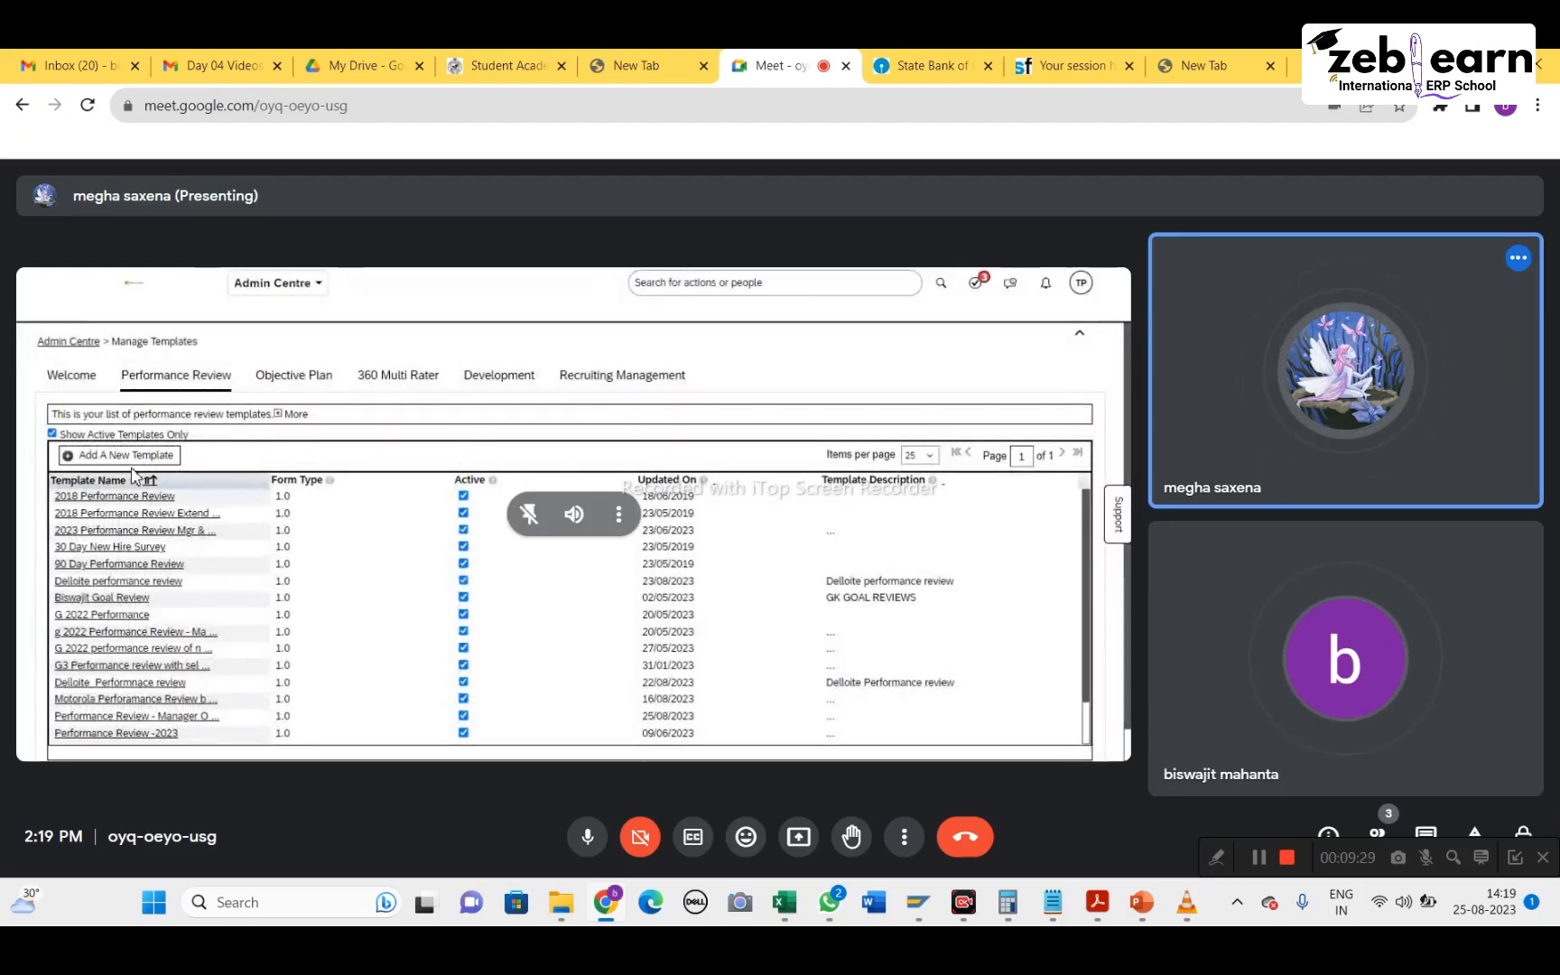
# Mute the meeting microphone and turn it back on, and switch the meeting view to full screen
pyautogui.click(594, 840)
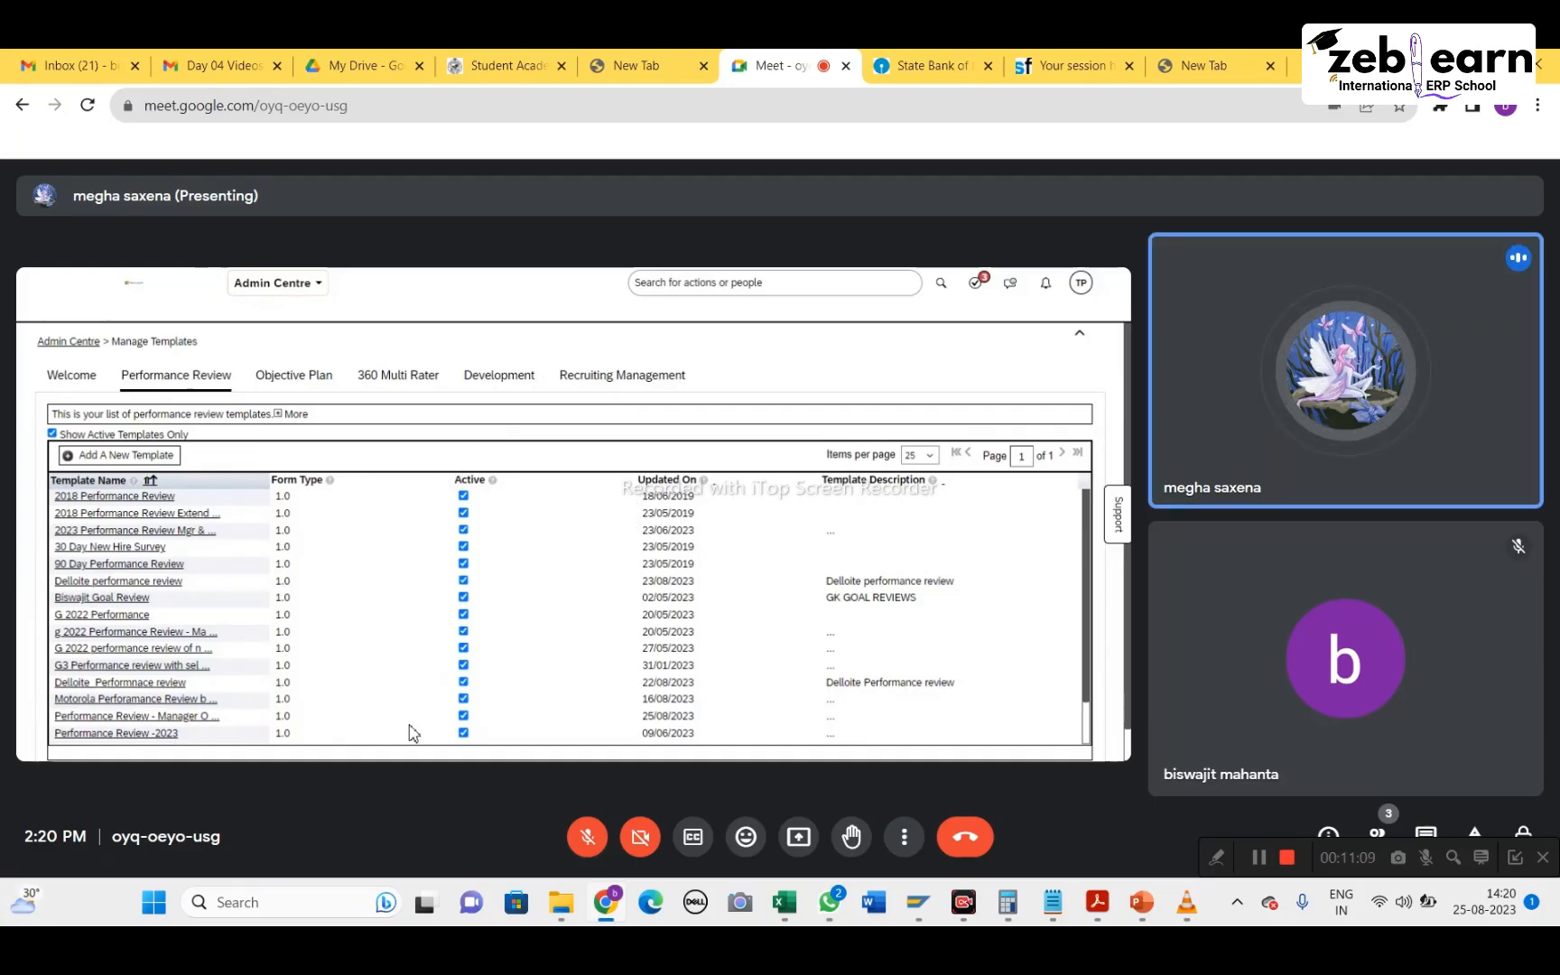
pyautogui.click(586, 841)
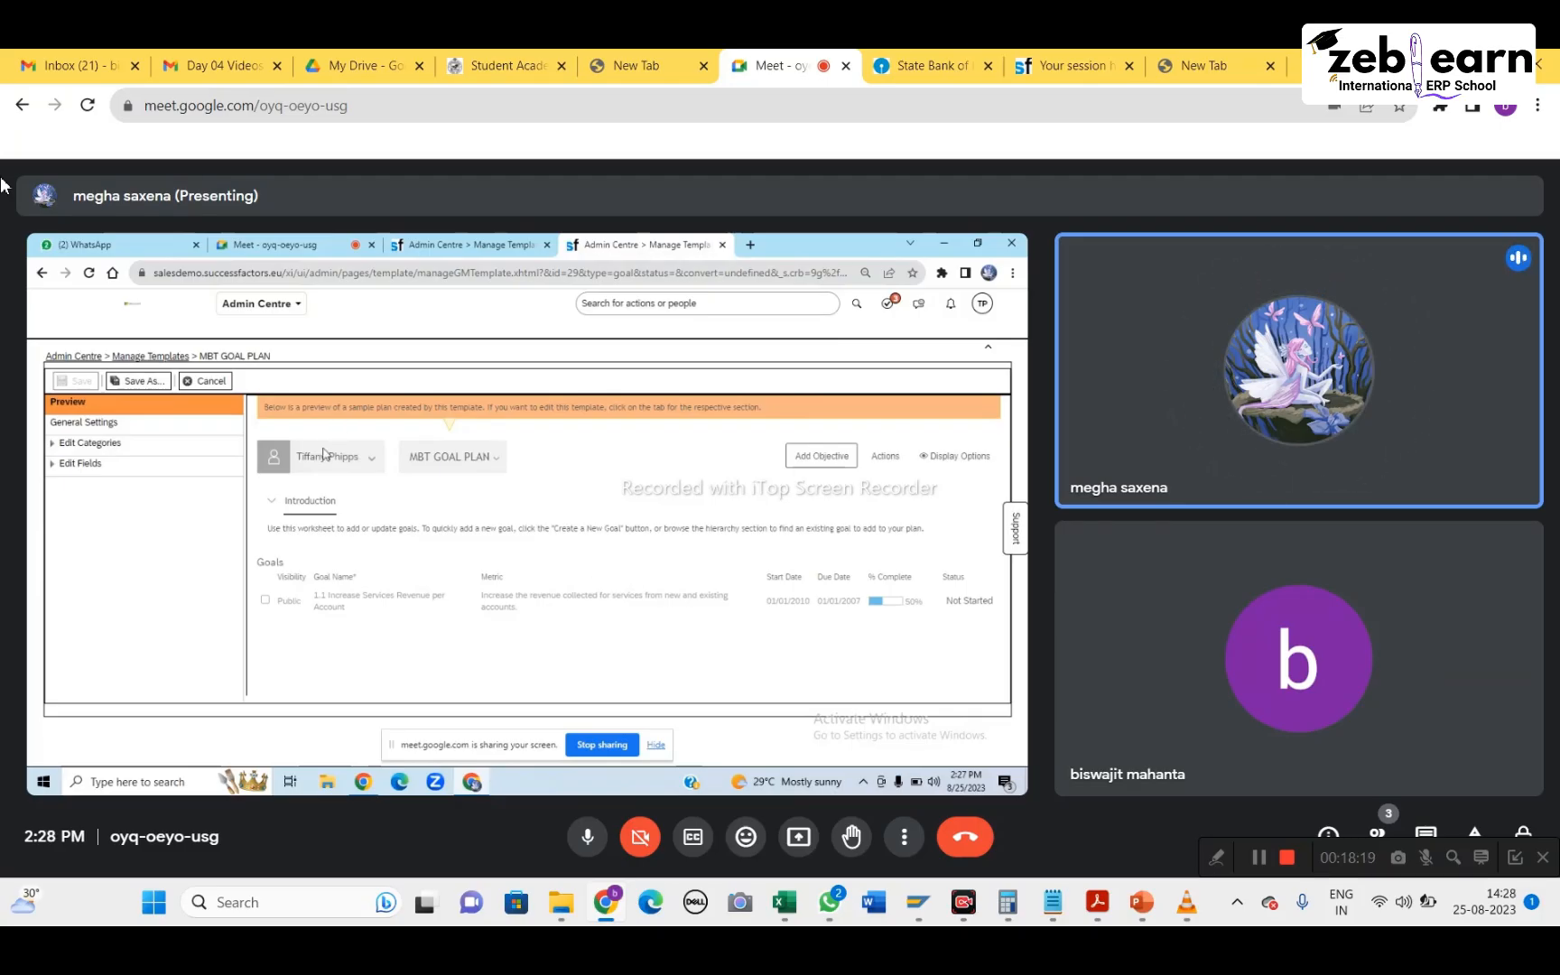
pyautogui.doubleClick(482, 252)
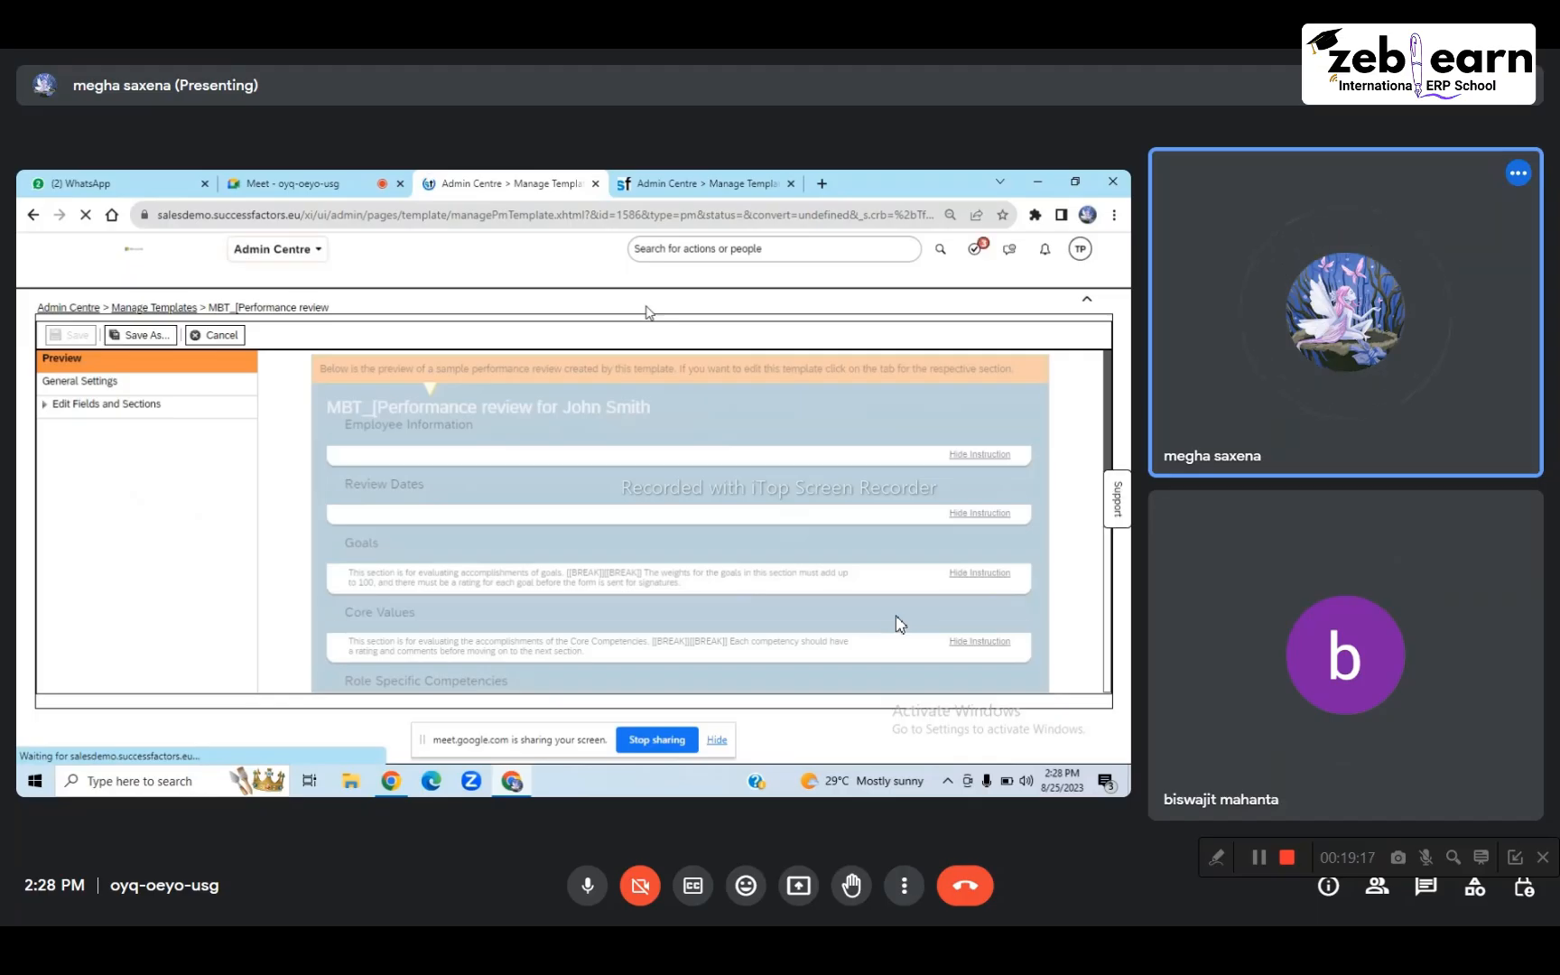
# In the MBT performance review template's general settings, choose the route map "MBT Route map_25.08.2023" and the rating scale "MBT rating scale"
pyautogui.click(160, 383)
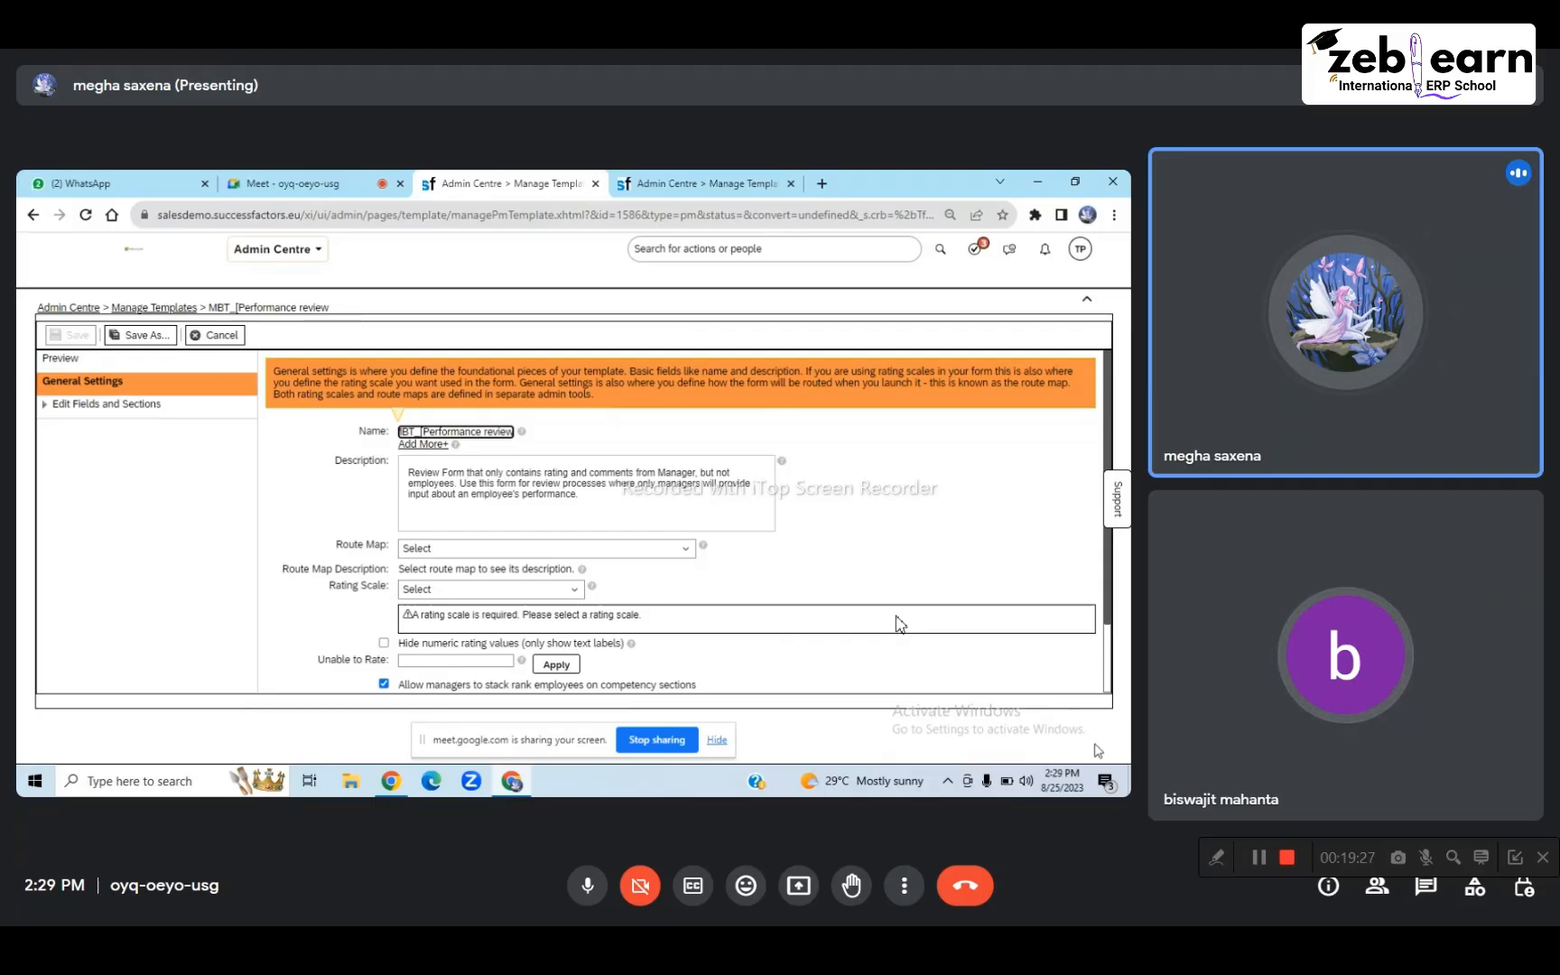
pyautogui.scroll(-2, 900, 623)
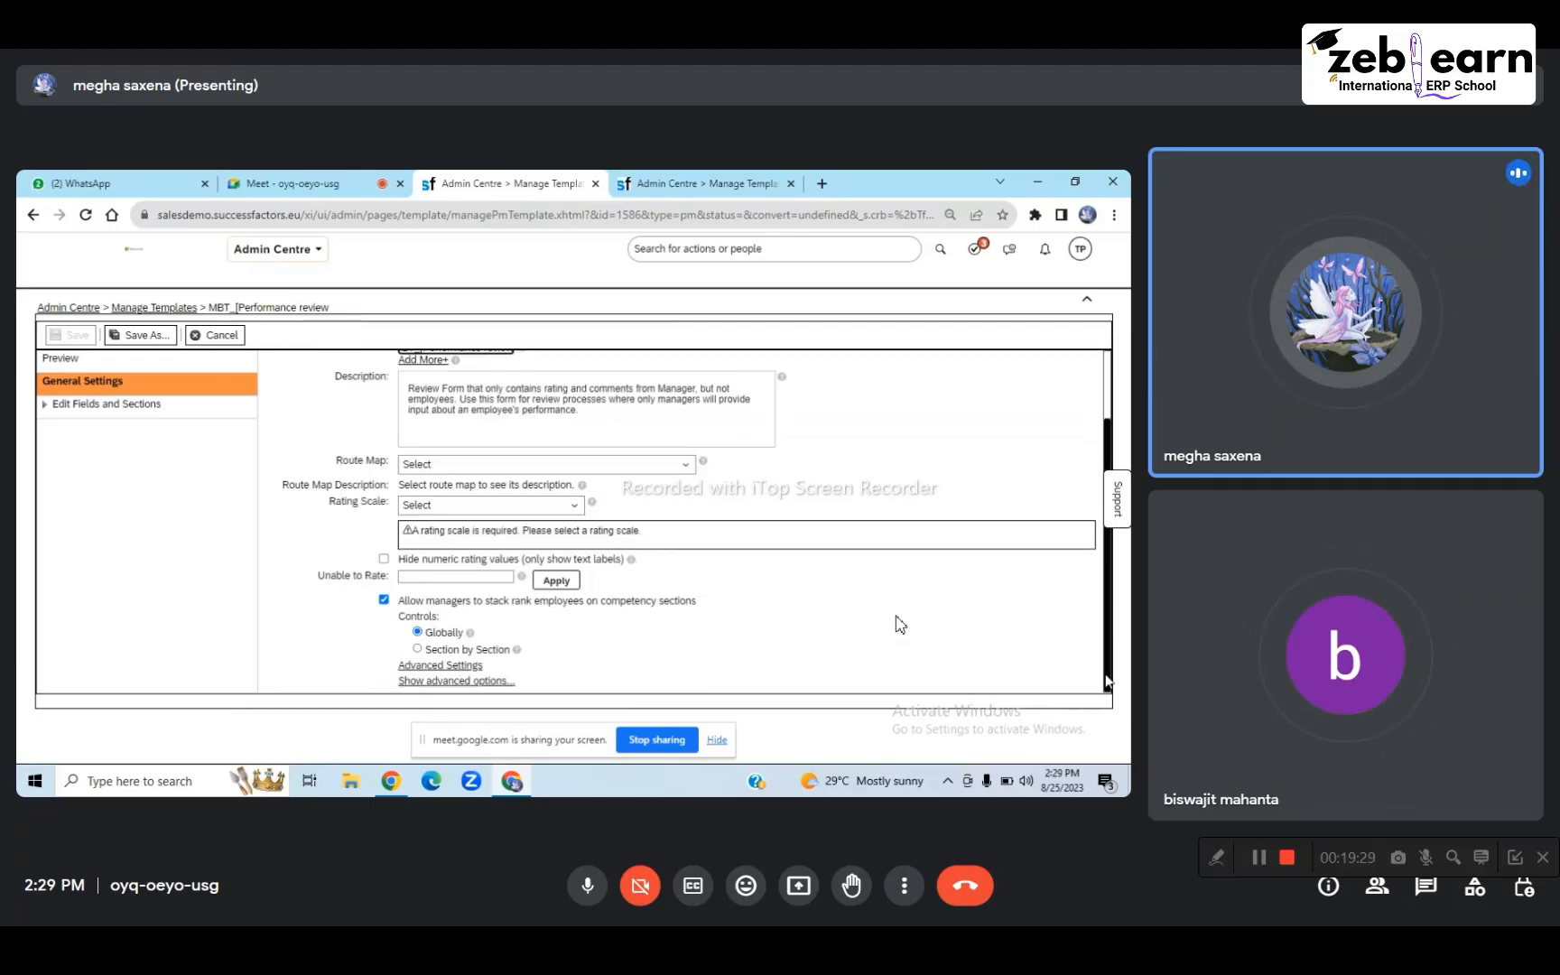
pyautogui.click(684, 465)
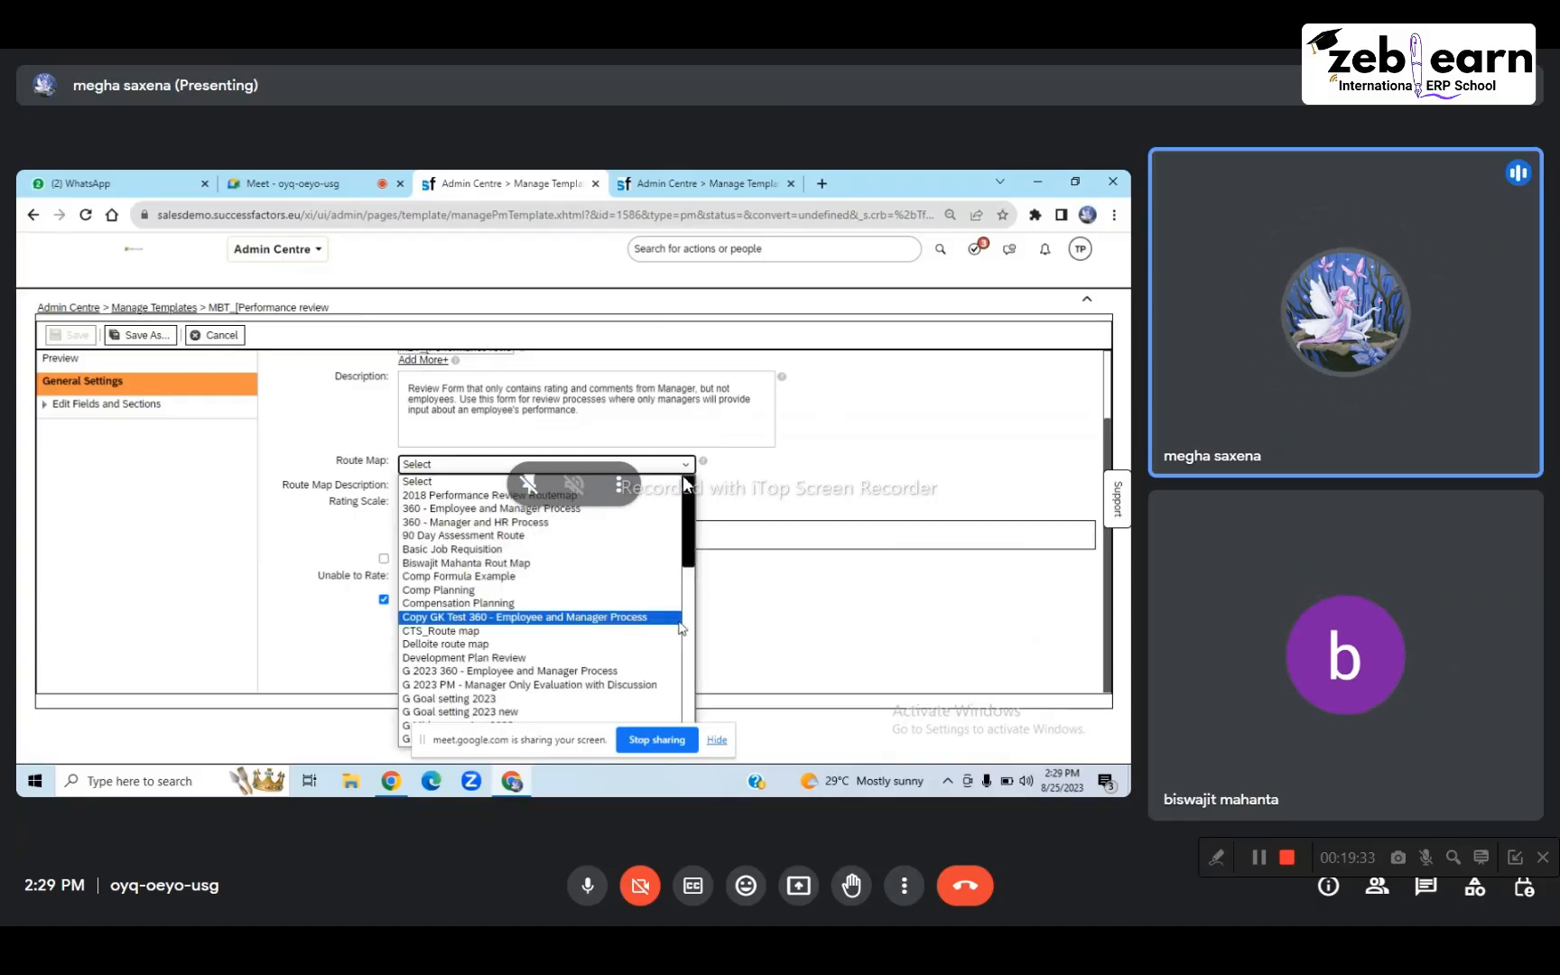
pyautogui.scroll(-3, 681, 629)
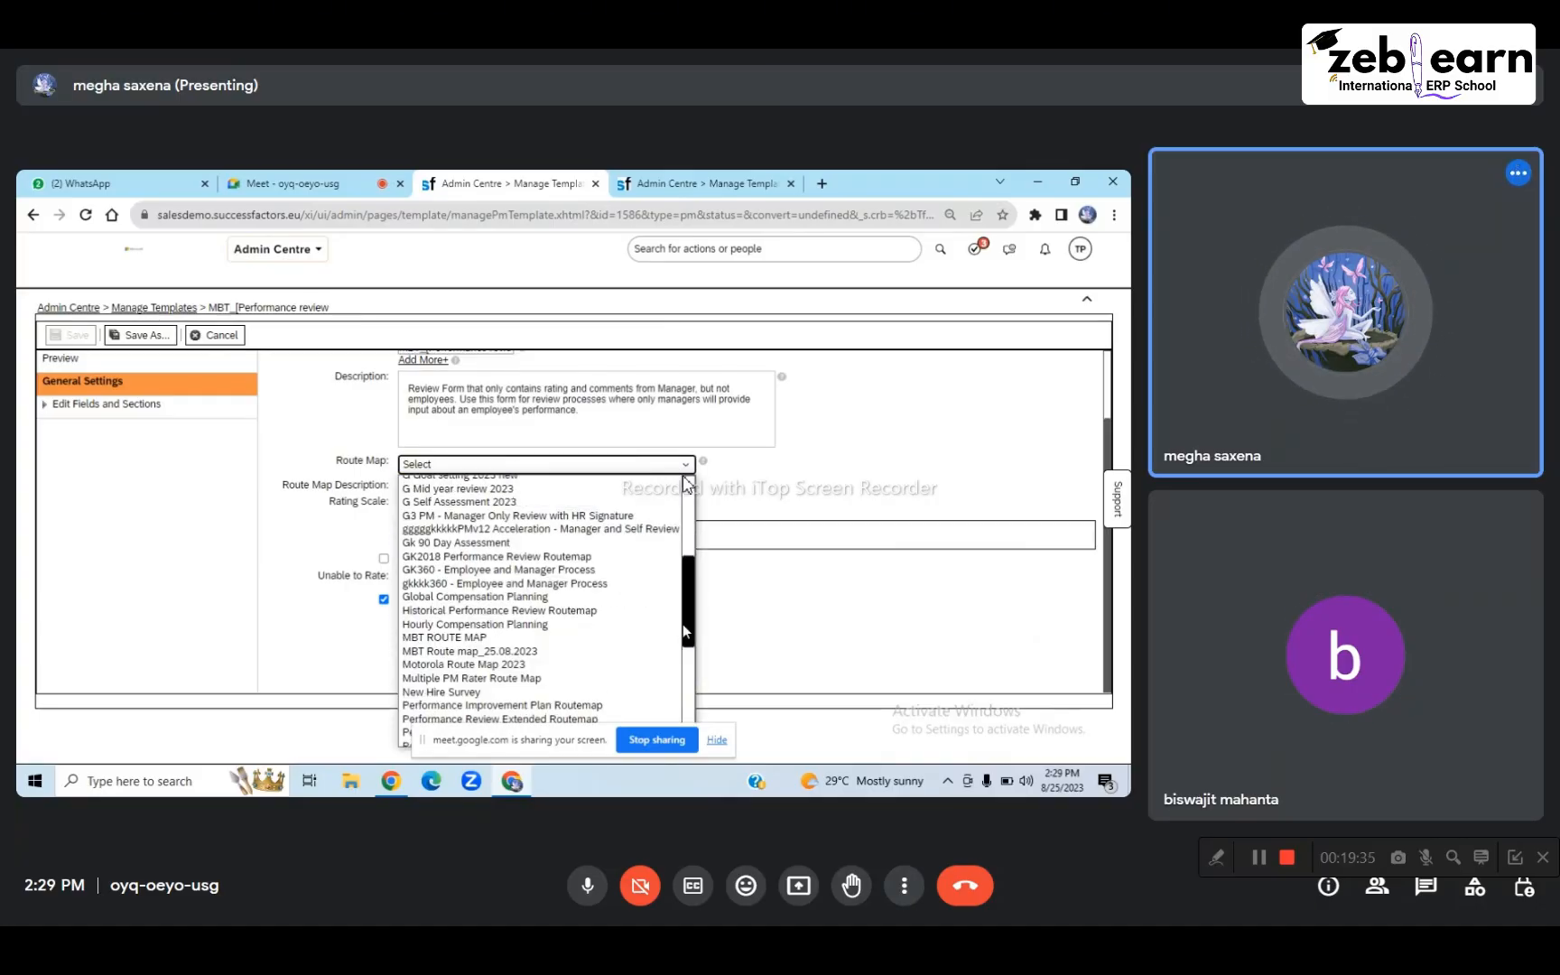
# Mute the meeting microphone and turn it back on
pyautogui.click(586, 887)
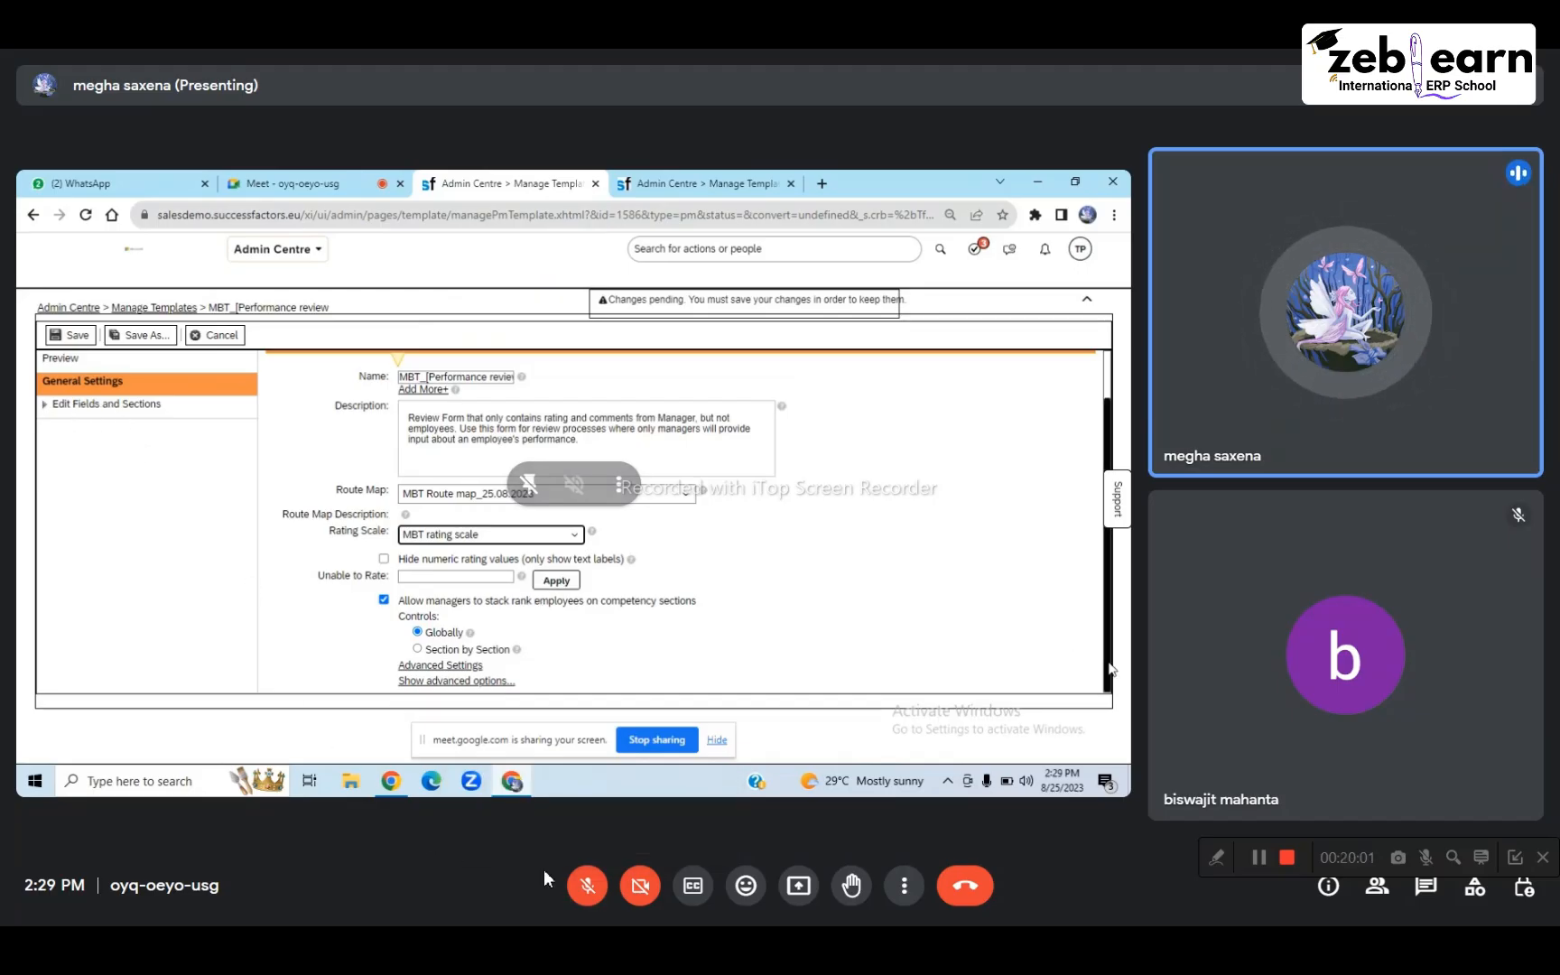
pyautogui.click(588, 885)
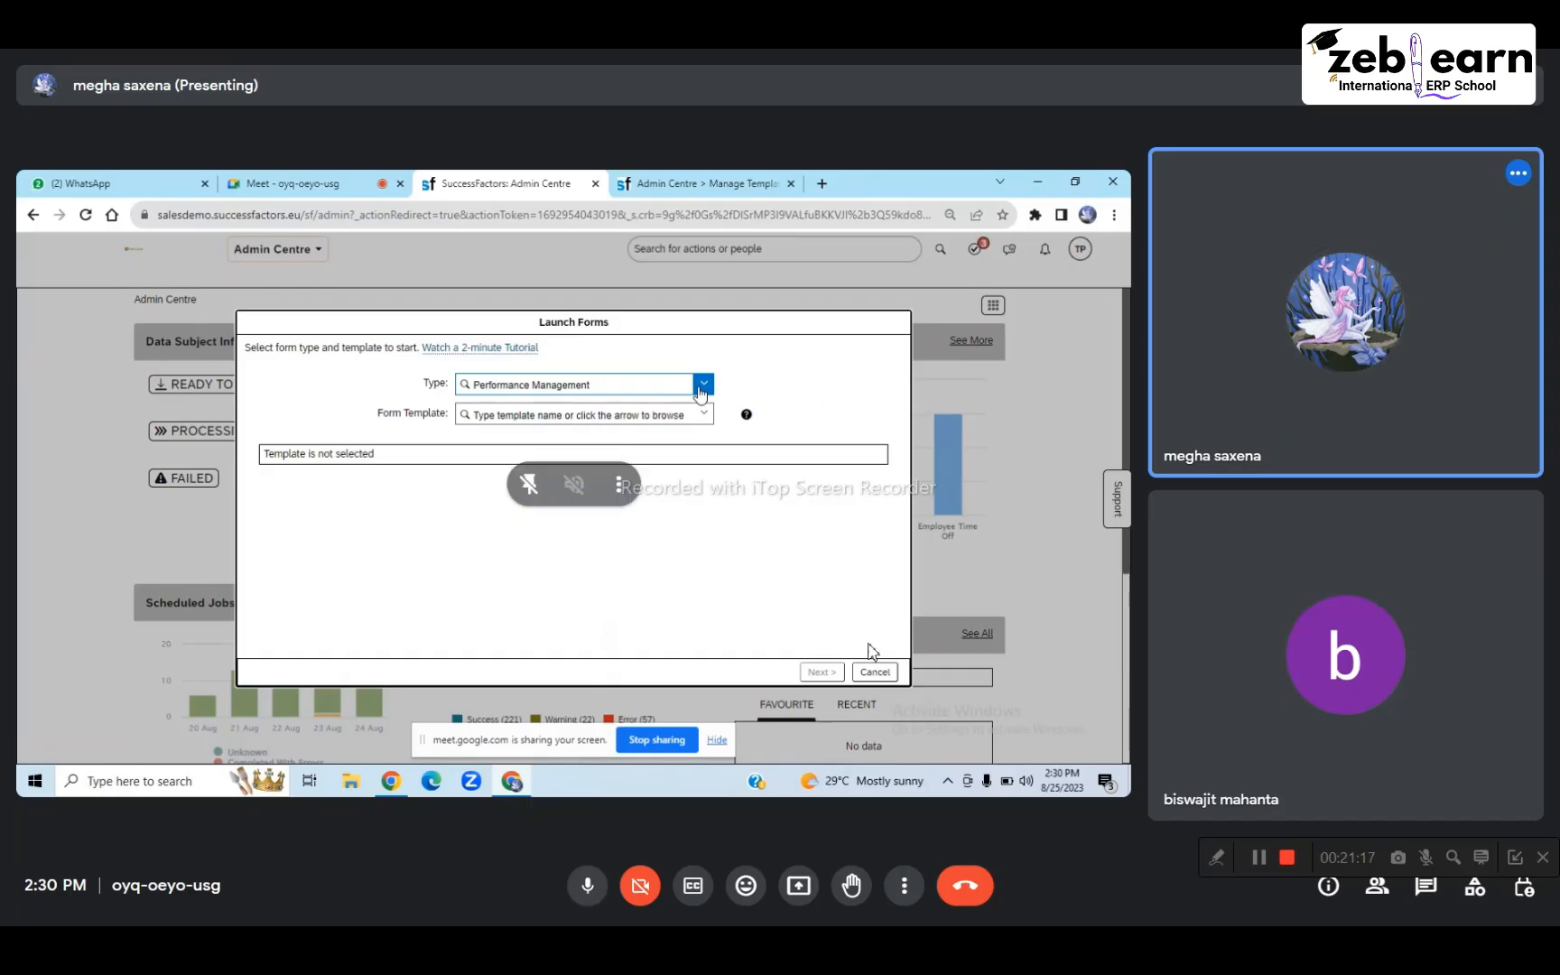
pyautogui.click(587, 886)
pyautogui.click(587, 886)
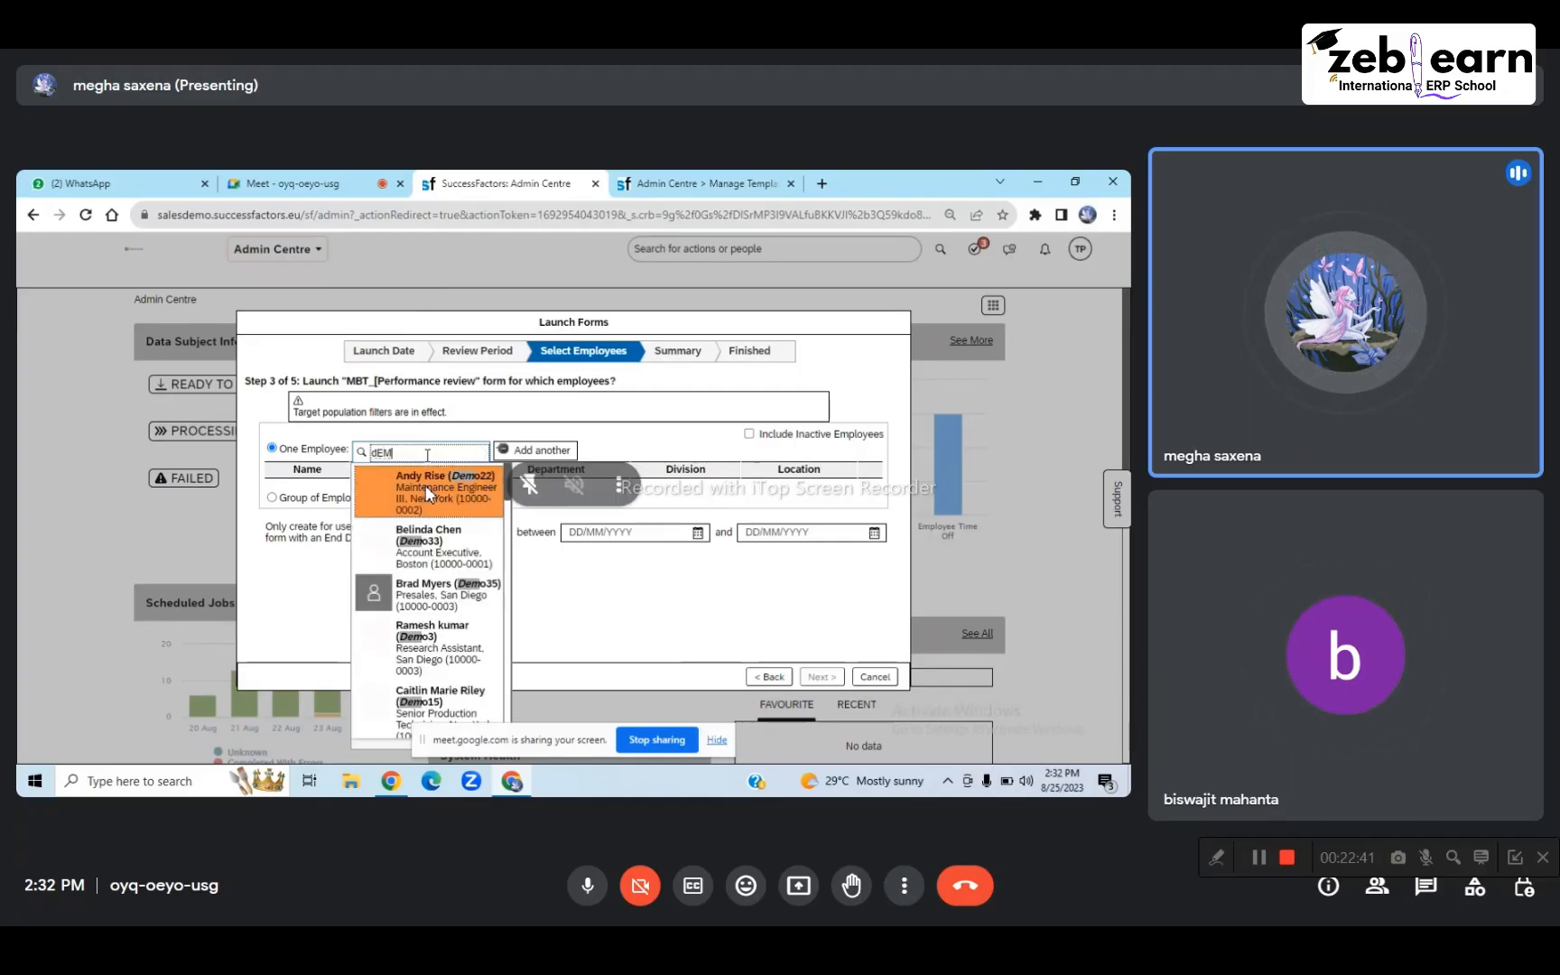
# Find the employee with username Demo11 and add that person as a recipient of the performance review form
pyautogui.write('O')
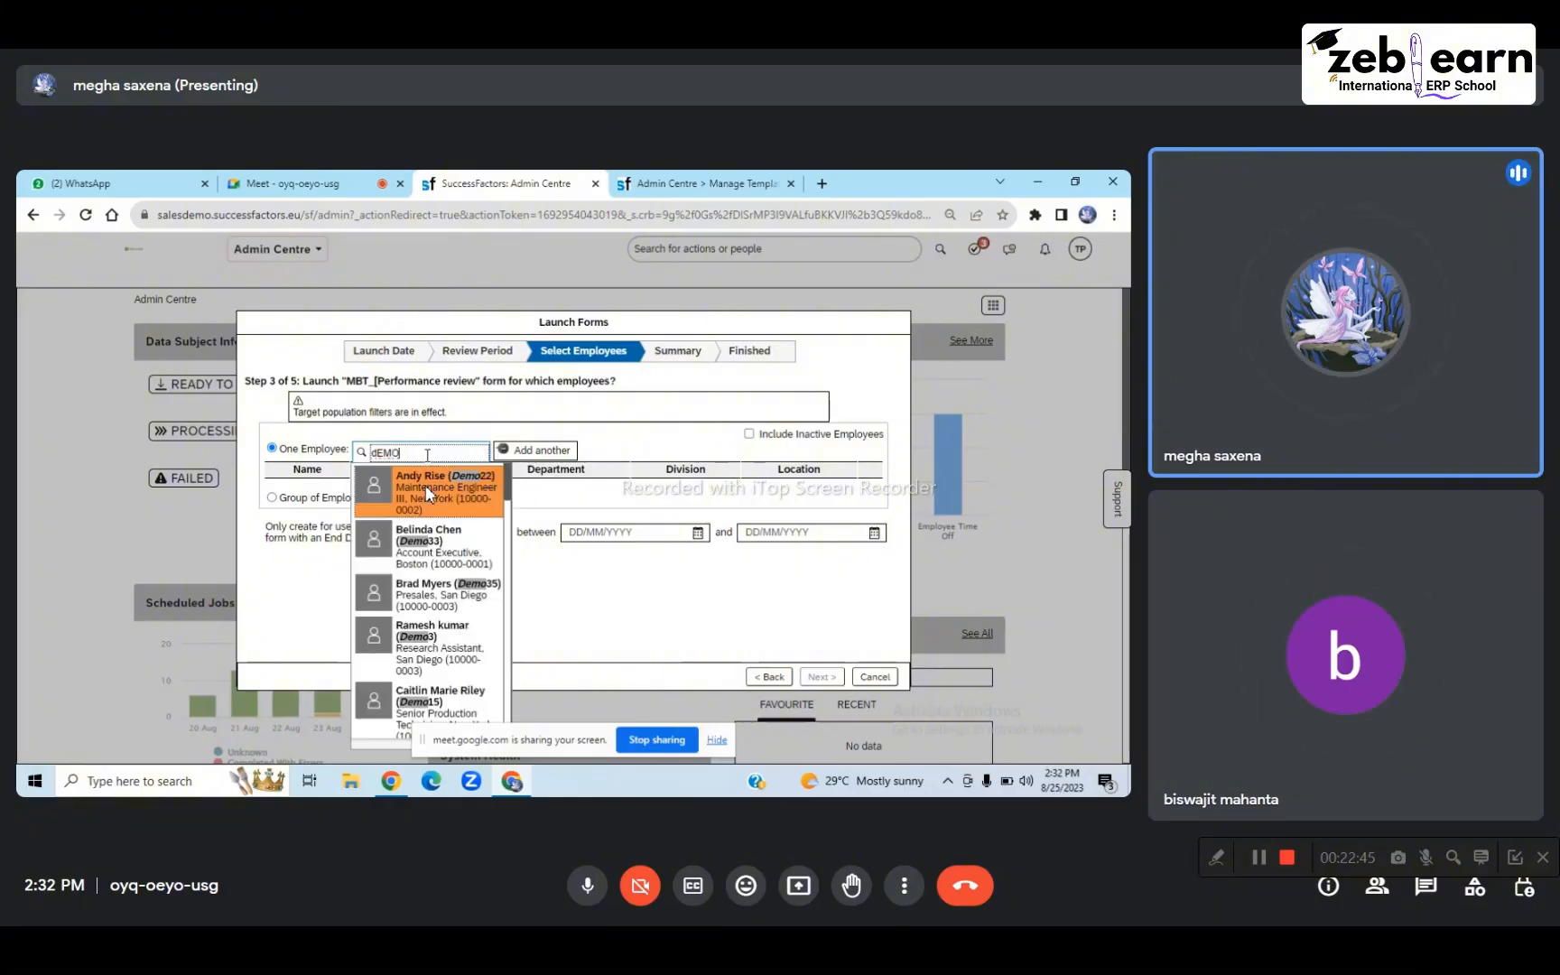
pyautogui.write('11')
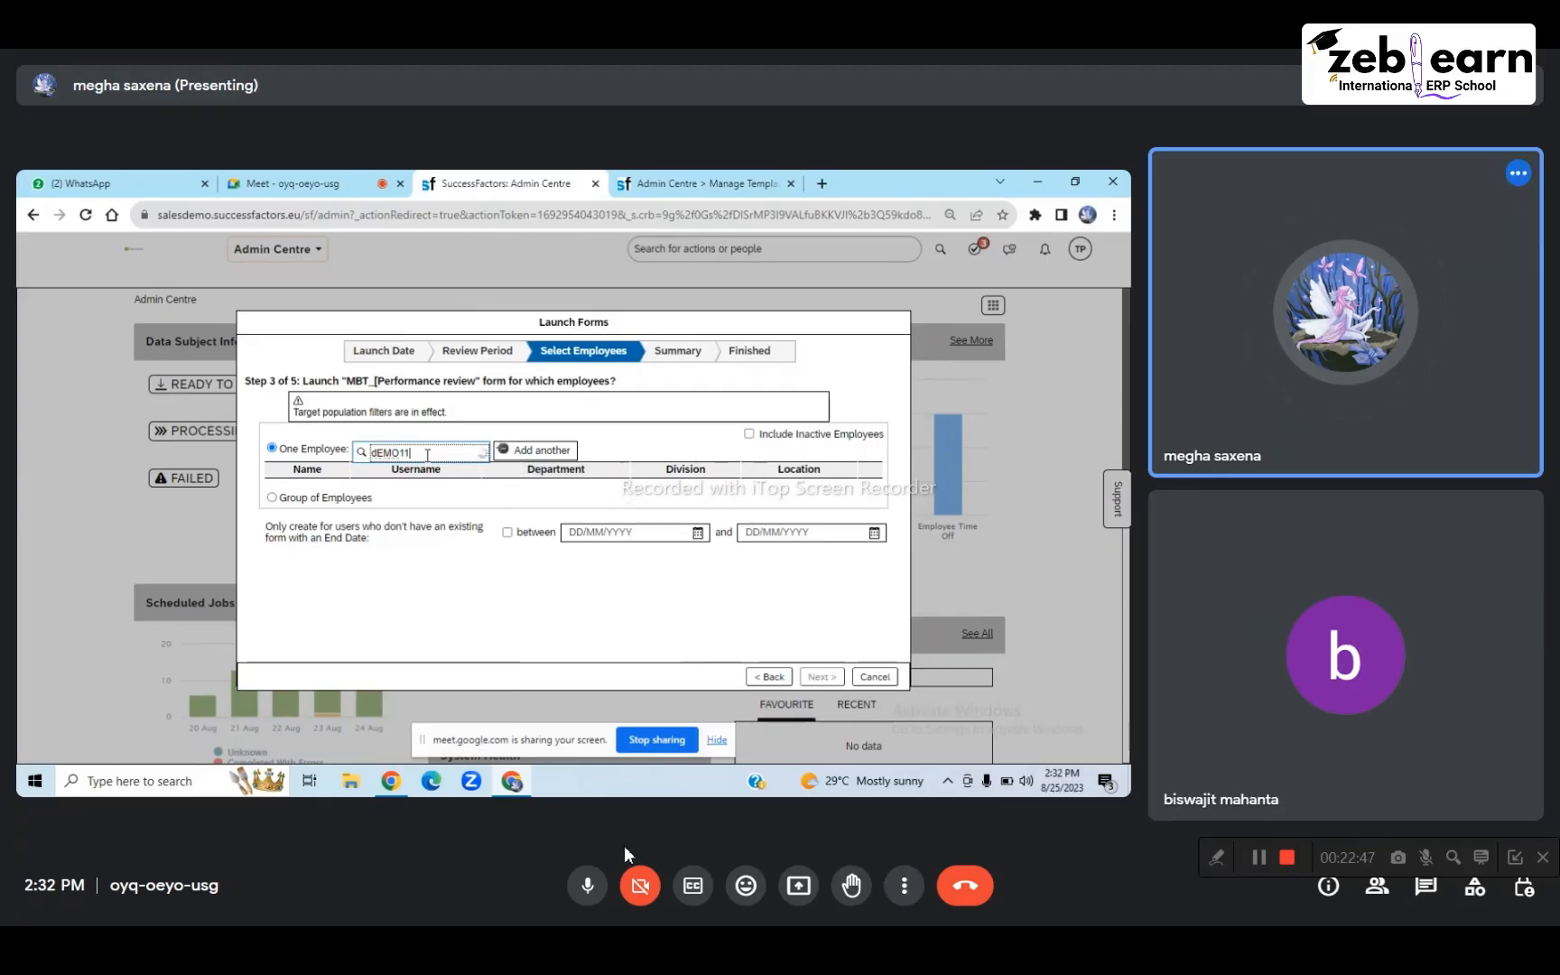
pyautogui.click(578, 892)
pyautogui.click(586, 886)
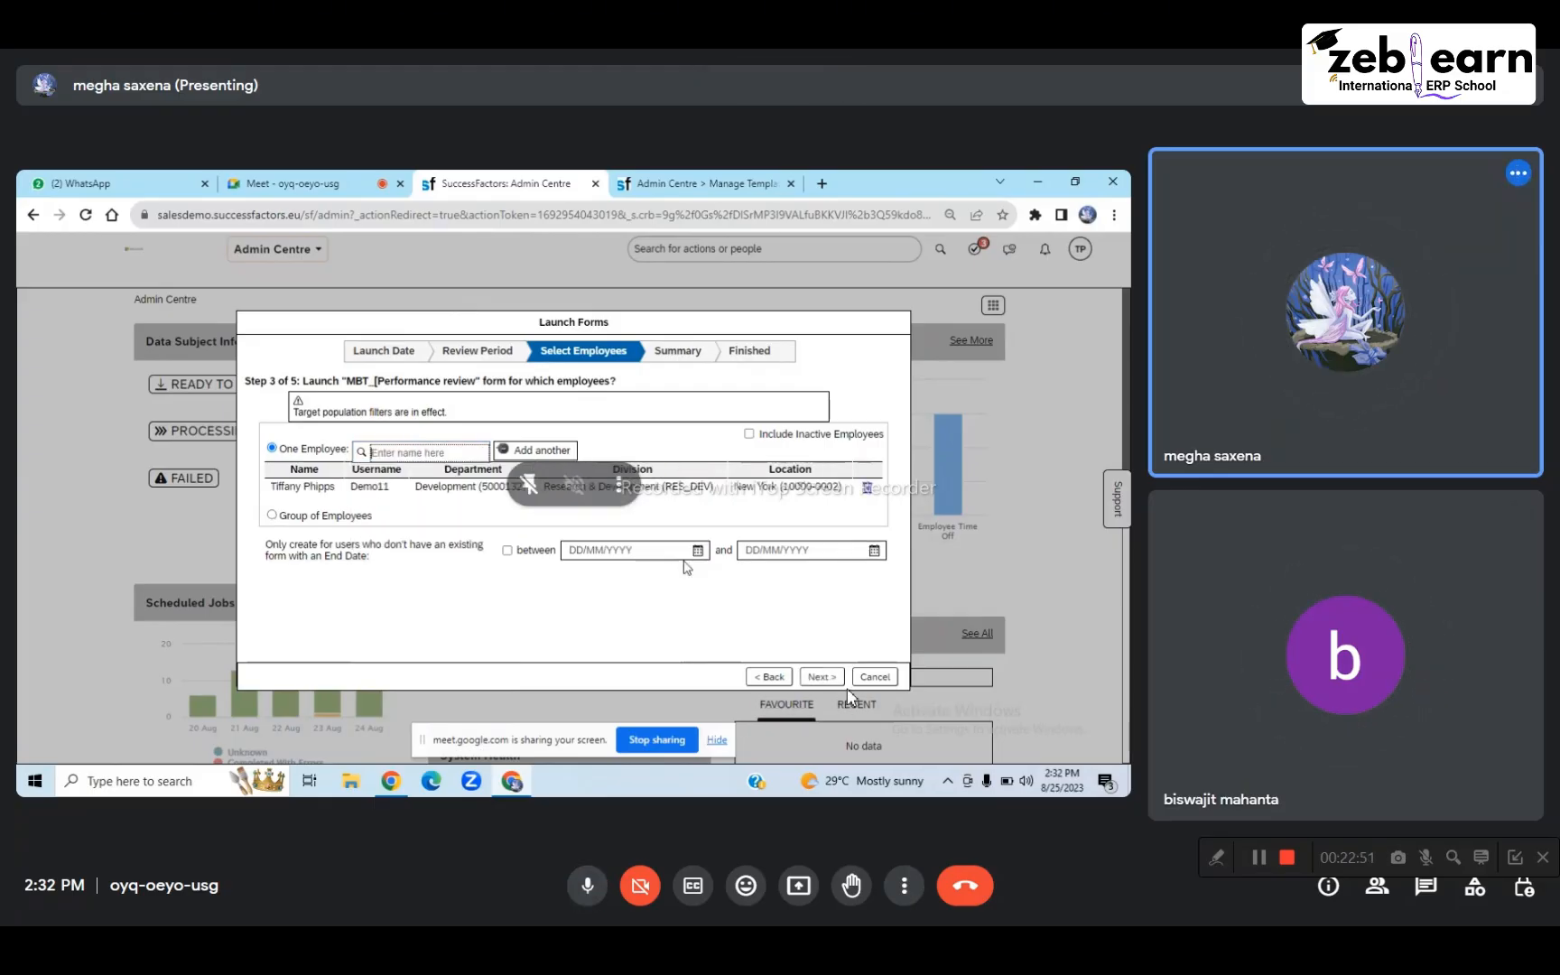
# Keep One Employee as the target population, continue to the summary and launch the performance review form immediately
pyautogui.click(272, 516)
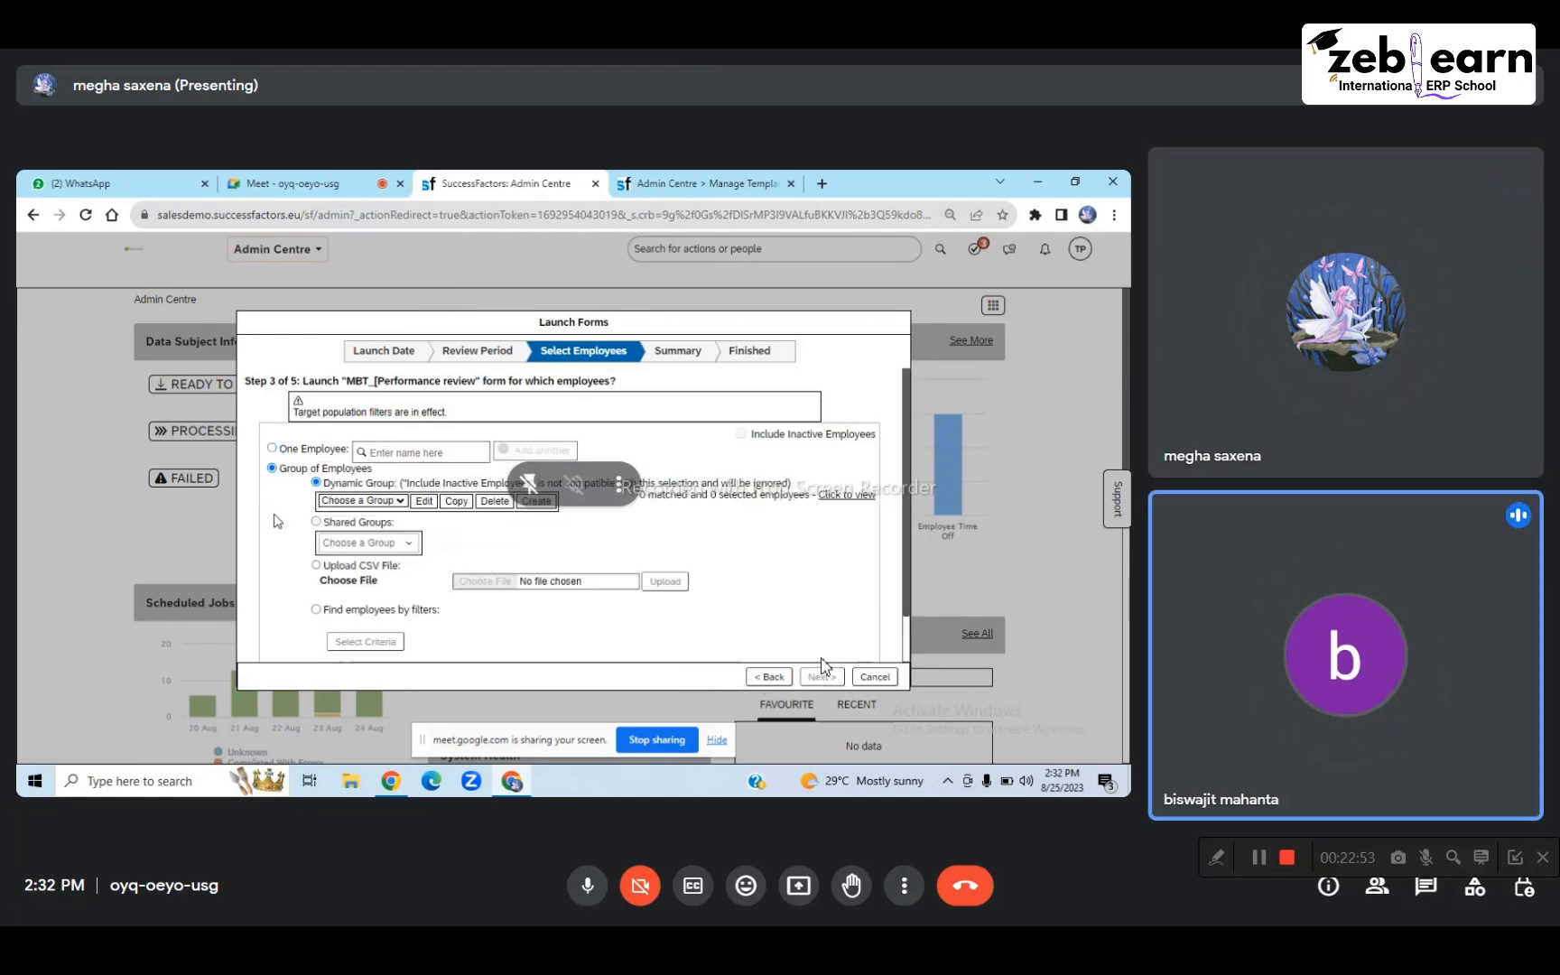
pyautogui.click(272, 447)
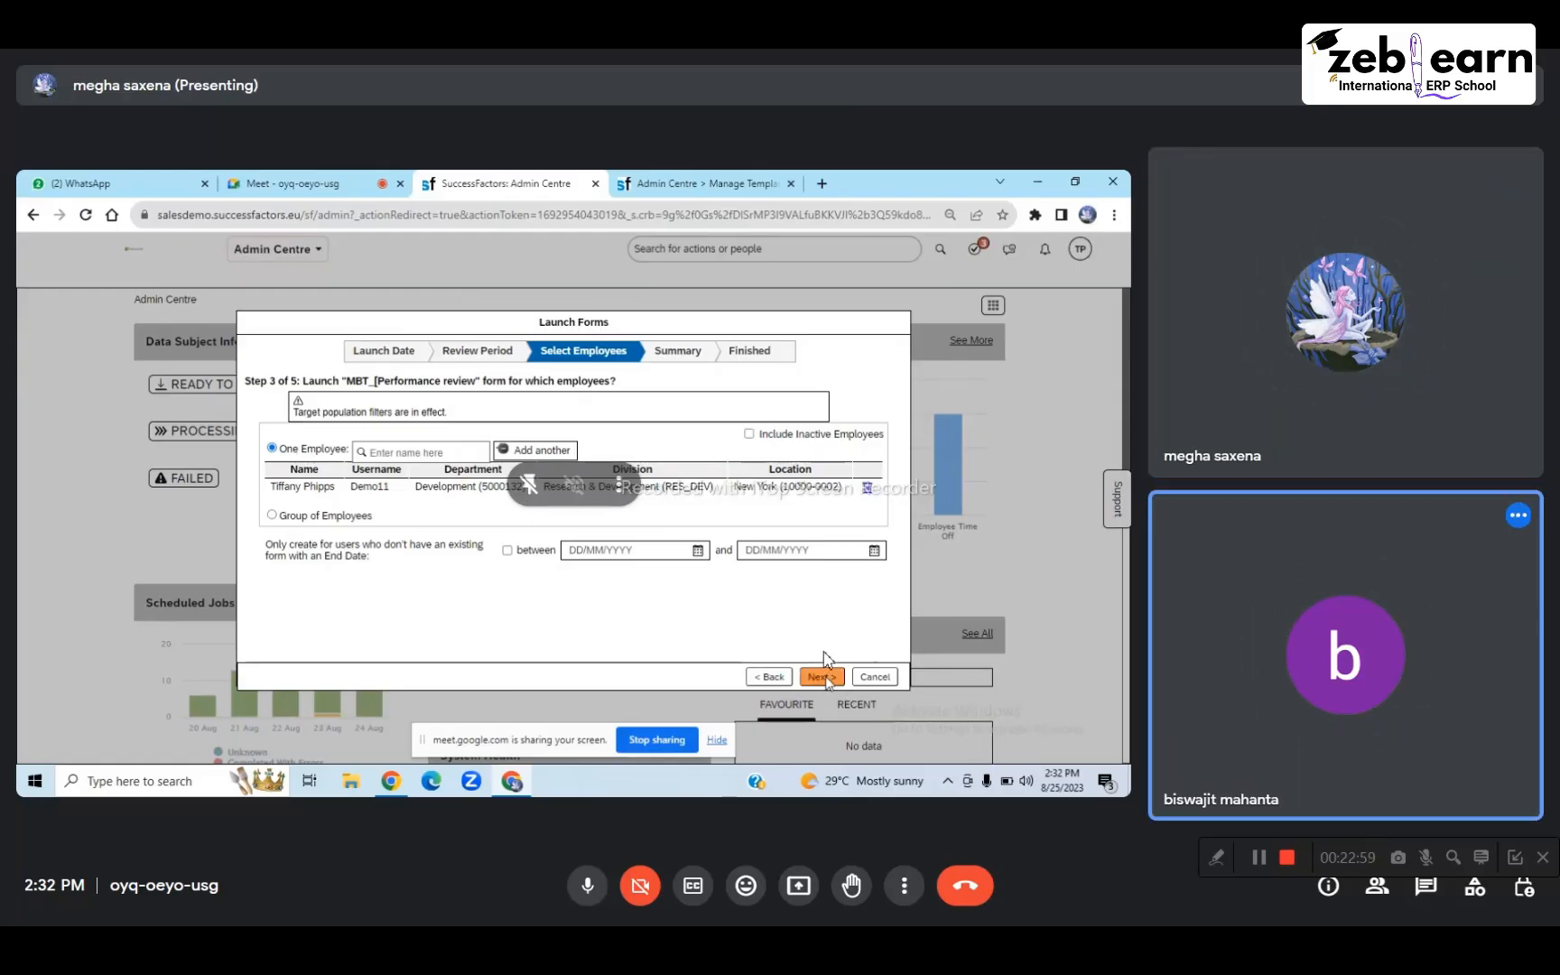
pyautogui.click(821, 676)
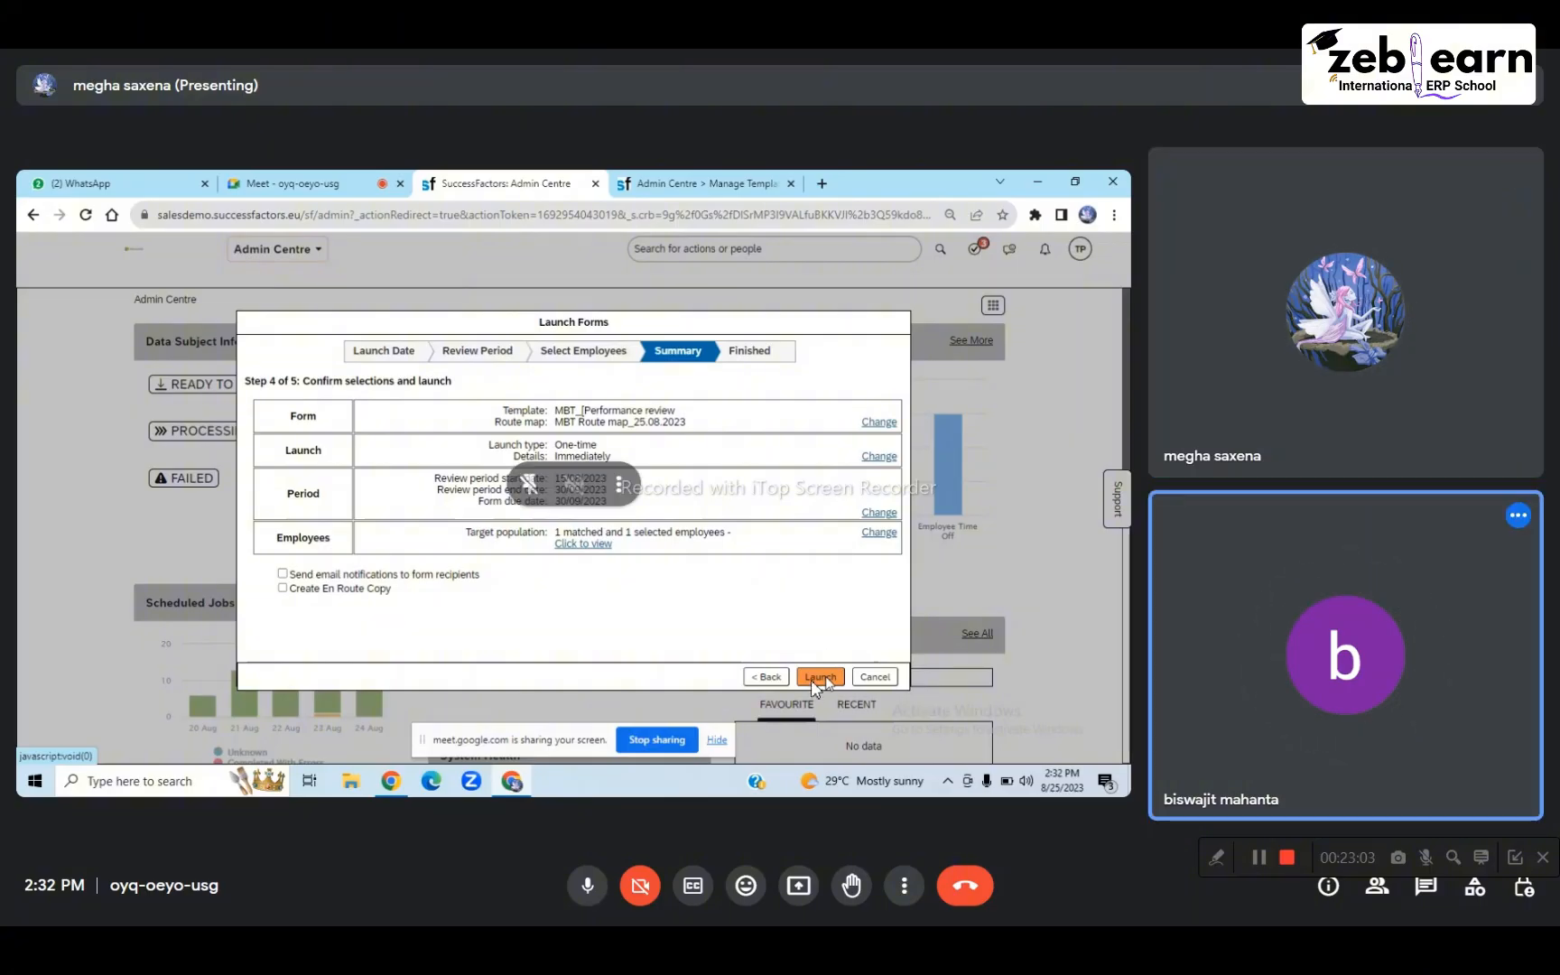
pyautogui.click(817, 677)
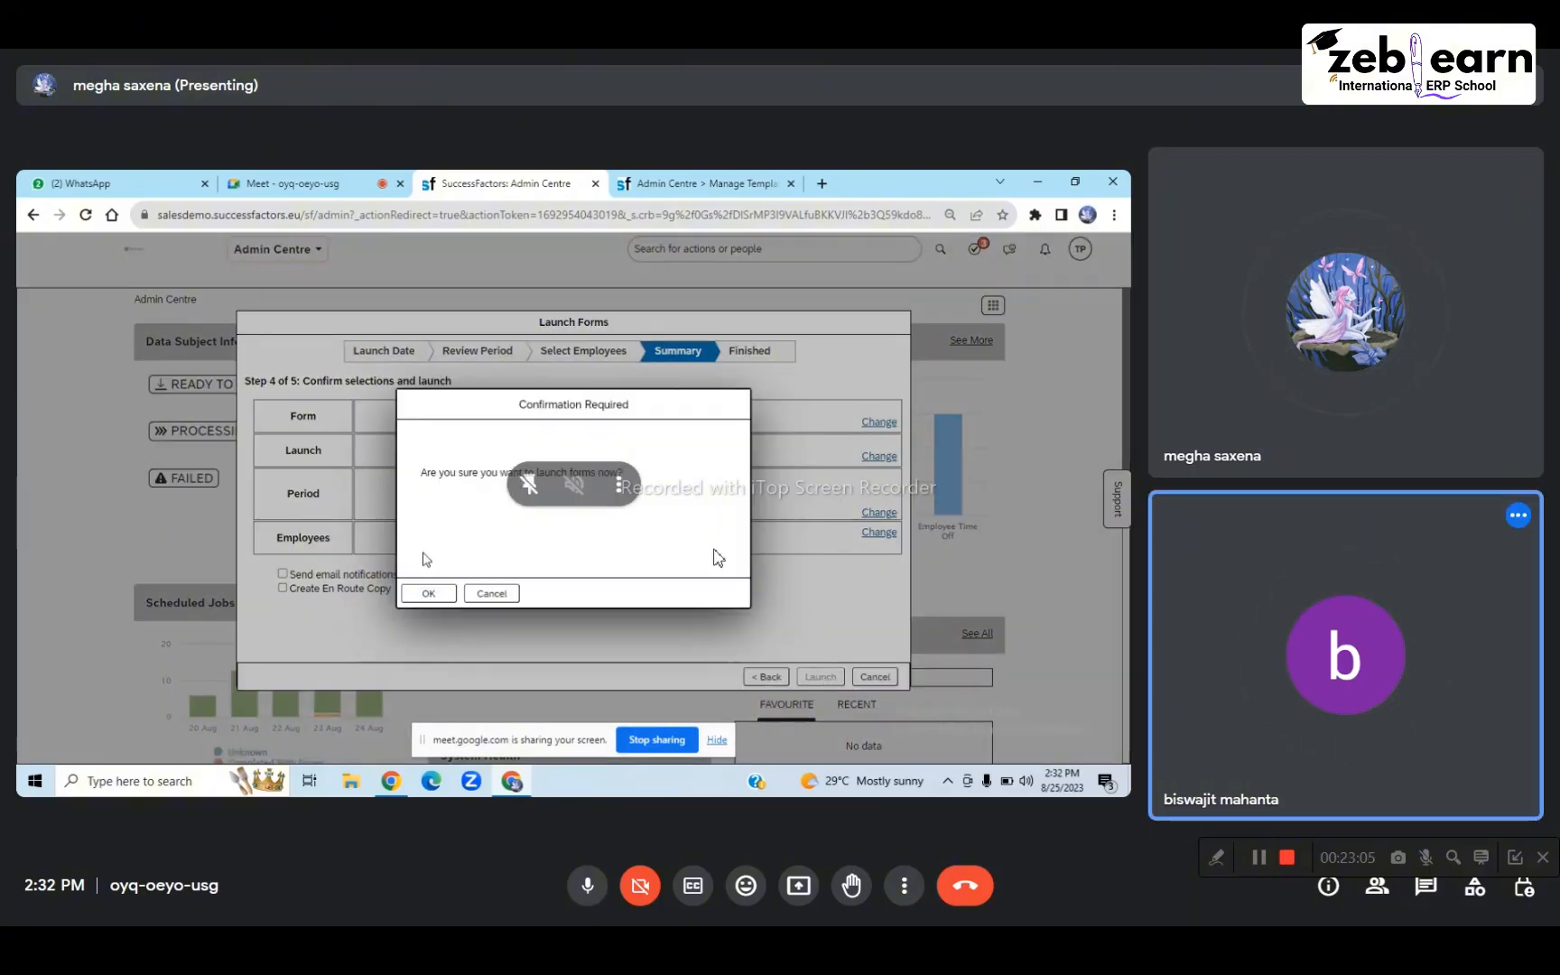
pyautogui.click(436, 596)
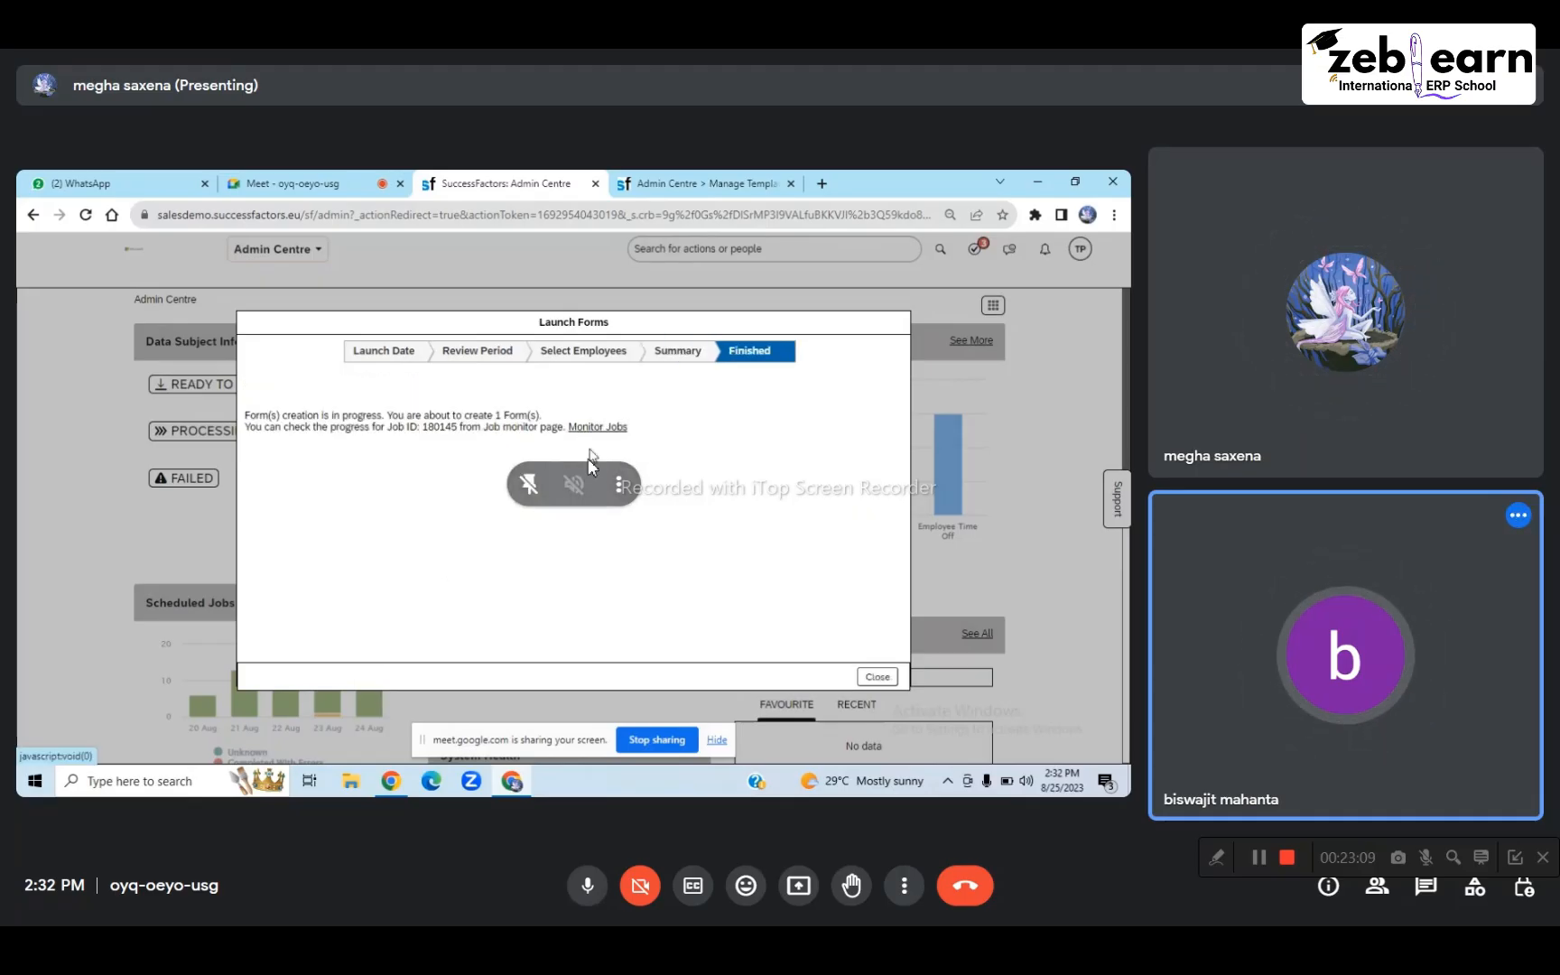
# Open the job monitor for the form launch, maximize its window and go on to the Scheduled Job Manager
pyautogui.click(601, 428)
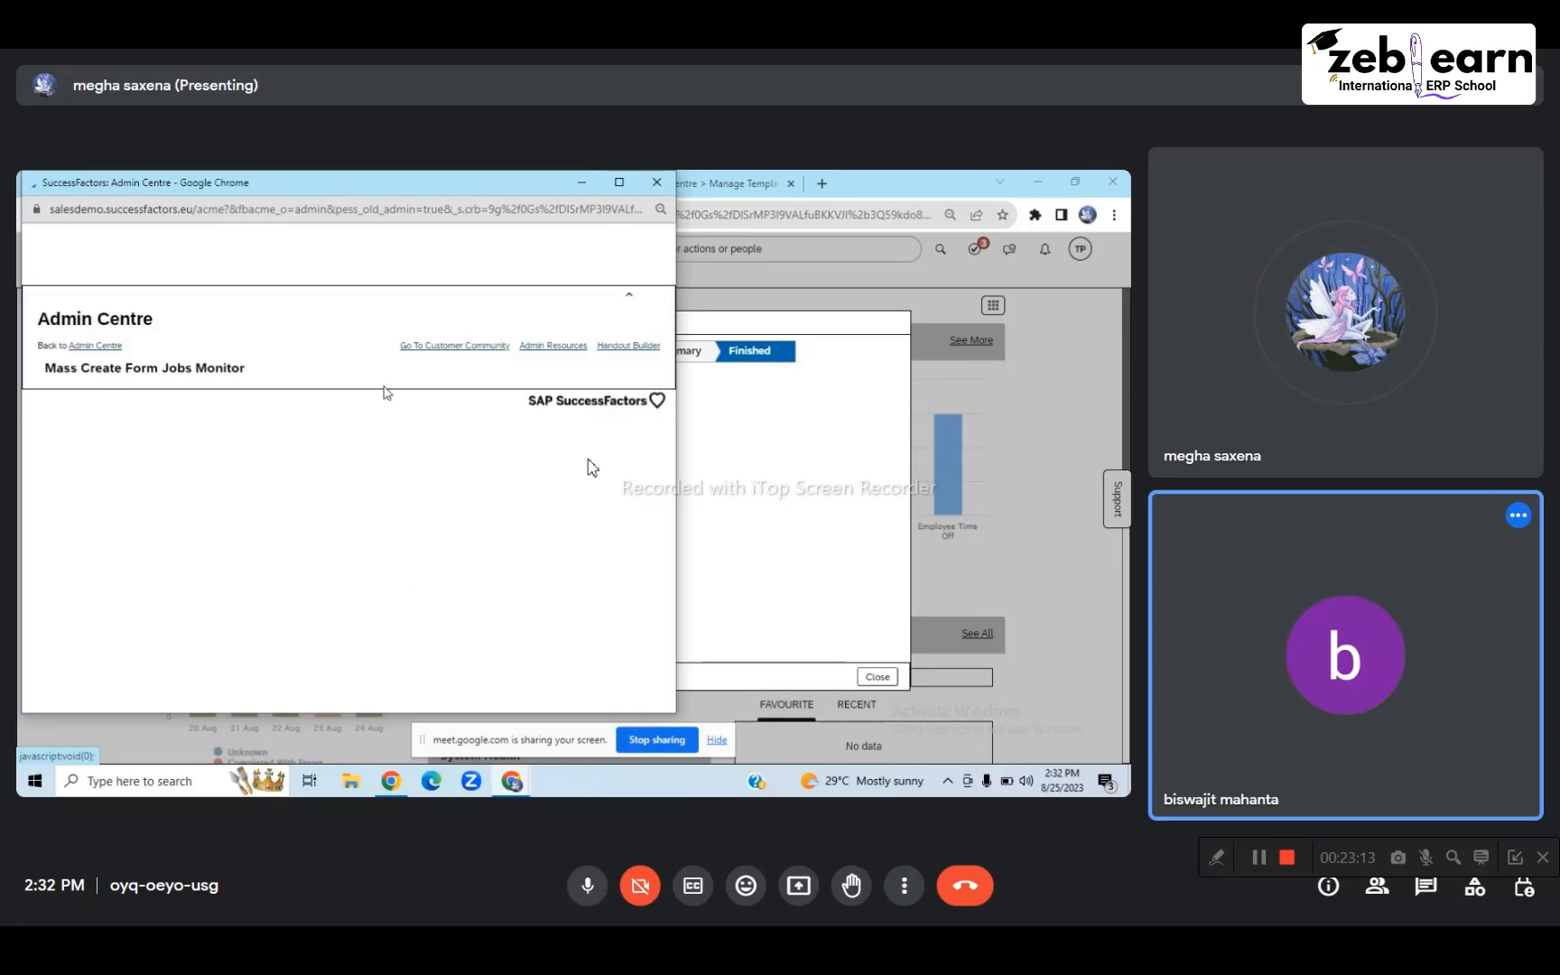
pyautogui.click(620, 181)
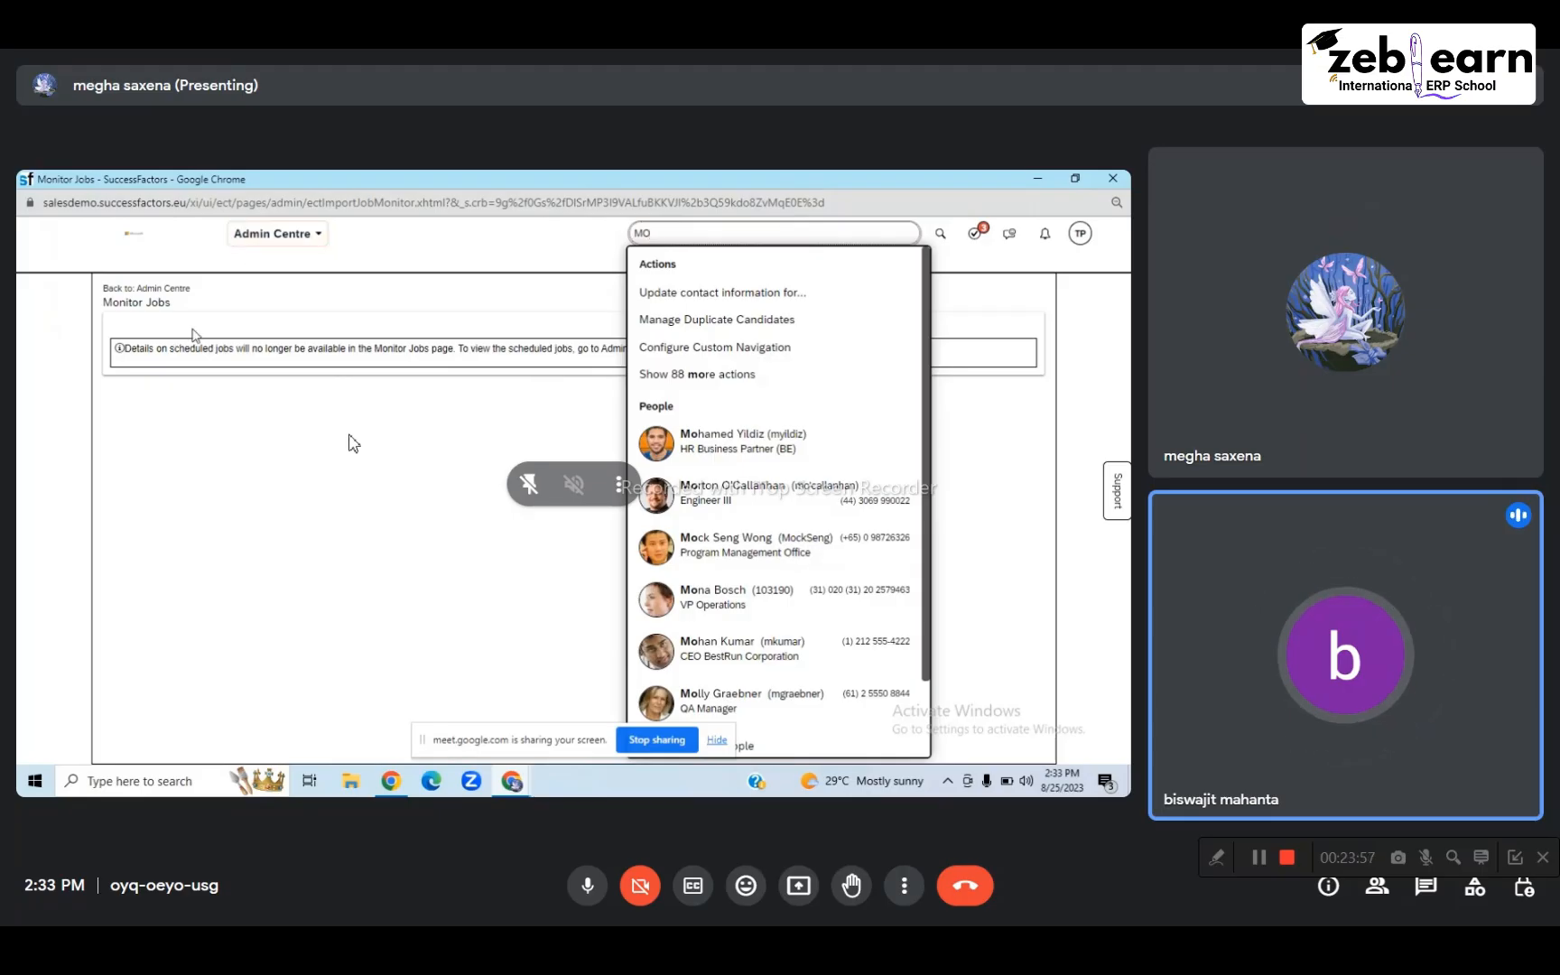
pyautogui.click(321, 282)
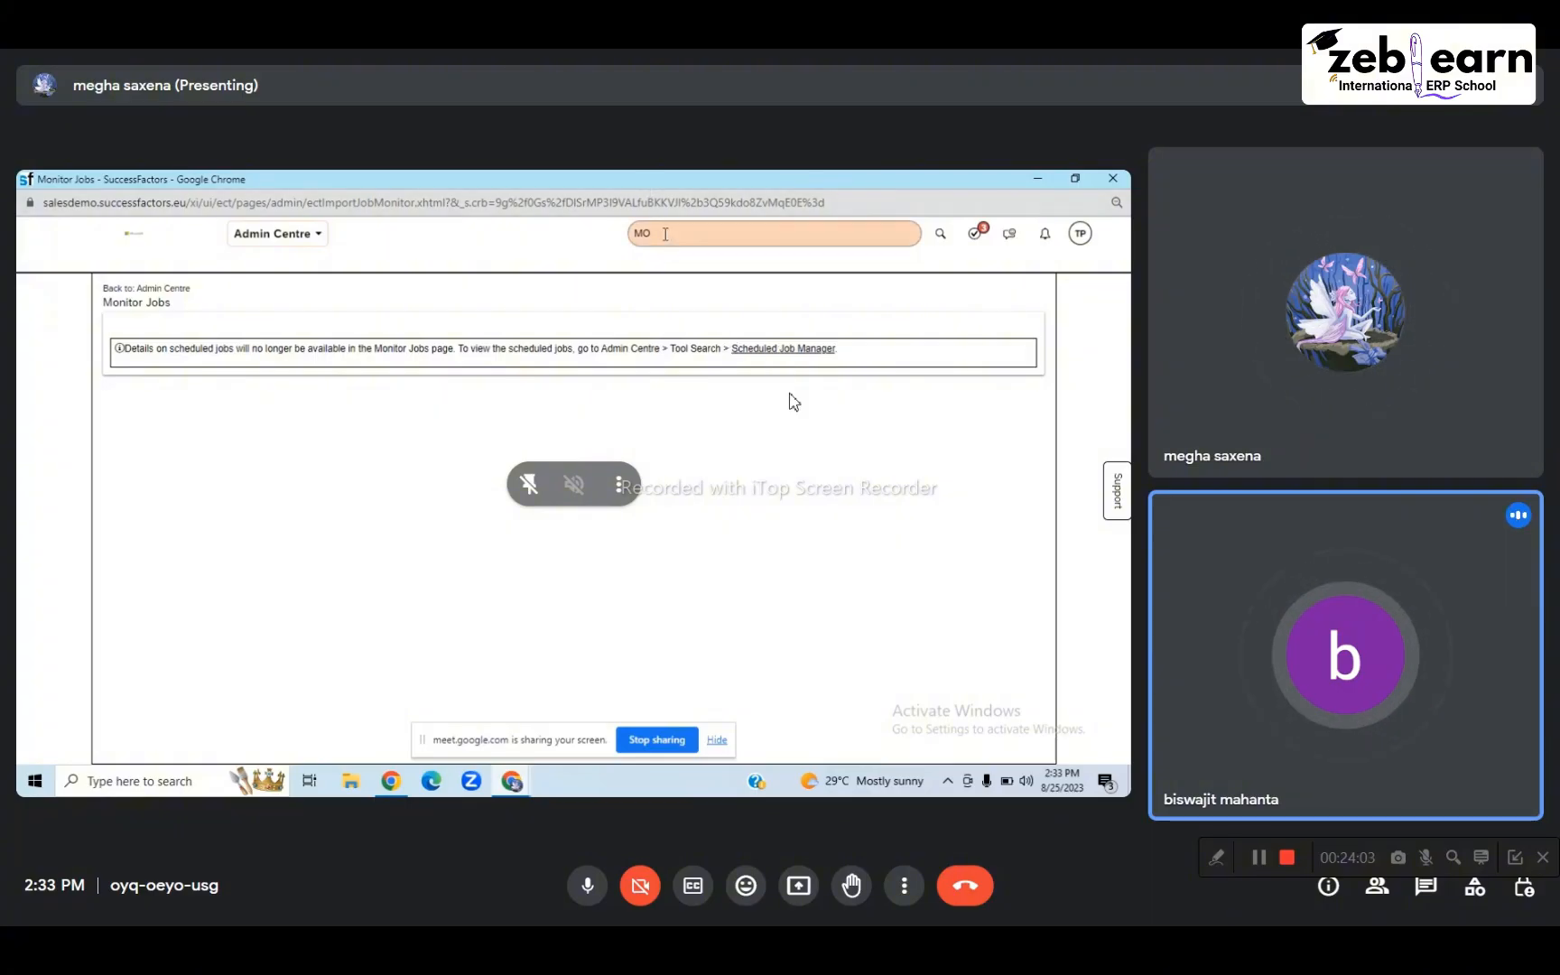
pyautogui.click(775, 358)
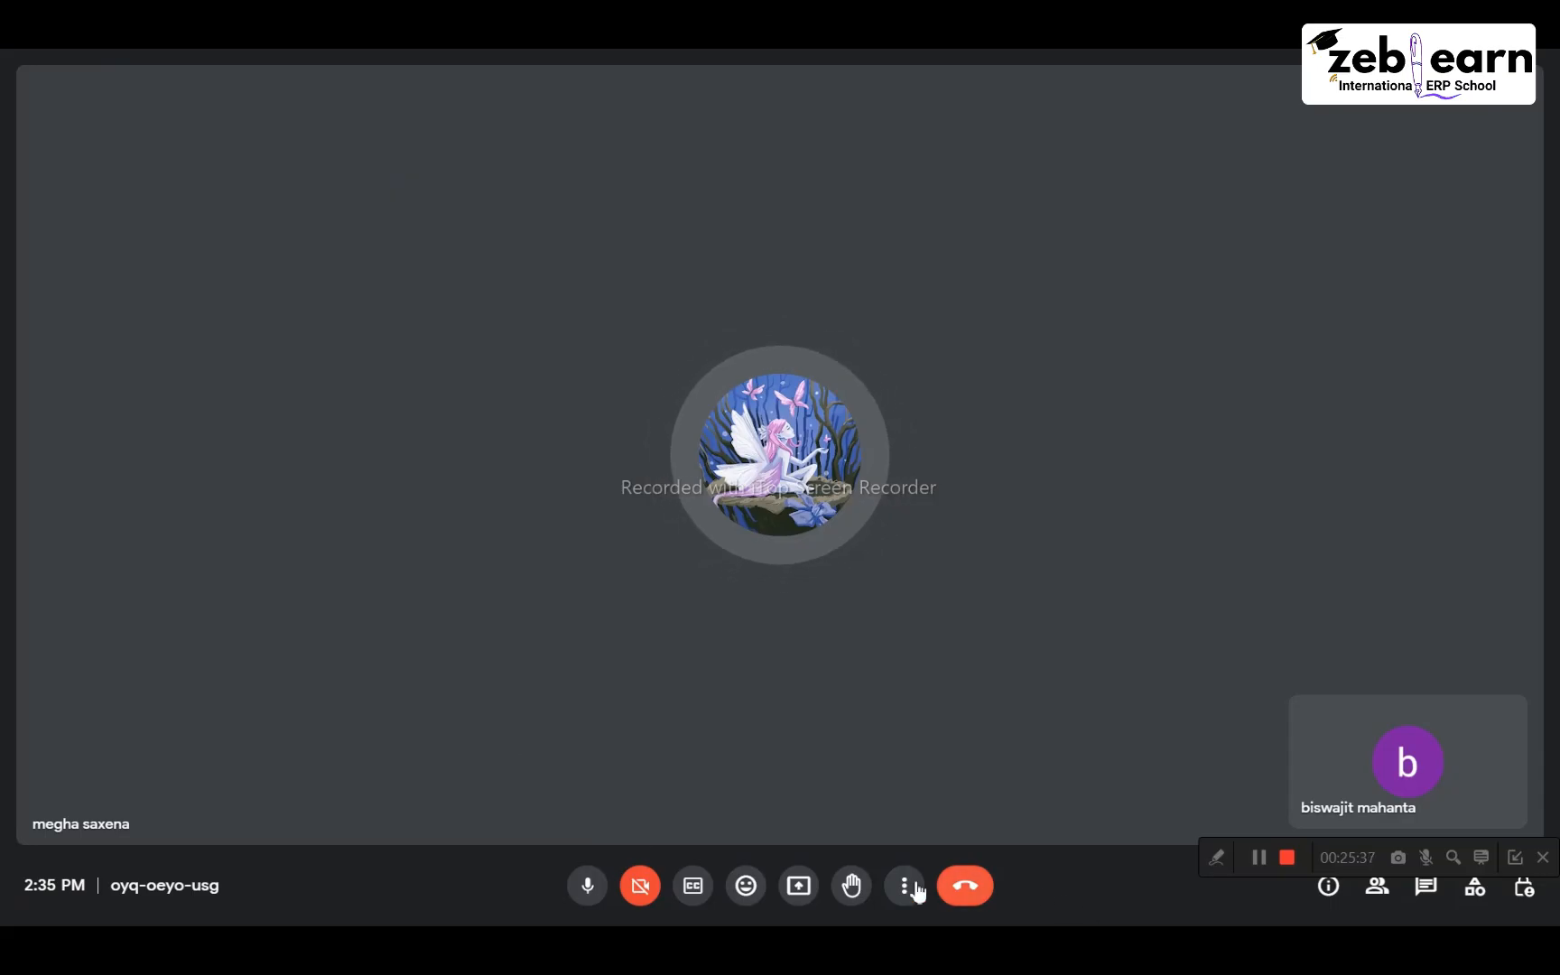
# Present the entire screen in the meeting and minimize the open windows to show the desktop
pyautogui.click(804, 882)
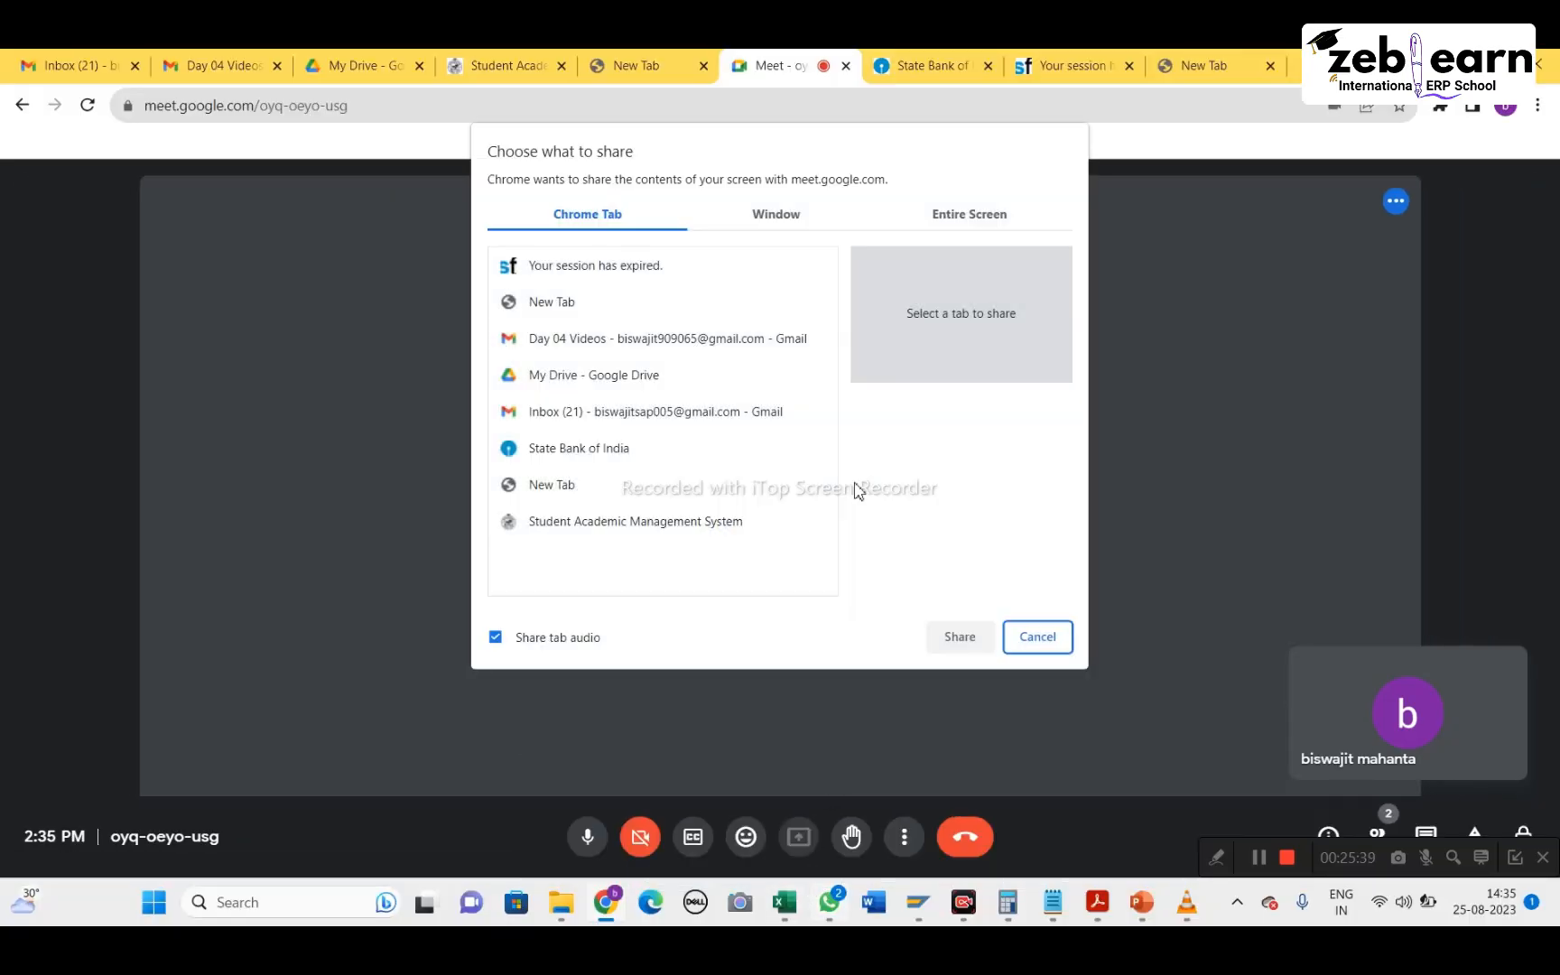
pyautogui.click(959, 221)
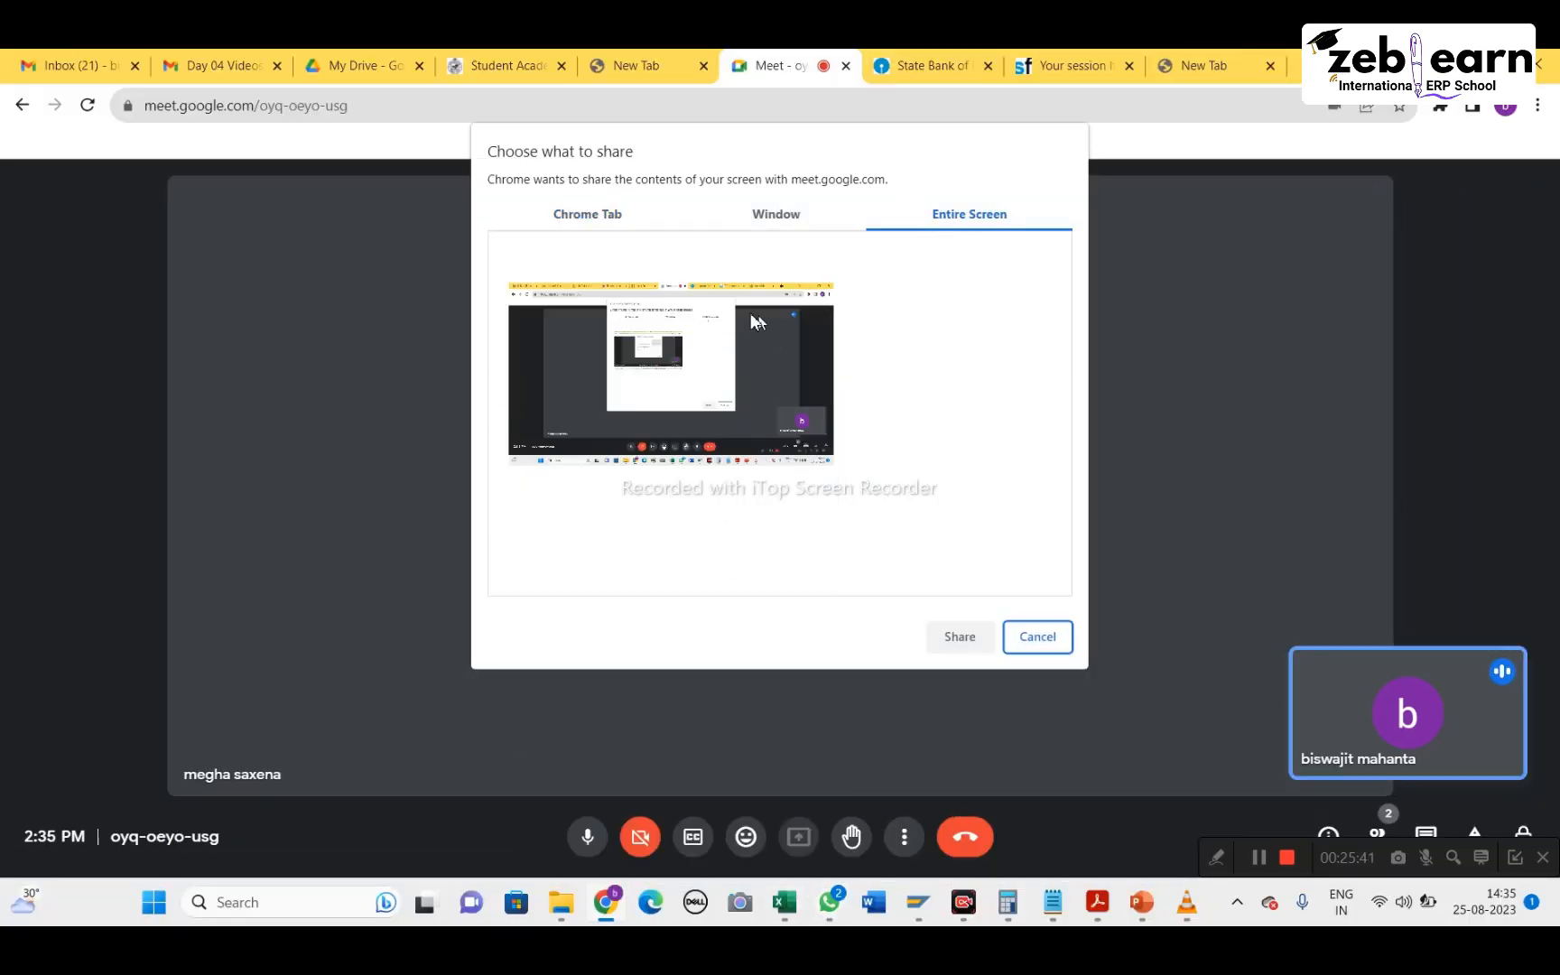
pyautogui.click(960, 637)
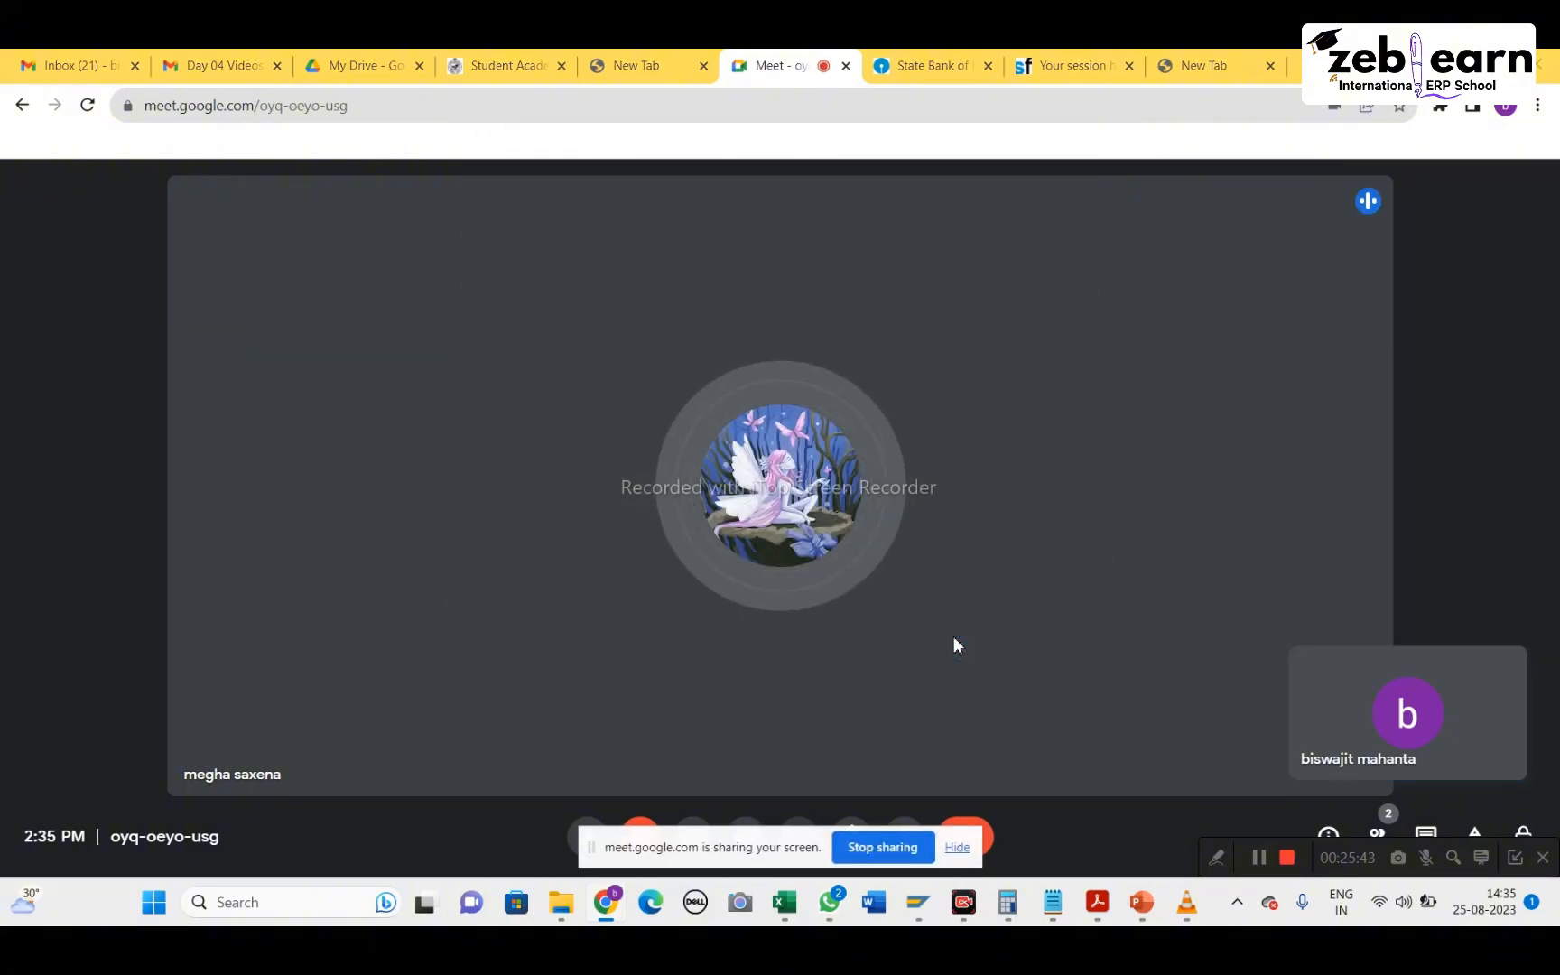
pyautogui.click(1443, 65)
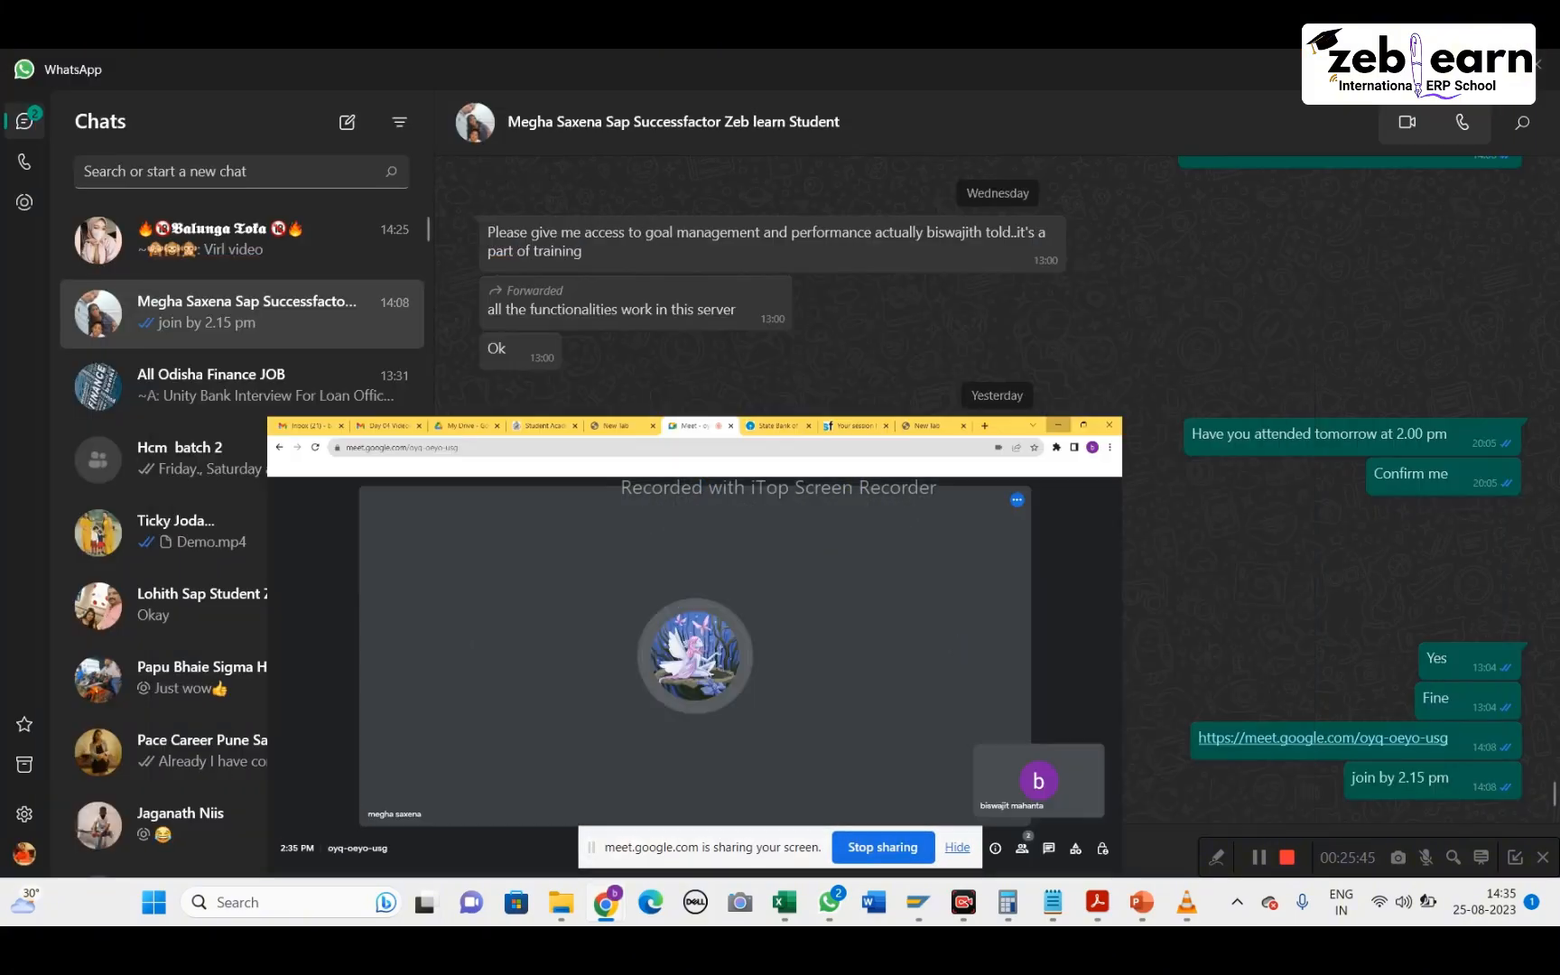
pyautogui.click(1443, 65)
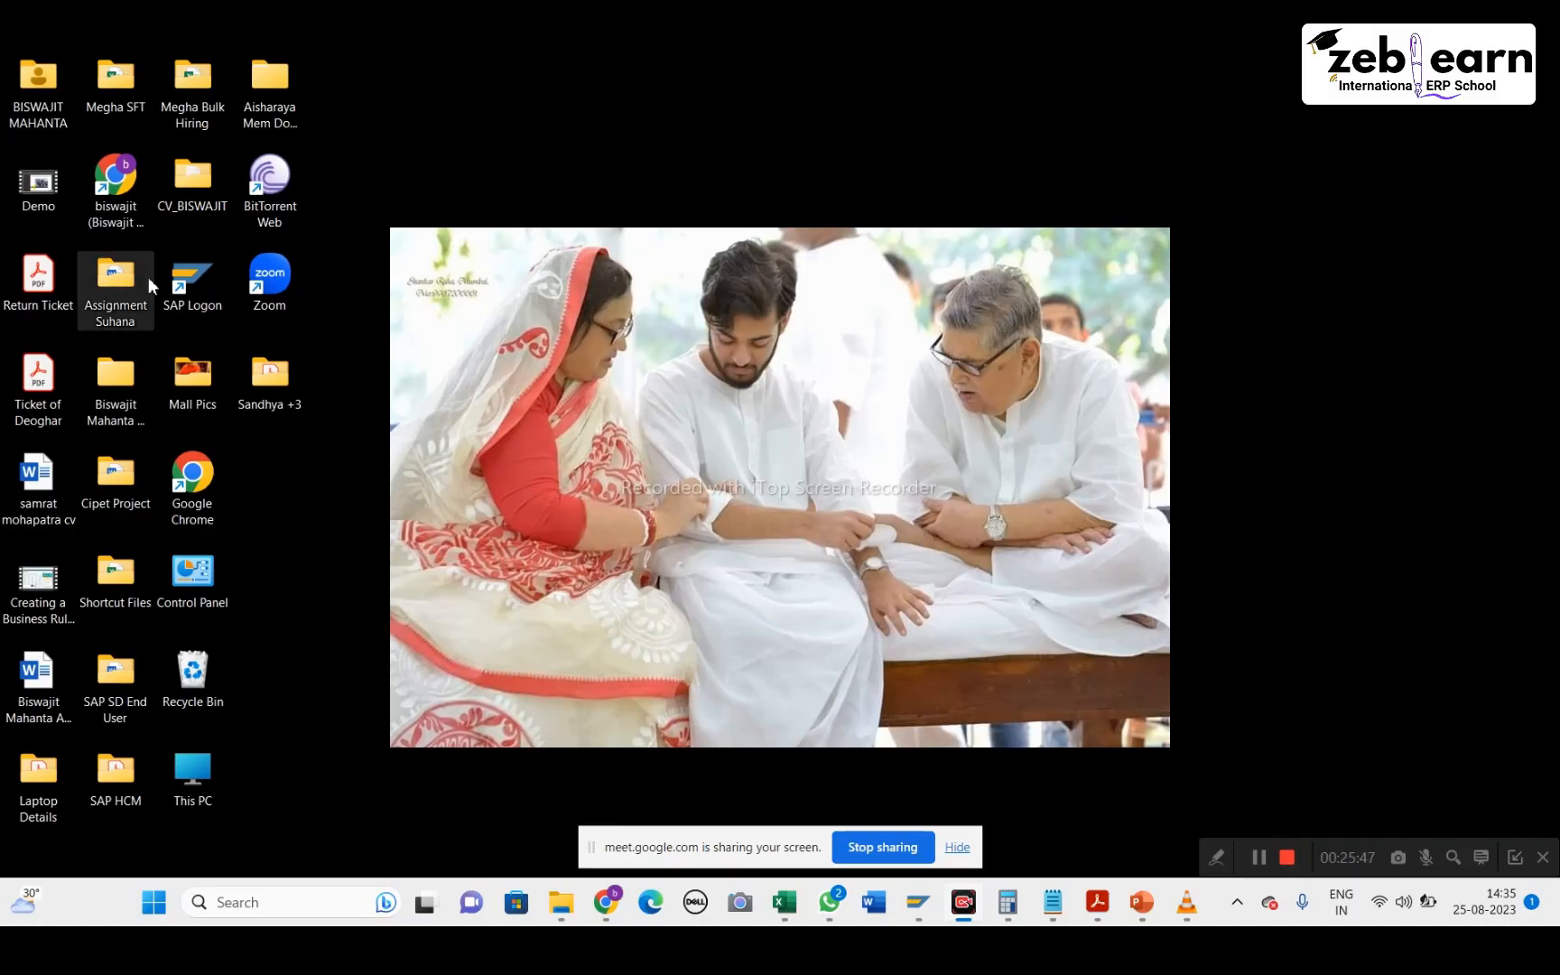
pyautogui.rightClick(527, 308)
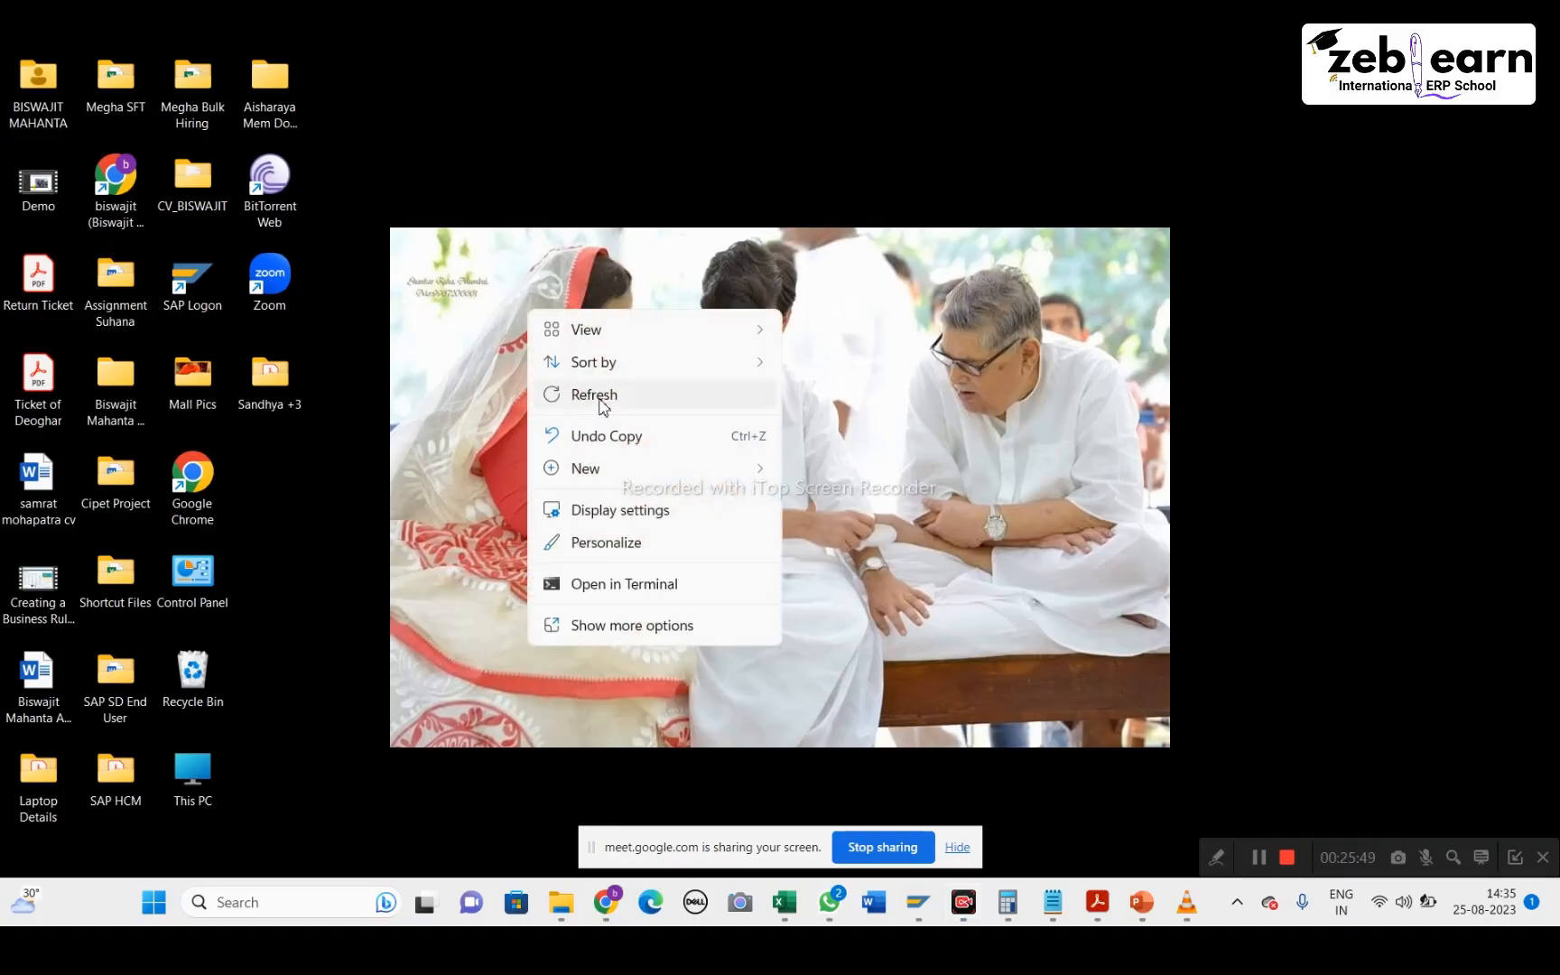
pyautogui.click(587, 397)
pyautogui.rightClick(580, 346)
pyautogui.click(655, 436)
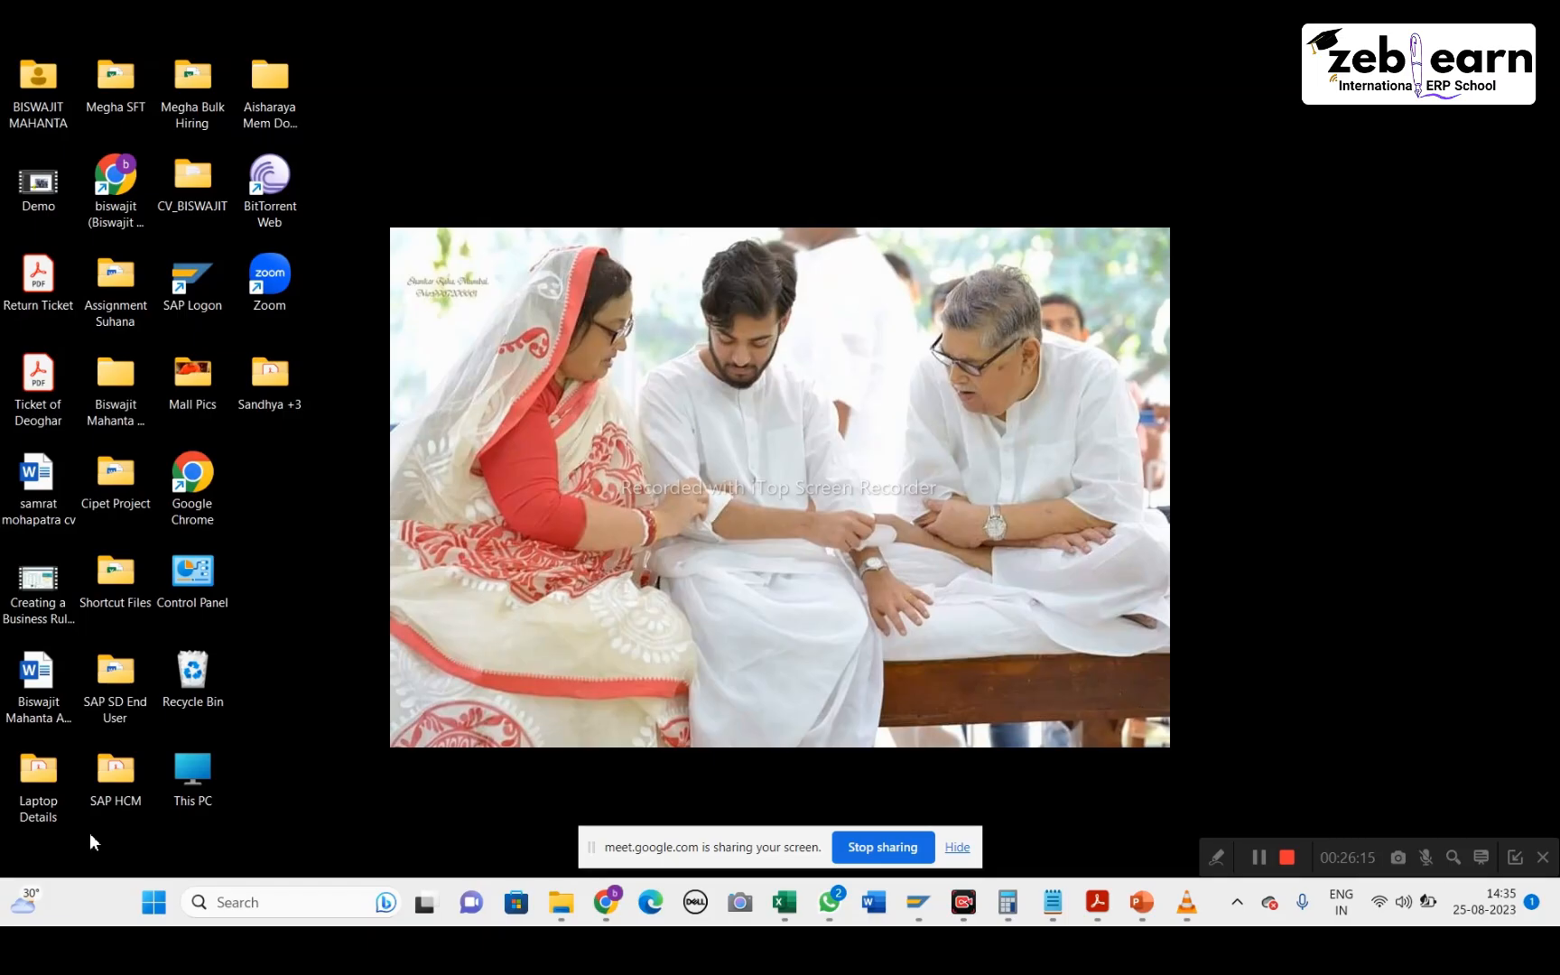
pyautogui.moveTo(27, 902)
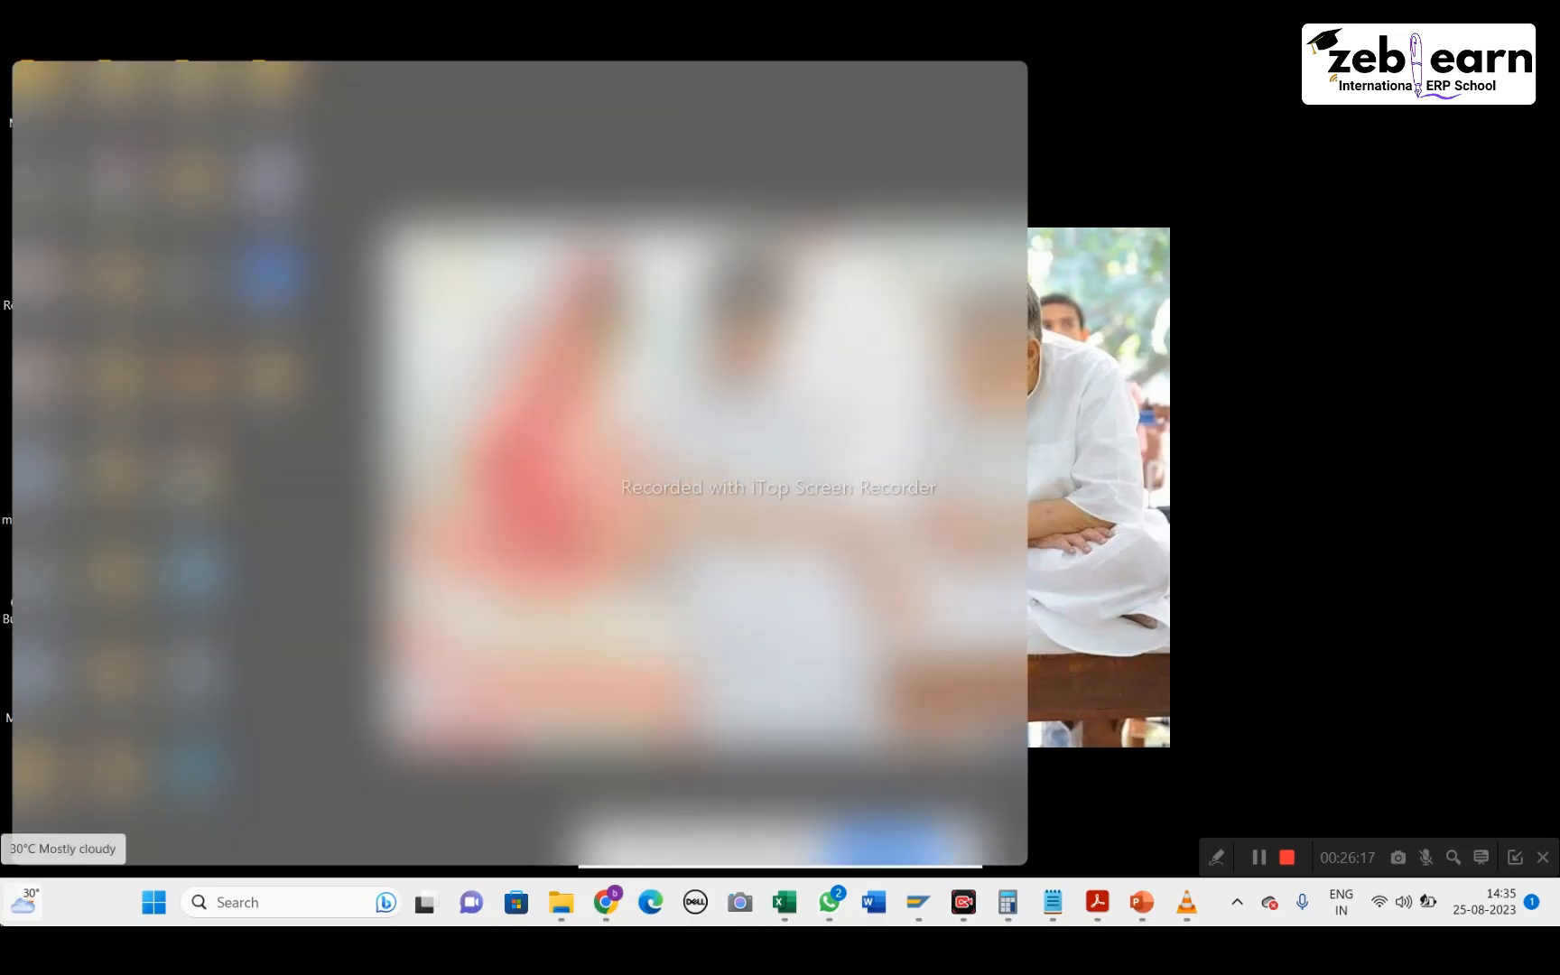
pyautogui.click(1373, 243)
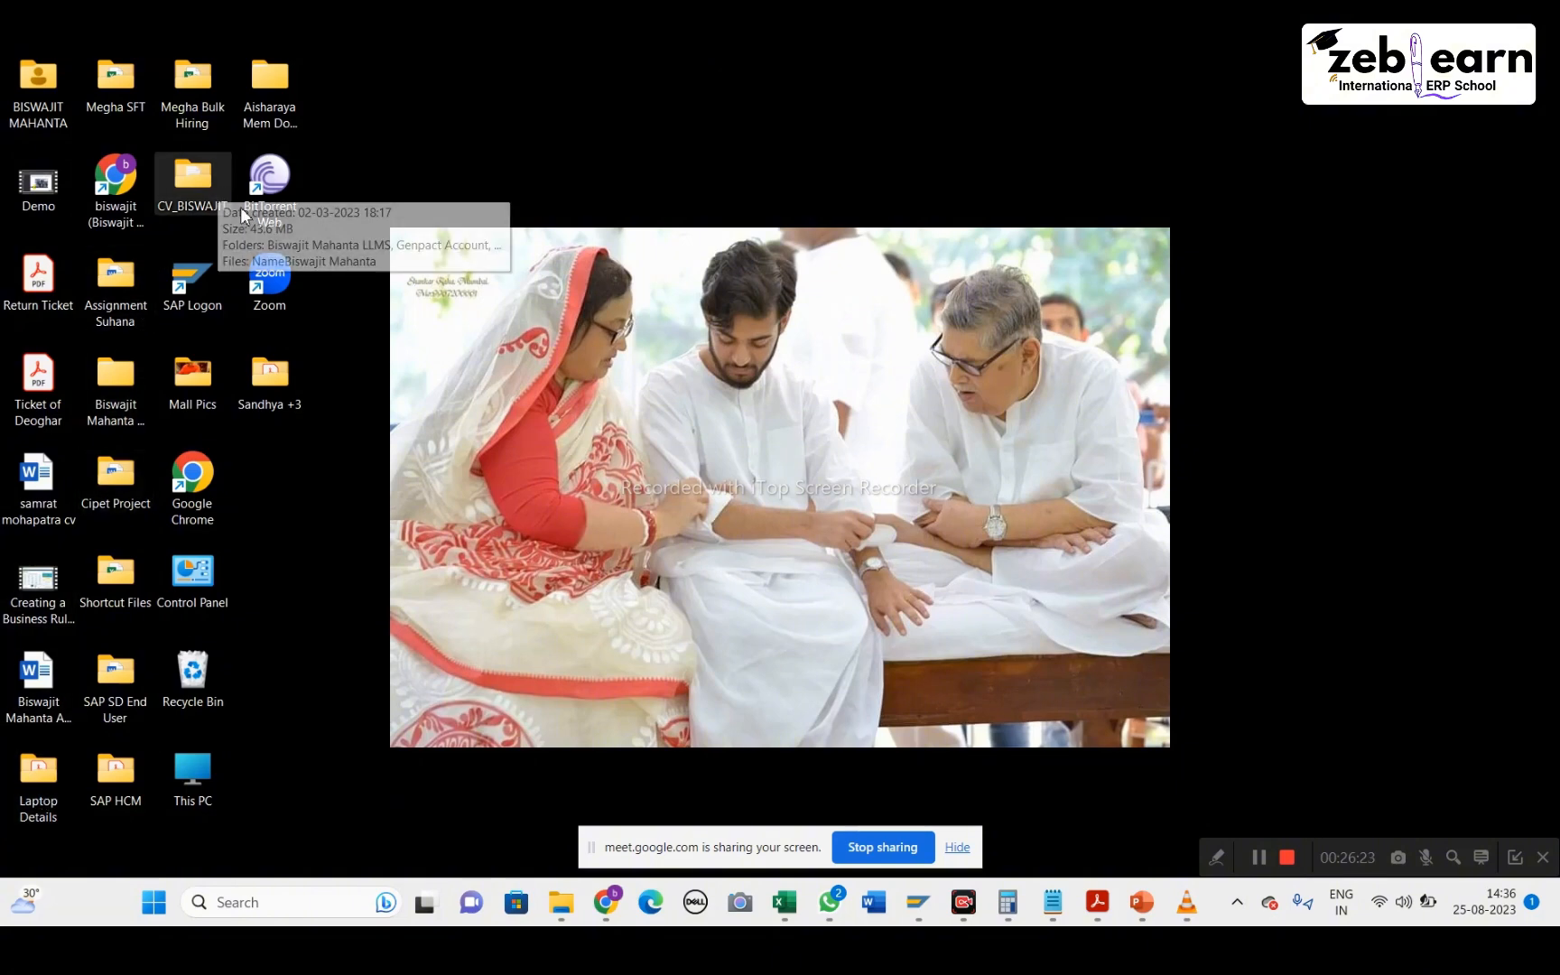
# Open the SAP SuccessFactor notes PDF from the SAP SUCCESSFACTOR folder and hide the tools pane to read it
pyautogui.doubleClick(271, 98)
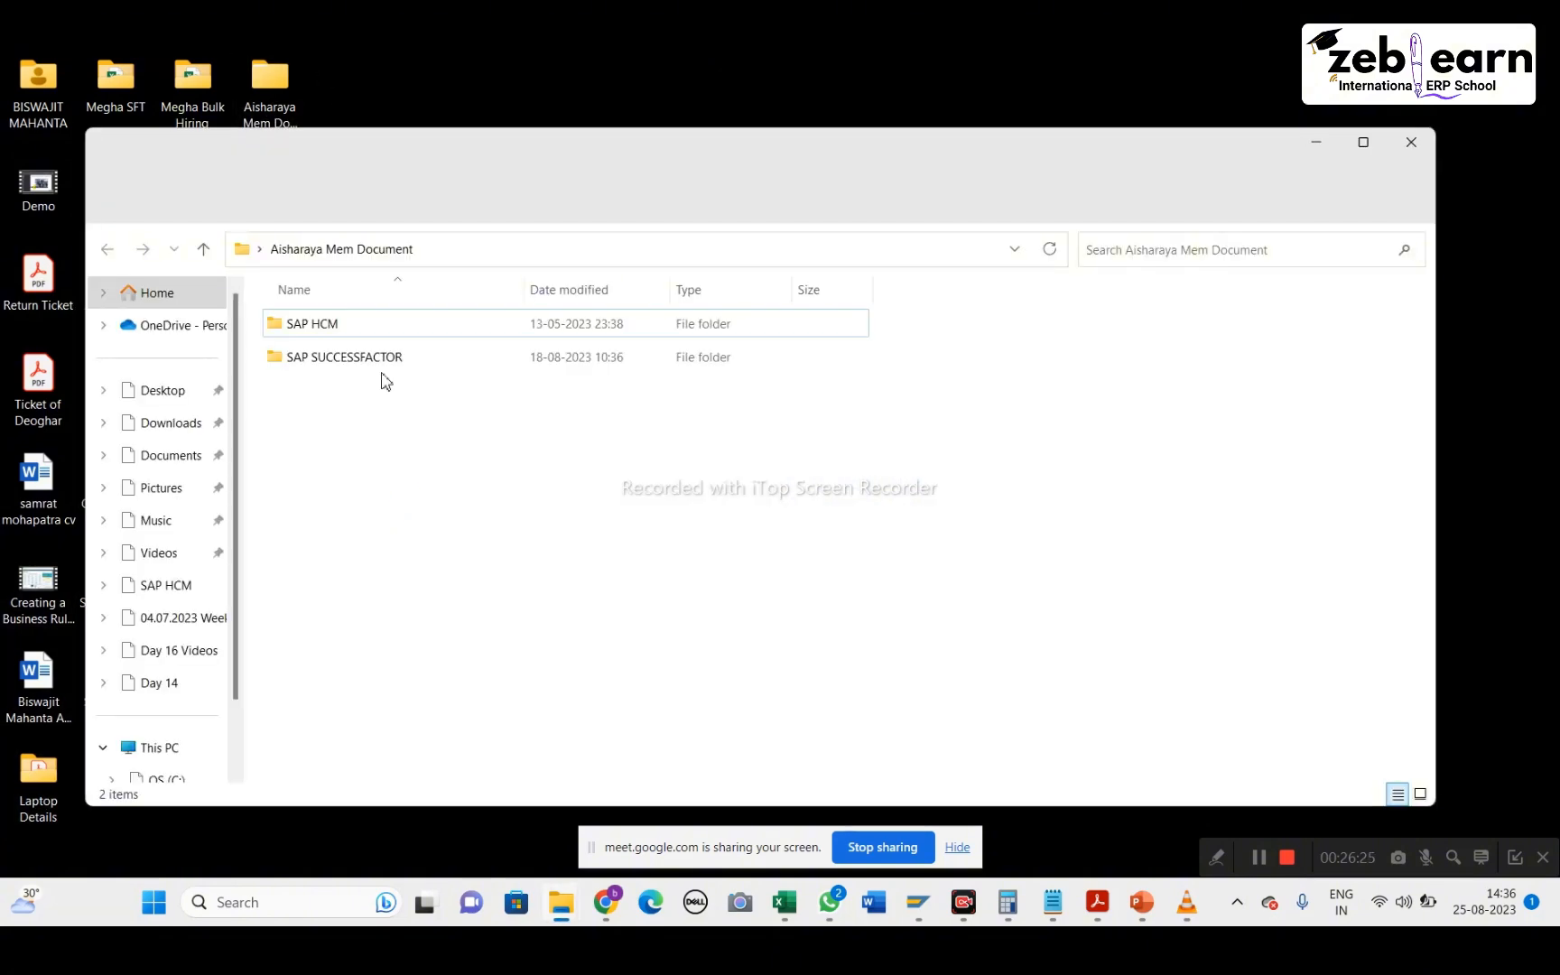
pyautogui.doubleClick(350, 358)
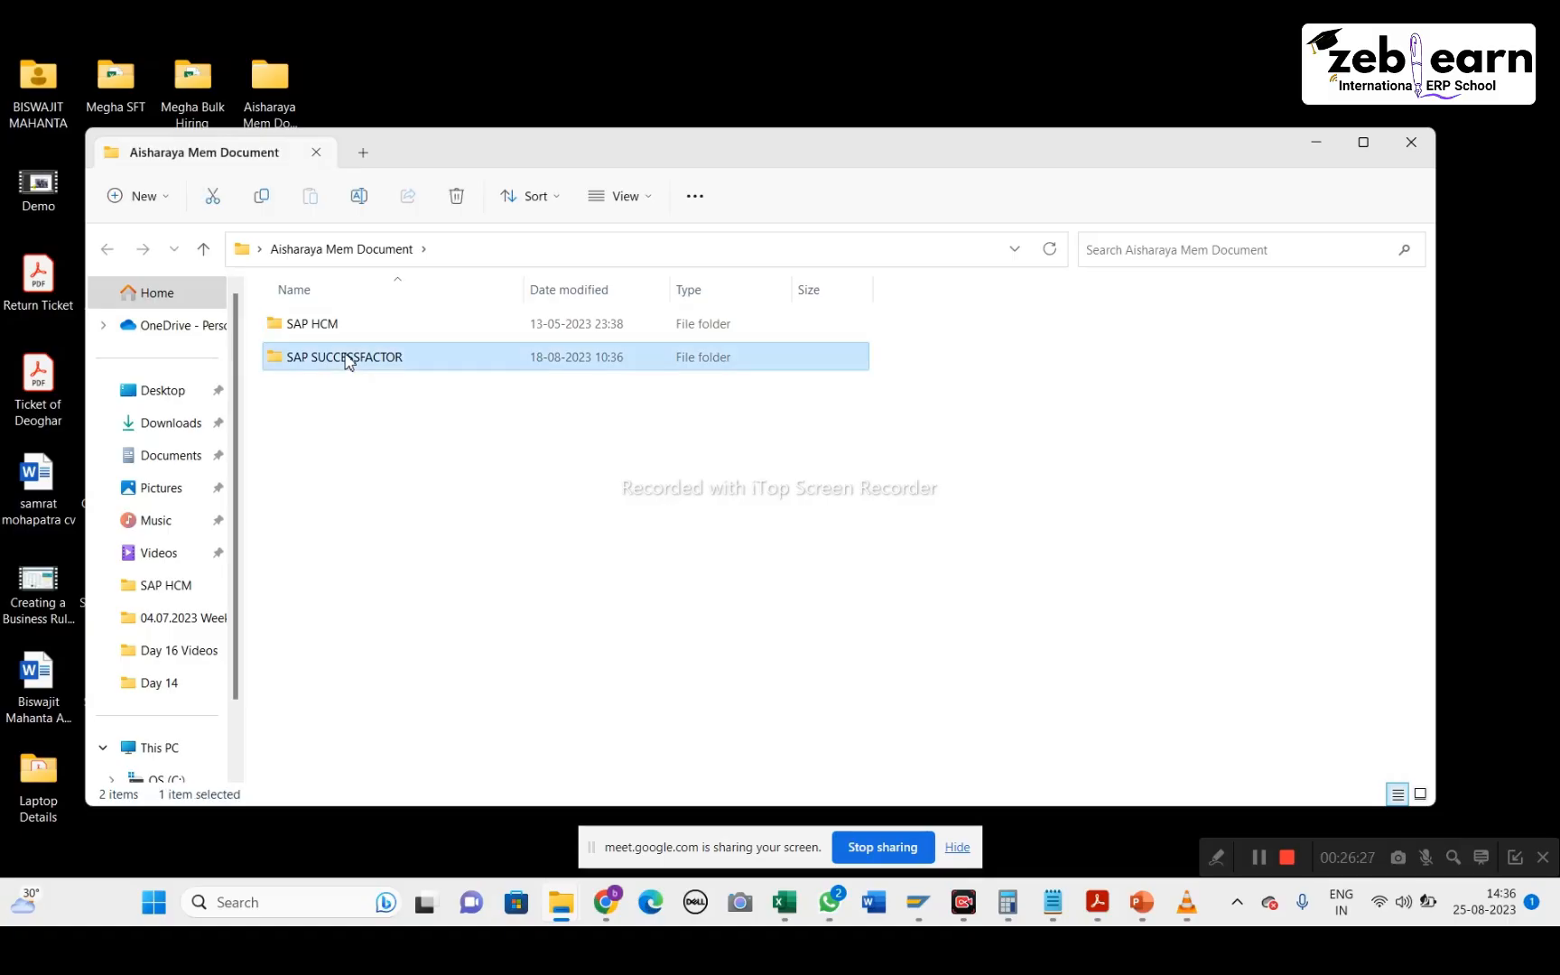
pyautogui.click(348, 400)
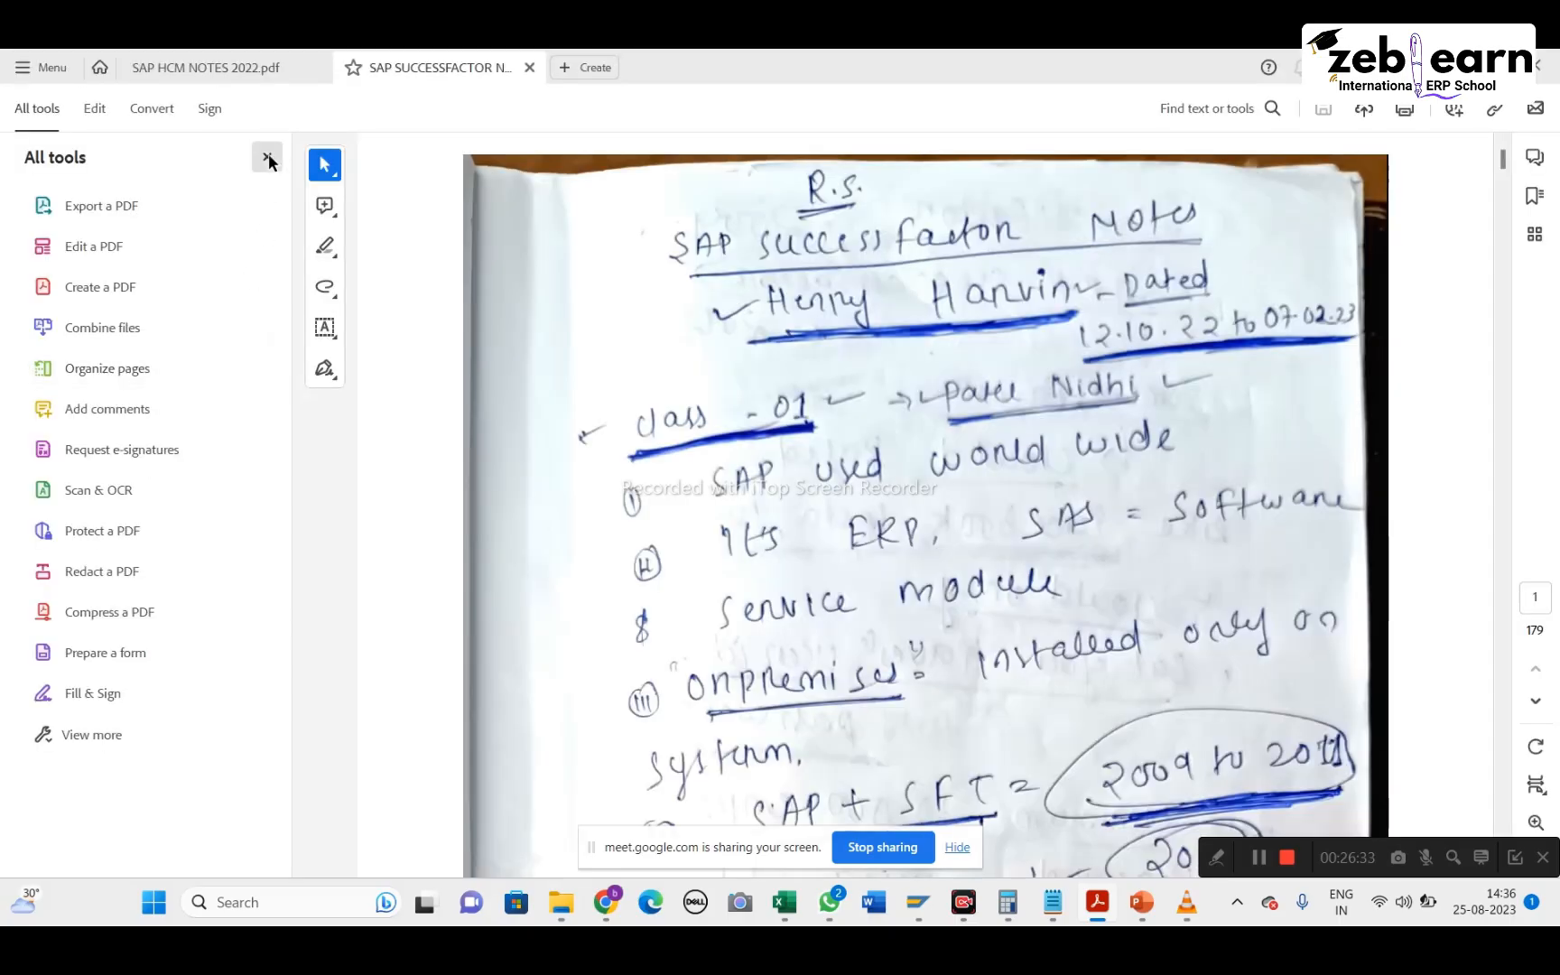
pyautogui.click(269, 159)
pyautogui.scroll(-3, 776, 506)
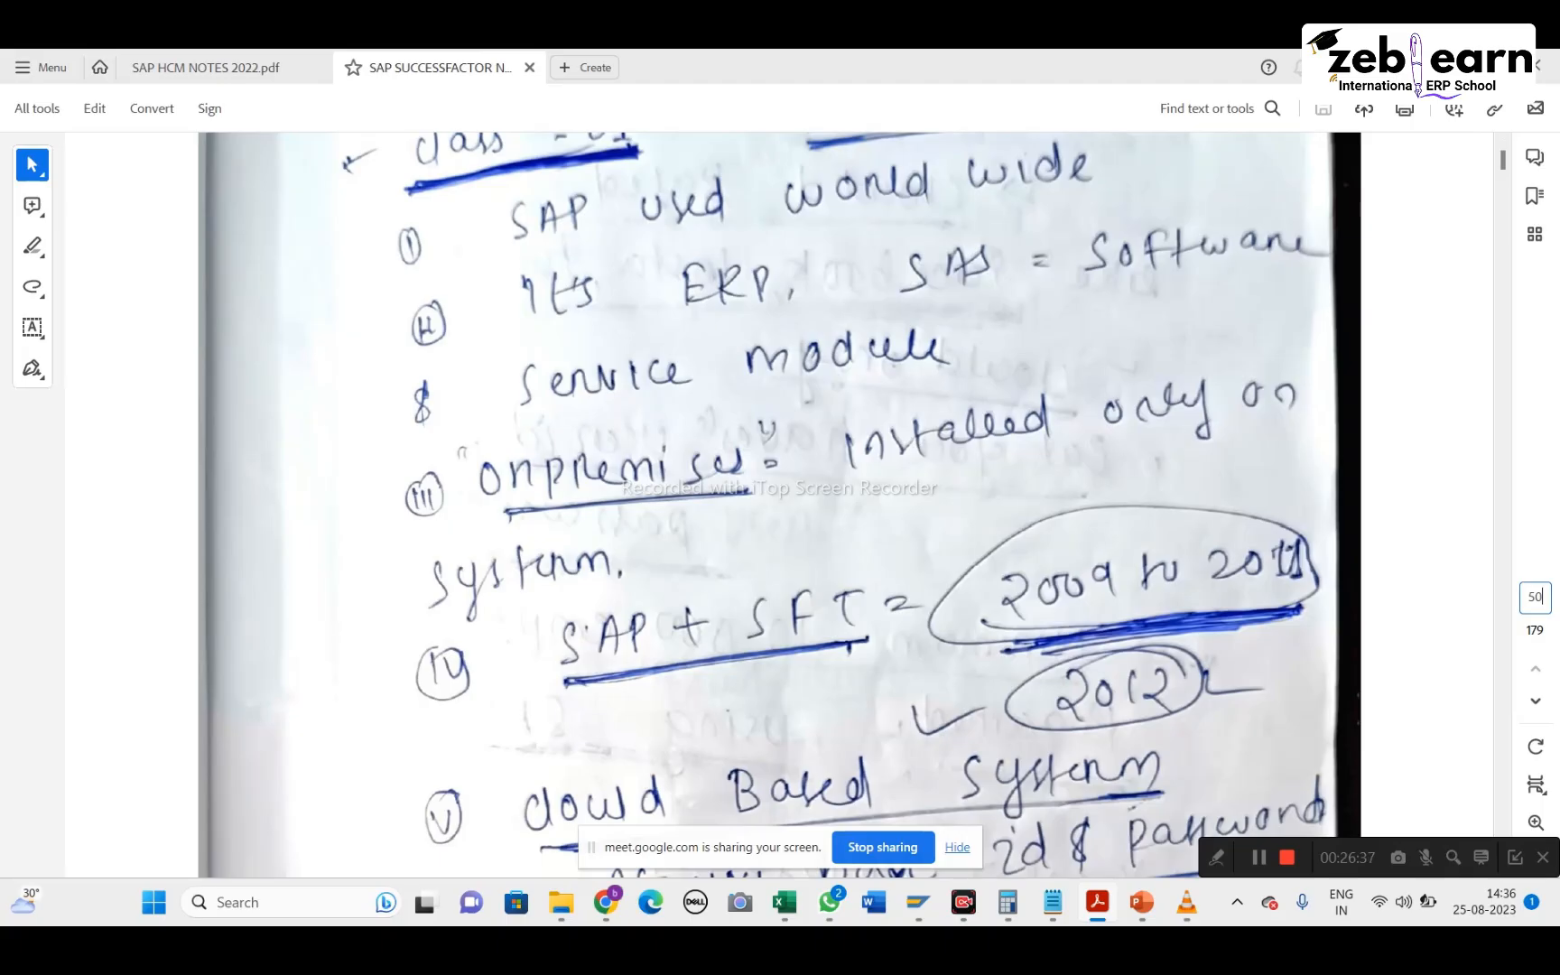
# Page forward through the SAP SuccessFactor notes from page 50 to page 84 to find the Reporting section
pyautogui.press('Return')
pyautogui.scroll(-15, 1340, 529)
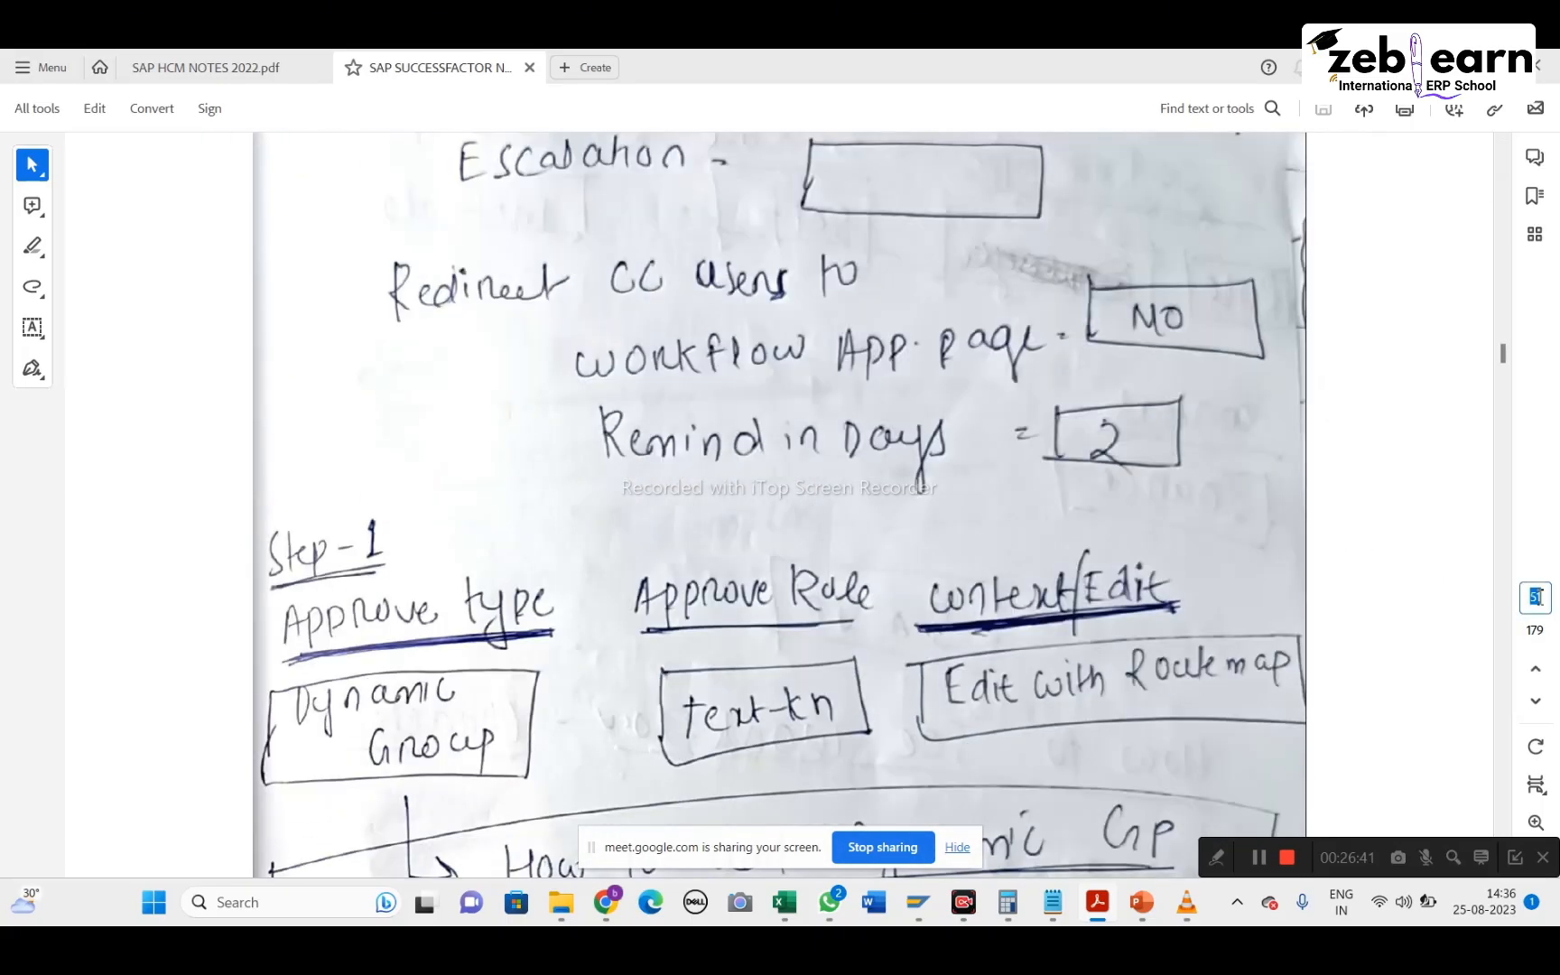
pyautogui.press('Return')
pyautogui.scroll(-10, 776, 506)
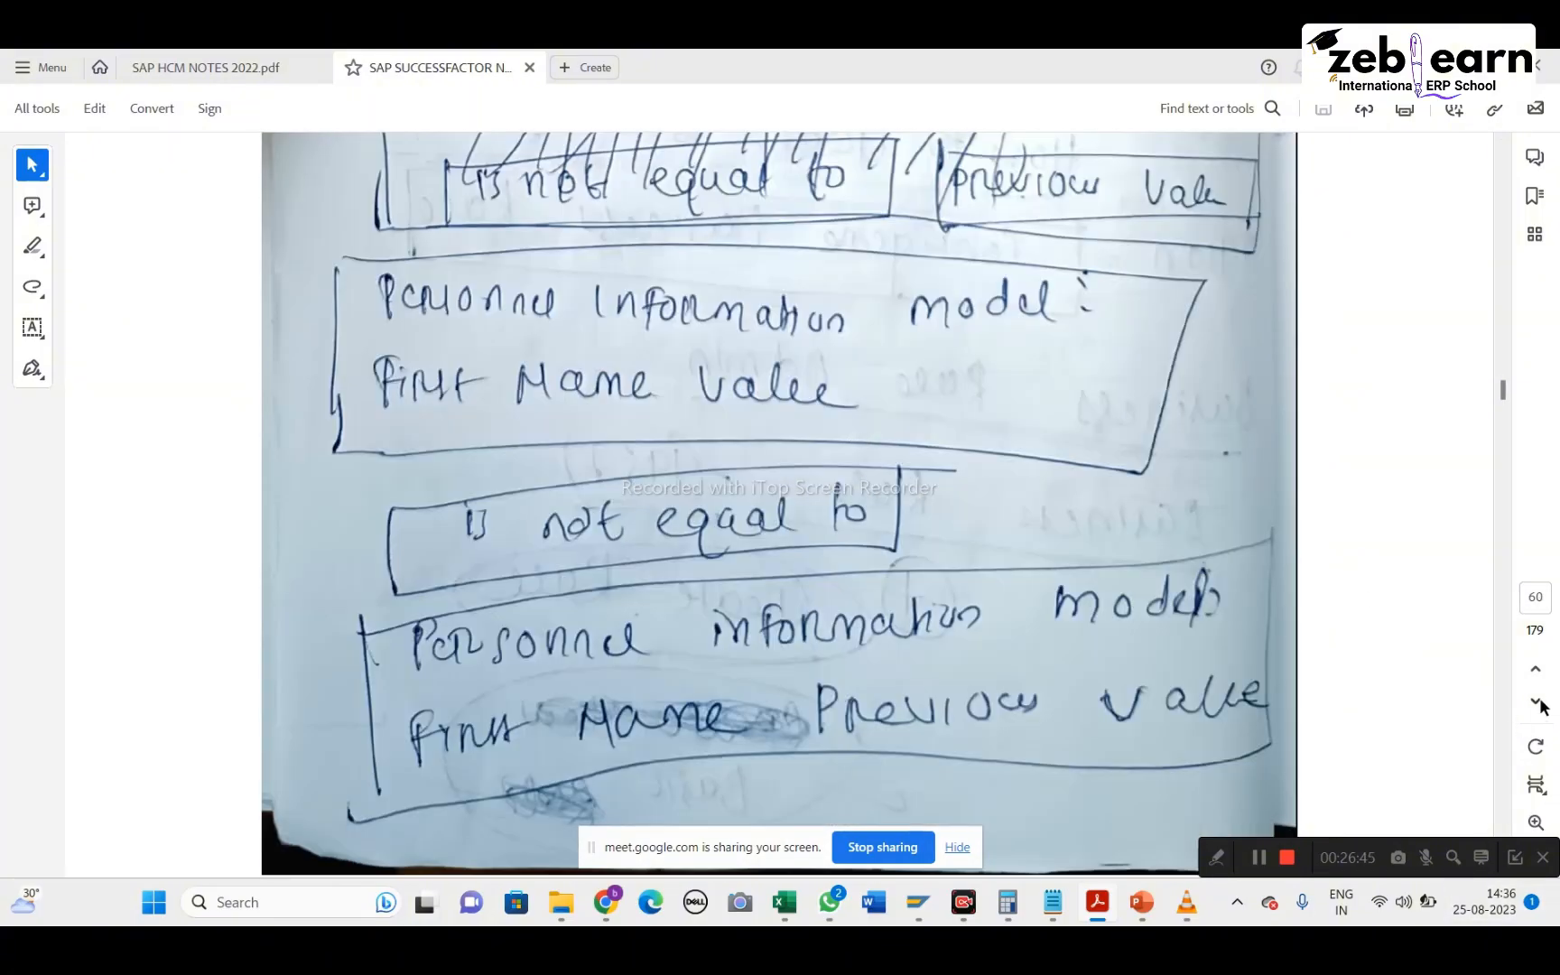
pyautogui.click(1536, 702)
pyautogui.click(1536, 702)
pyautogui.click(1536, 702)
pyautogui.click(1536, 702)
pyautogui.click(1535, 702)
pyautogui.click(1536, 702)
pyautogui.click(1536, 702)
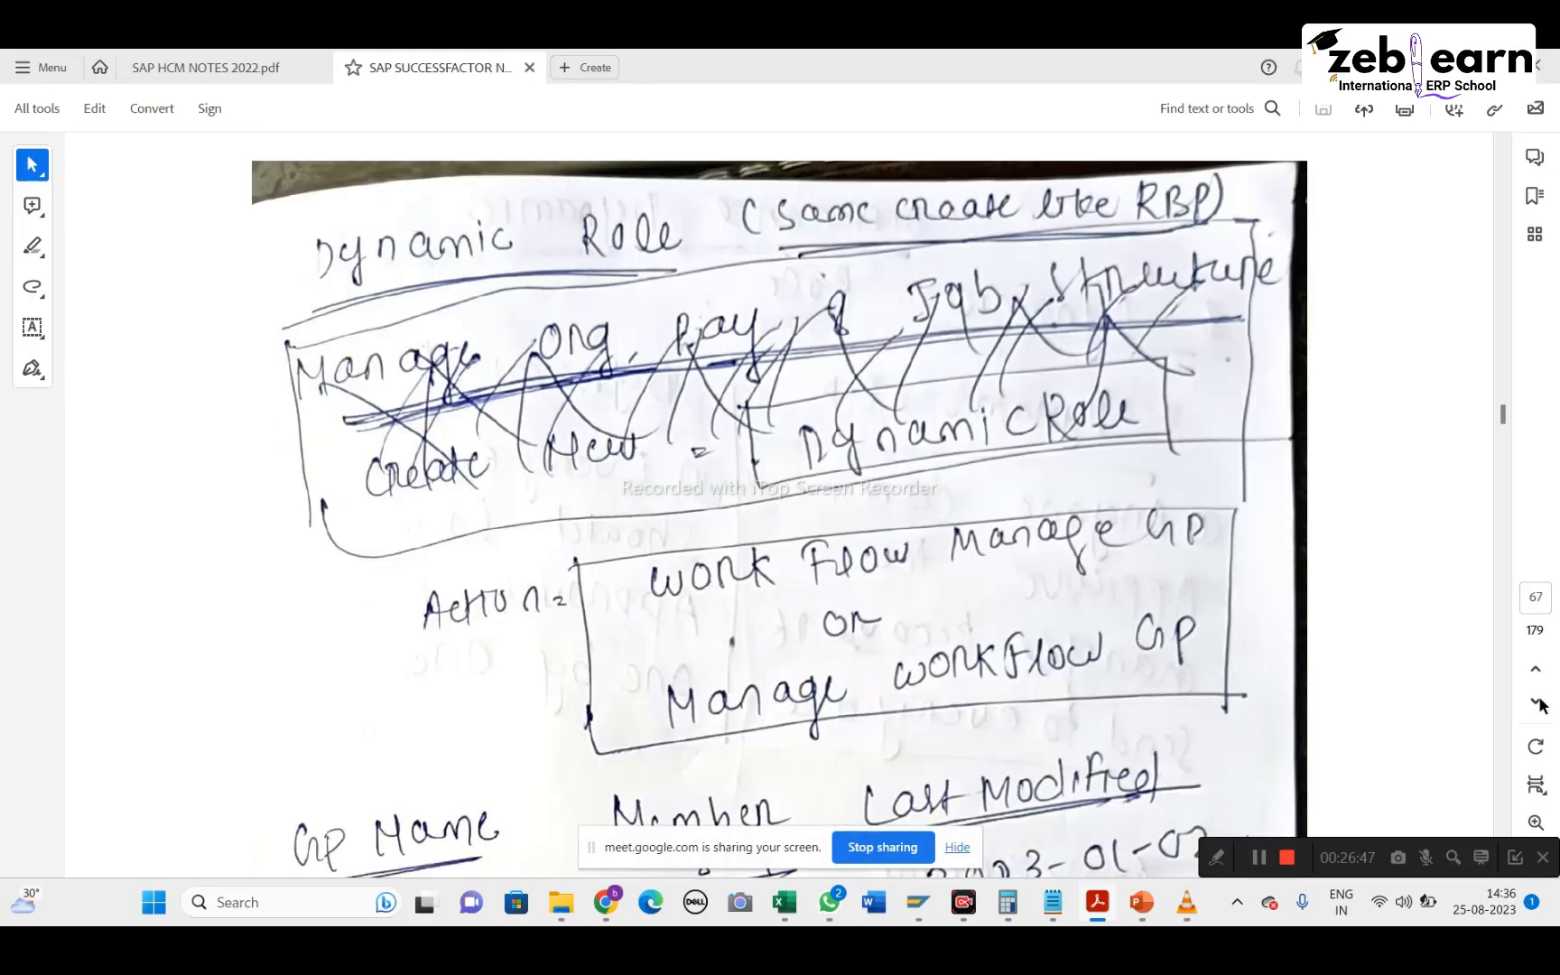
pyautogui.click(1538, 703)
pyautogui.click(1538, 704)
pyautogui.click(1537, 703)
pyautogui.click(1537, 704)
pyautogui.click(1537, 703)
pyautogui.click(1538, 703)
pyautogui.click(1537, 704)
pyautogui.click(1537, 703)
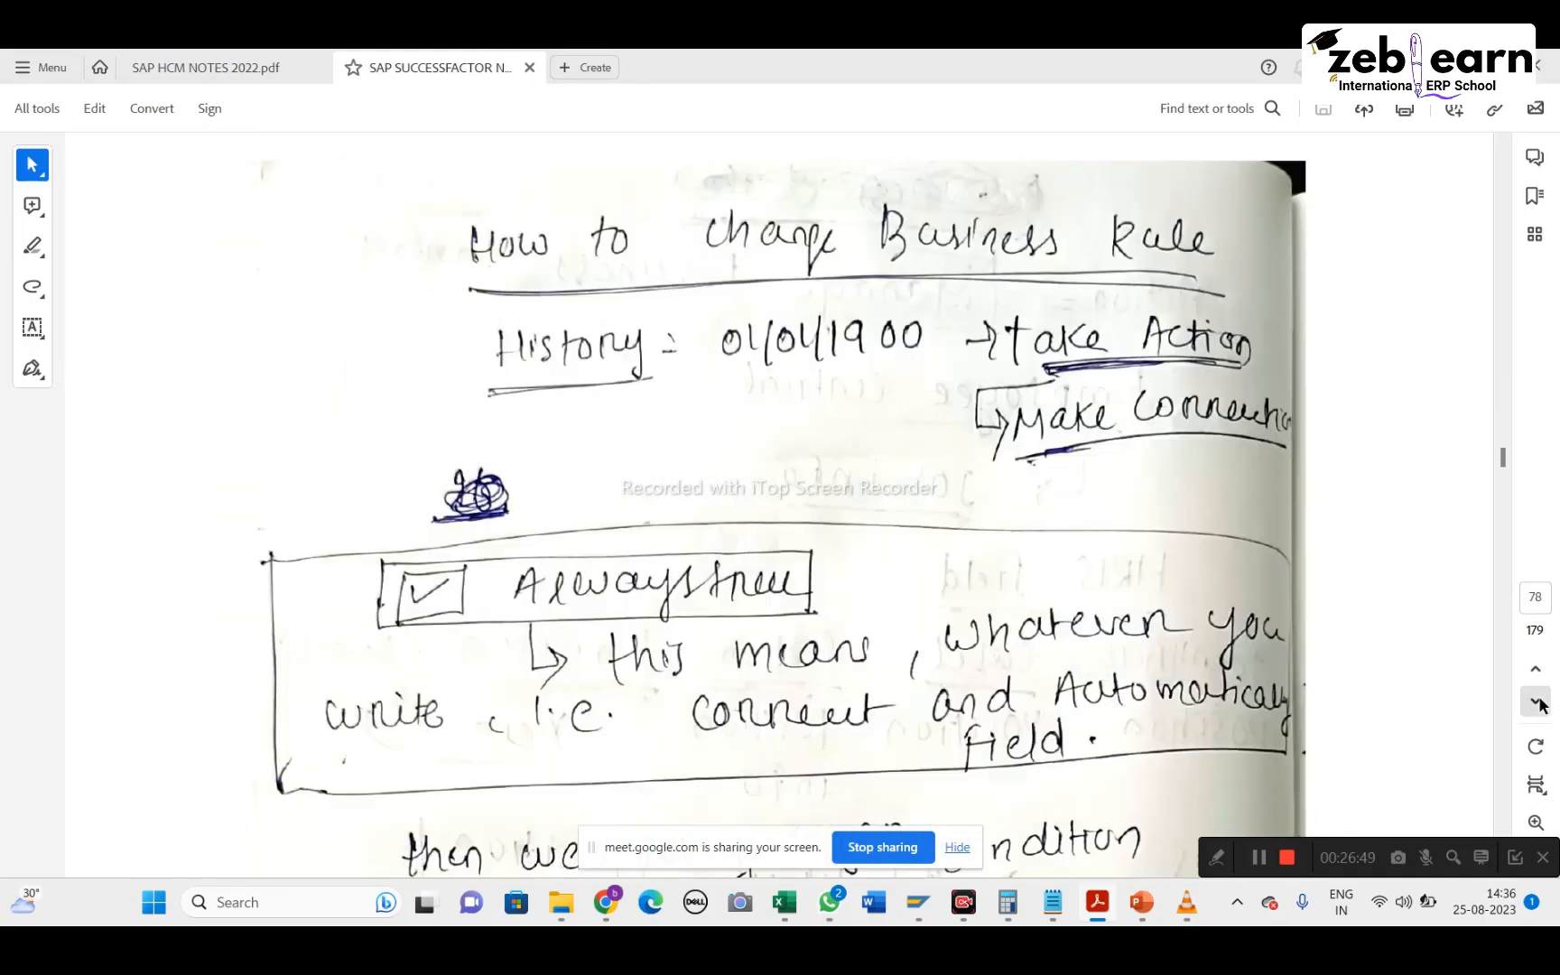
pyautogui.click(1538, 703)
pyautogui.click(1537, 704)
pyautogui.click(1537, 703)
pyautogui.click(1537, 704)
pyautogui.click(1538, 703)
pyautogui.click(1537, 704)
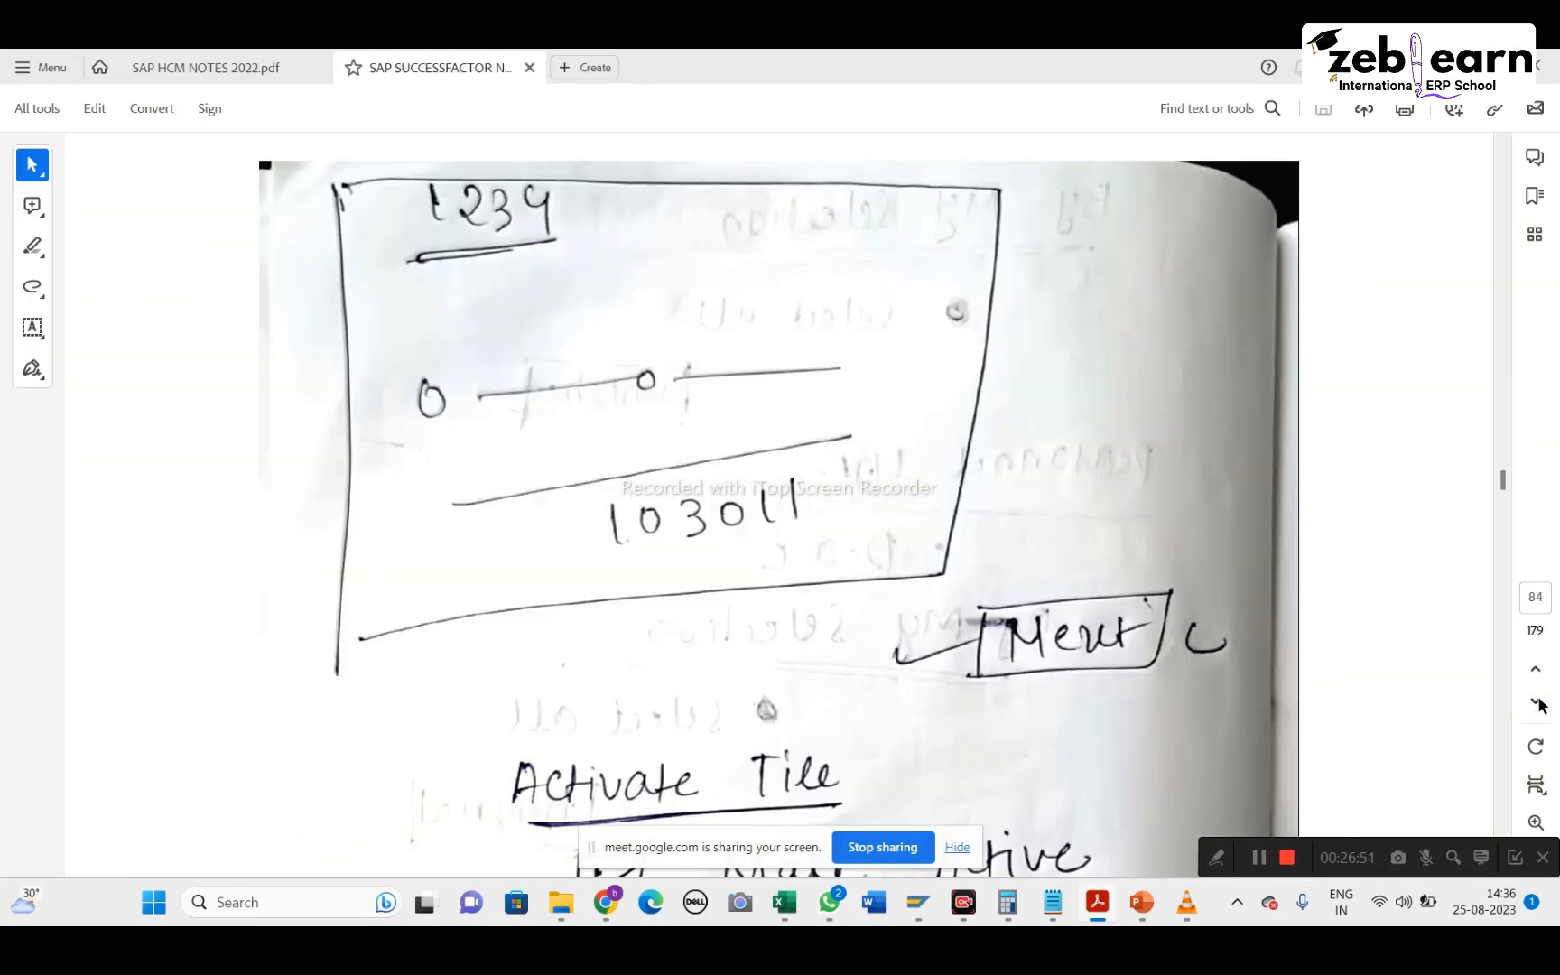
# Read the Reporting notes around pages 81 to 83, covering Report Centre, the report types, tile domain selection and team view settings
pyautogui.scroll(20, 1118, 525)
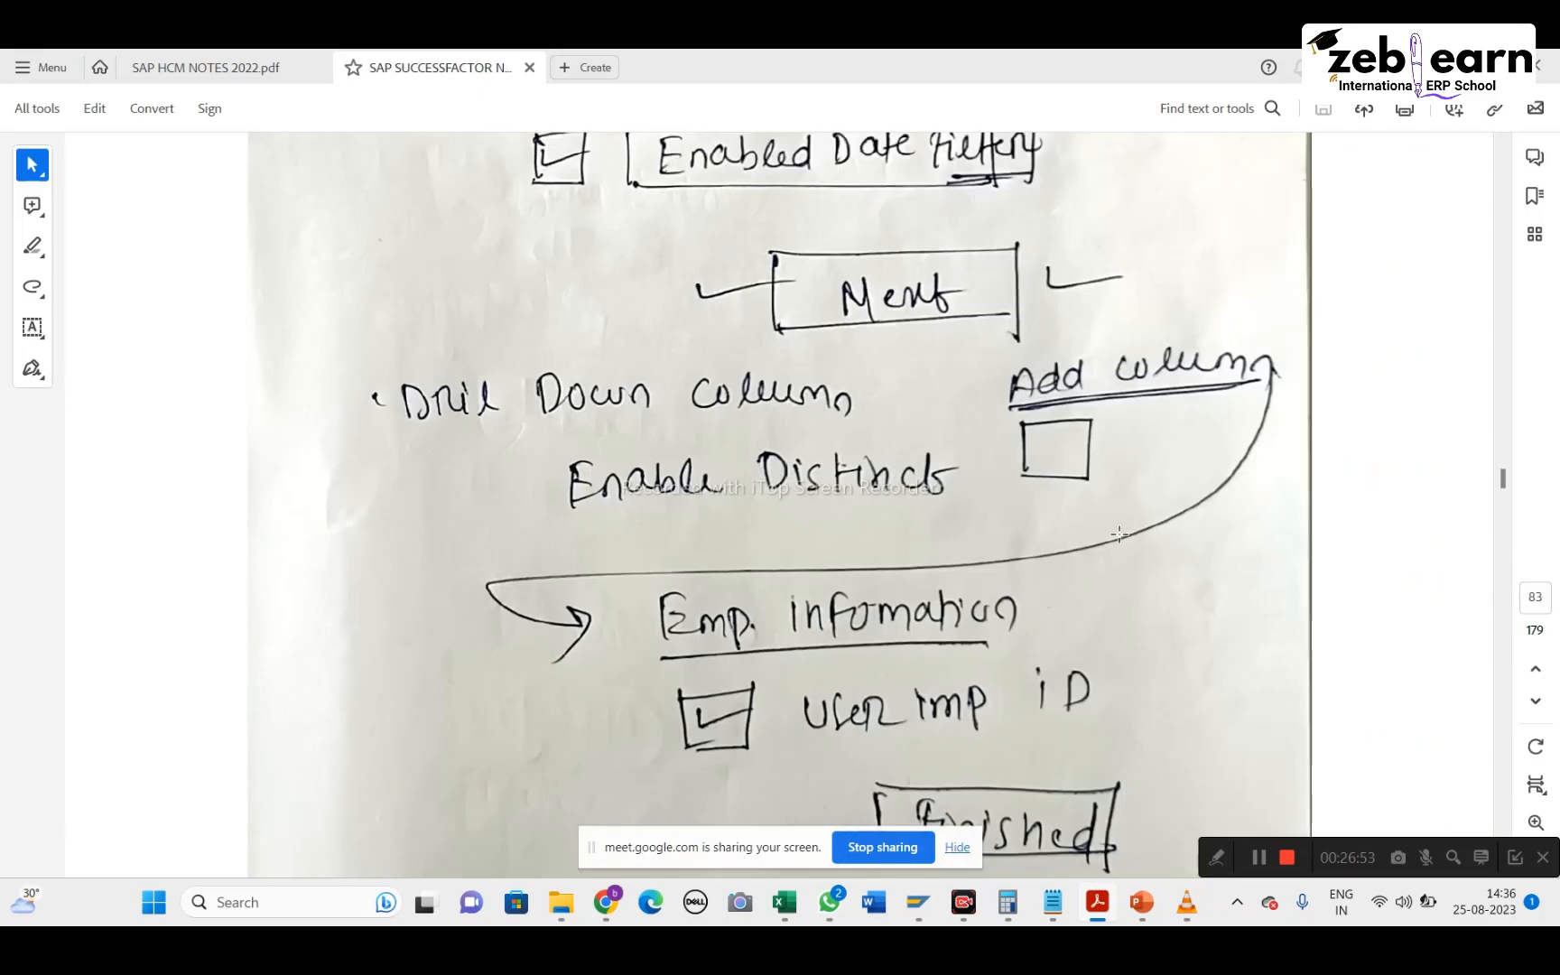
pyautogui.scroll(20, 1119, 534)
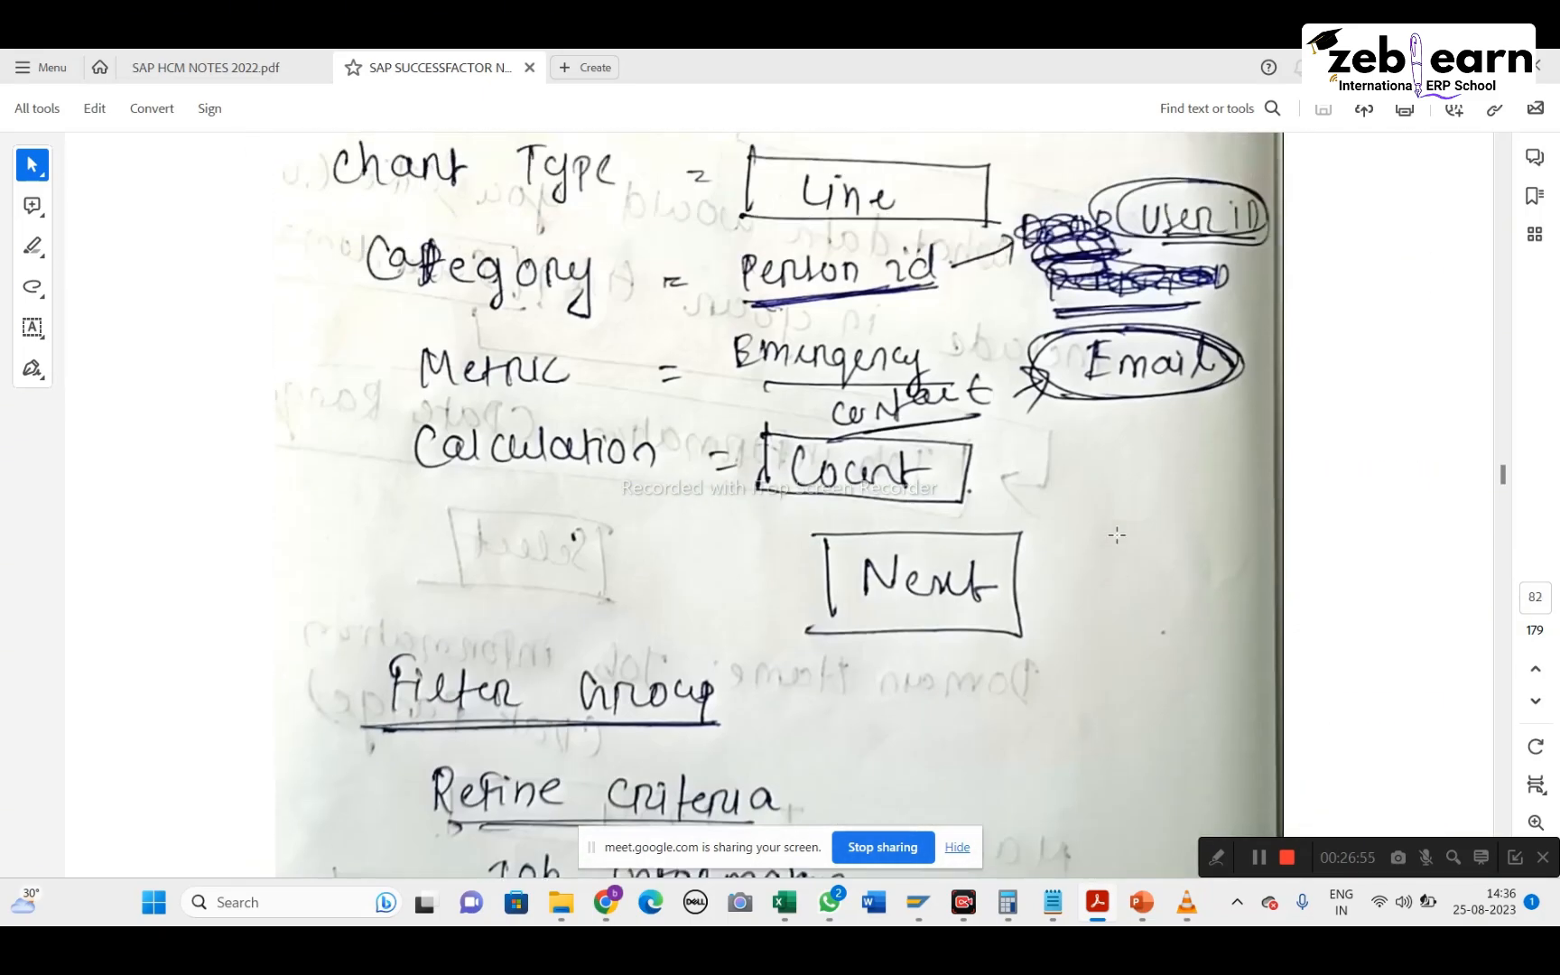
pyautogui.scroll(20, 1117, 534)
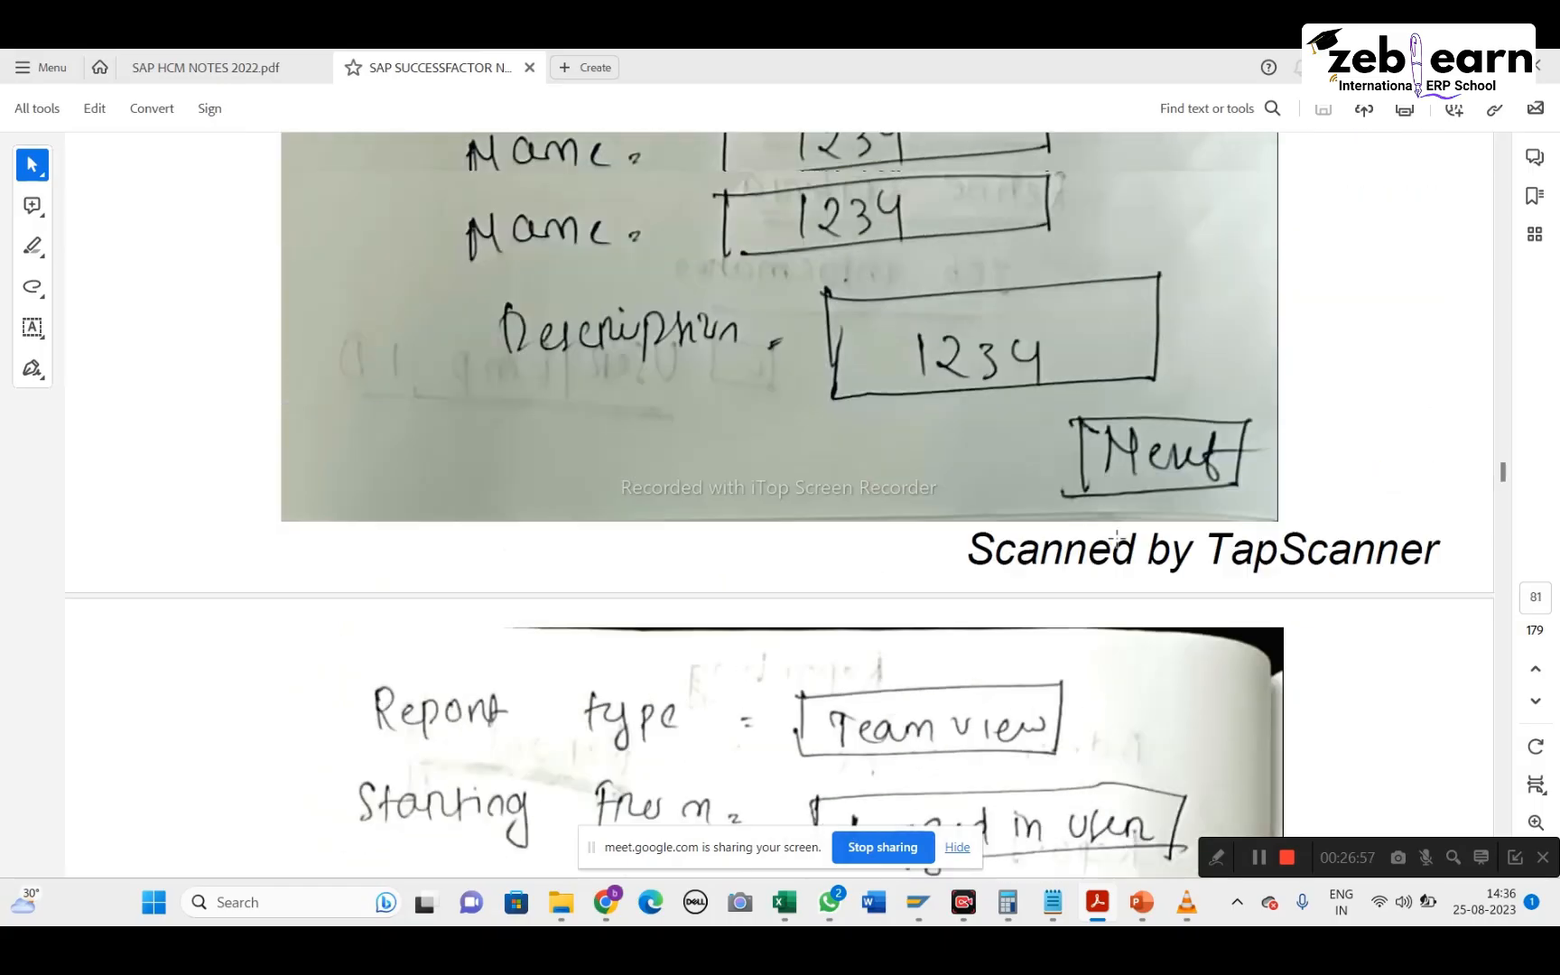
pyautogui.scroll(-3, 1118, 546)
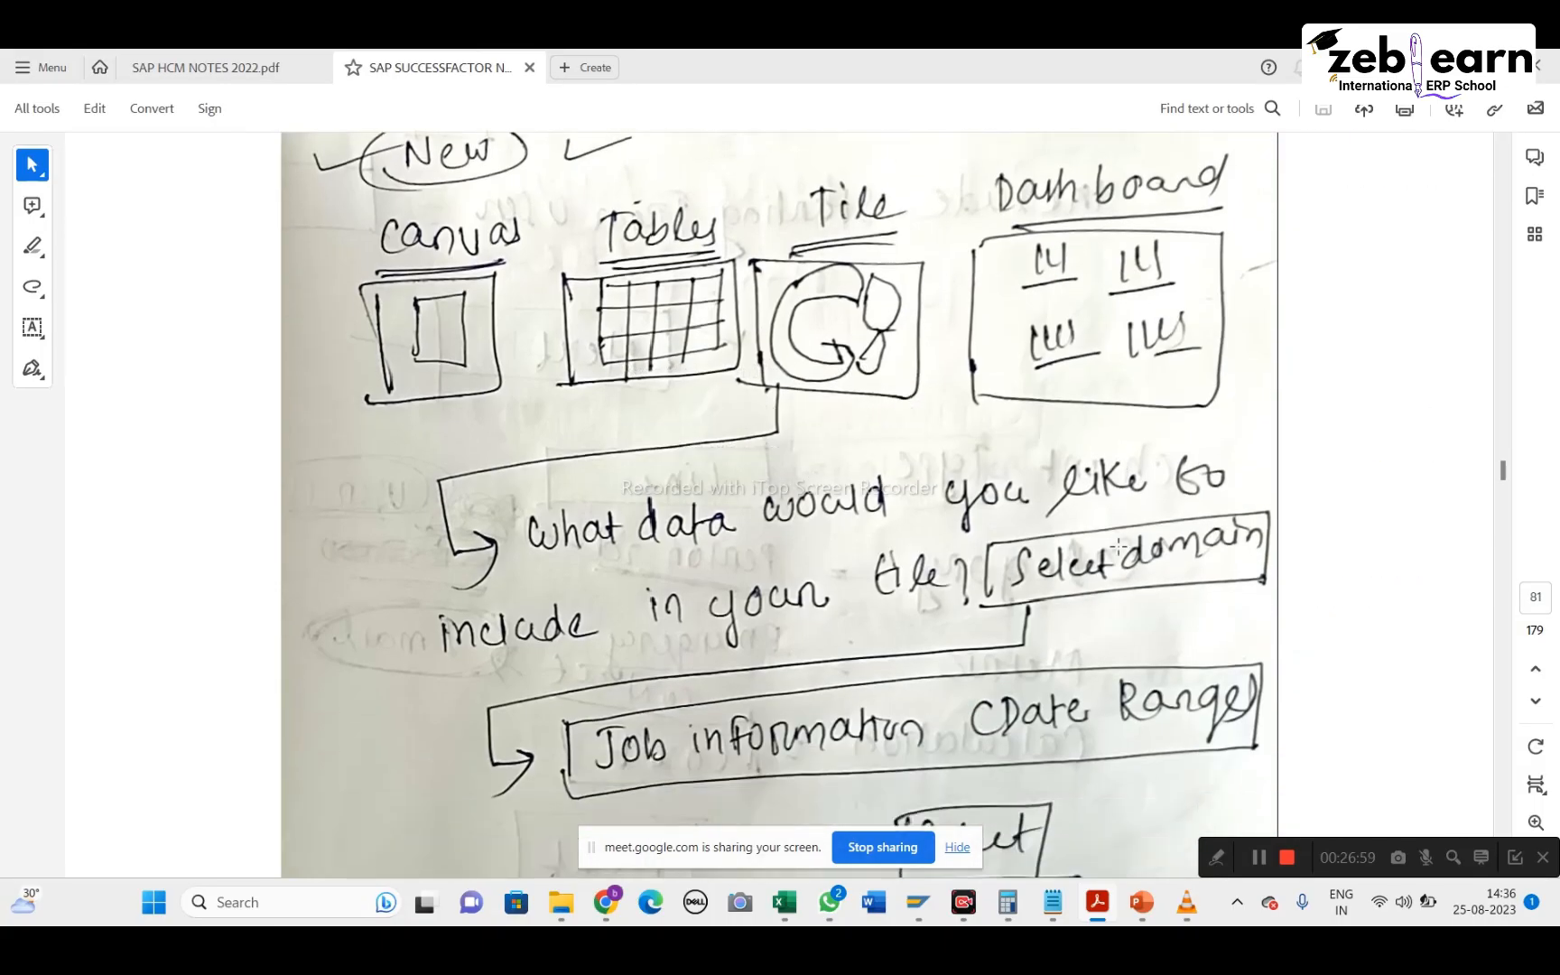
pyautogui.scroll(-6, 964, 495)
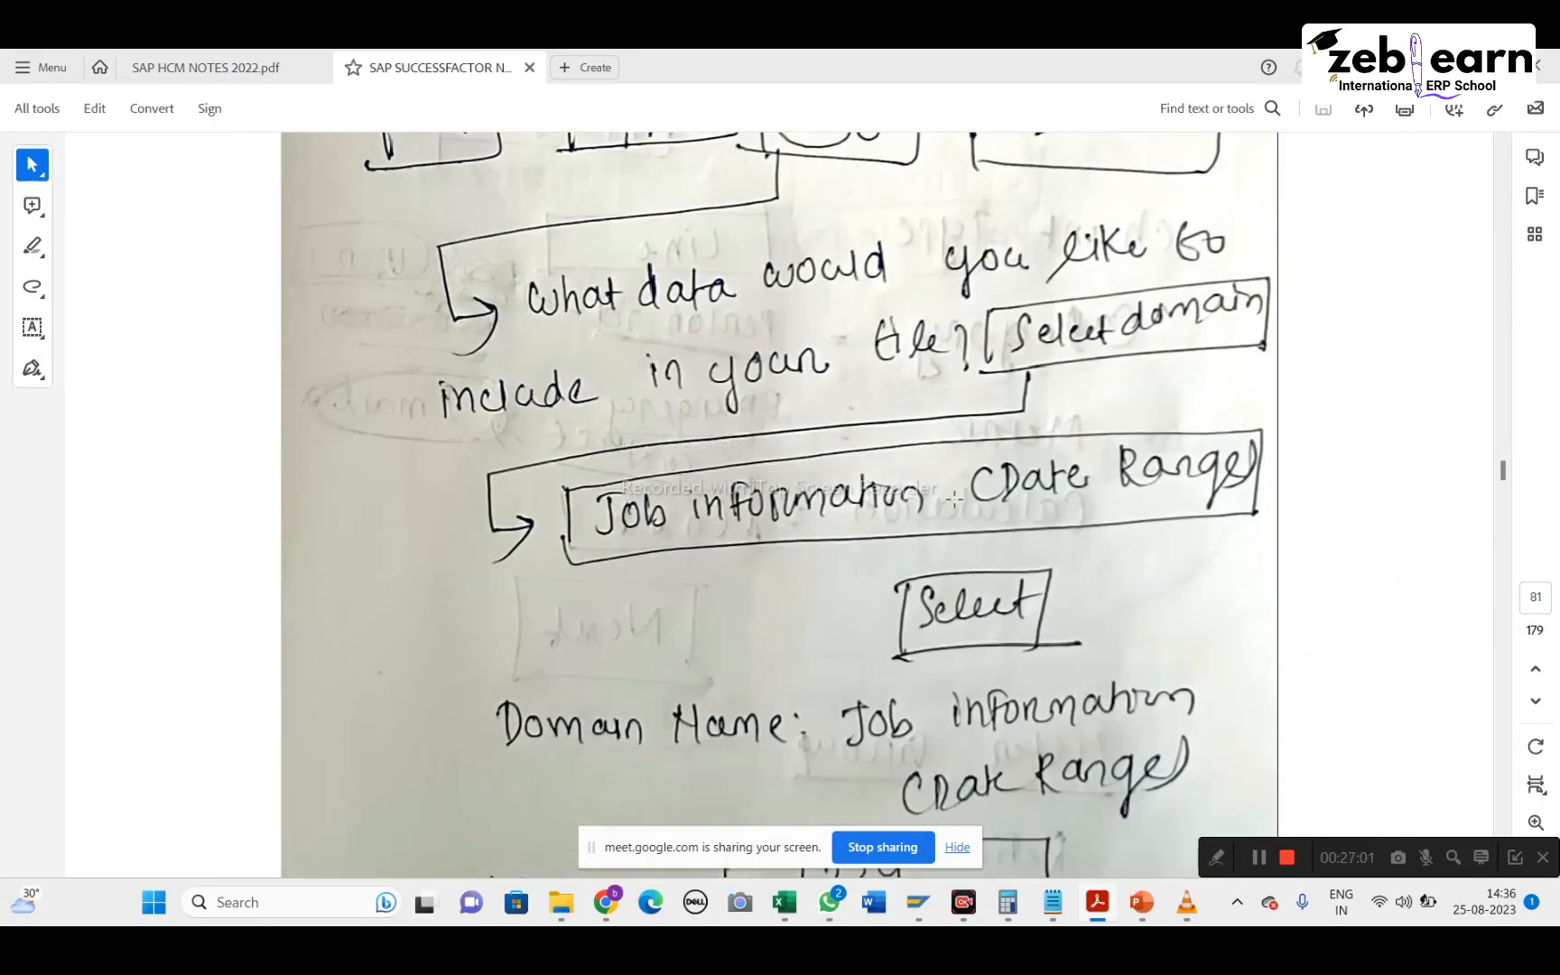
pyautogui.scroll(-20, 1044, 448)
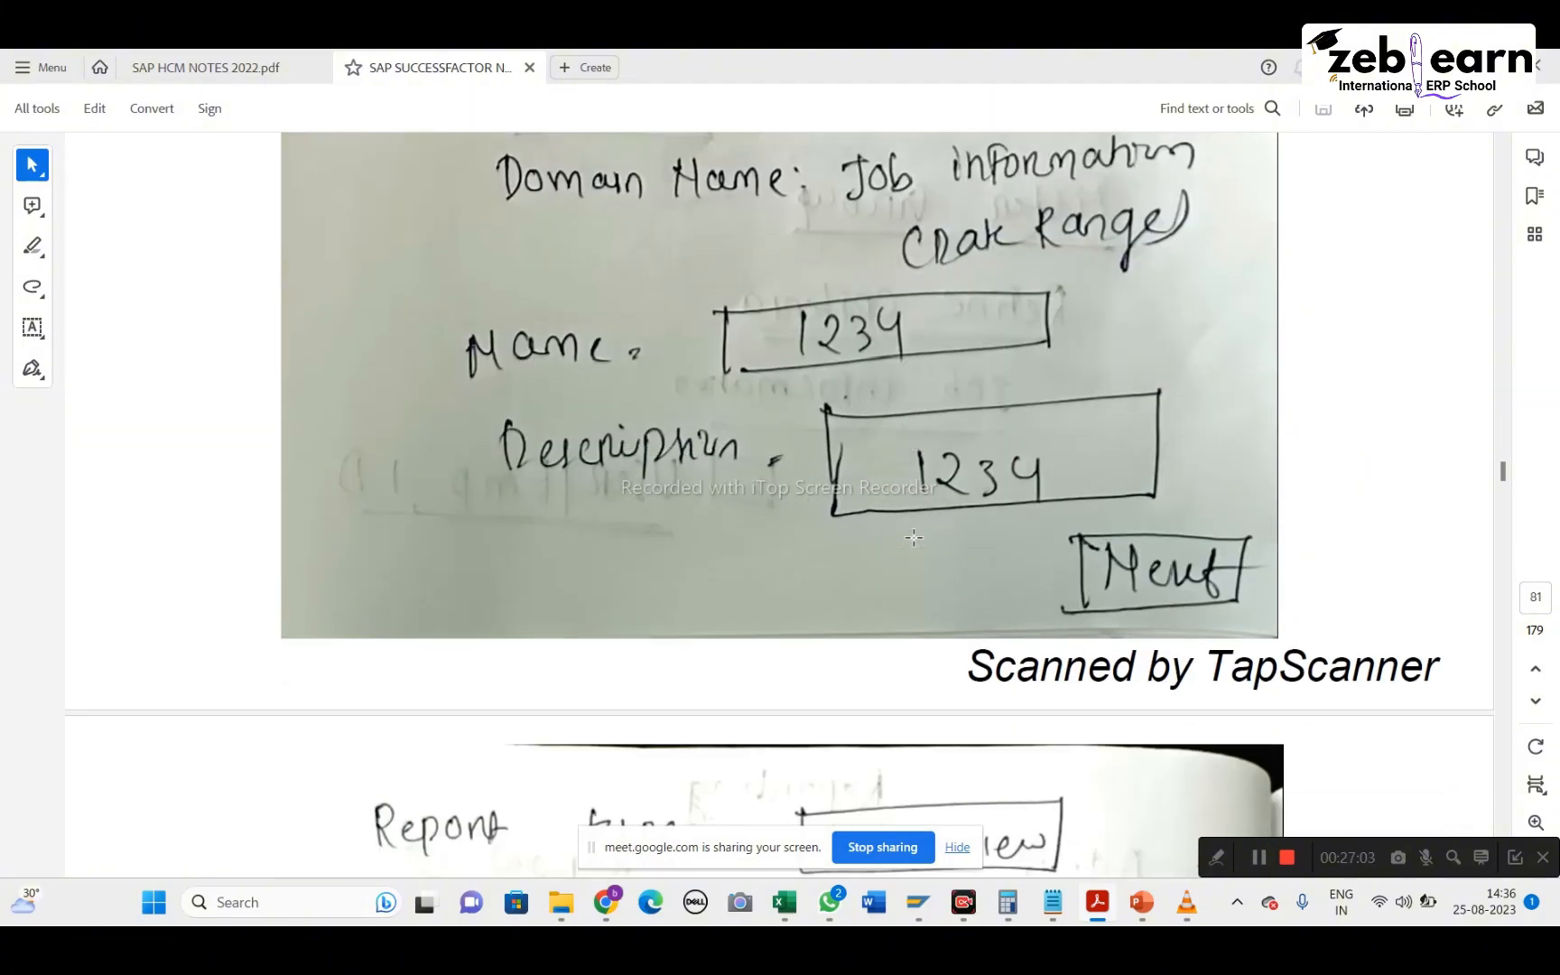
pyautogui.scroll(-20, 913, 537)
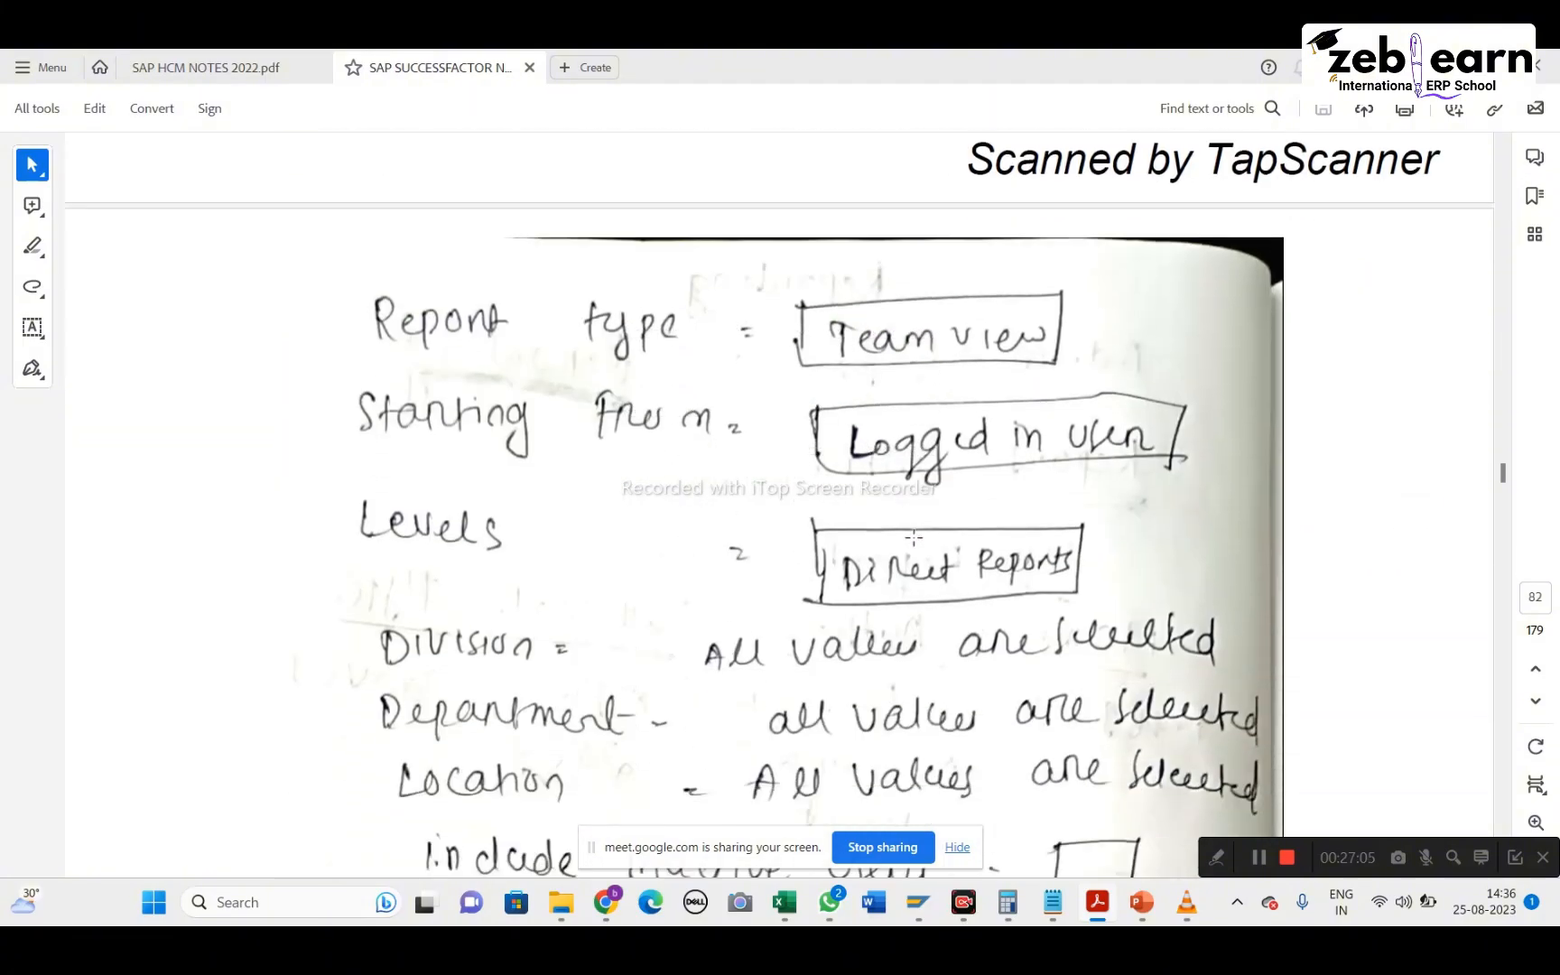
pyautogui.scroll(20, 914, 536)
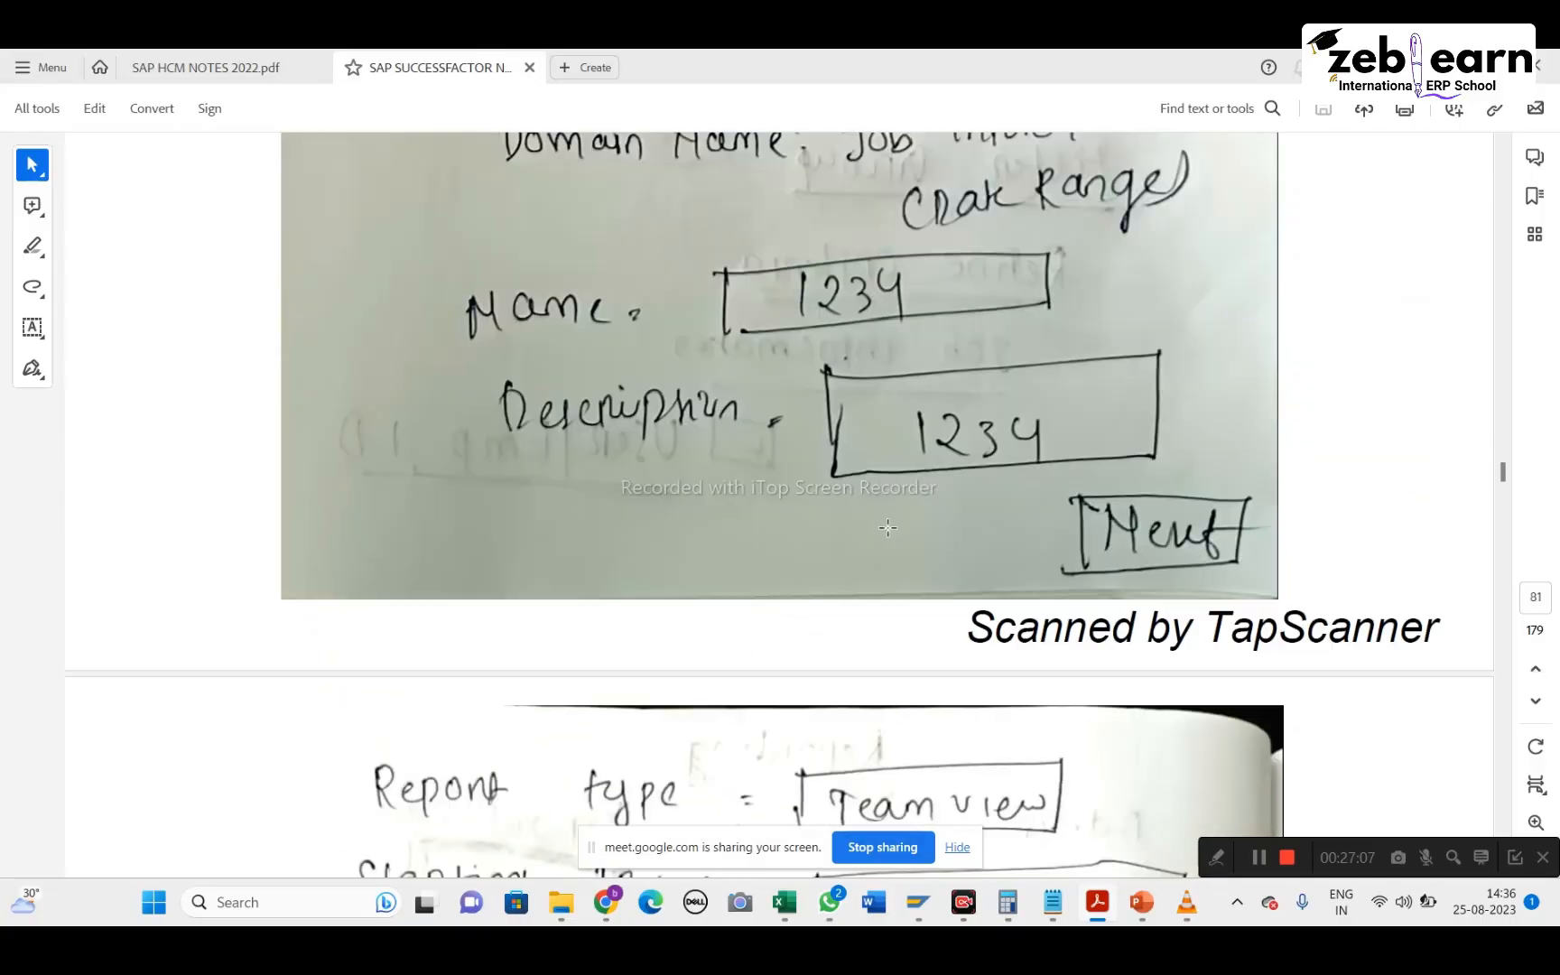
pyautogui.scroll(8, 885, 533)
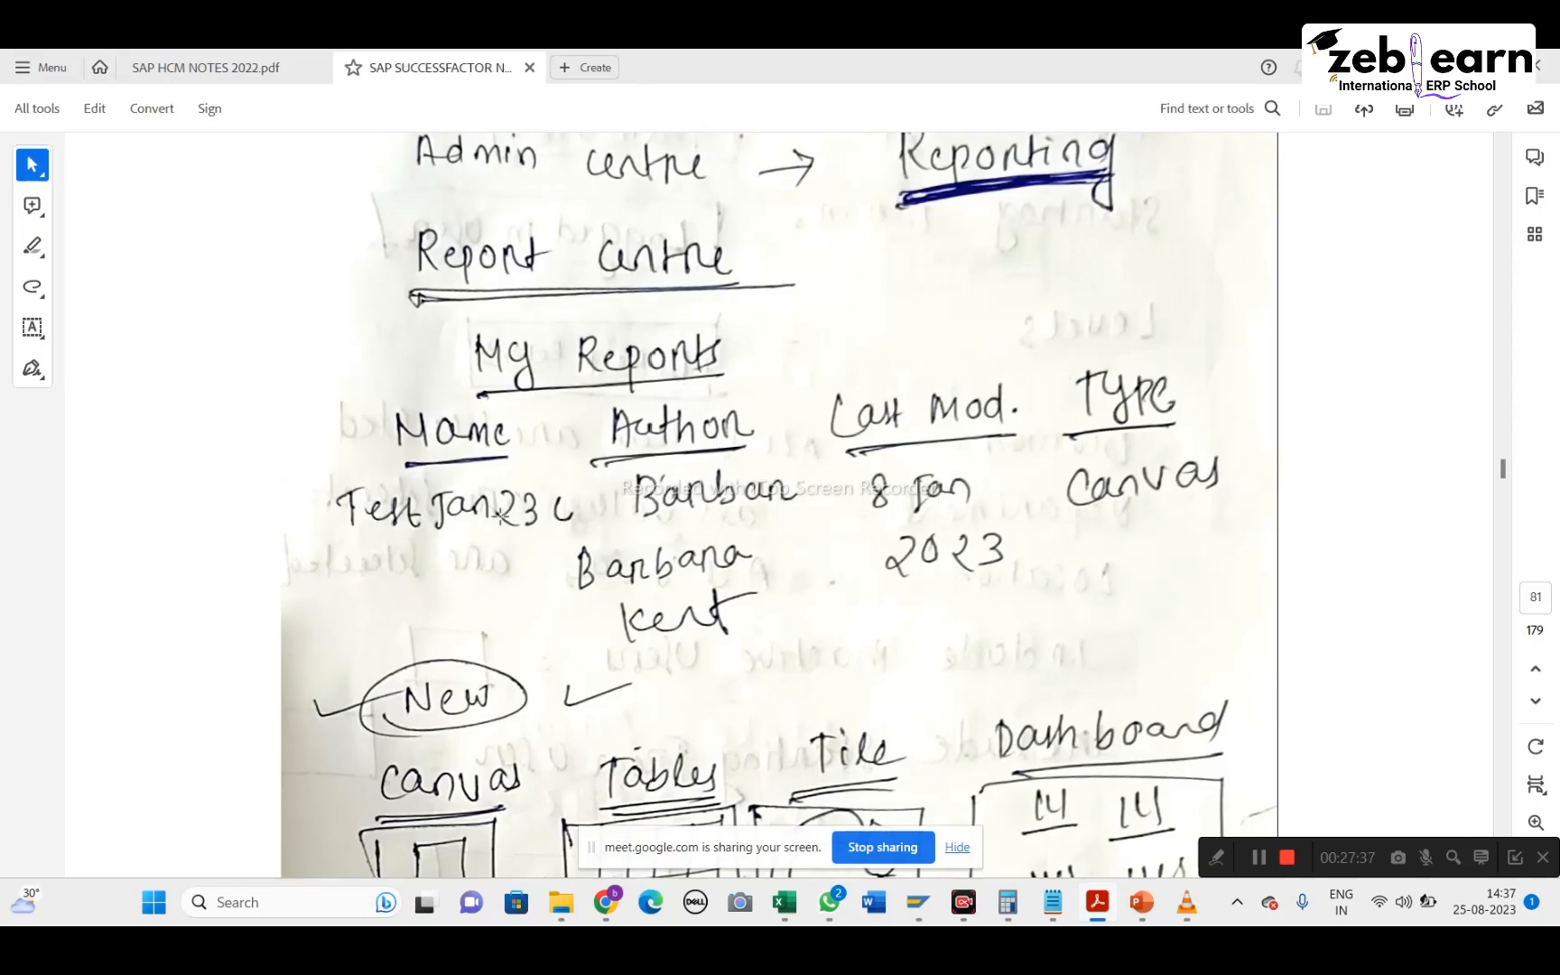
pyautogui.scroll(2, 654, 393)
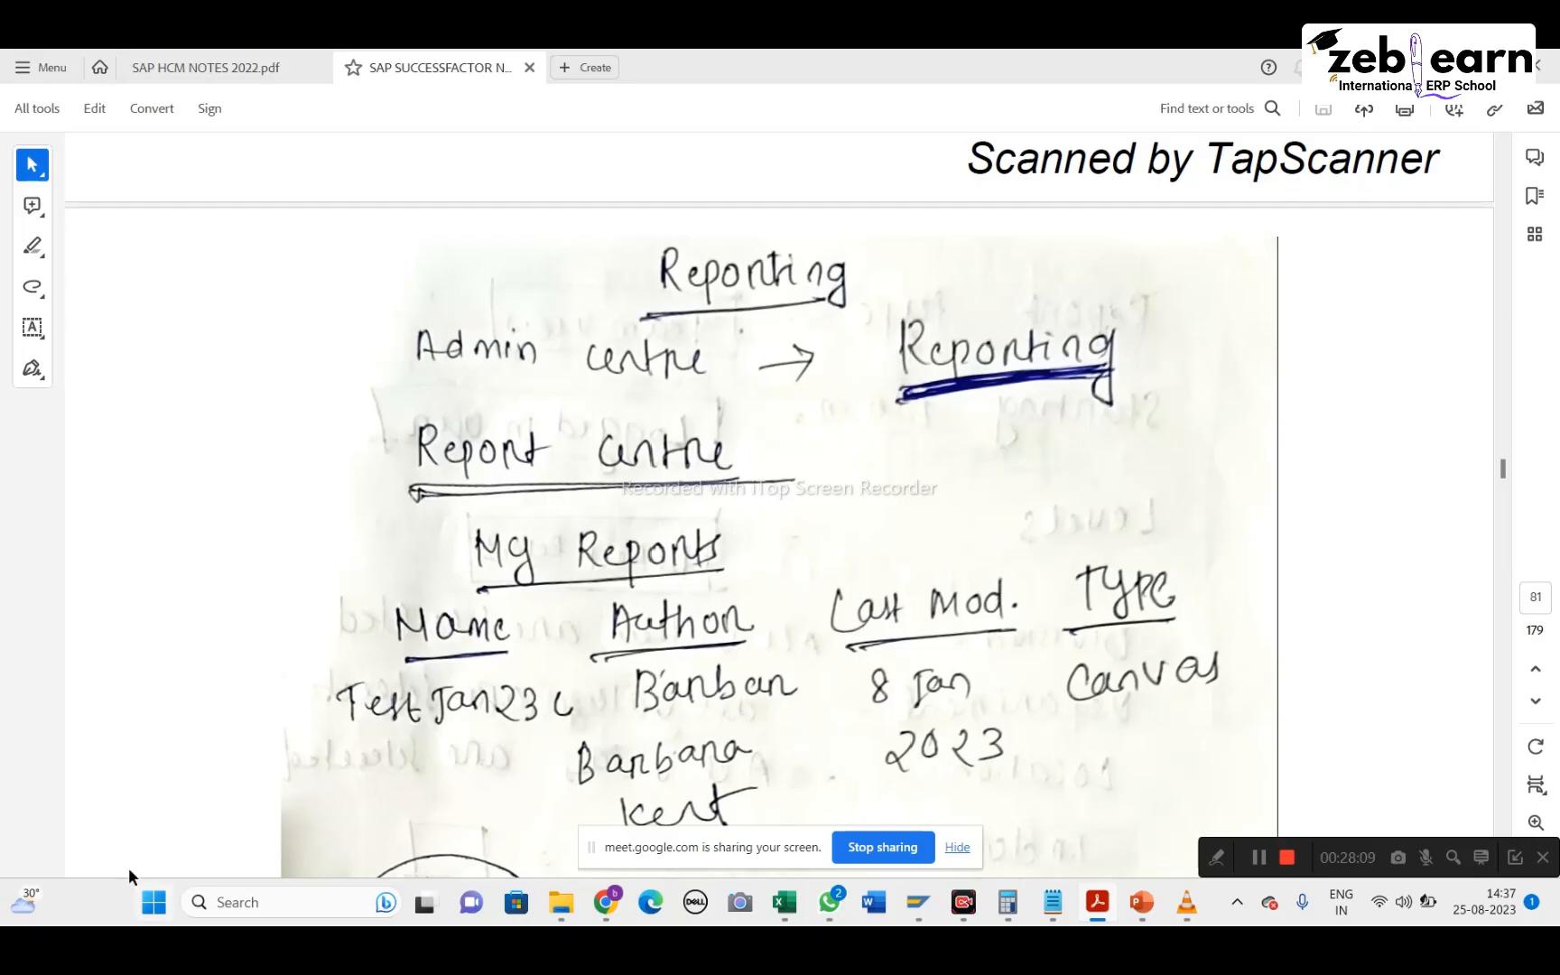
# Switch to the Google Meet call and unmute the microphone
pyautogui.click(511, 811)
pyautogui.click(575, 851)
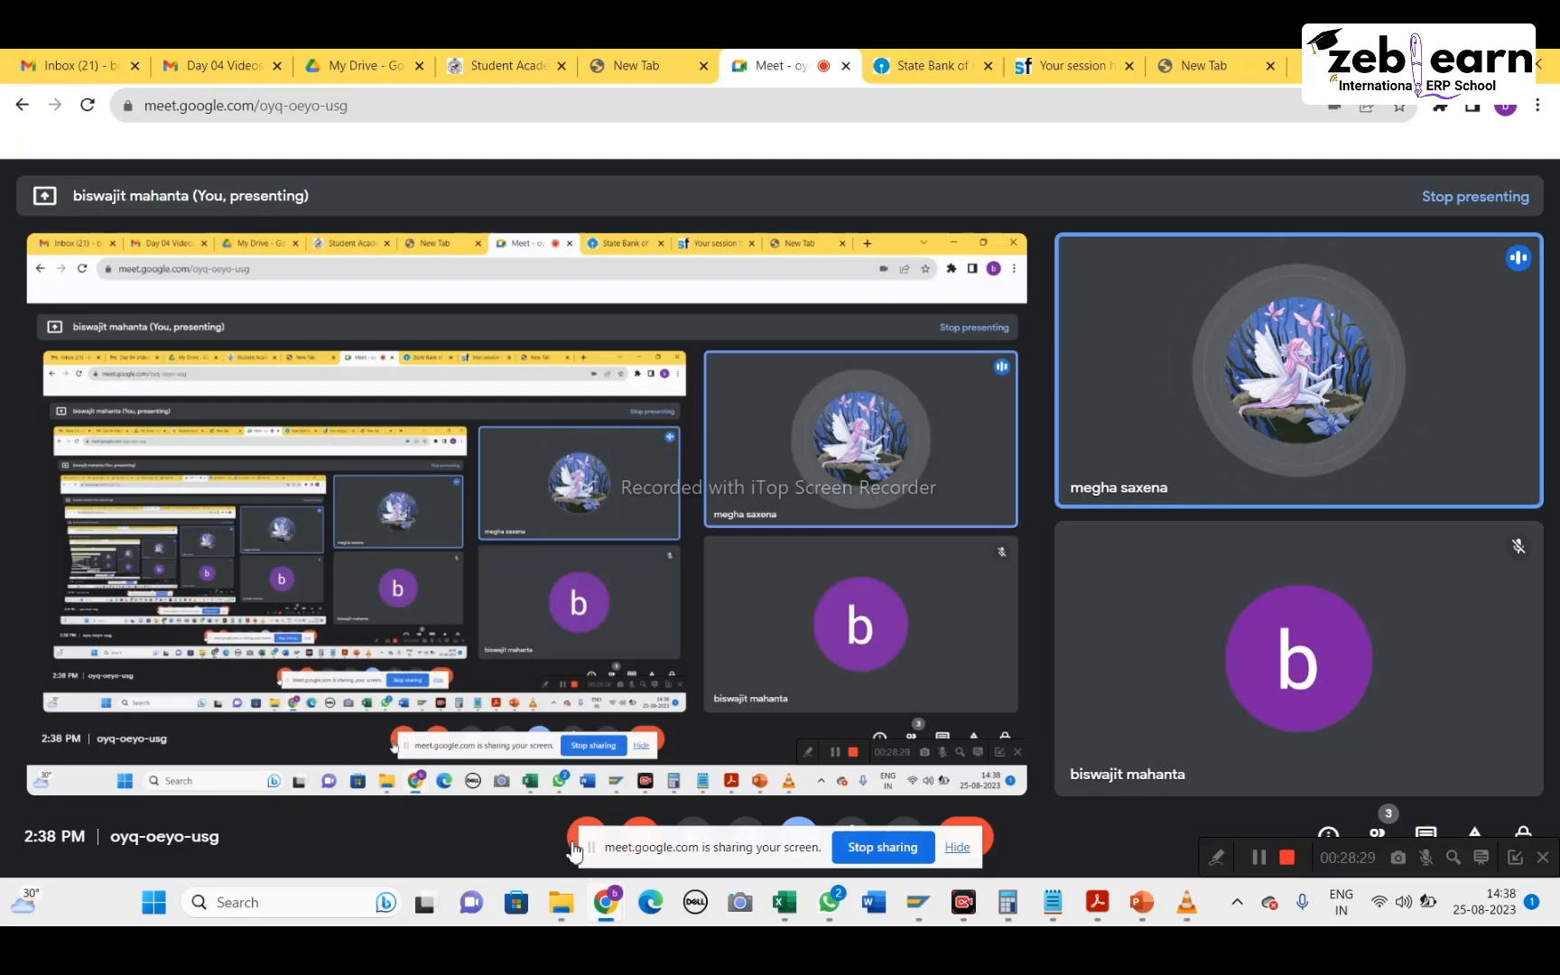
pyautogui.click(574, 851)
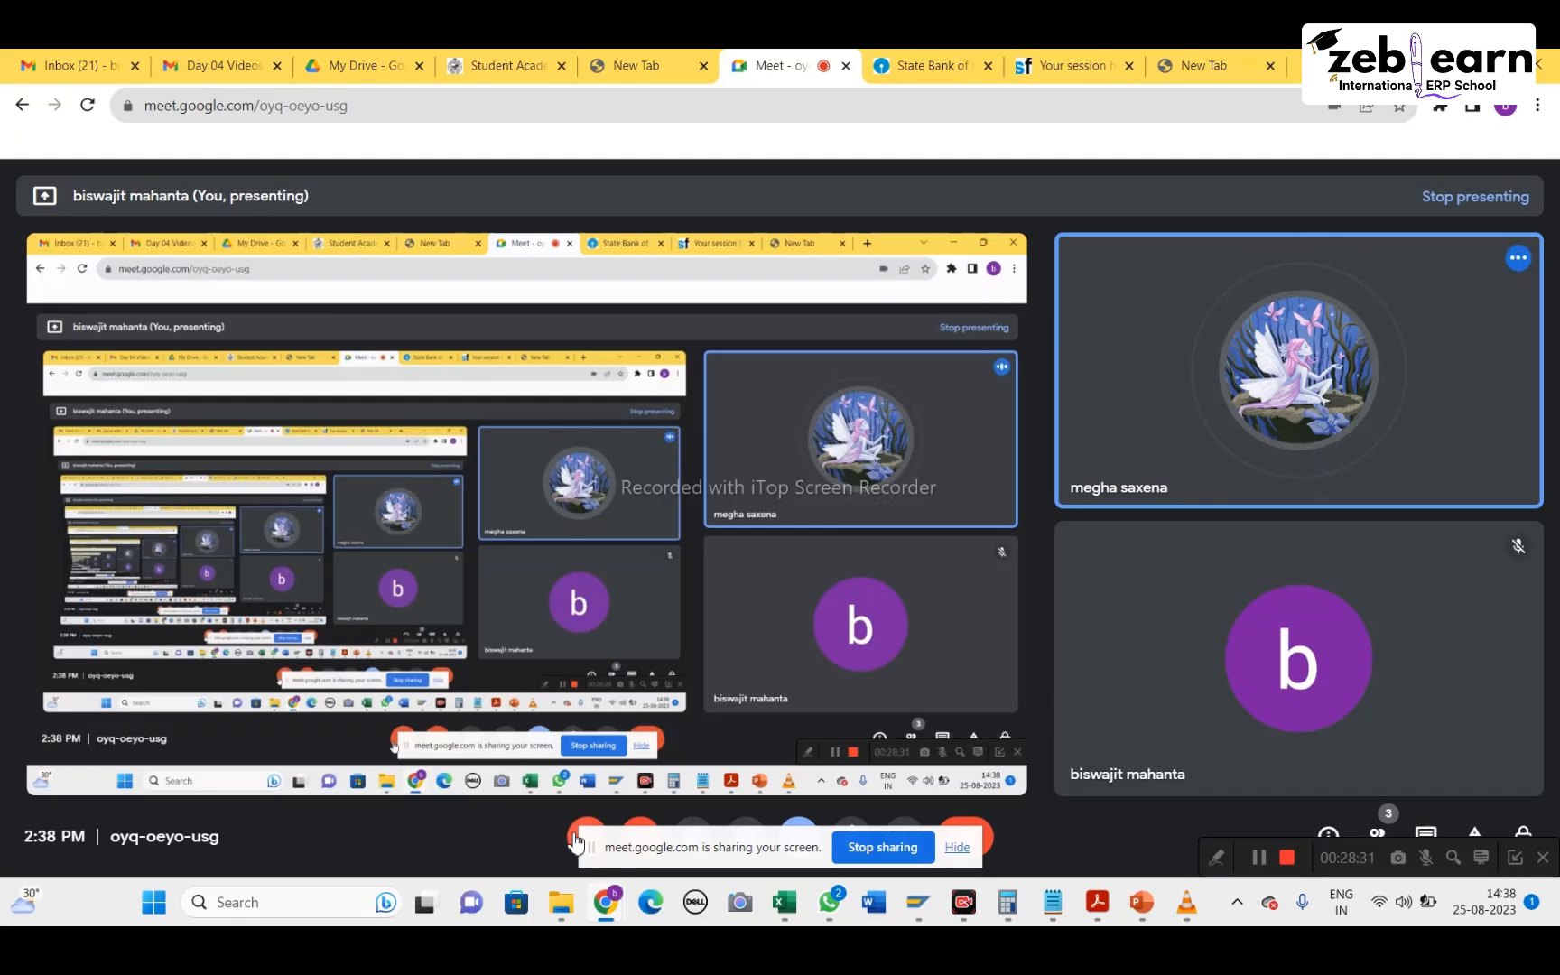
# Bring the SAP SuccessFactor notes PDF with the Reporting page back to the front of the shared screen
pyautogui.moveTo(1132, 921)
pyautogui.click(1180, 721)
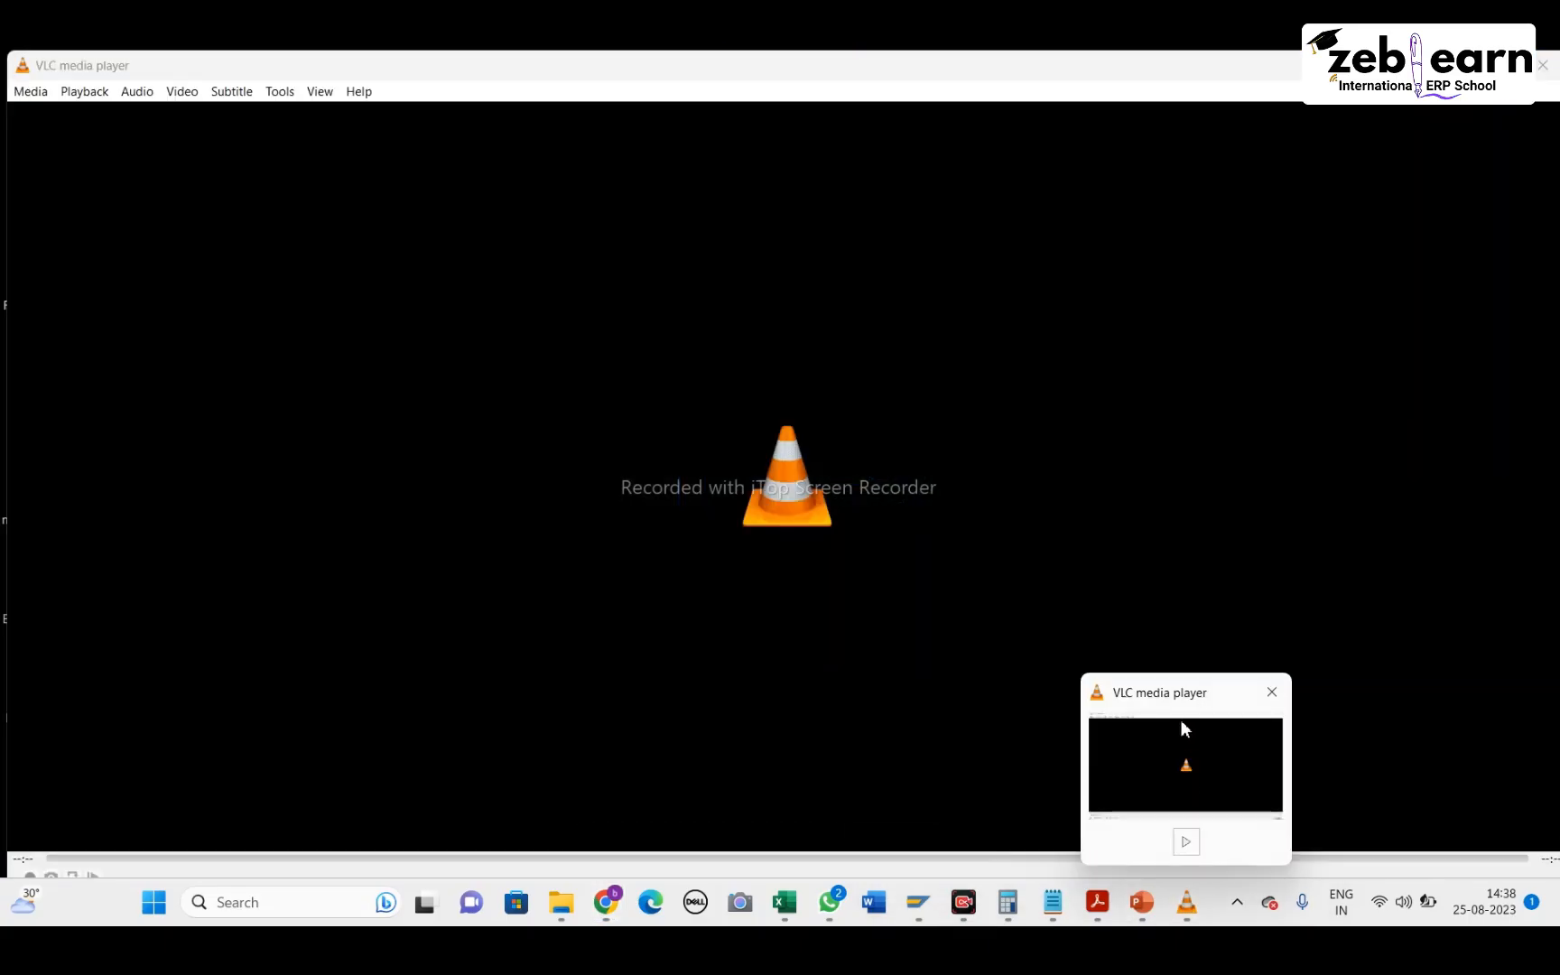
pyautogui.click(1449, 66)
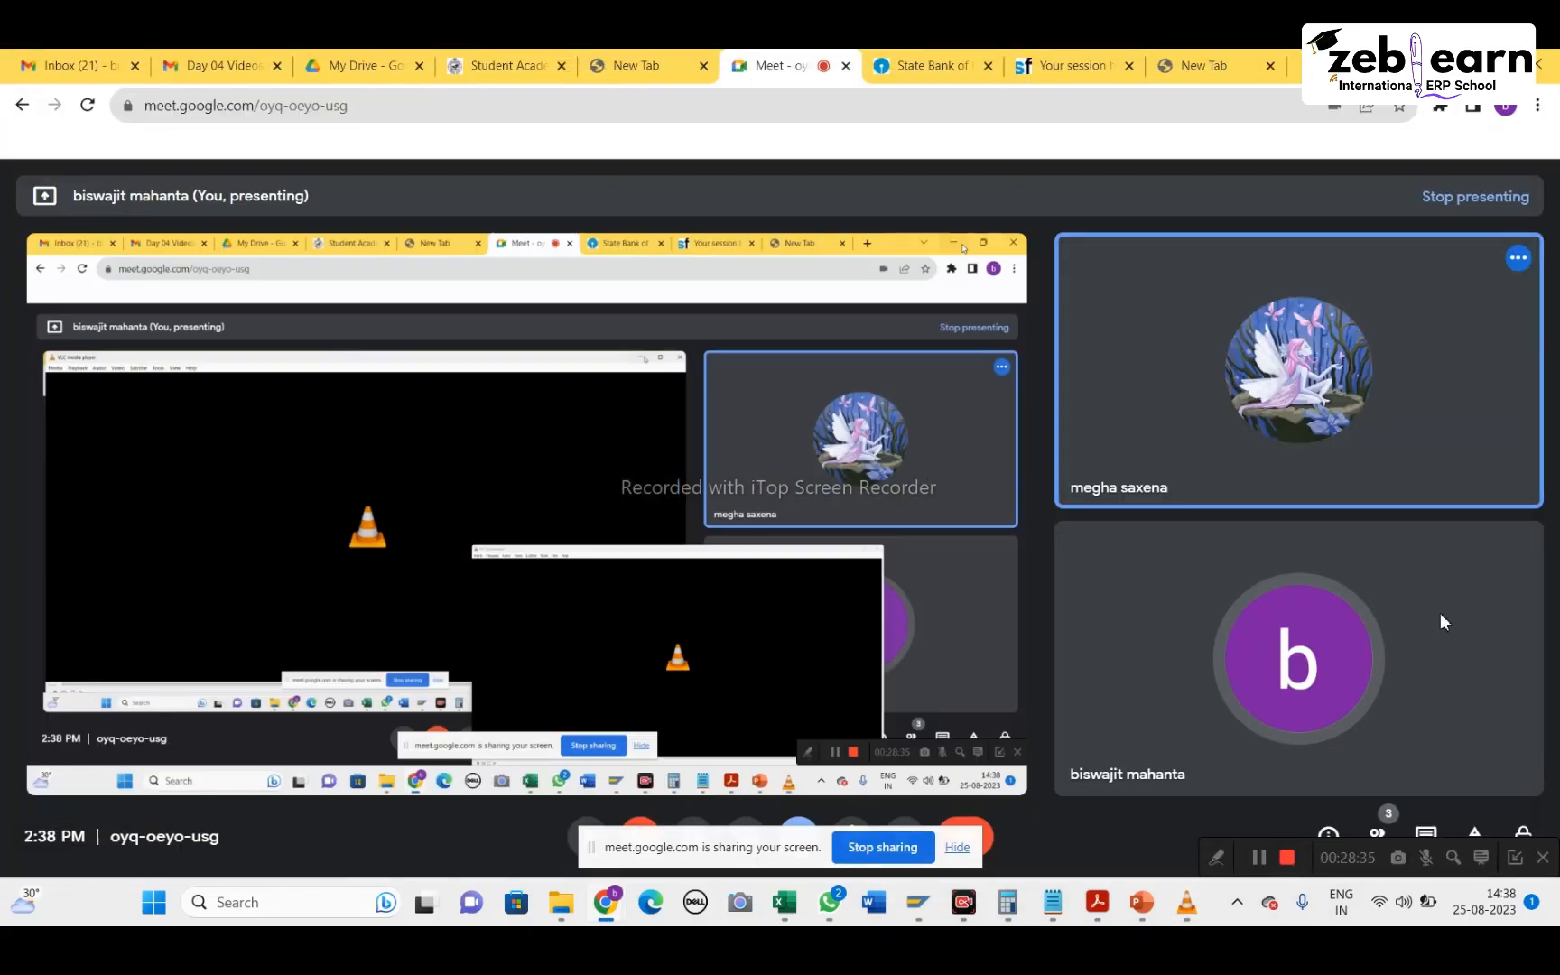
pyautogui.moveTo(1145, 903)
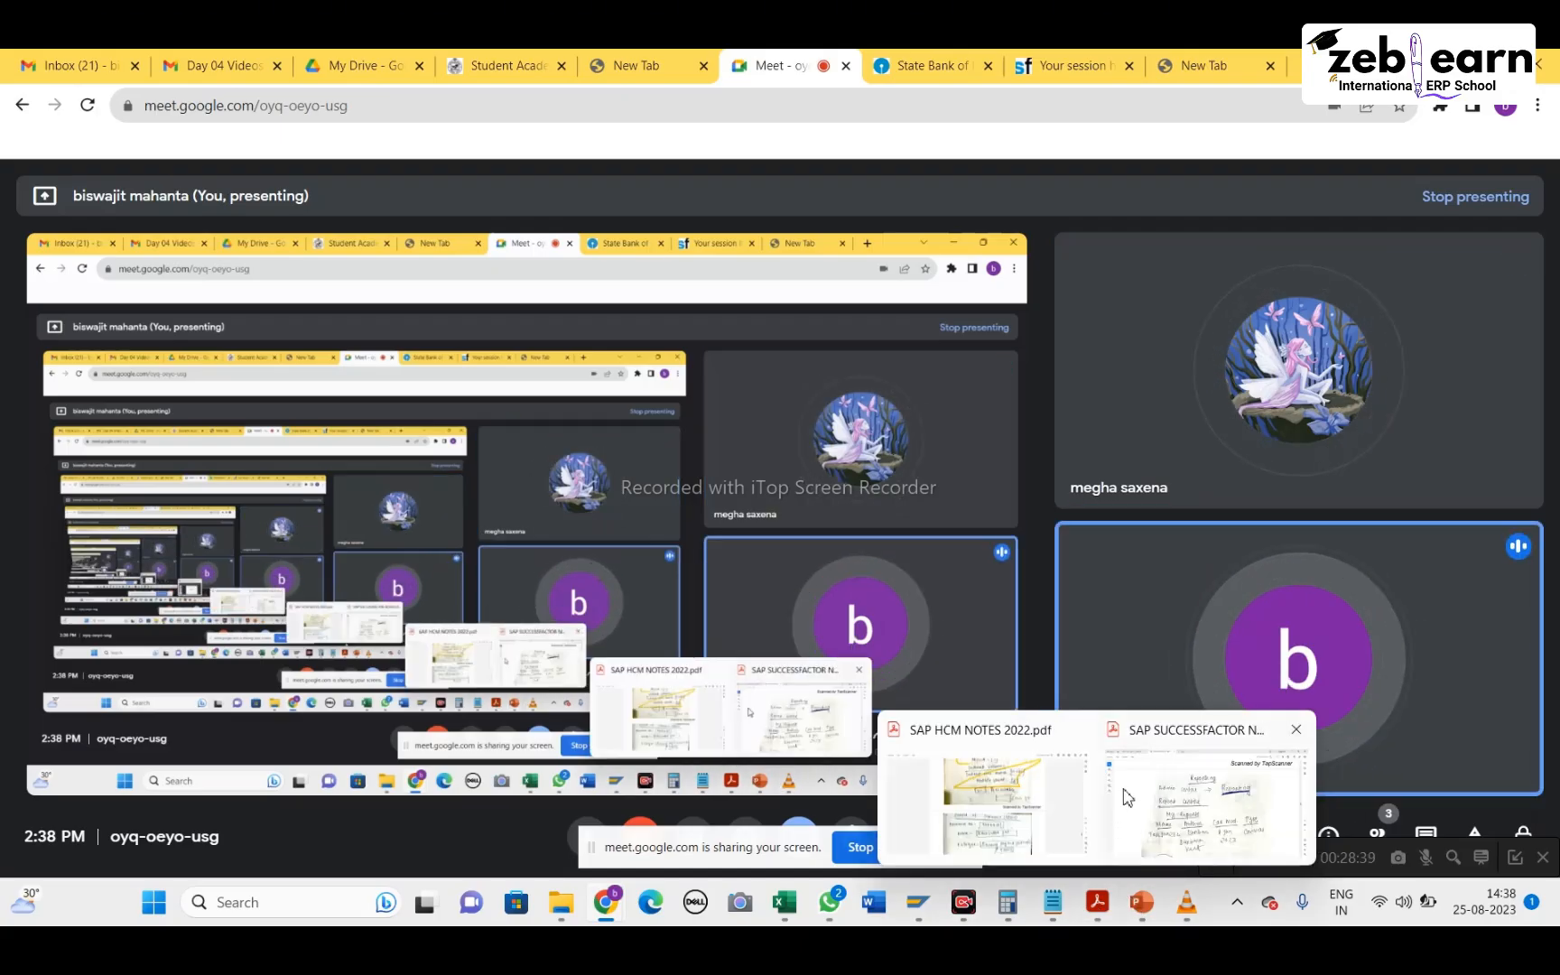
pyautogui.click(1124, 790)
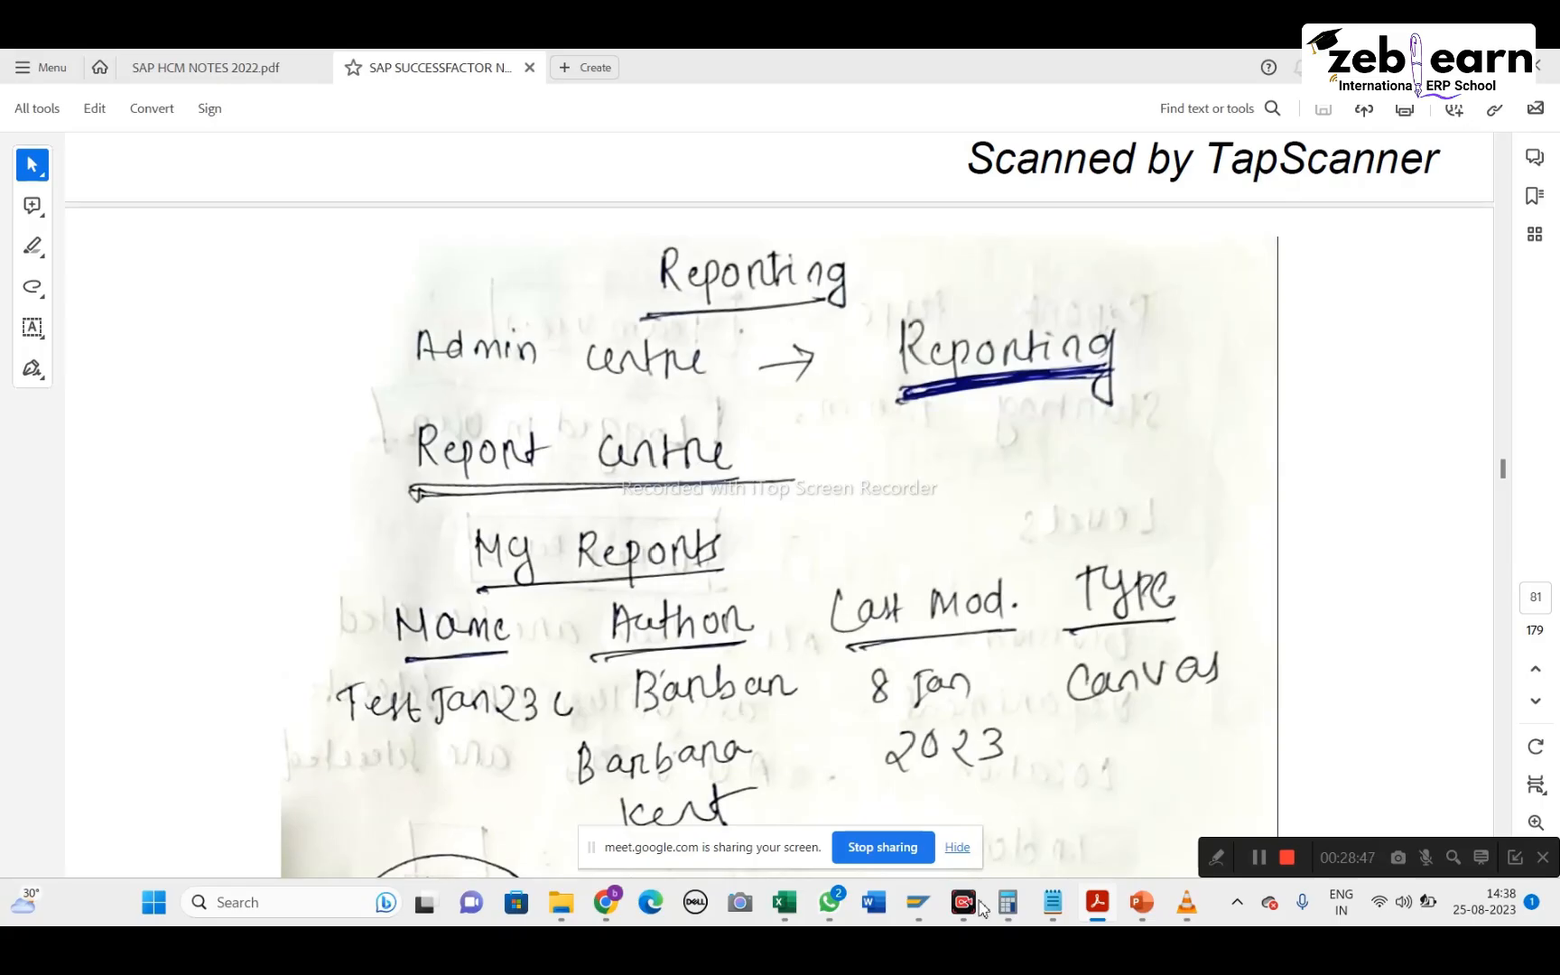
# Switch to the SuccessFactors site in Chrome and go from My Employee File to Home
pyautogui.moveTo(593, 903)
pyautogui.click(592, 832)
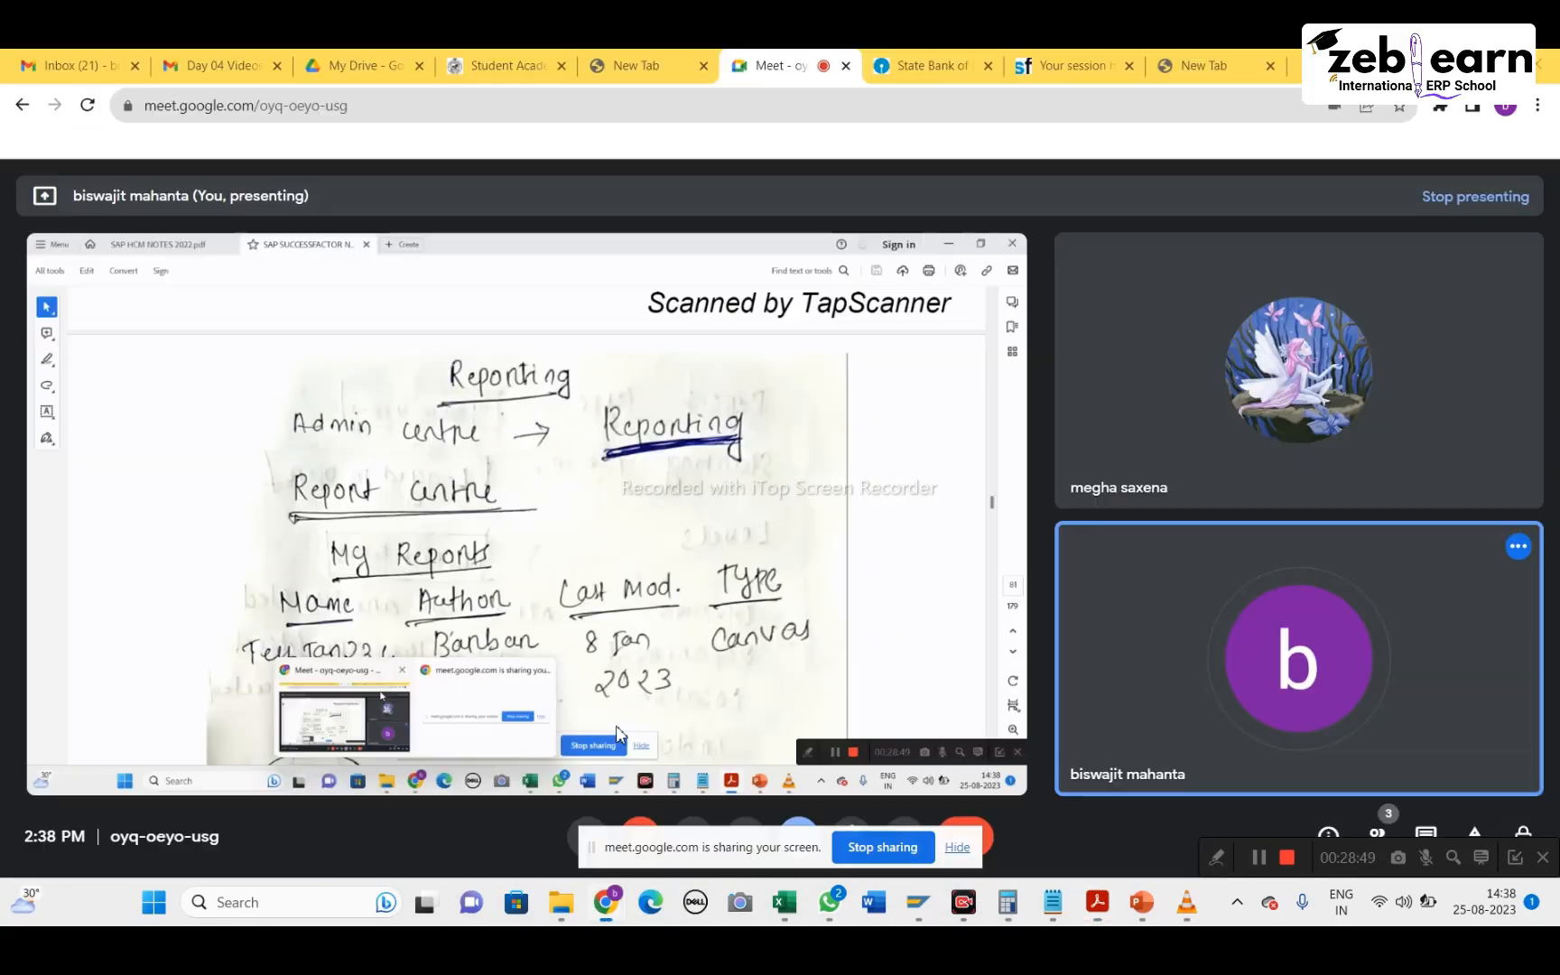
pyautogui.click(1141, 76)
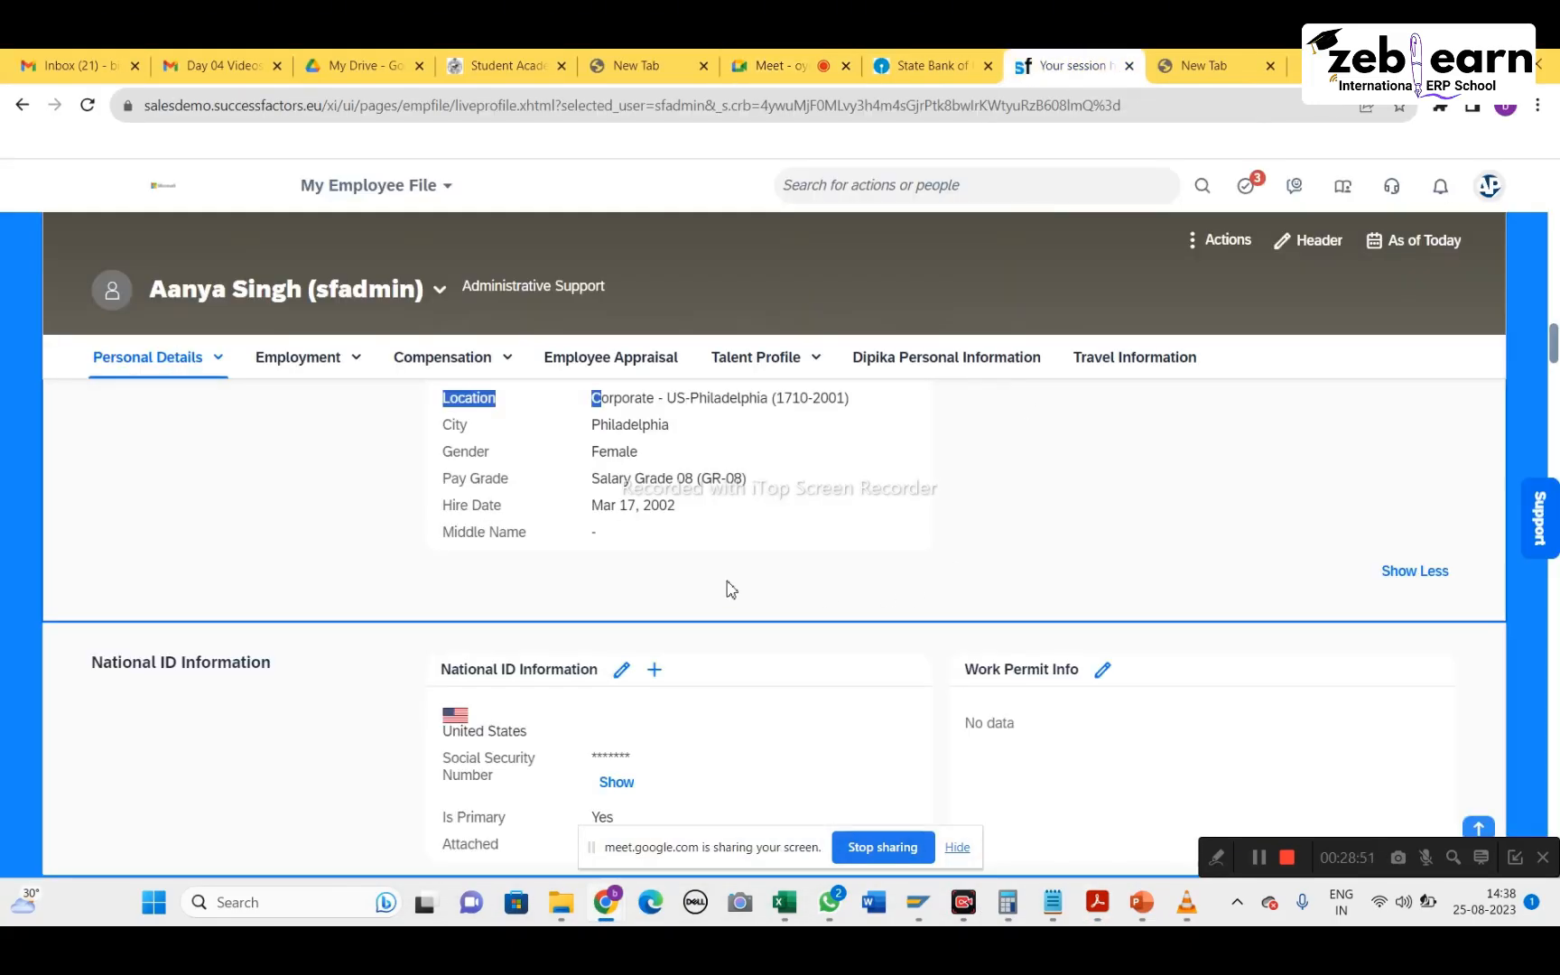
pyautogui.click(389, 189)
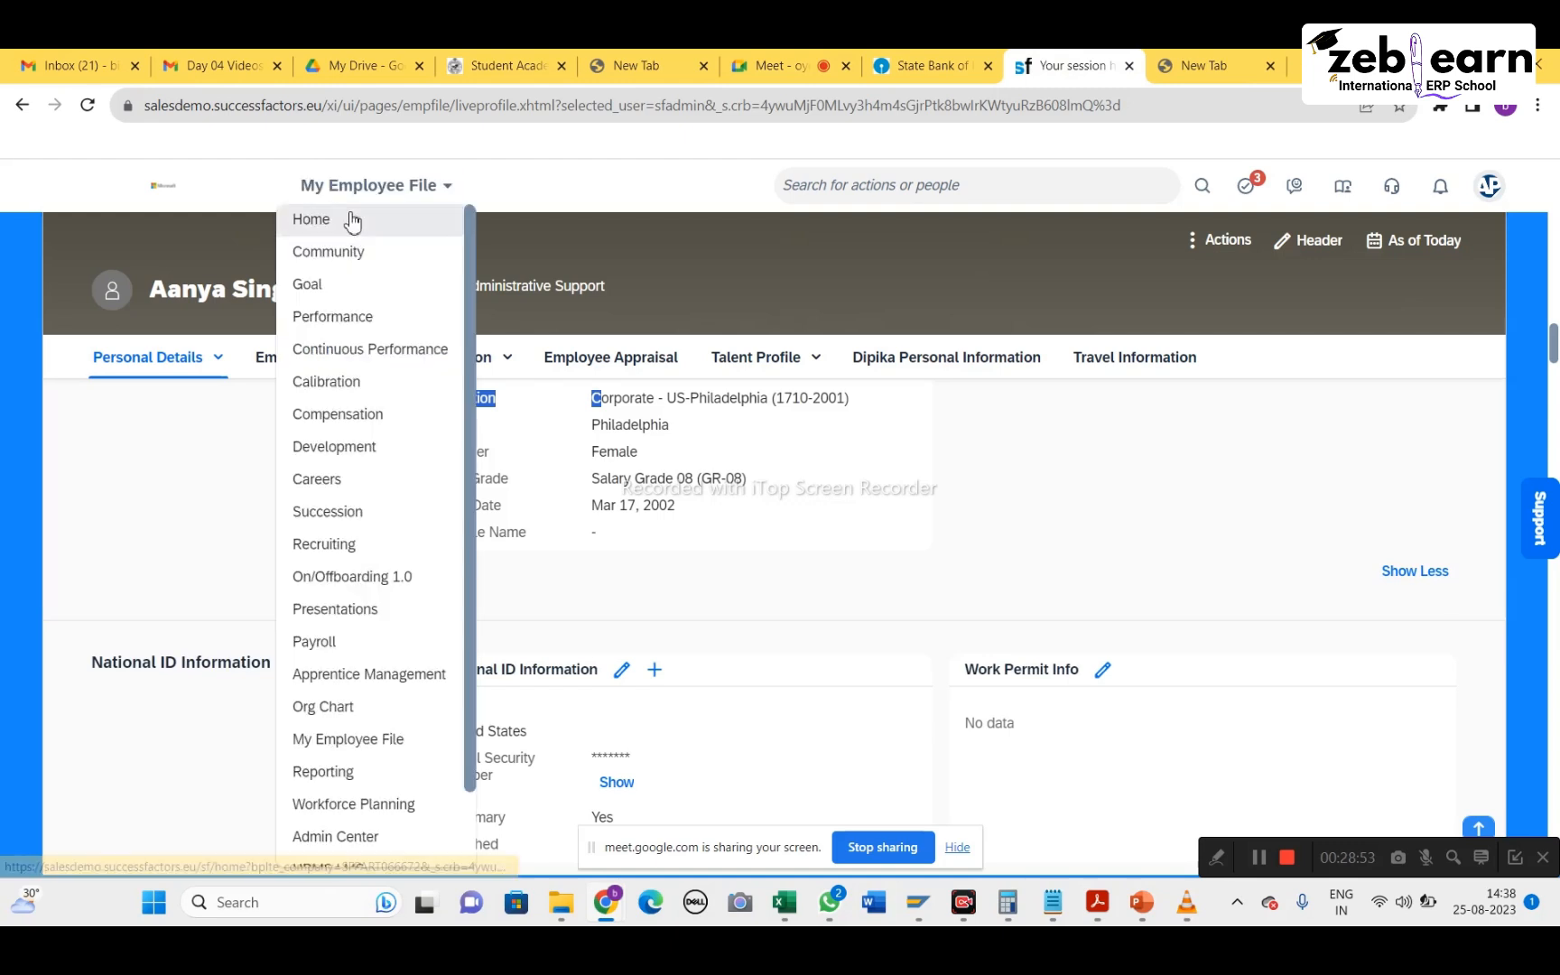
pyautogui.click(348, 217)
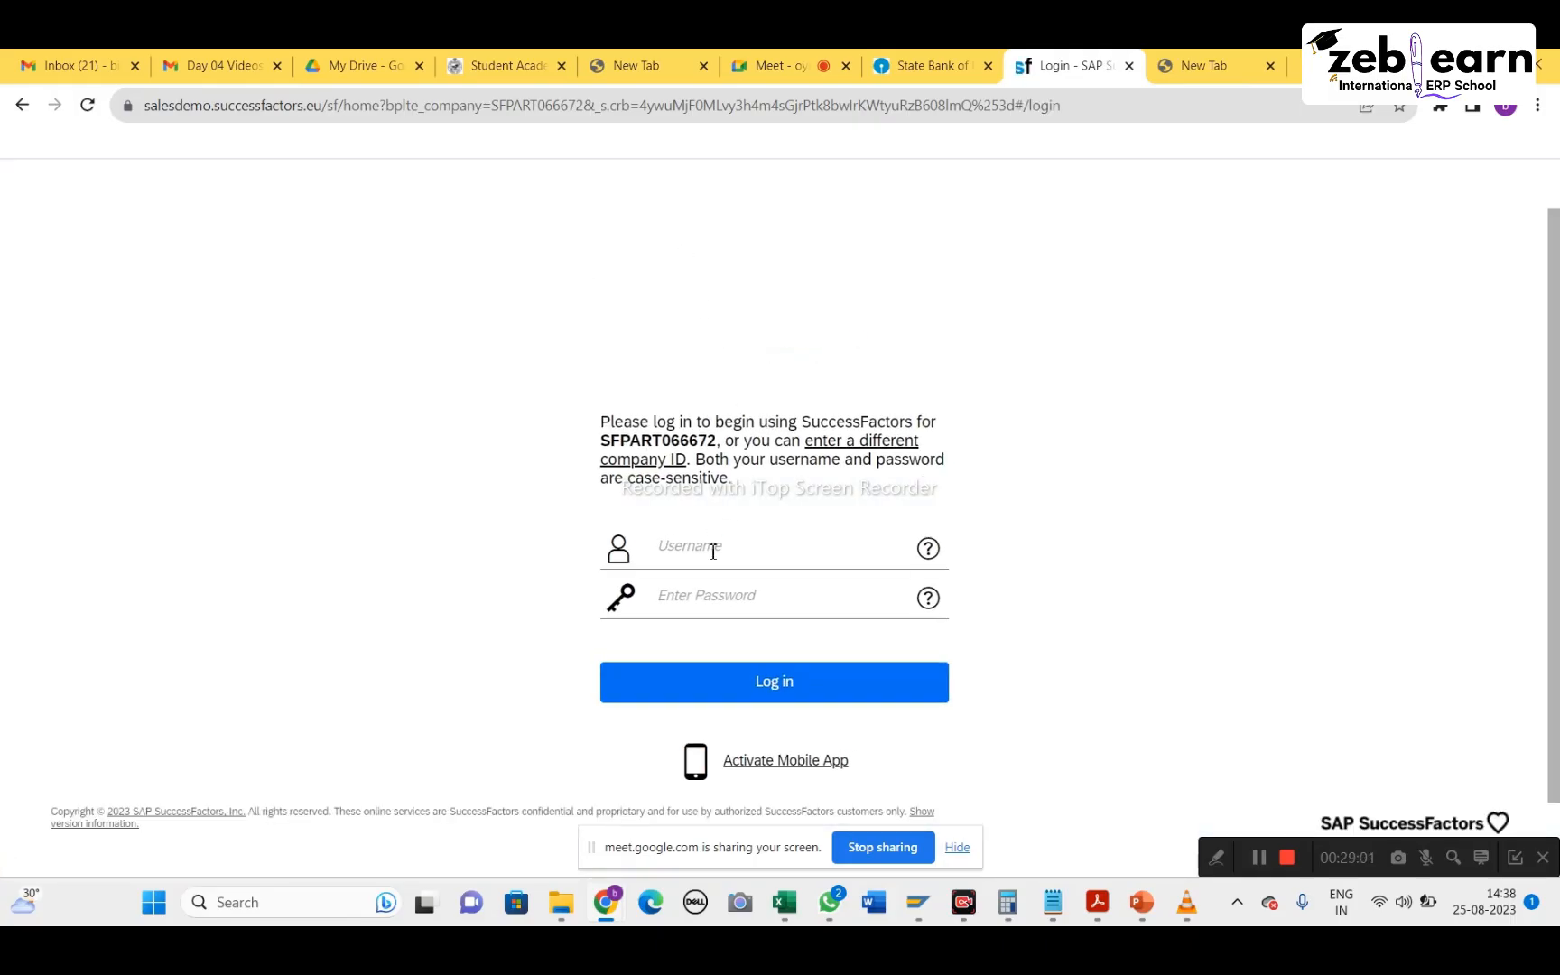
# Enter the username and the account password on the SuccessFactors login page and log in
pyautogui.click(703, 537)
pyautogui.write('De')
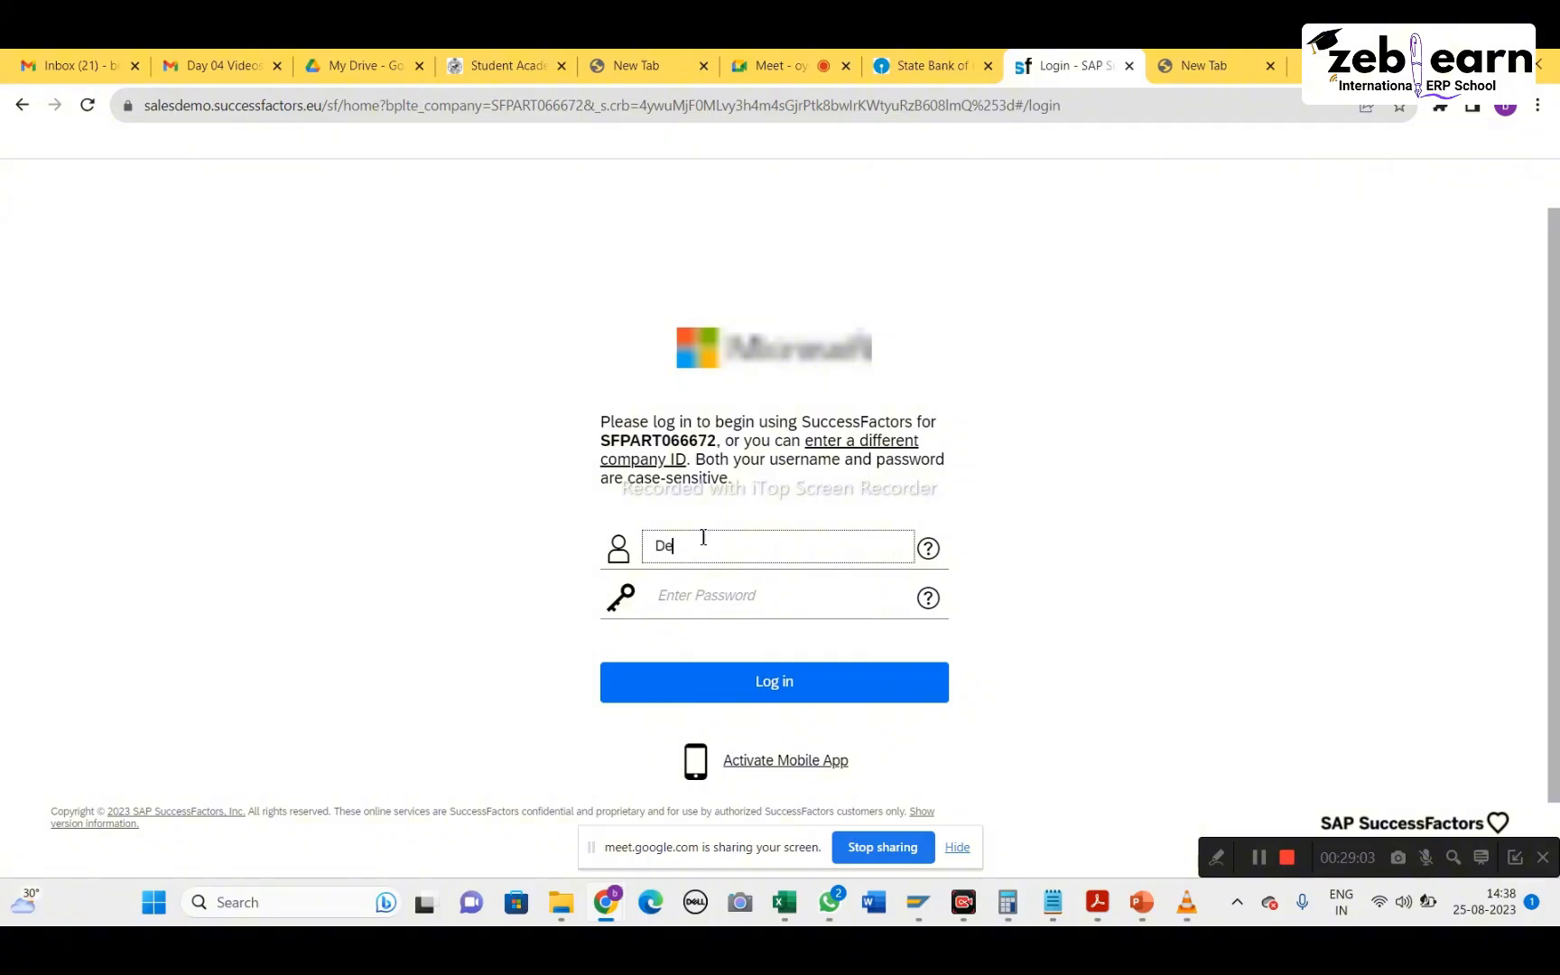
pyautogui.write('mo17')
pyautogui.click(673, 612)
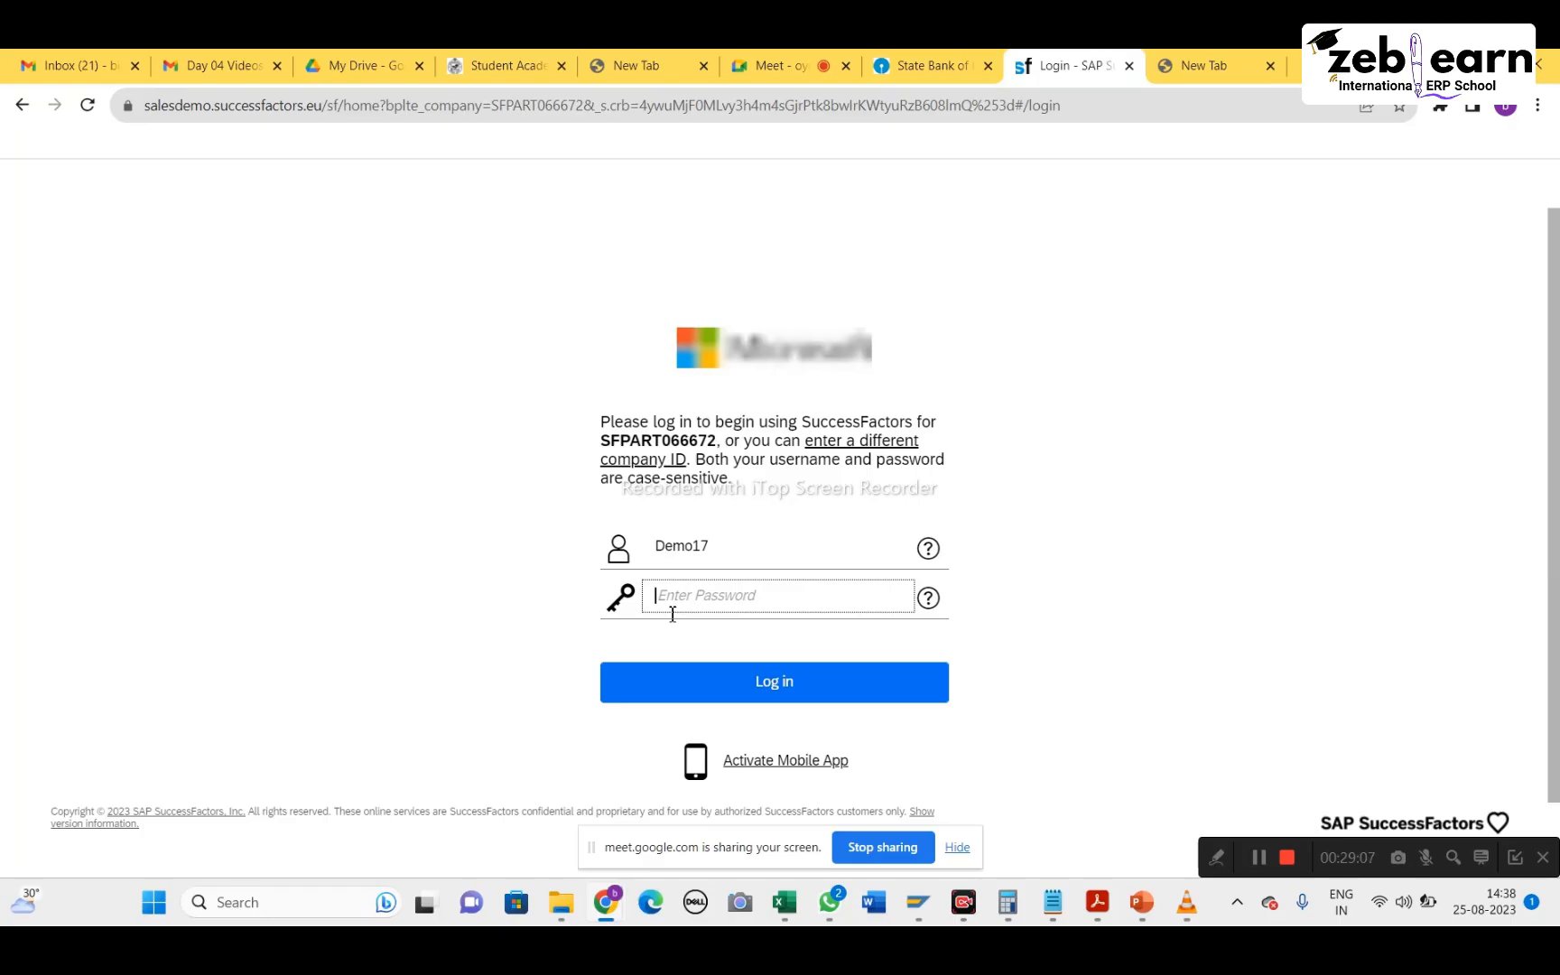
pyautogui.write('***')
pyautogui.press('Return')
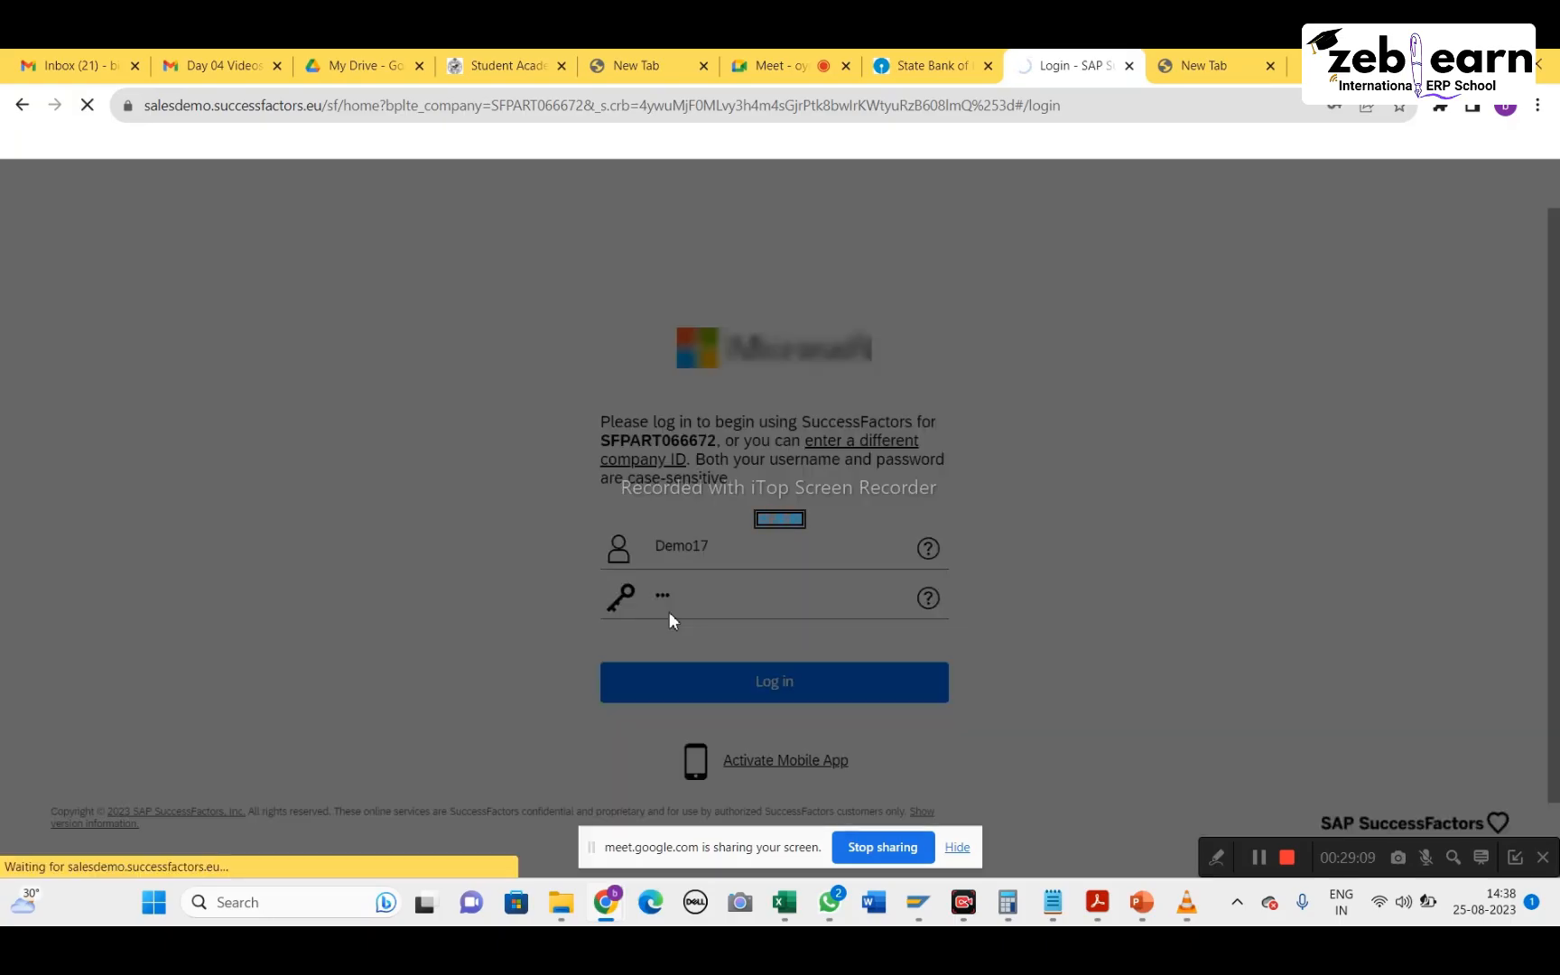
# Go from the Home page to the Admin Center
pyautogui.moveTo(796, 86)
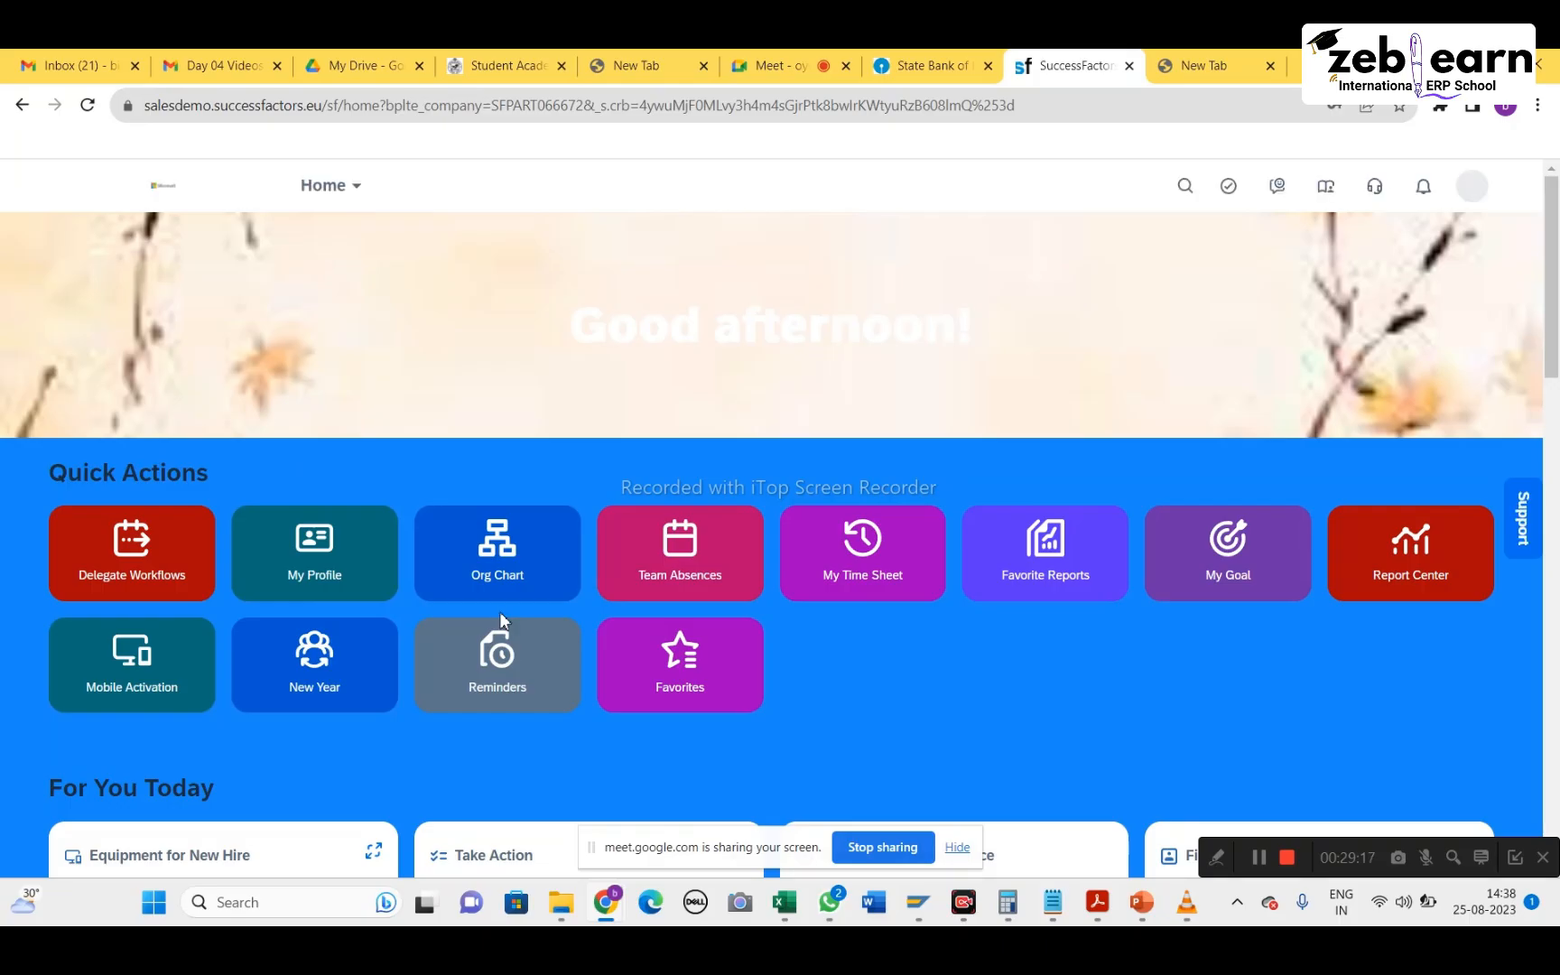
pyautogui.click(356, 189)
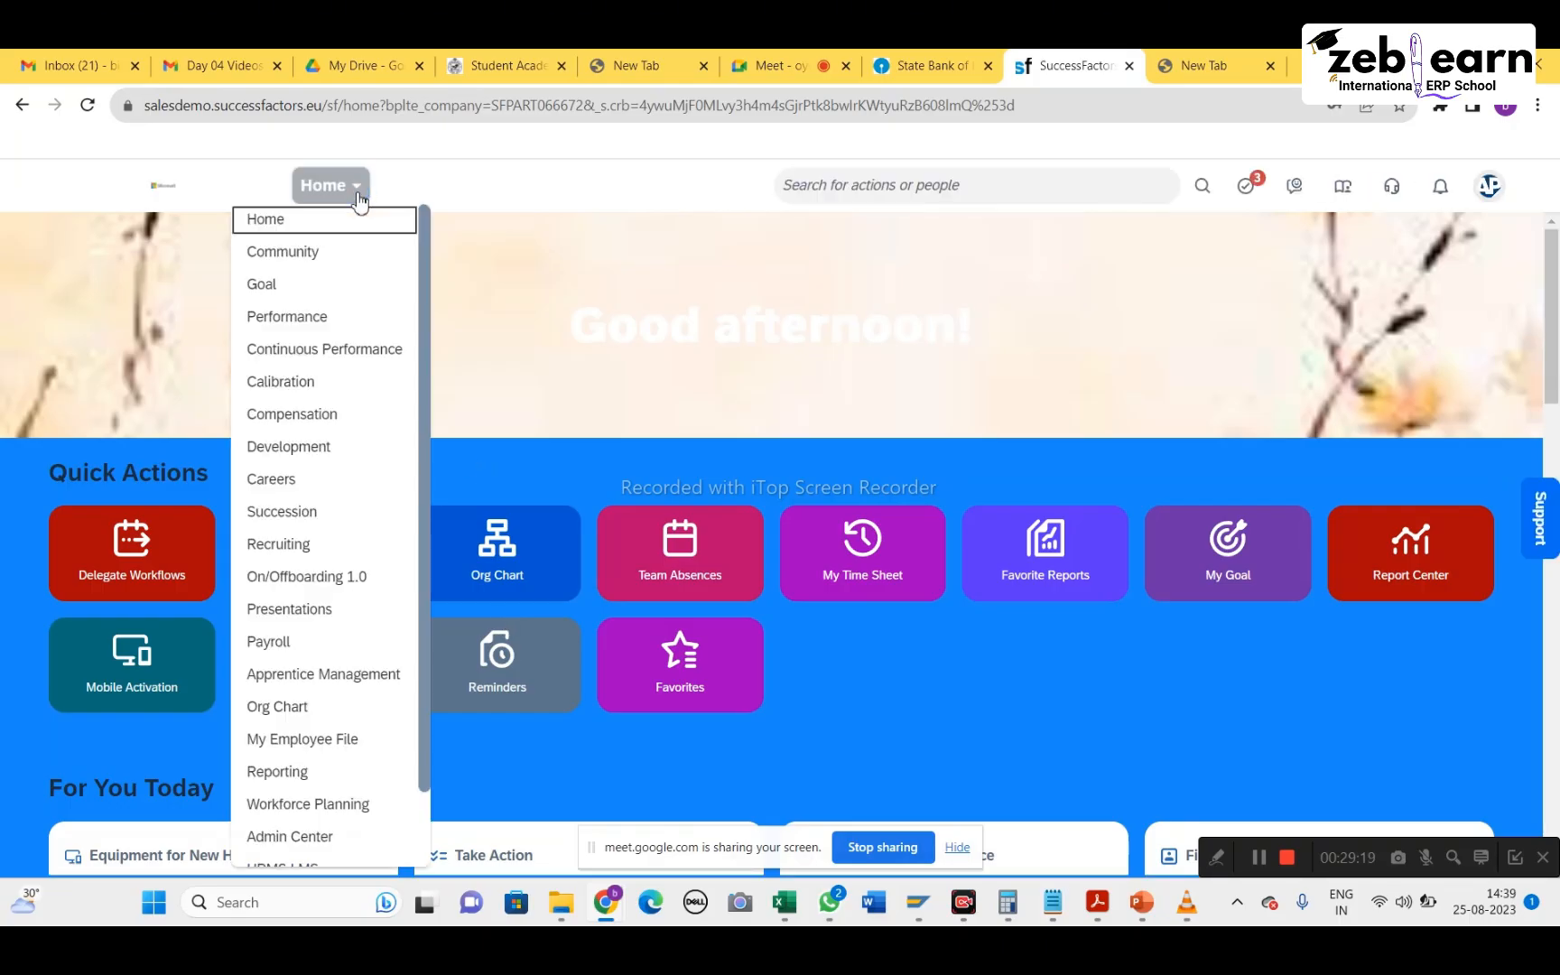
pyautogui.scroll(-2, 348, 697)
pyautogui.click(322, 753)
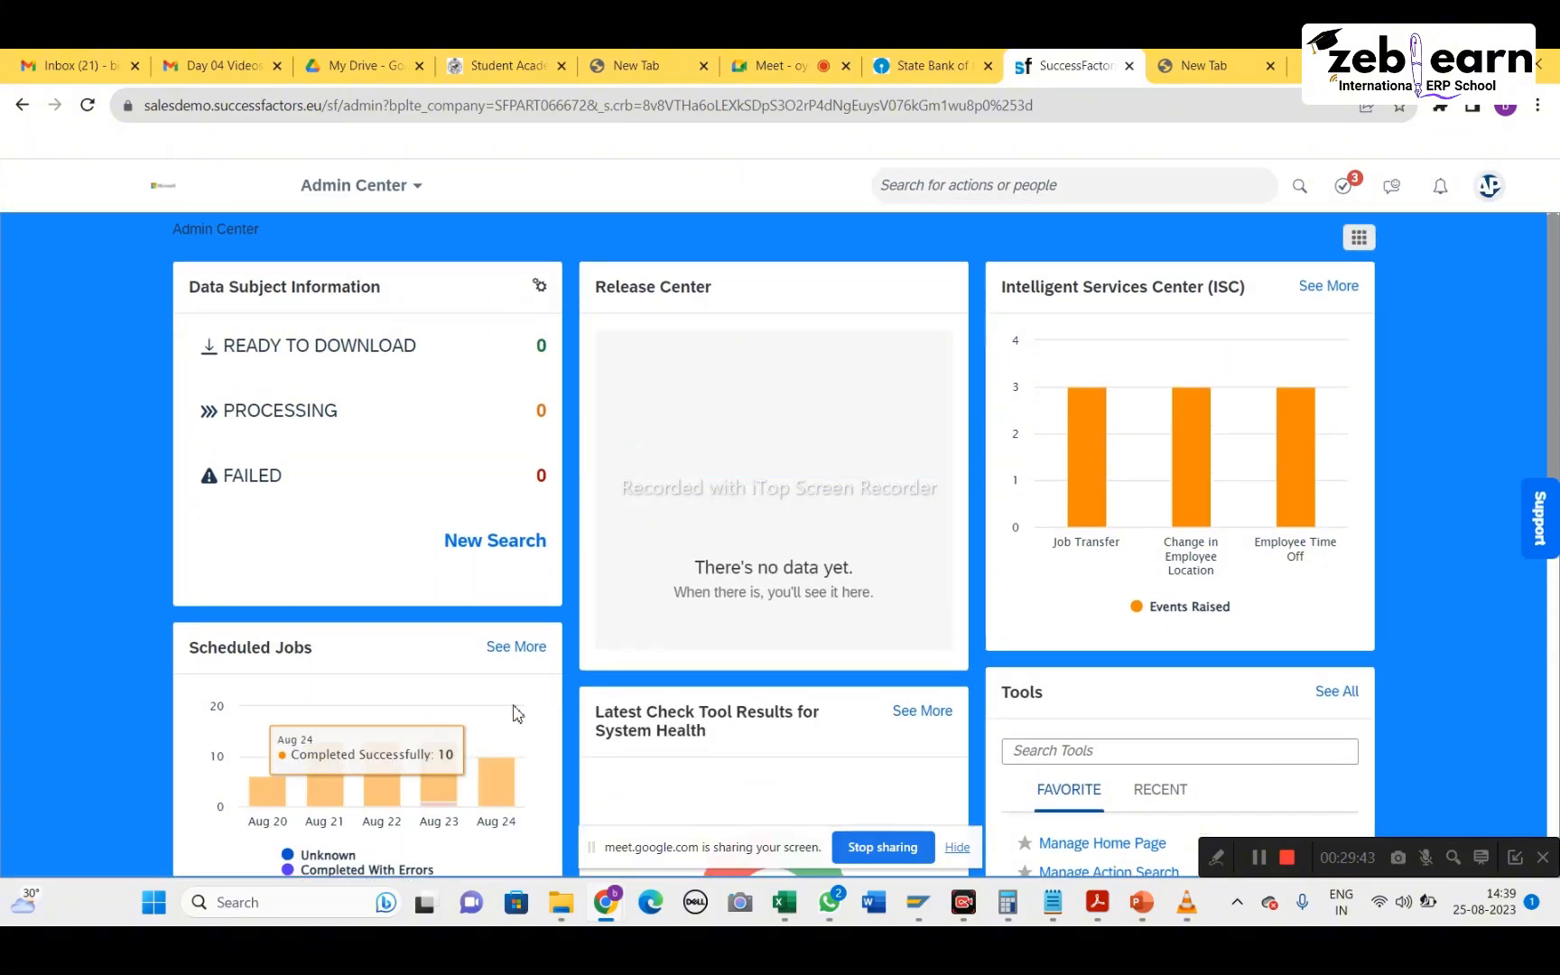
# Check which reports can be generated from the Reports tile in the Admin Center, without choosing one
pyautogui.scroll(-5, 745, 599)
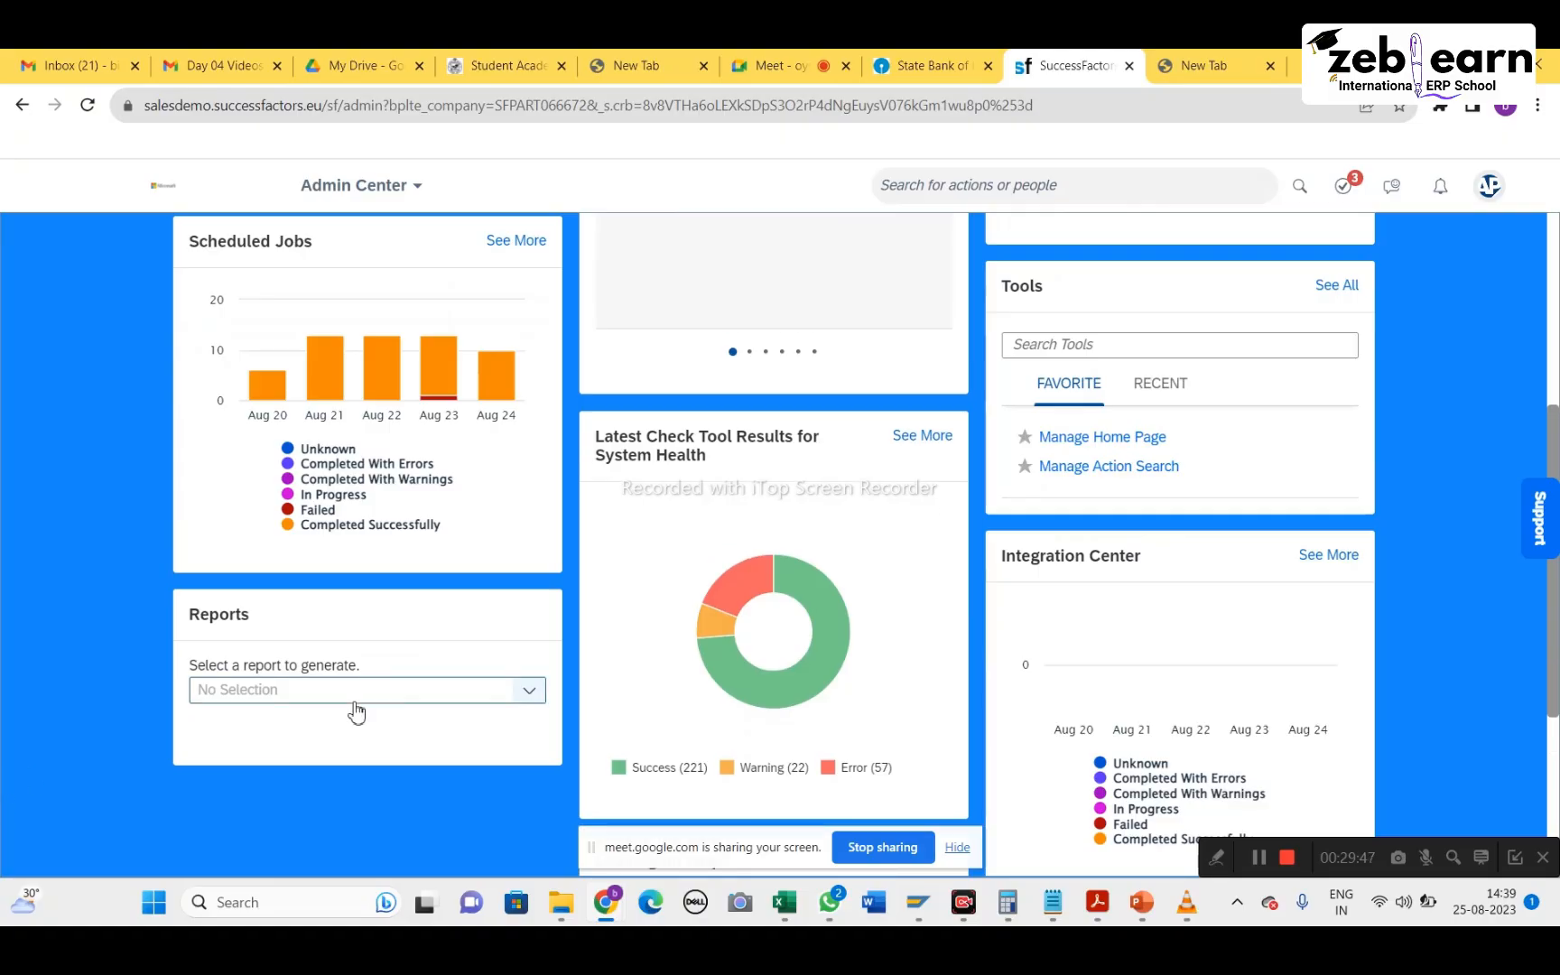
pyautogui.click(533, 692)
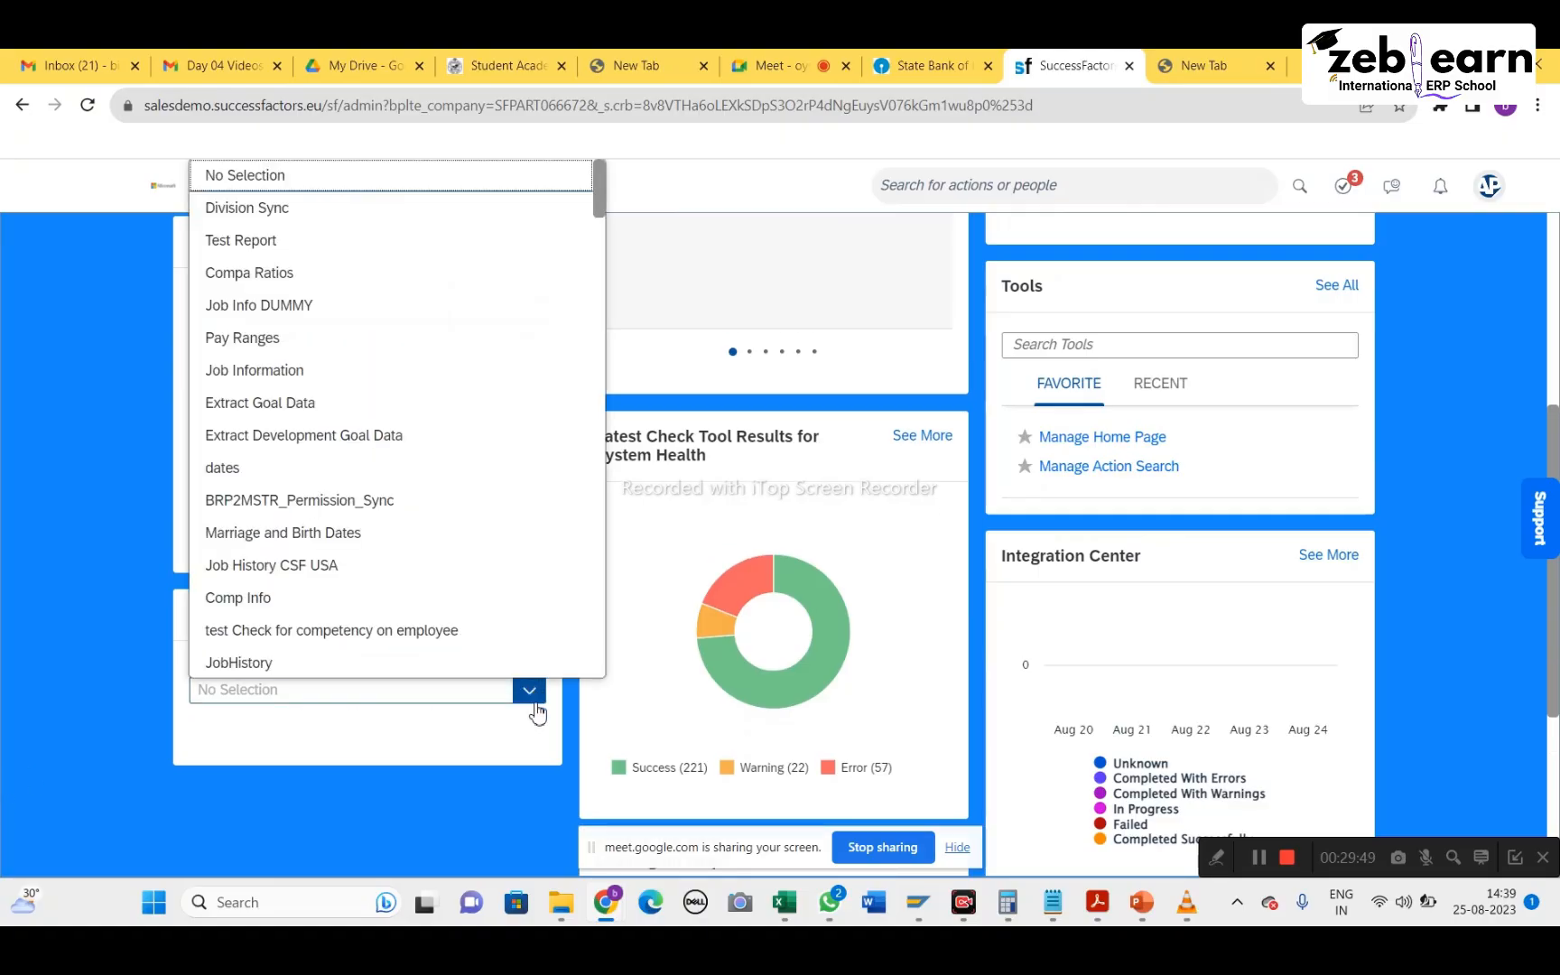
pyautogui.click(408, 780)
# Go from the Admin Center to the Reporting module's Report Center
pyautogui.scroll(5, 407, 780)
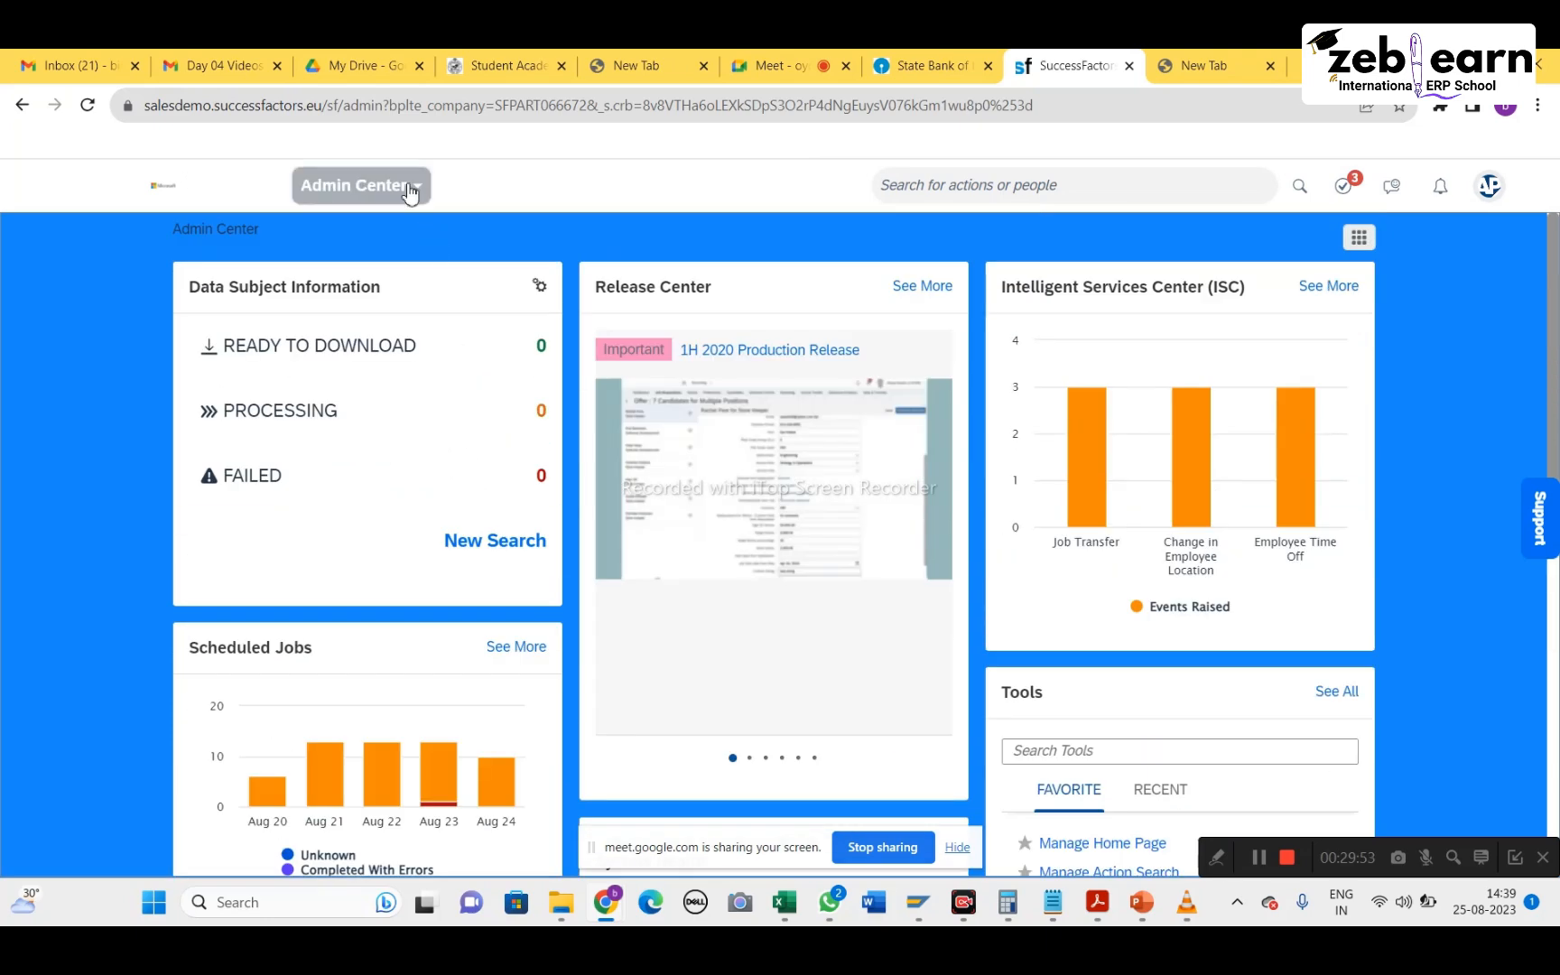
pyautogui.click(411, 189)
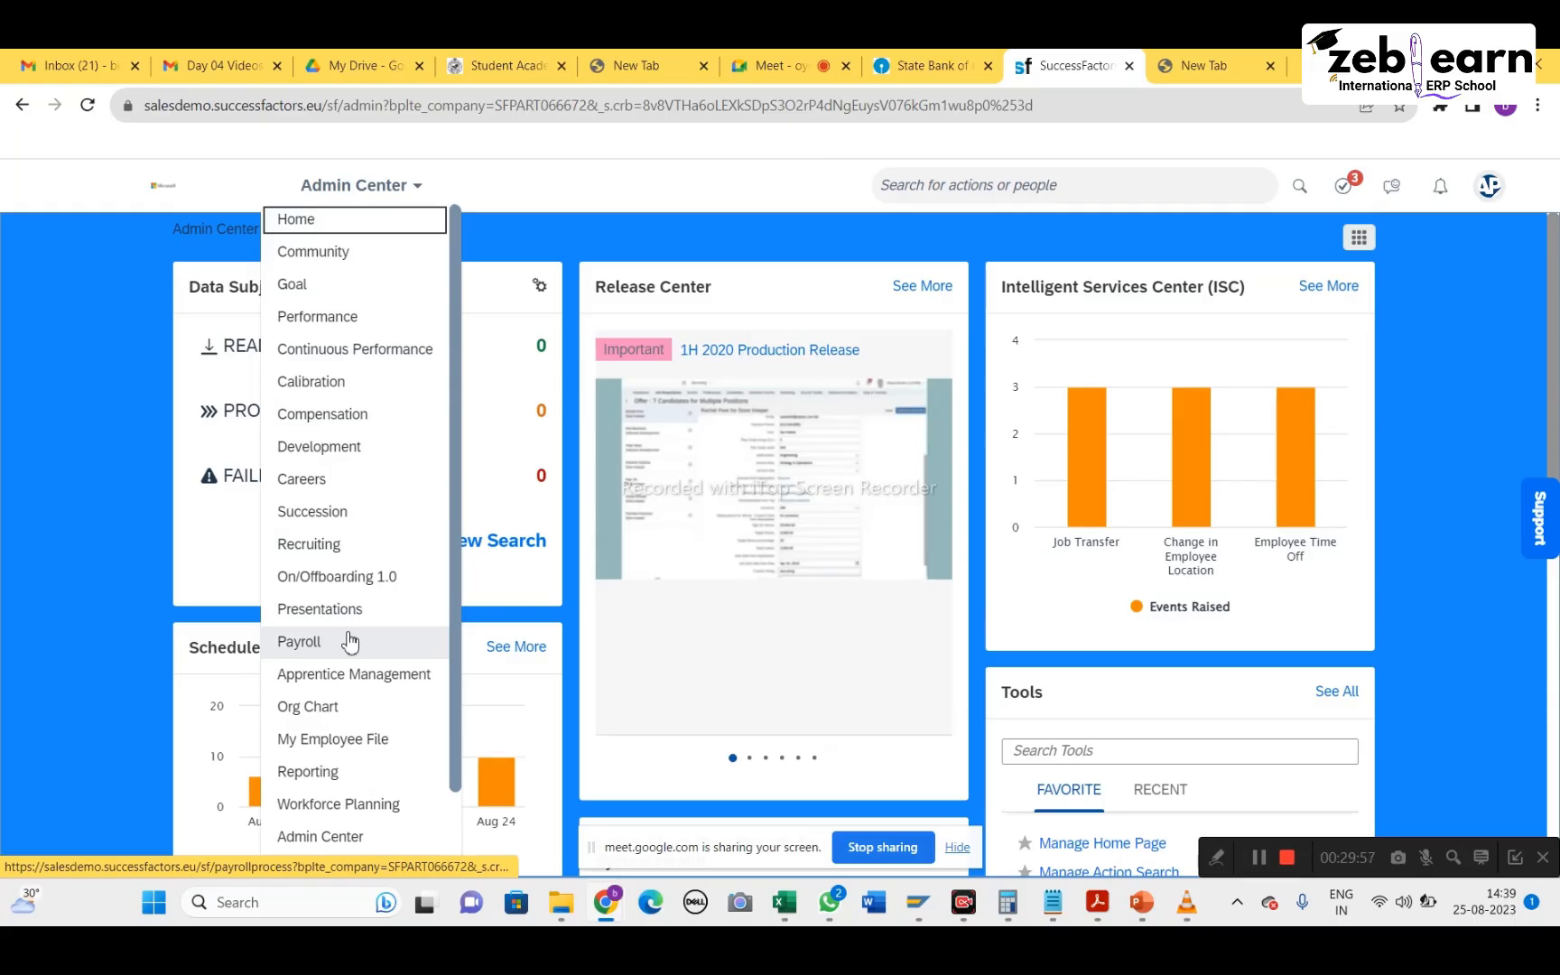
pyautogui.click(336, 774)
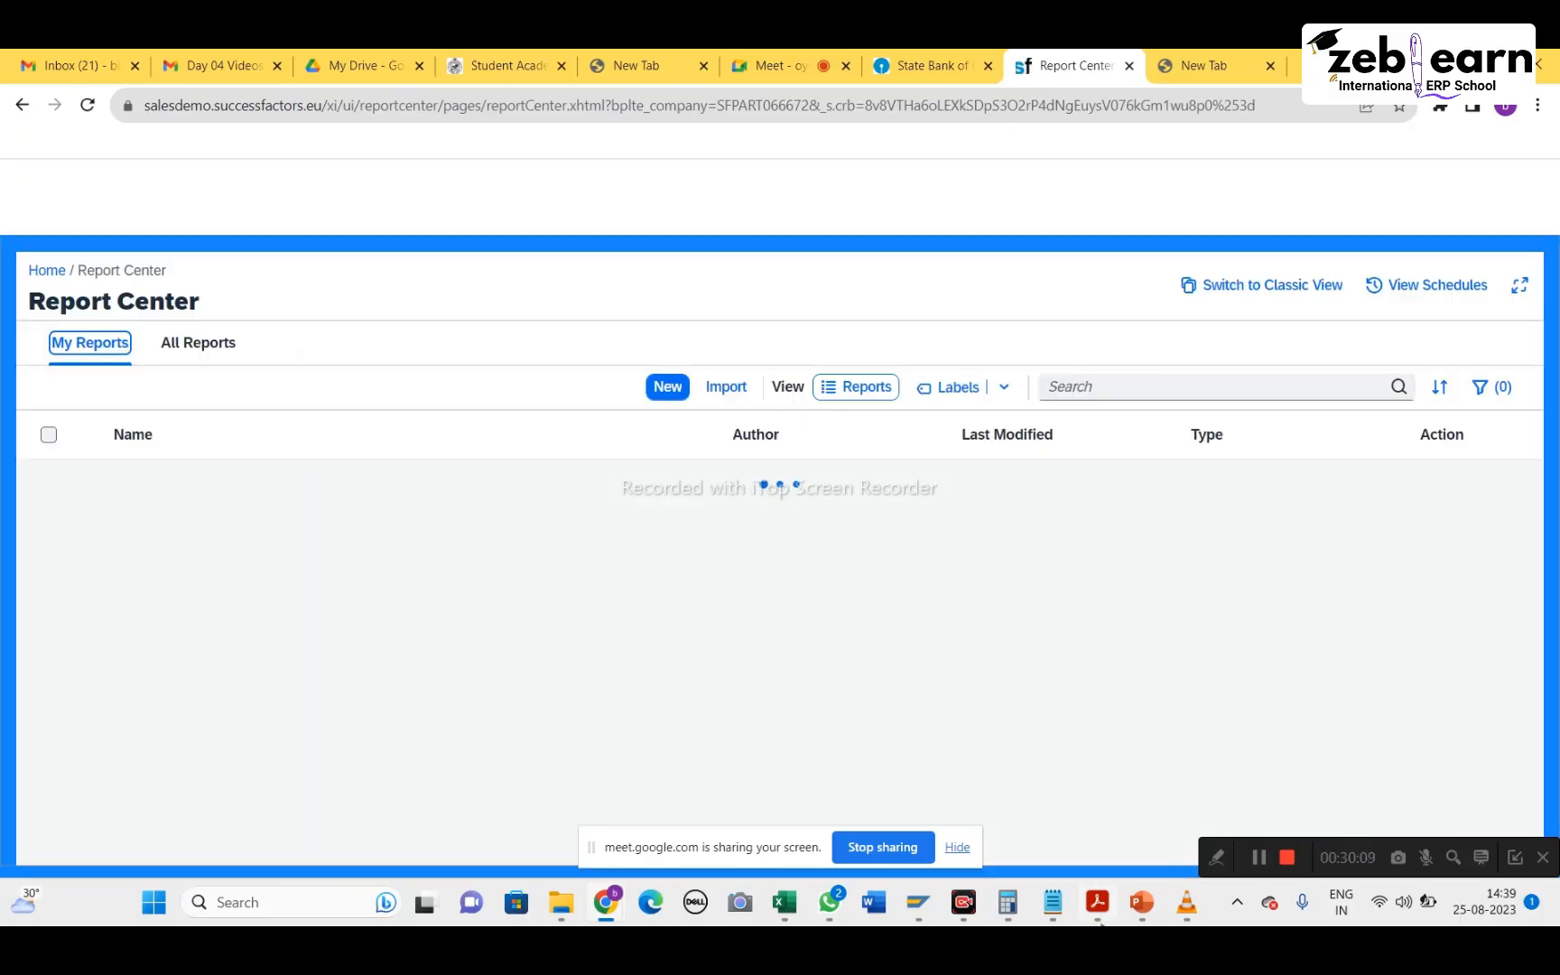
# Switch to the SuccessFactors notes in Acrobat, circle and underline "Report centre" in yellow, and tick it and "My Reports"
pyautogui.moveTo(1097, 907)
pyautogui.click(1131, 817)
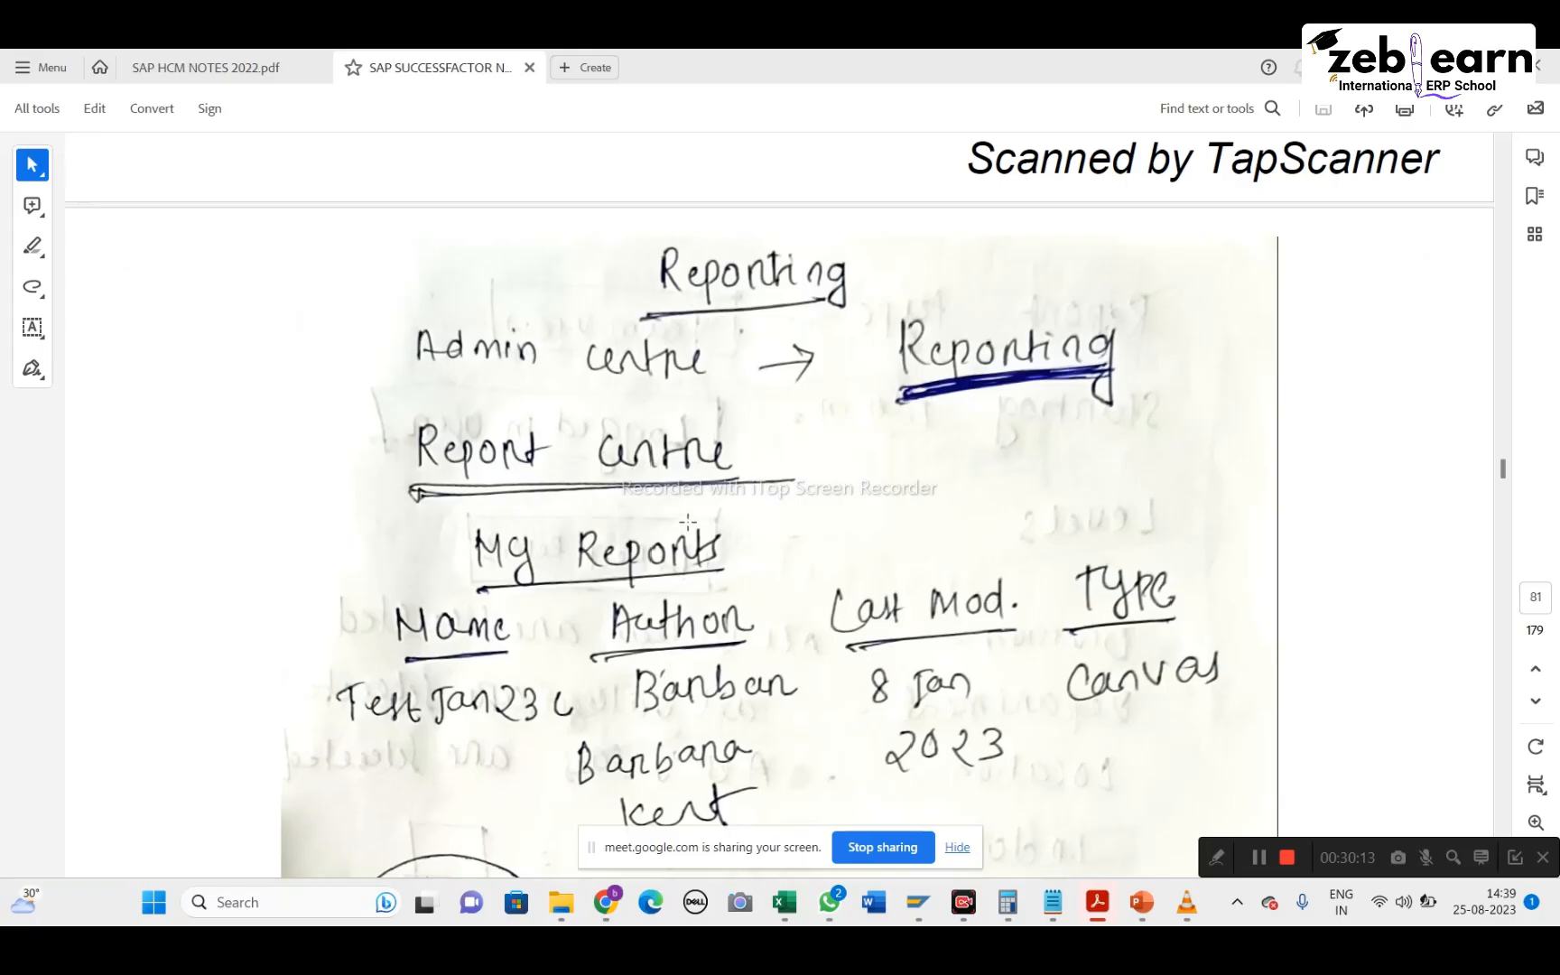
pyautogui.click(32, 246)
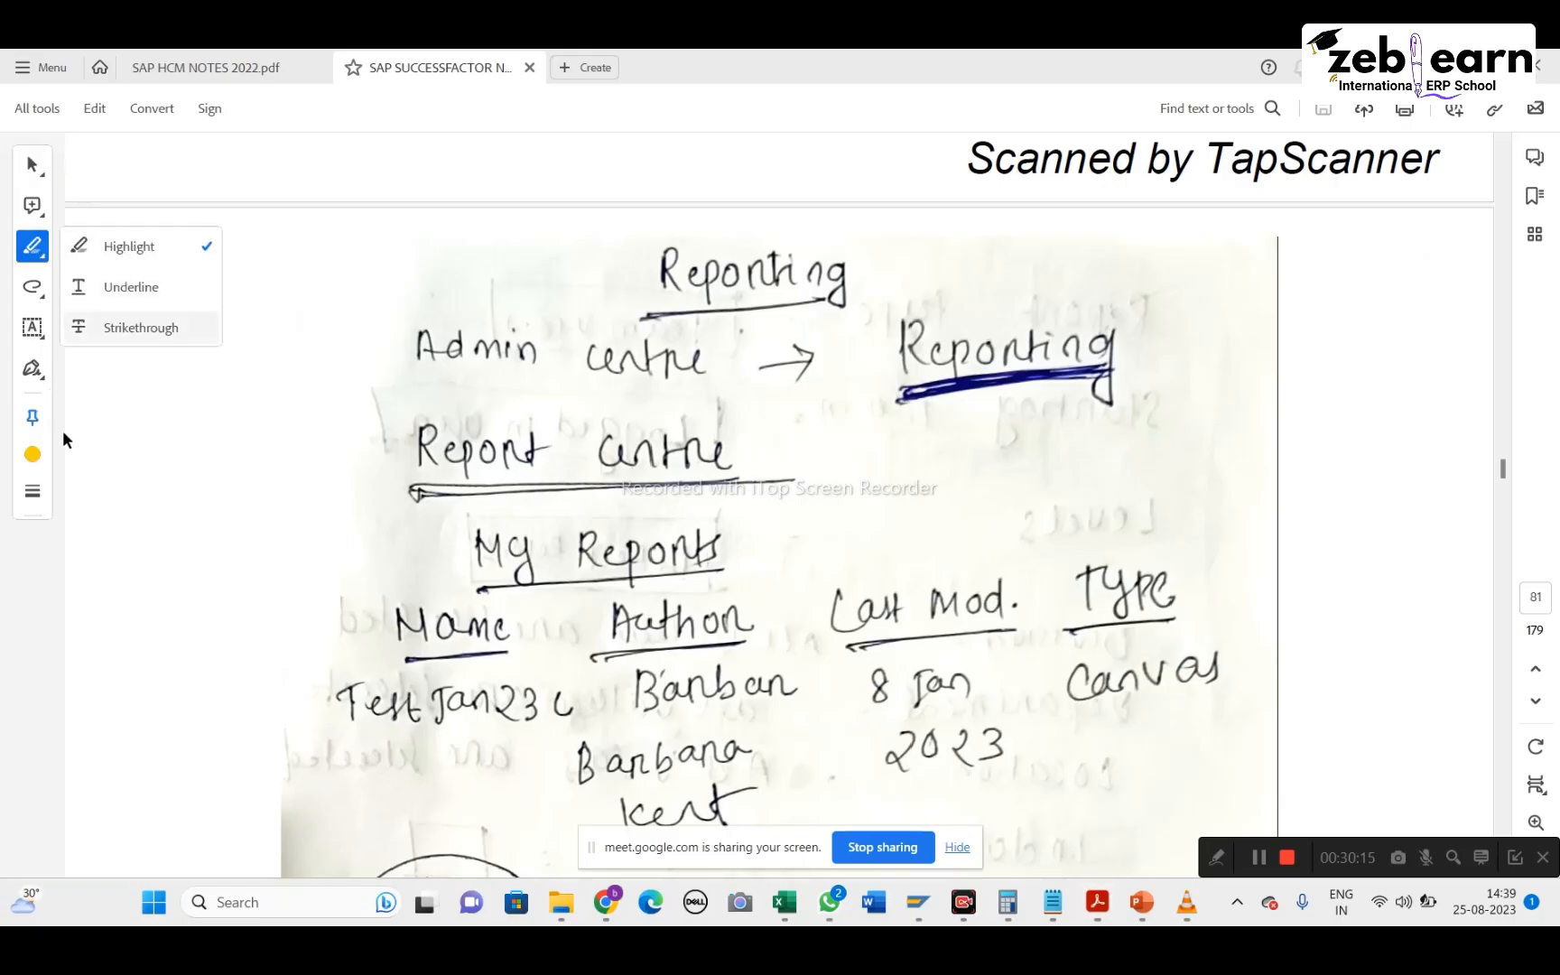
pyautogui.click(32, 454)
pyautogui.click(174, 487)
pyautogui.moveTo(397, 509)
pyautogui.mouseDown()
pyautogui.moveTo(833, 474)
pyautogui.moveTo(330, 436)
pyautogui.moveTo(493, 494)
pyautogui.mouseUp()
pyautogui.moveTo(755, 523); pyautogui.dragTo(813, 468)
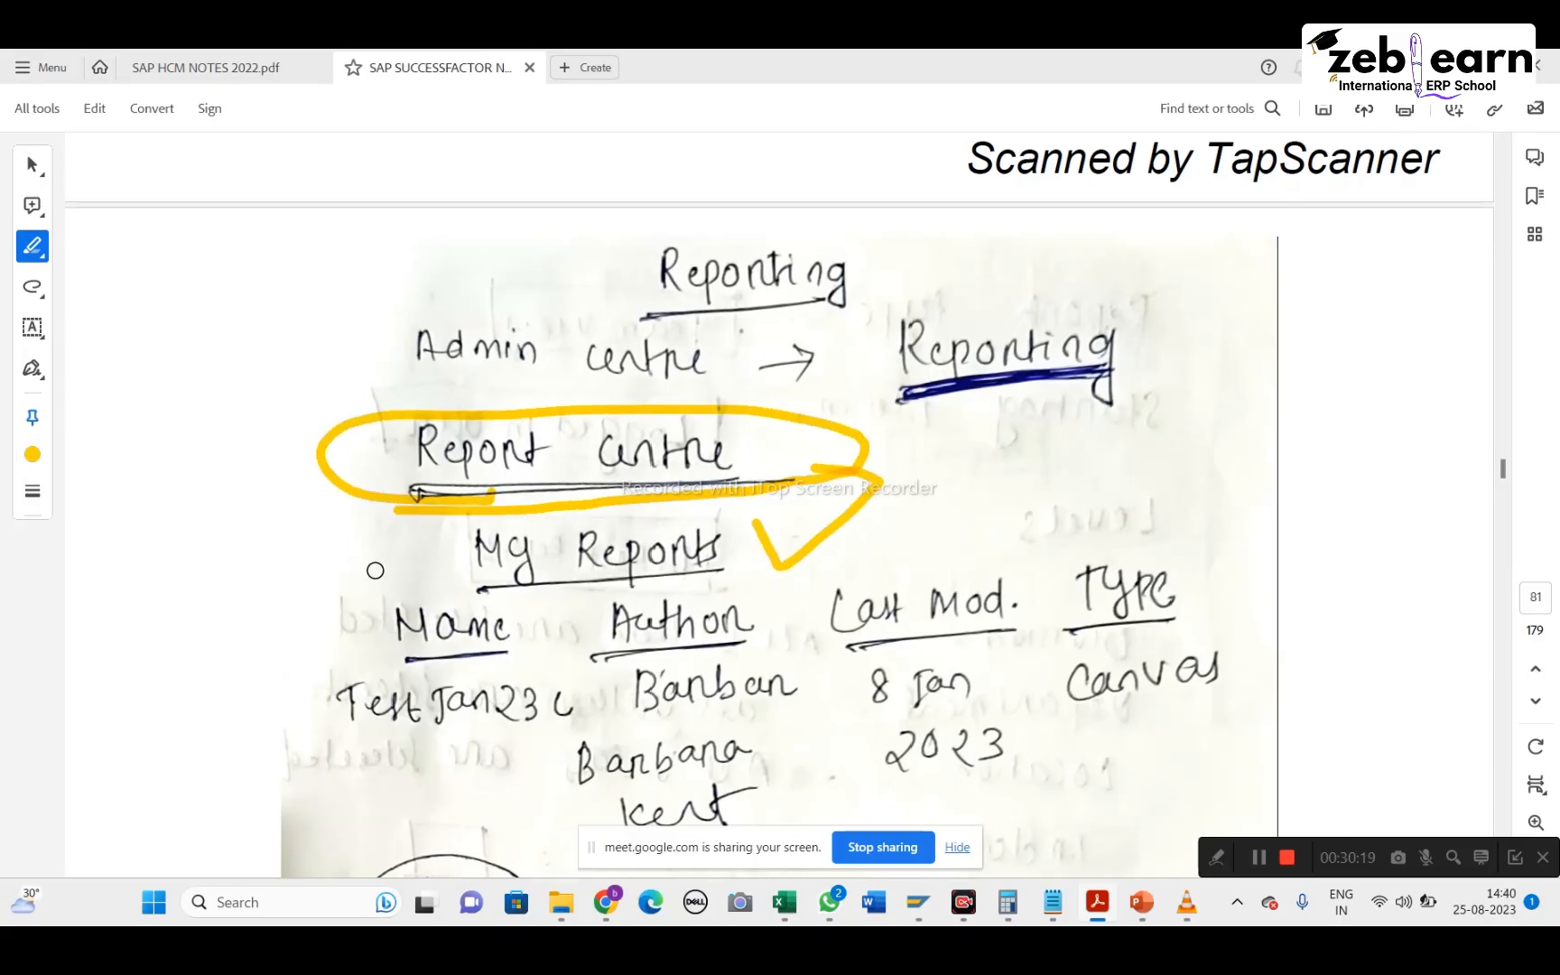
pyautogui.moveTo(370, 554); pyautogui.dragTo(398, 578)
# Switch back to the Report Center in Chrome and start creating a new report
pyautogui.hotkey('alt', 'Tab')
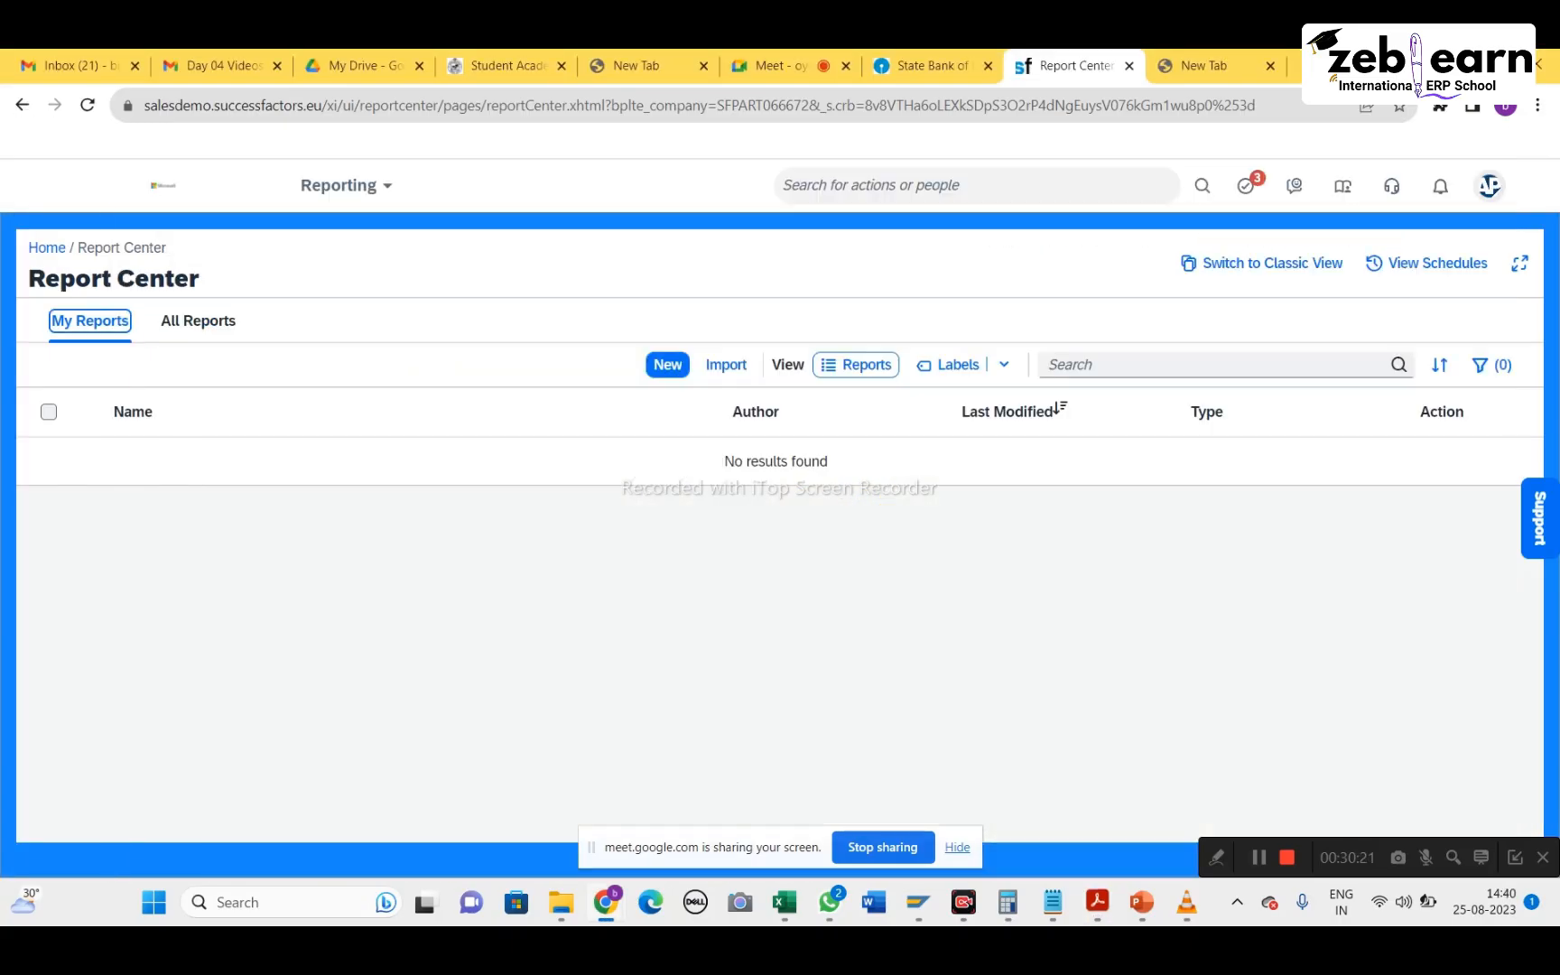
pyautogui.click(679, 365)
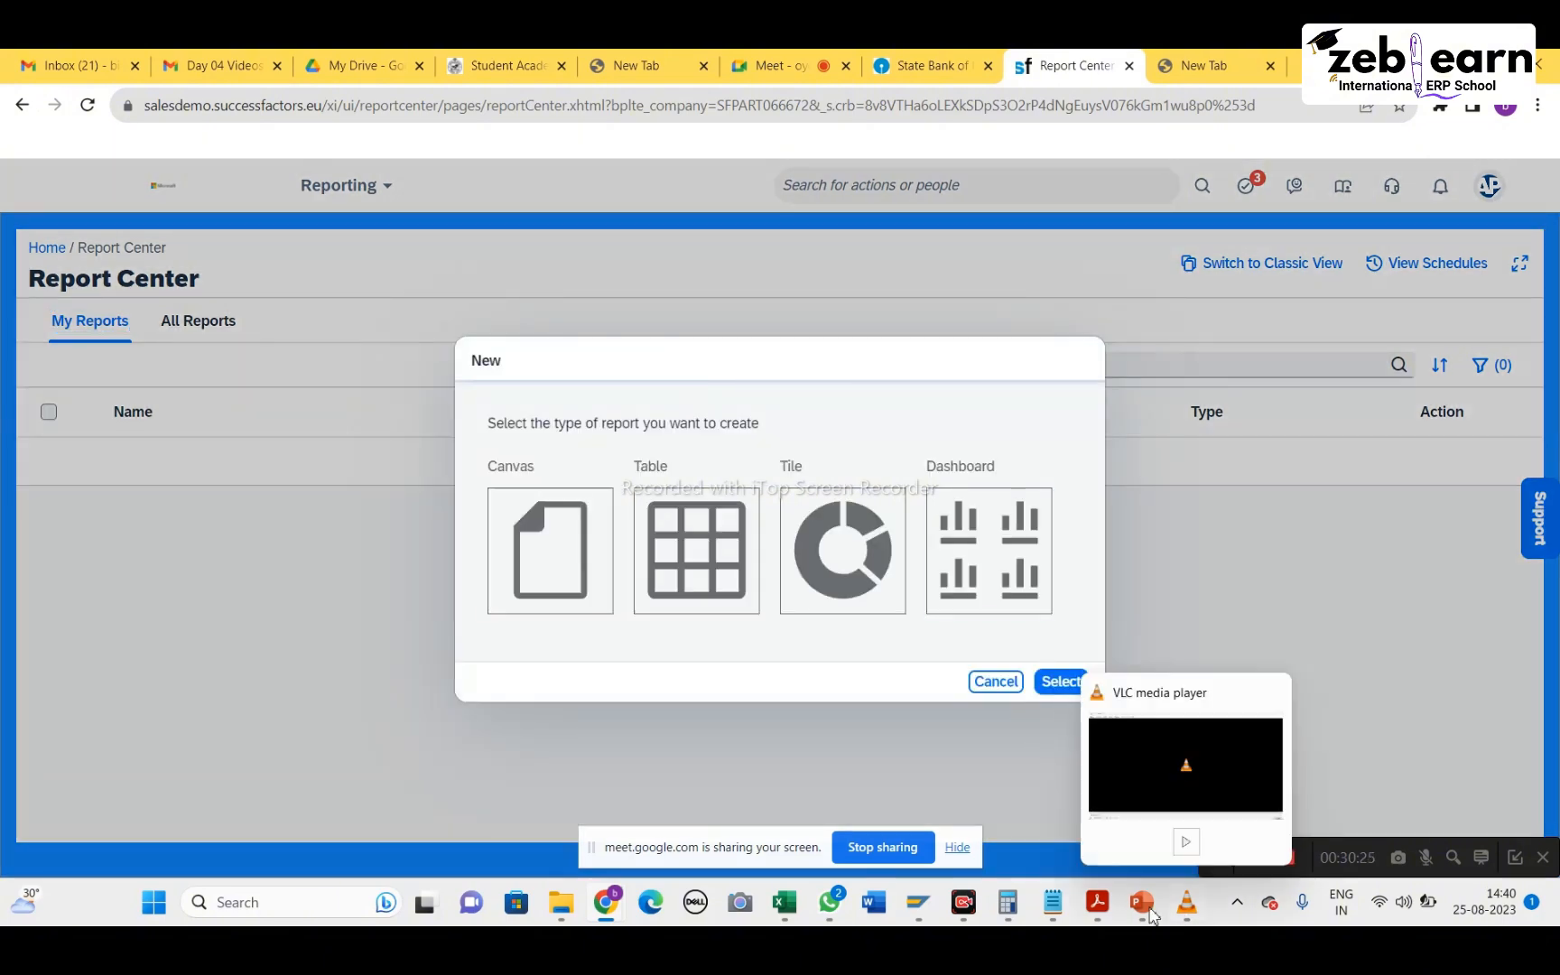
# Switch to Acrobat and close SAP HCM NOTES 2022.pdf without saving its changes, keeping the SuccessFactors notes open
pyautogui.moveTo(1094, 912)
pyautogui.click(1068, 808)
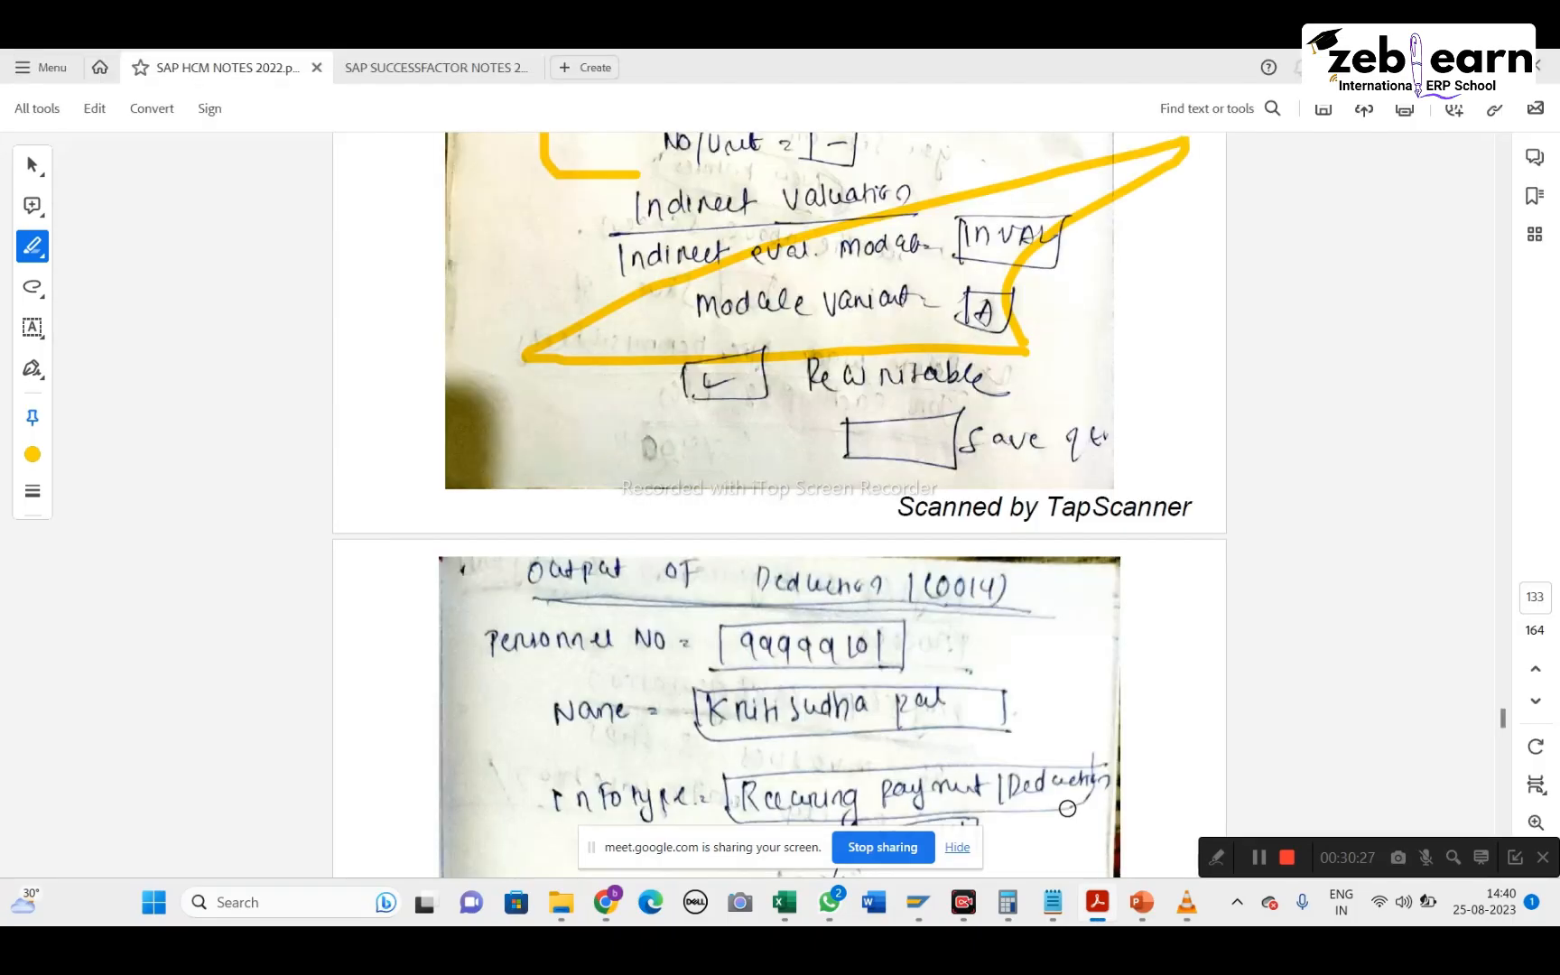
pyautogui.click(1547, 65)
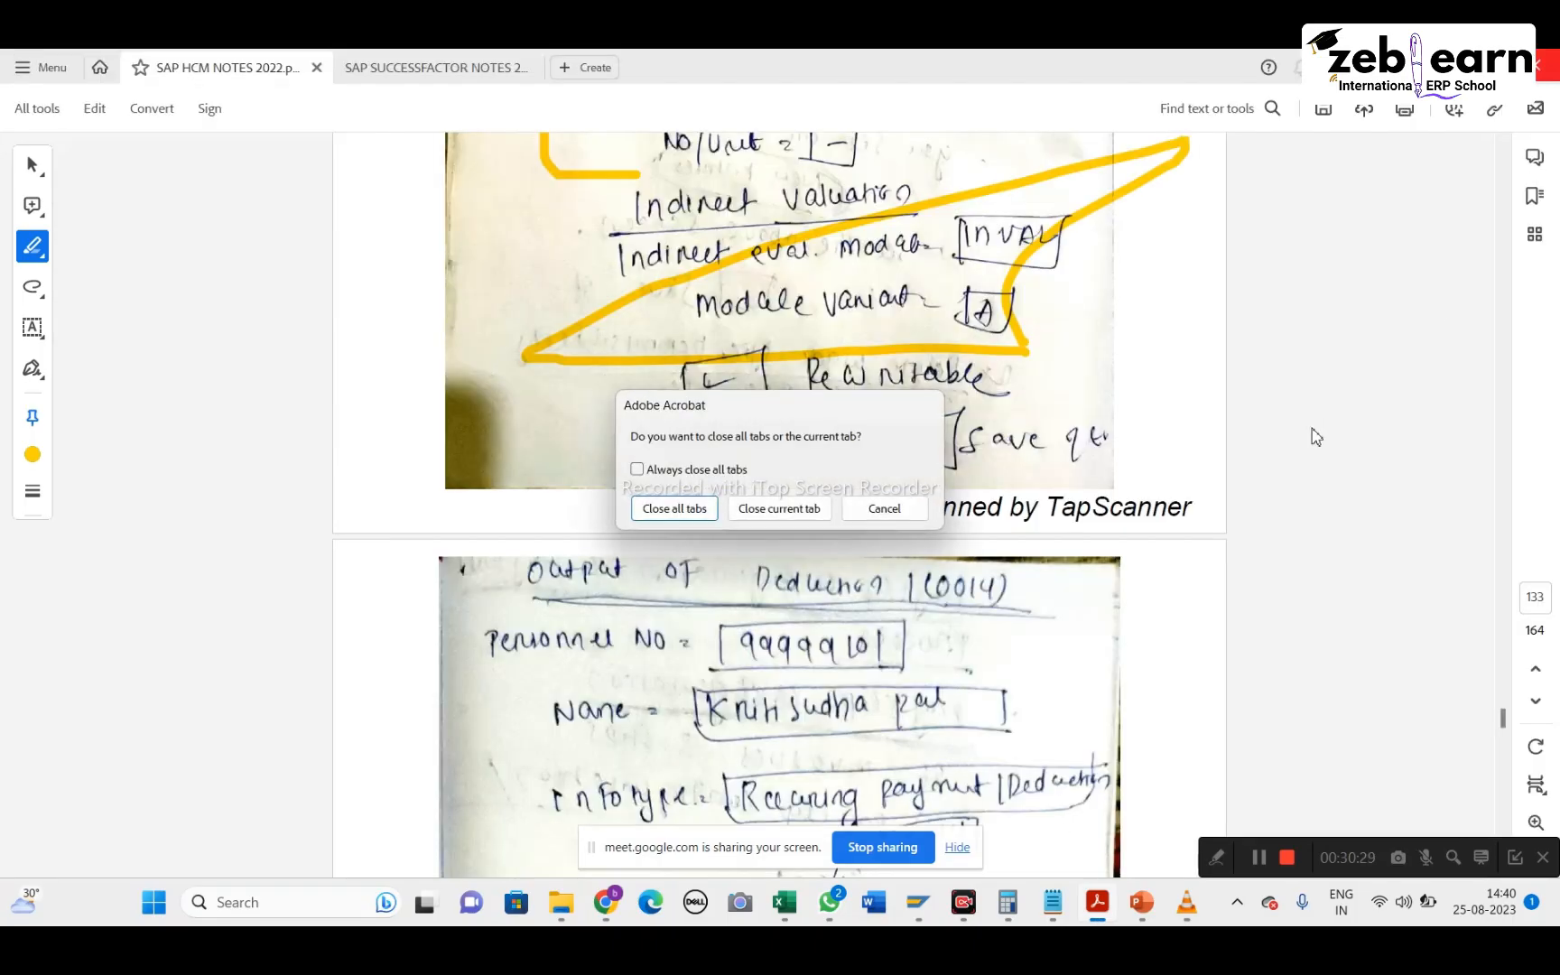
pyautogui.click(781, 509)
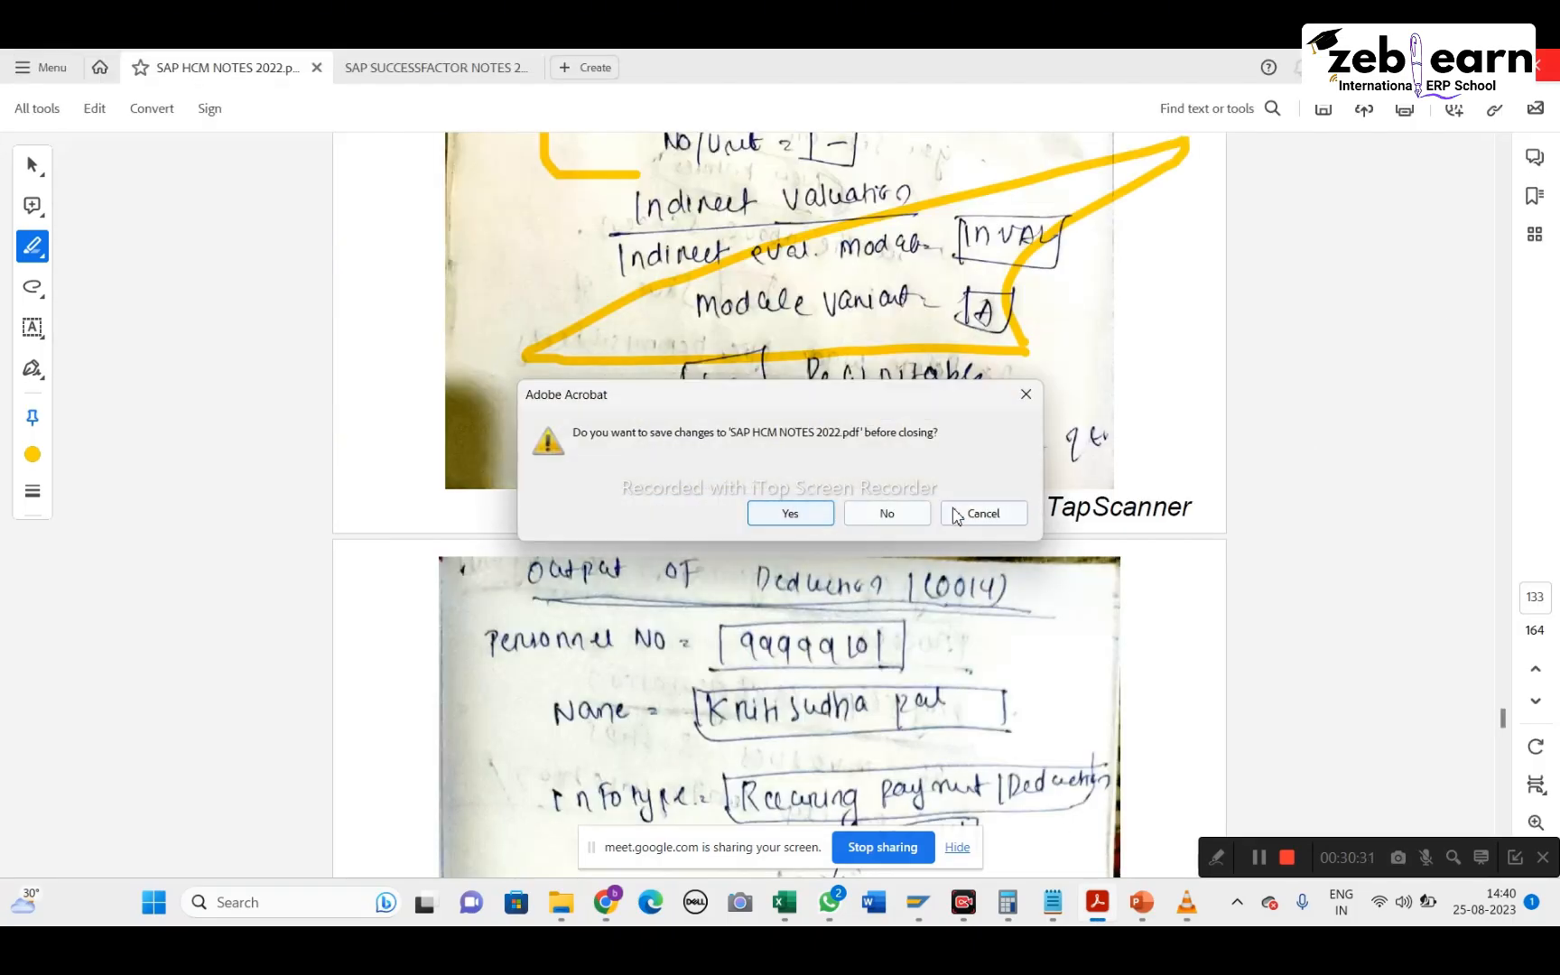
pyautogui.click(896, 514)
# Draw yellow ticks over the Canvas, Tables, Tile and Dashboard sketches under "New" in the Reporting notes
pyautogui.scroll(-5, 695, 578)
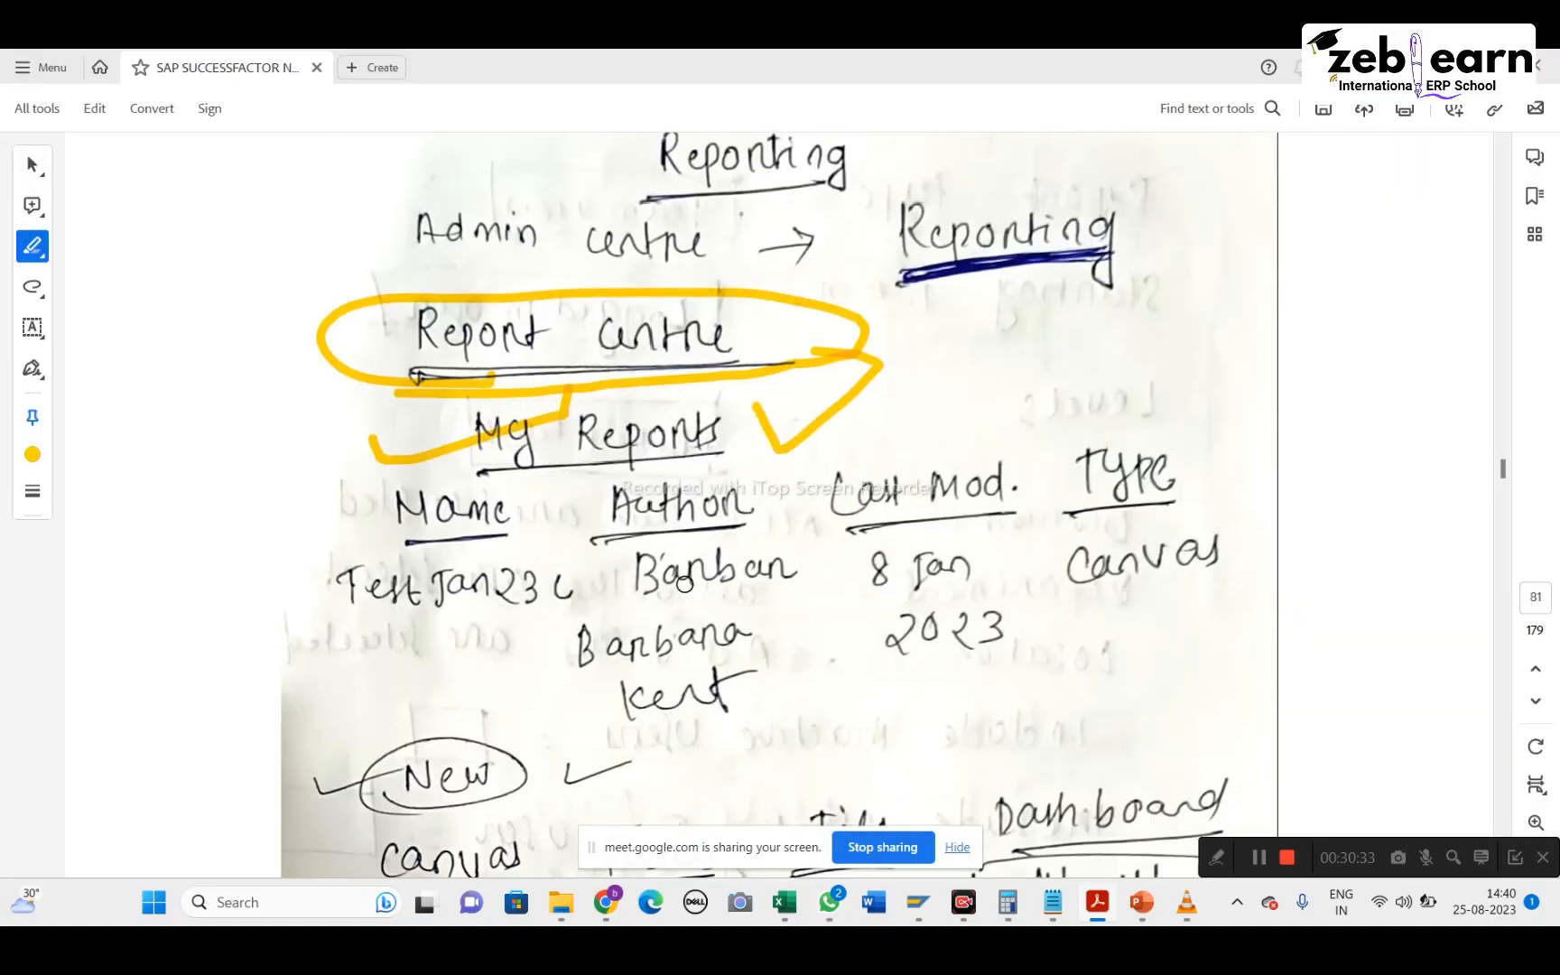
pyautogui.scroll(-2, 685, 584)
pyautogui.moveTo(313, 571); pyautogui.dragTo(499, 485)
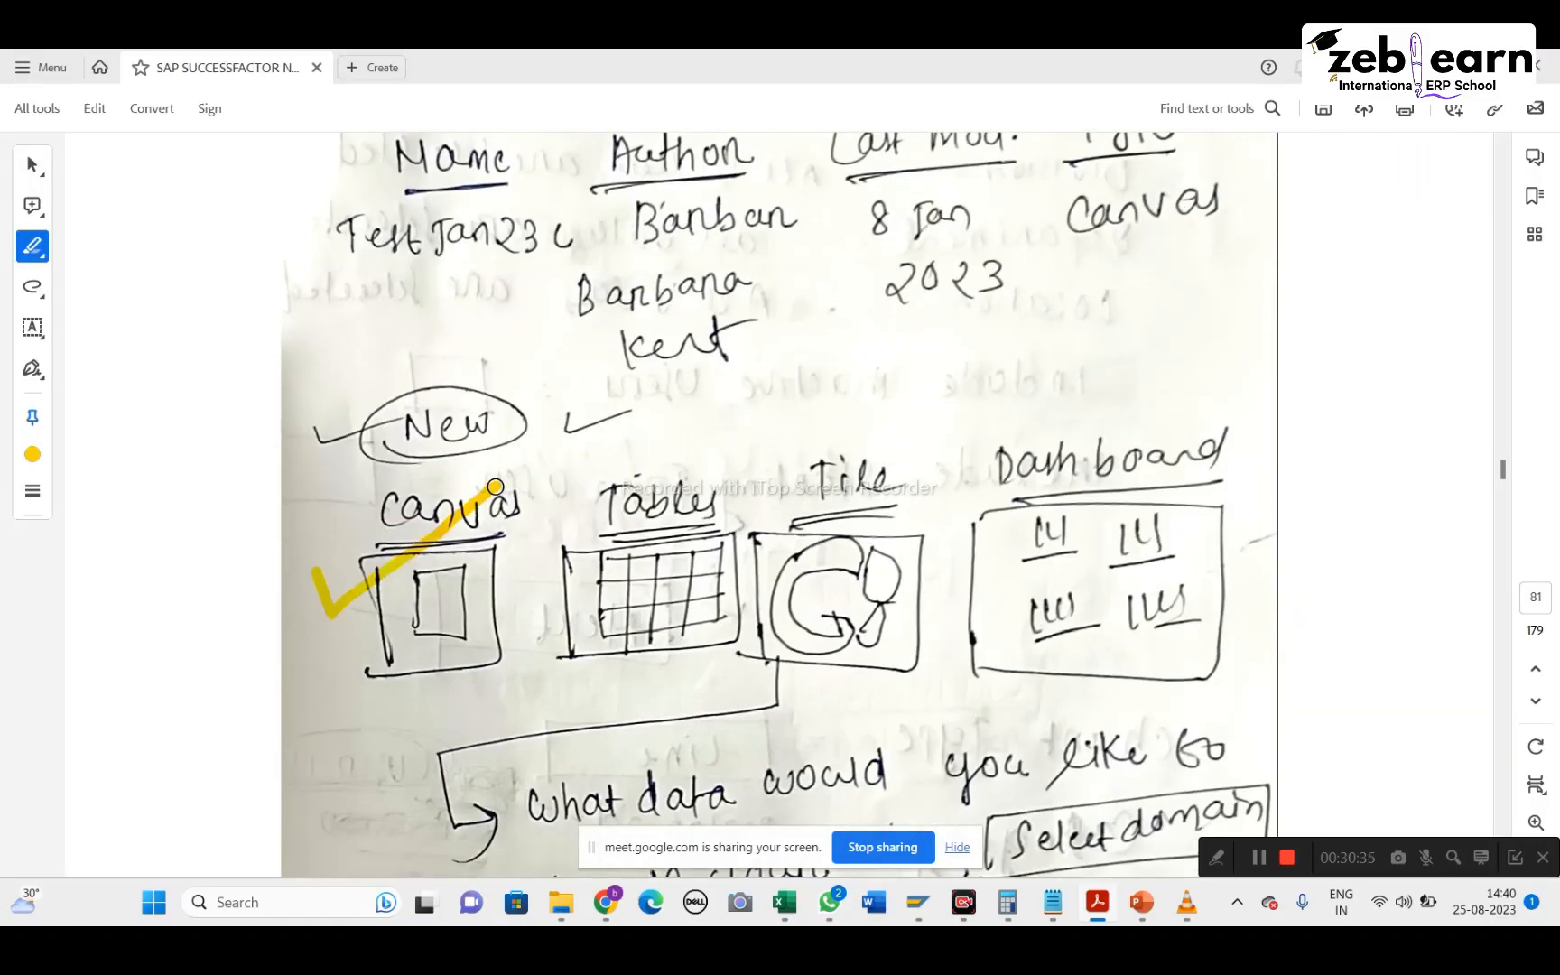
pyautogui.moveTo(579, 561); pyautogui.dragTo(766, 535)
pyautogui.moveTo(819, 564); pyautogui.dragTo(1002, 502)
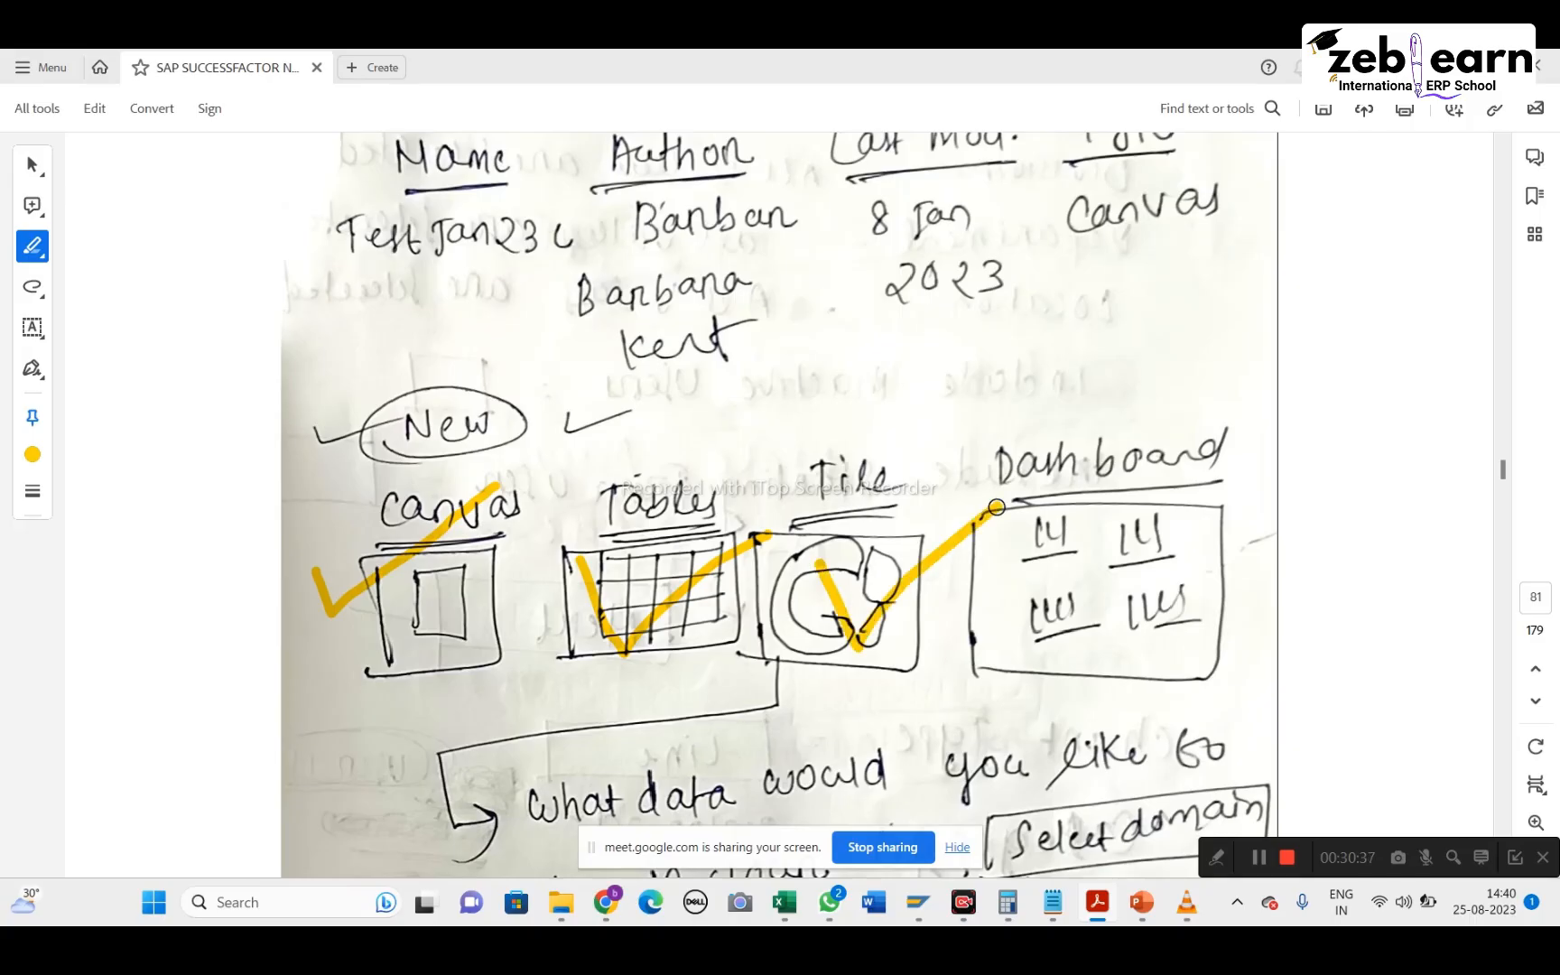
pyautogui.moveTo(1024, 561)
pyautogui.mouseDown()
pyautogui.moveTo(1049, 634)
pyautogui.moveTo(1178, 510)
pyautogui.mouseUp()
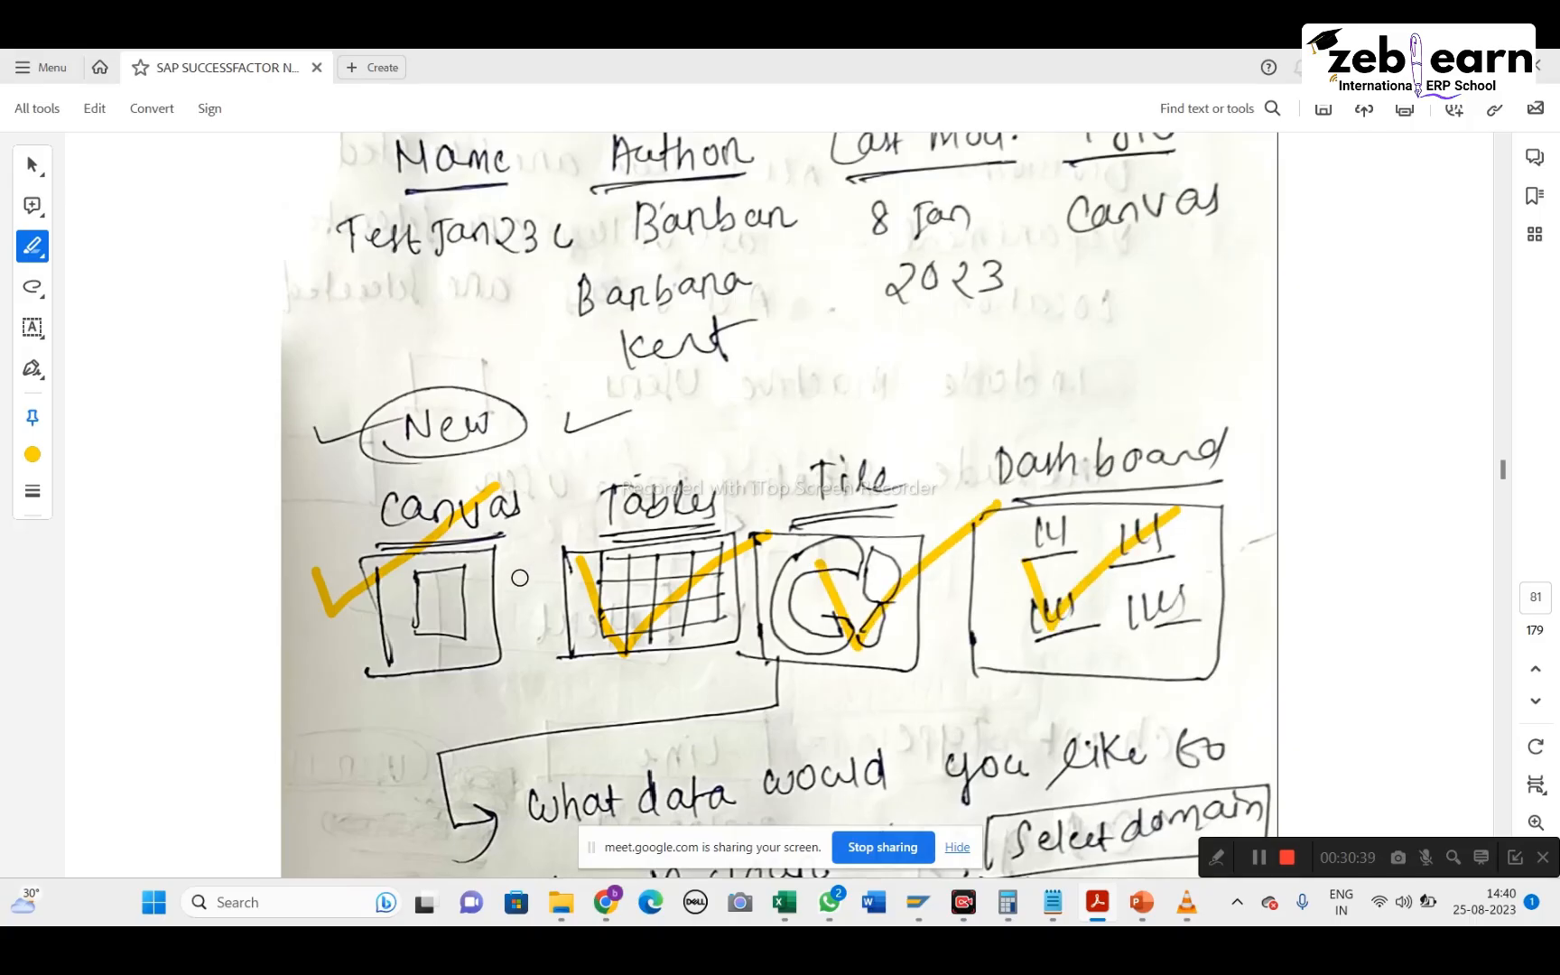
# Draw yellow crosses above Canvas, Tables and Dashboard in the notes and a tick above Tile
pyautogui.moveTo(487, 312); pyautogui.dragTo(390, 462)
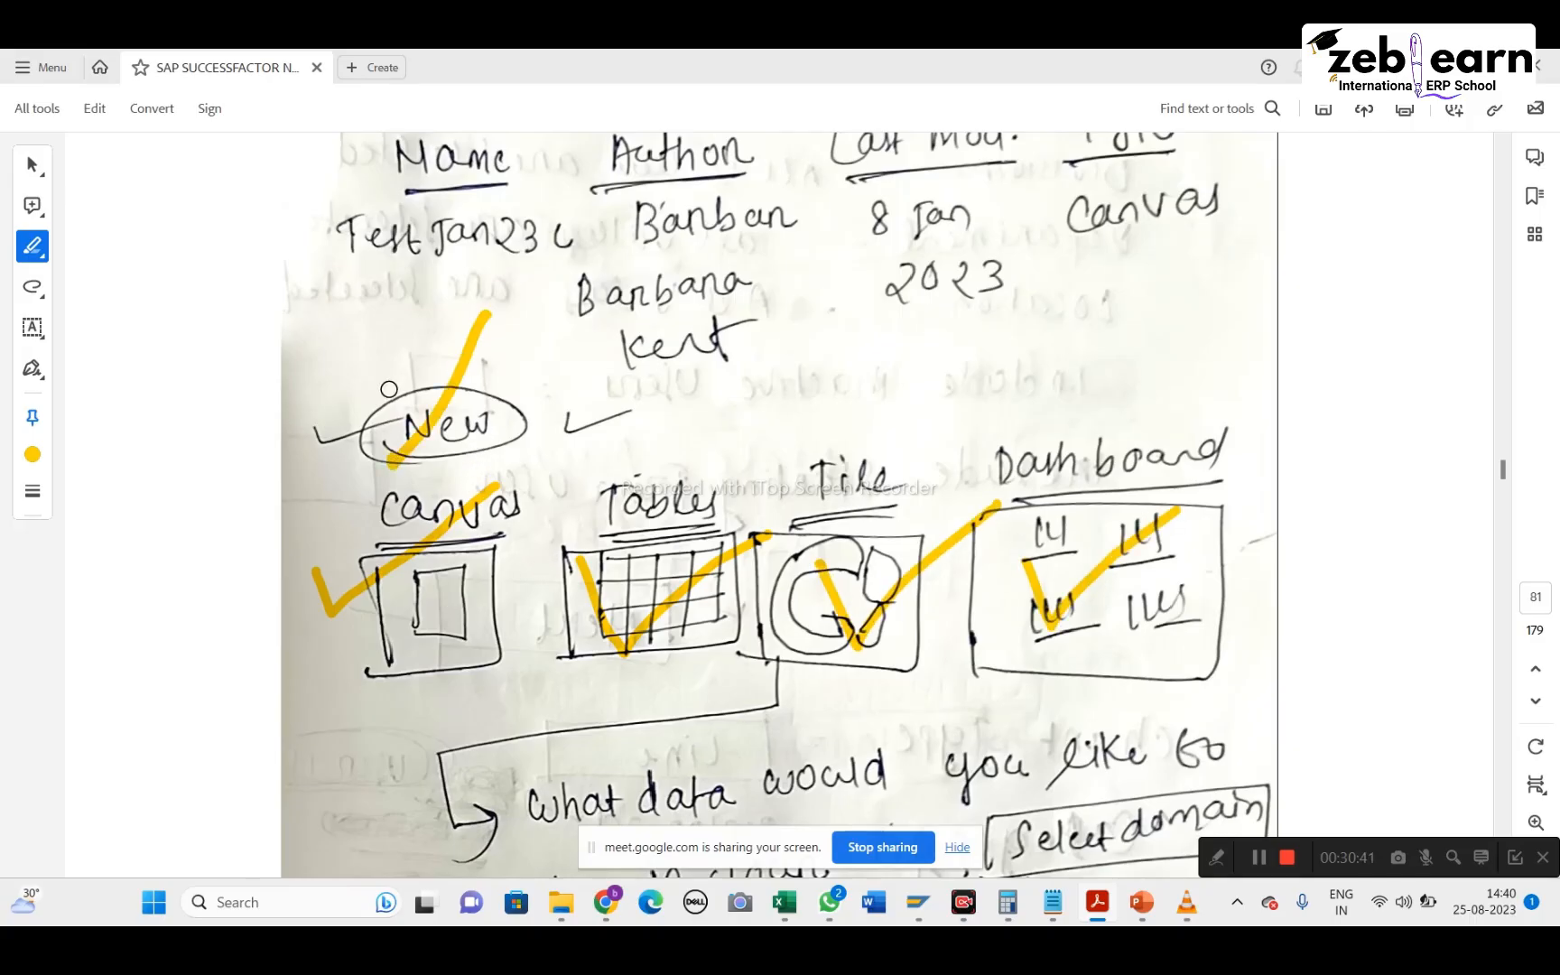
pyautogui.moveTo(389, 356); pyautogui.dragTo(546, 452)
pyautogui.moveTo(720, 366); pyautogui.dragTo(567, 567)
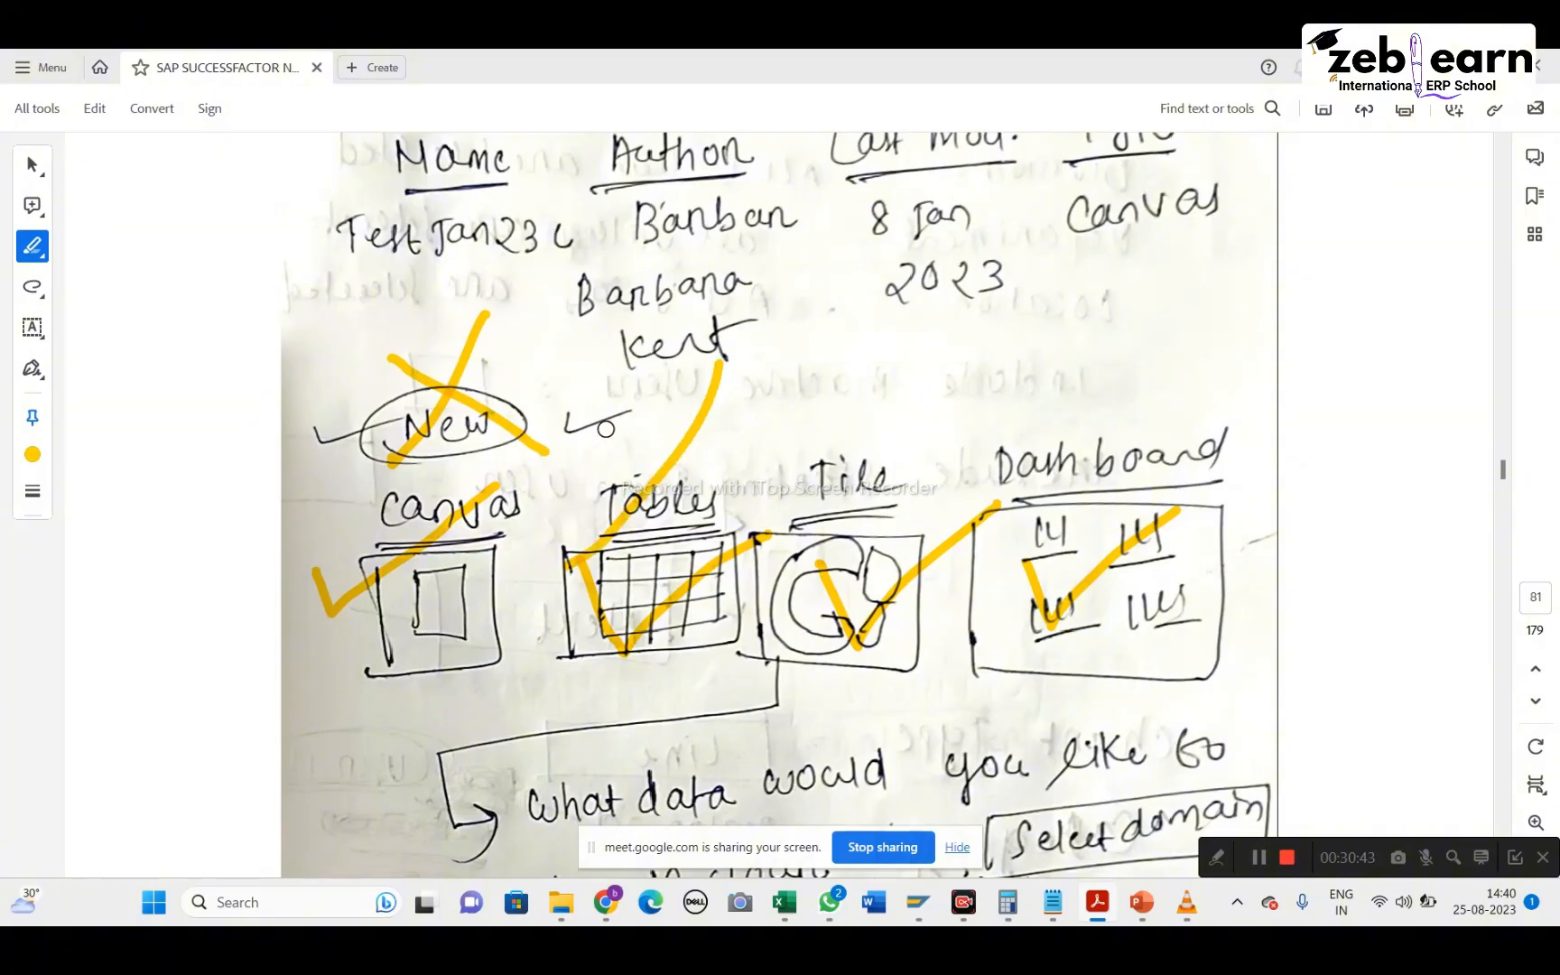
pyautogui.moveTo(605, 429); pyautogui.dragTo(686, 513)
pyautogui.moveTo(821, 393)
pyautogui.mouseDown()
pyautogui.moveTo(882, 403)
pyautogui.moveTo(944, 330)
pyautogui.mouseUp()
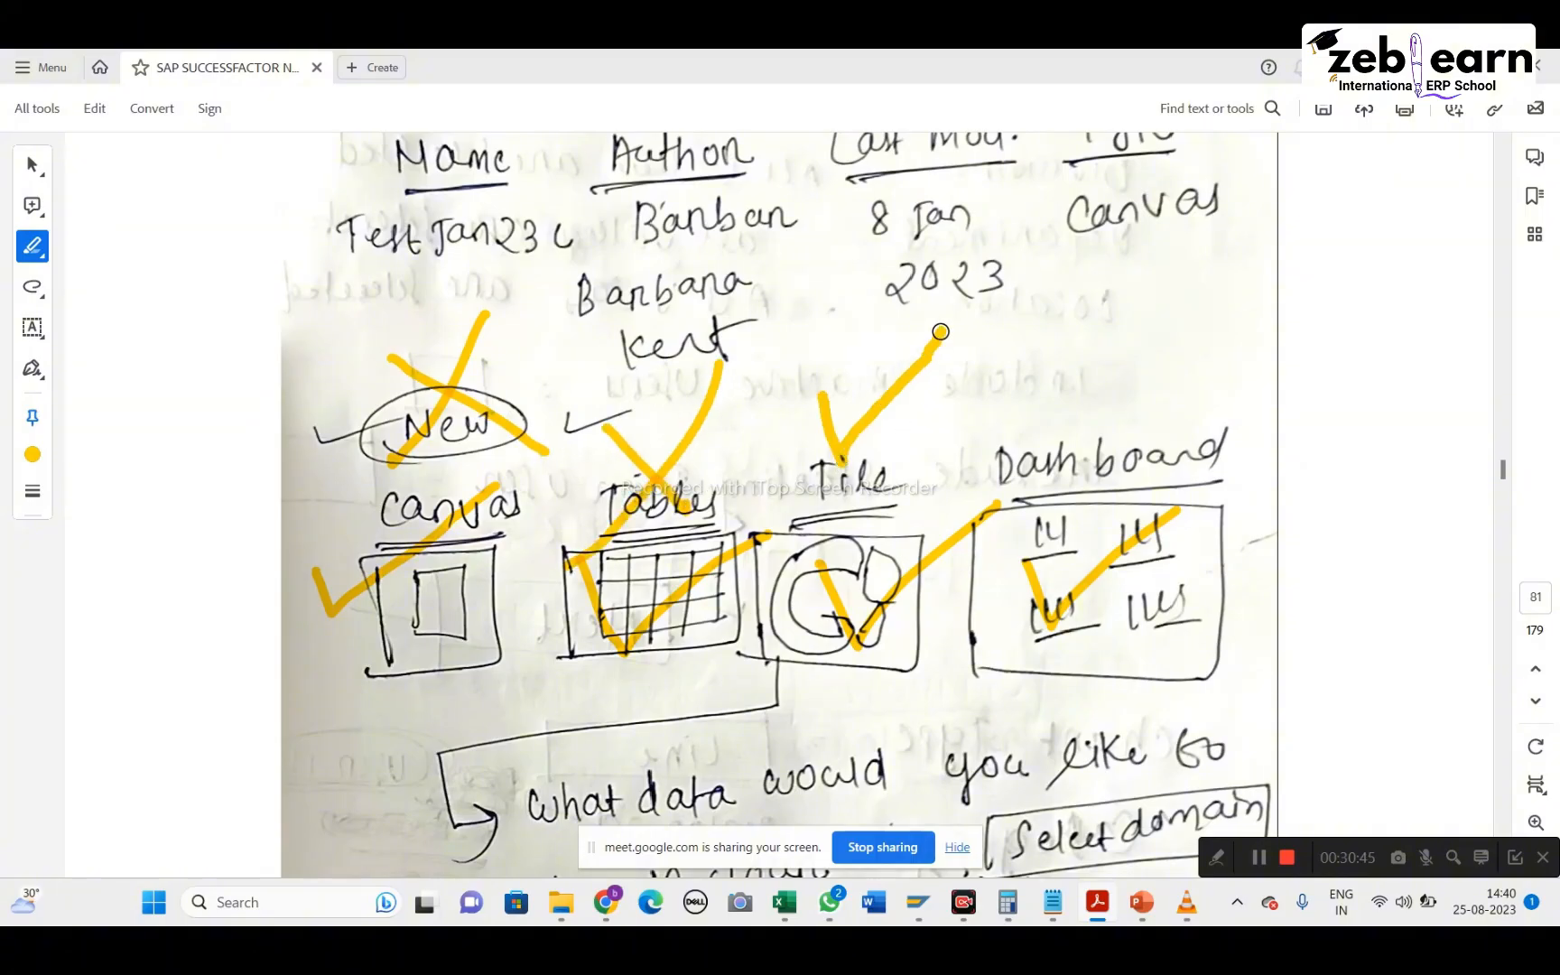
pyautogui.moveTo(1135, 321); pyautogui.dragTo(1103, 453)
pyautogui.moveTo(1088, 363); pyautogui.dragTo(1184, 419)
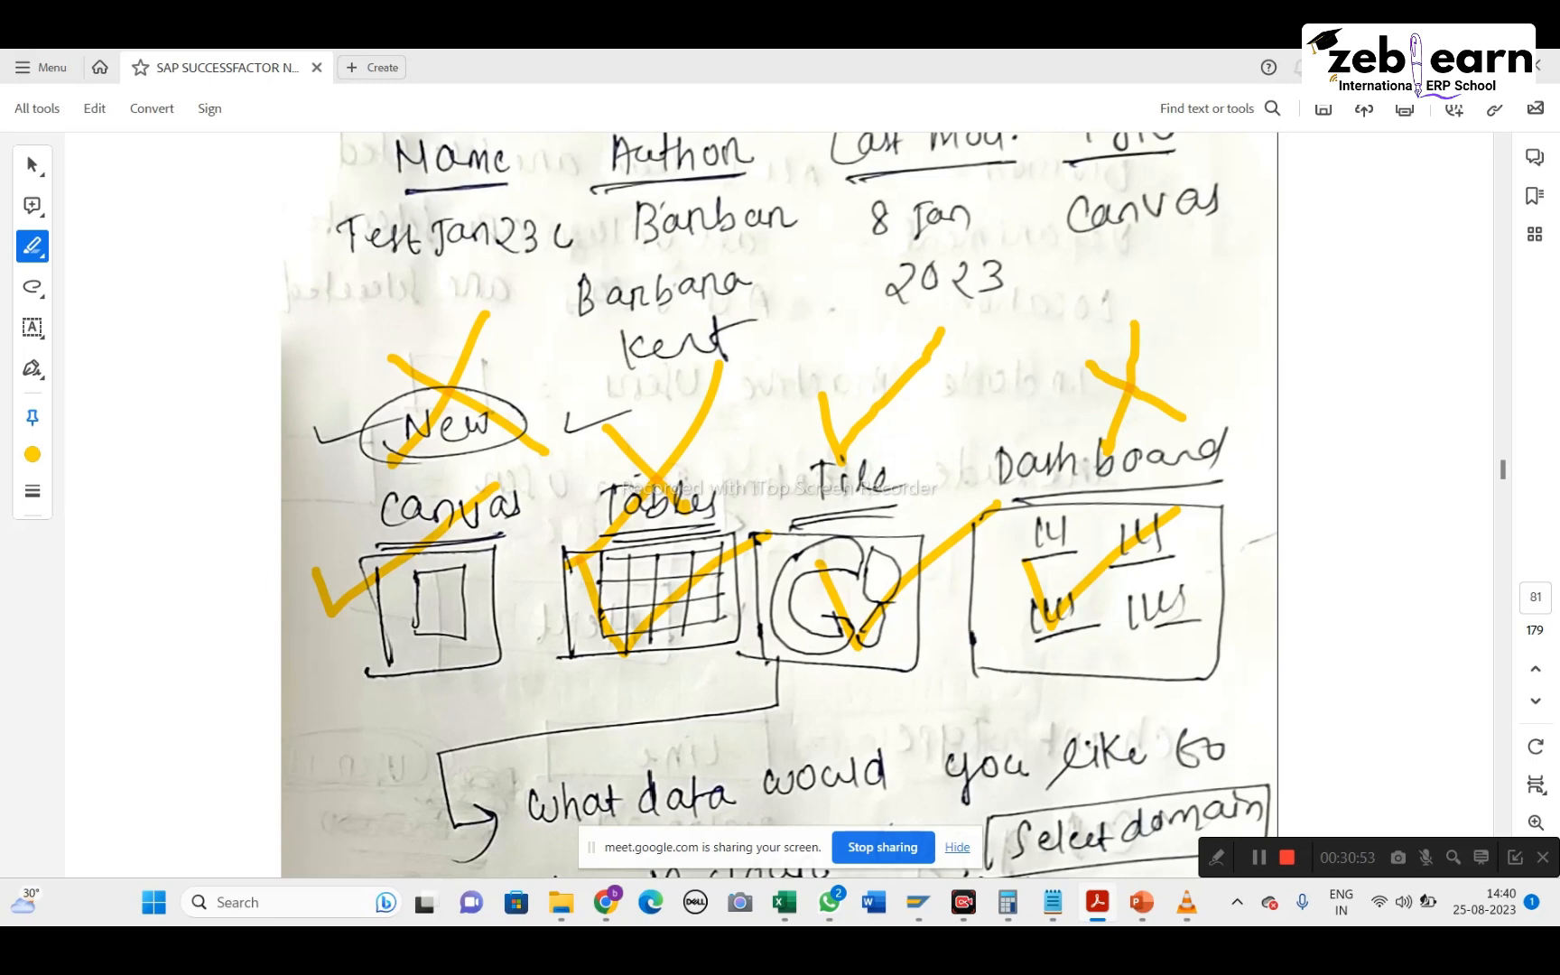
# Switch to Chrome and select Tile as the type of the new report
pyautogui.hotkey('alt', 'Tab')
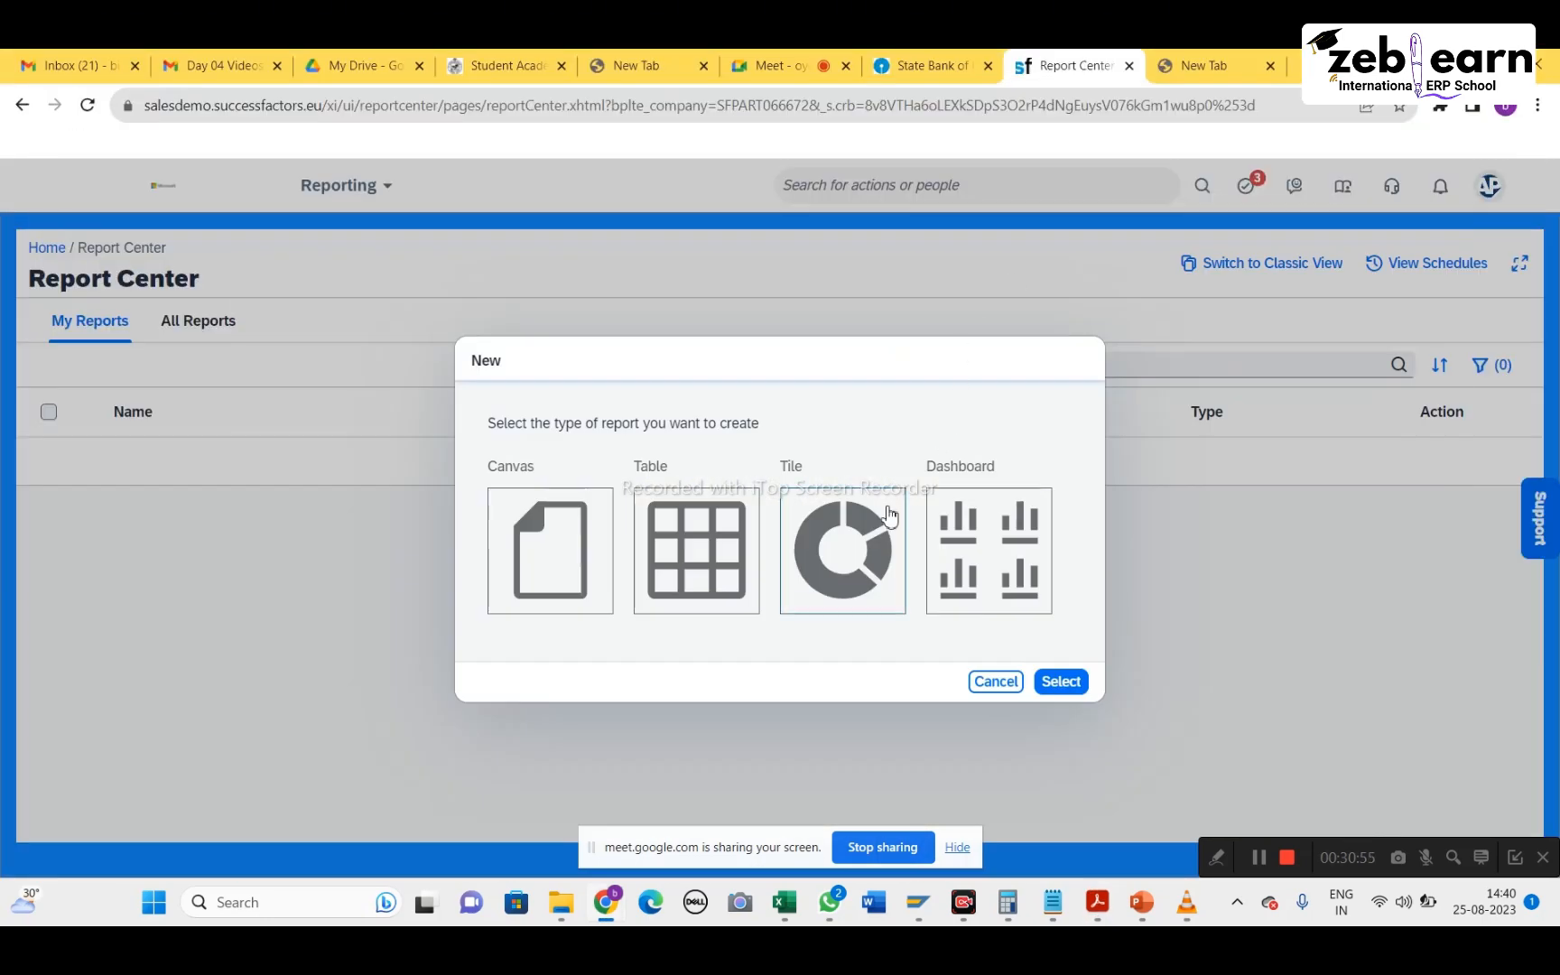
pyautogui.click(853, 544)
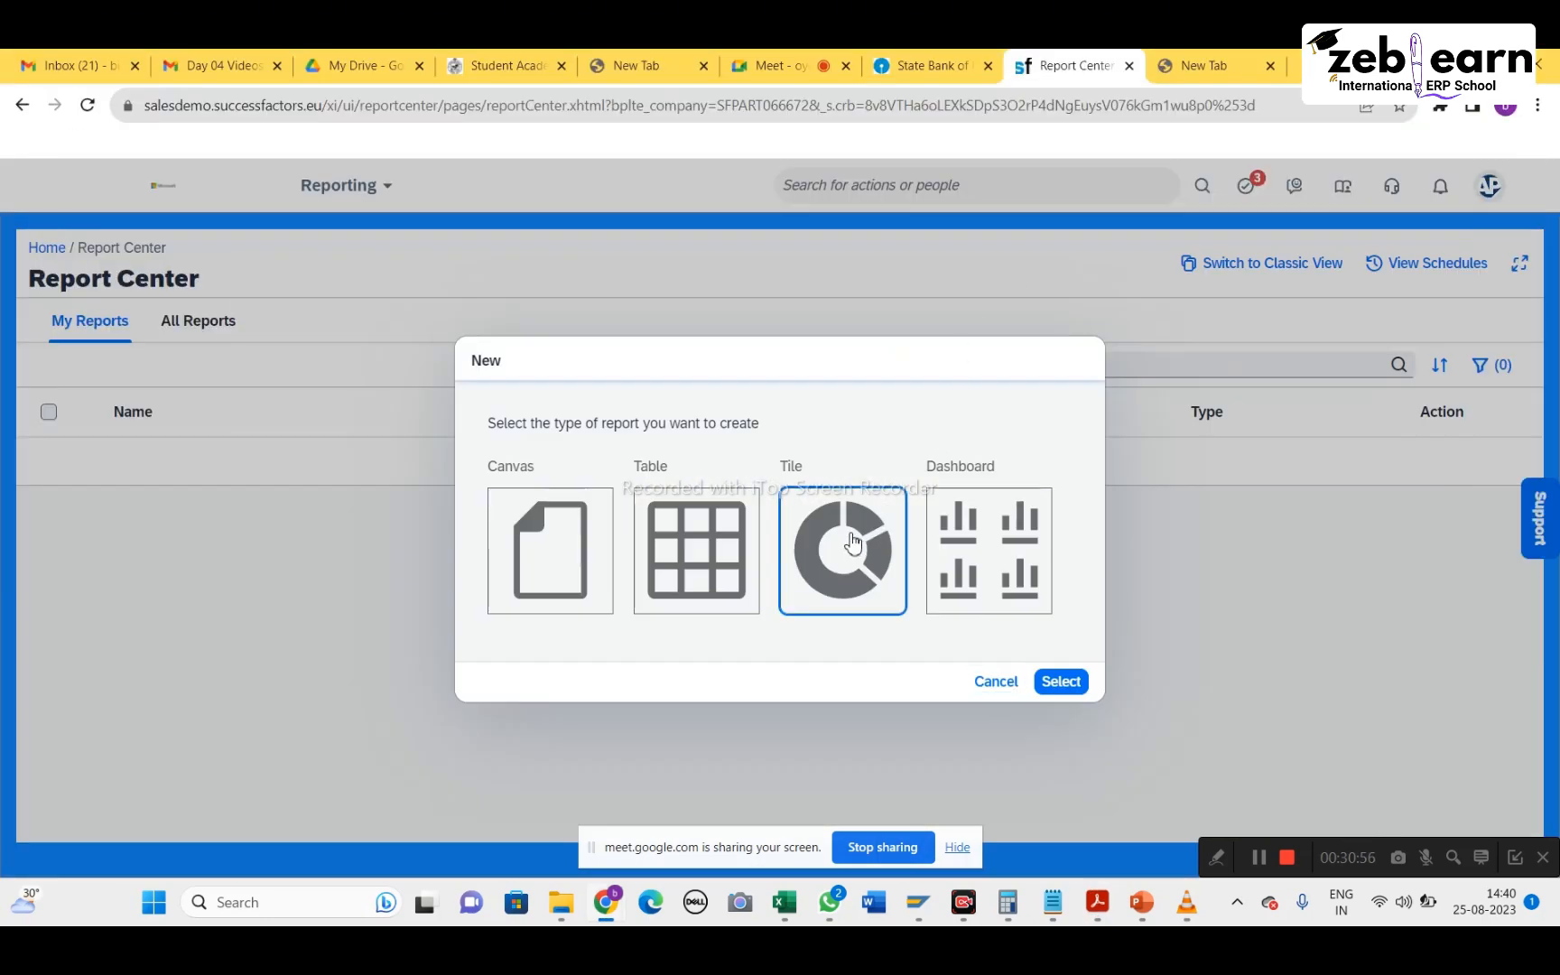
pyautogui.click(1063, 684)
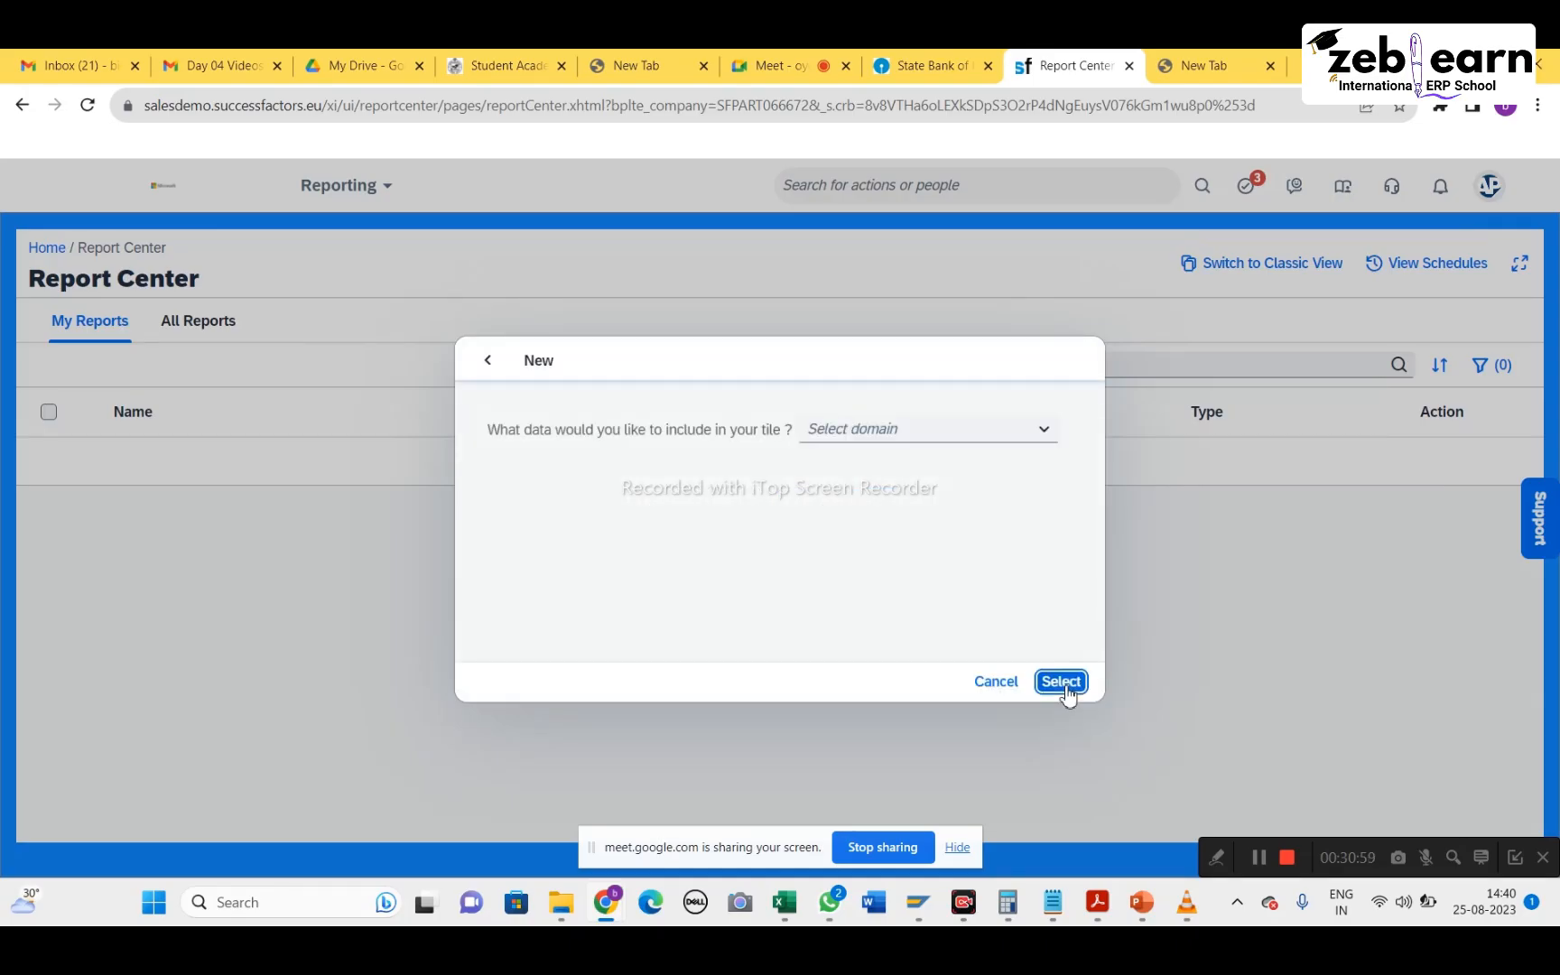
# Switch to the notes in Acrobat, circle "Job information (Date Range)" in yellow and draw two arrows pointing up to it
pyautogui.moveTo(1146, 906)
pyautogui.moveTo(1097, 901)
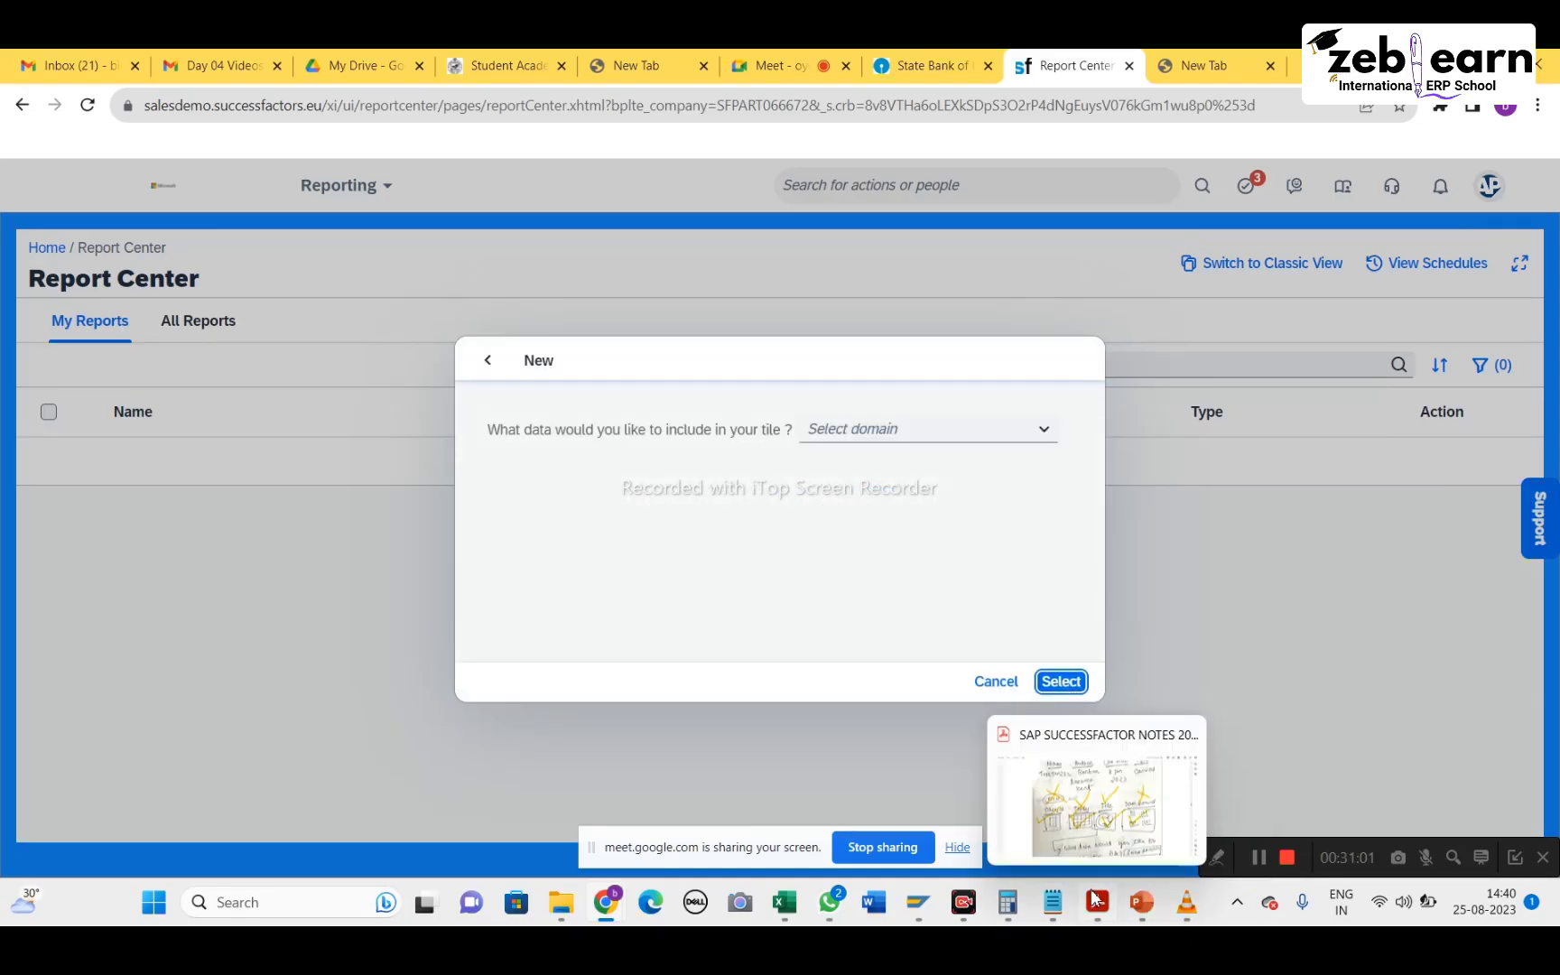
pyautogui.click(1084, 796)
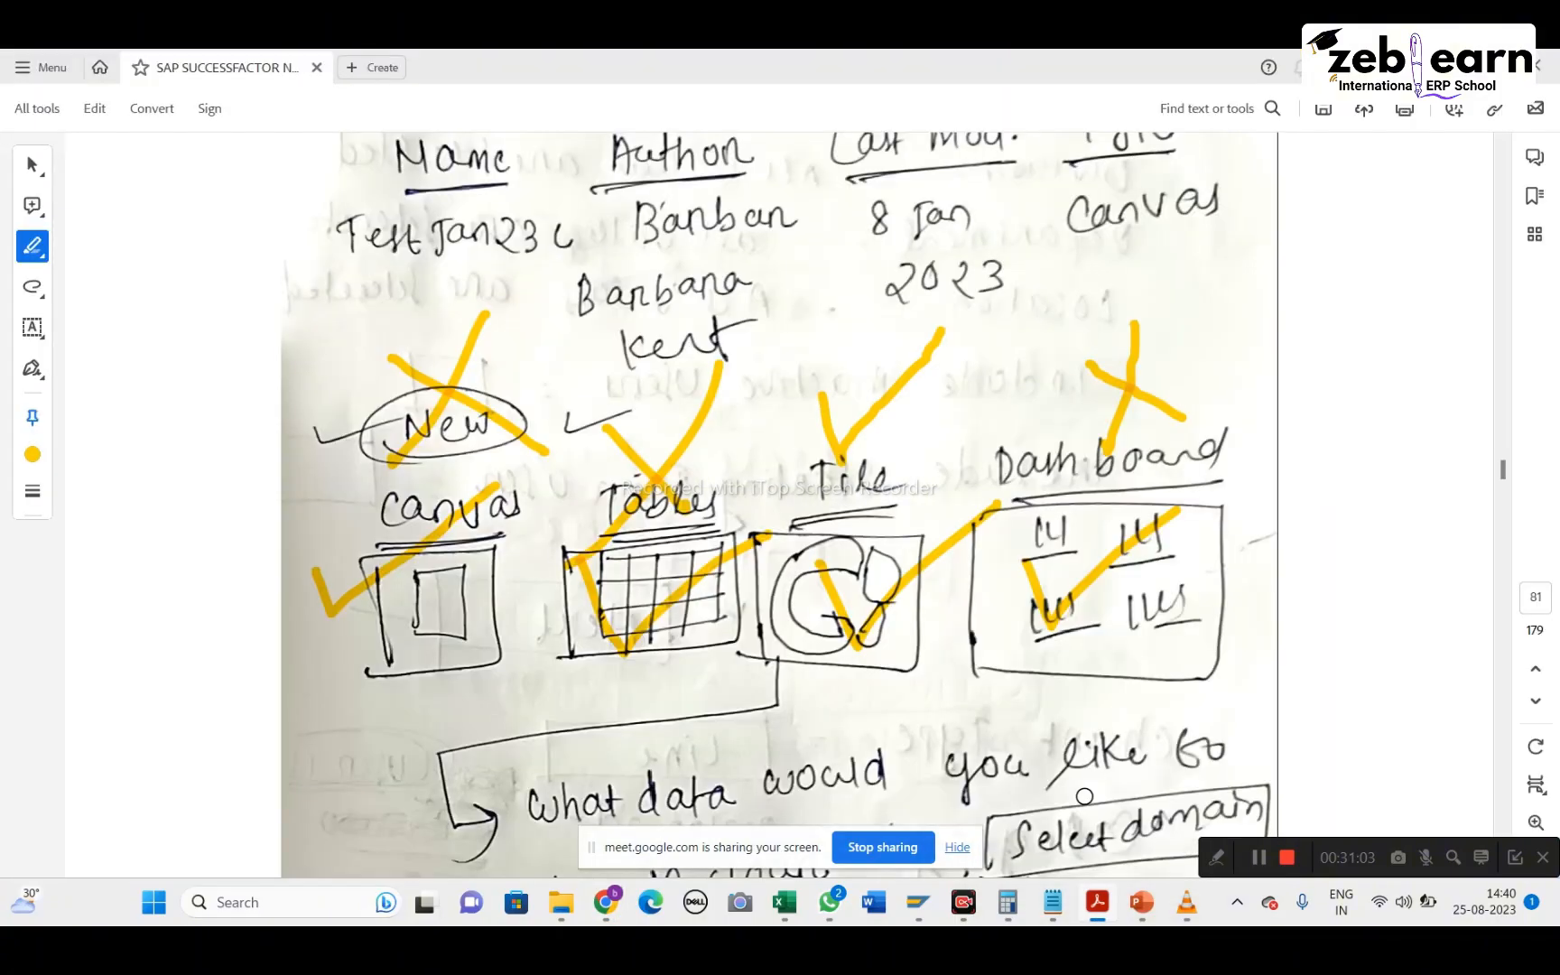
pyautogui.scroll(-5, 917, 660)
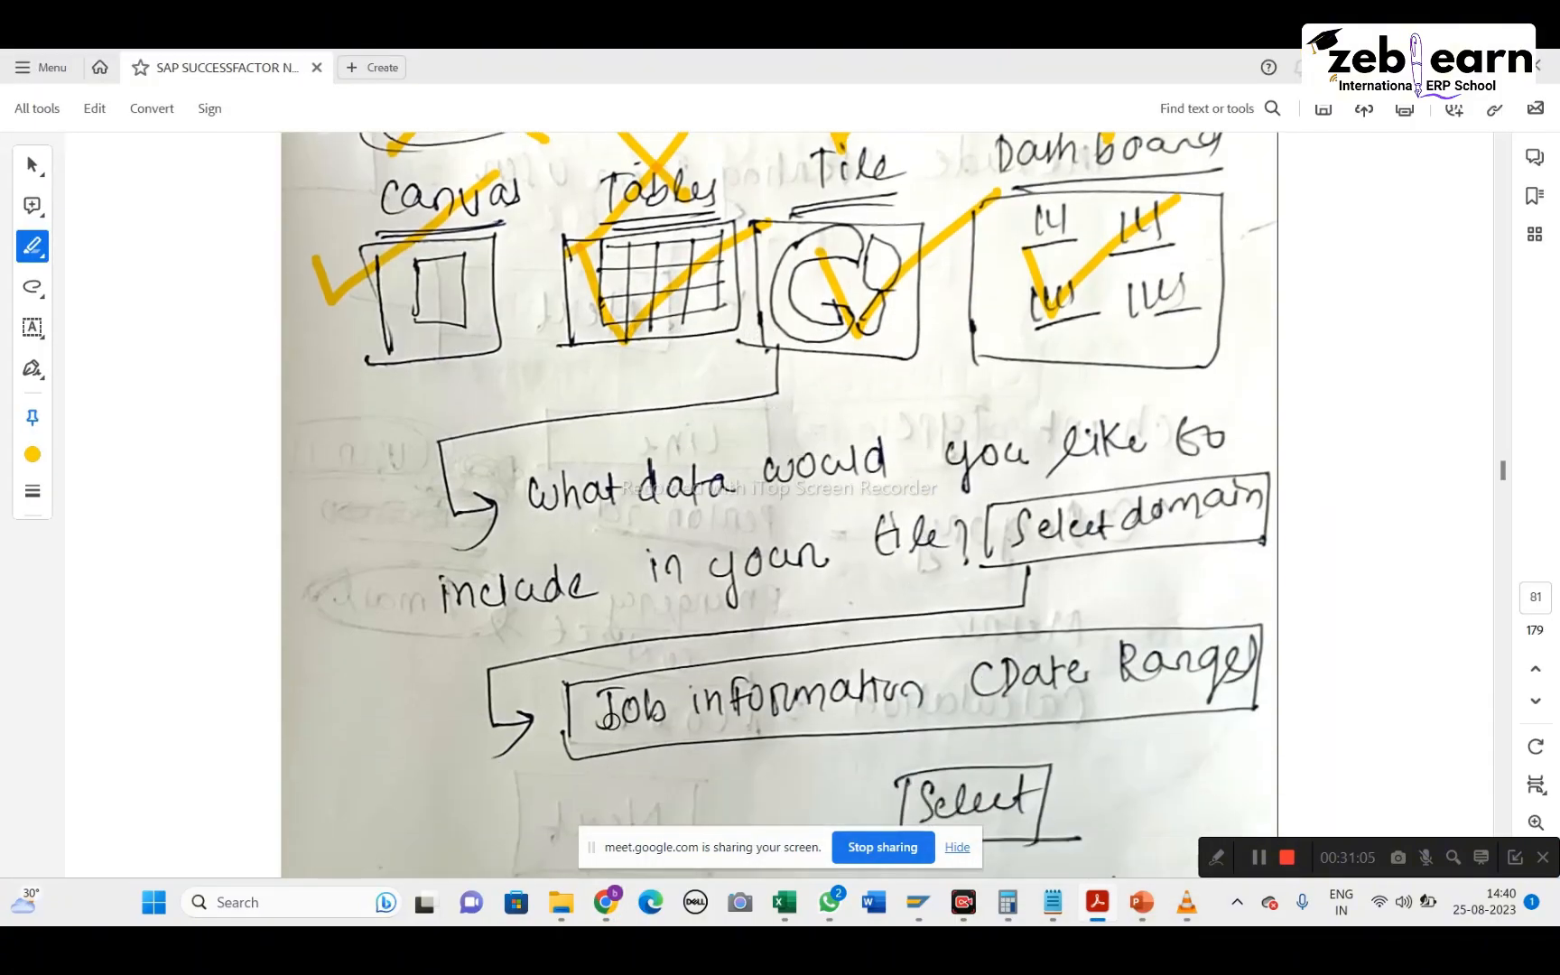
pyautogui.scroll(-1, 679, 721)
pyautogui.moveTo(616, 679)
pyautogui.mouseDown()
pyautogui.moveTo(1295, 651)
pyautogui.moveTo(751, 565)
pyautogui.moveTo(668, 662)
pyautogui.moveTo(720, 665)
pyautogui.mouseUp()
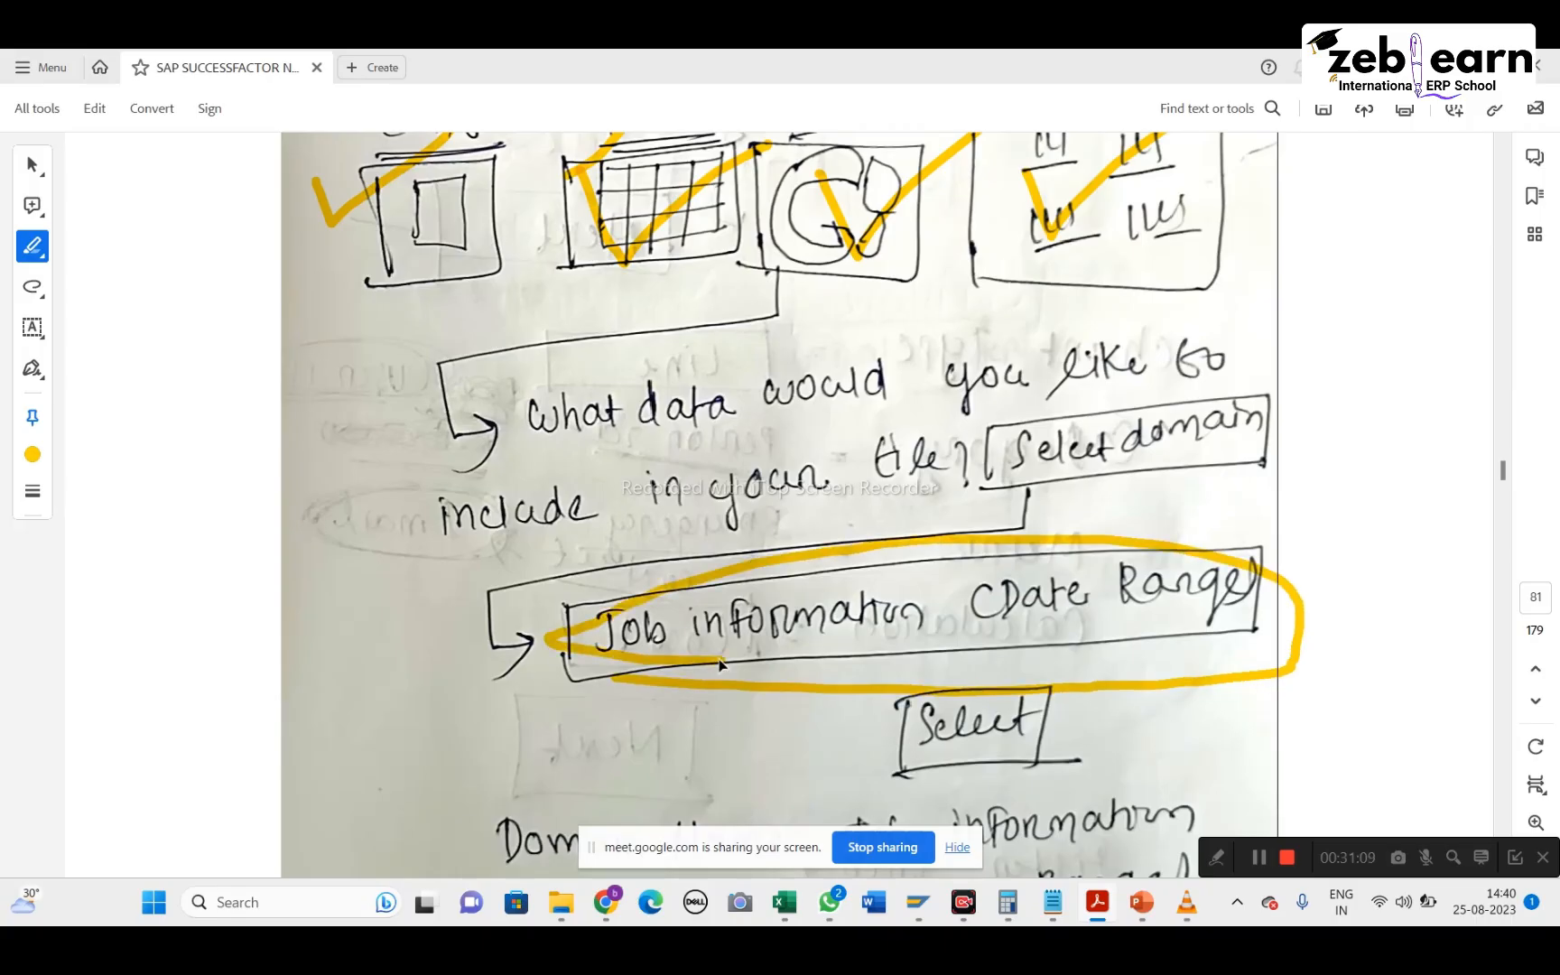
pyautogui.moveTo(699, 715)
pyautogui.mouseDown()
pyautogui.moveTo(679, 780)
pyautogui.moveTo(697, 700)
pyautogui.moveTo(756, 731)
pyautogui.mouseUp()
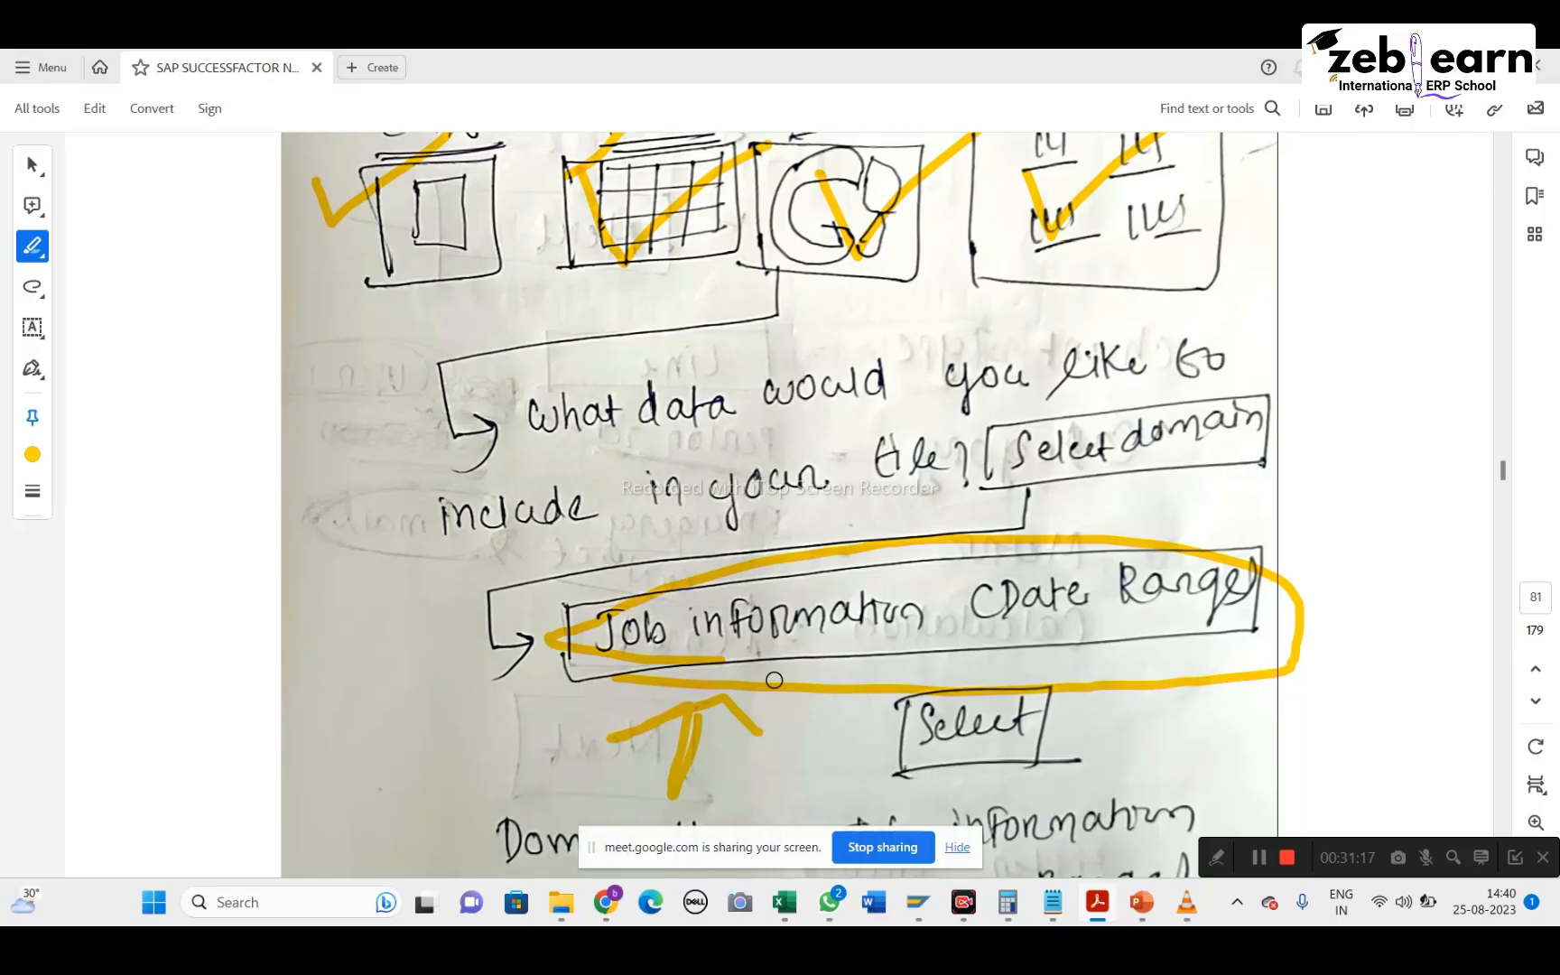
pyautogui.scroll(-2, 772, 679)
pyautogui.moveTo(817, 618)
pyautogui.mouseDown()
pyautogui.moveTo(810, 543)
pyautogui.moveTo(770, 580)
pyautogui.moveTo(812, 542)
pyautogui.moveTo(845, 572)
pyautogui.mouseUp()
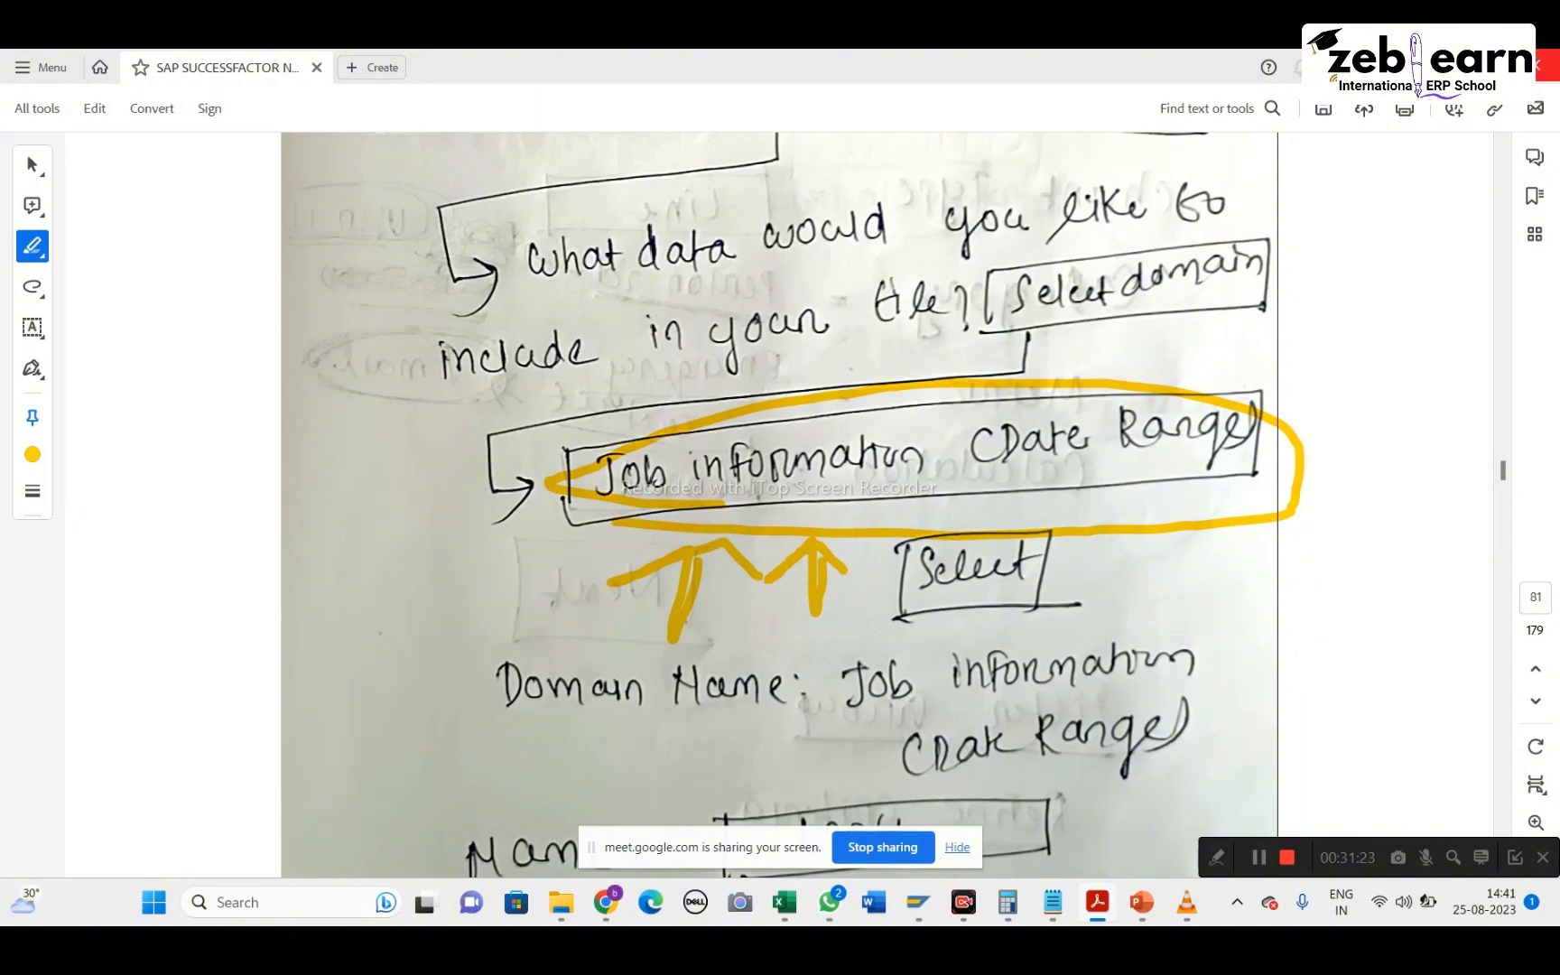
# Switch to Chrome, choose Job Information (Date Range) as the tile's domain and confirm it
pyautogui.hotkey('alt', 'Tab')
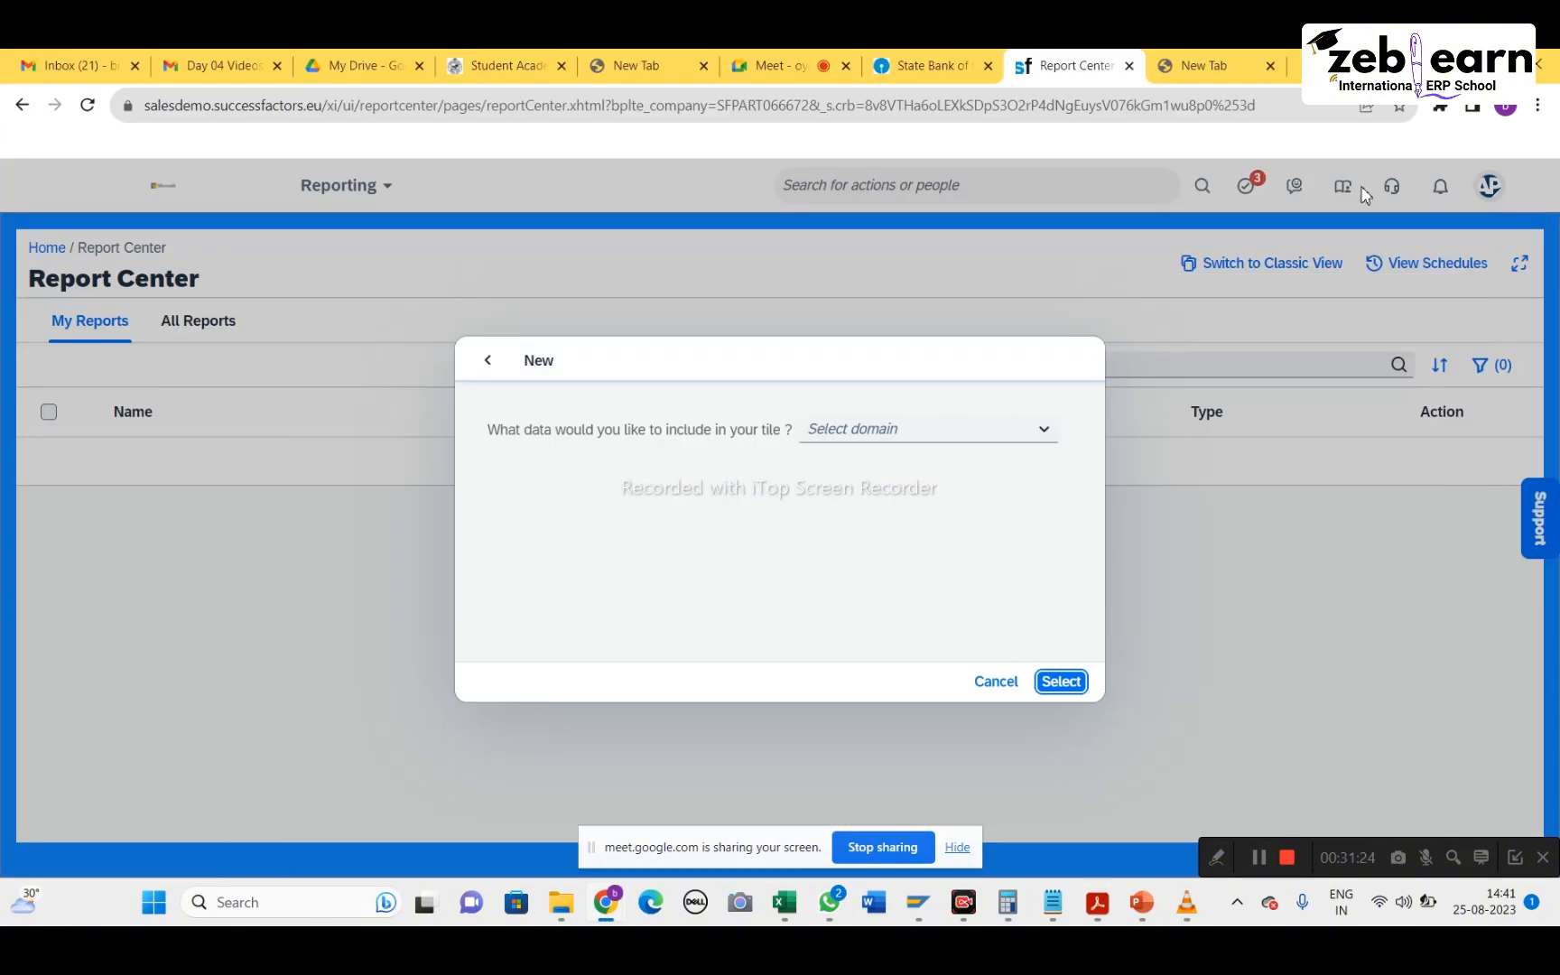
pyautogui.click(1046, 432)
pyautogui.write('Job Information (Date Range')
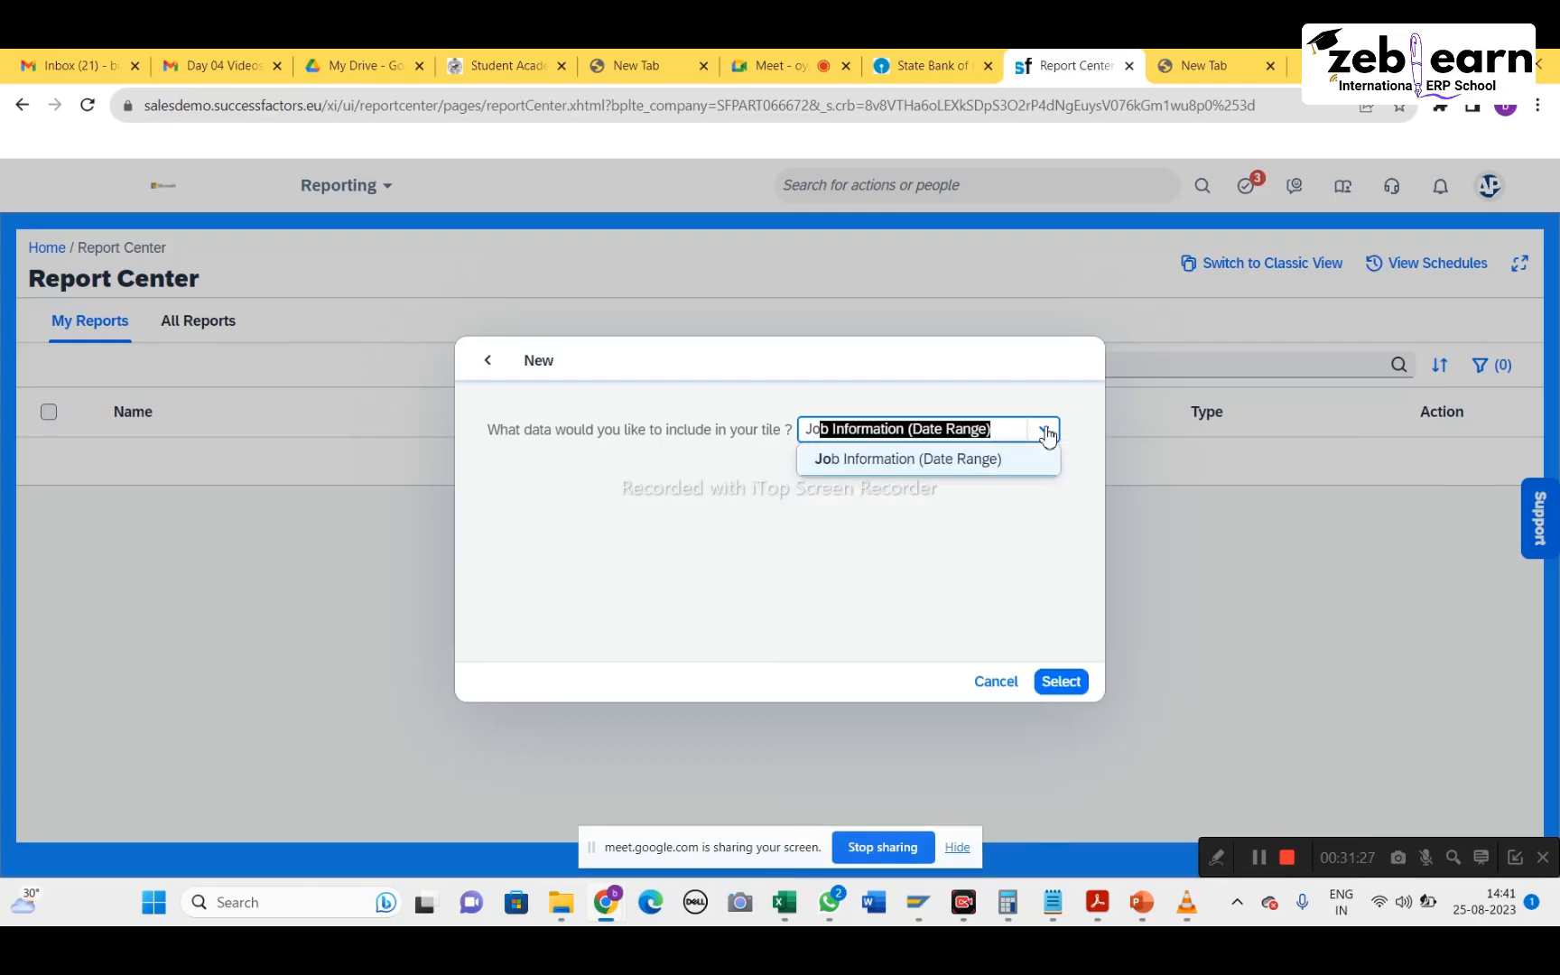
pyautogui.click(981, 474)
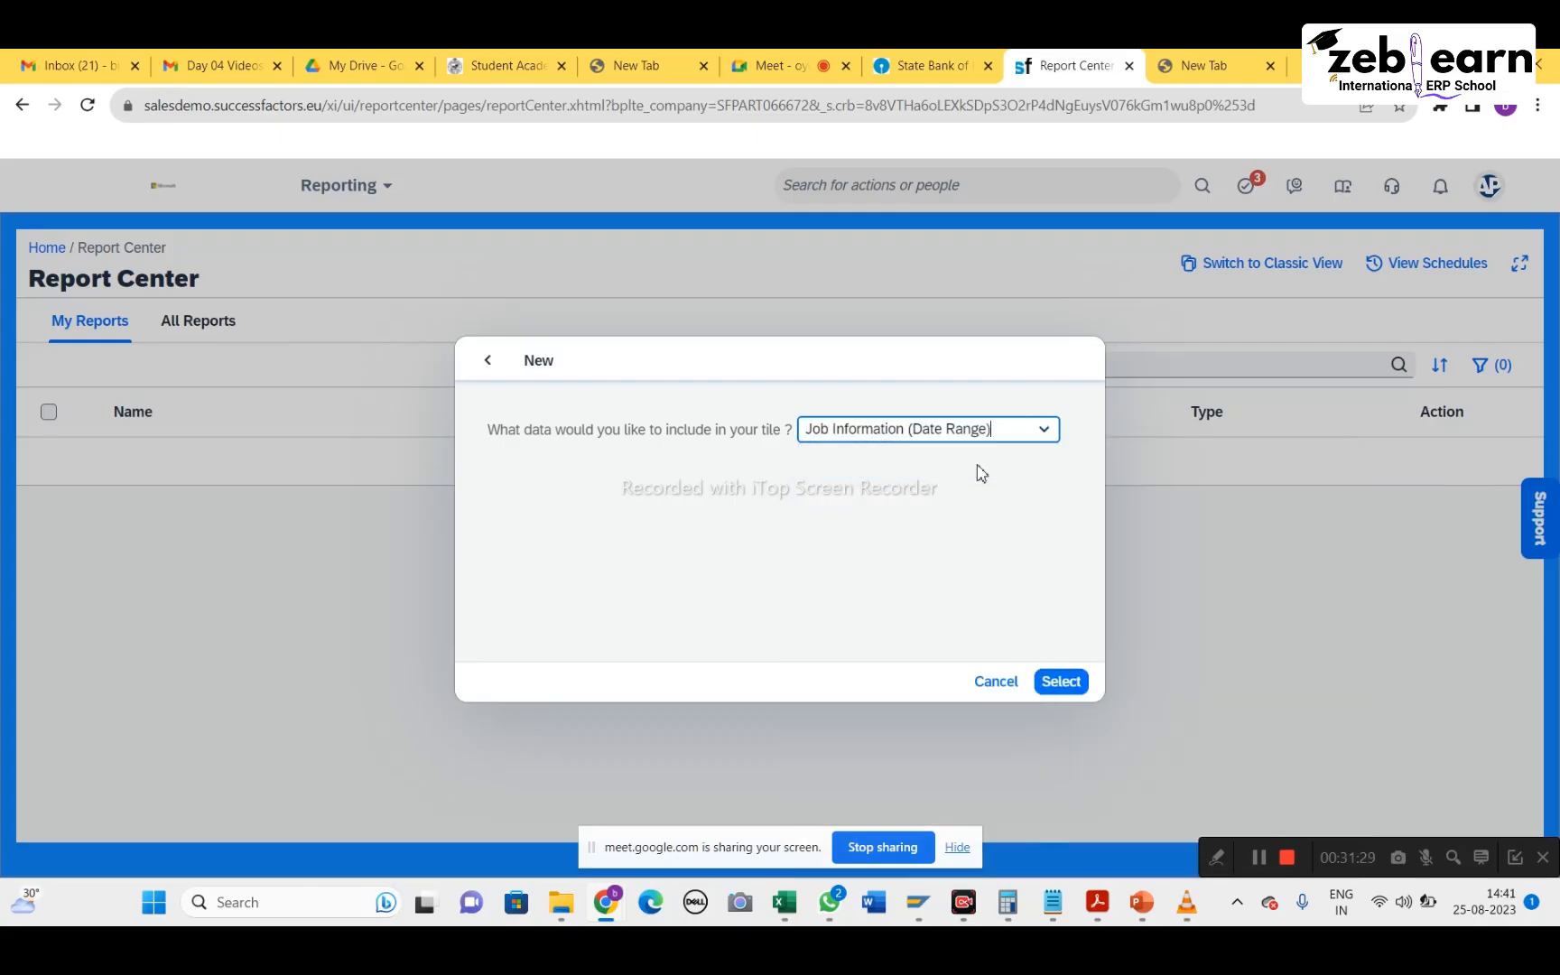
pyautogui.click(1060, 680)
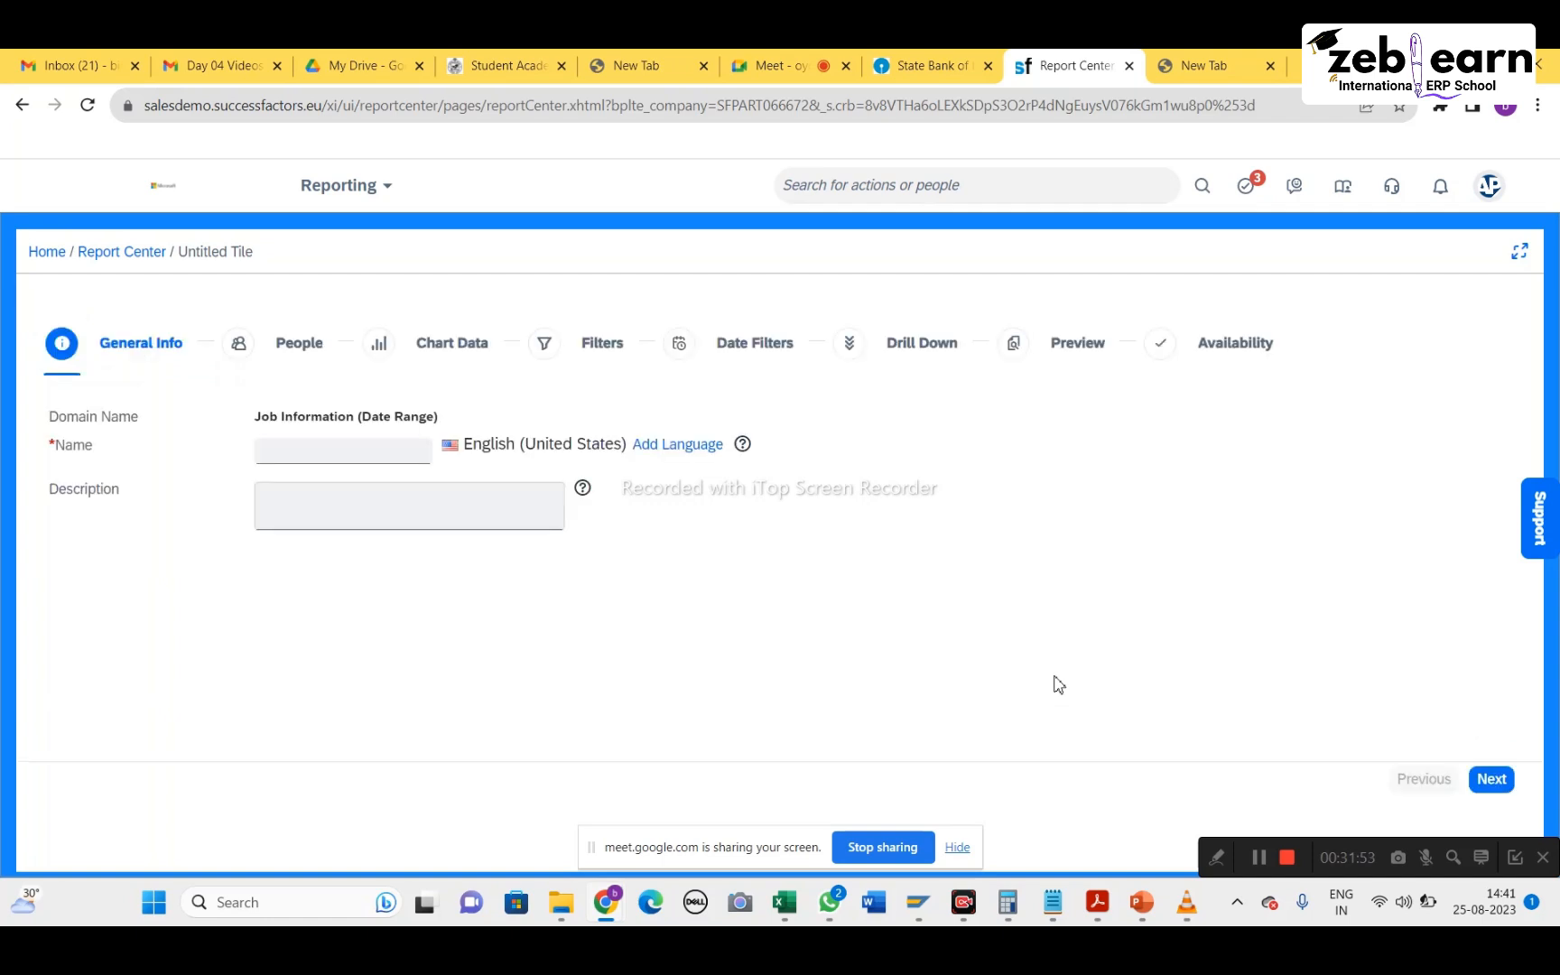
# Enter "TCS DATA" as both the name and the description in the tile's general info
pyautogui.click(356, 452)
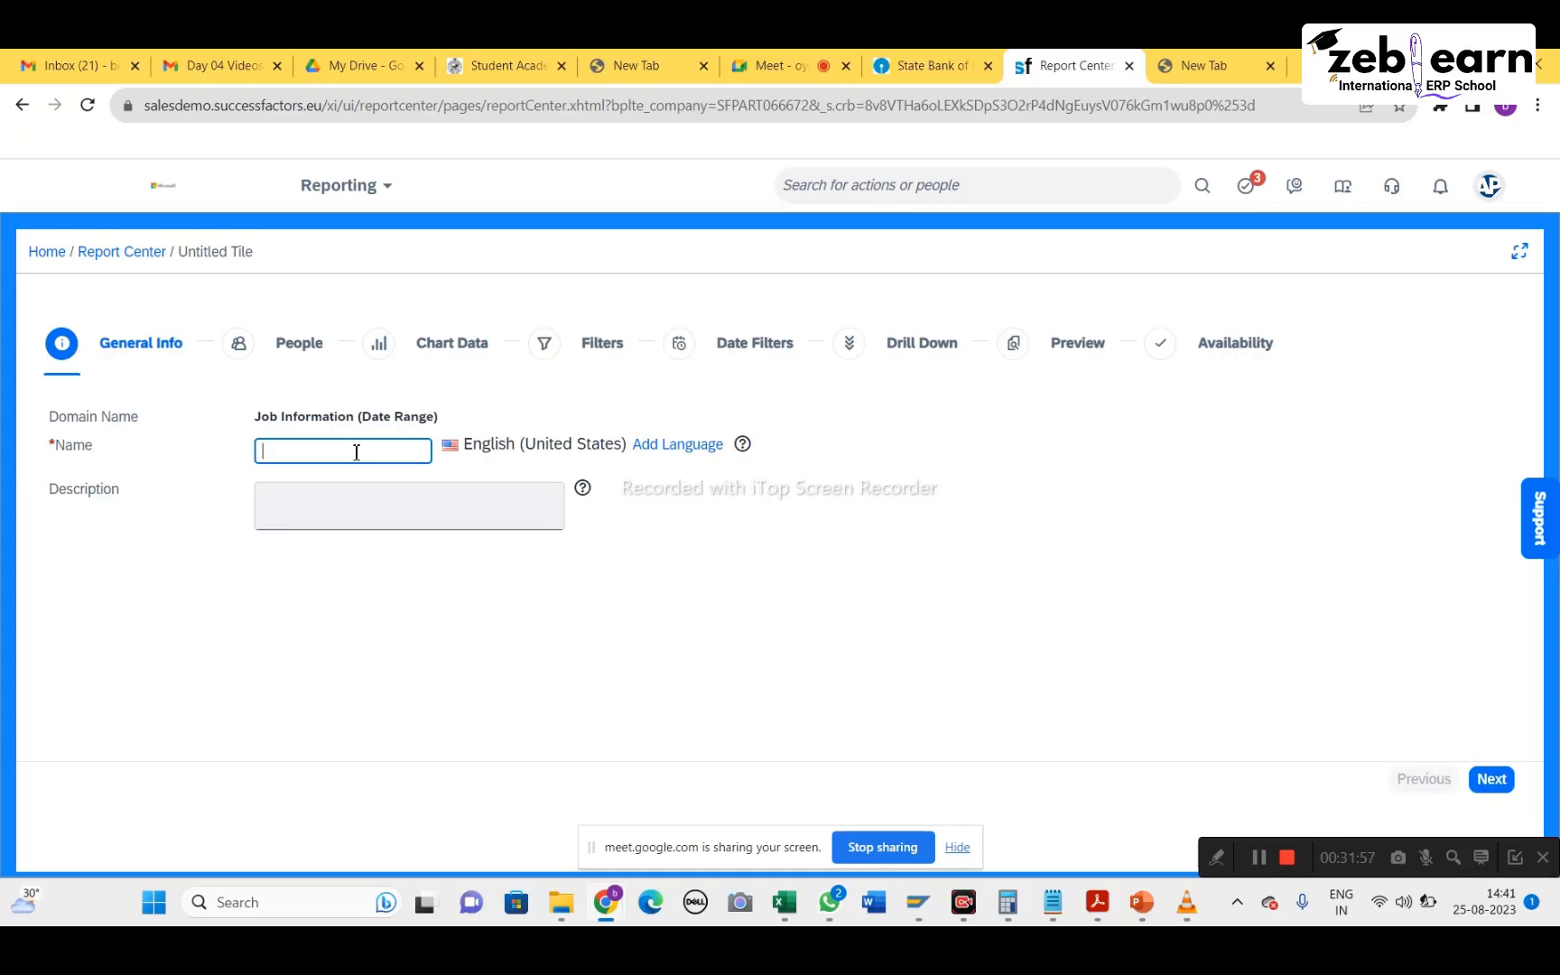
pyautogui.write('TCS DATA')
pyautogui.hotkey('ctrl', 'a')
pyautogui.hotkey('ctrl', 'c')
pyautogui.click(338, 497)
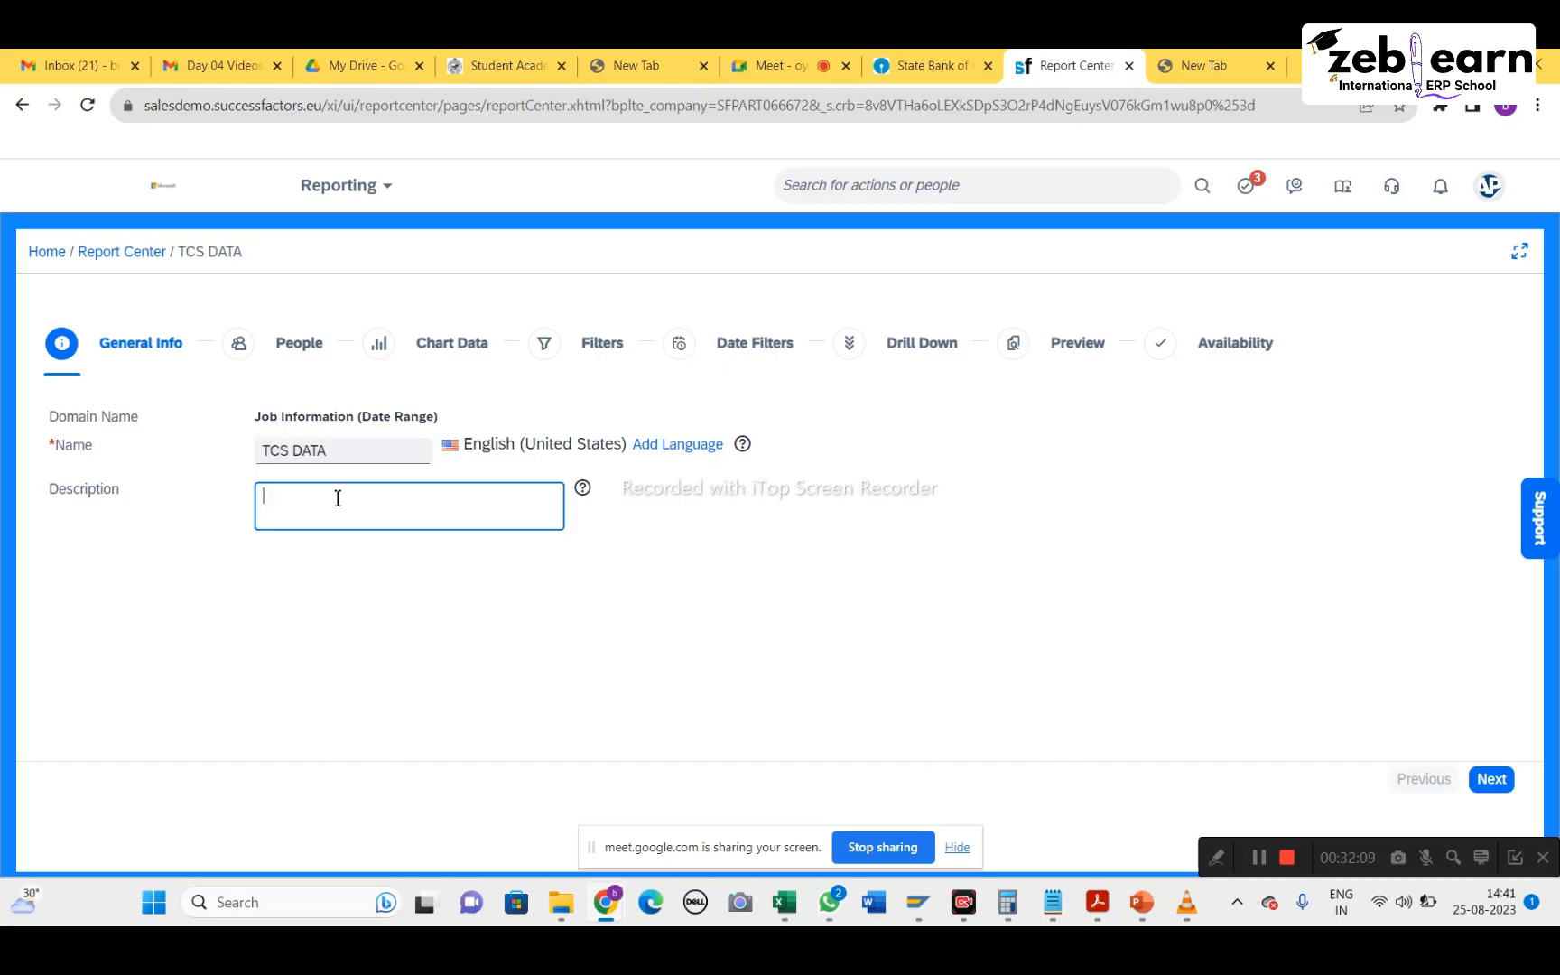
pyautogui.hotkey('ctrl', 'v')
pyautogui.moveTo(5, 892)
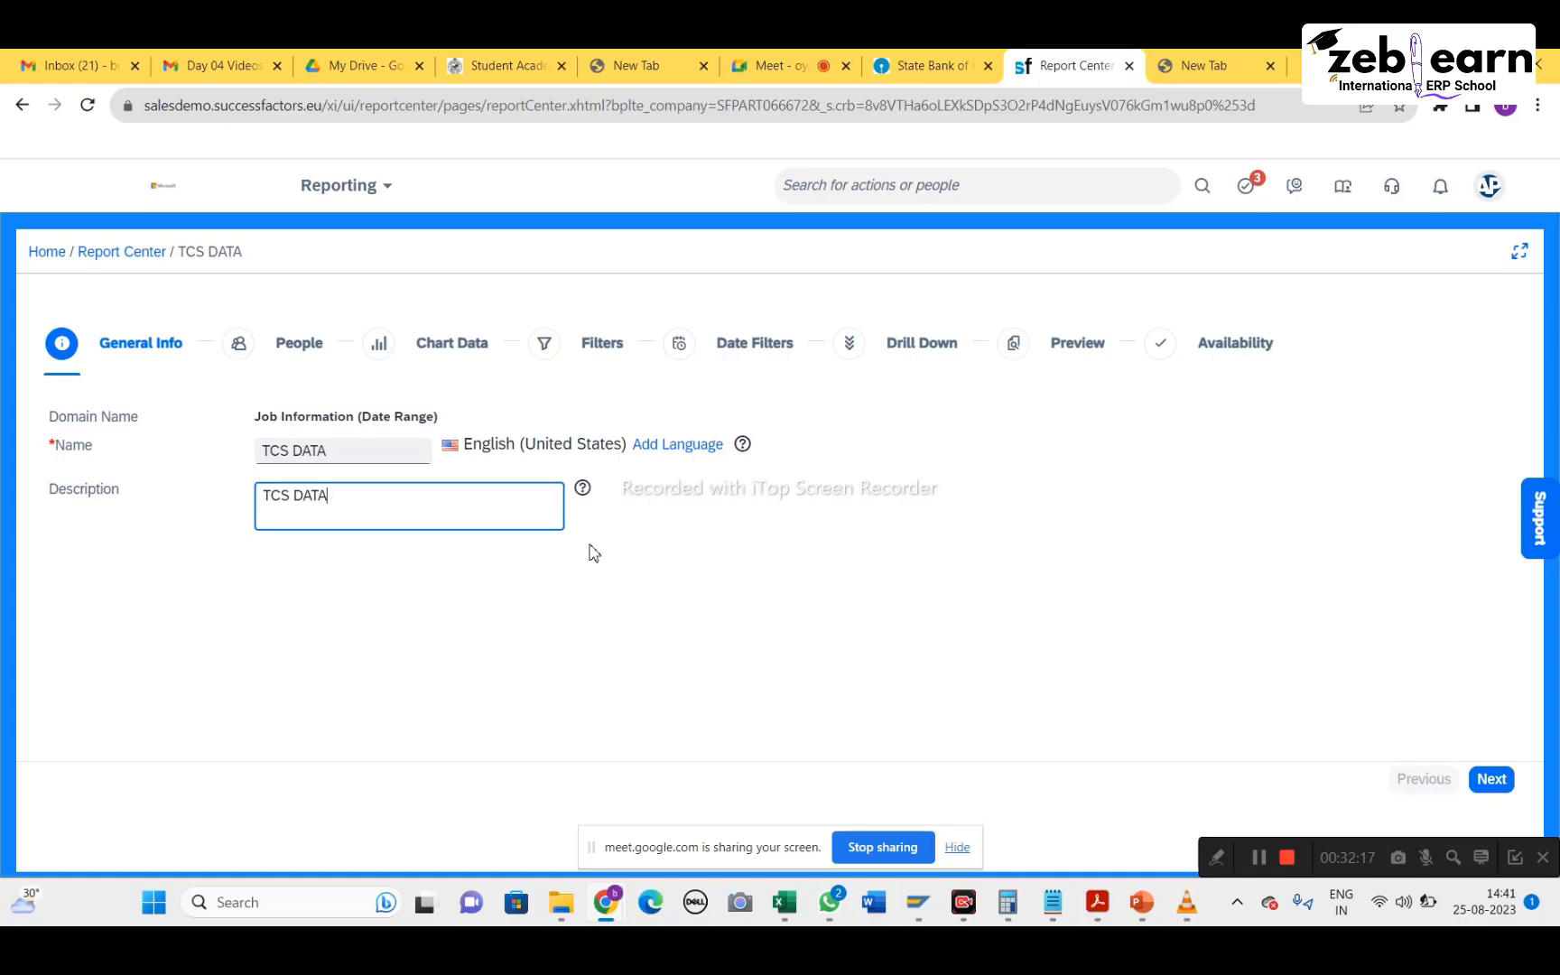
# Open the People settings of TCS DATA, set the report type to Other Filters and keep Logged In User as the starting point
pyautogui.click(238, 343)
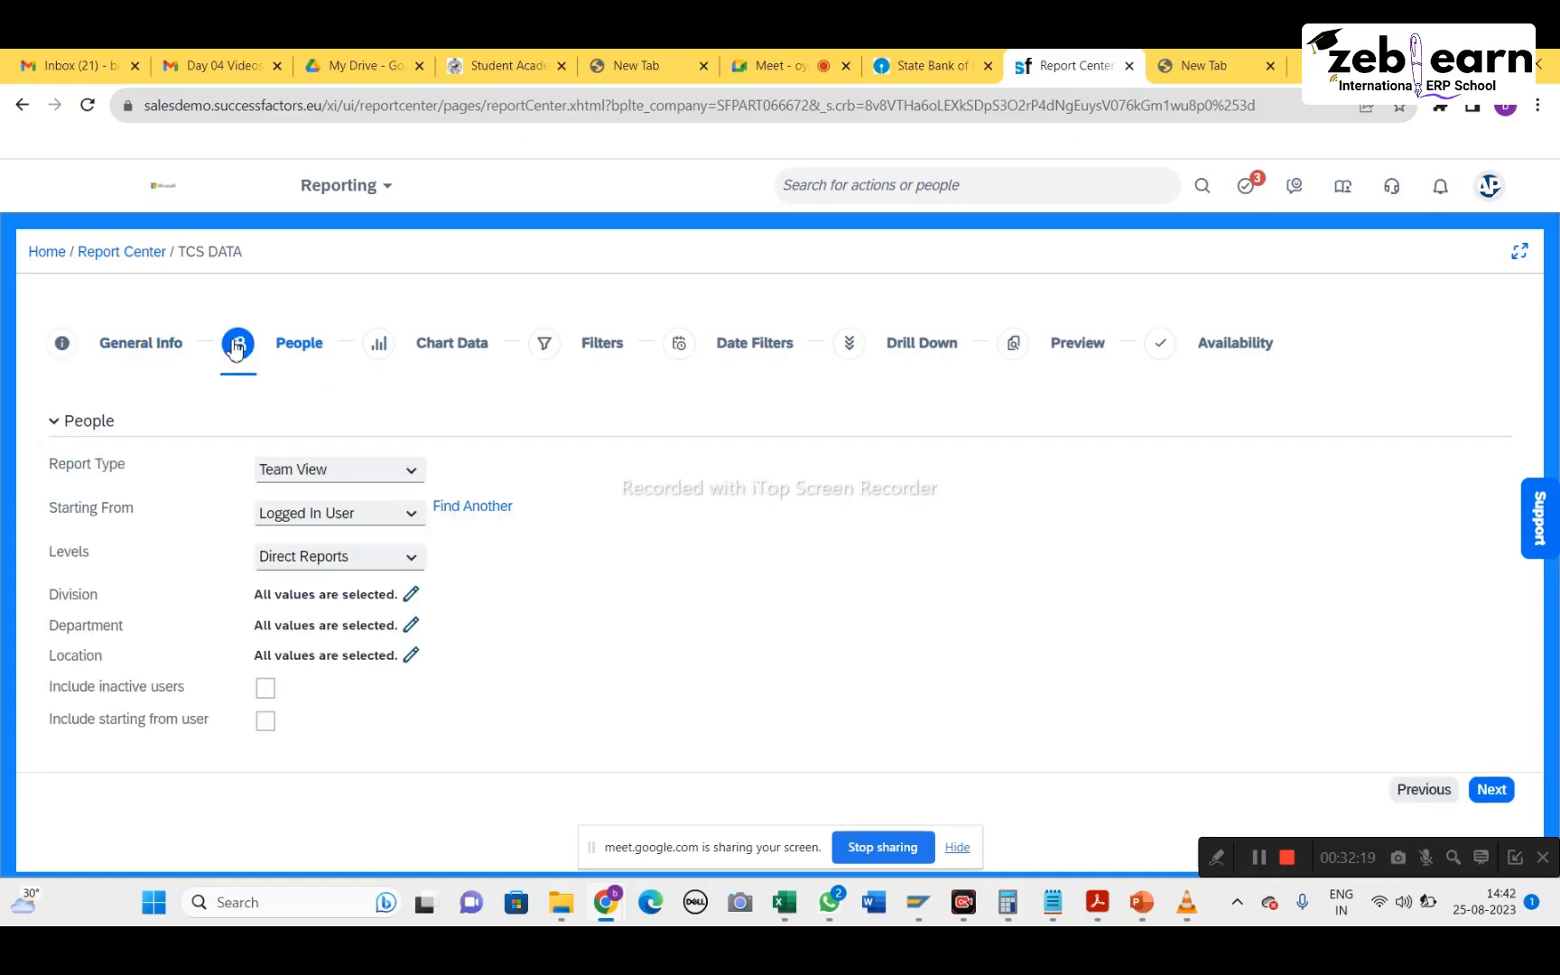
pyautogui.click(411, 471)
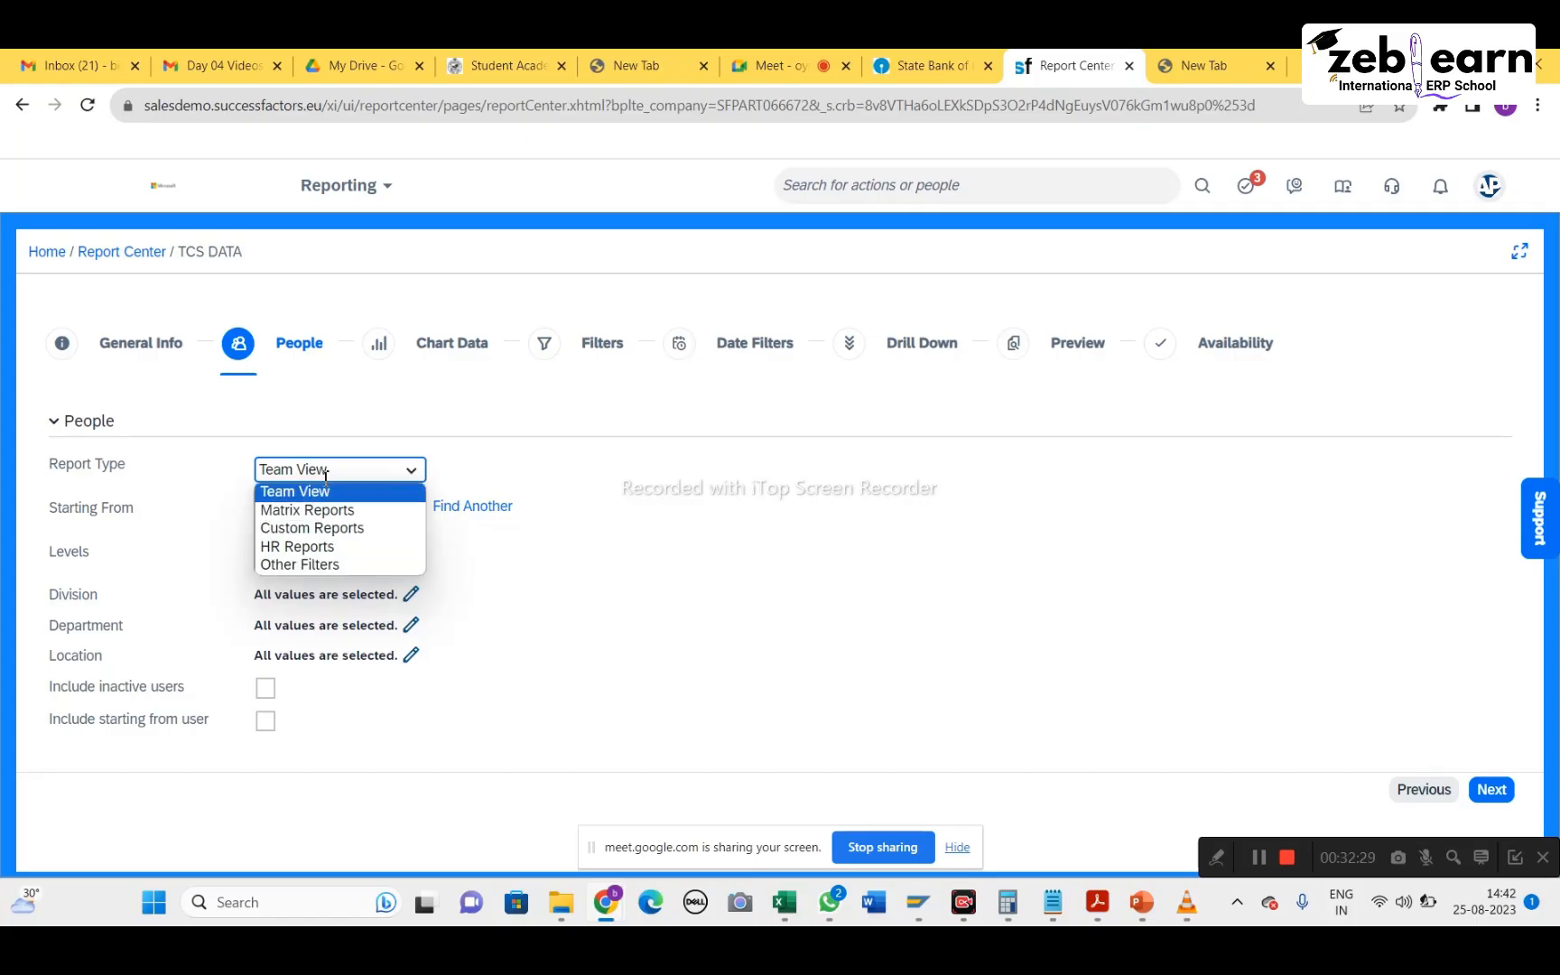
pyautogui.click(308, 566)
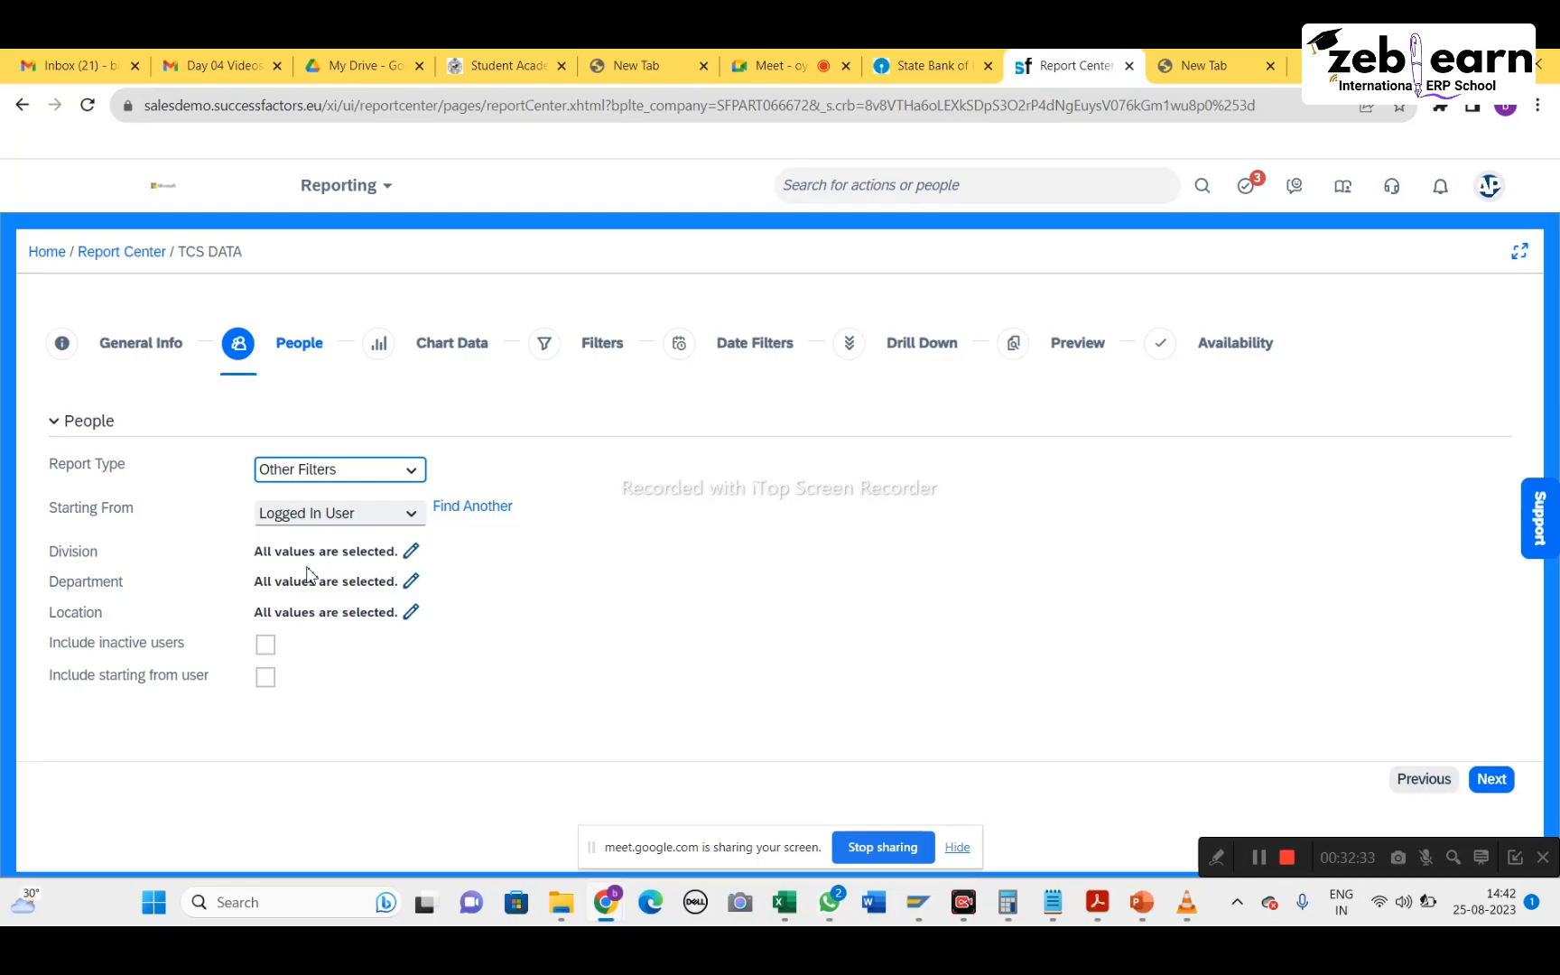
pyautogui.click(412, 513)
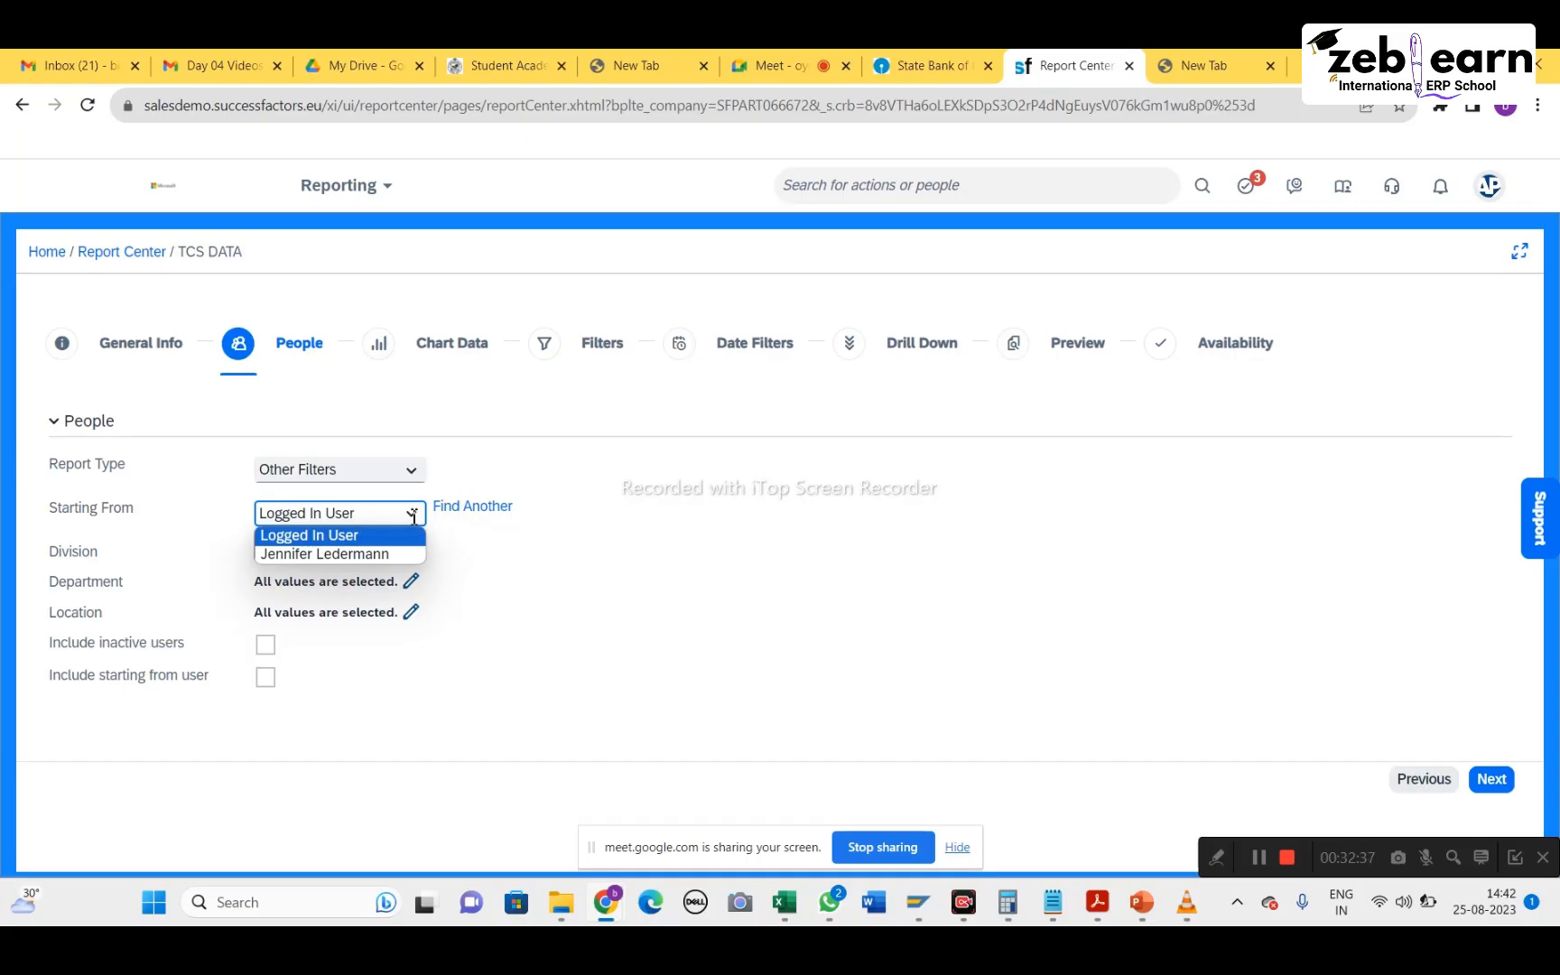
pyautogui.click(330, 538)
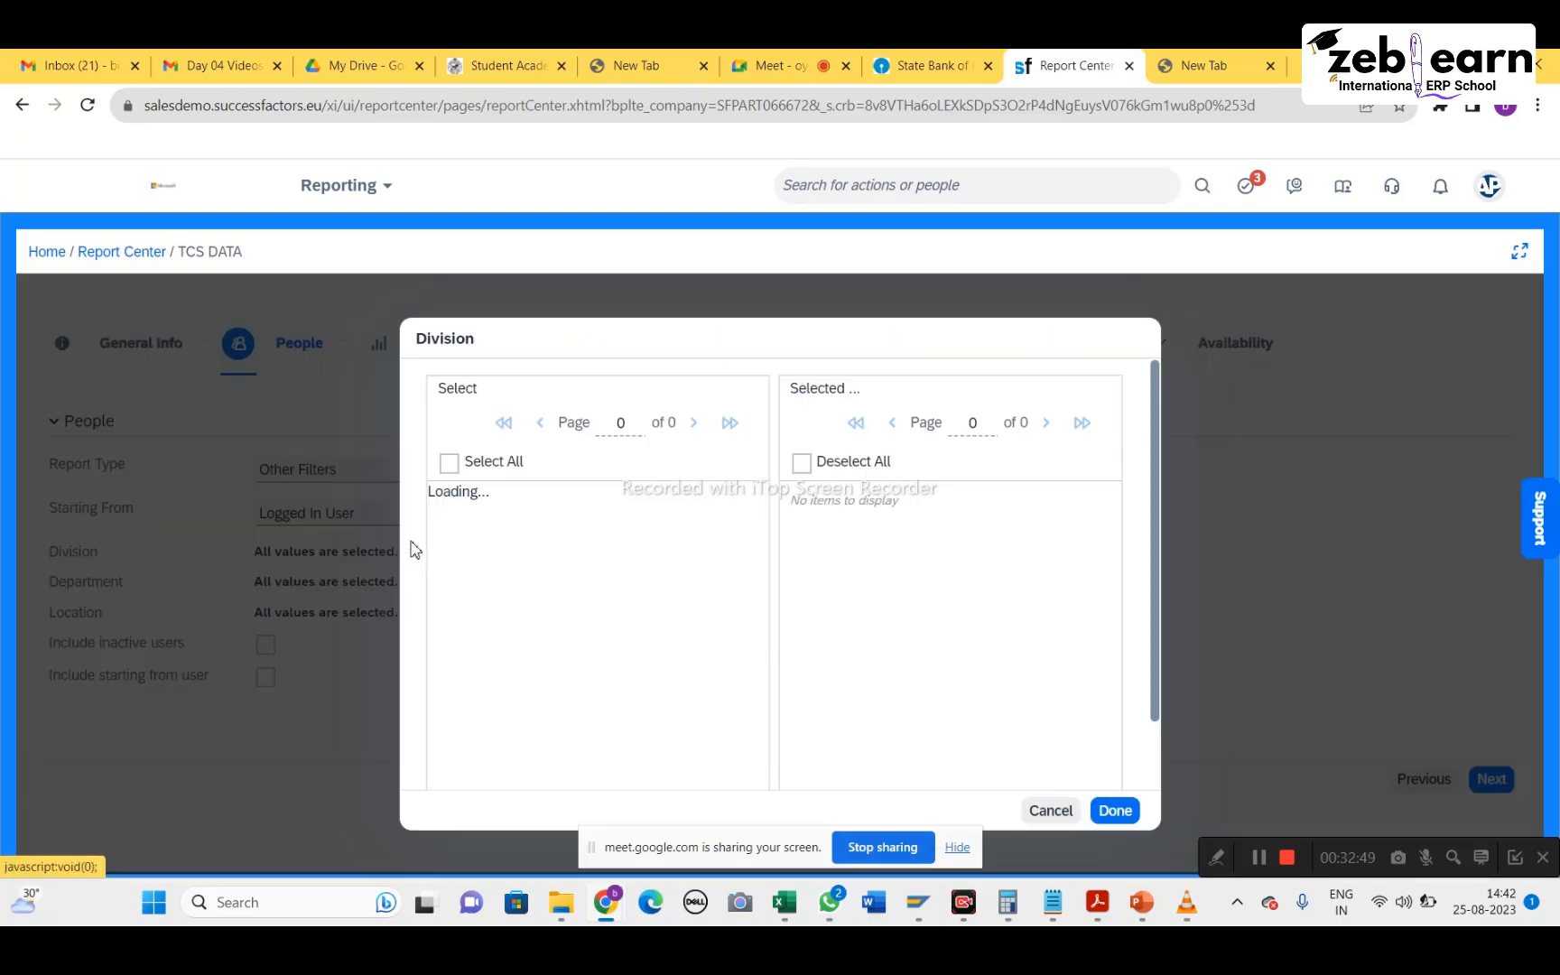
# Clear and reselect all Division values, confirm them, and confirm the Department filter with all values selected
pyautogui.click(411, 550)
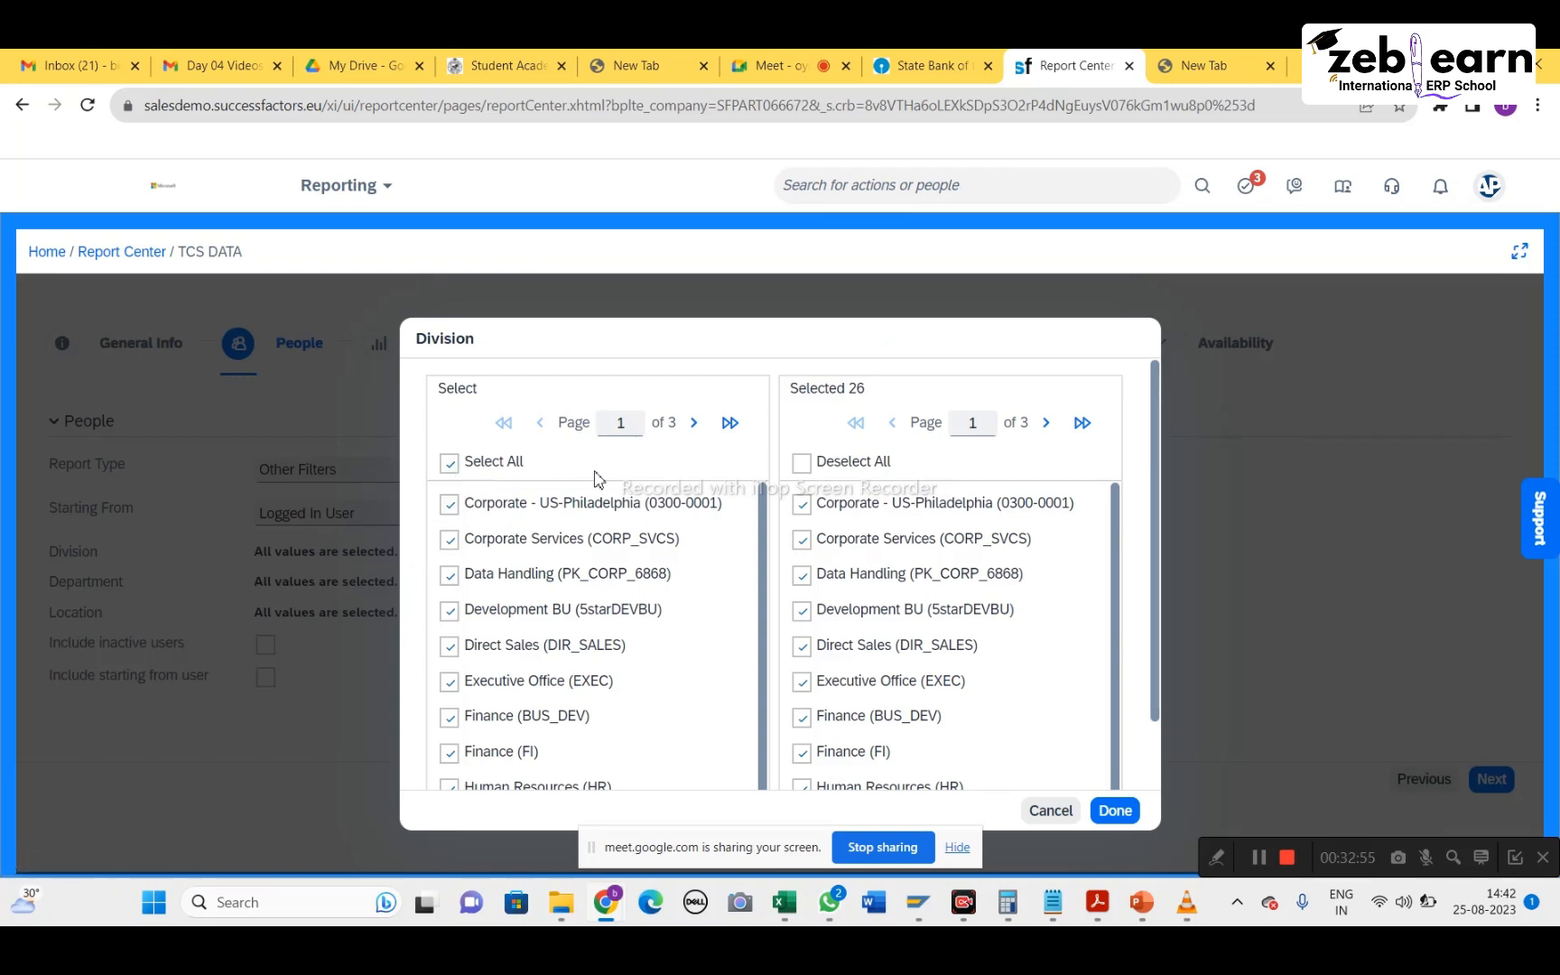
pyautogui.click(803, 464)
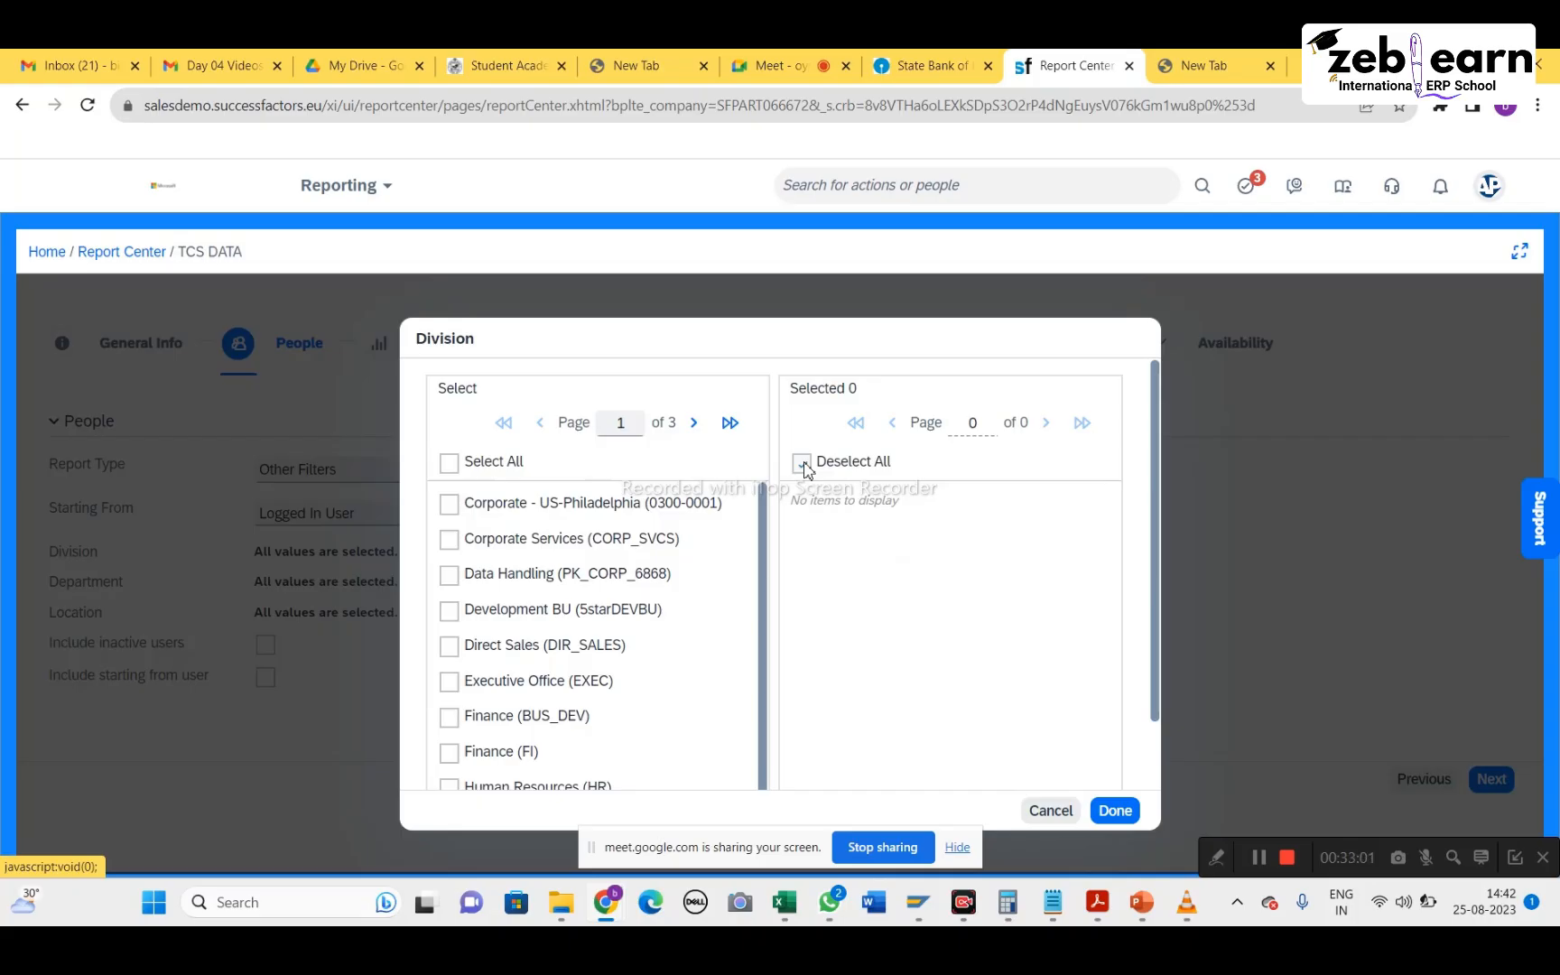
pyautogui.click(449, 539)
pyautogui.click(450, 463)
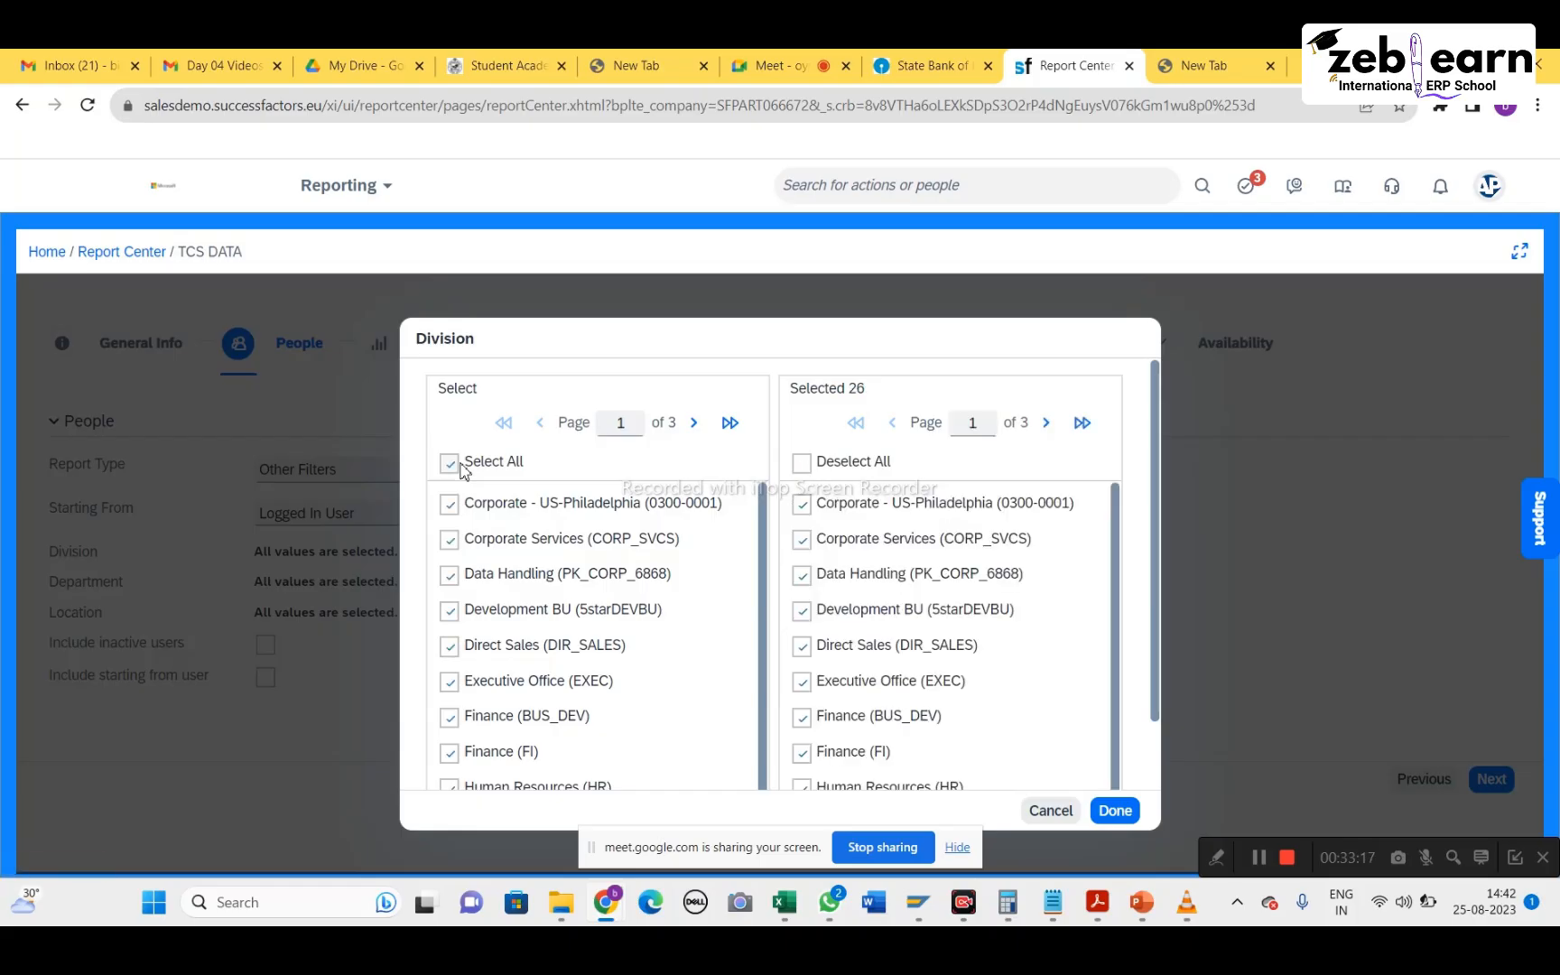
pyautogui.click(1115, 810)
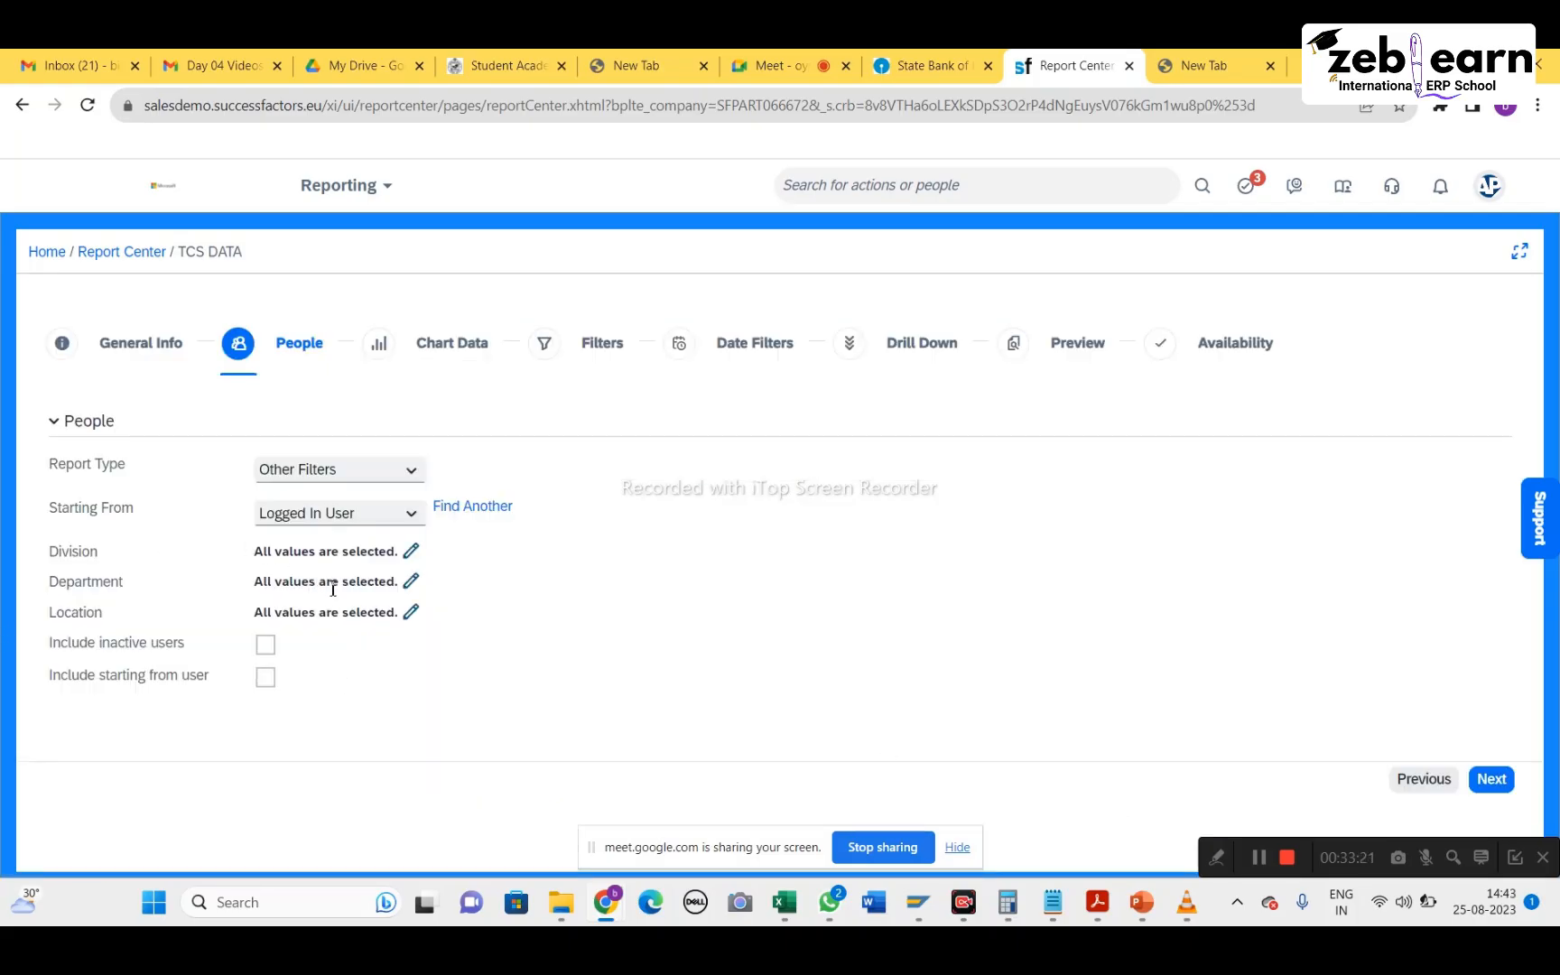
pyautogui.click(410, 581)
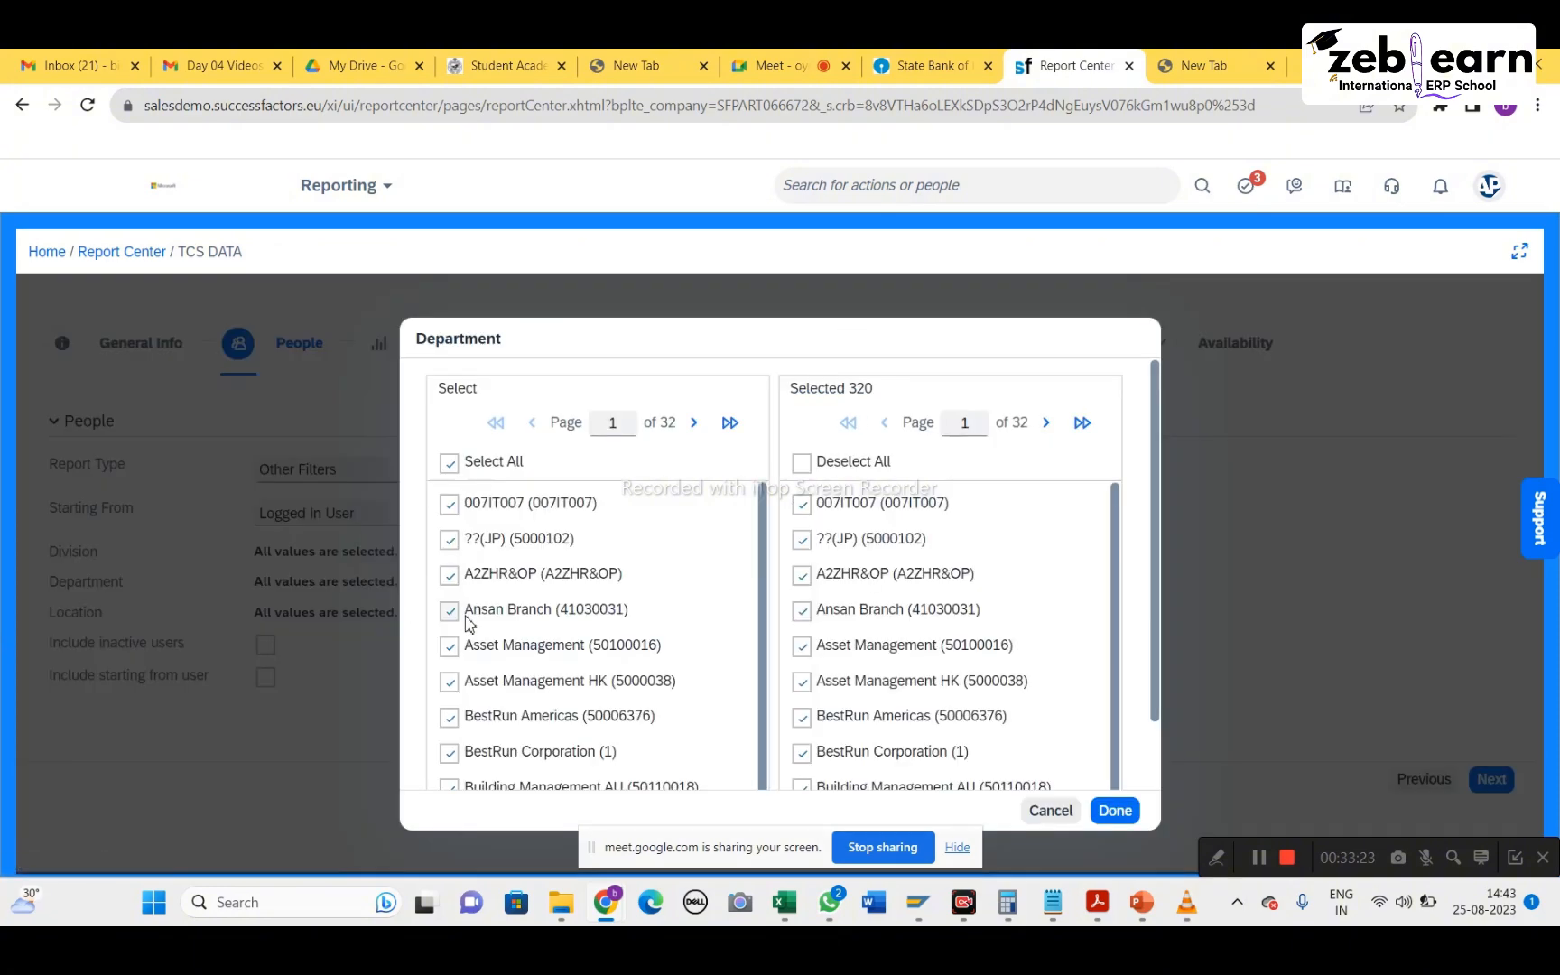
pyautogui.click(1116, 810)
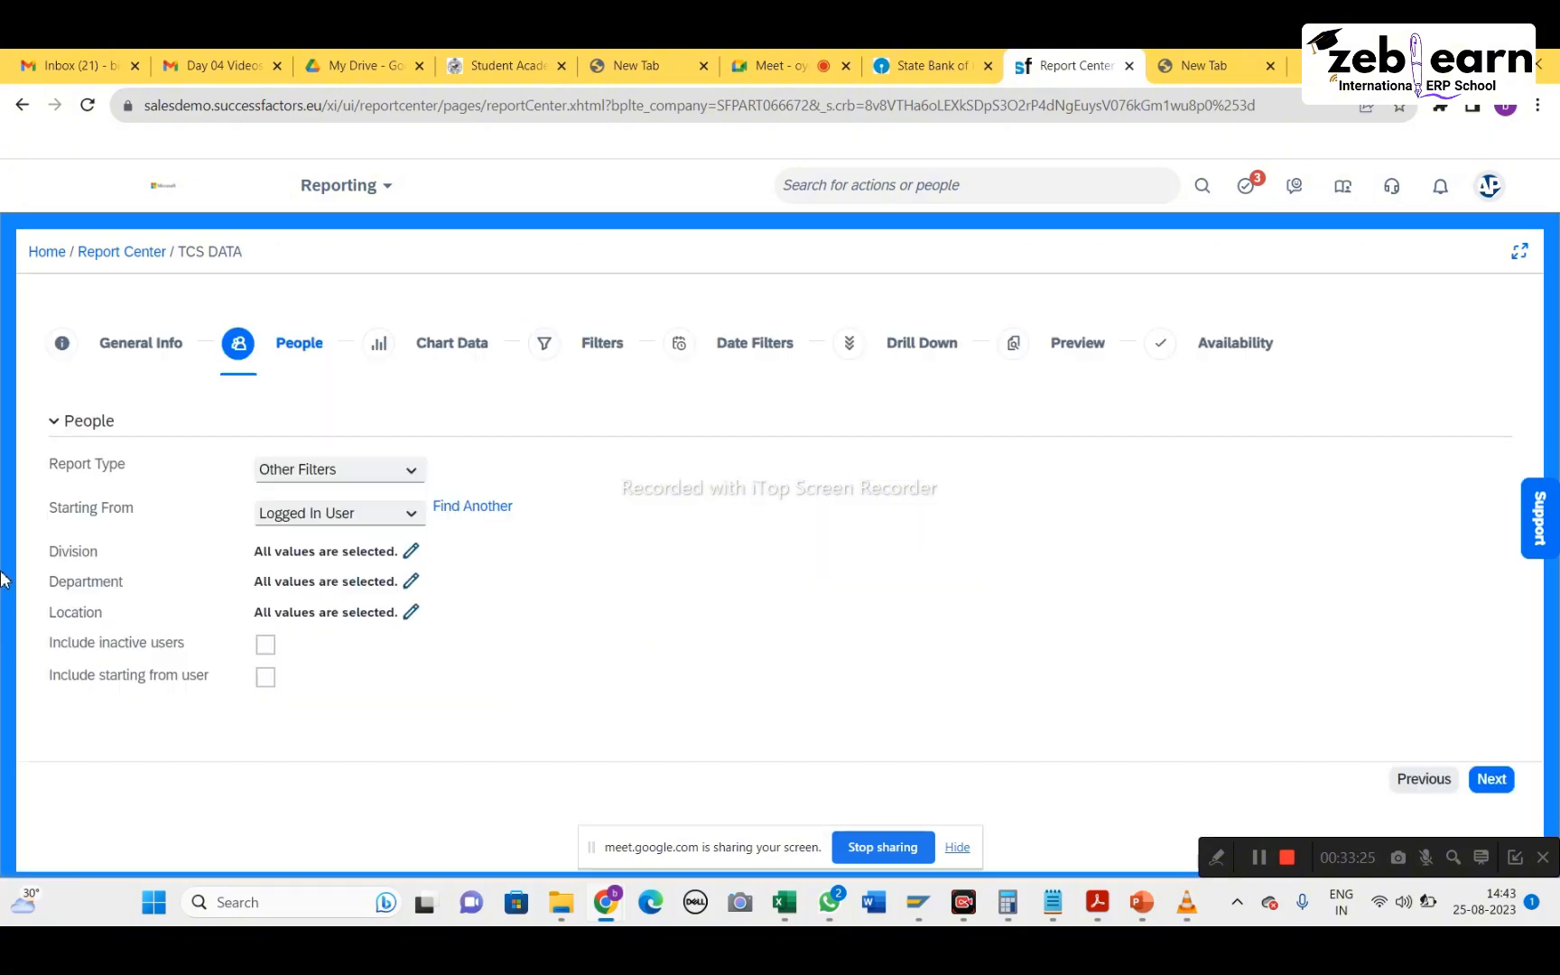
# Try limiting the Location filter to Bangalore (6200-0001), clear it, reselect all locations and confirm
pyautogui.click(411, 612)
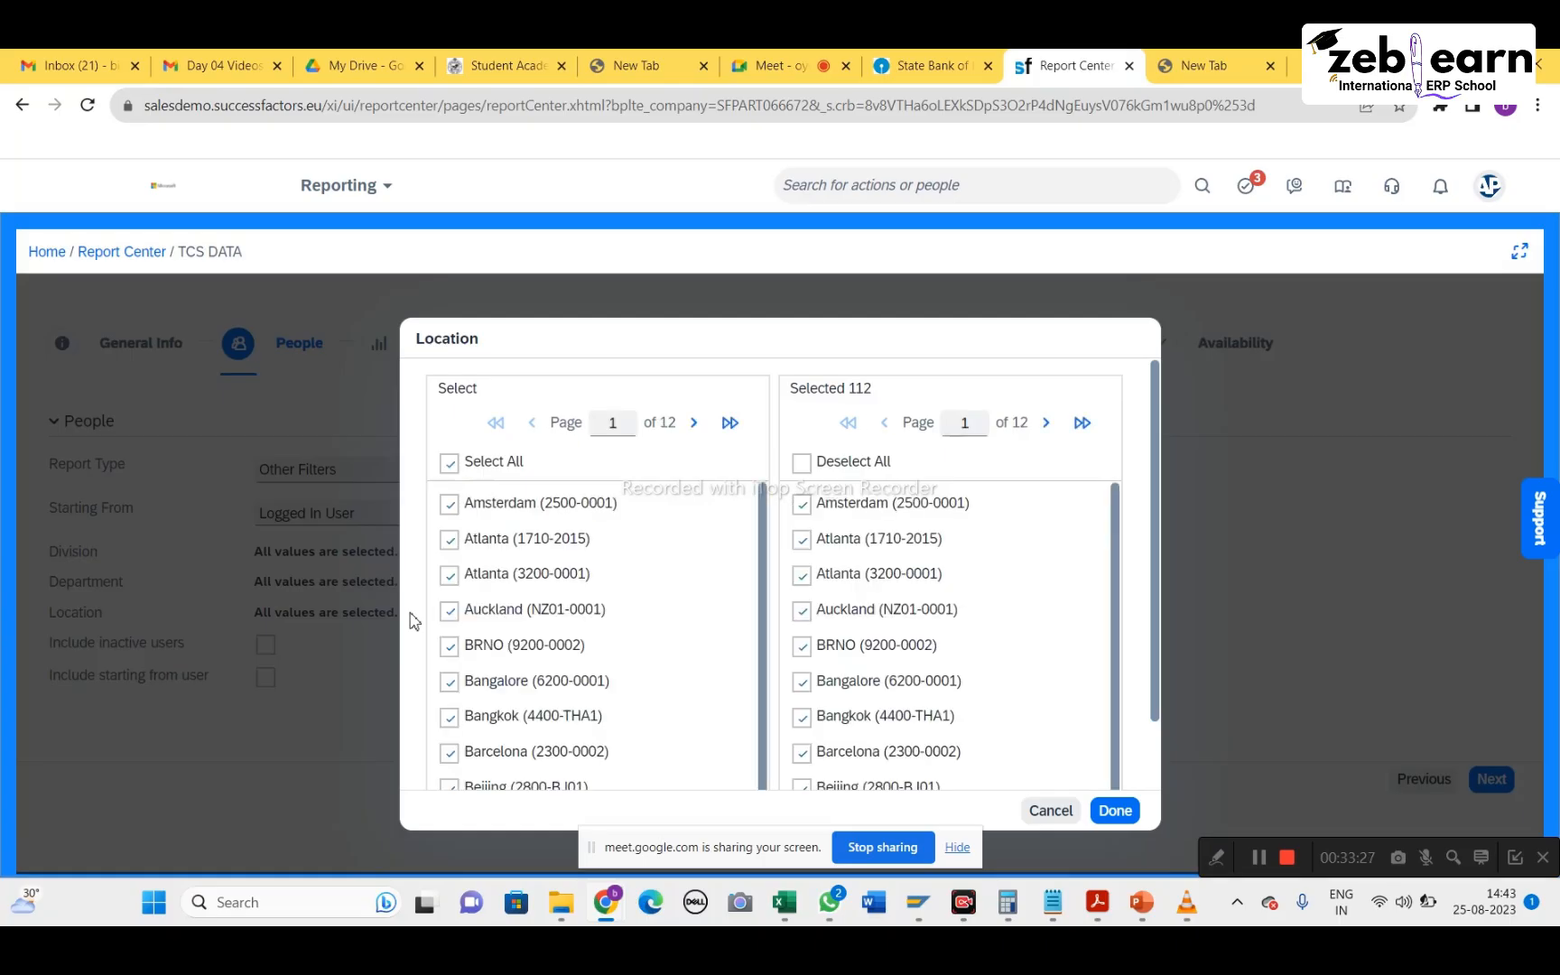
pyautogui.click(802, 463)
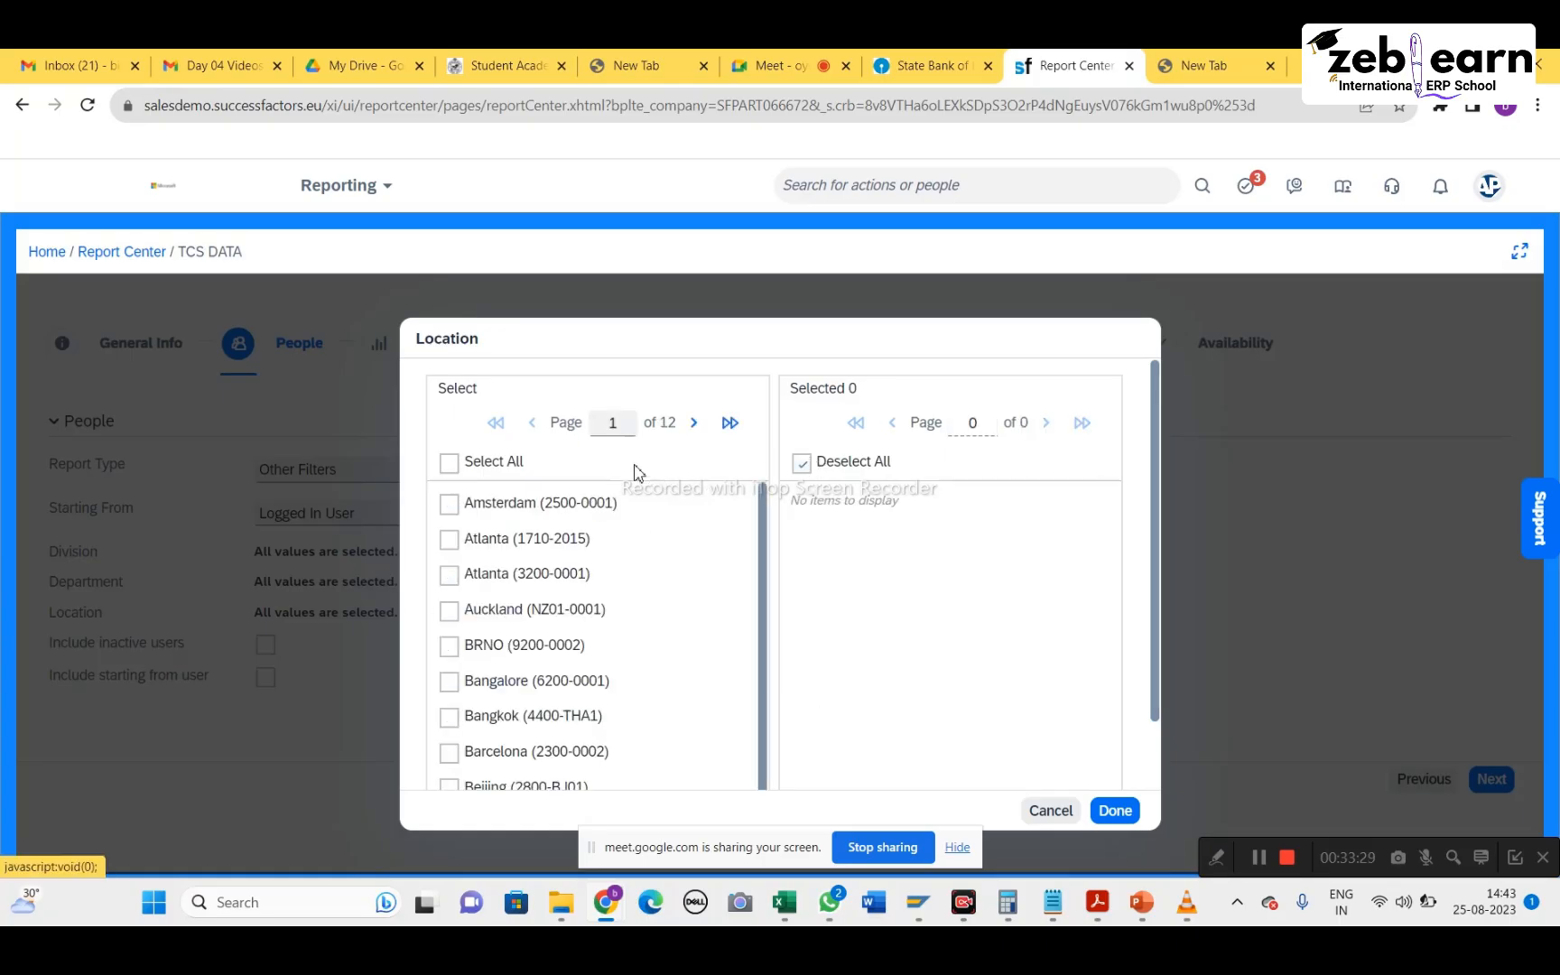
pyautogui.scroll(-1, 477, 670)
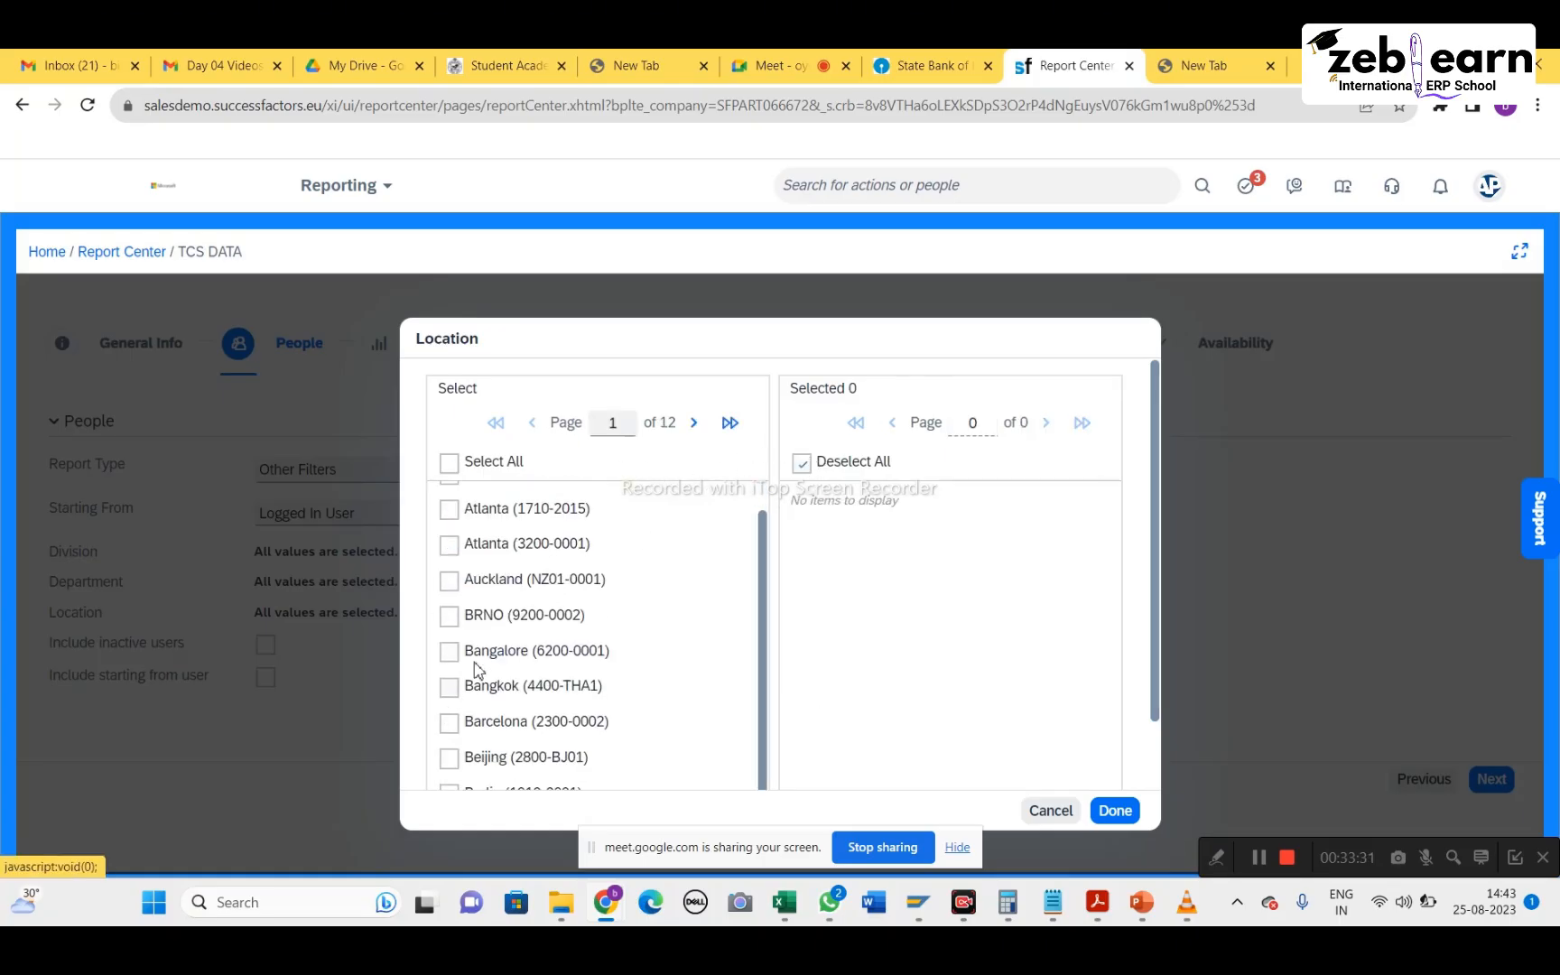
pyautogui.click(450, 653)
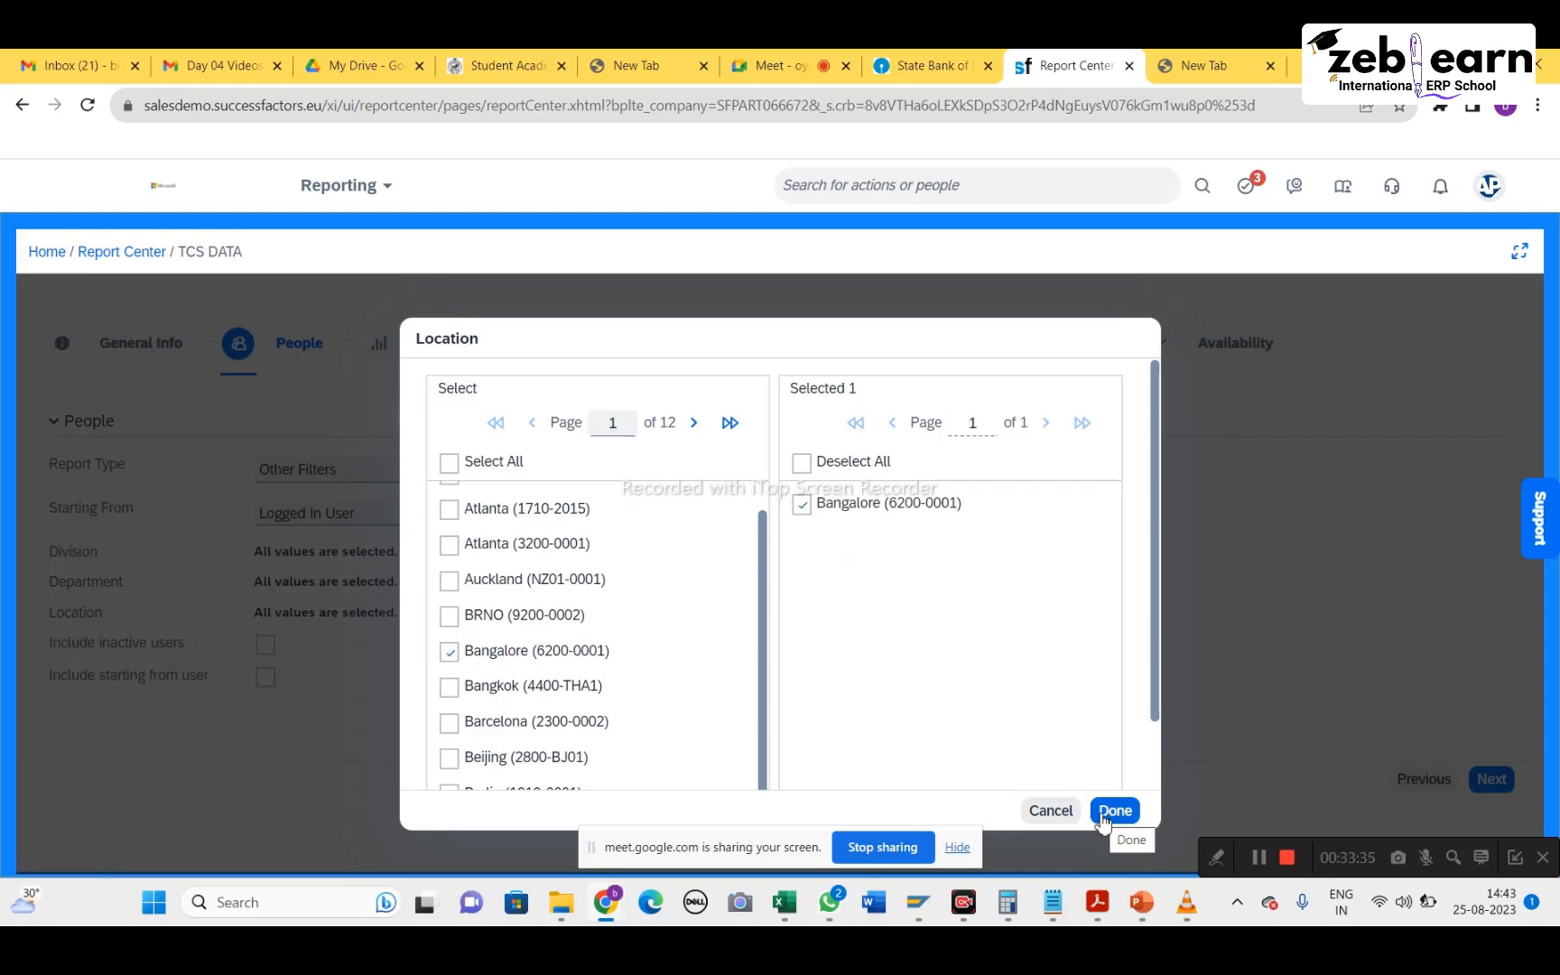
pyautogui.click(807, 506)
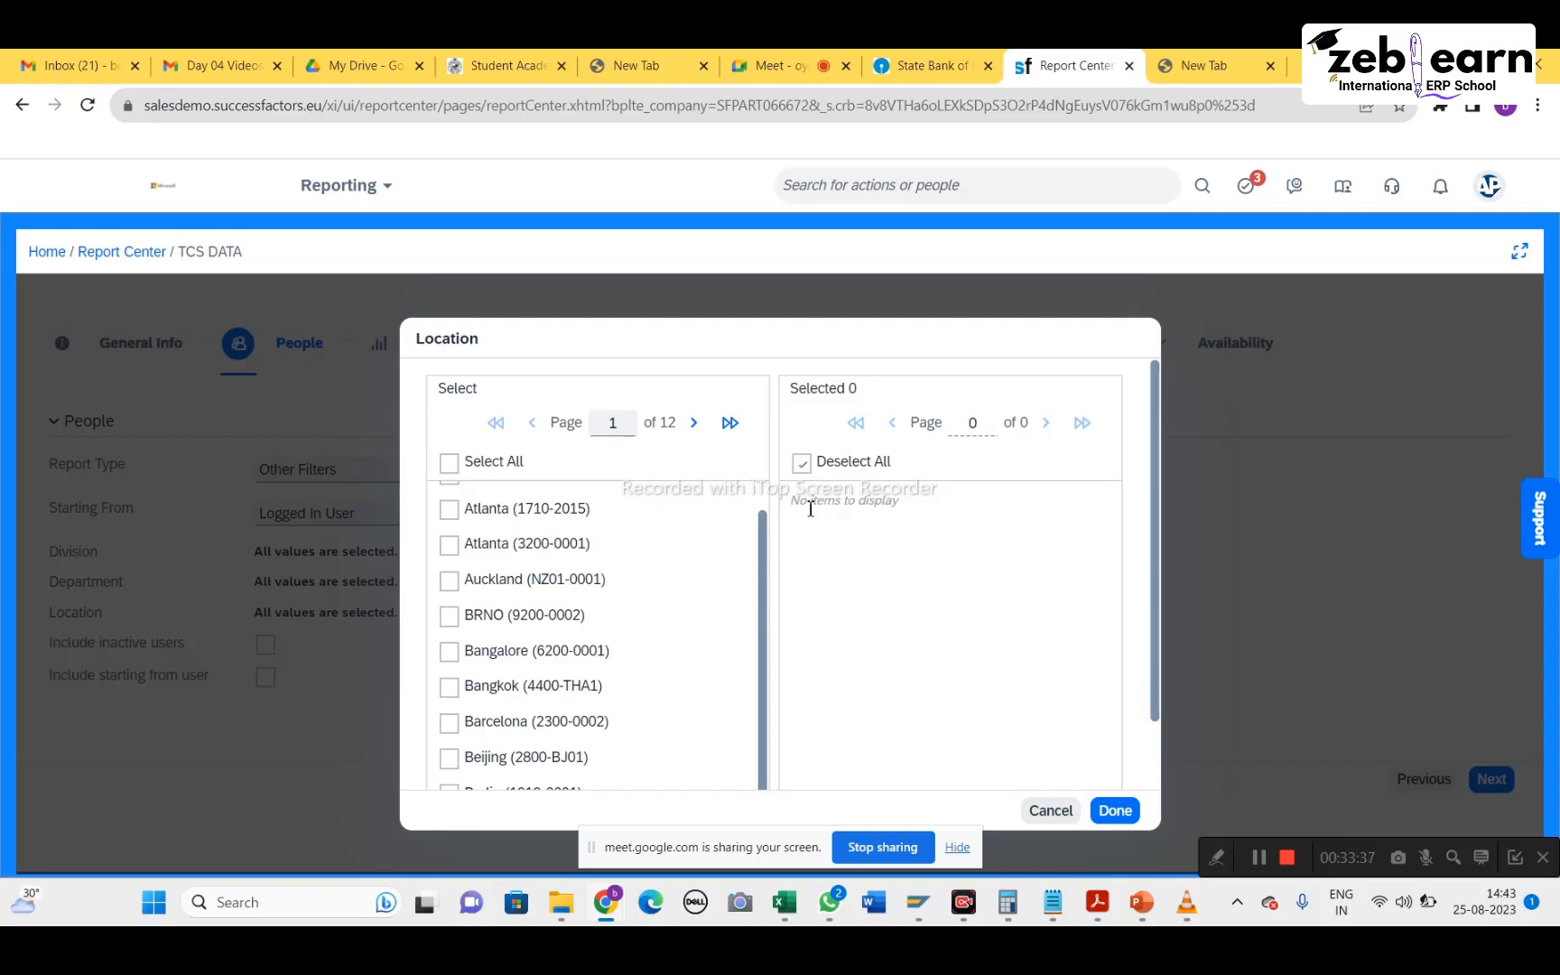
pyautogui.click(448, 465)
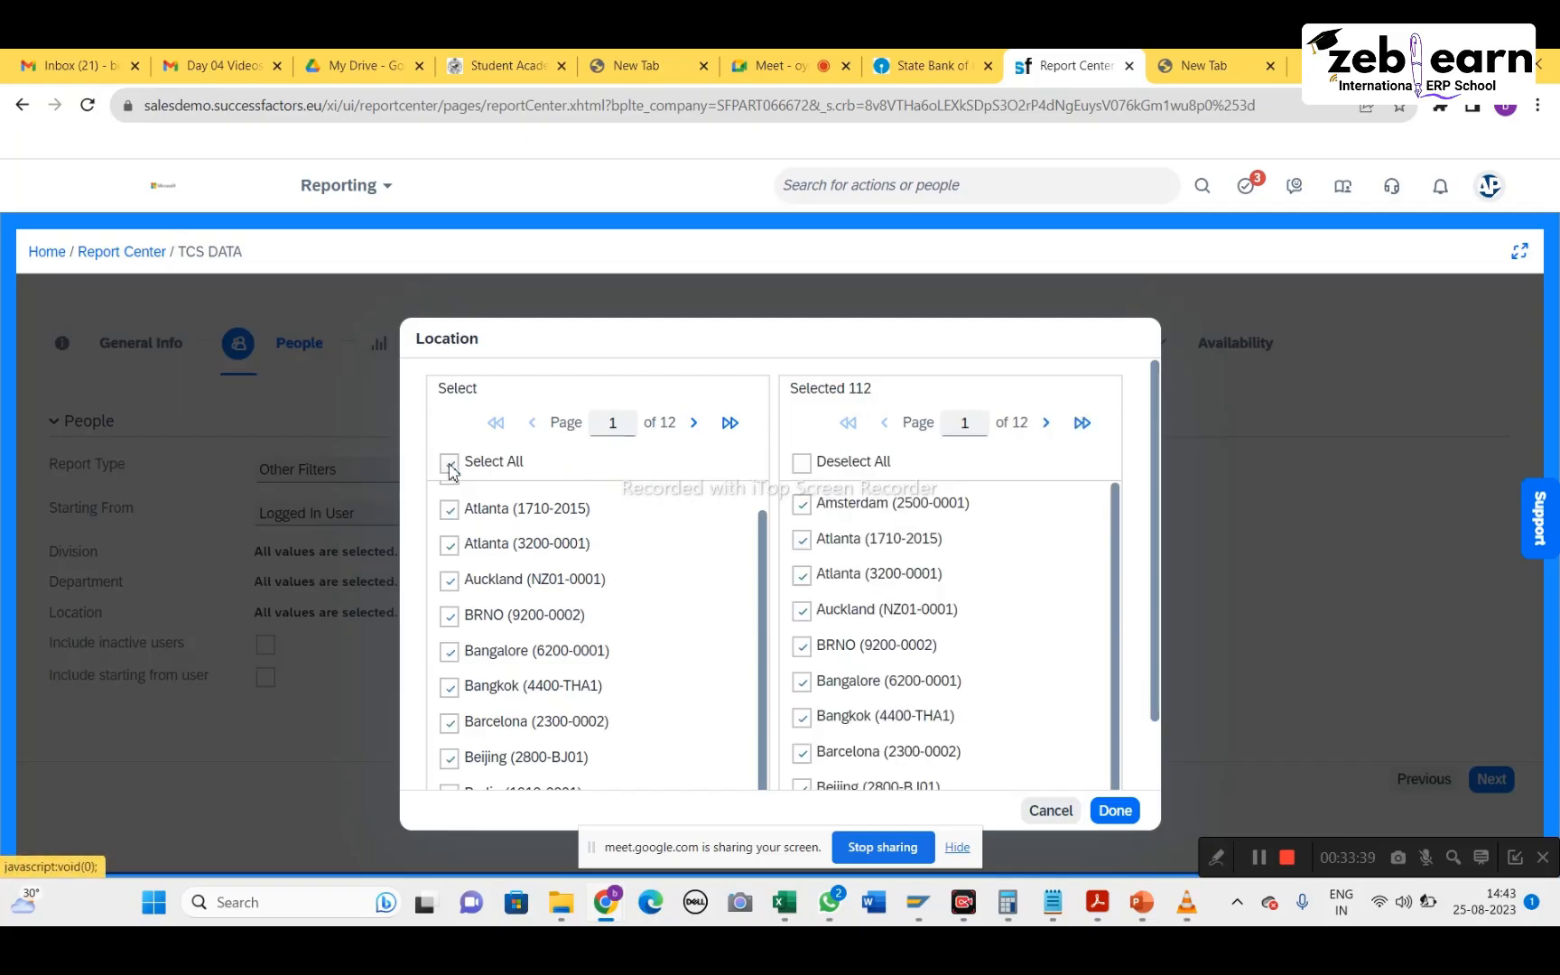
pyautogui.scroll(-3, 1105, 630)
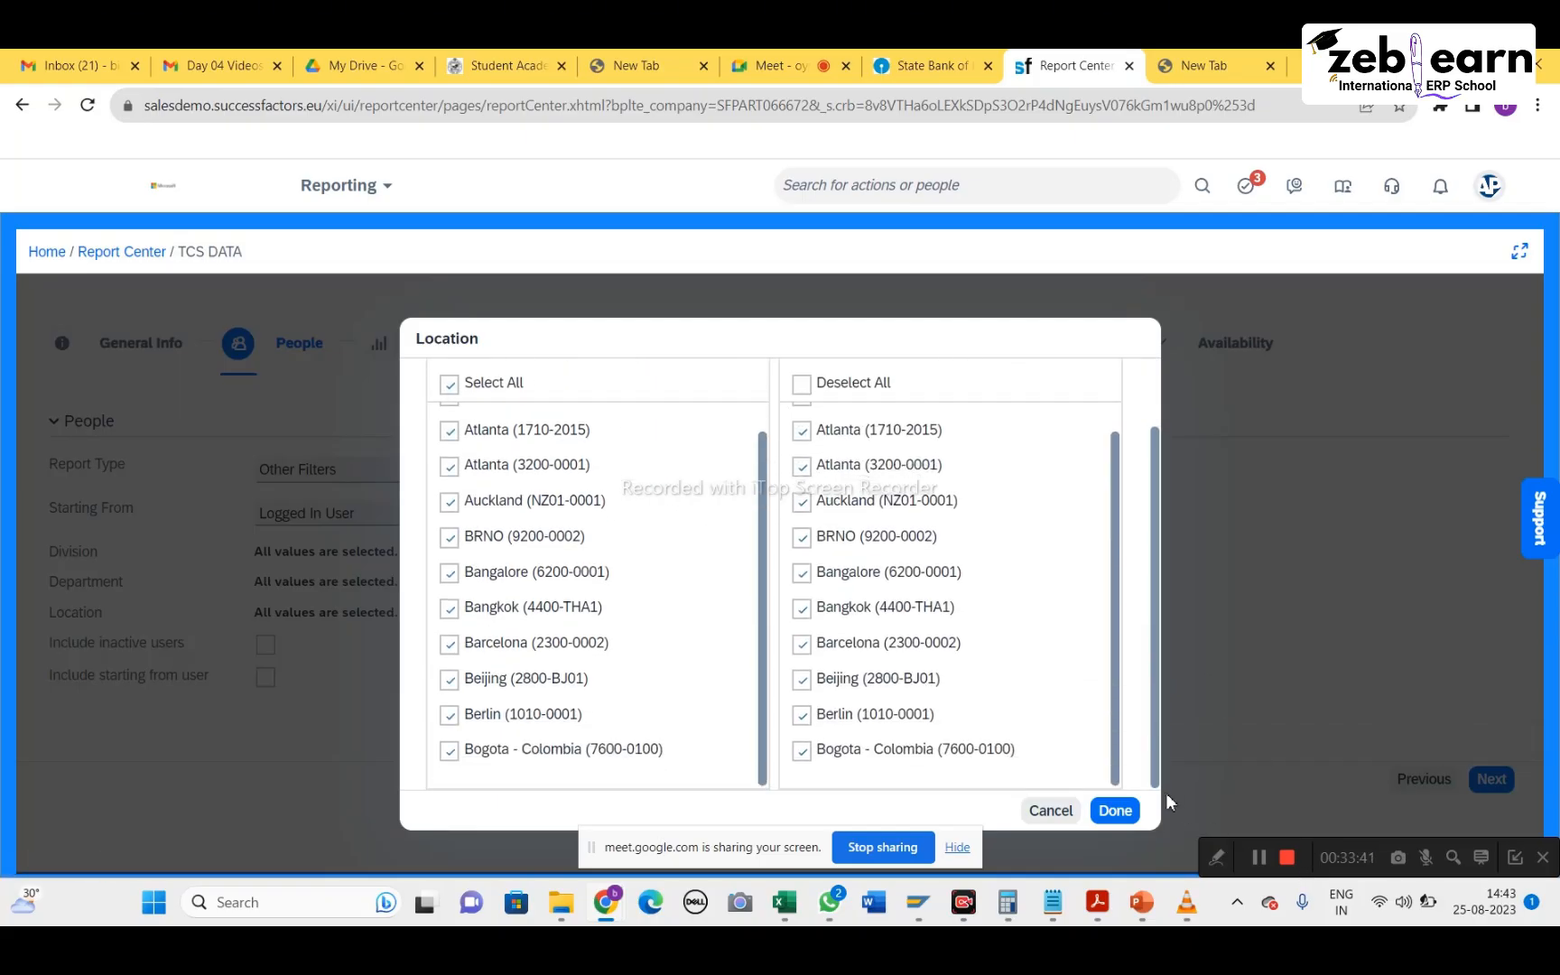
pyautogui.click(1120, 810)
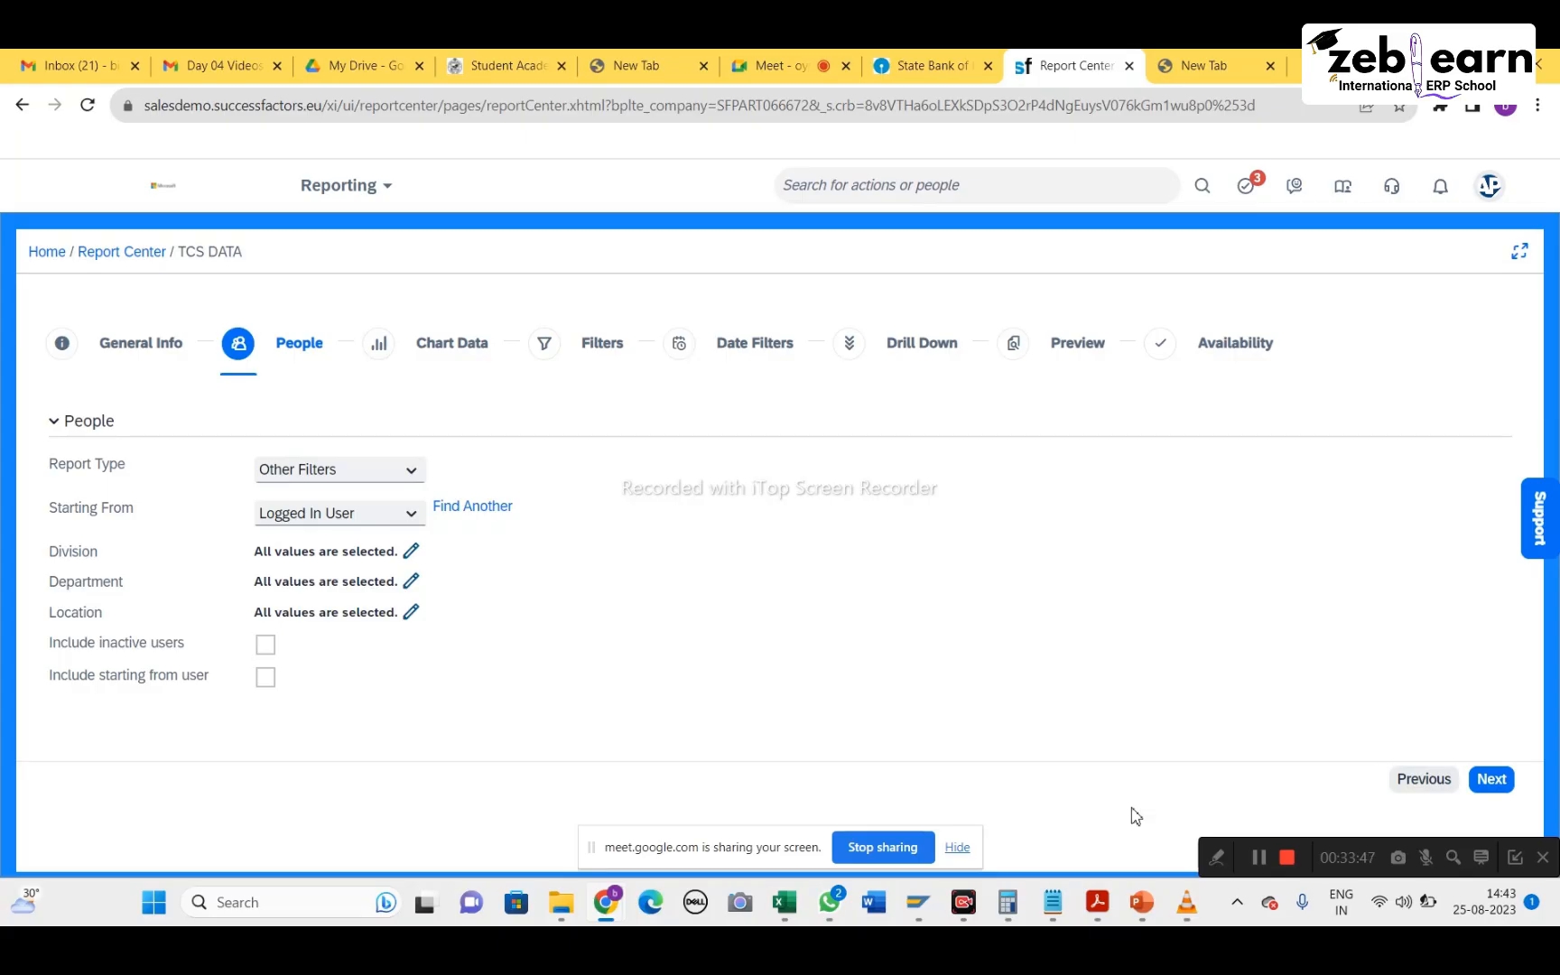
# Advance to the Chart Data settings and try the Pie, Column and Line chart types
pyautogui.click(1491, 779)
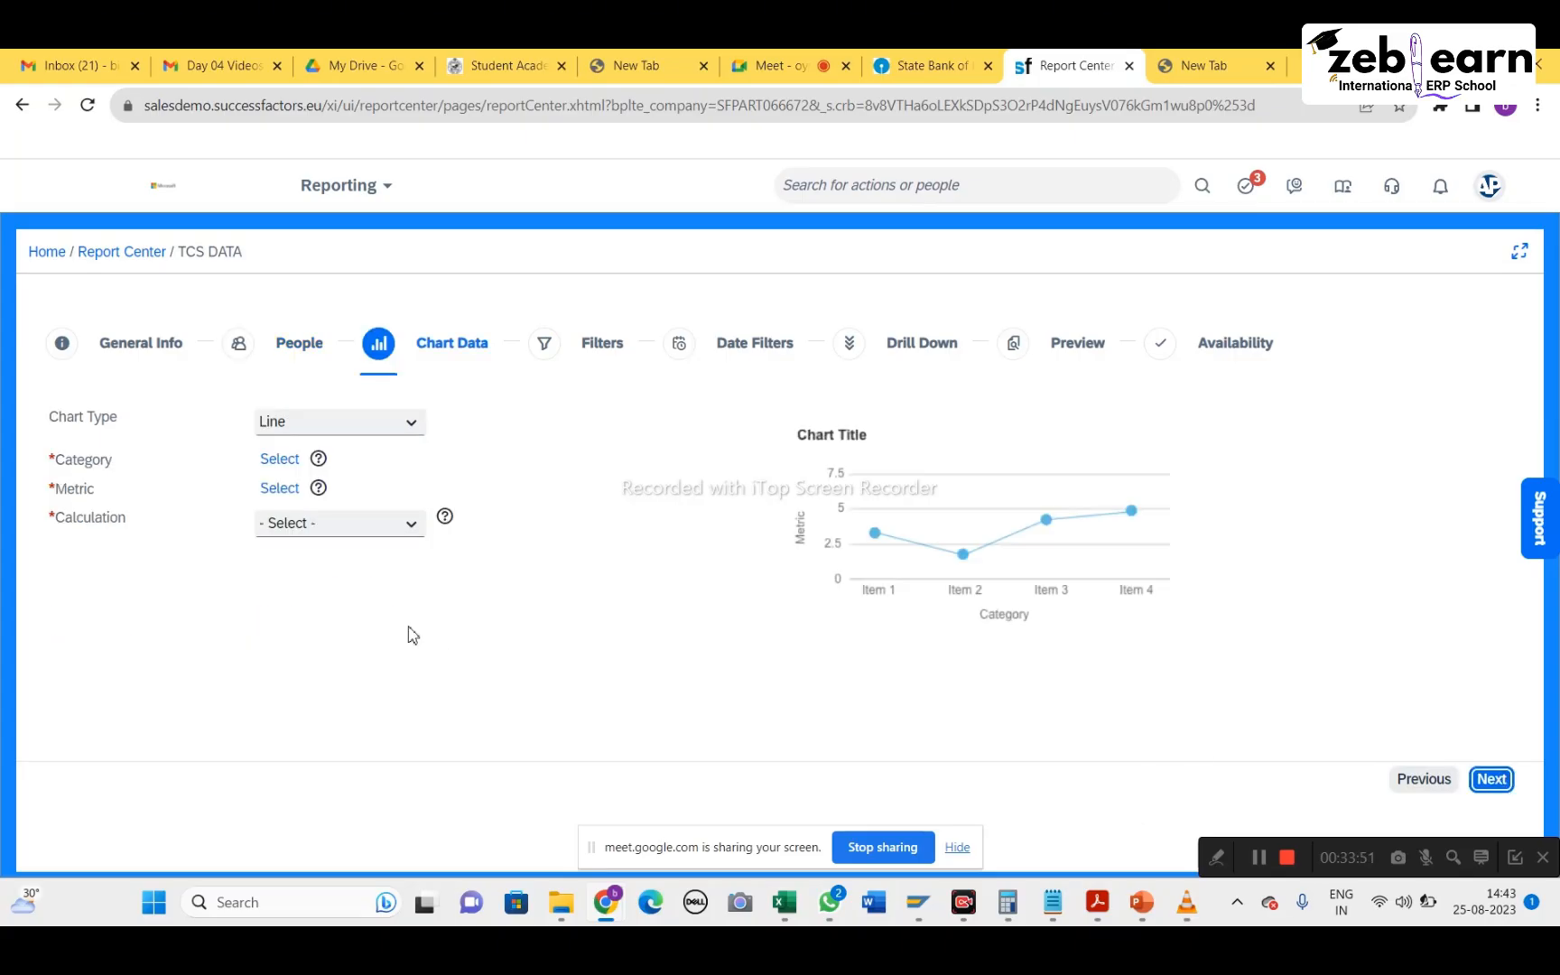
pyautogui.click(413, 425)
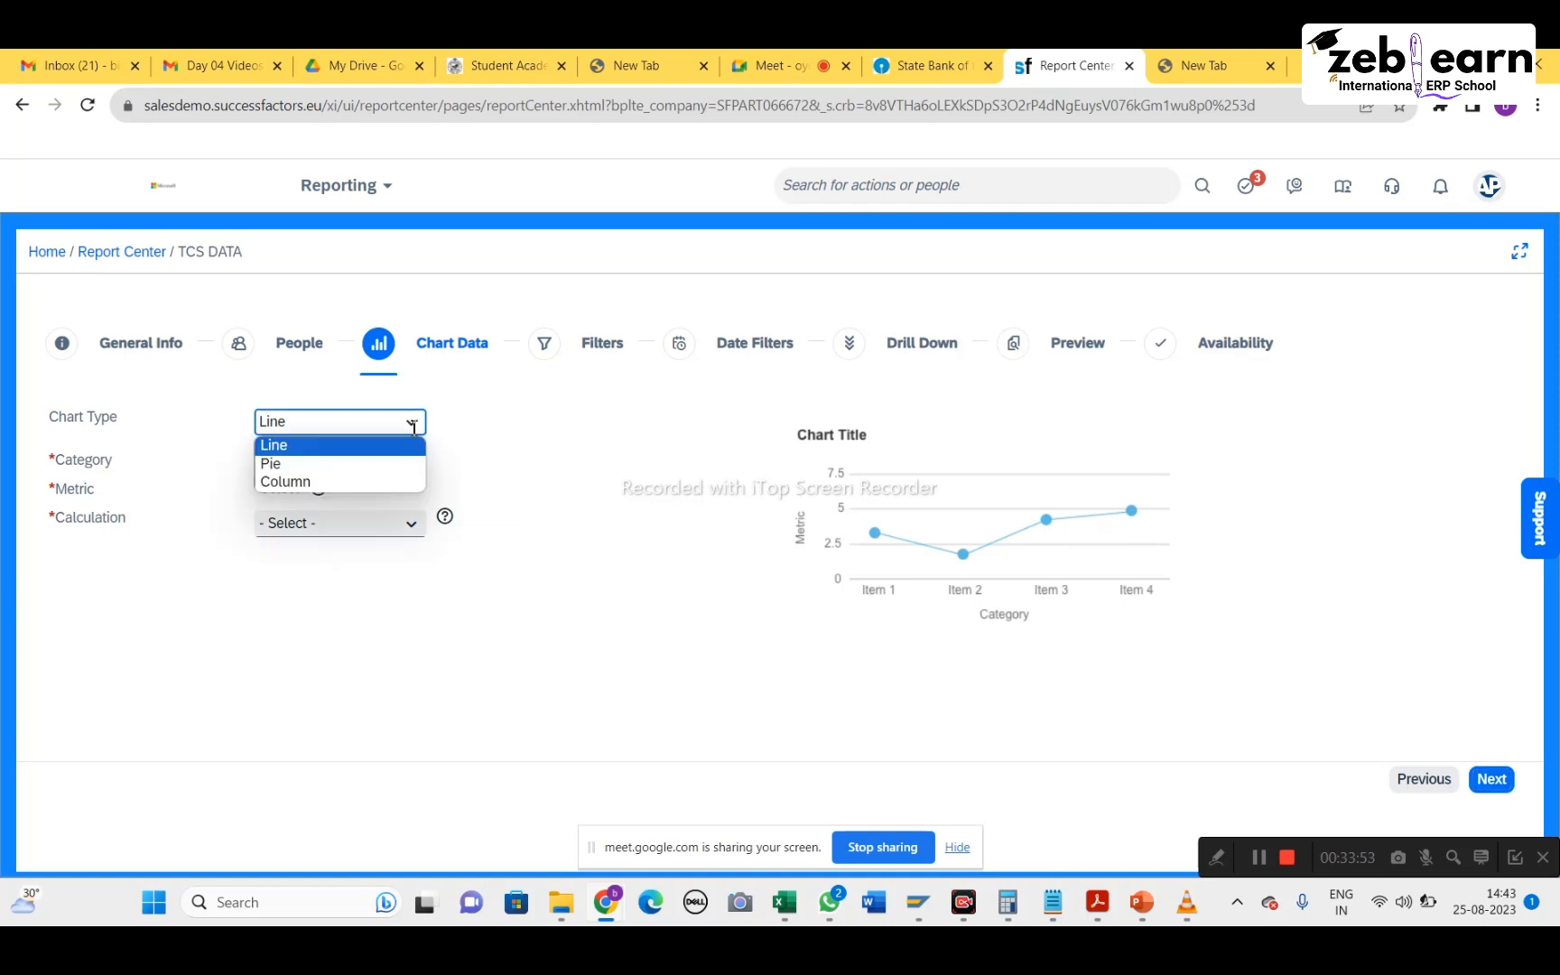
pyautogui.click(270, 463)
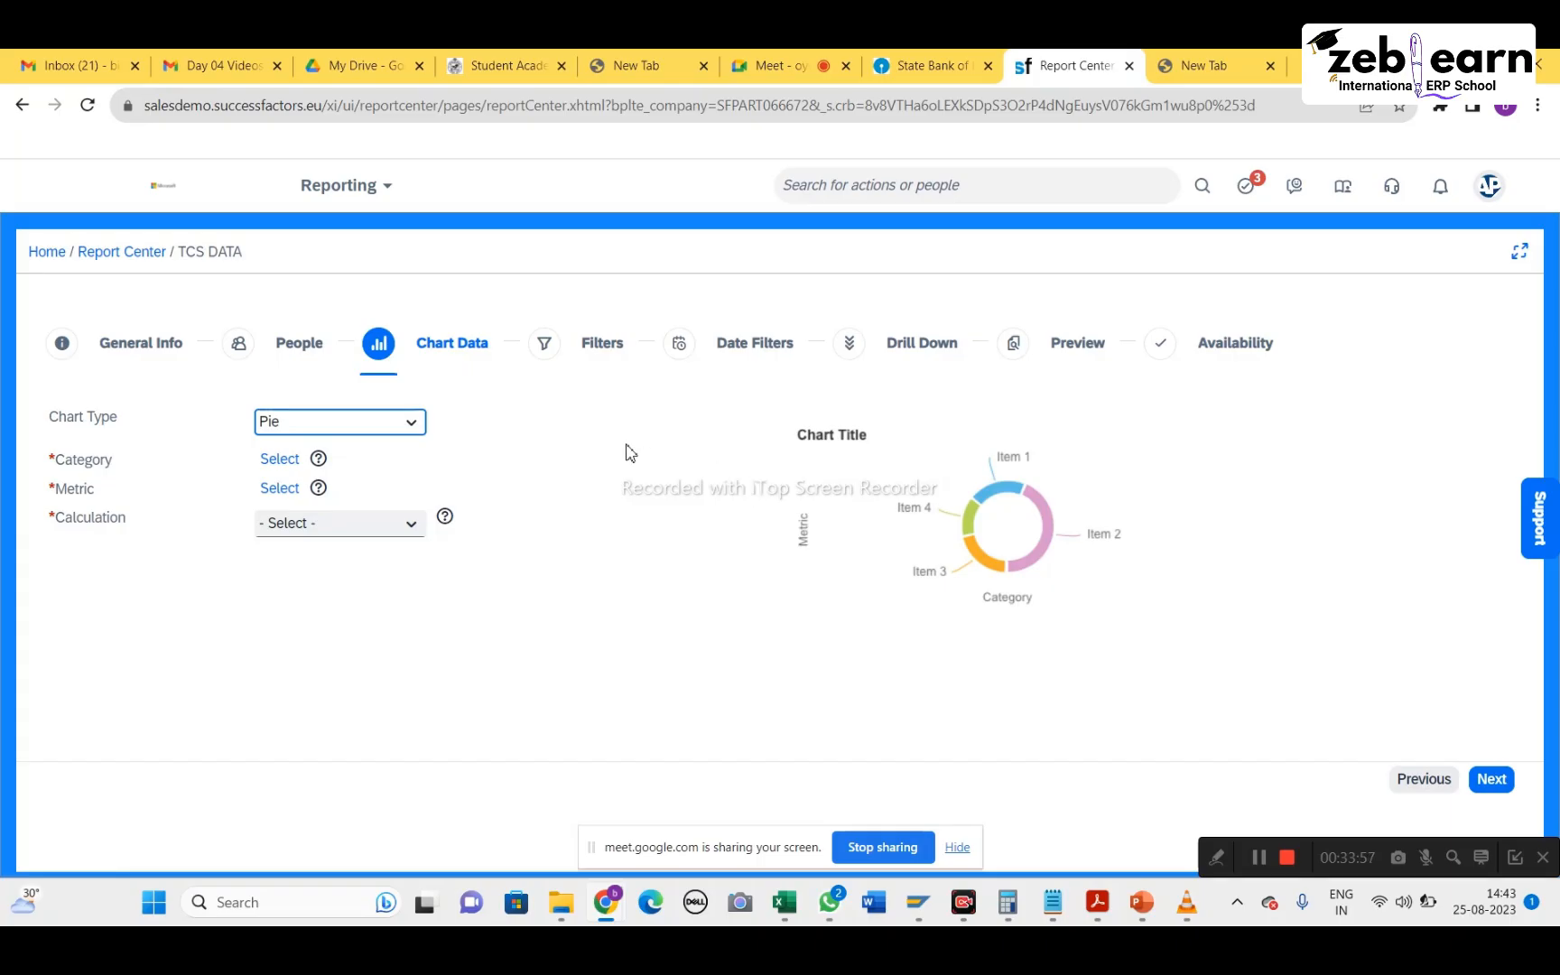
pyautogui.click(426, 422)
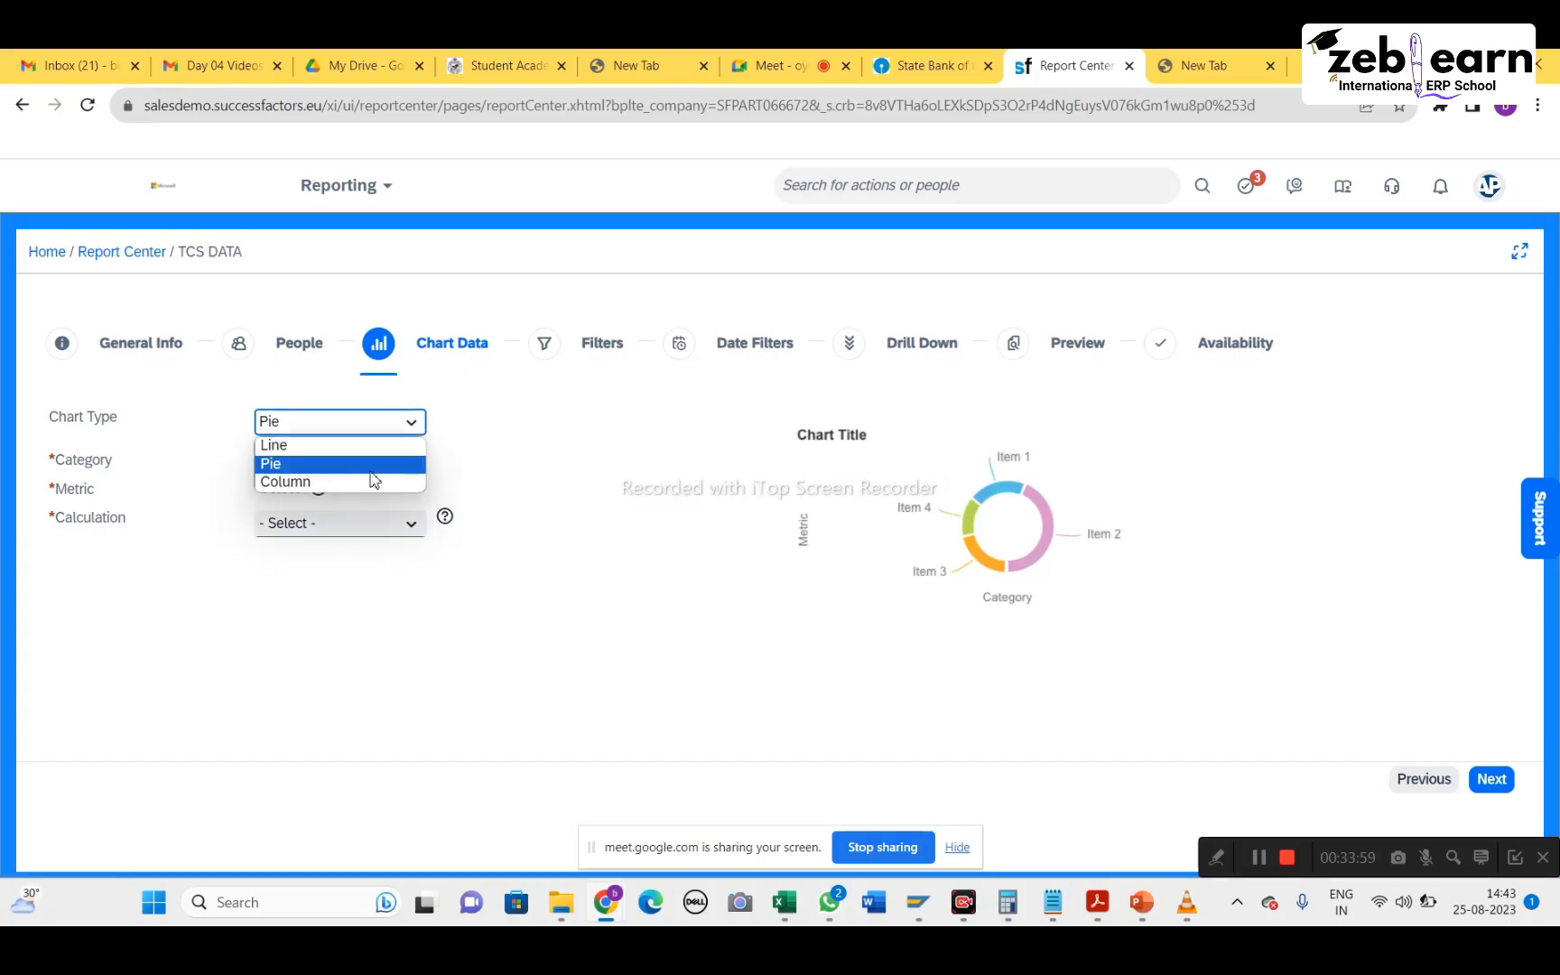
pyautogui.click(373, 484)
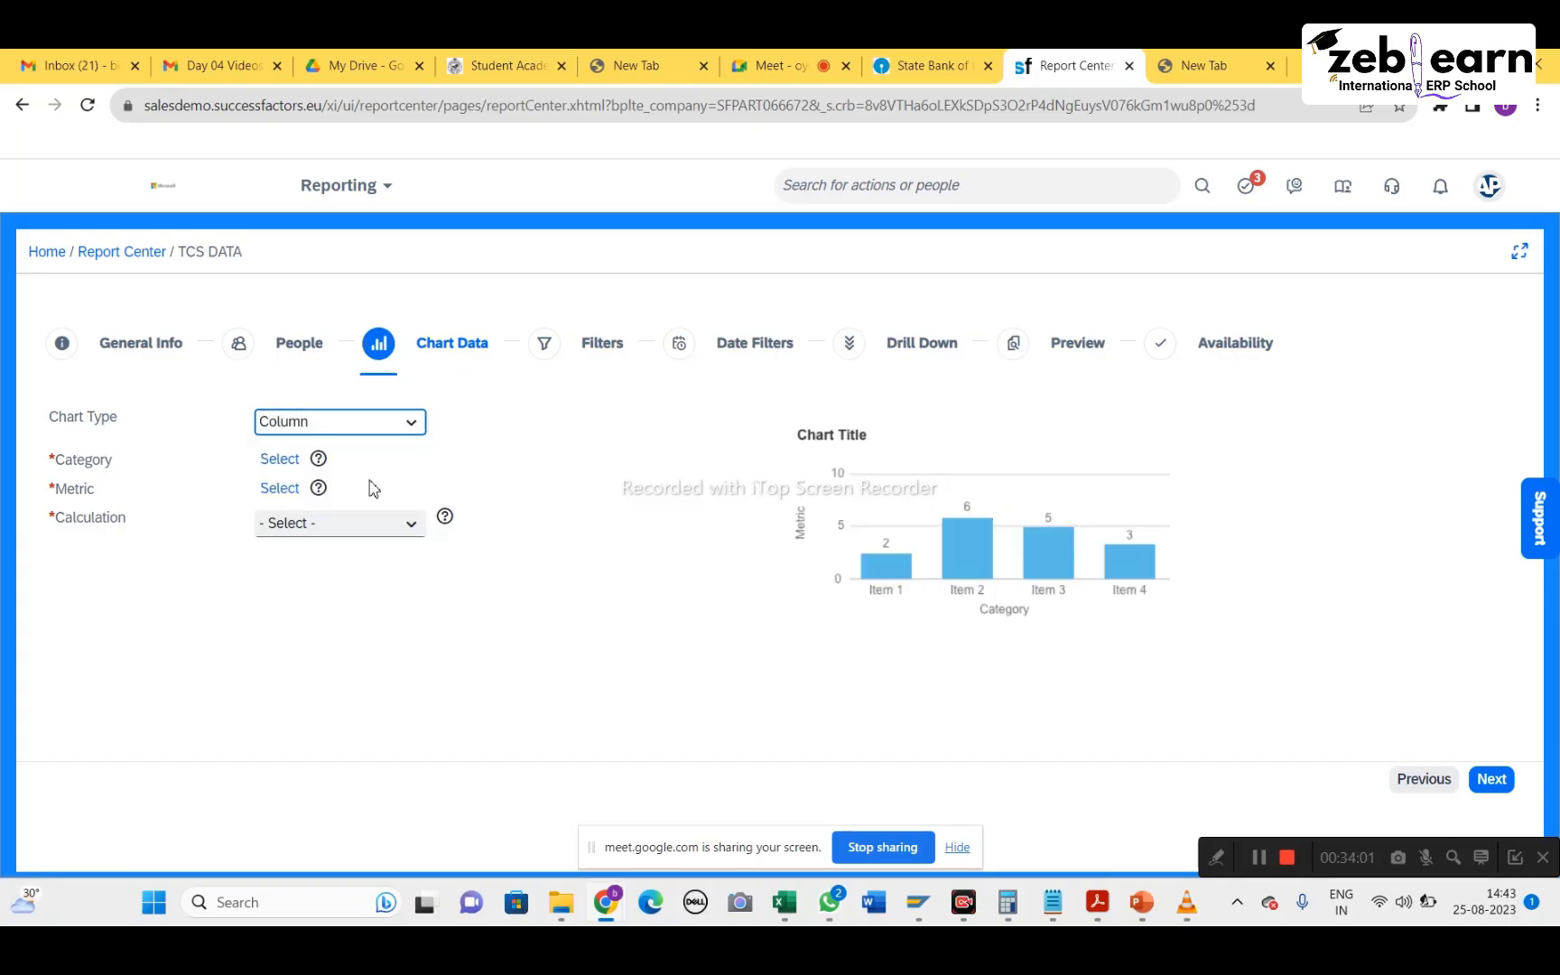
pyautogui.click(423, 419)
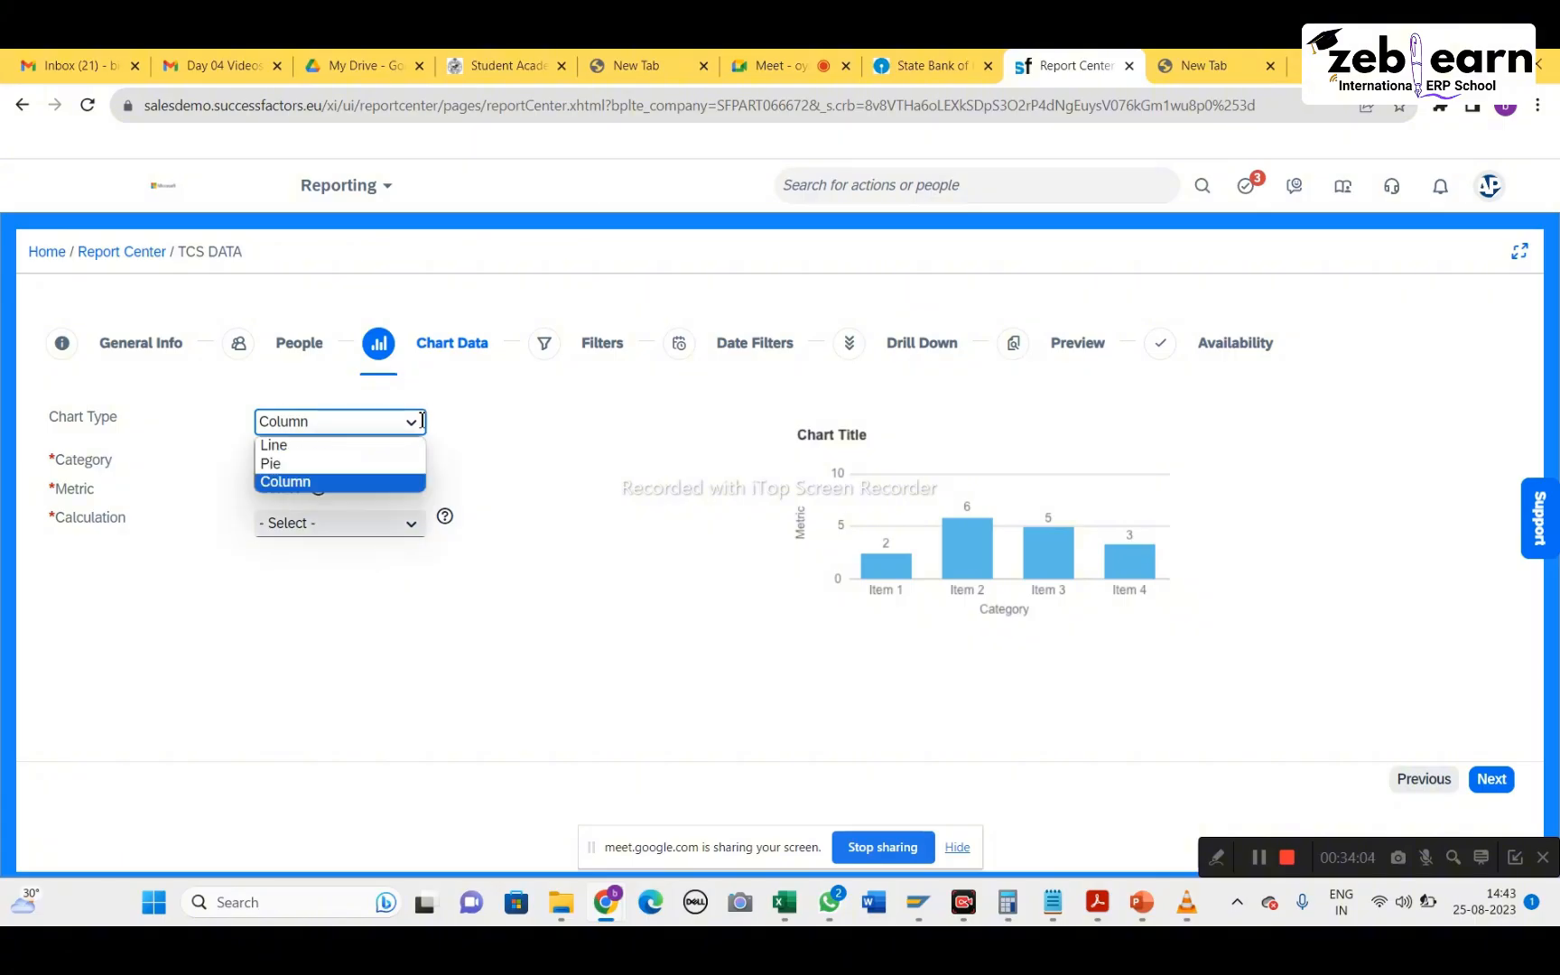
pyautogui.click(338, 446)
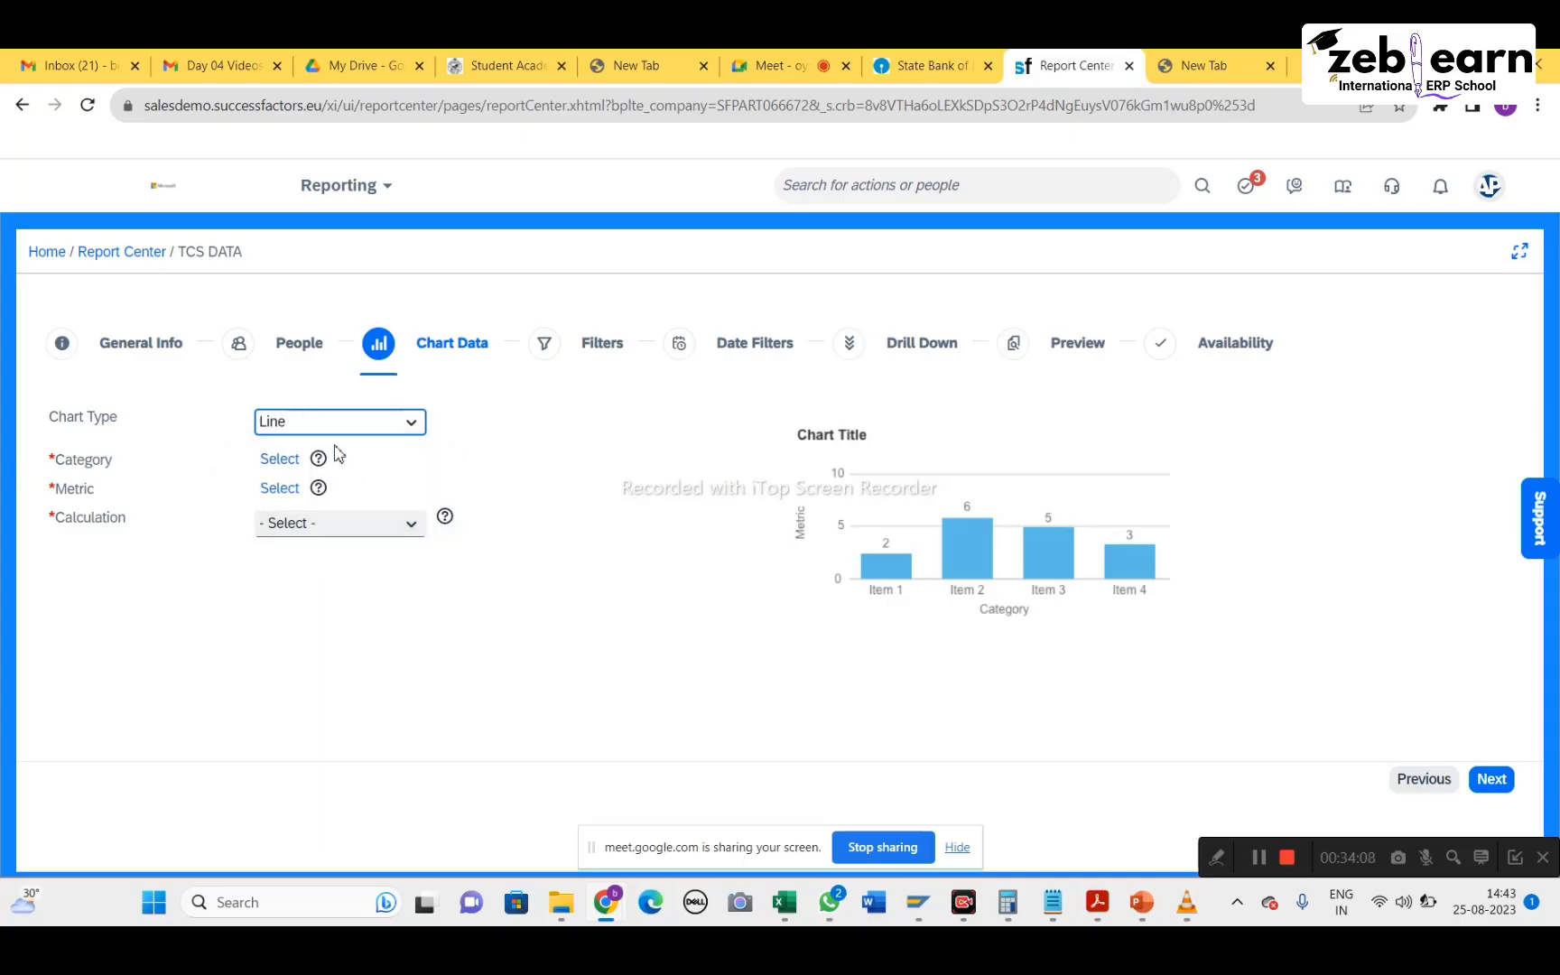
# Set the chart type to Pie and open the column selection for the chart's category
pyautogui.click(411, 425)
pyautogui.click(318, 459)
pyautogui.moveTo(317, 459)
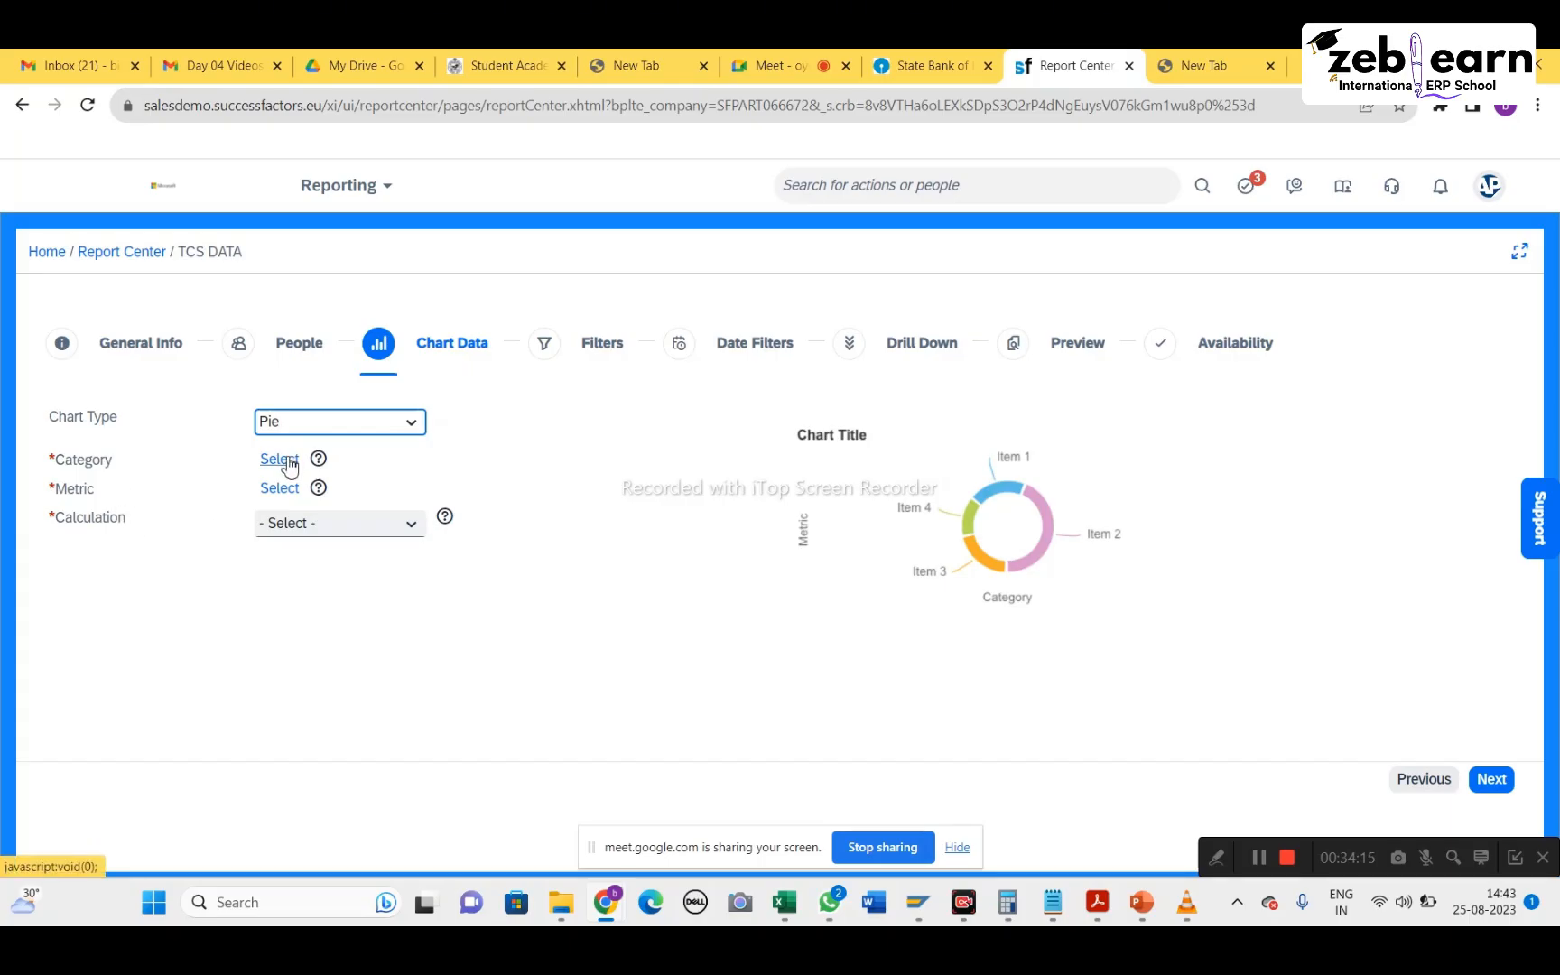
pyautogui.click(287, 460)
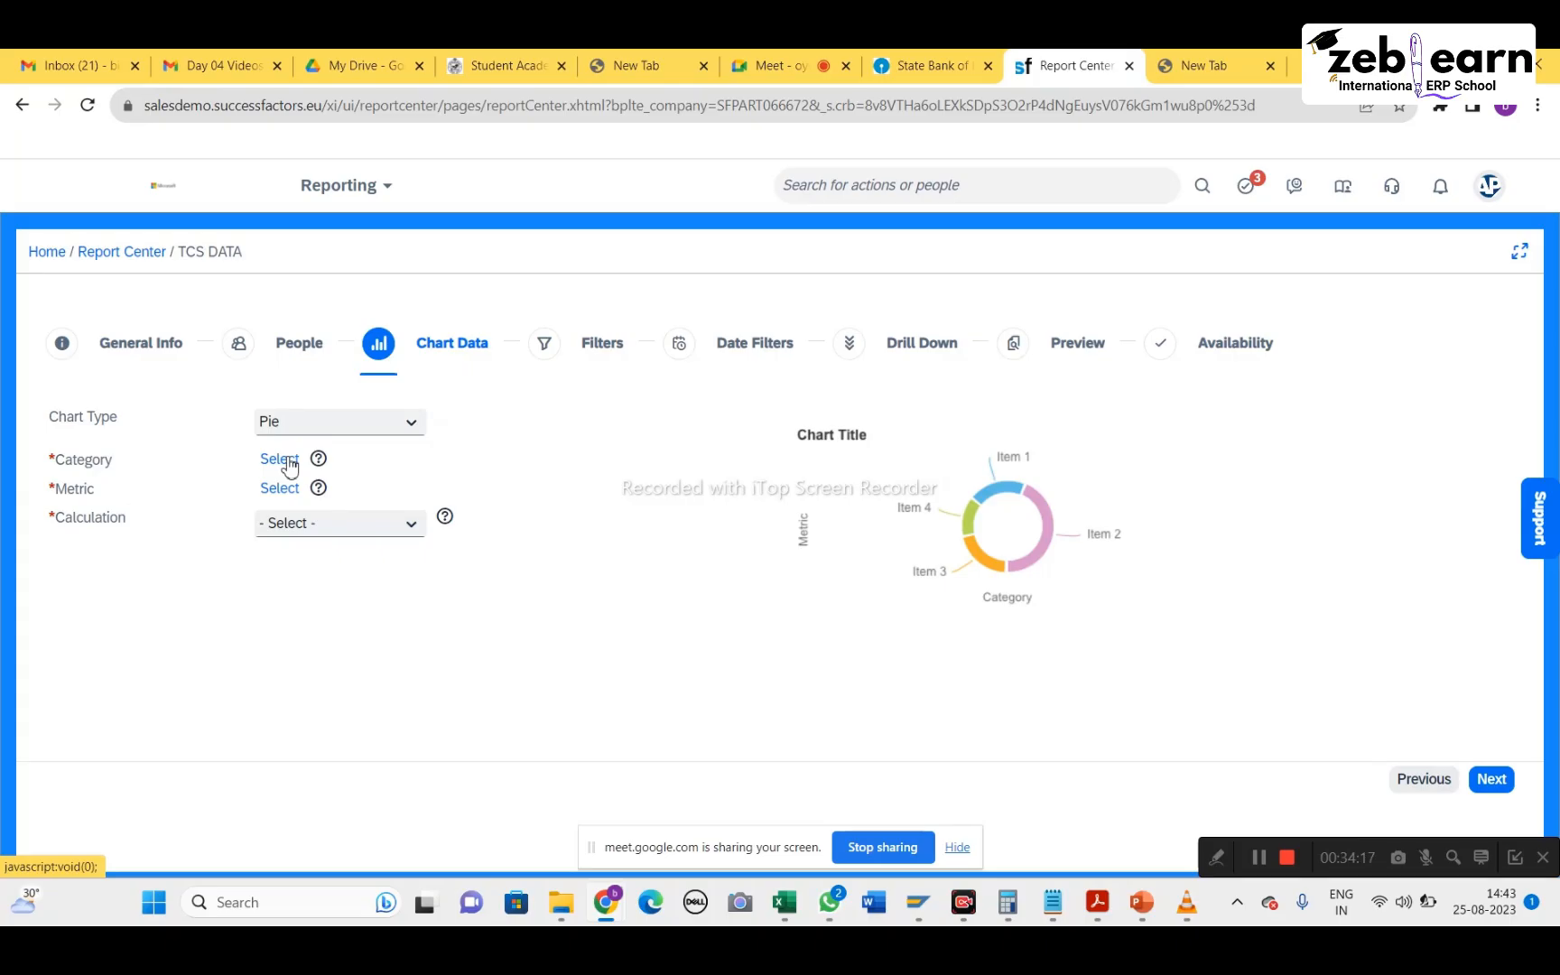
pyautogui.click(287, 462)
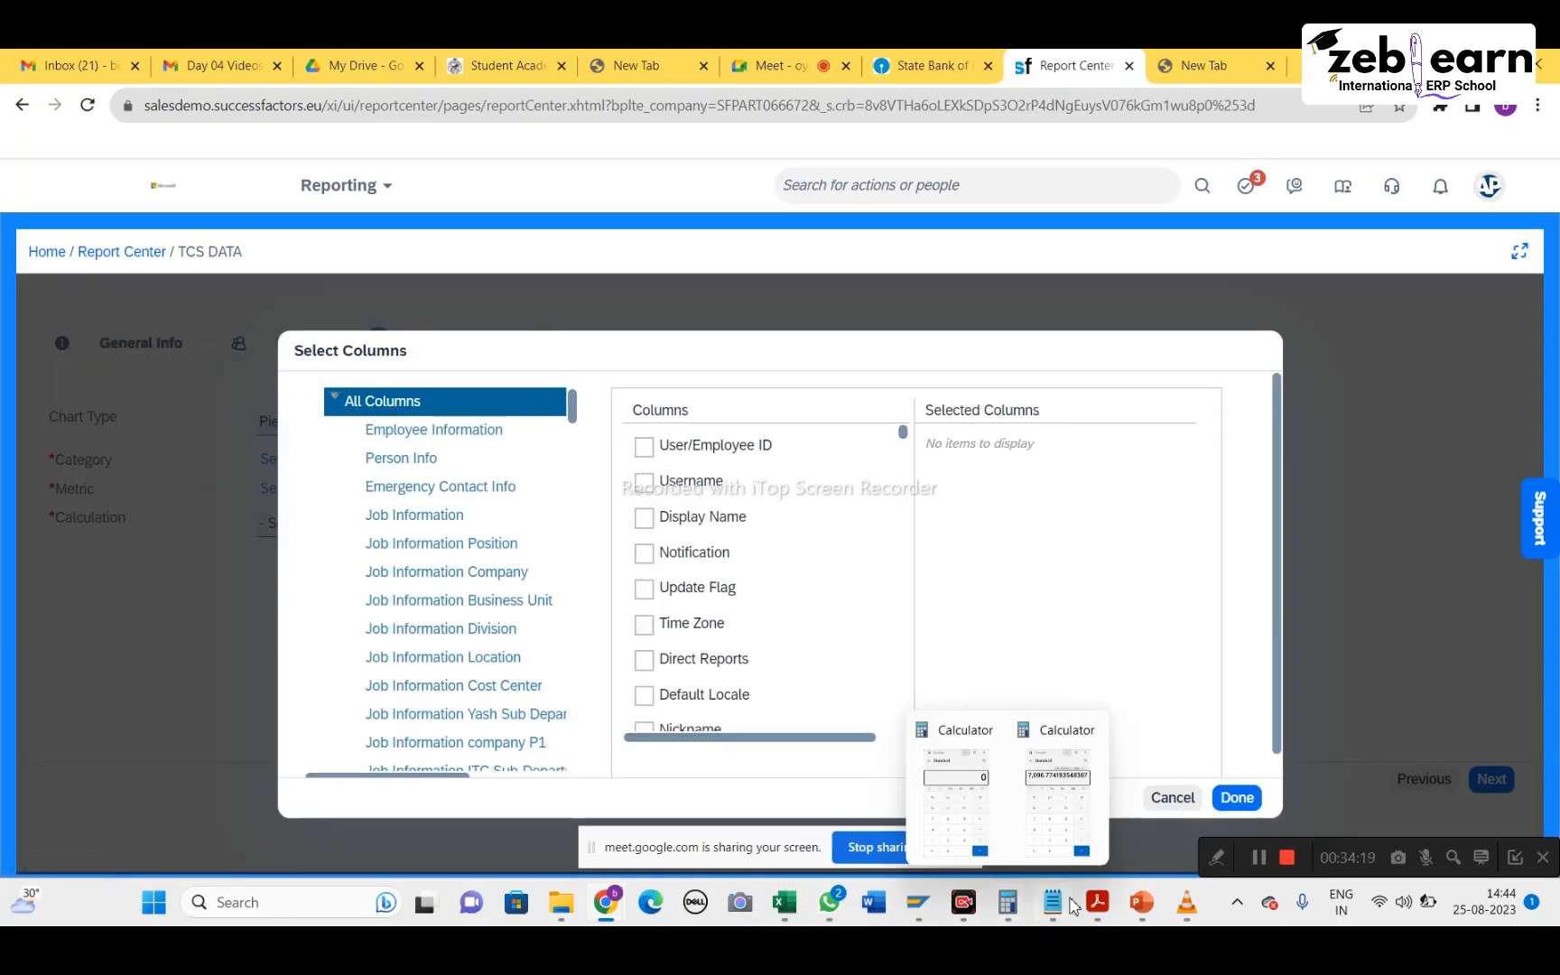
# Switch to the notes in Acrobat and mark the Name and Description lines with yellow ticks
pyautogui.moveTo(1094, 903)
pyautogui.click(1080, 789)
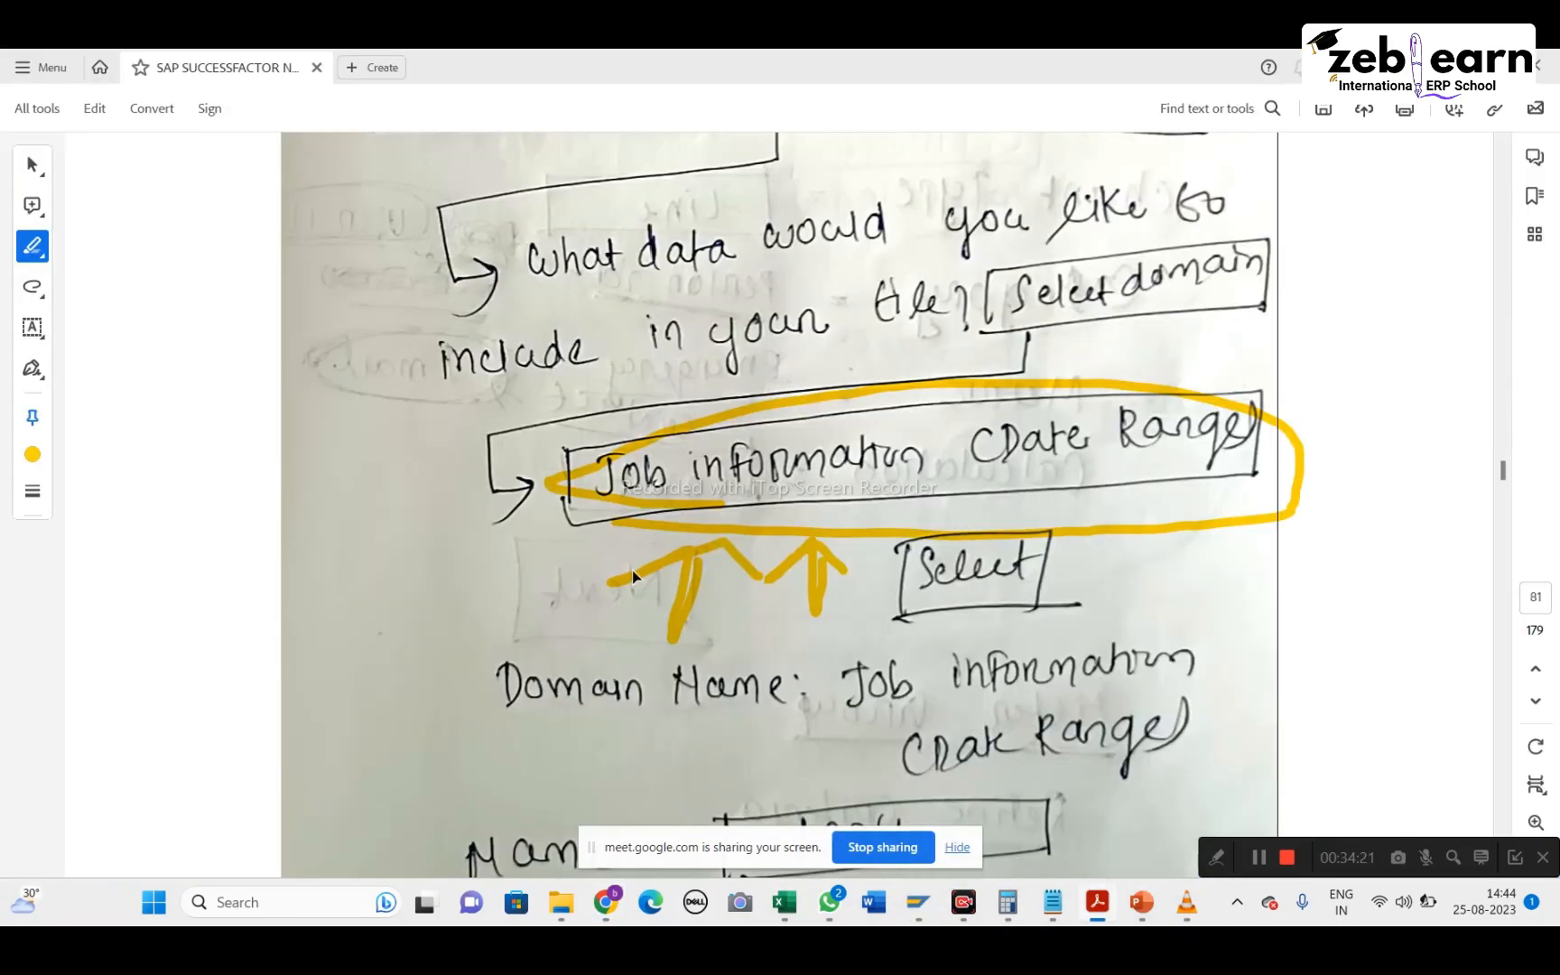
pyautogui.scroll(-5, 633, 569)
pyautogui.moveTo(413, 480)
pyautogui.mouseDown()
pyautogui.moveTo(456, 529)
pyautogui.moveTo(528, 456)
pyautogui.mouseUp()
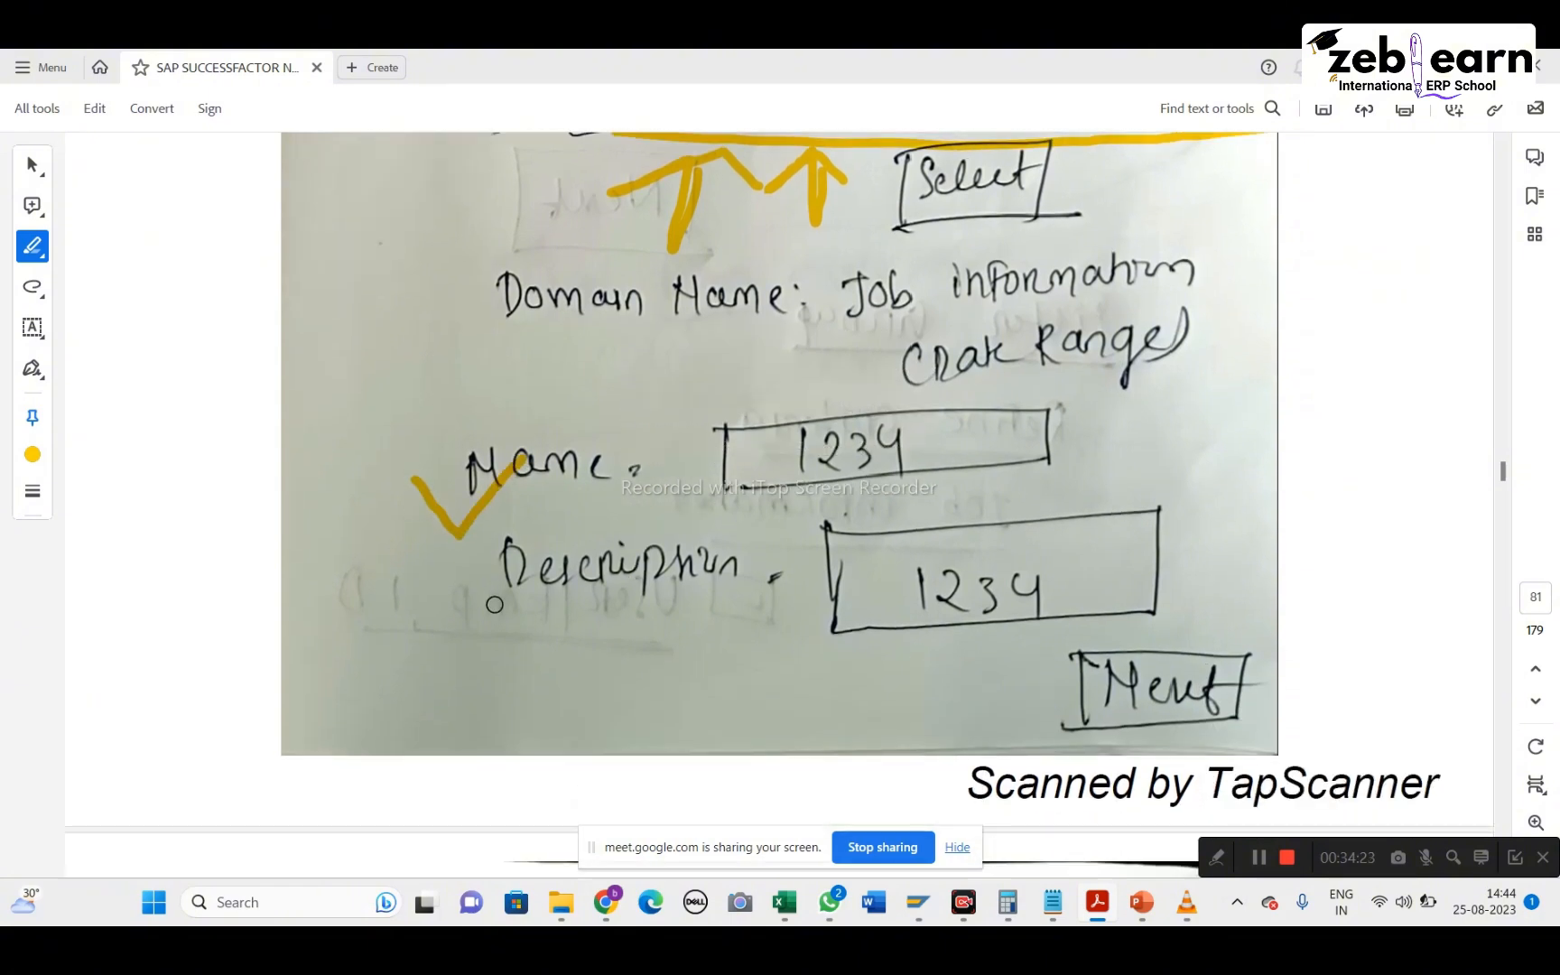
pyautogui.moveTo(495, 604); pyautogui.dragTo(513, 628)
pyautogui.moveTo(513, 627); pyautogui.dragTo(587, 560)
# Circle "Team view" for the report type and "Logged in user" for Starting From in yellow on the next notes page
pyautogui.scroll(-5, 952, 553)
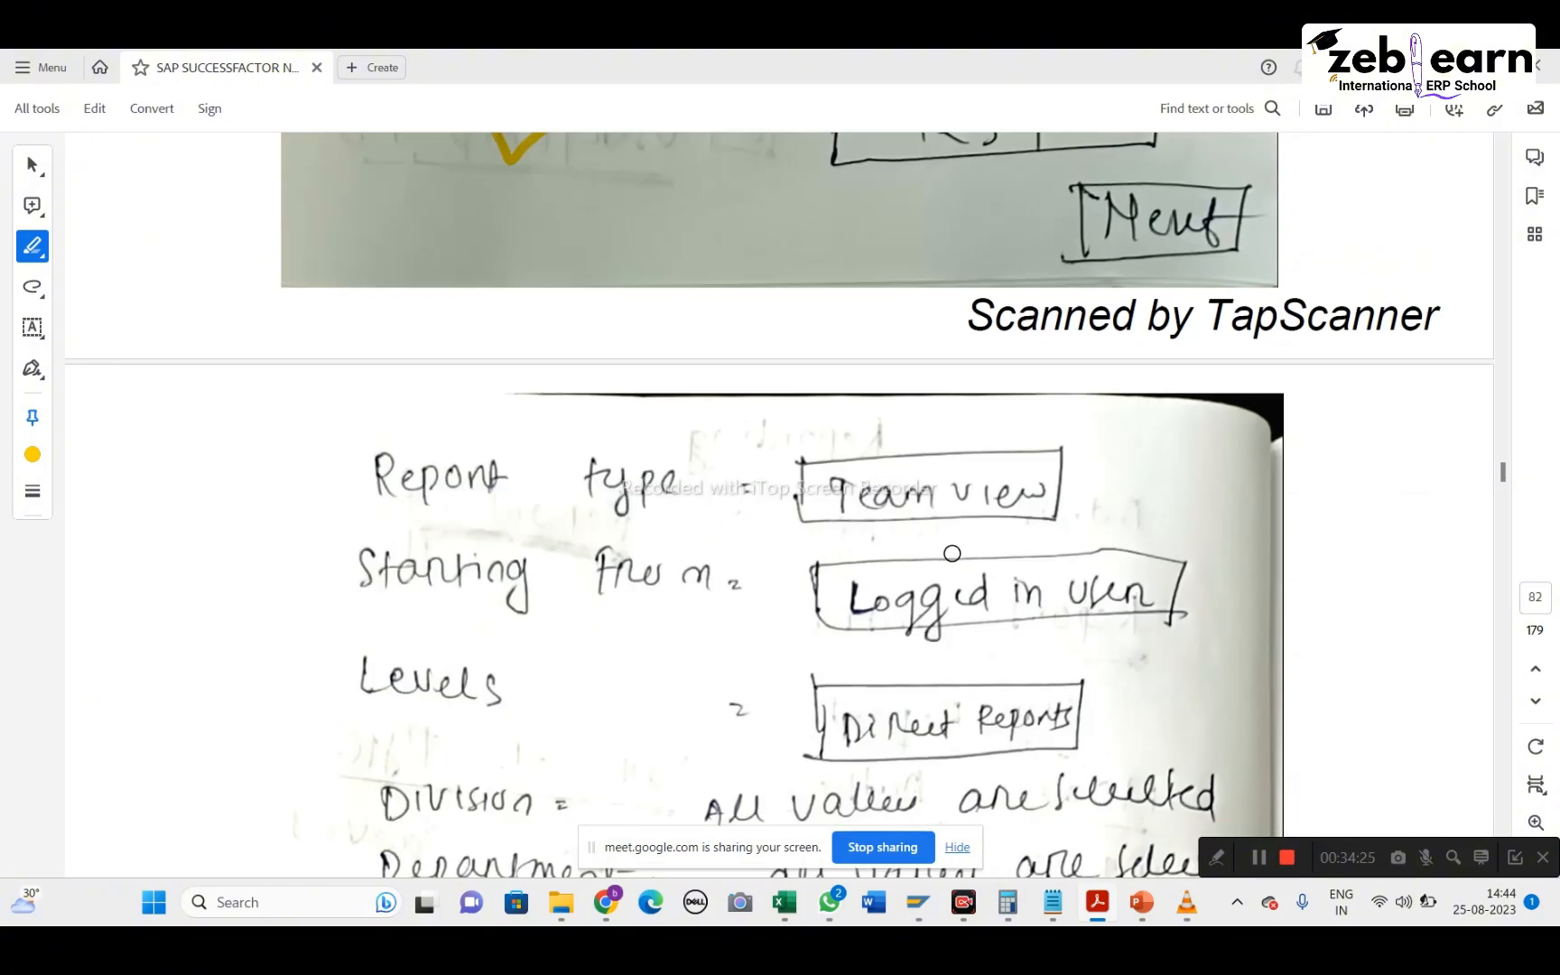
pyautogui.moveTo(905, 543)
pyautogui.mouseDown()
pyautogui.moveTo(968, 404)
pyautogui.moveTo(899, 545)
pyautogui.mouseUp()
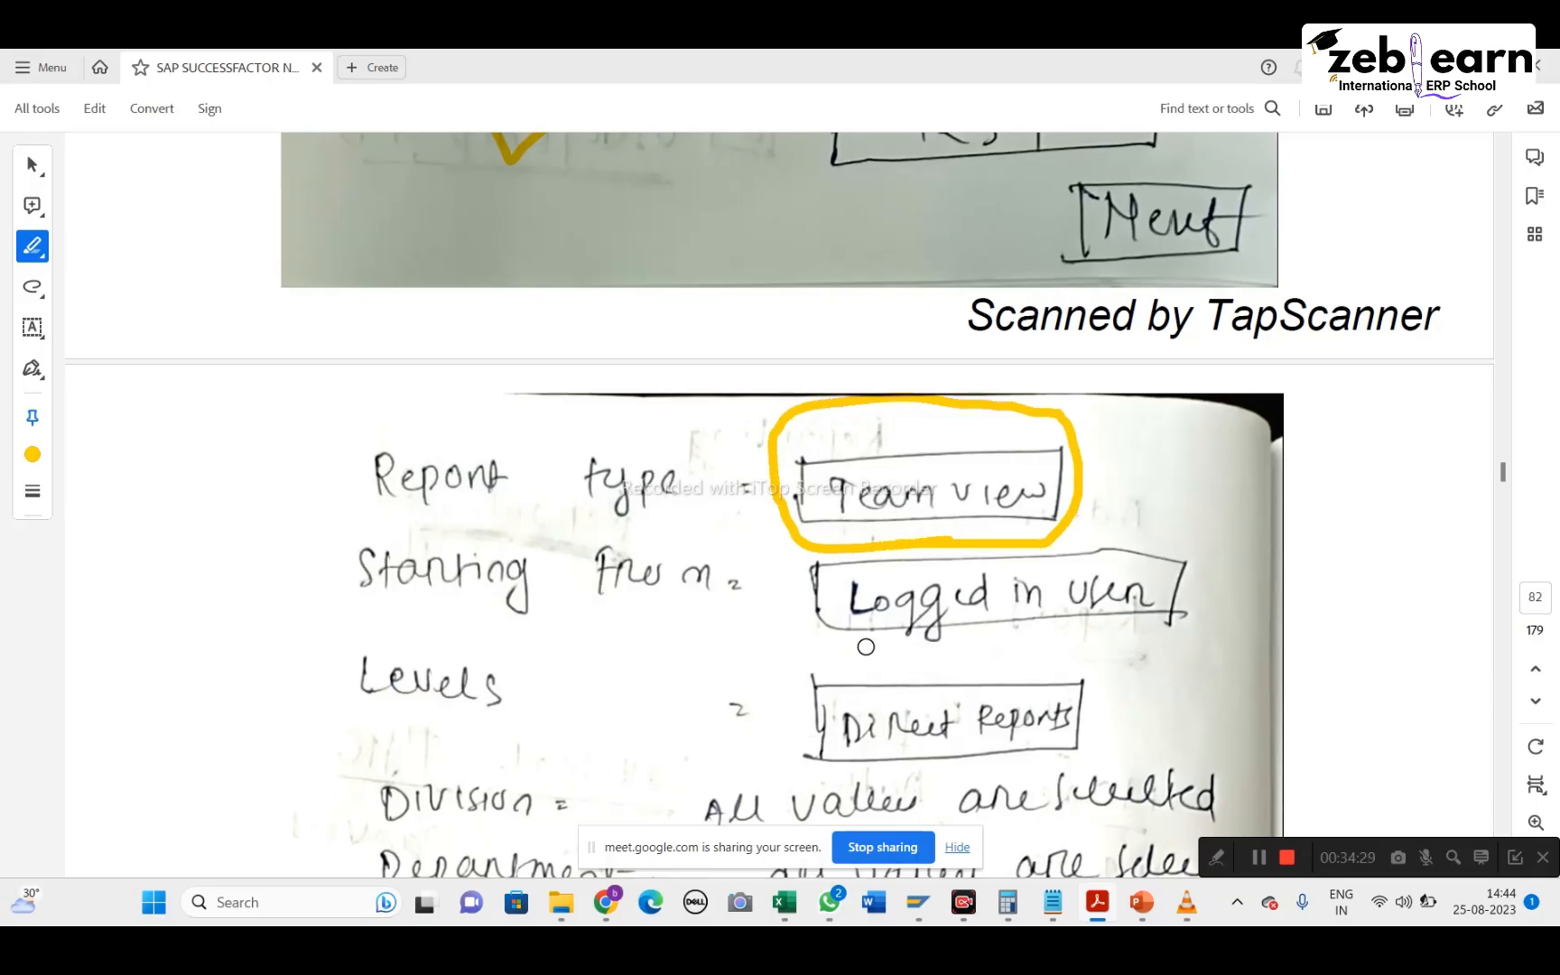
pyautogui.moveTo(823, 639)
pyautogui.mouseDown()
pyautogui.moveTo(844, 642)
pyautogui.moveTo(964, 536)
pyautogui.moveTo(829, 630)
pyautogui.mouseUp()
# Mark the Division, Department and Location lines of the notes with yellow ticks
pyautogui.scroll(-3, 828, 630)
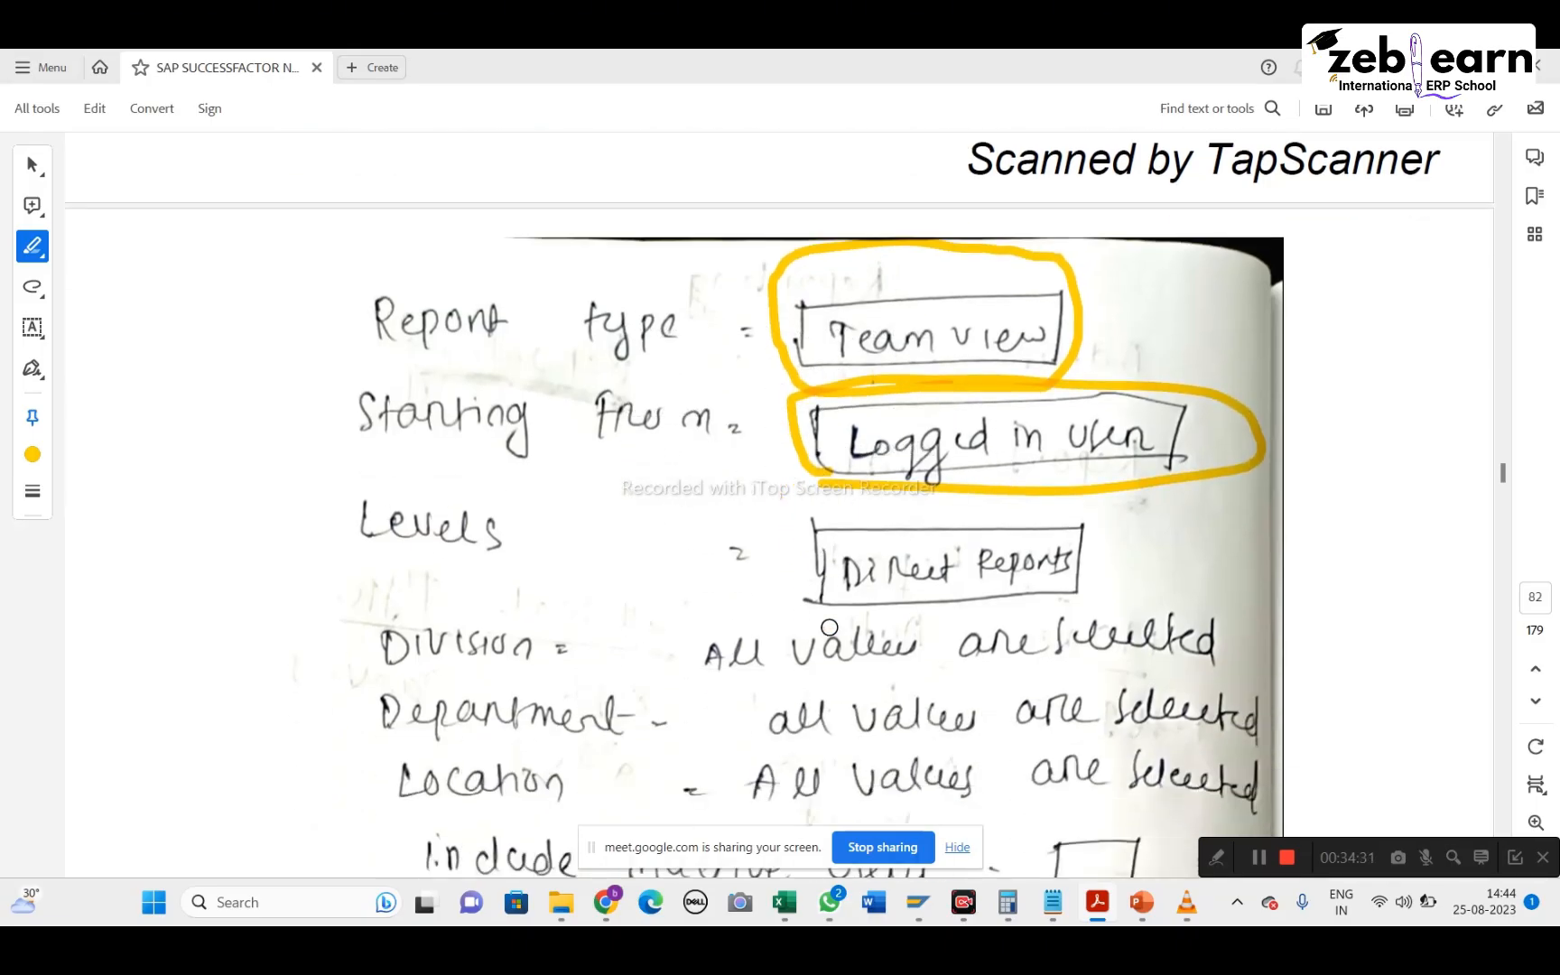
pyautogui.moveTo(661, 663)
pyautogui.mouseDown()
pyautogui.moveTo(679, 695)
pyautogui.moveTo(903, 548)
pyautogui.mouseUp()
pyautogui.moveTo(700, 718); pyautogui.dragTo(835, 668)
pyautogui.scroll(-3, 847, 644)
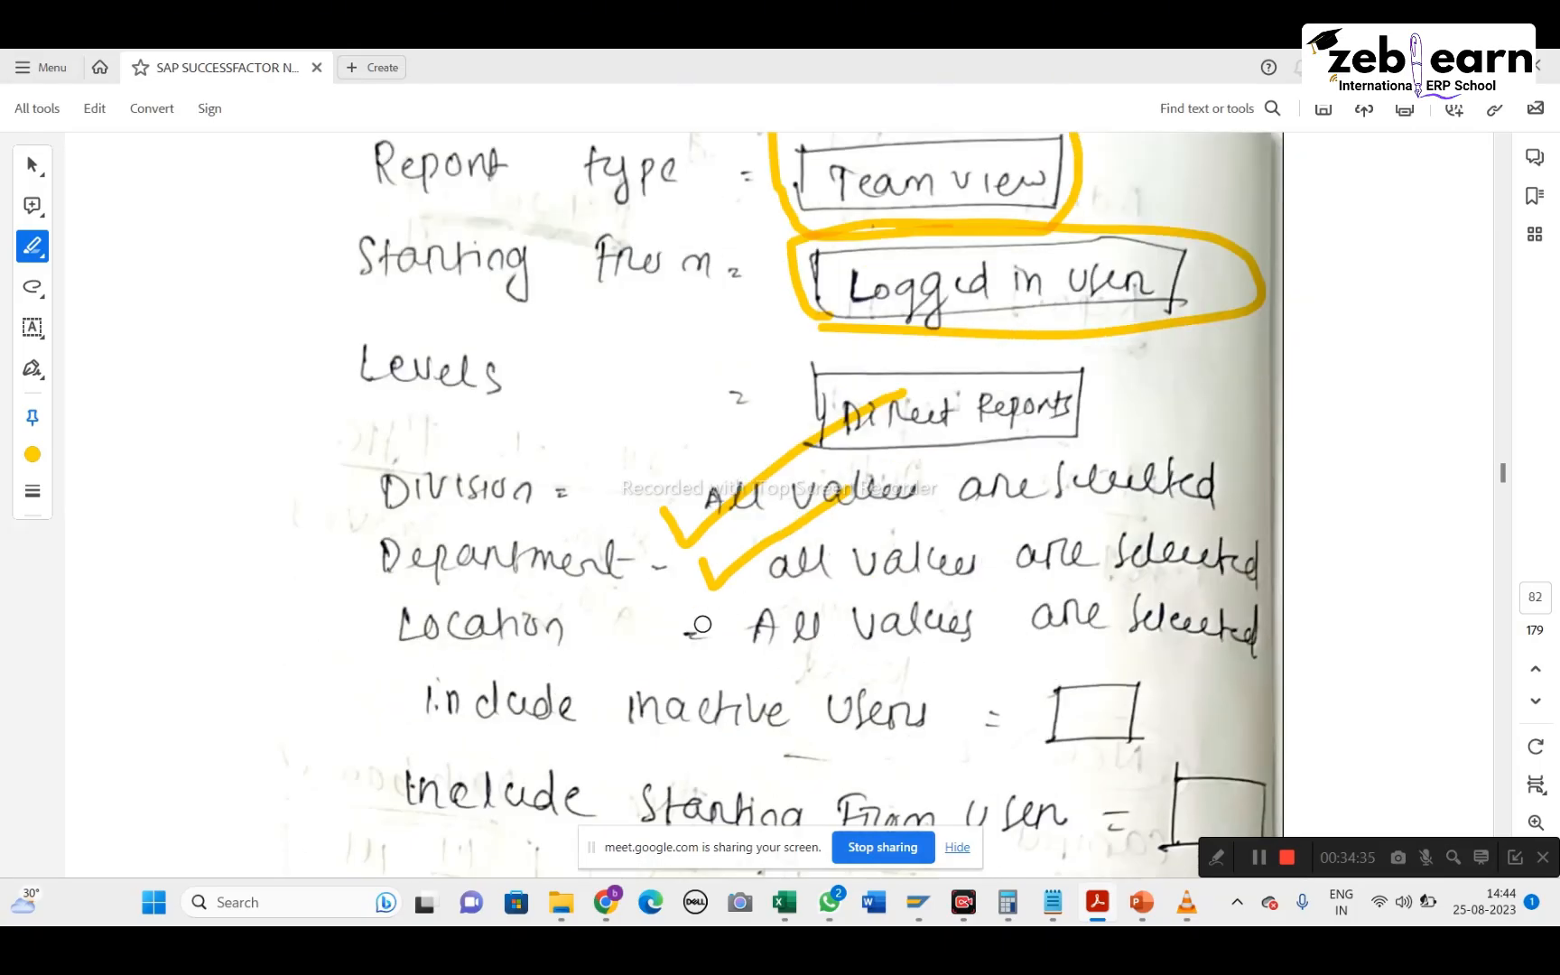
pyautogui.moveTo(696, 616); pyautogui.dragTo(802, 560)
# Tick the Chart Type line in yellow and circle "Person id" for the Category on the notes page
pyautogui.scroll(-8, 792, 573)
pyautogui.scroll(-4, 793, 573)
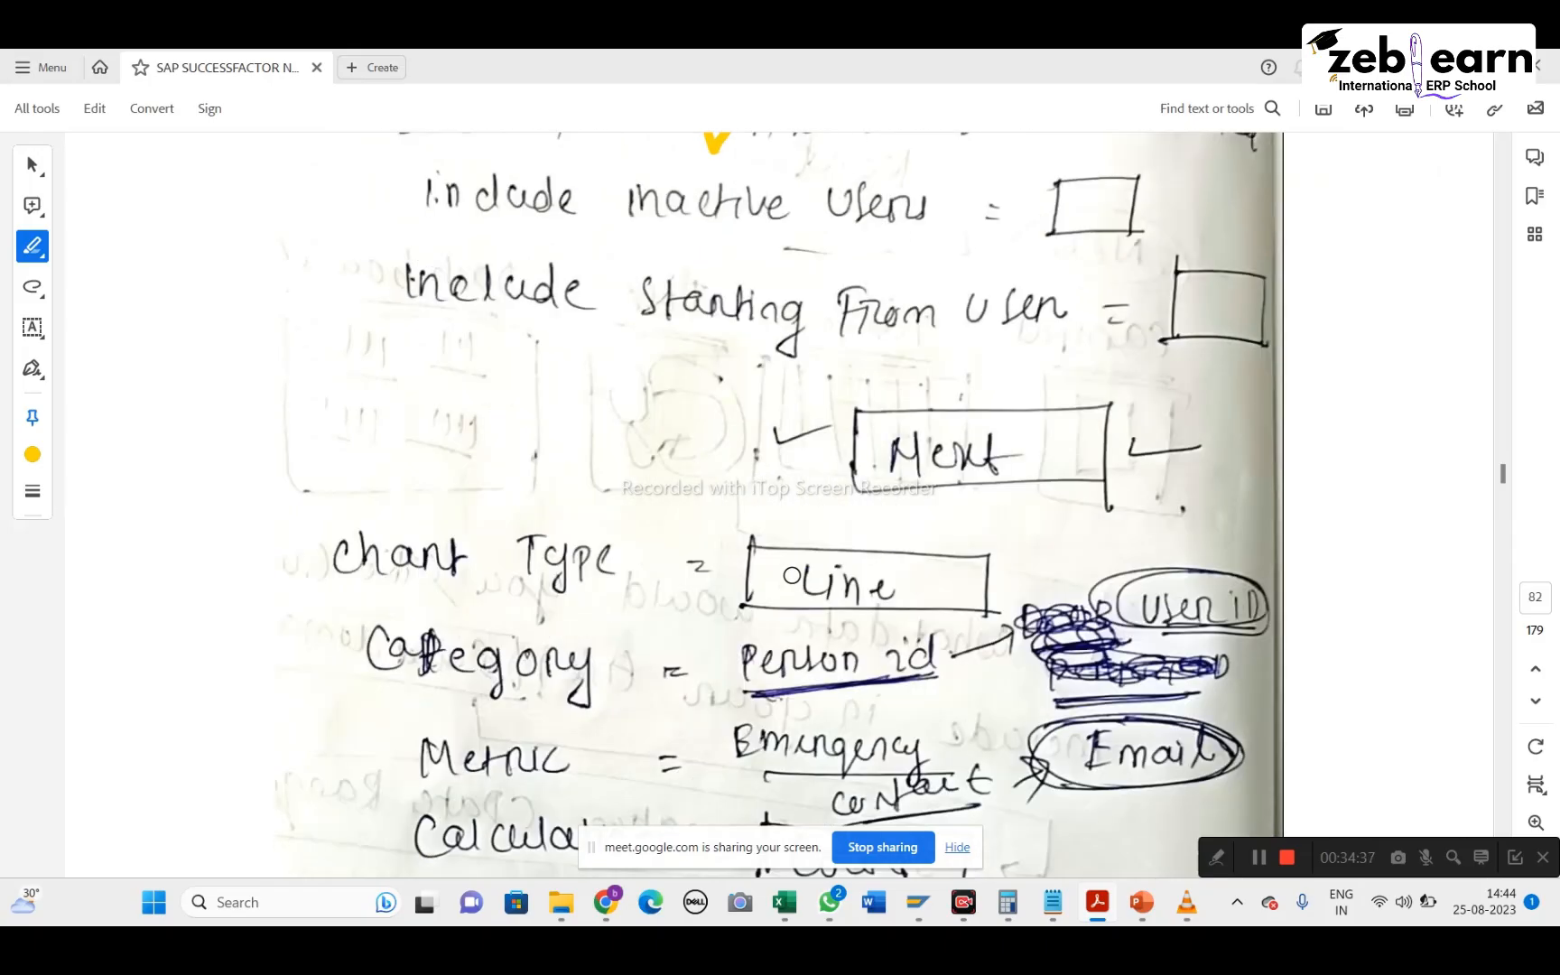
pyautogui.moveTo(680, 397); pyautogui.dragTo(943, 248)
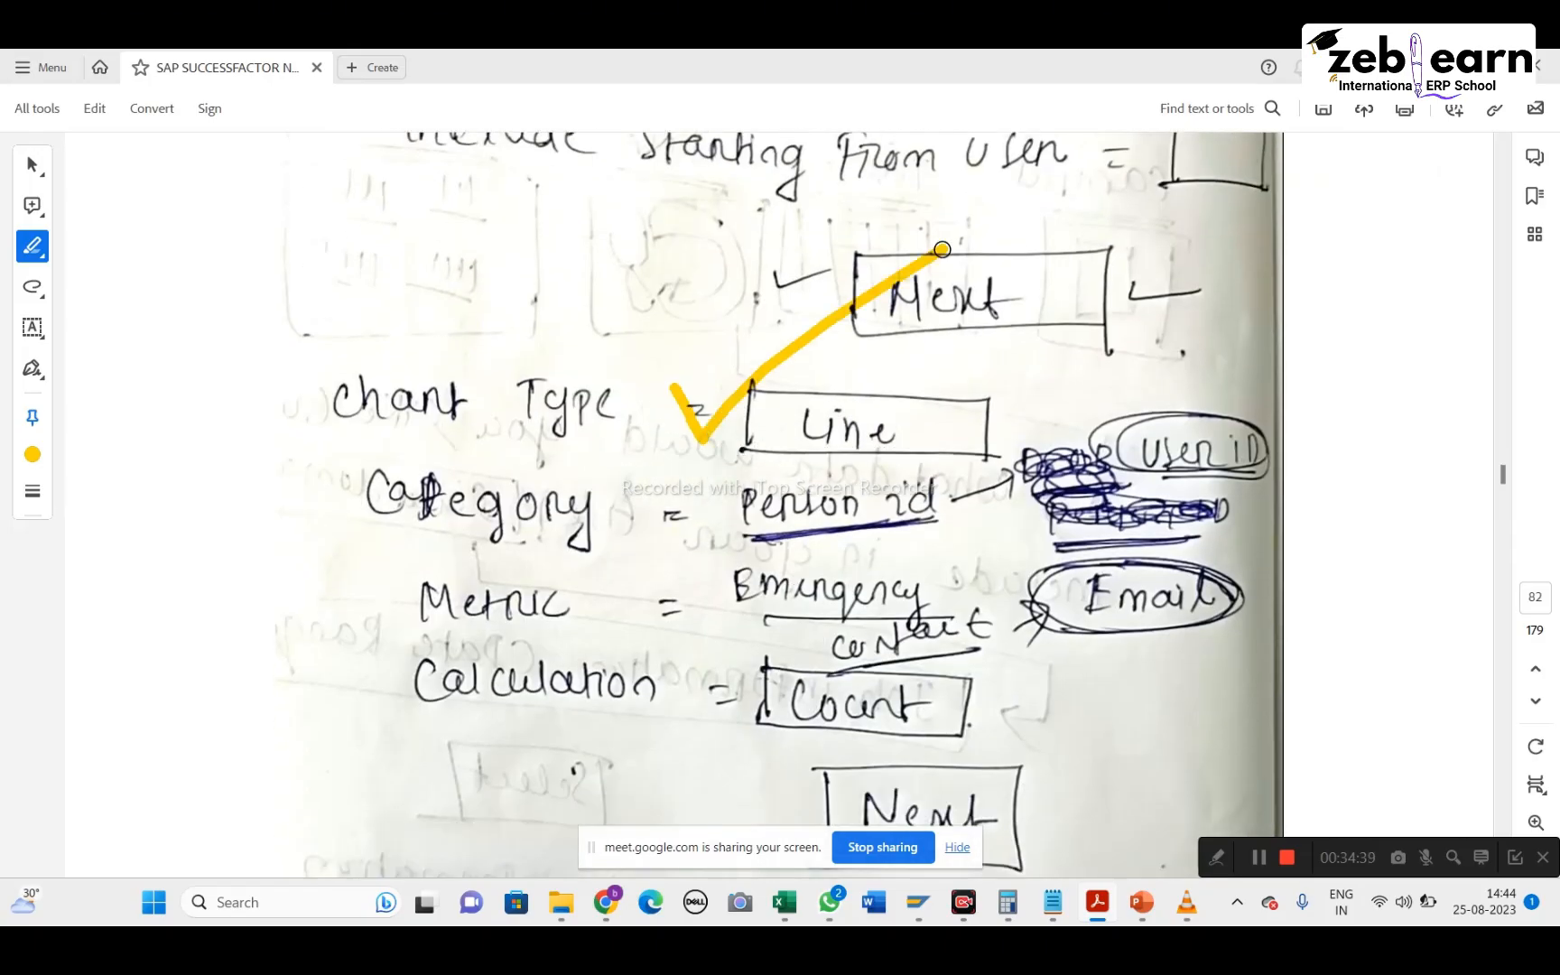
pyautogui.moveTo(899, 538)
pyautogui.mouseDown()
pyautogui.moveTo(780, 551)
pyautogui.moveTo(1065, 474)
pyautogui.moveTo(766, 565)
pyautogui.mouseUp()
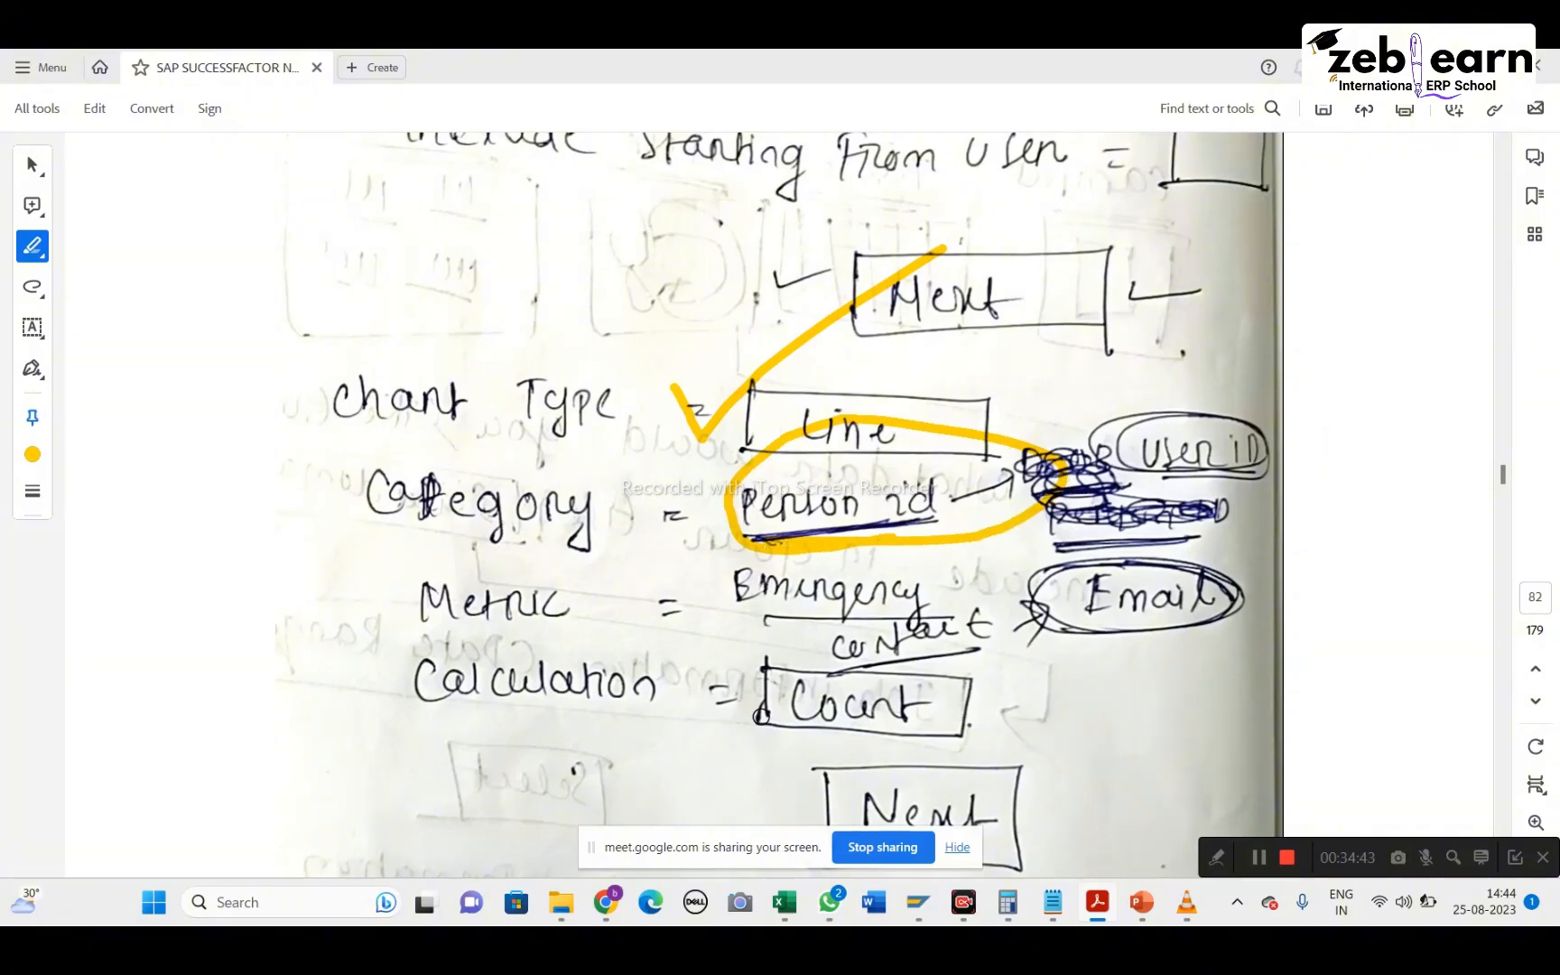
# Read through the notes on Metric, Calculation, Filter Group and Refine Criteria
pyautogui.scroll(-8, 778, 648)
pyautogui.scroll(3, 579, 715)
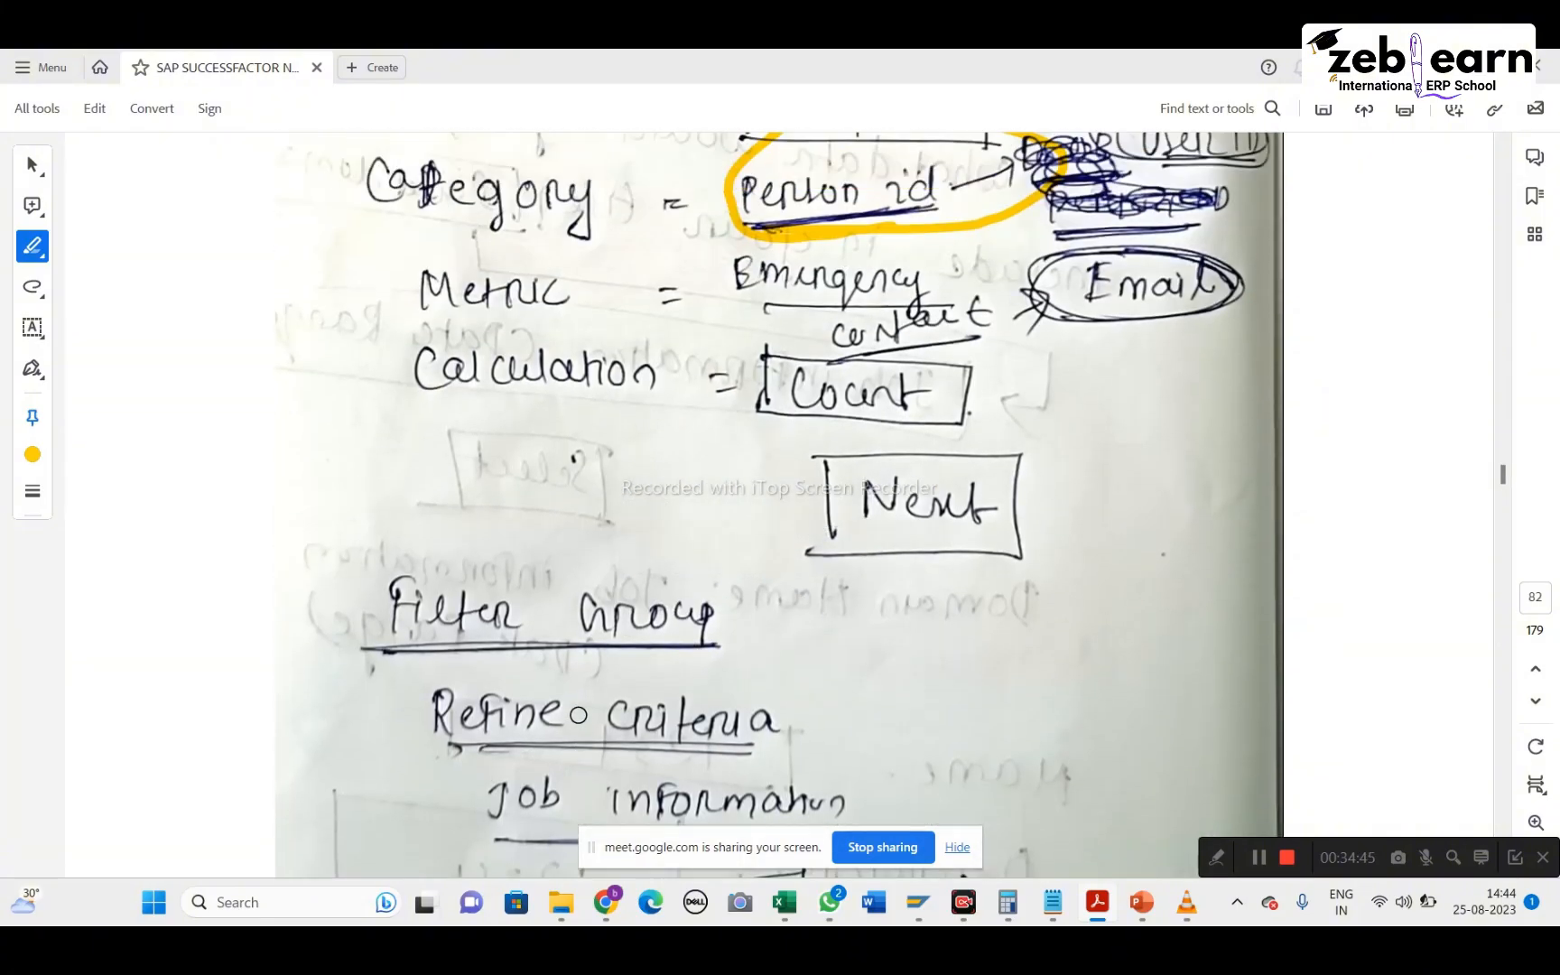
pyautogui.scroll(-4, 579, 715)
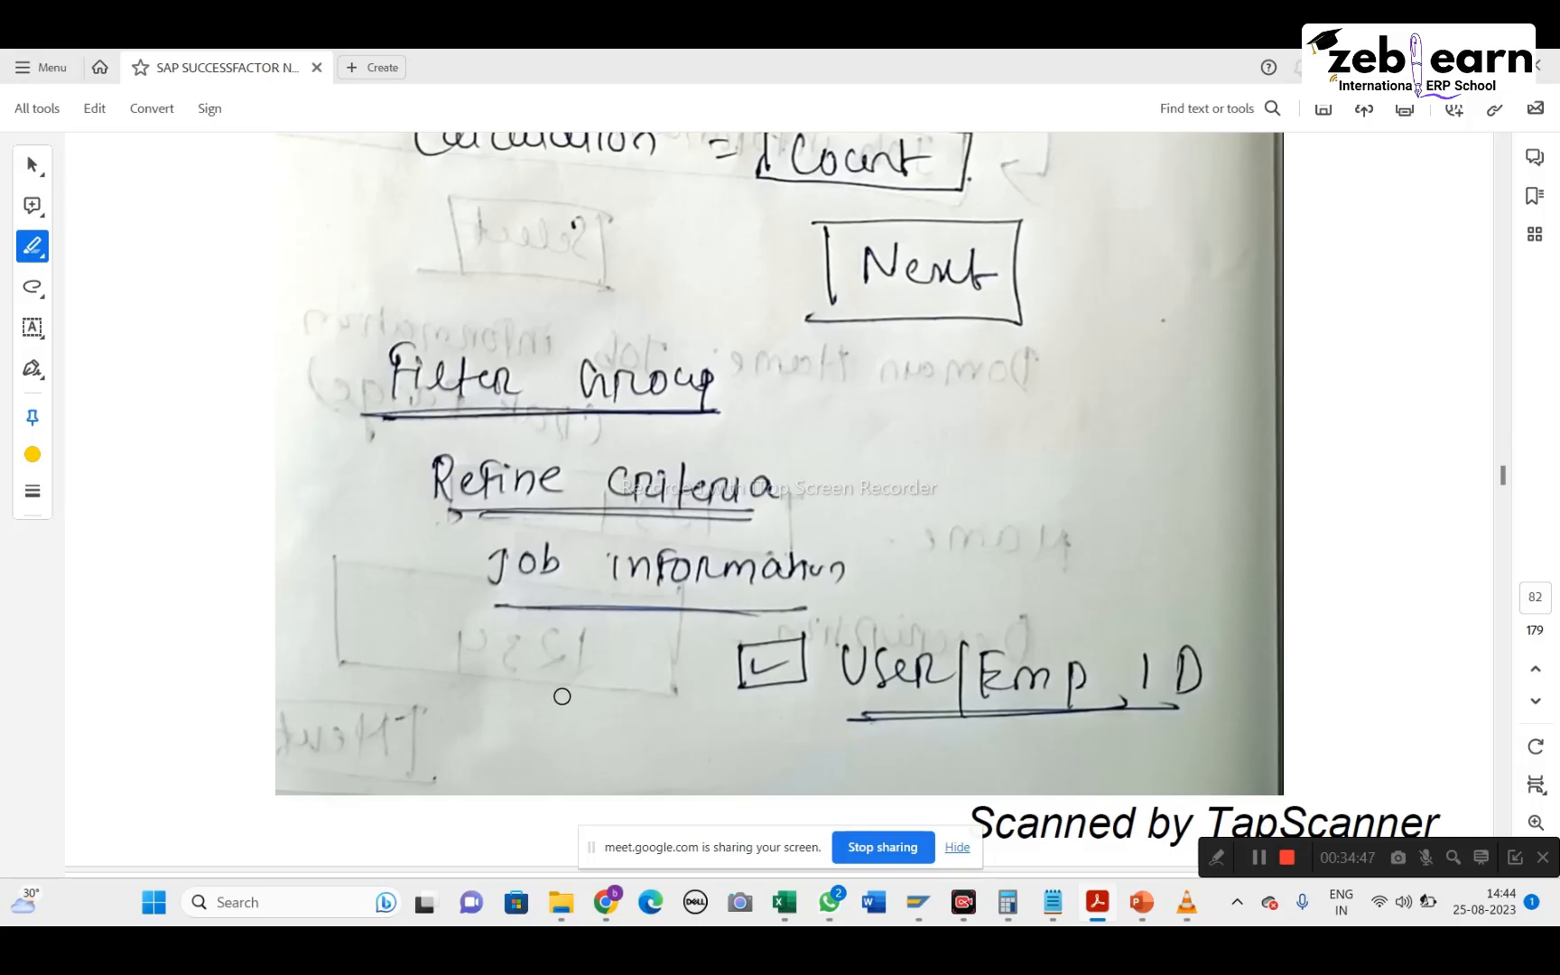
pyautogui.scroll(5, 561, 695)
pyautogui.scroll(3, 491, 565)
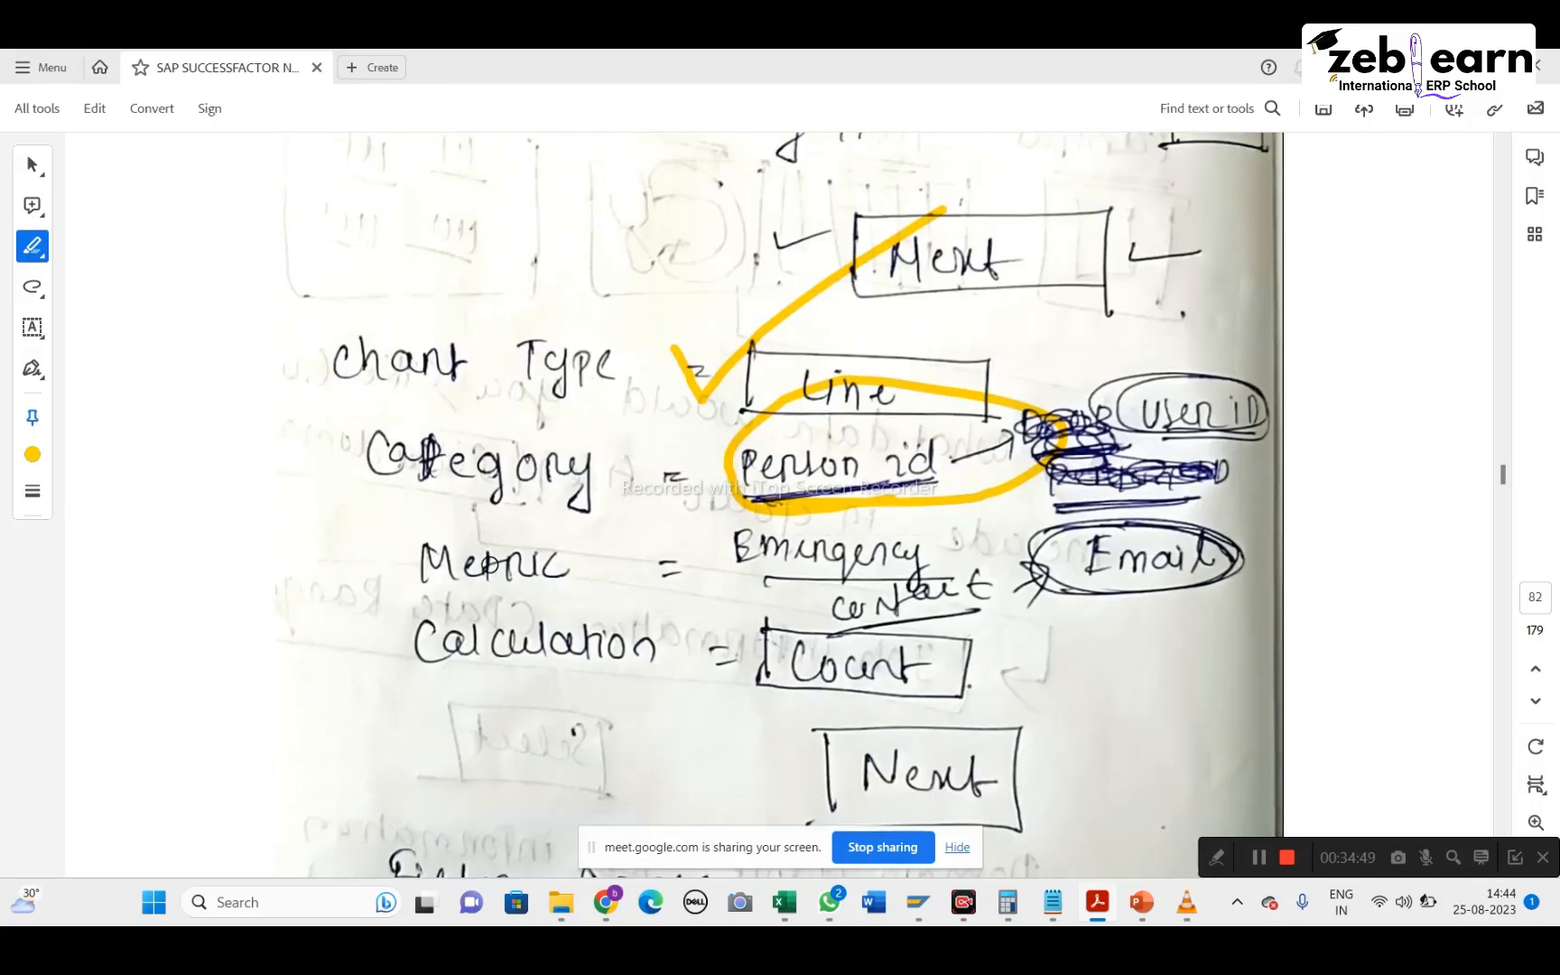
pyautogui.scroll(-3, 578, 479)
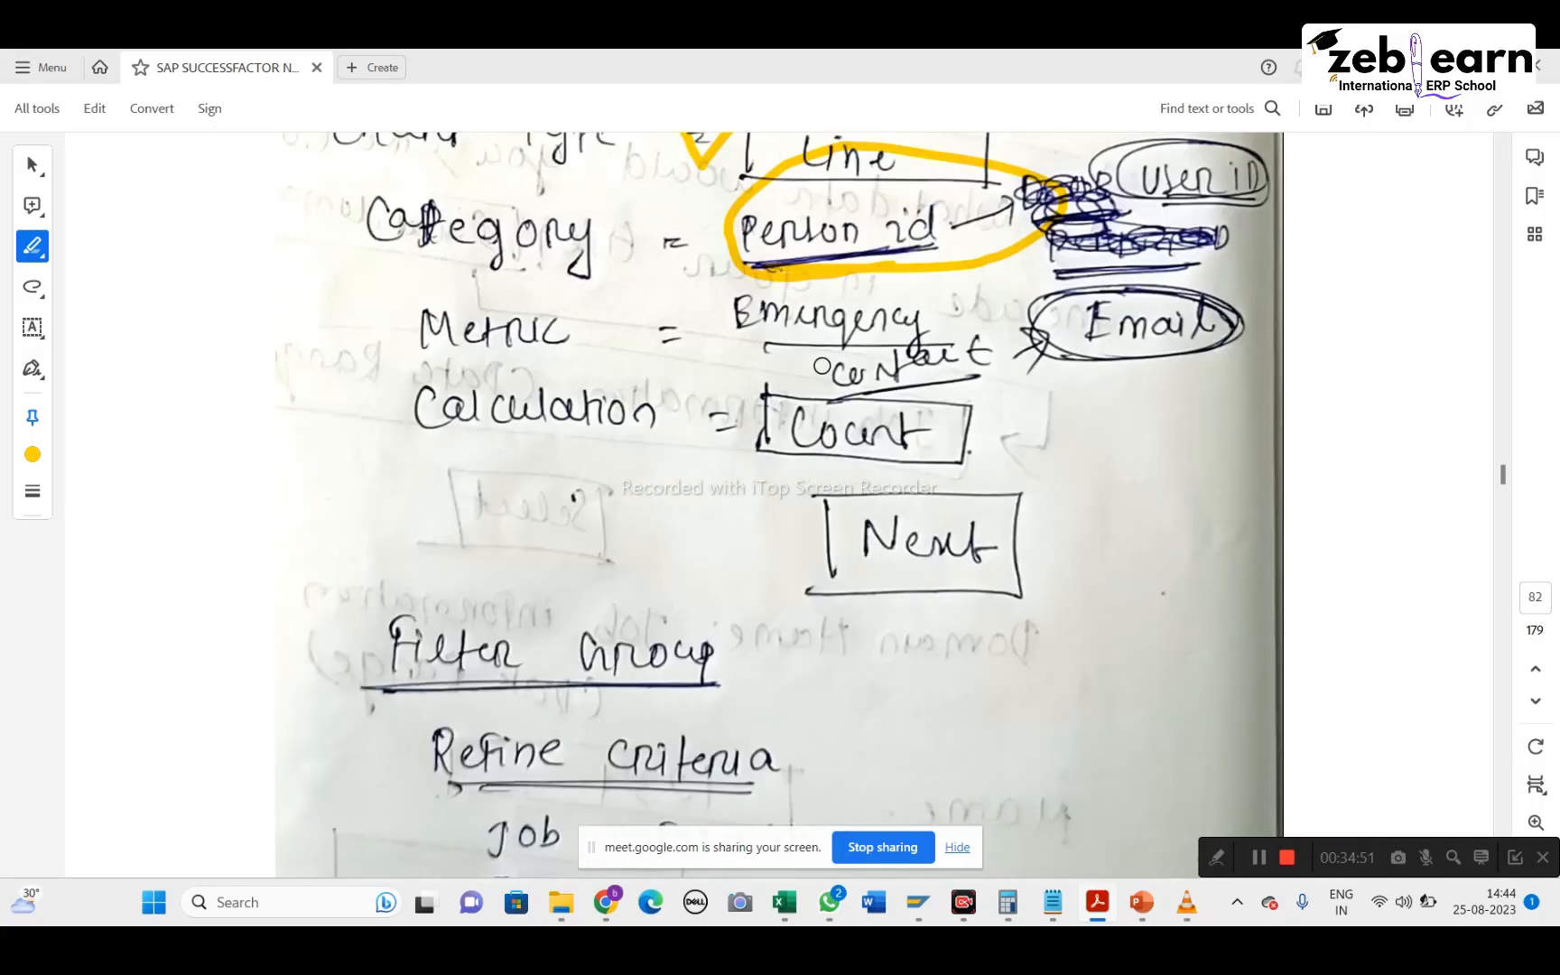
# Switch back to the Report Center in Chrome, cancel the column selection and reopen it for the chart's Category
pyautogui.hotkey('alt', 'Tab')
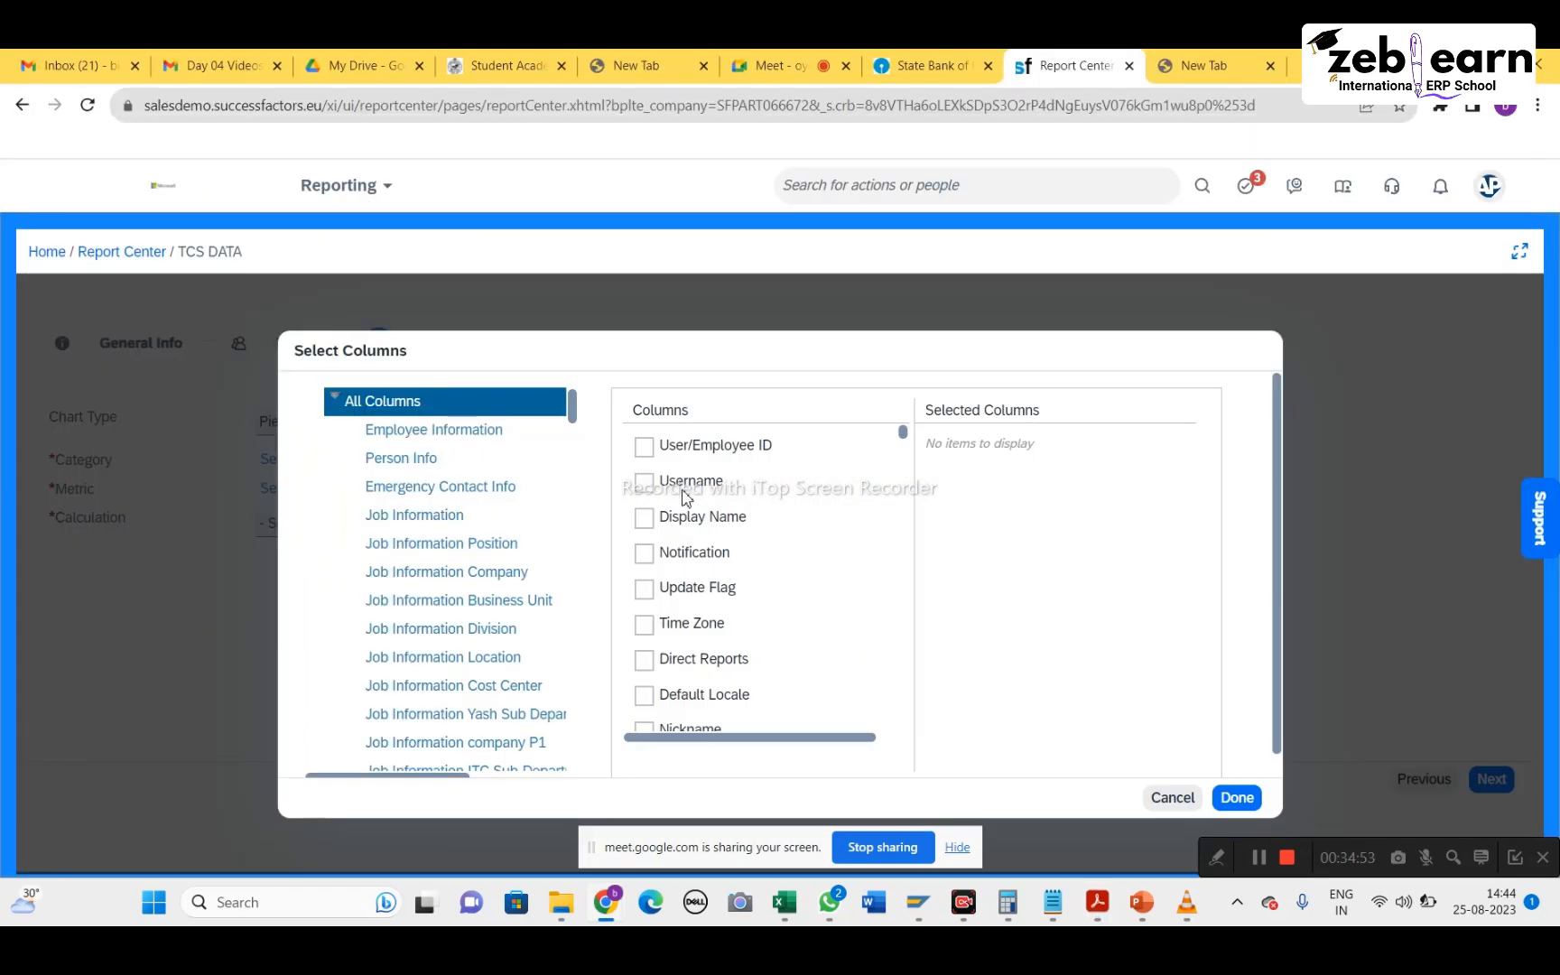
pyautogui.click(1174, 799)
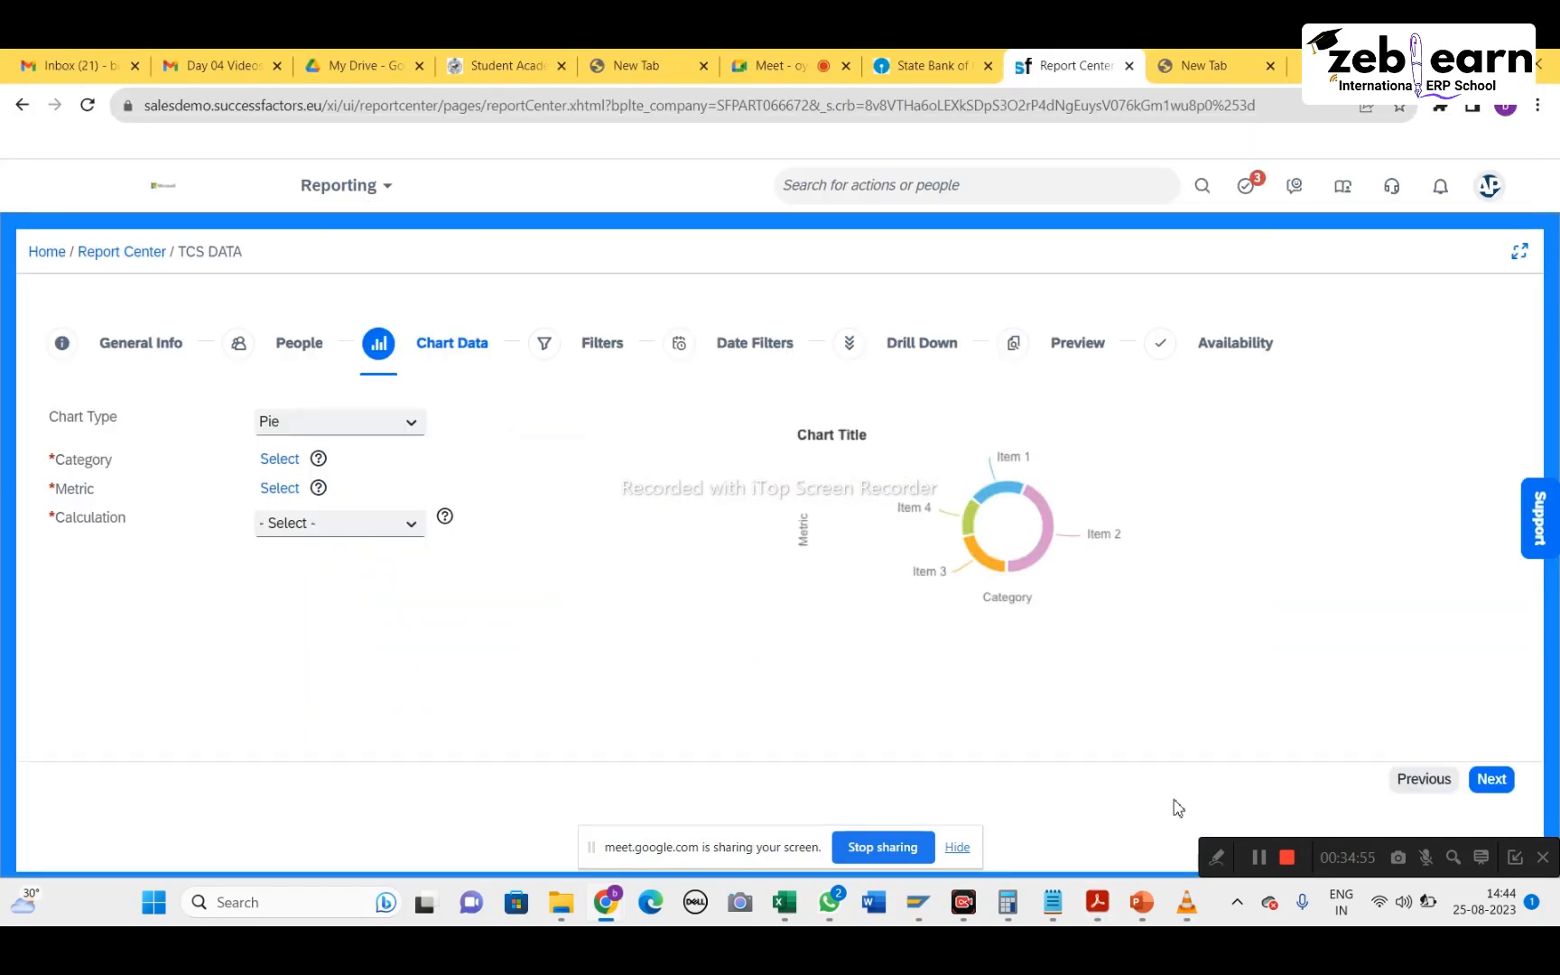
pyautogui.click(291, 460)
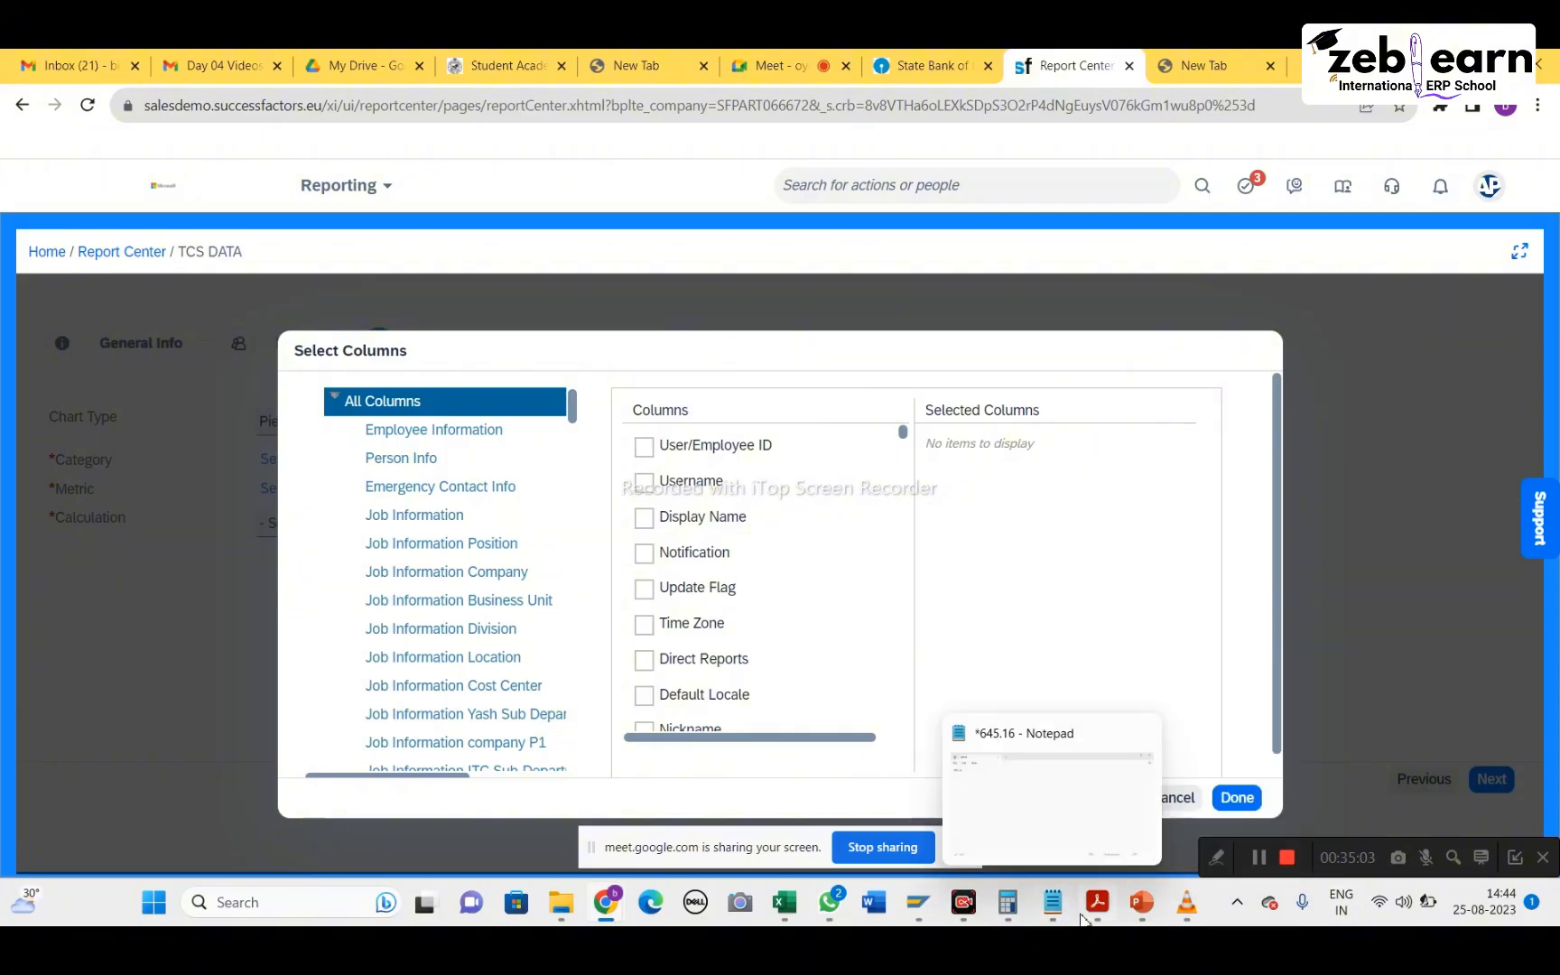
# Switch to the notes in Acrobat and review the Filter Group, By My Selection and Date Range instructions
pyautogui.click(1093, 790)
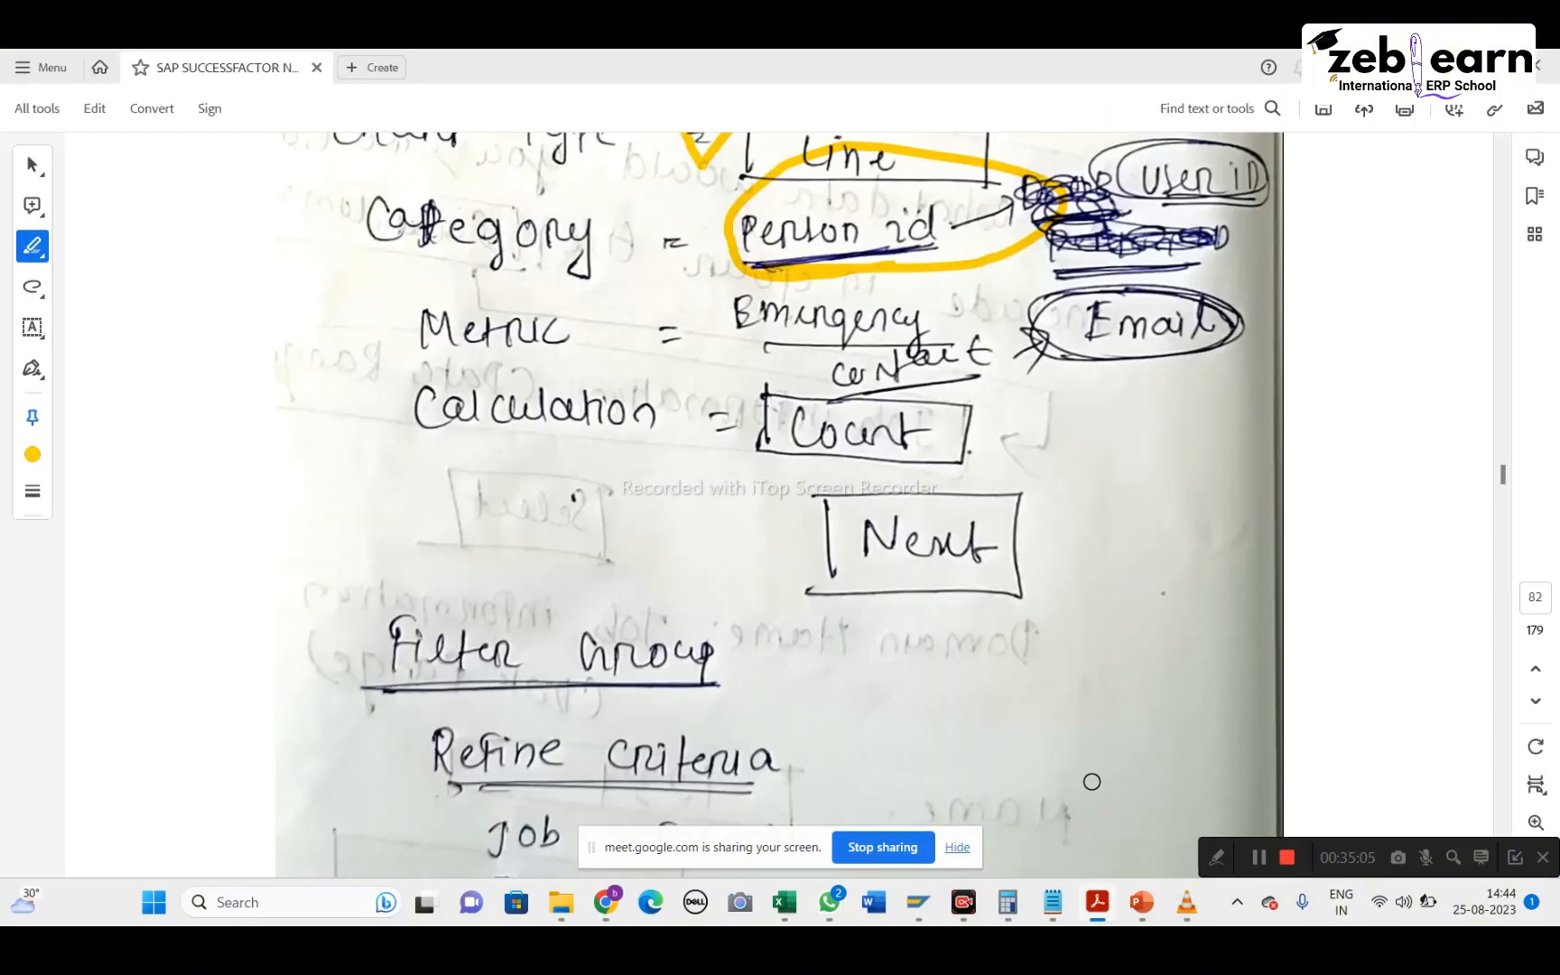
pyautogui.scroll(-1, 463, 590)
pyautogui.scroll(-10, 463, 590)
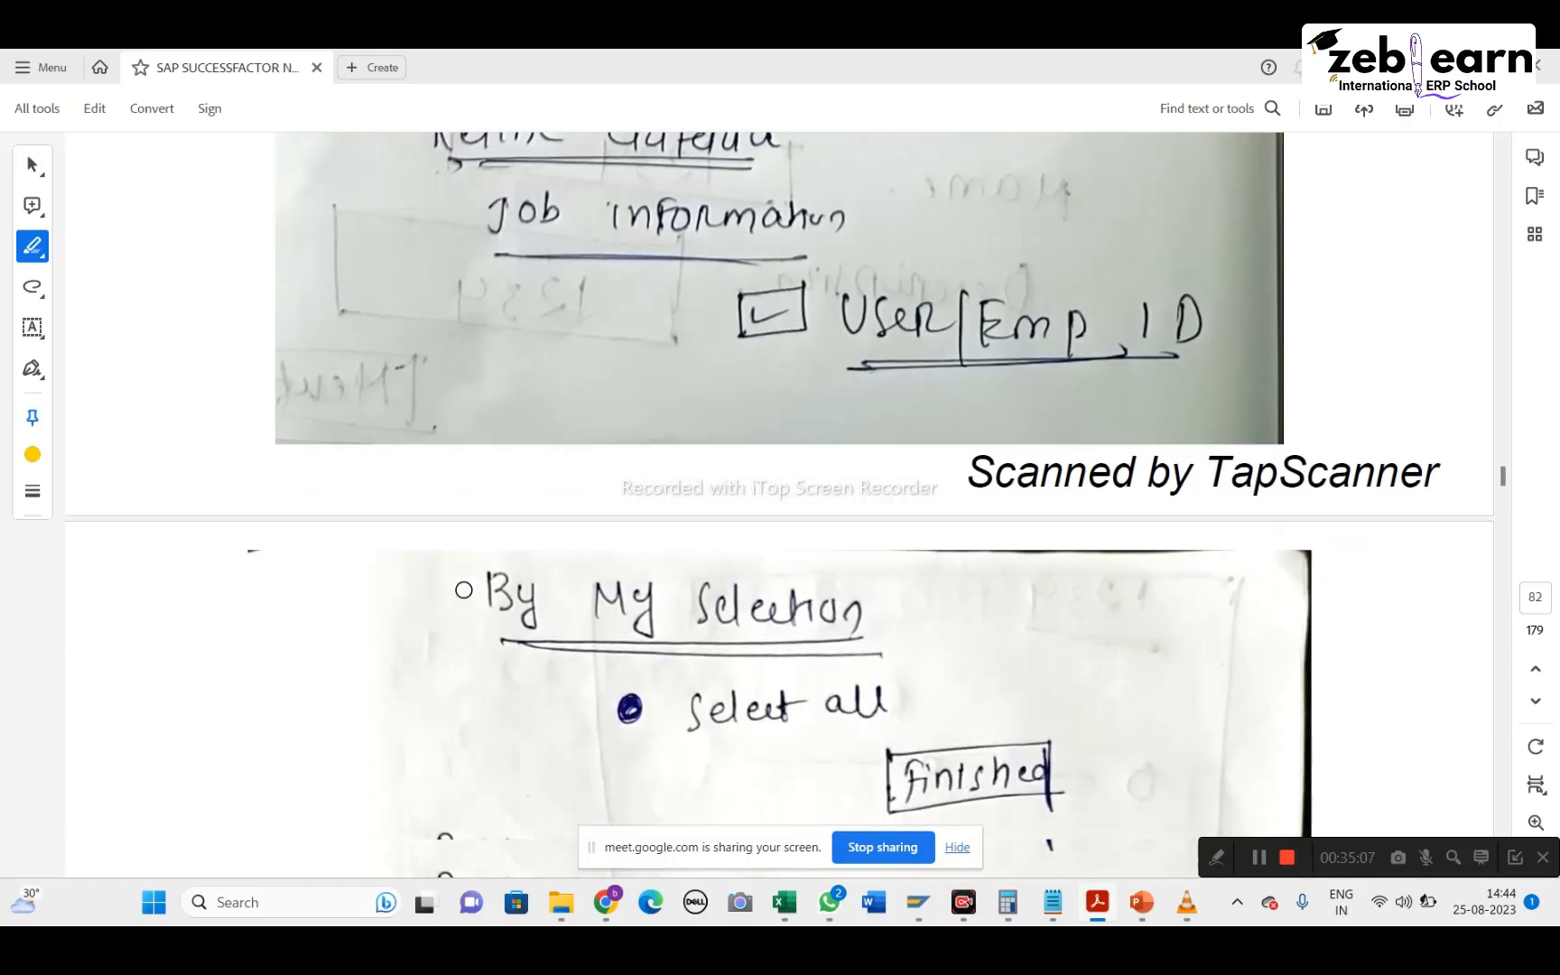
pyautogui.scroll(-12, 463, 590)
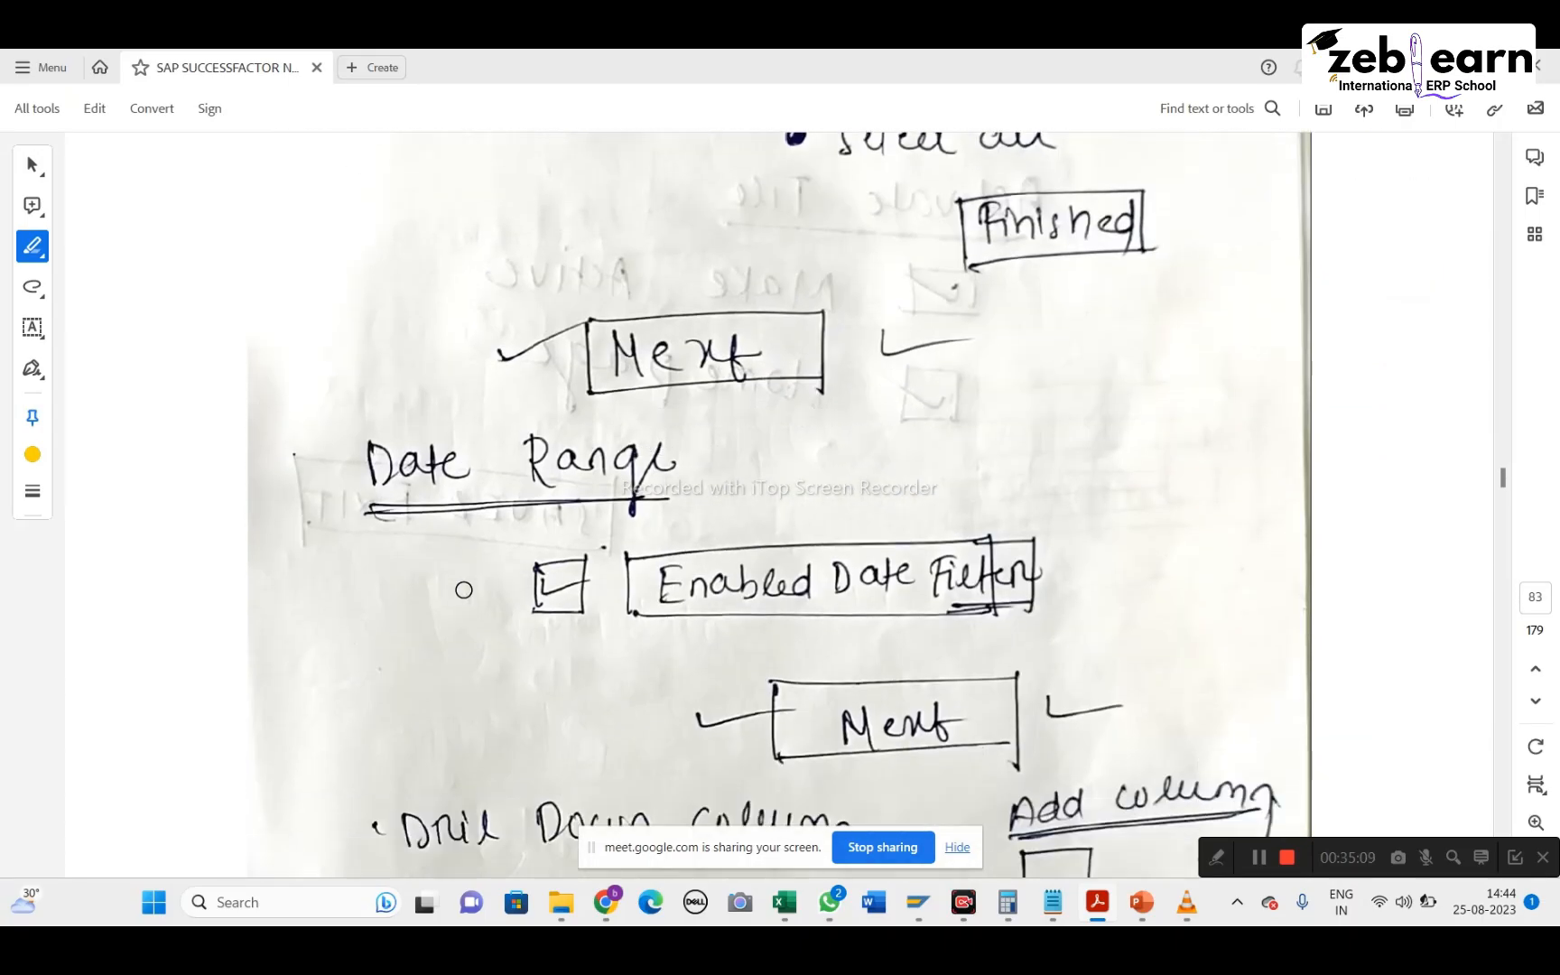
pyautogui.scroll(12, 463, 590)
# Return to the Report Center in Chrome, select the Username, User/Employee ID and Display Name columns, and try to apply them as the Category
pyautogui.hotkey('alt', 'Tab')
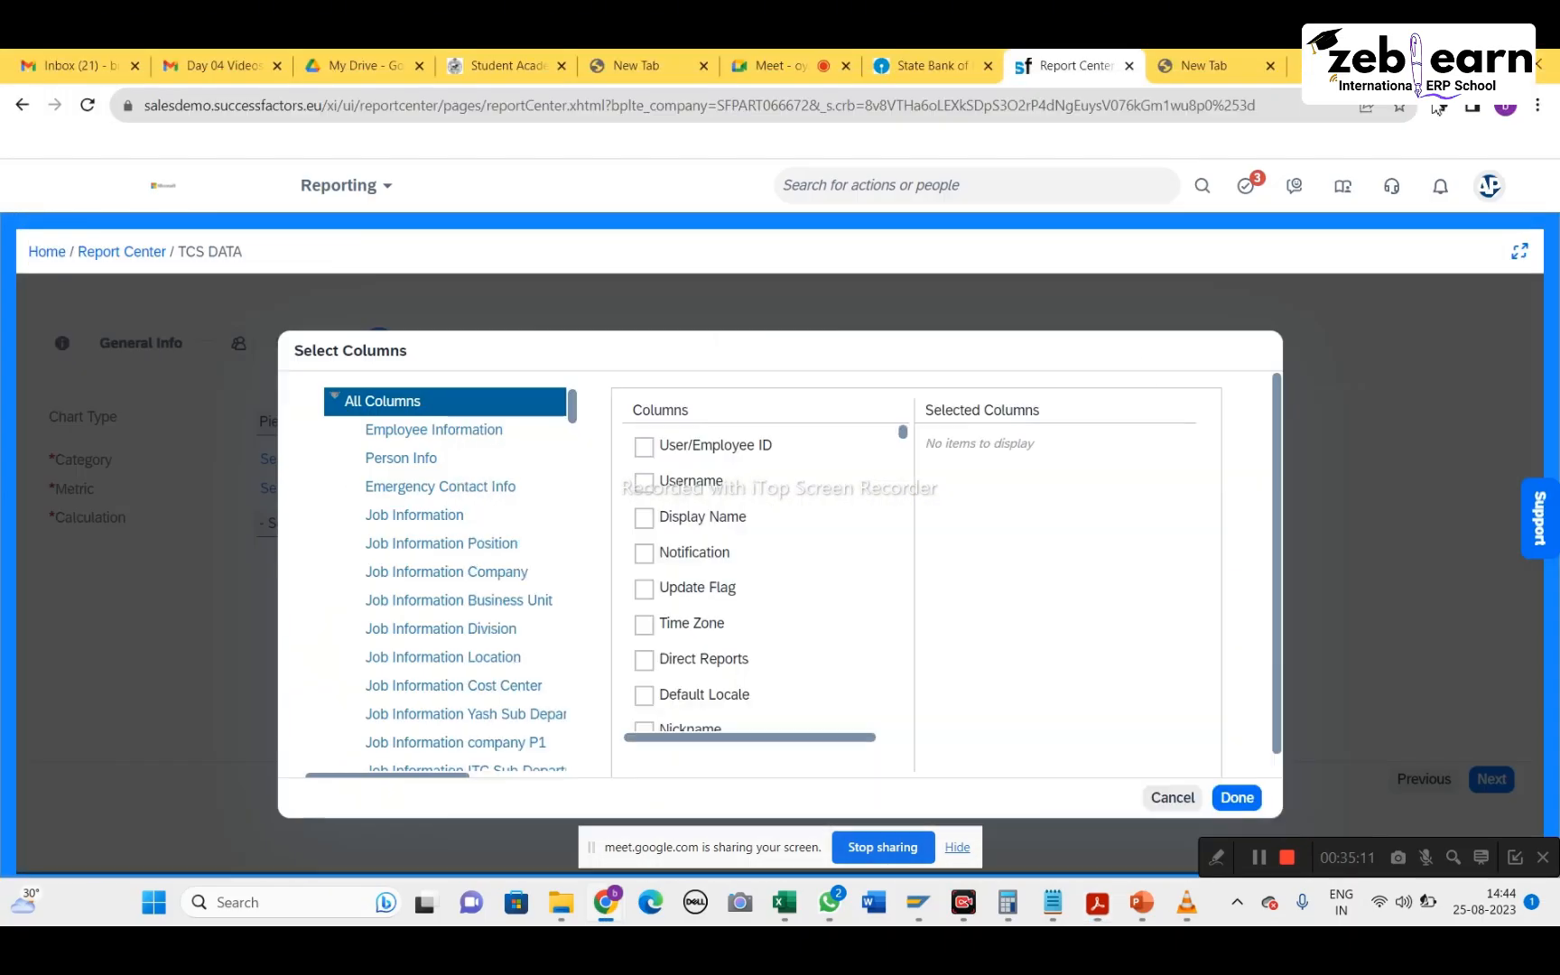
pyautogui.click(646, 483)
pyautogui.click(645, 447)
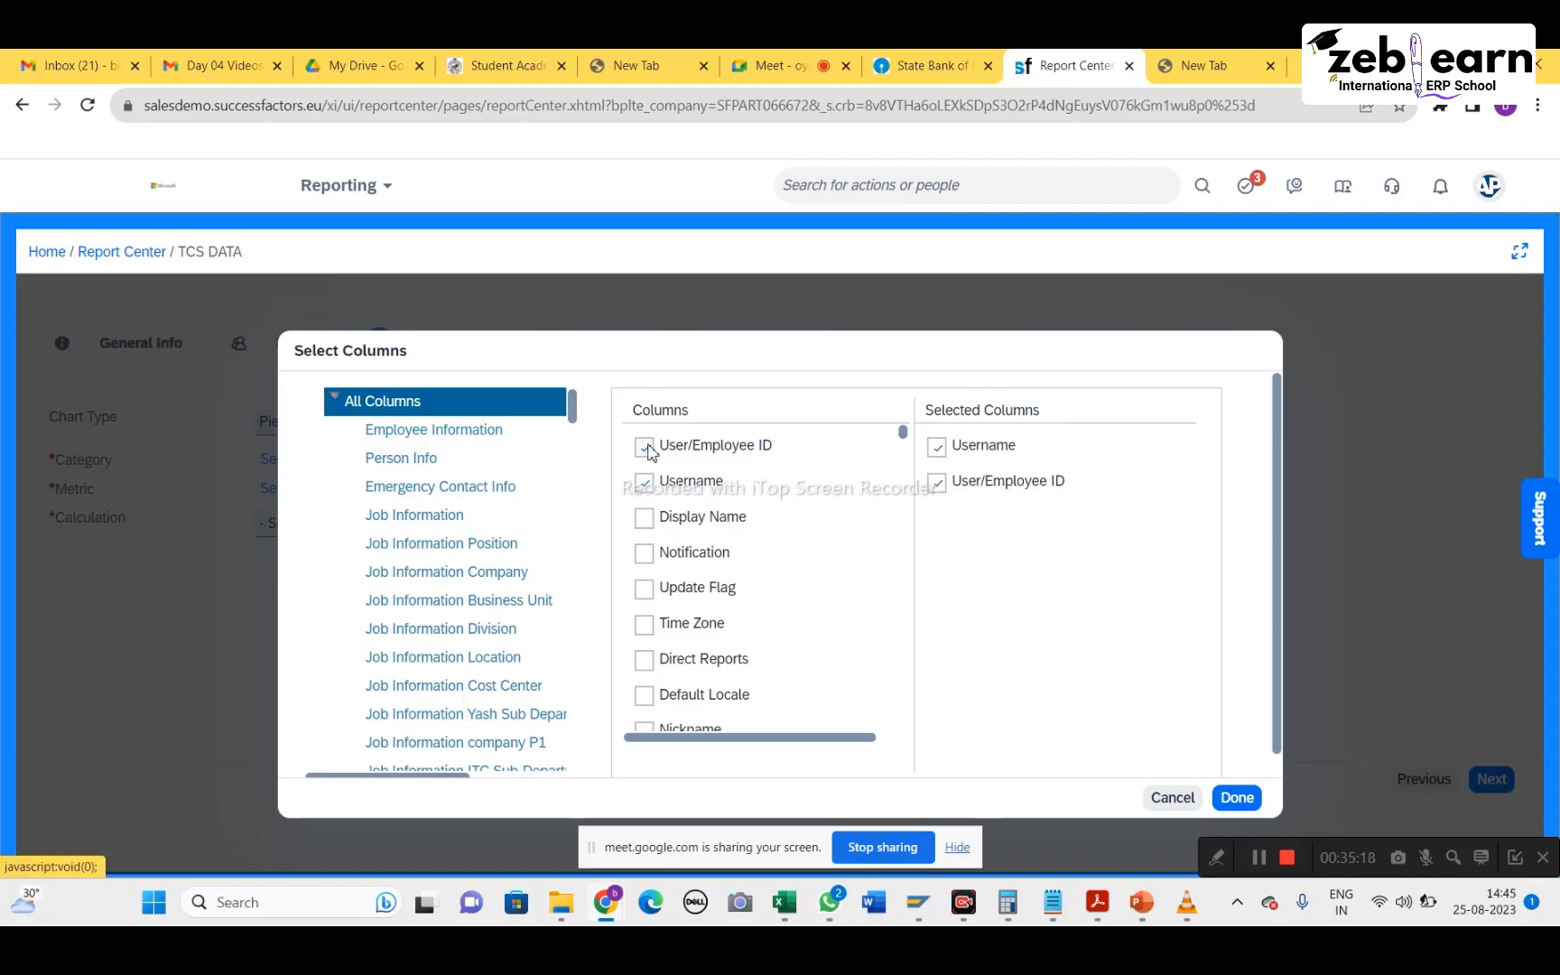
pyautogui.click(646, 520)
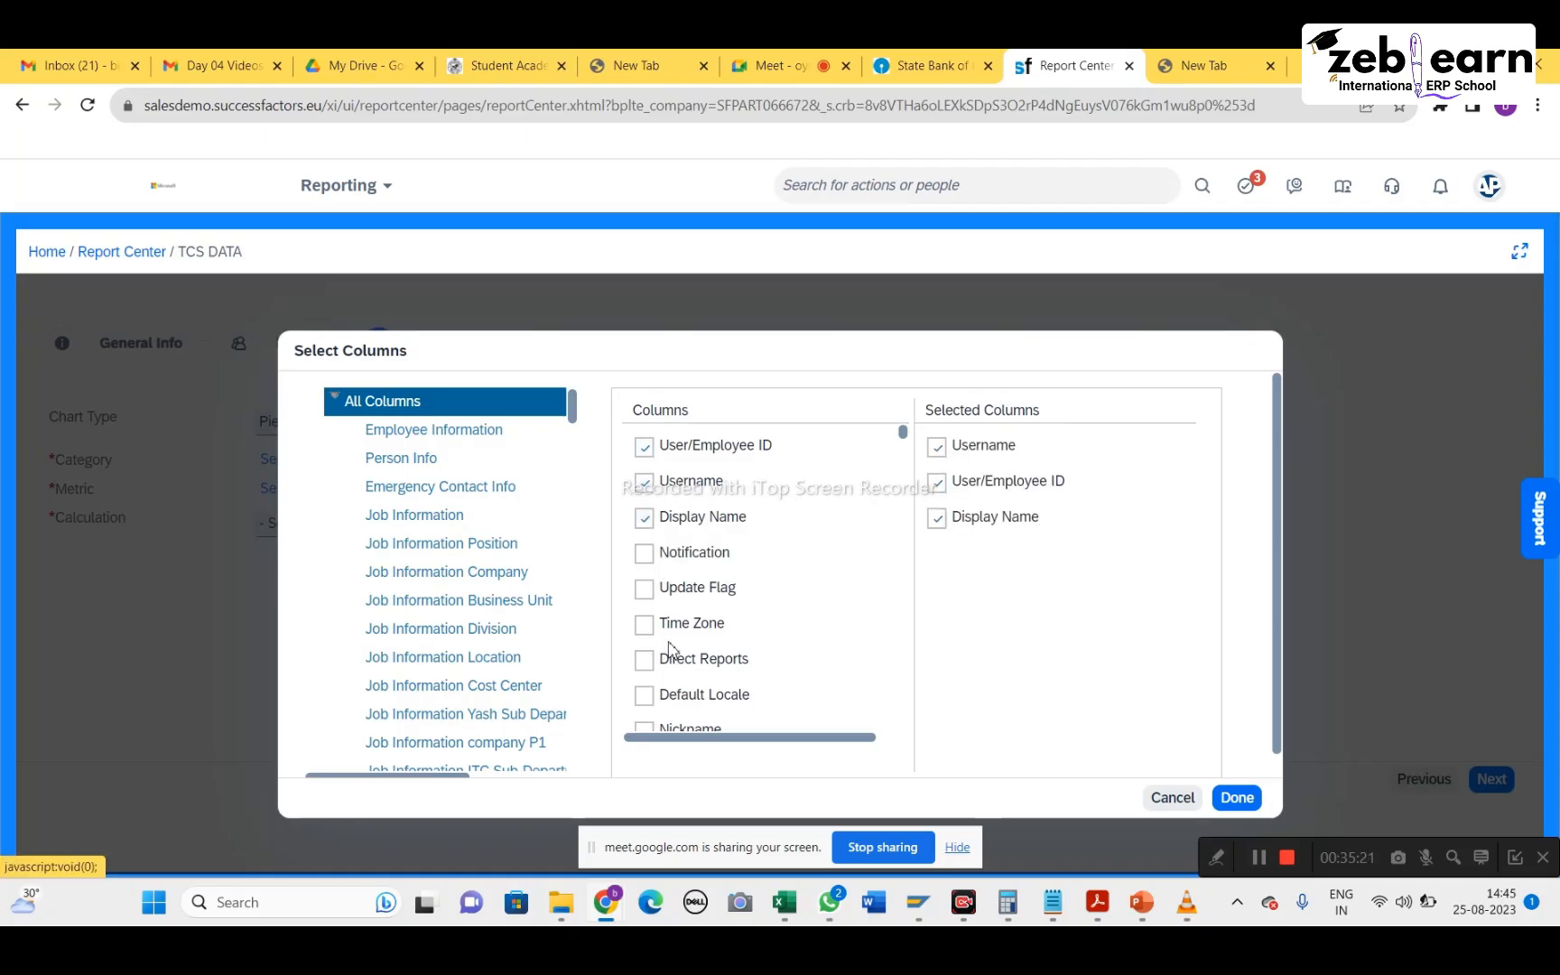
pyautogui.scroll(-3, 669, 646)
pyautogui.scroll(-3, 669, 646)
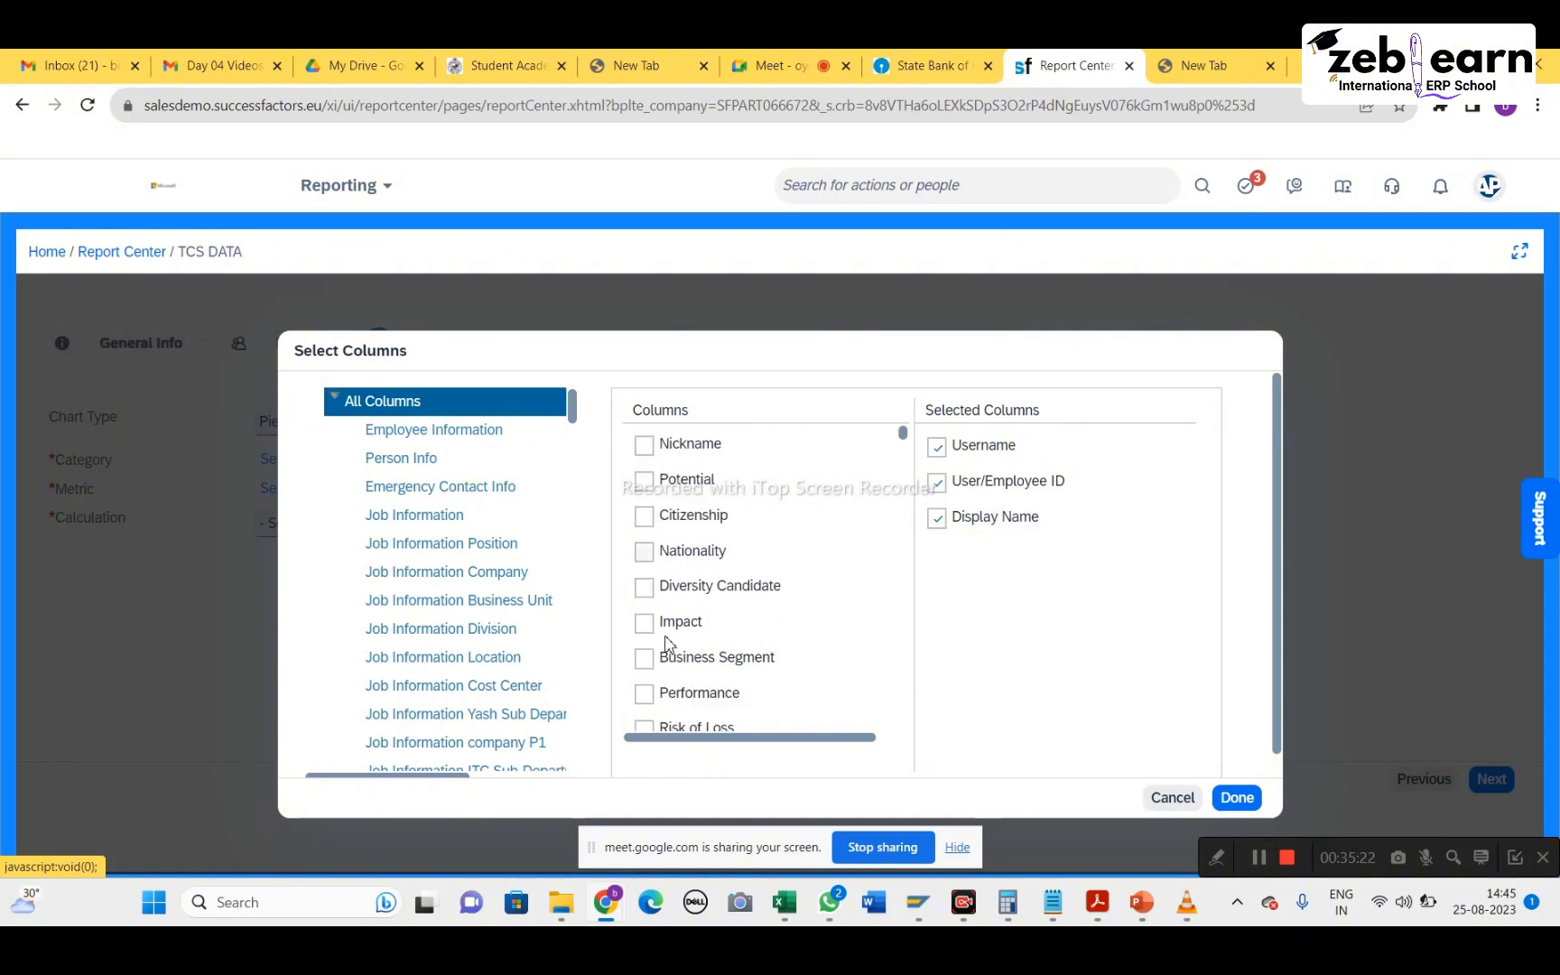
pyautogui.click(470, 433)
pyautogui.scroll(6, 748, 582)
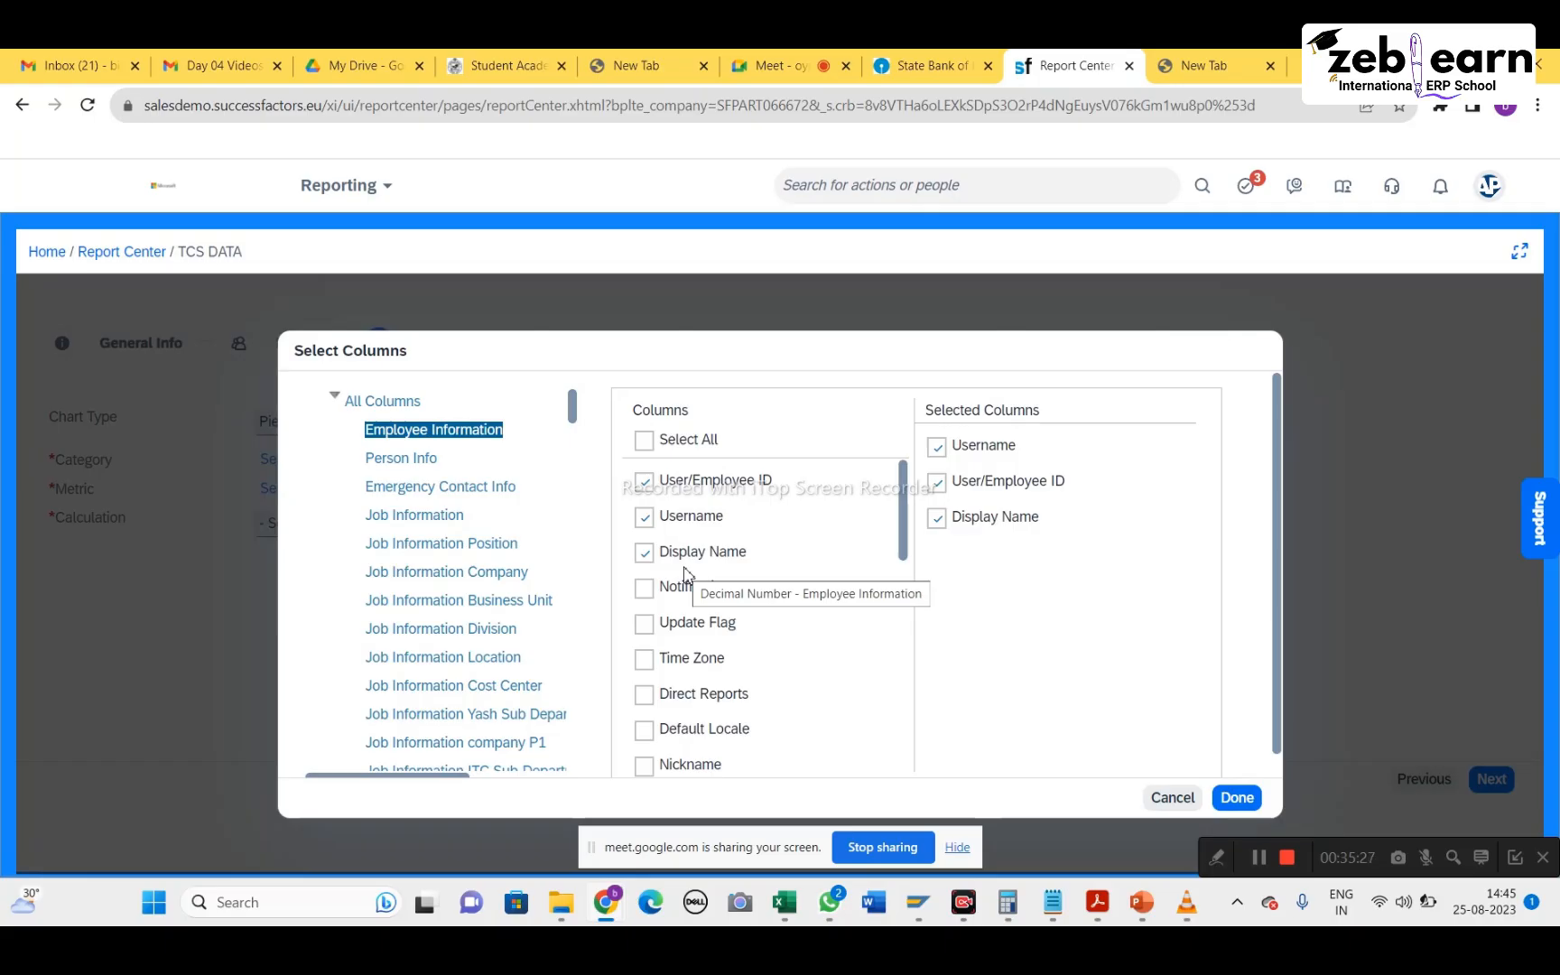
pyautogui.click(1233, 797)
pyautogui.click(936, 645)
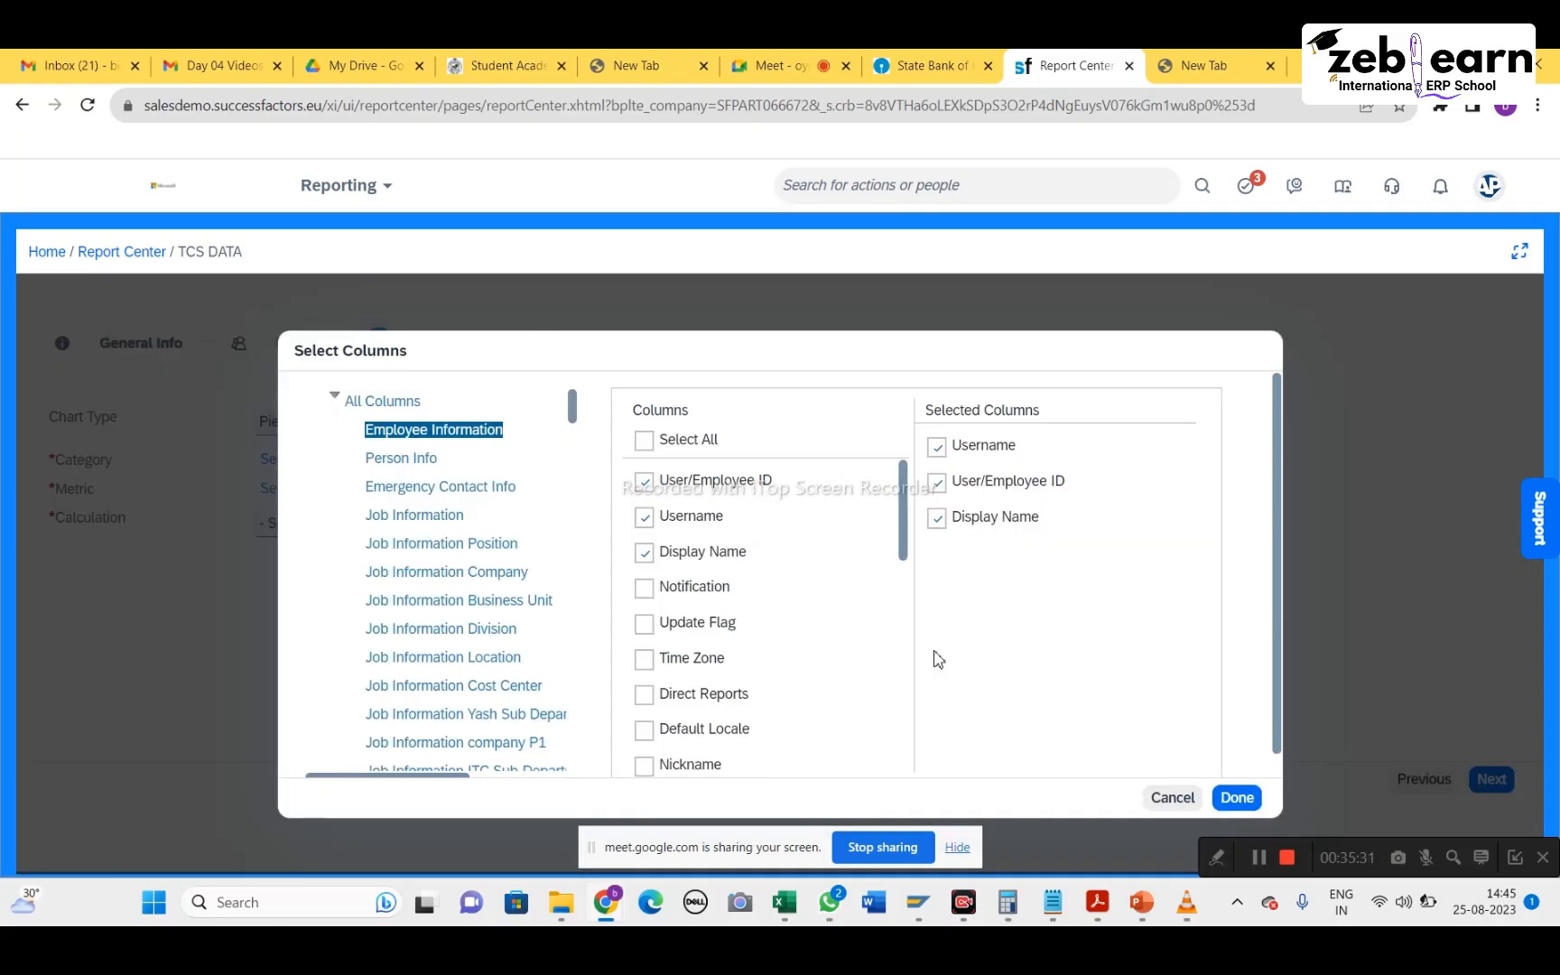
# Deselect Display Name and User/Employee ID and apply Username as the chart's Category
pyautogui.click(936, 518)
pyautogui.click(936, 482)
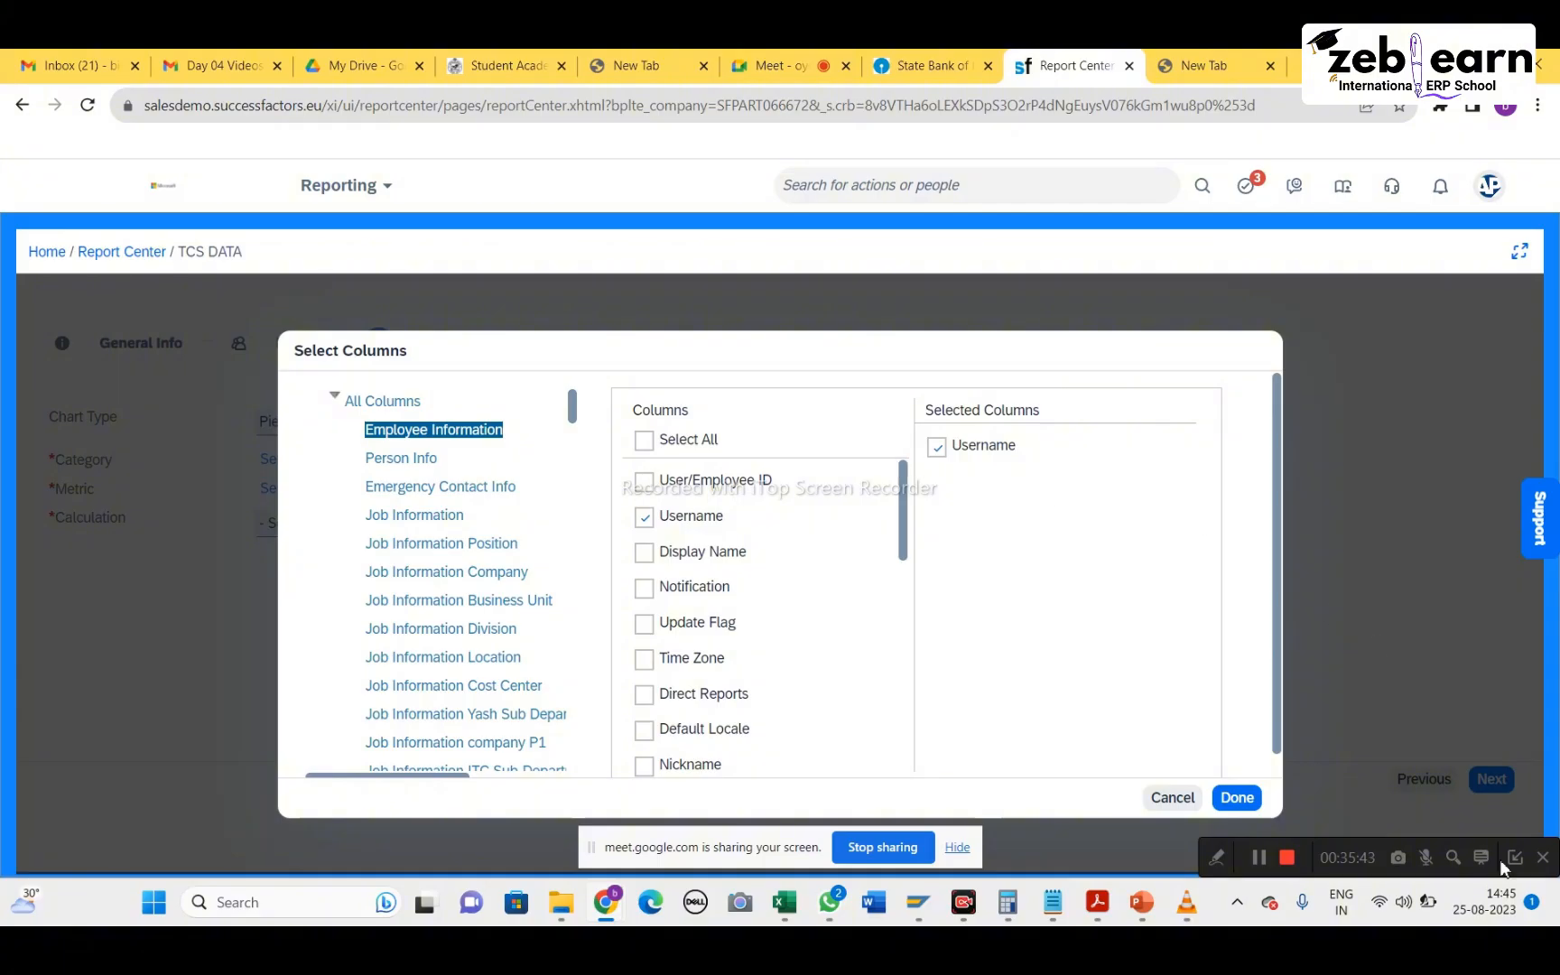
pyautogui.click(1237, 797)
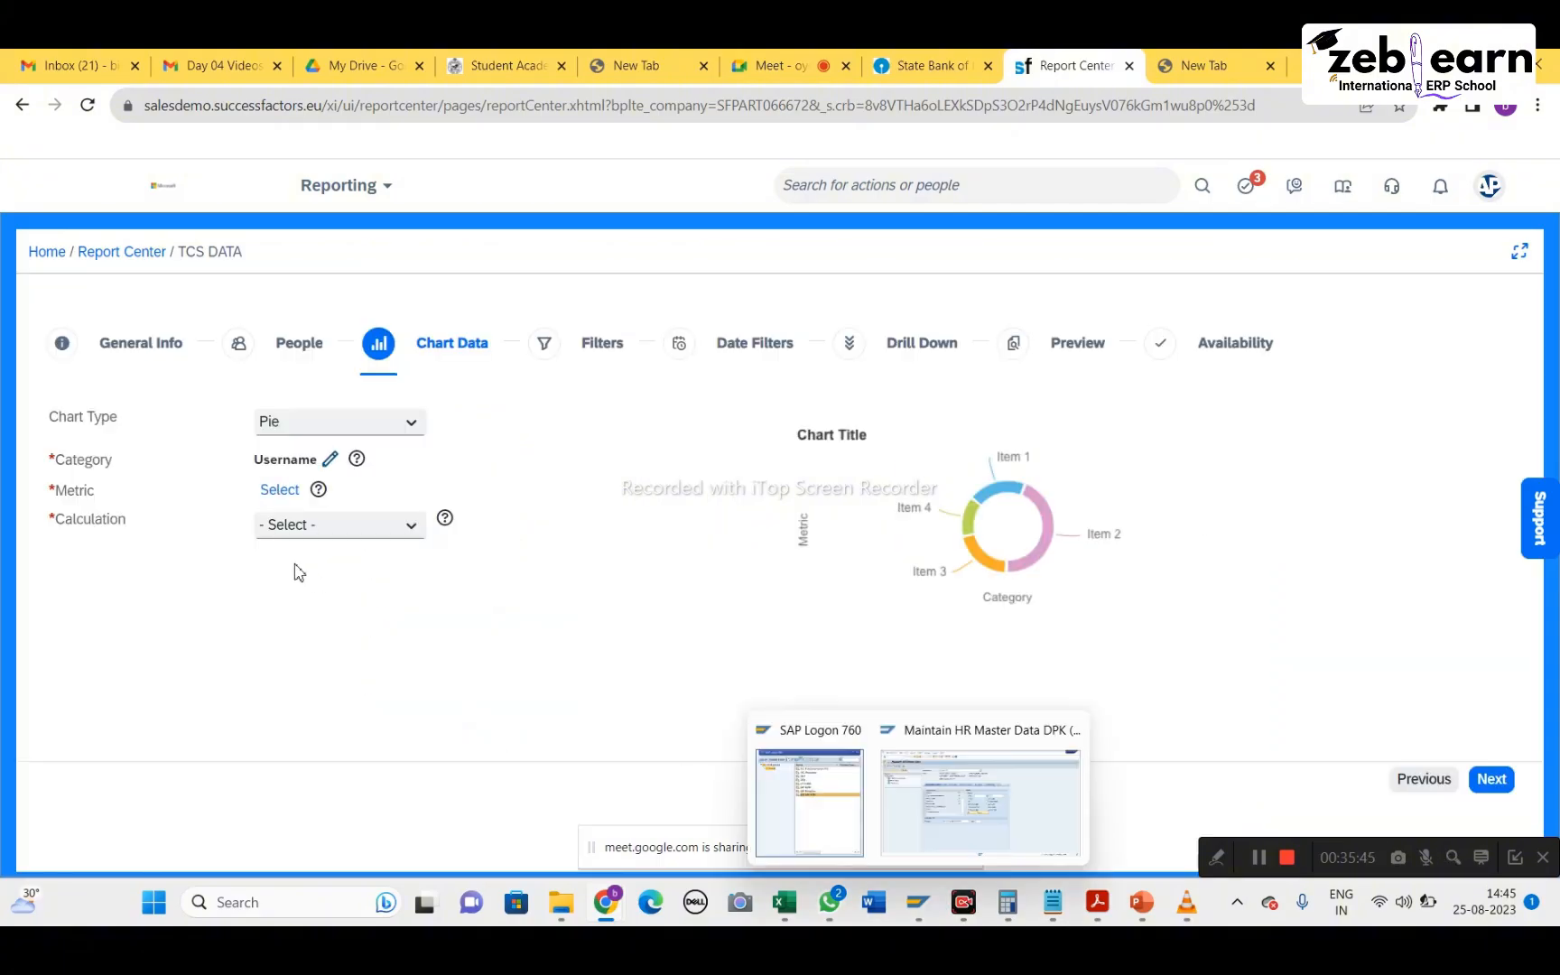
# Set the chart's Metric to the Display Name column from Employee Information
pyautogui.click(280, 490)
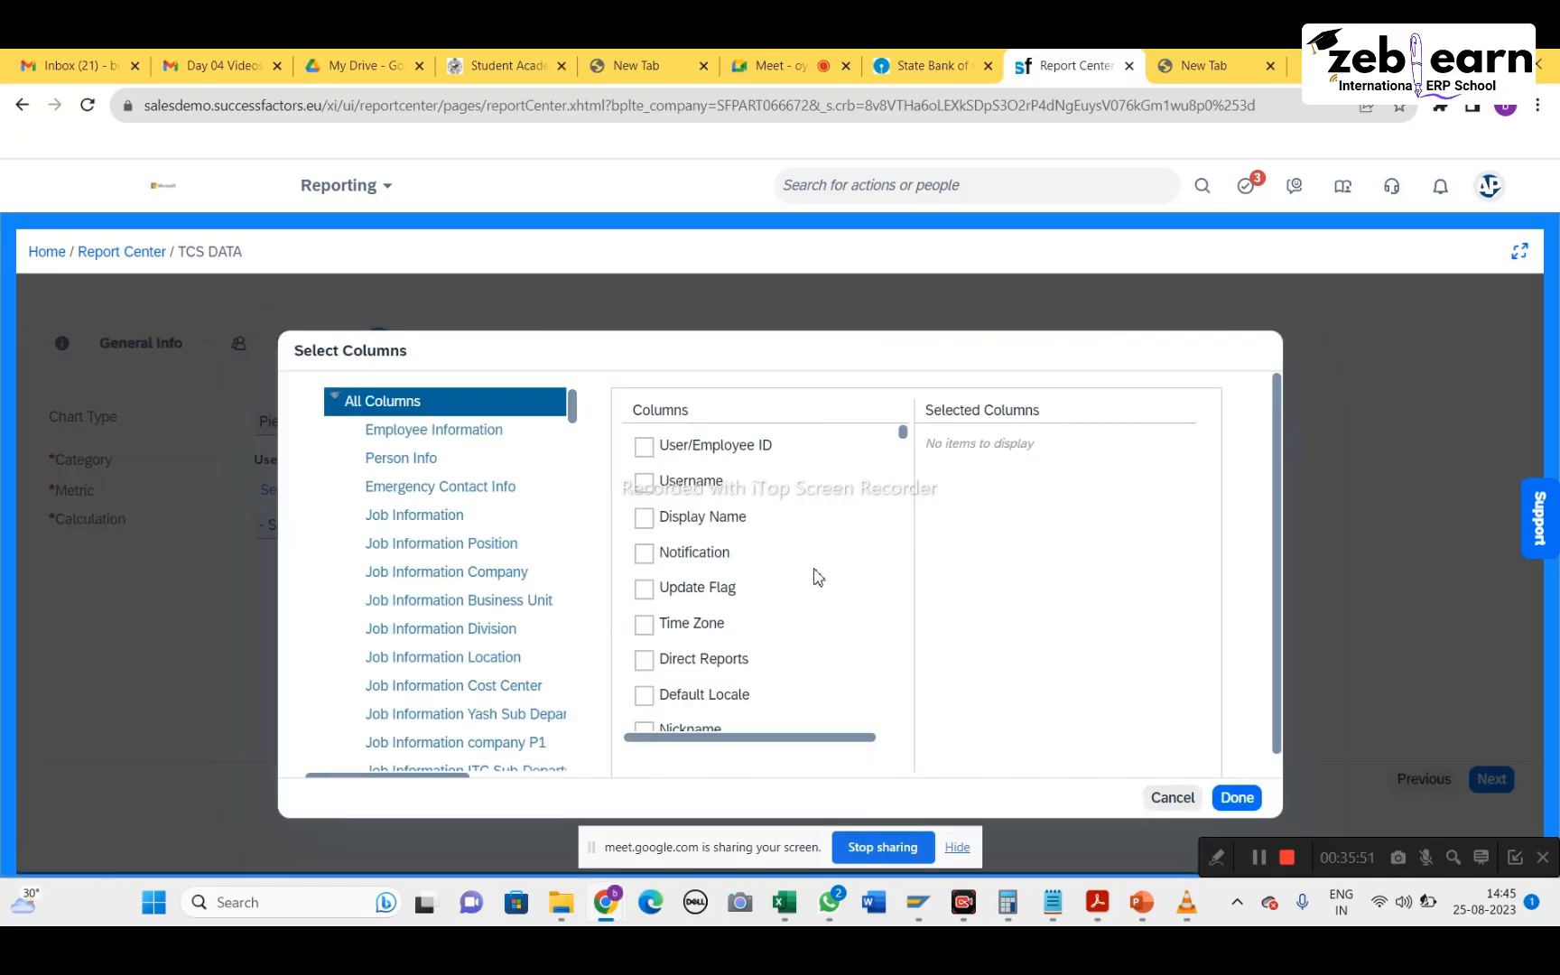
pyautogui.click(408, 433)
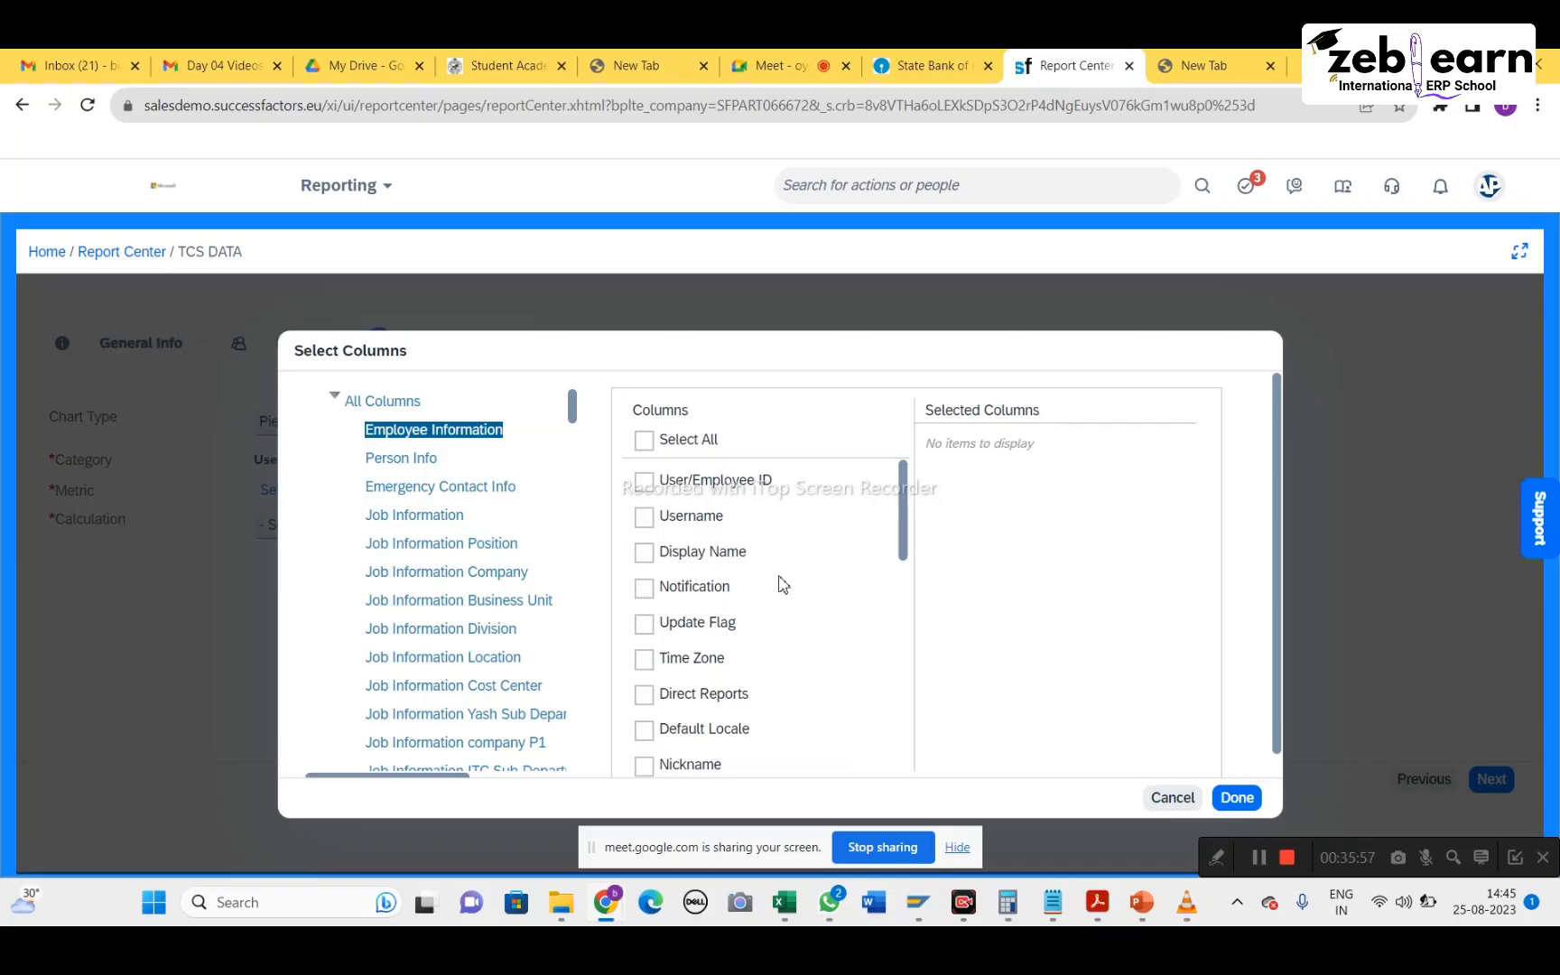
pyautogui.scroll(-1, 748, 664)
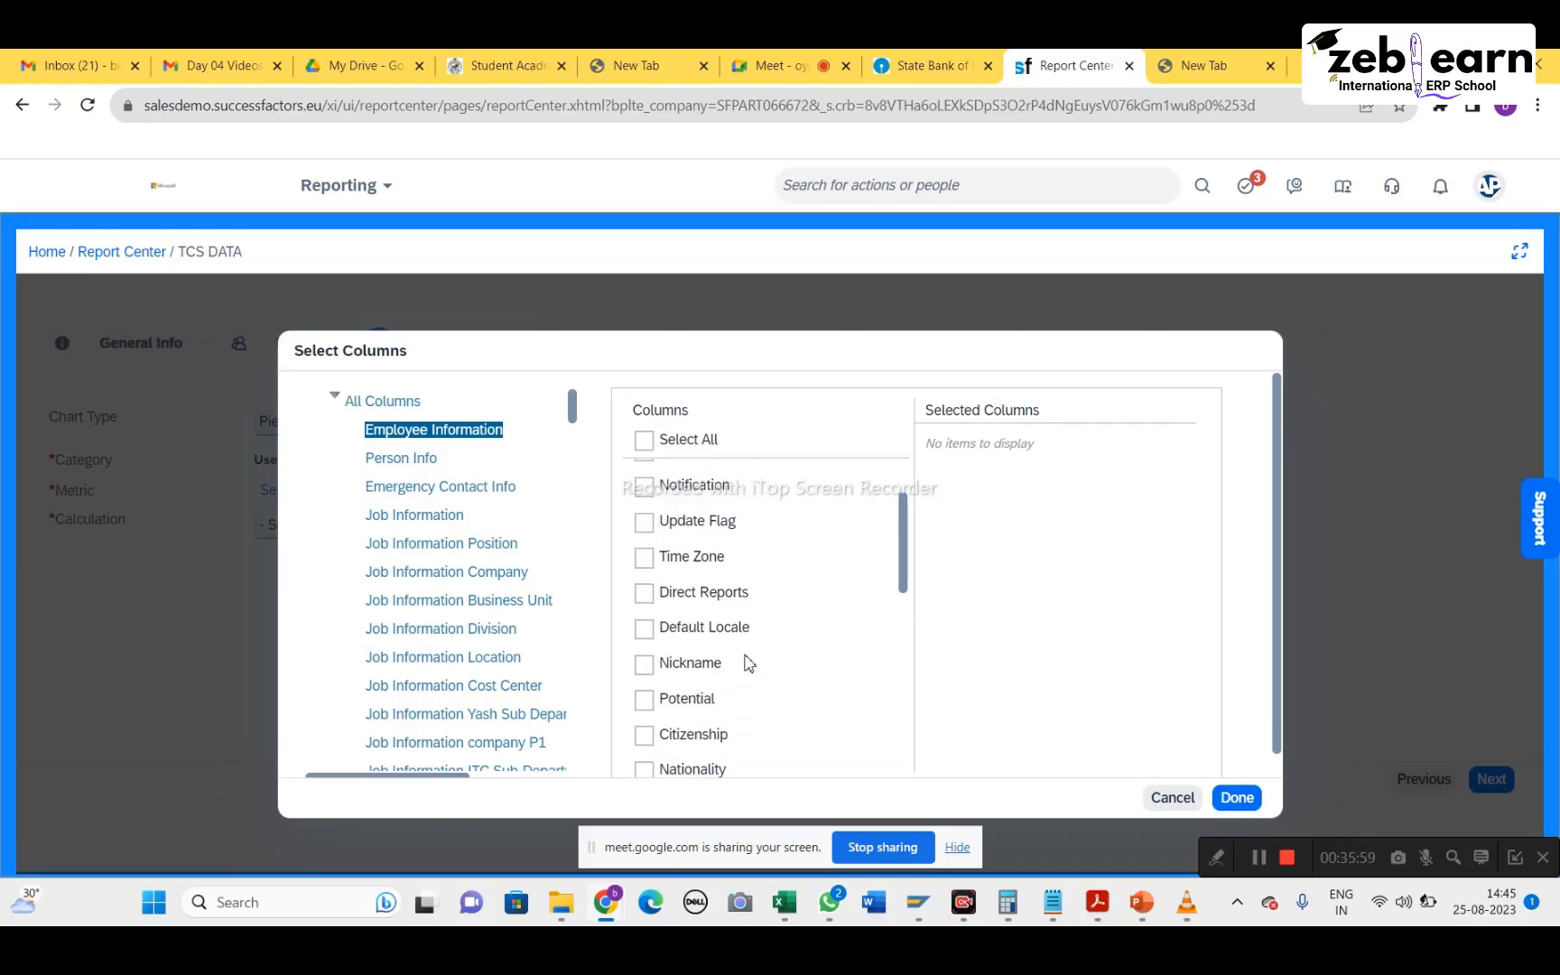
pyautogui.scroll(-2, 748, 663)
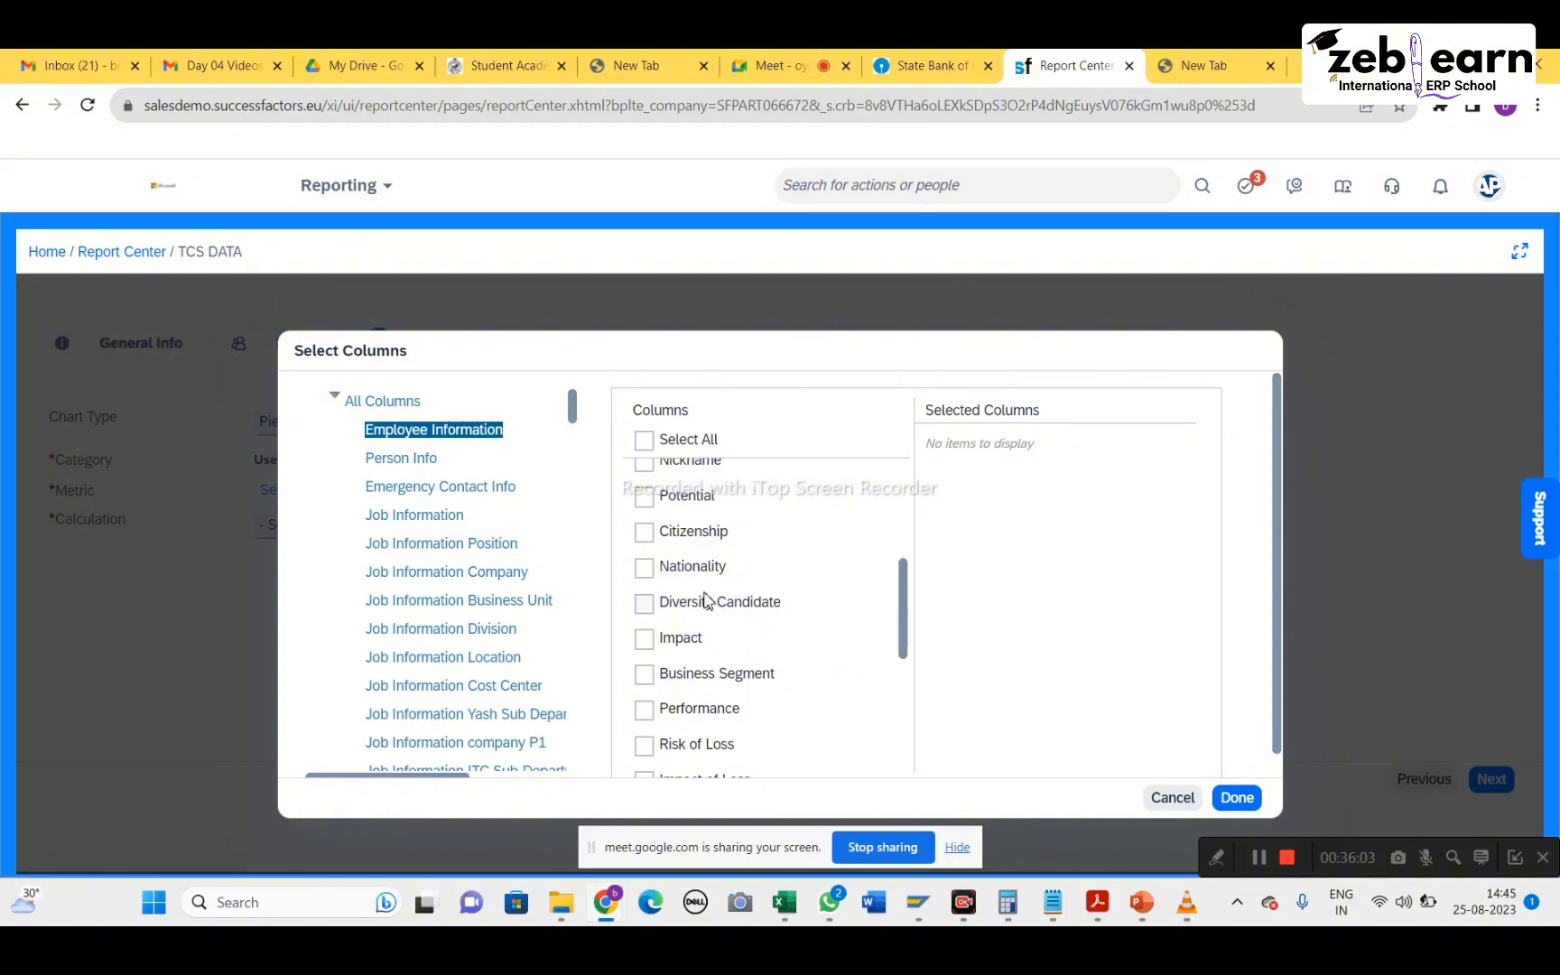
pyautogui.scroll(3, 707, 600)
pyautogui.click(645, 552)
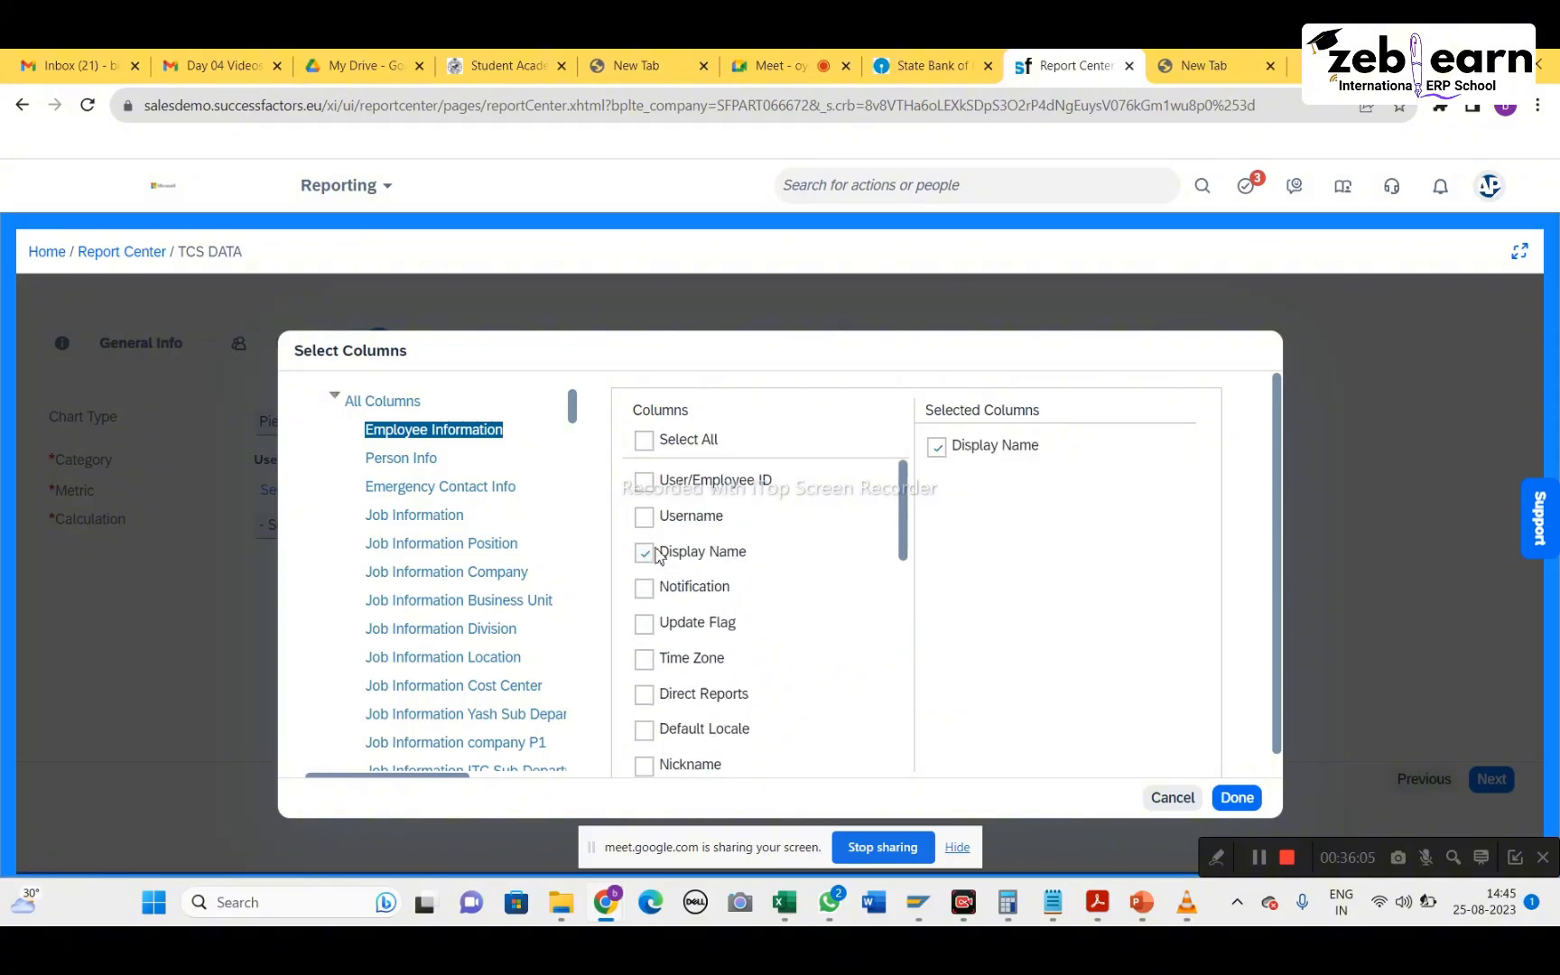
pyautogui.click(1237, 798)
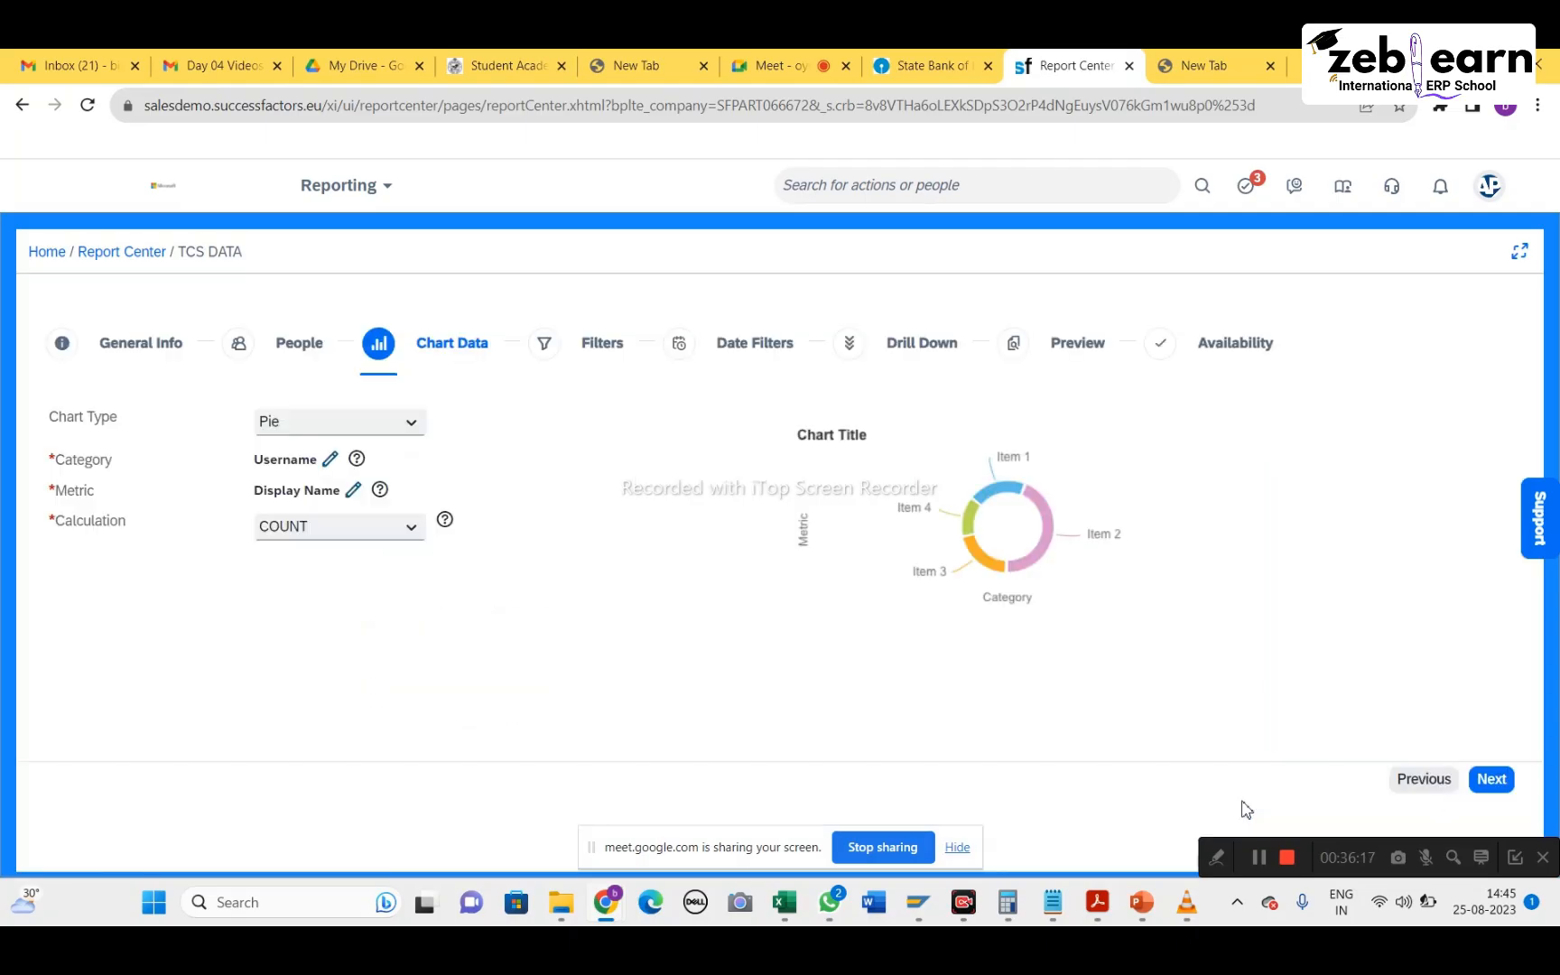
# Refine Filter Group 1 with the Username filter from Employee Information, including all of its values
pyautogui.click(547, 347)
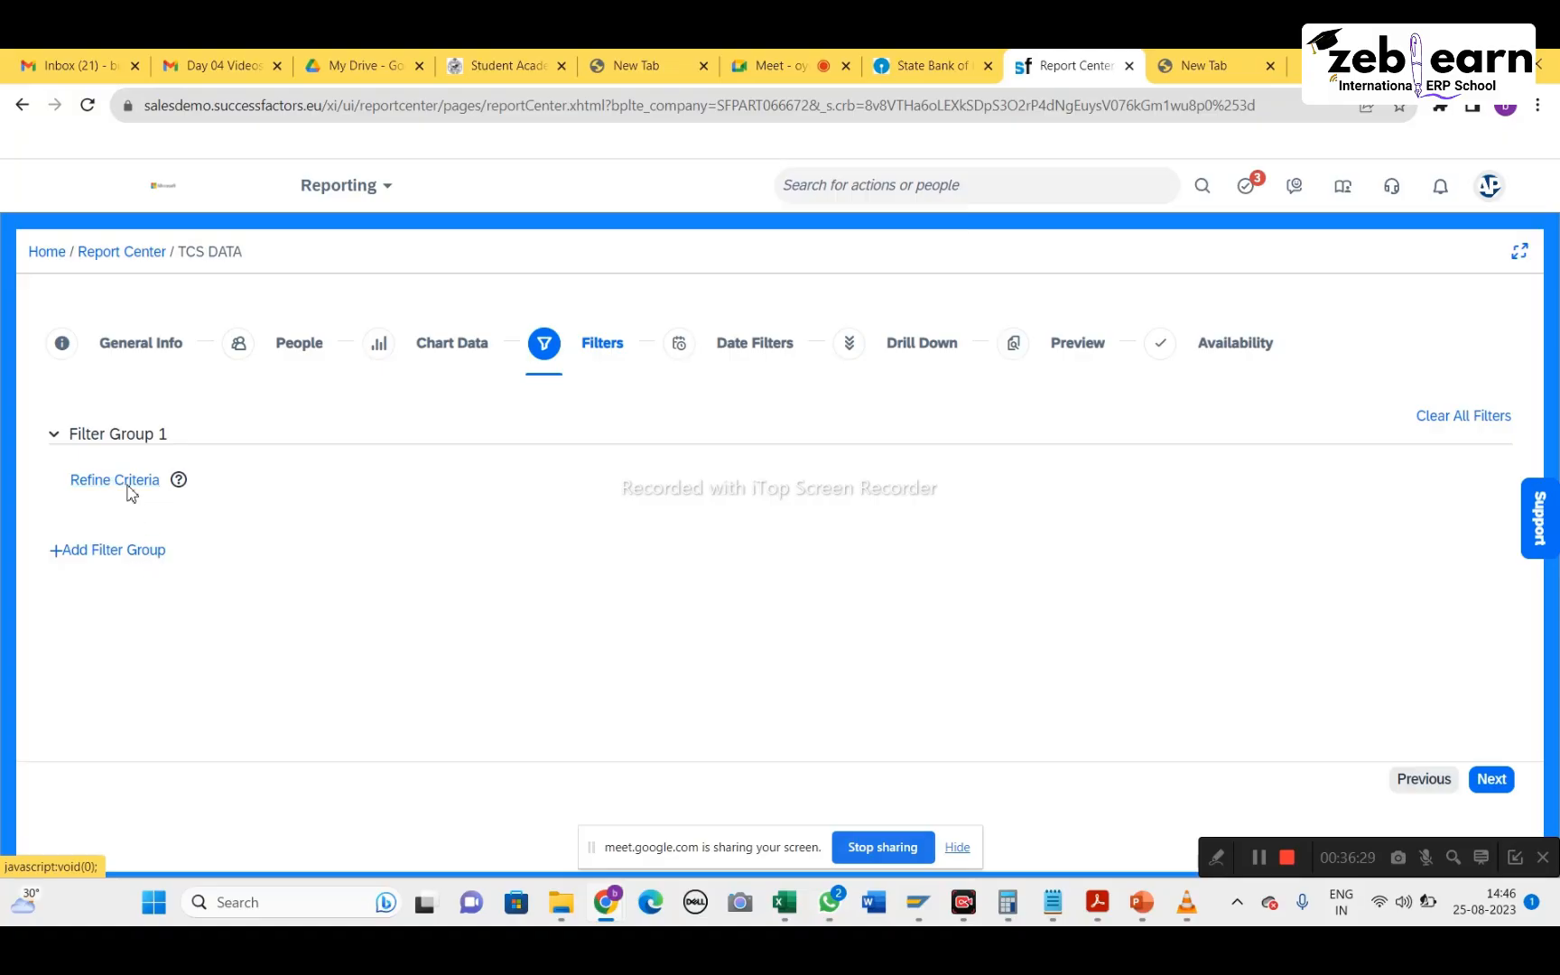
pyautogui.click(129, 489)
pyautogui.click(412, 441)
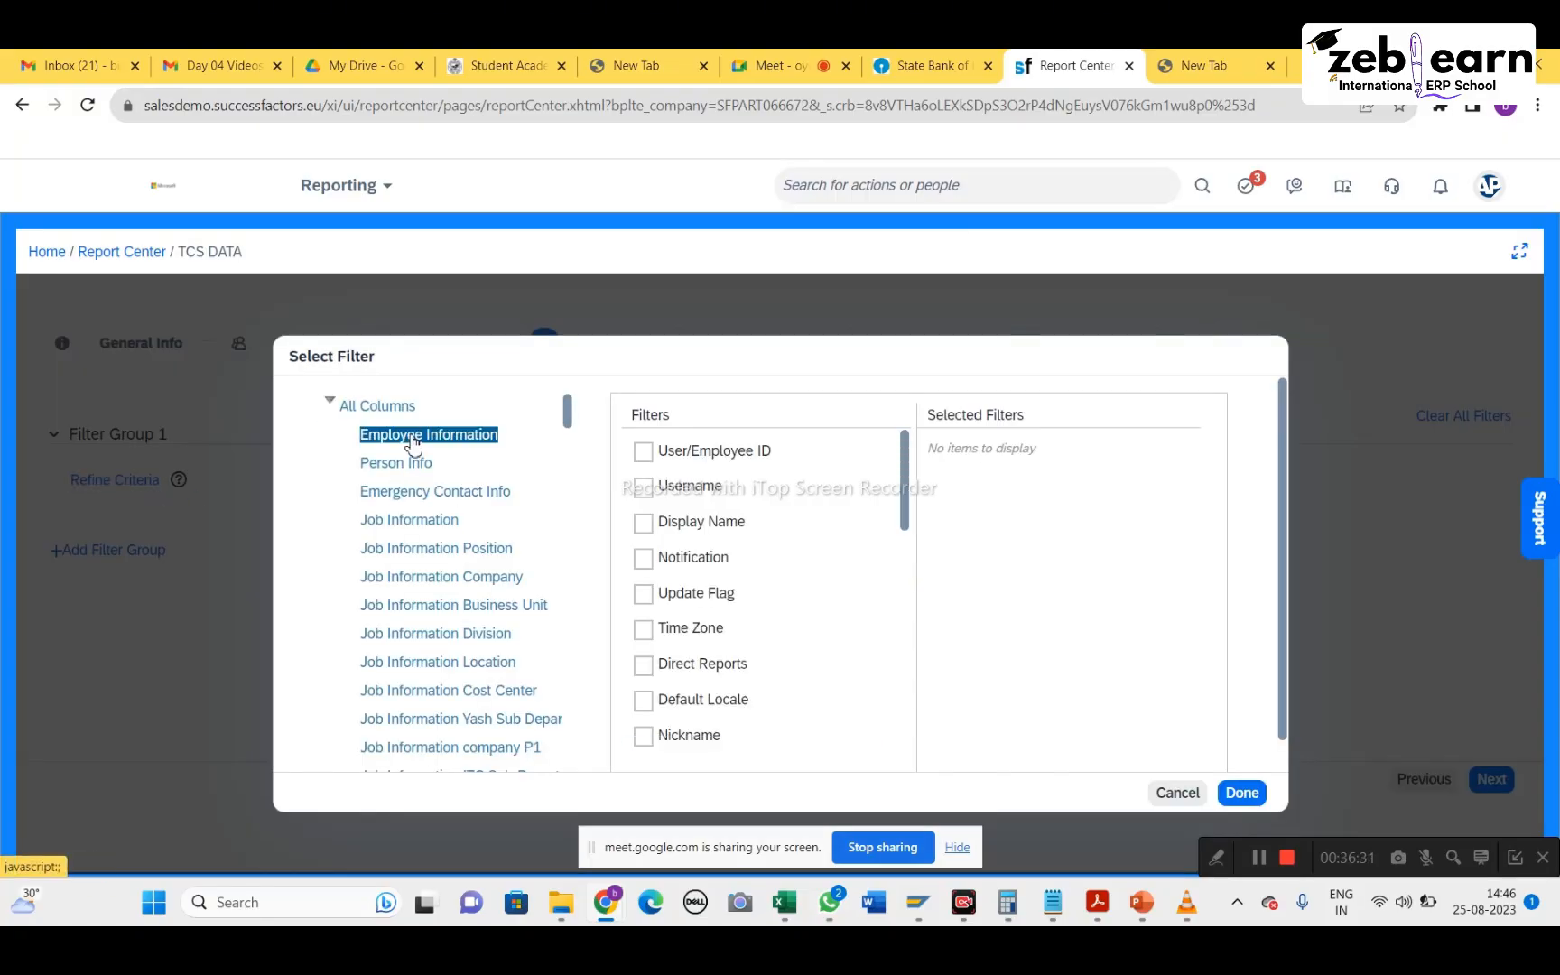
pyautogui.click(651, 498)
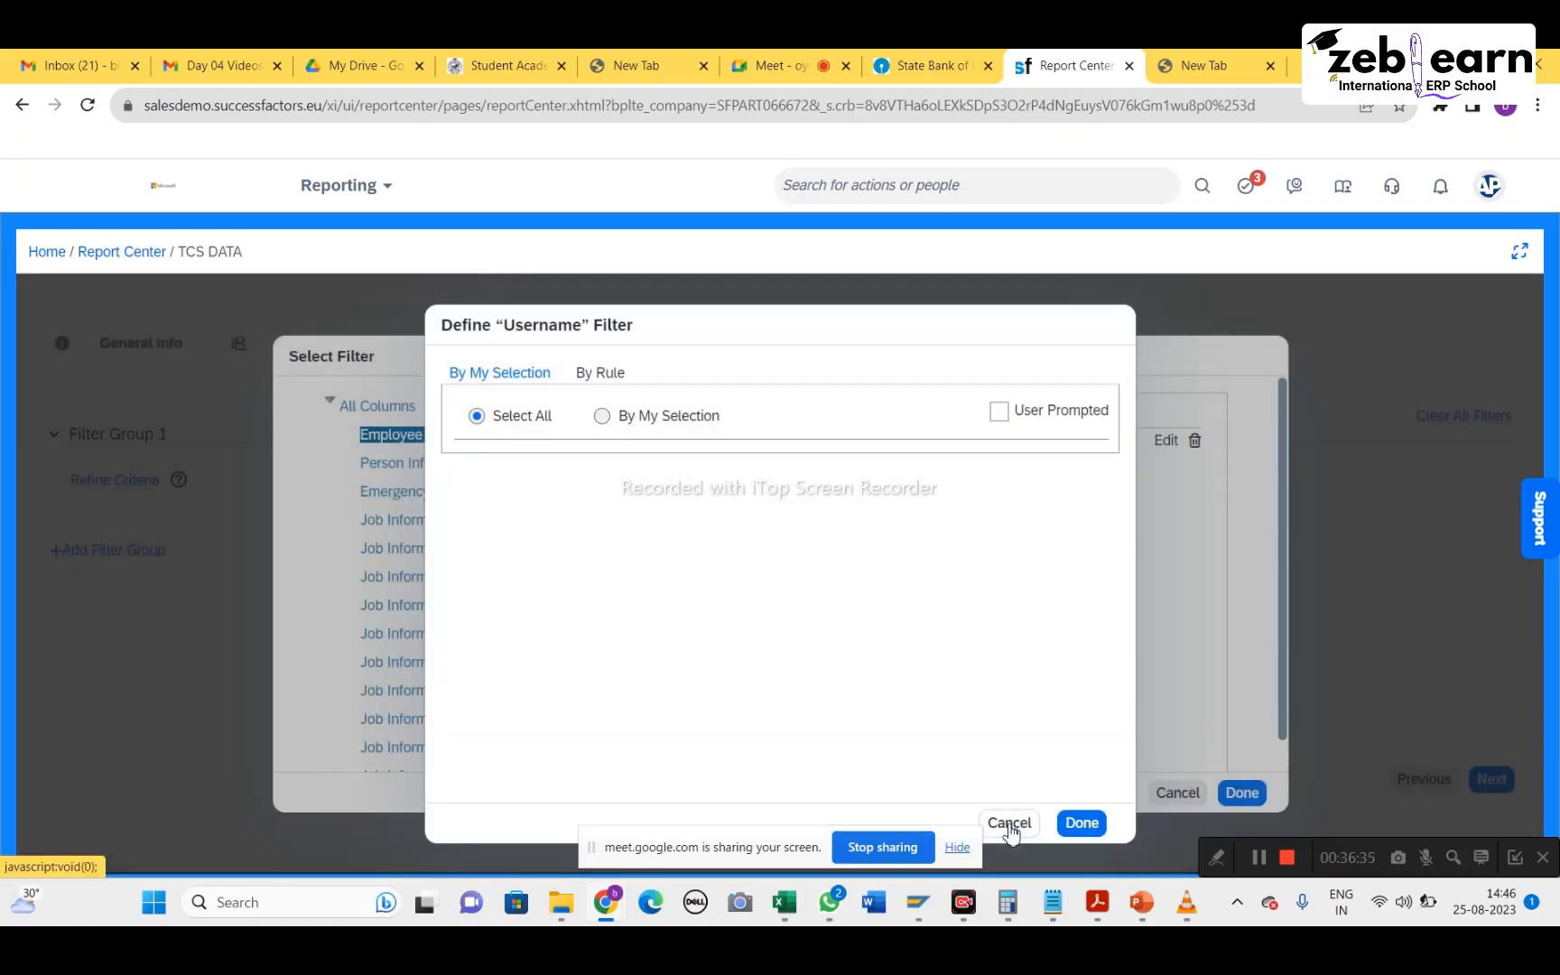
pyautogui.click(614, 420)
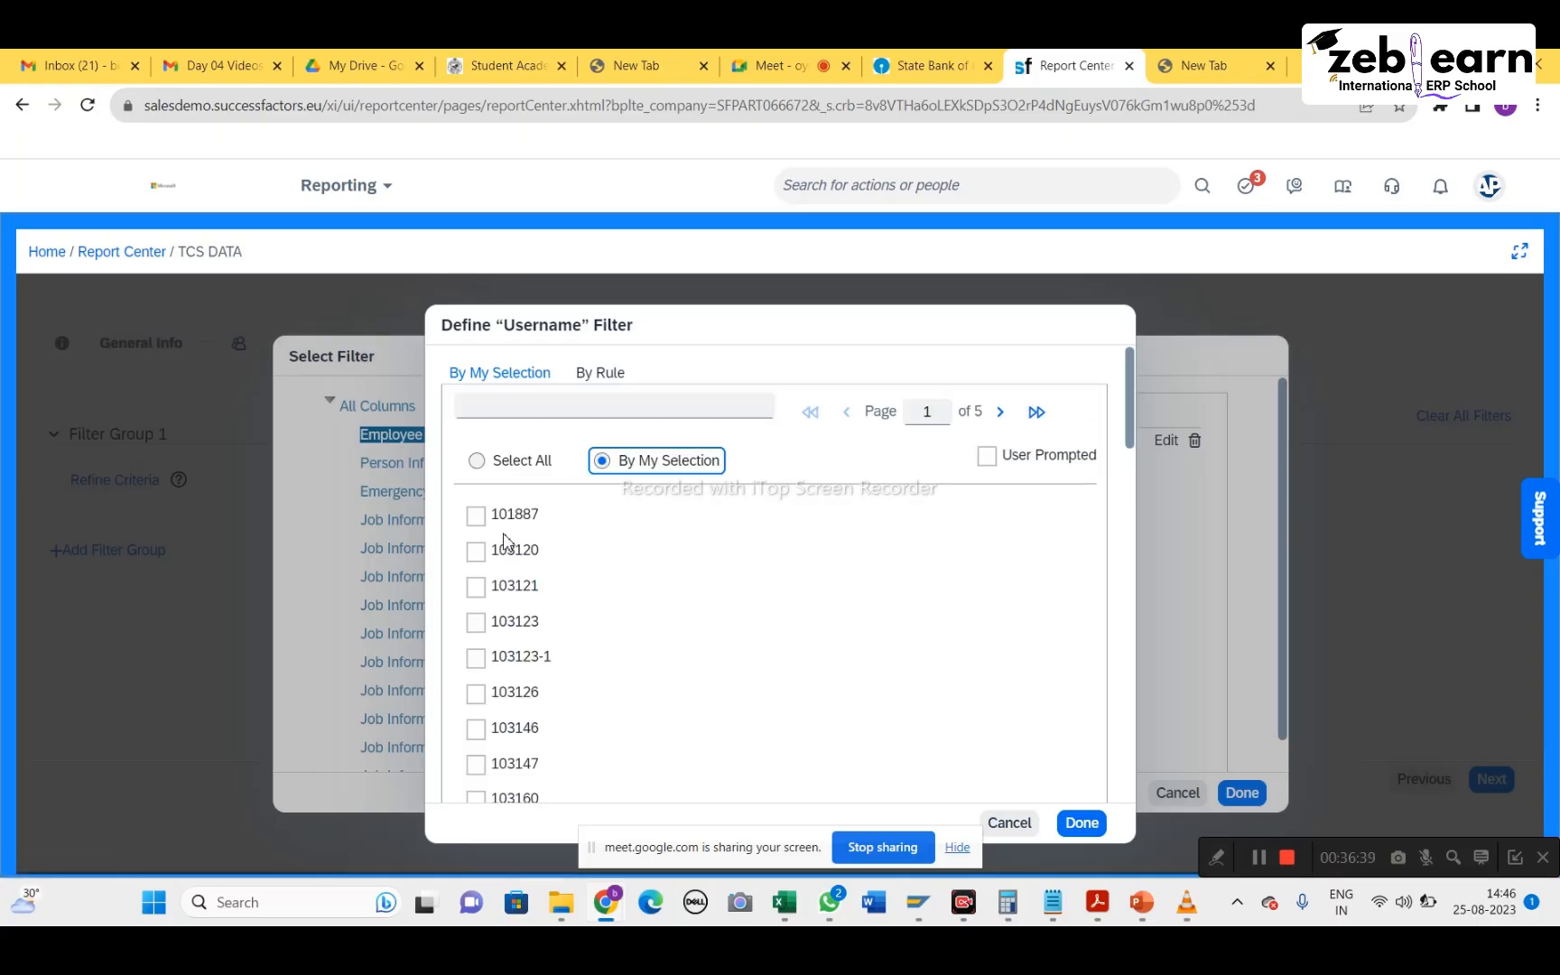
pyautogui.click(479, 460)
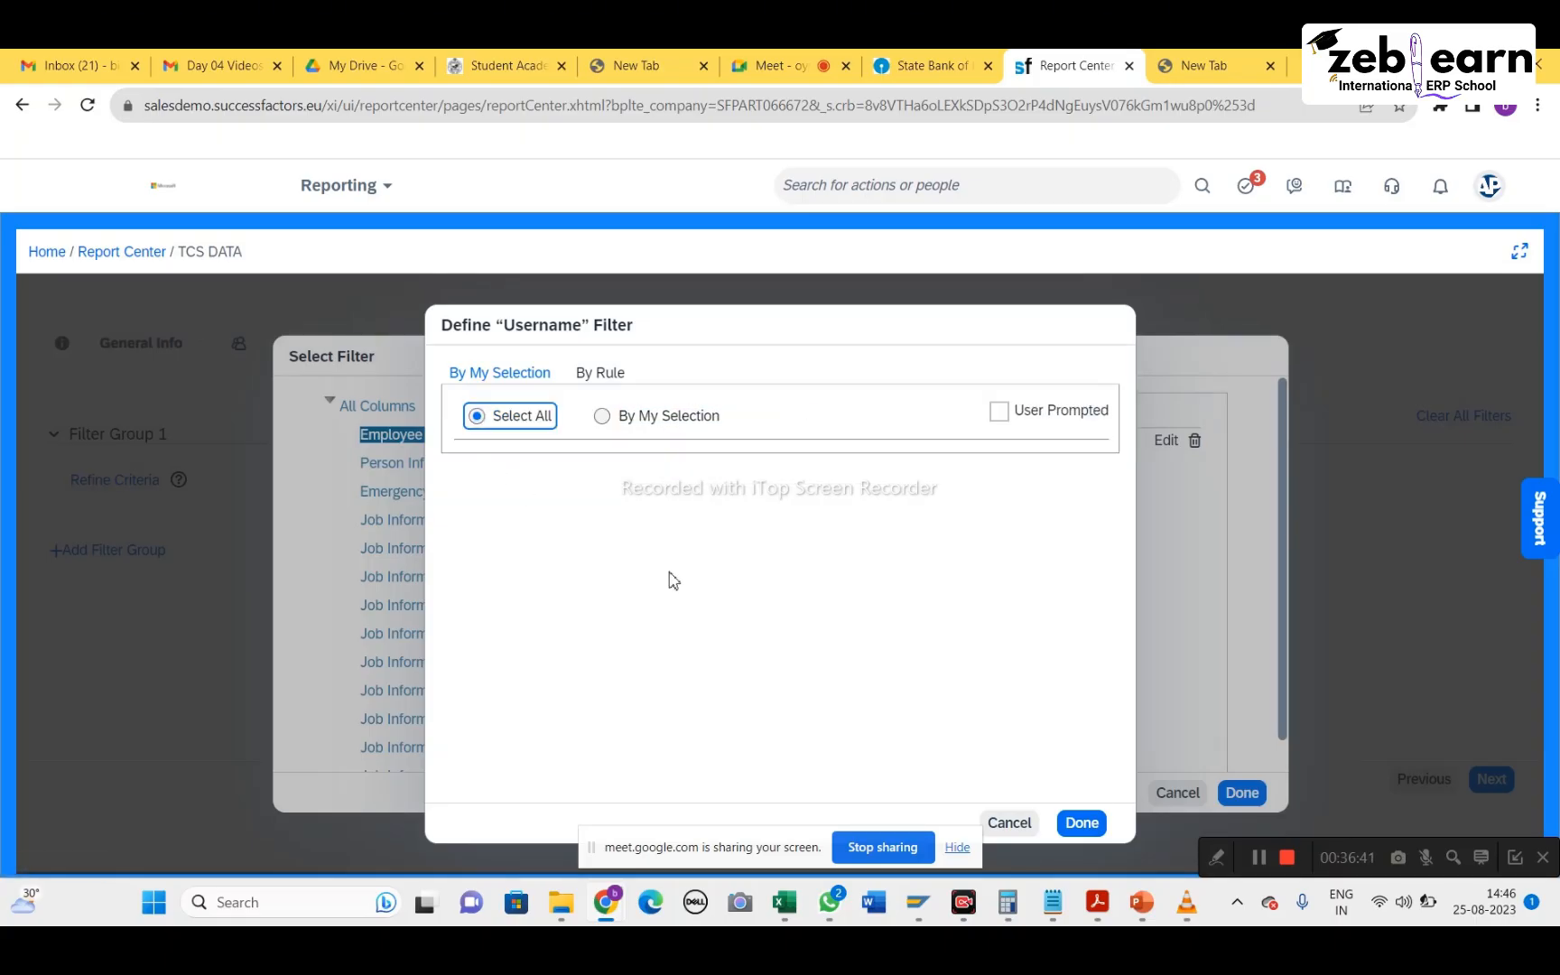
pyautogui.click(1071, 825)
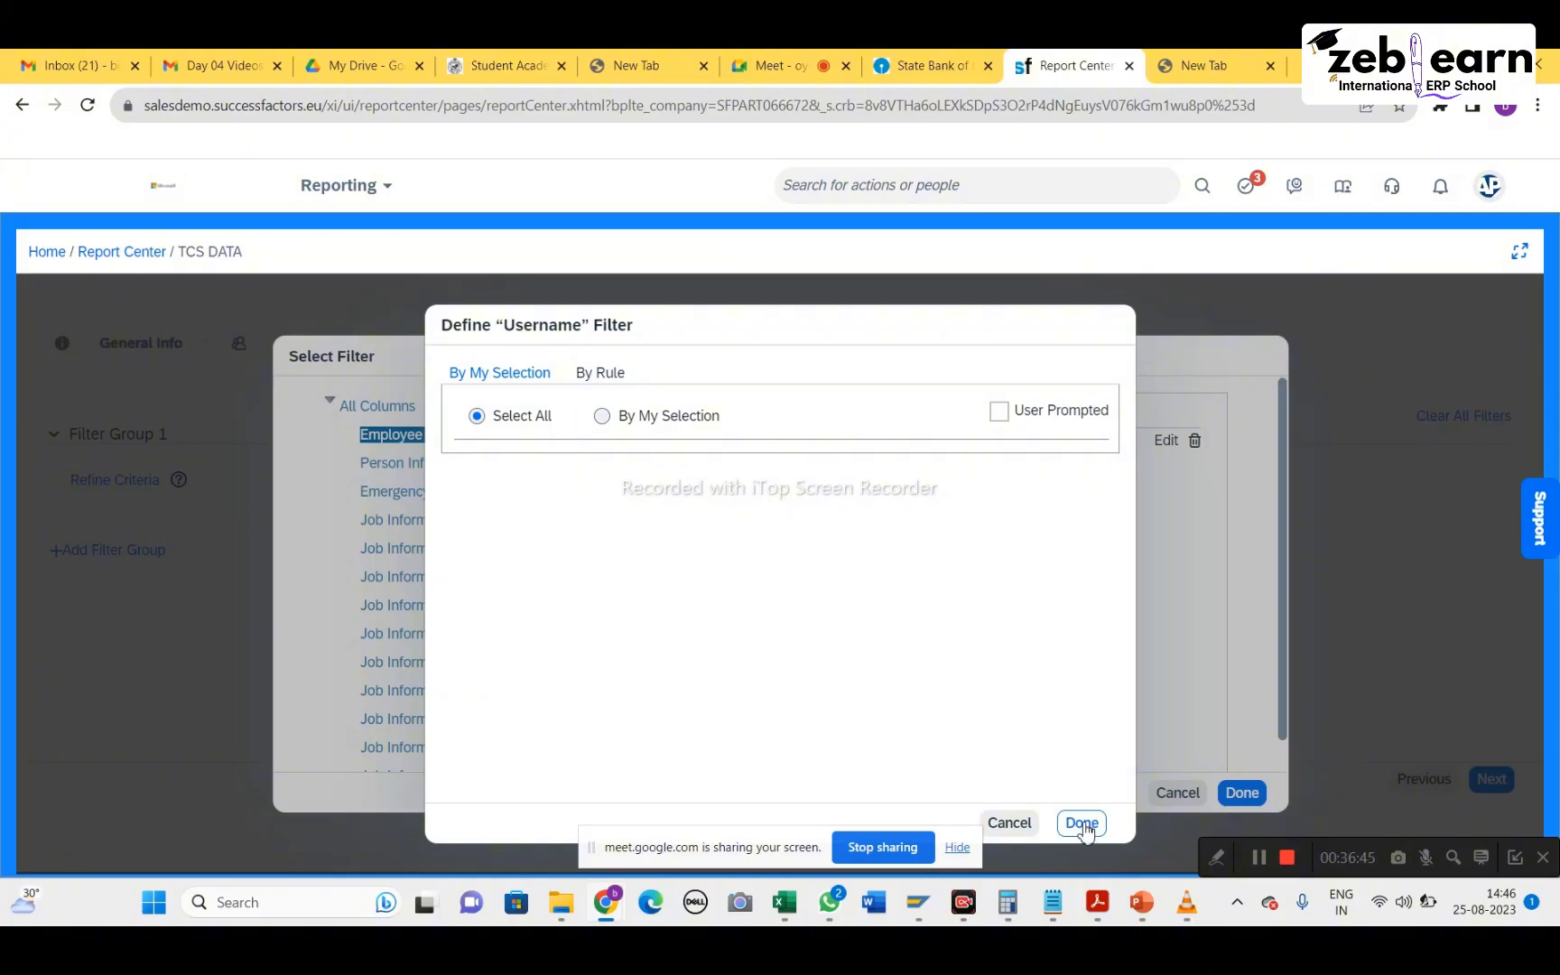
# Confirm the Username filter and add a Display Name filter that includes all of its values
pyautogui.click(1082, 824)
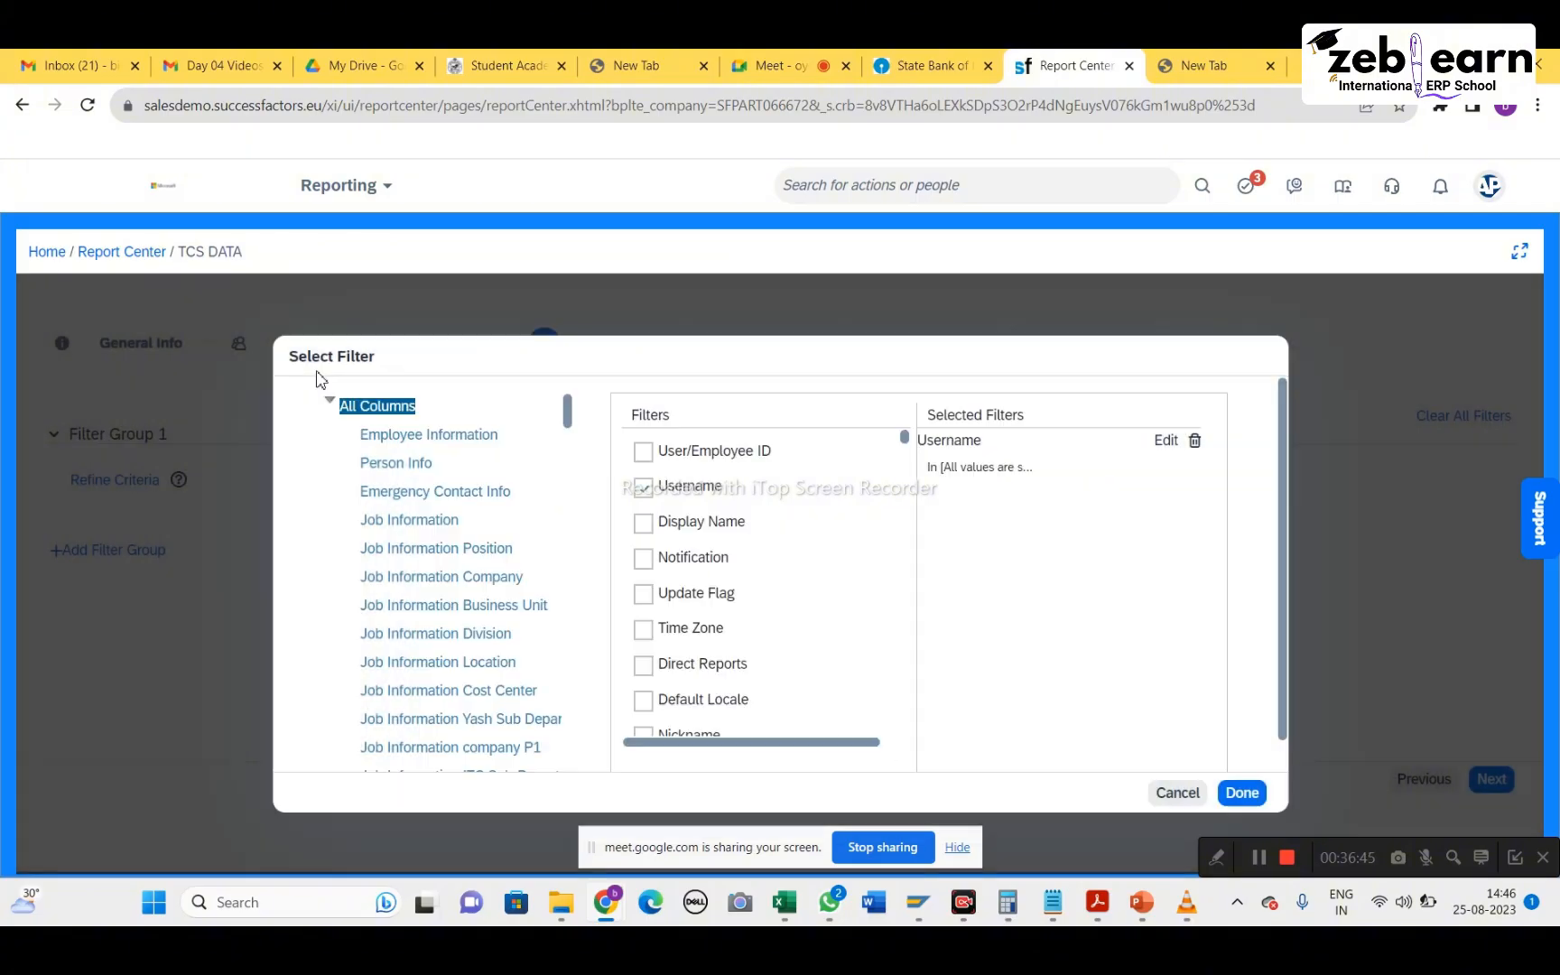
pyautogui.click(644, 529)
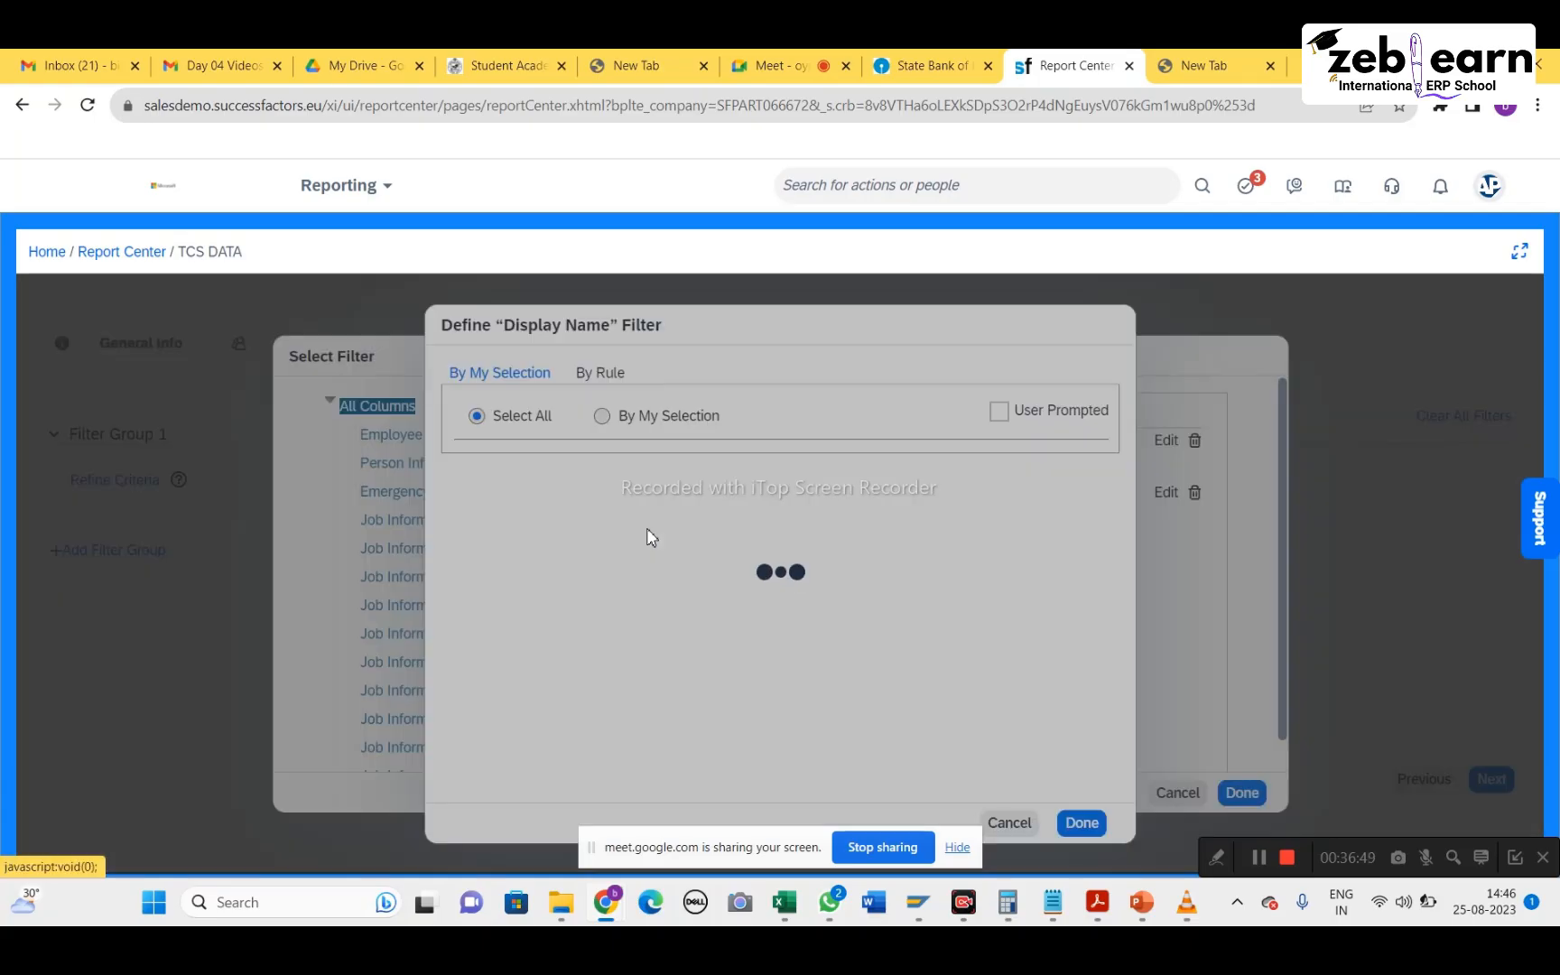
pyautogui.click(1099, 822)
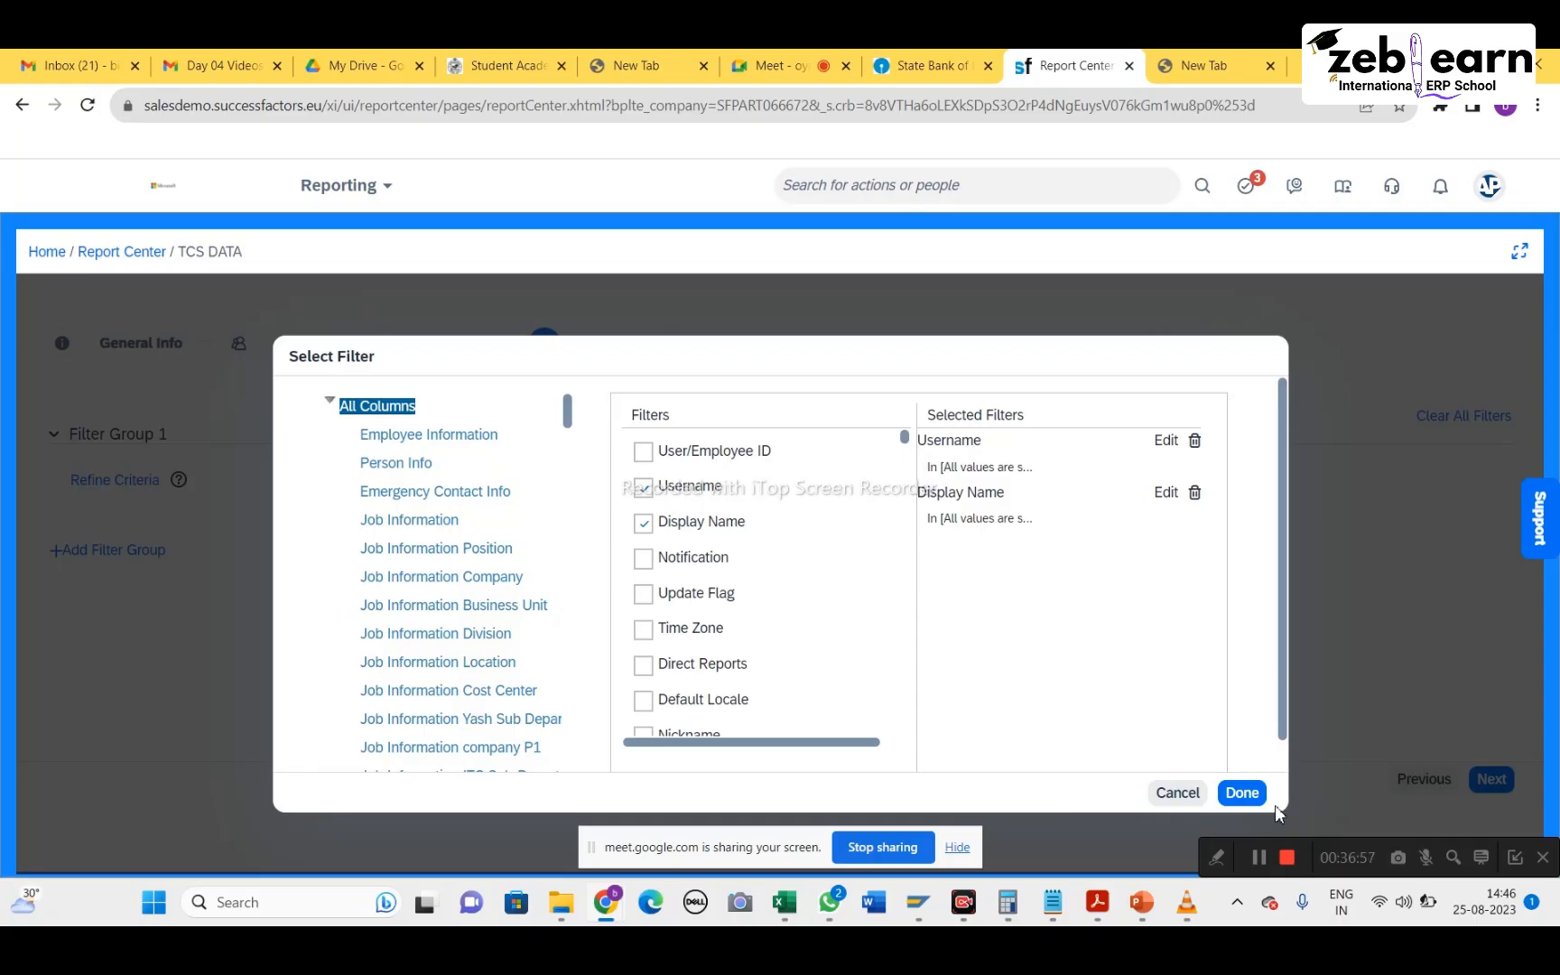
# Add a First Name filter from Person Info to the selected filters, including all of its values
pyautogui.scroll(-3, 713, 619)
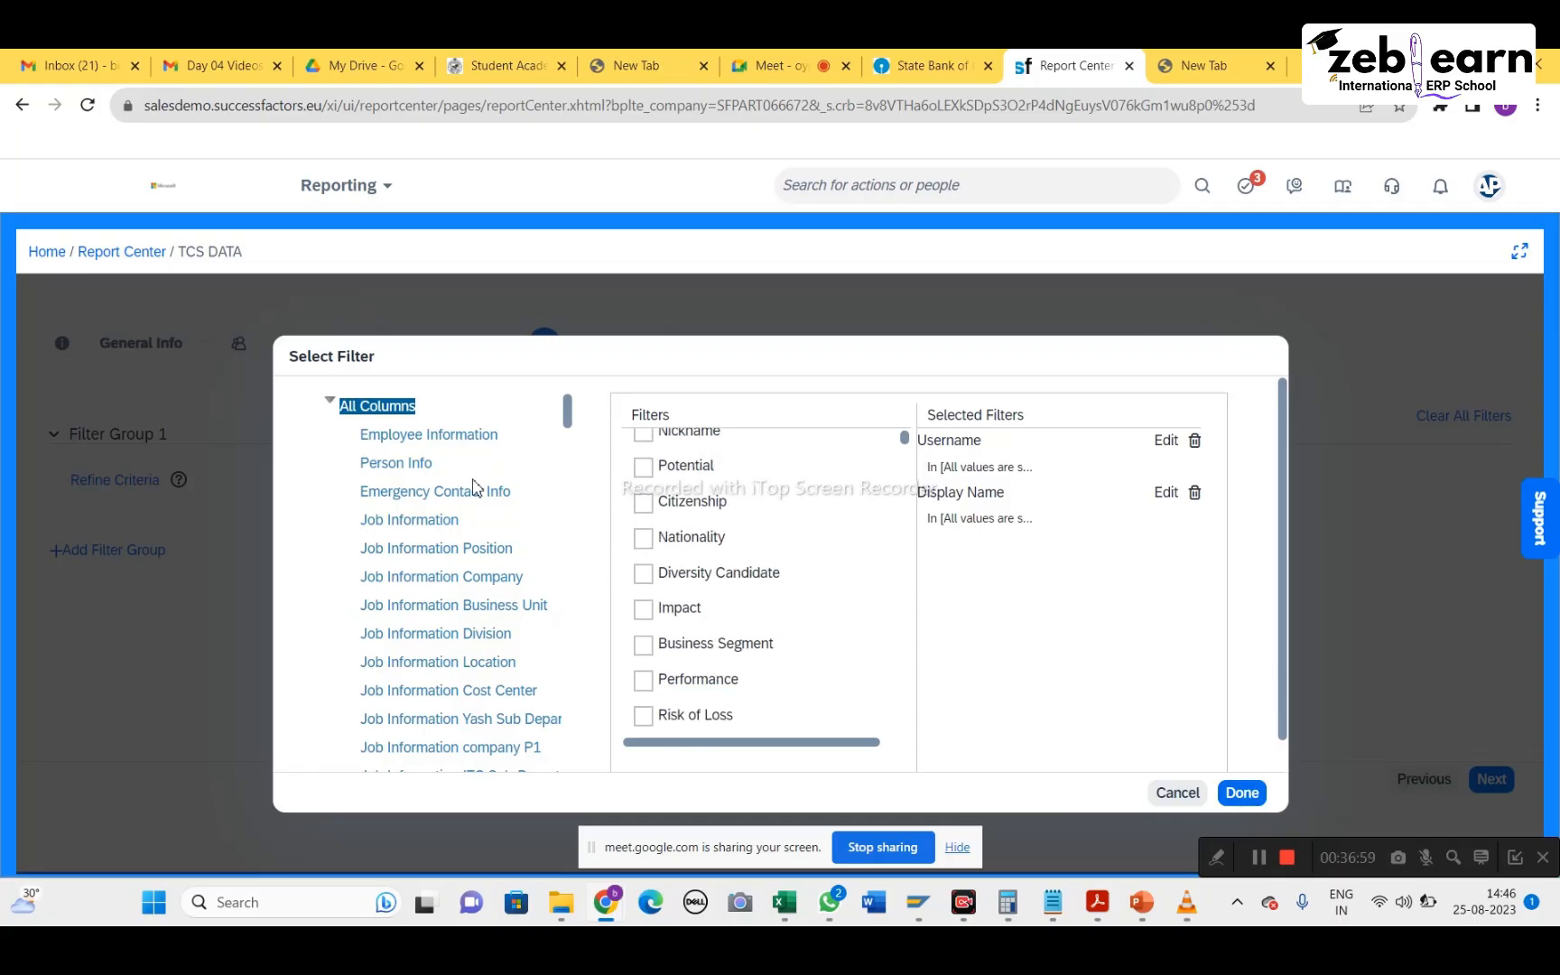
pyautogui.click(397, 434)
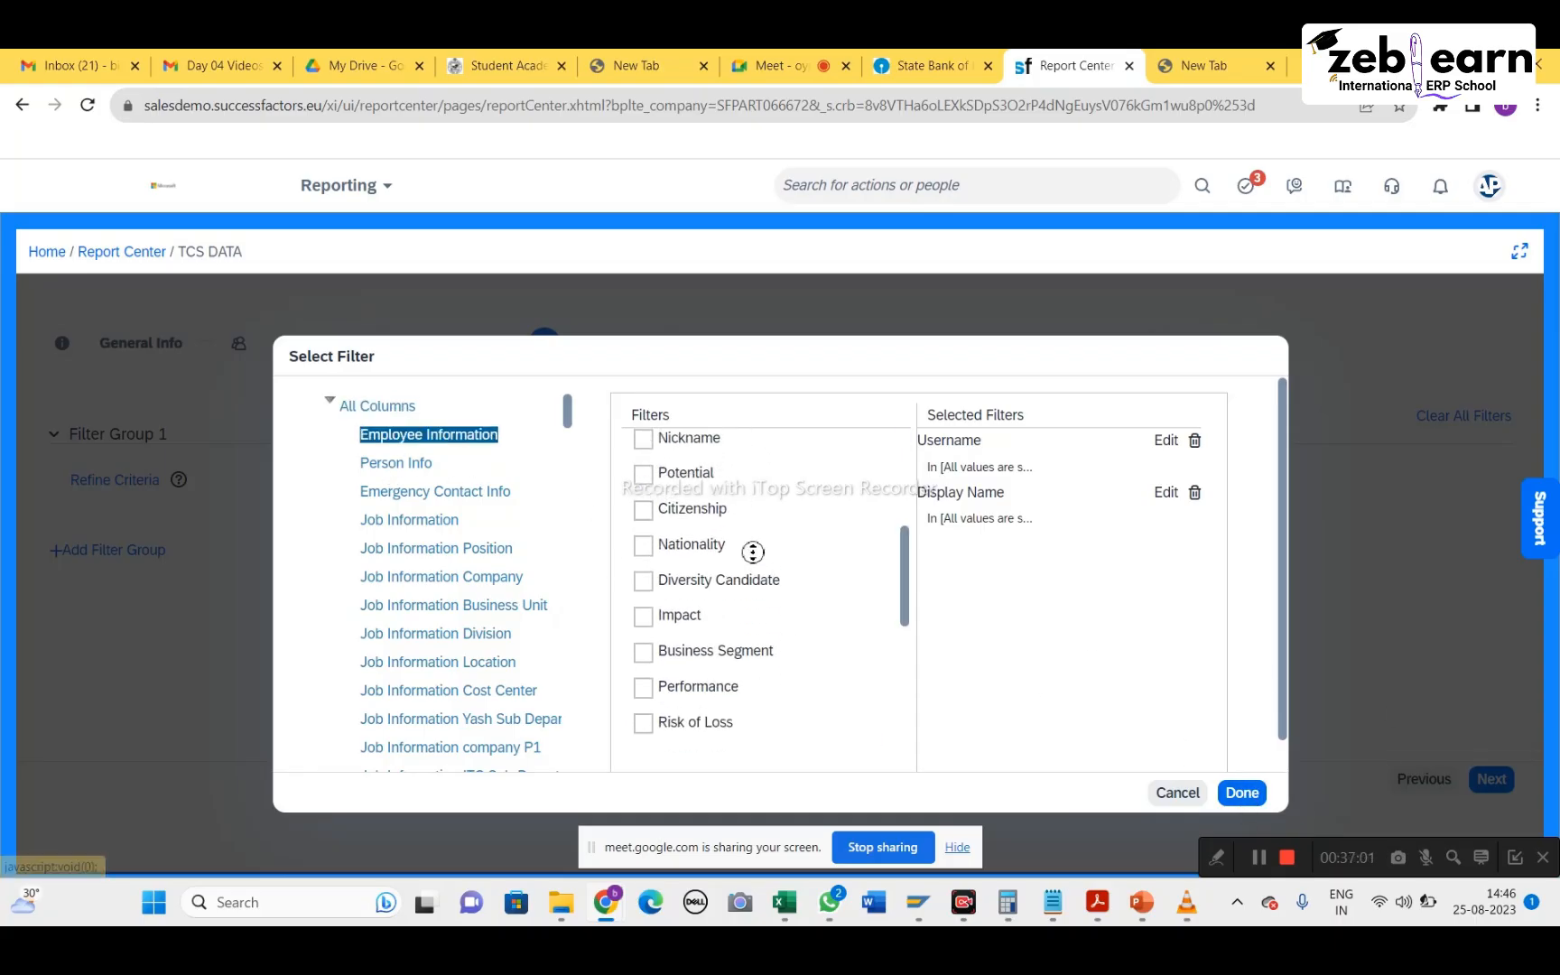
pyautogui.scroll(3, 752, 549)
pyautogui.scroll(-3, 678, 654)
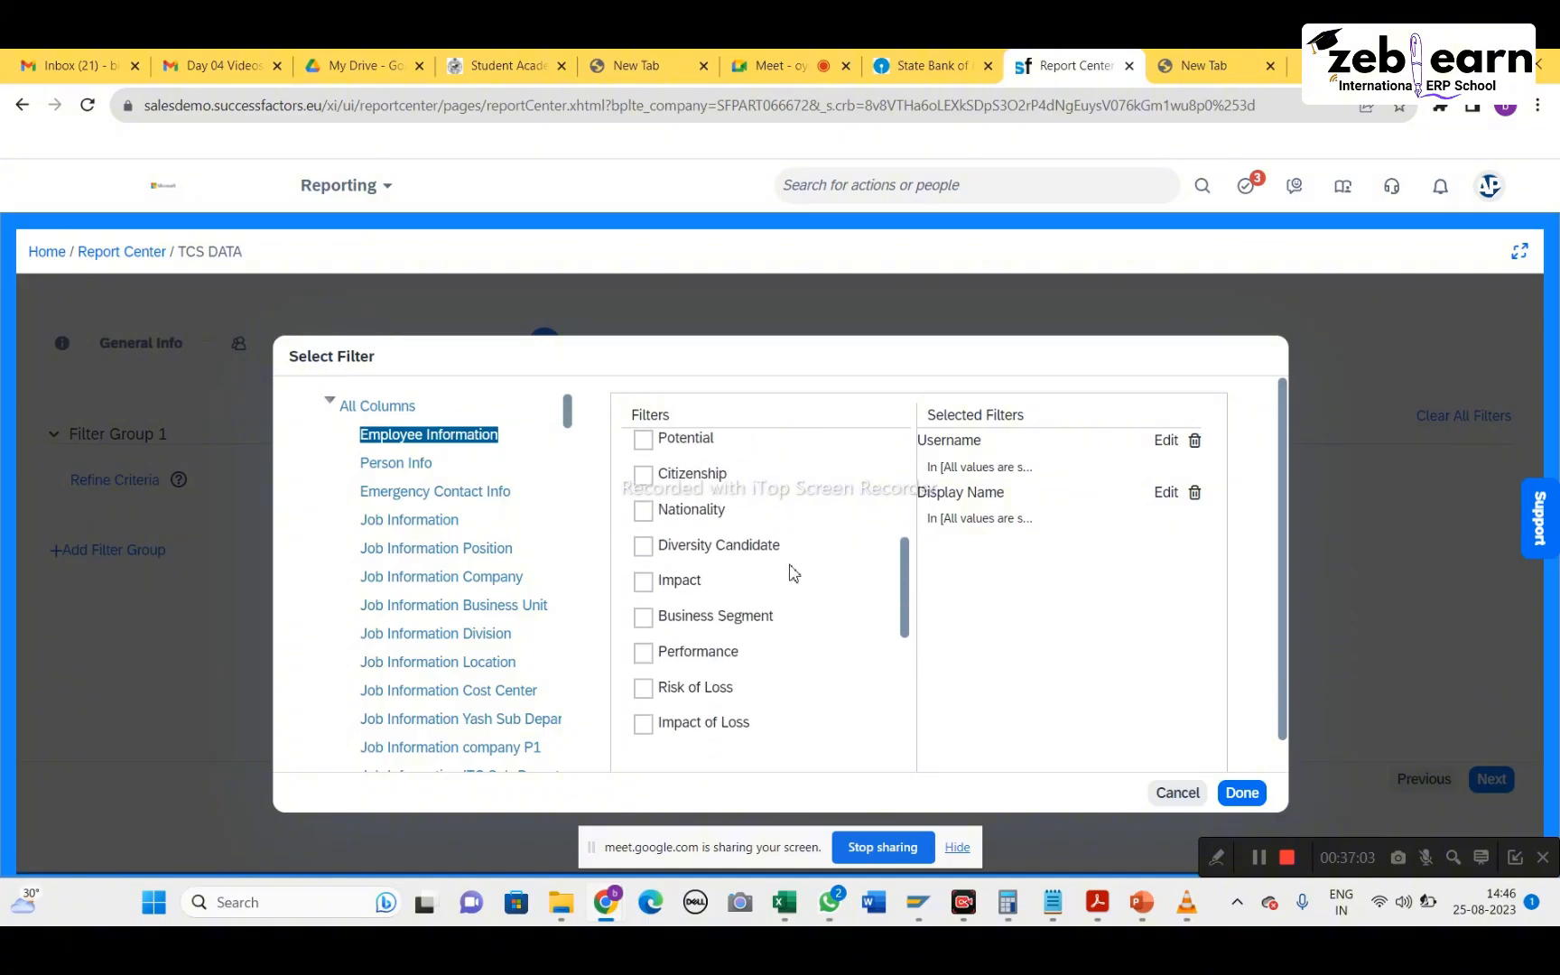
pyautogui.scroll(4, 788, 569)
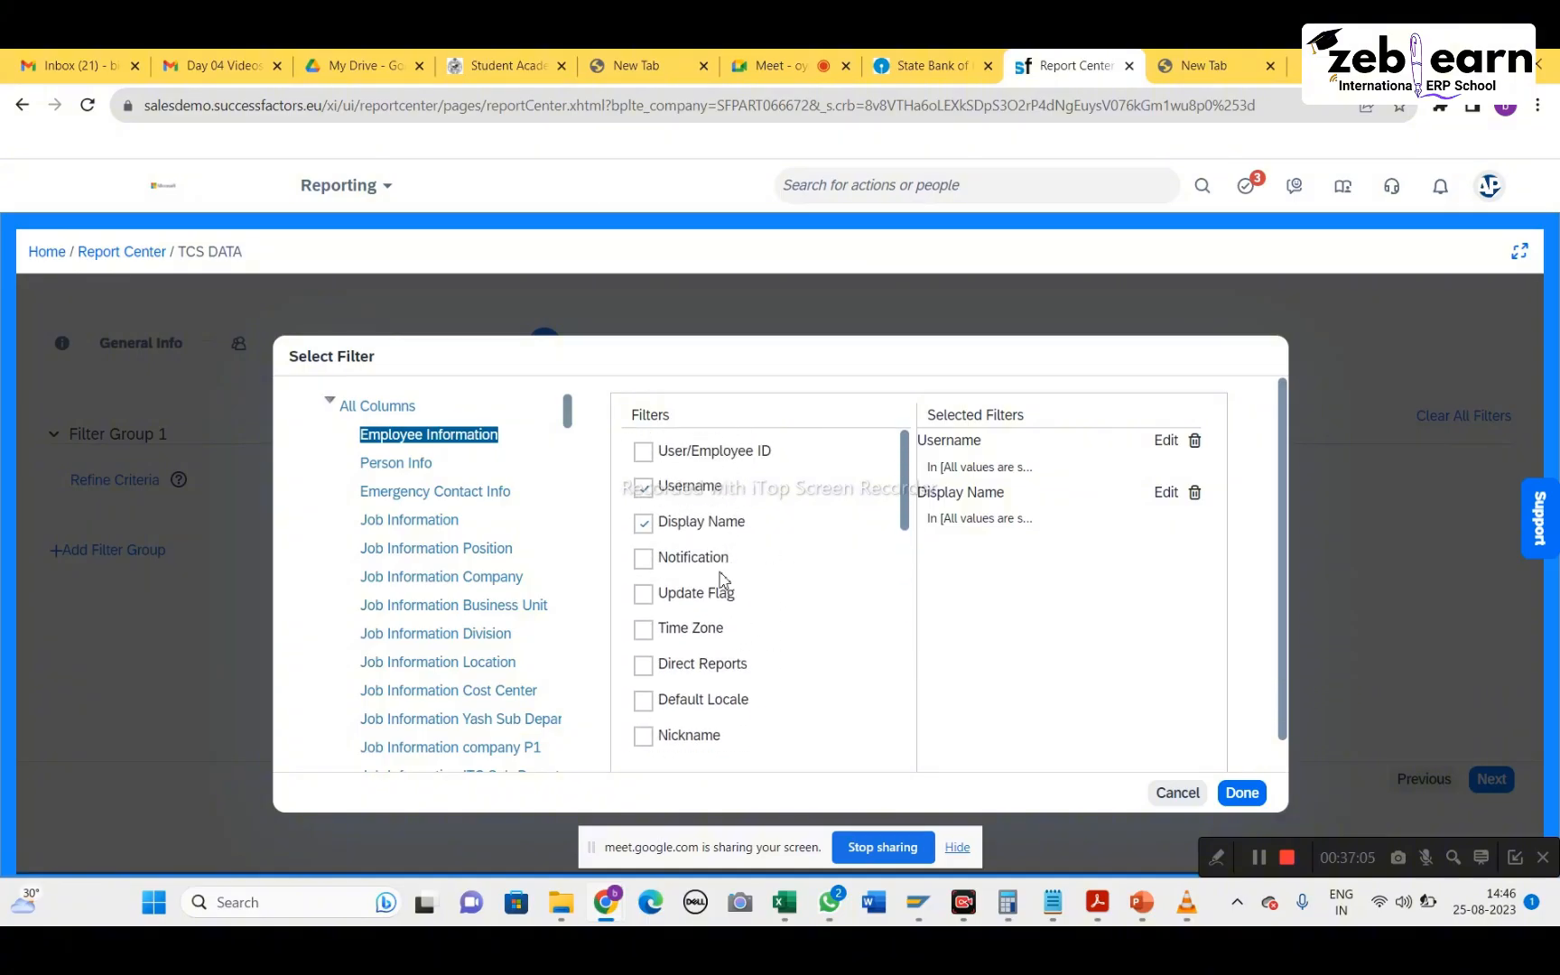
pyautogui.scroll(-2, 722, 576)
pyautogui.scroll(-3, 722, 578)
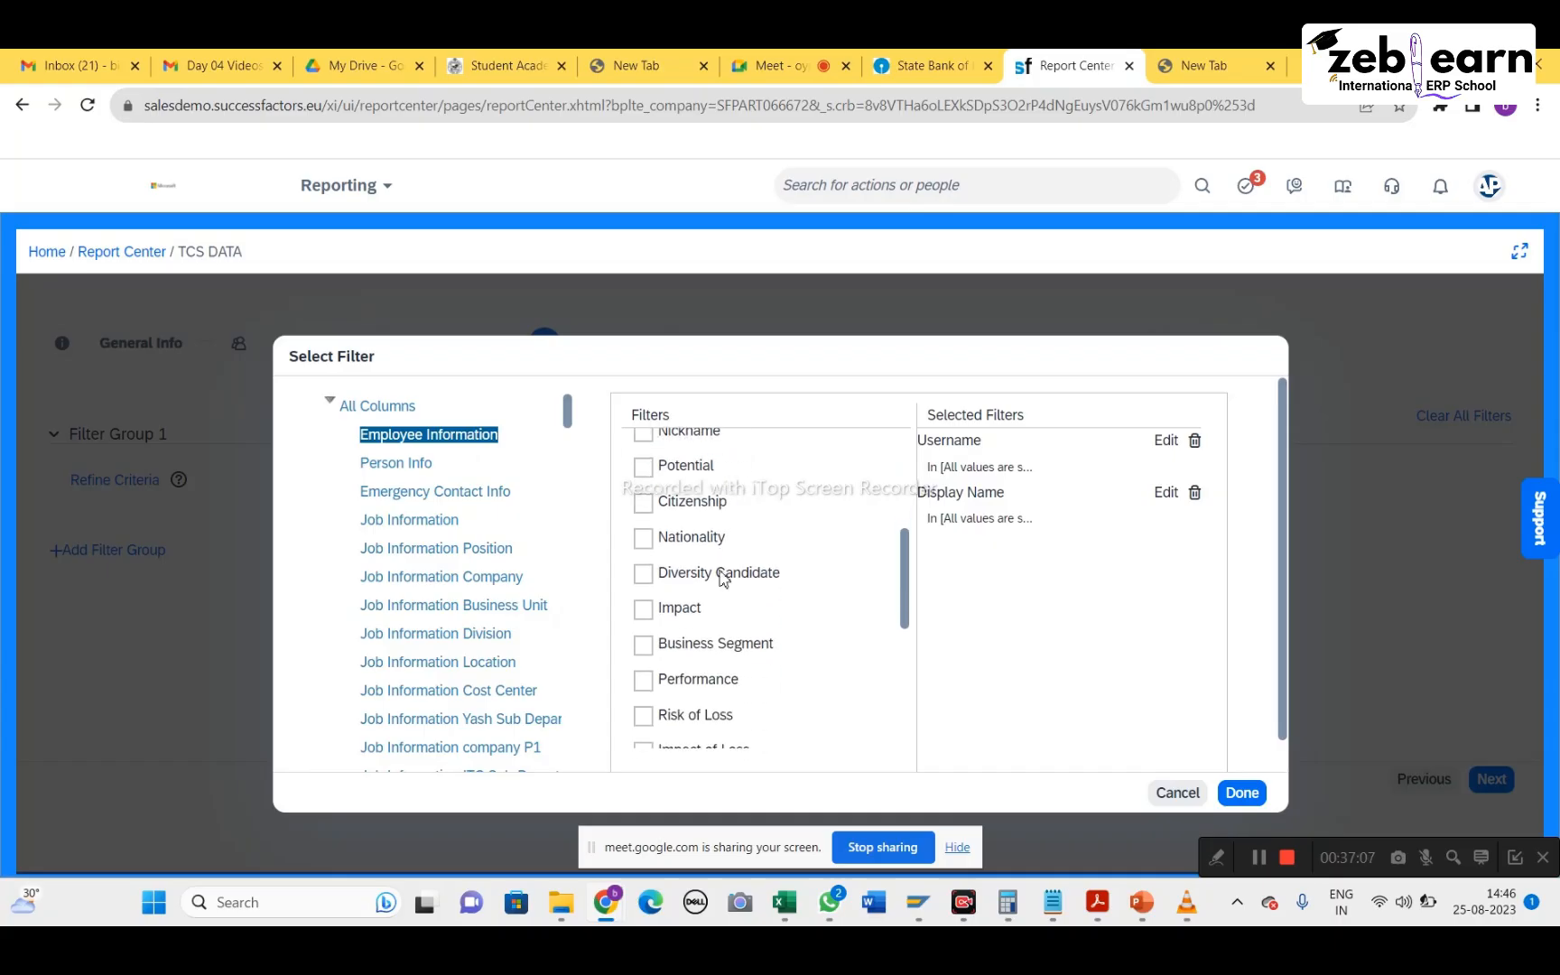
pyautogui.scroll(-3, 722, 577)
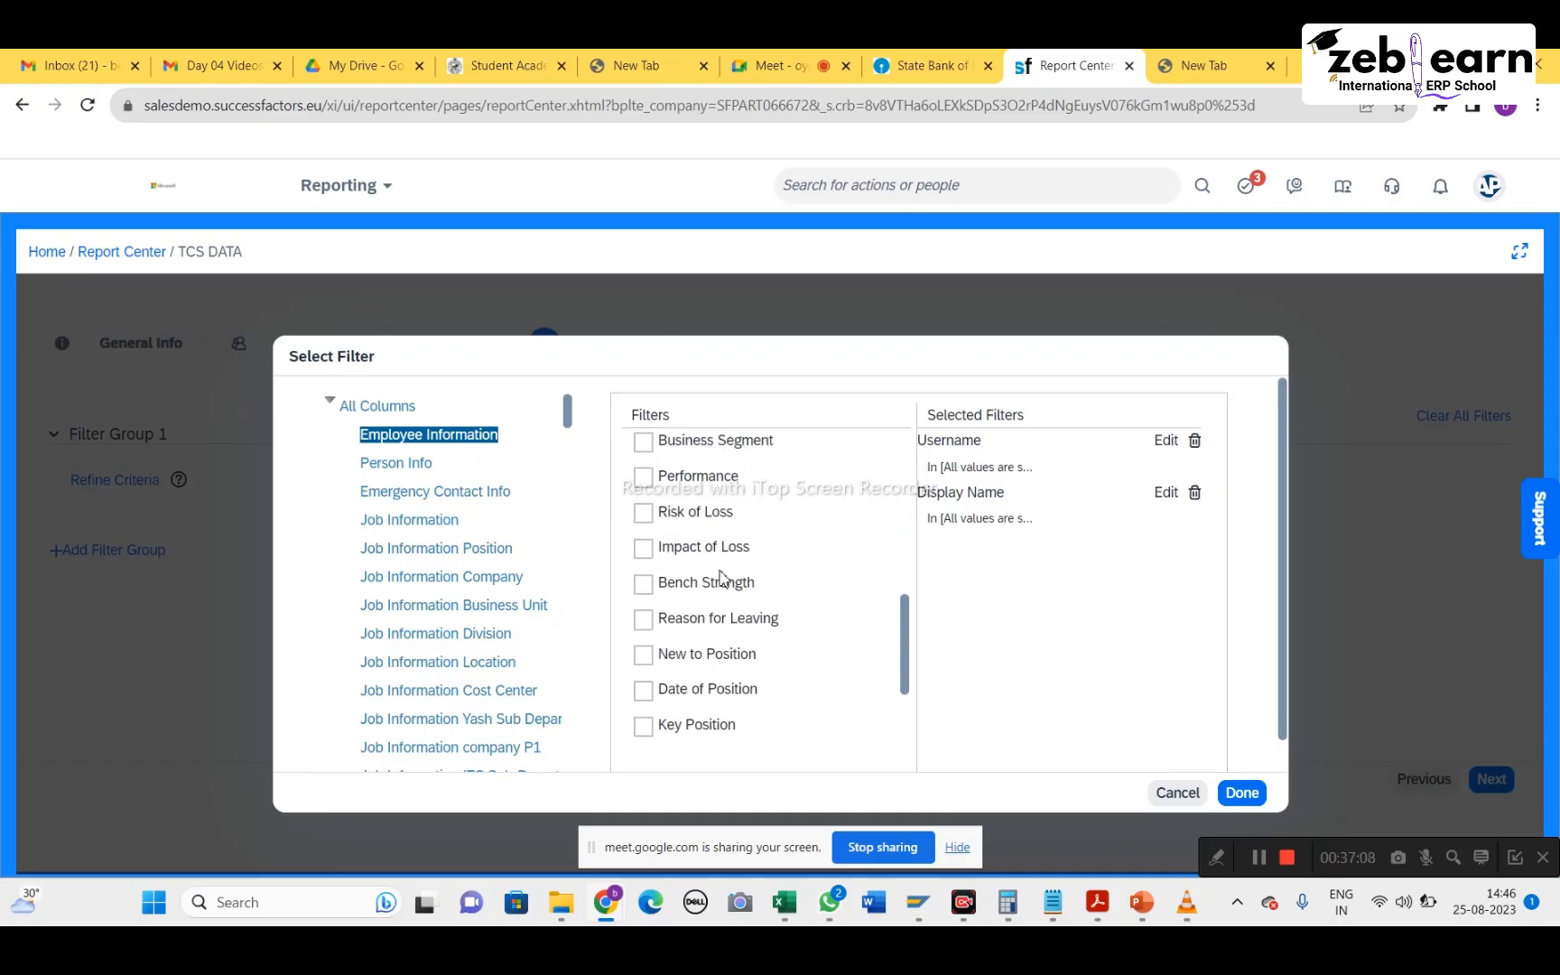
pyautogui.click(384, 477)
pyautogui.click(644, 482)
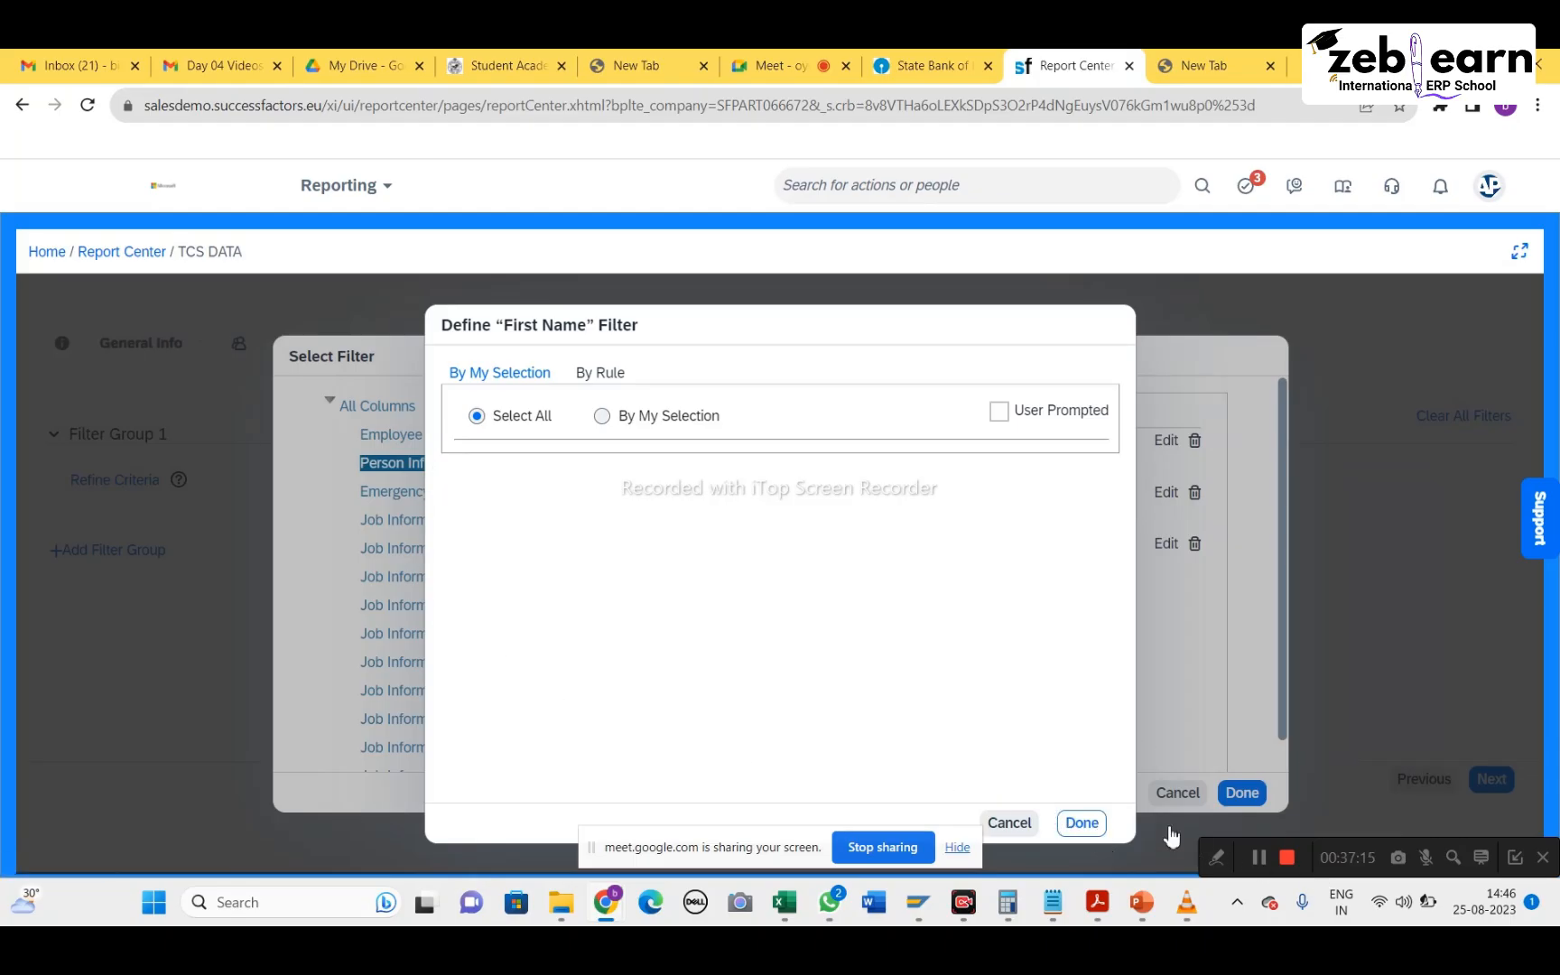
pyautogui.click(1089, 826)
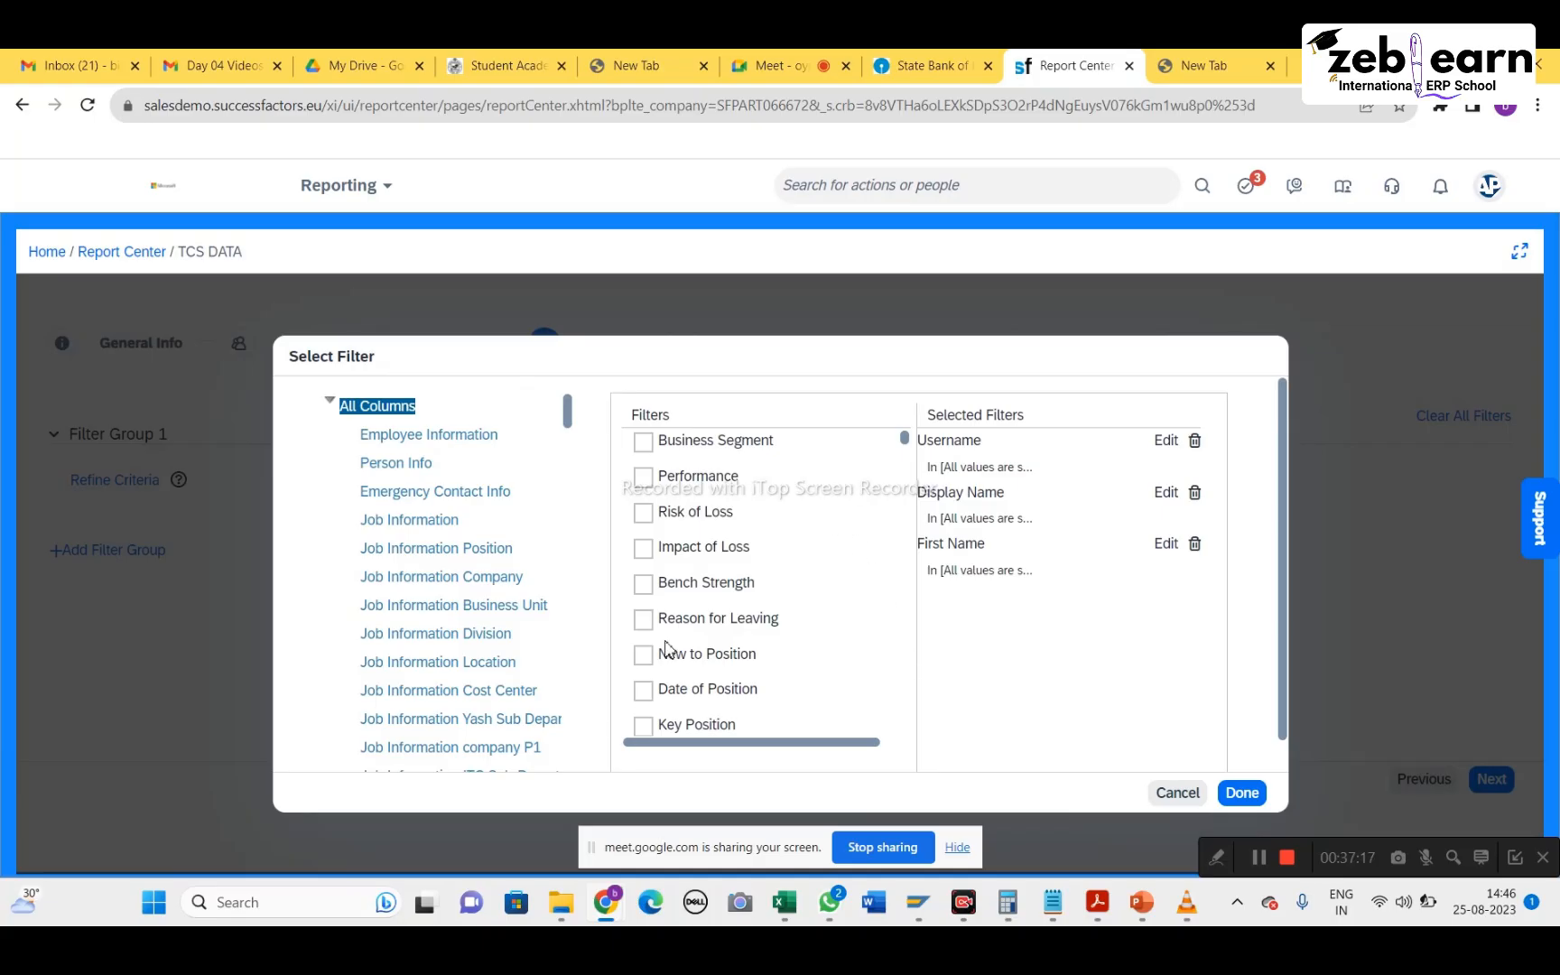
# Look through the available filters under Employee Information and Person Info for another one to add
pyautogui.scroll(-3, 665, 648)
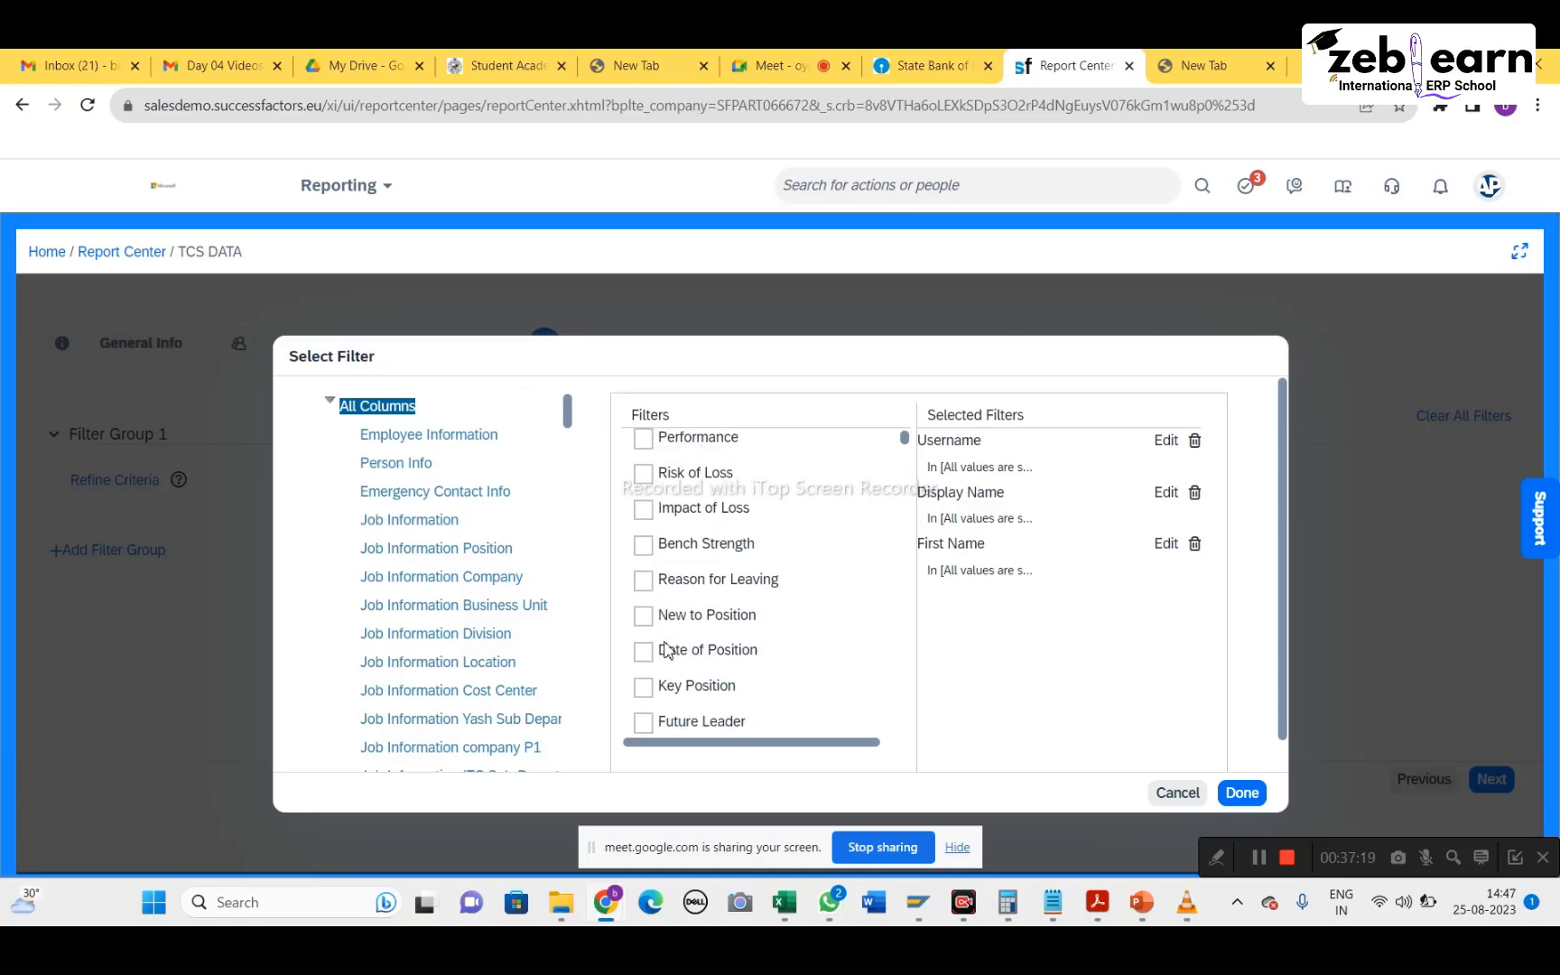
pyautogui.scroll(6, 665, 649)
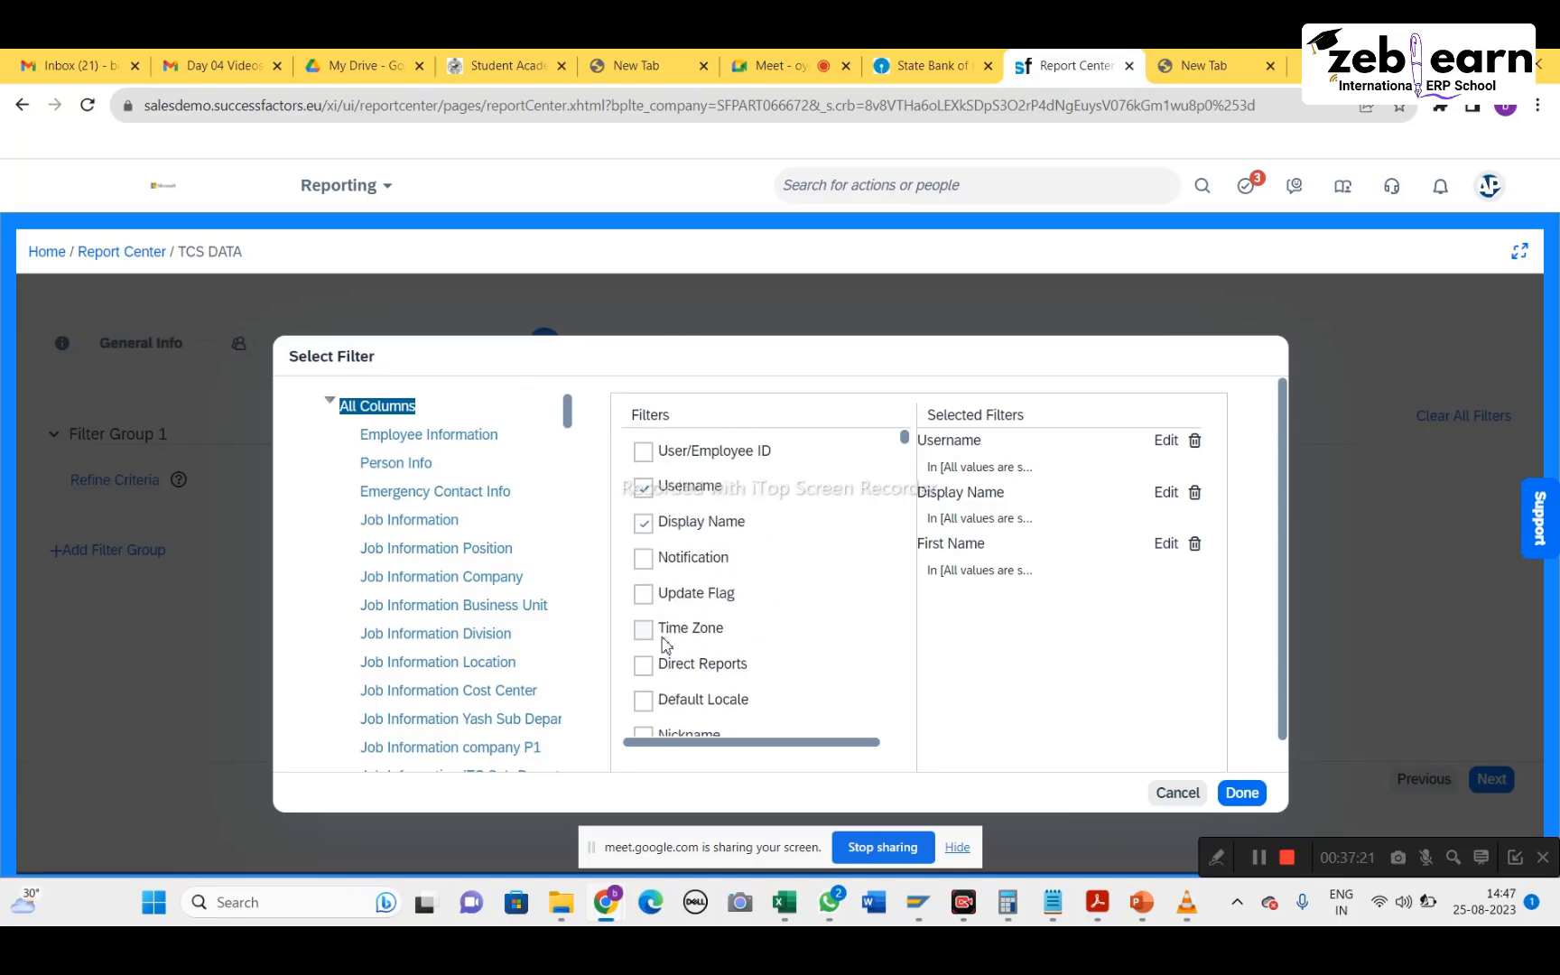
pyautogui.scroll(-3, 666, 655)
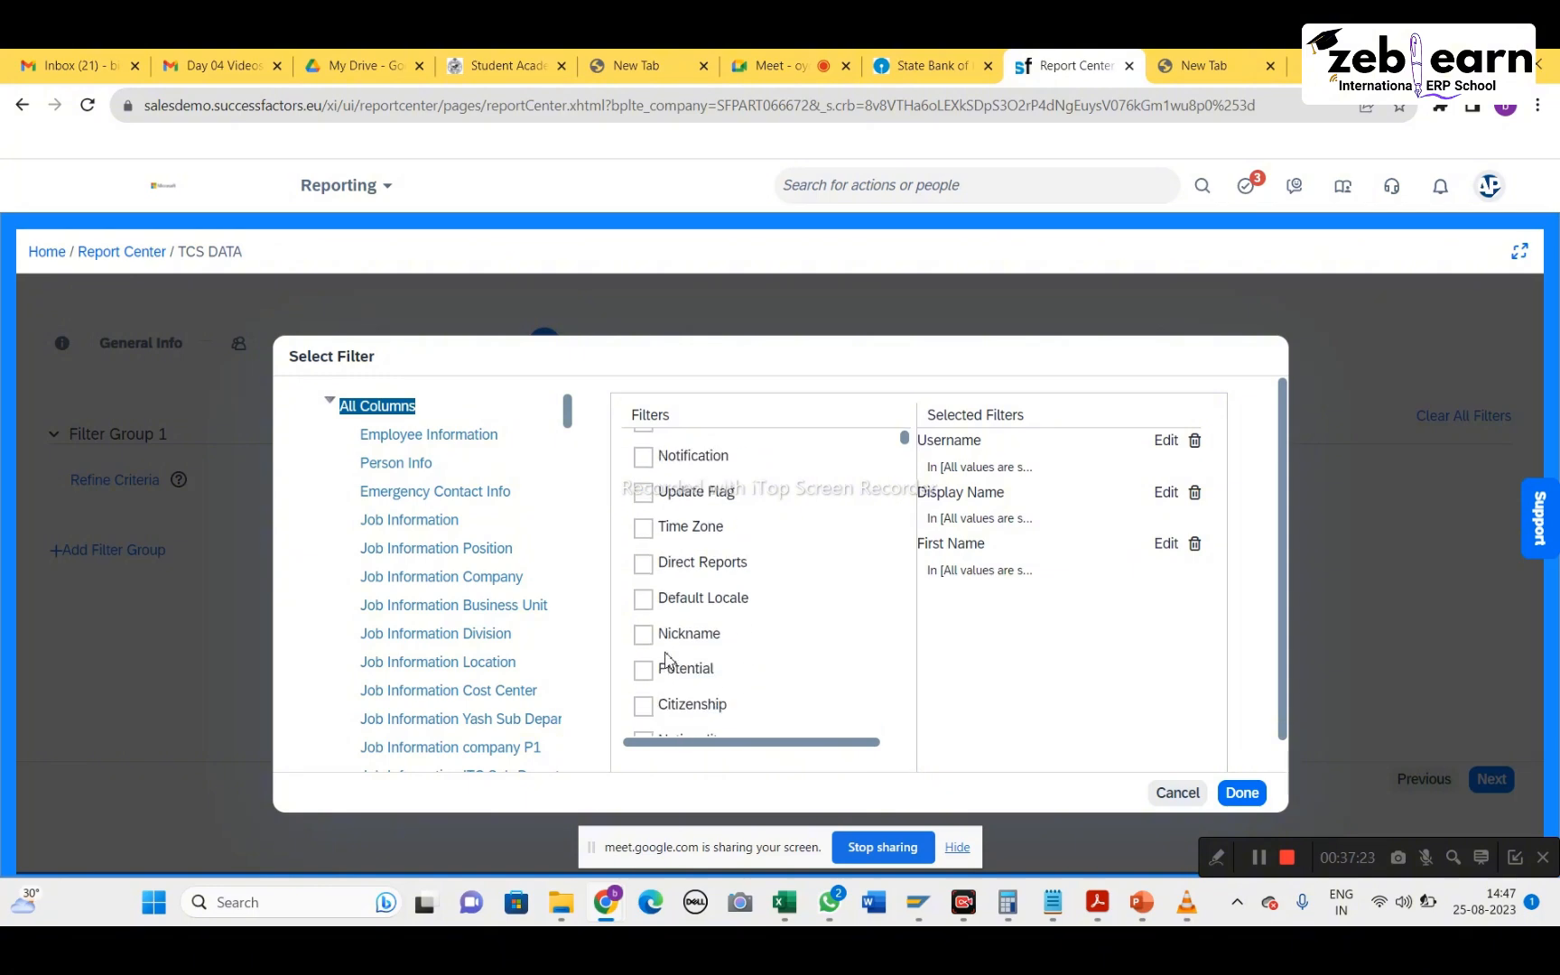
pyautogui.scroll(3, 665, 660)
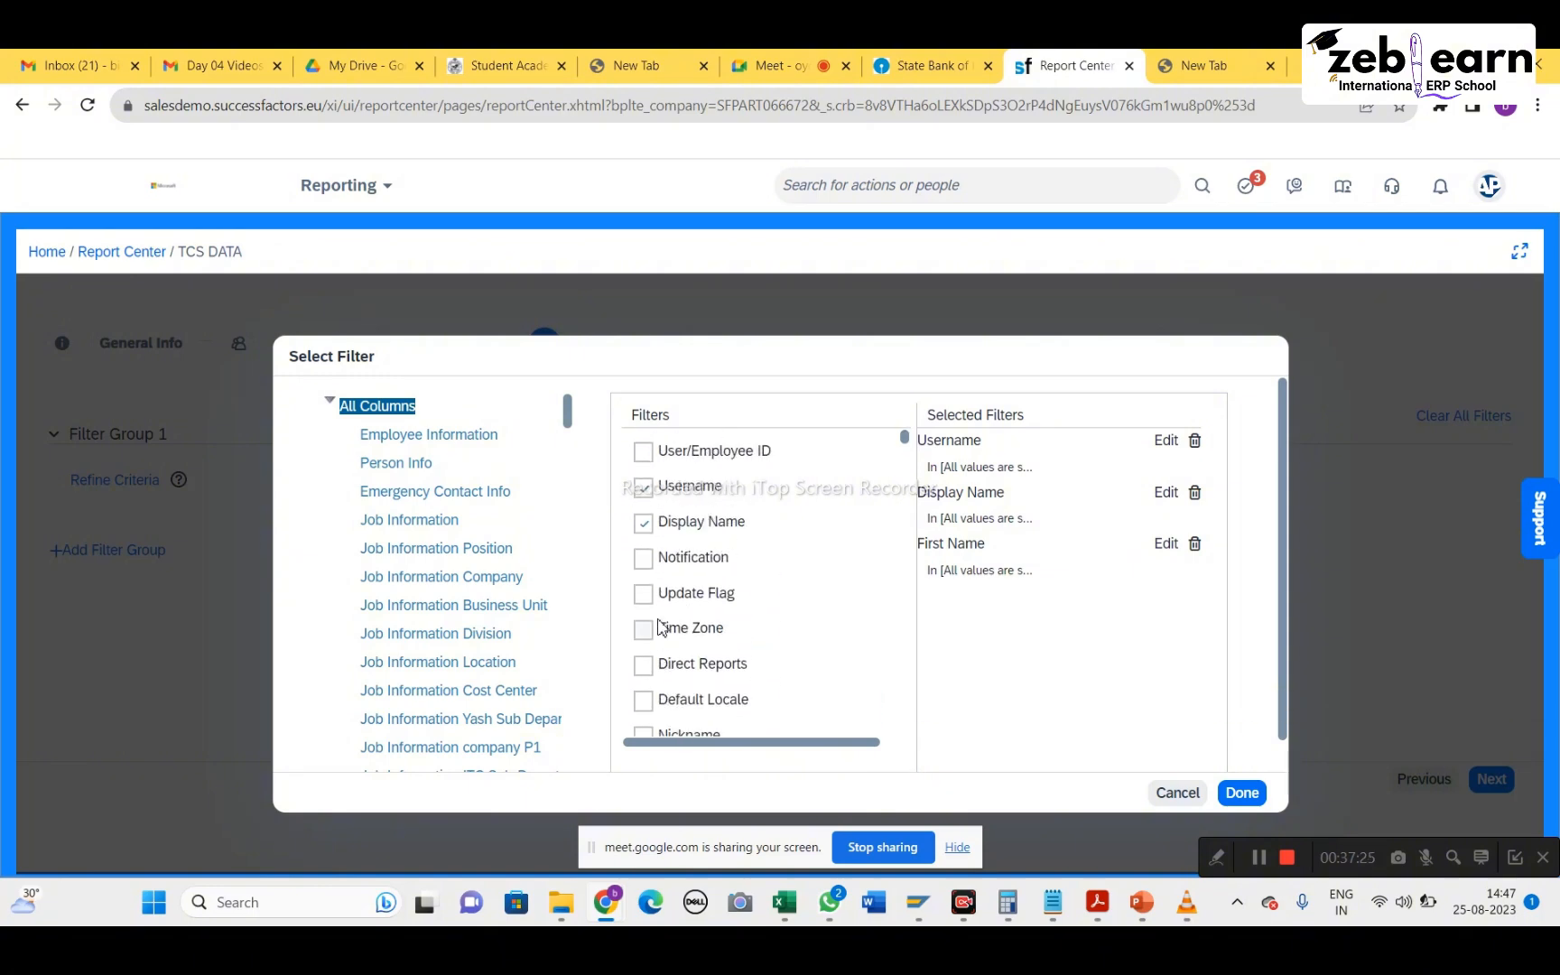
pyautogui.scroll(-3, 644, 695)
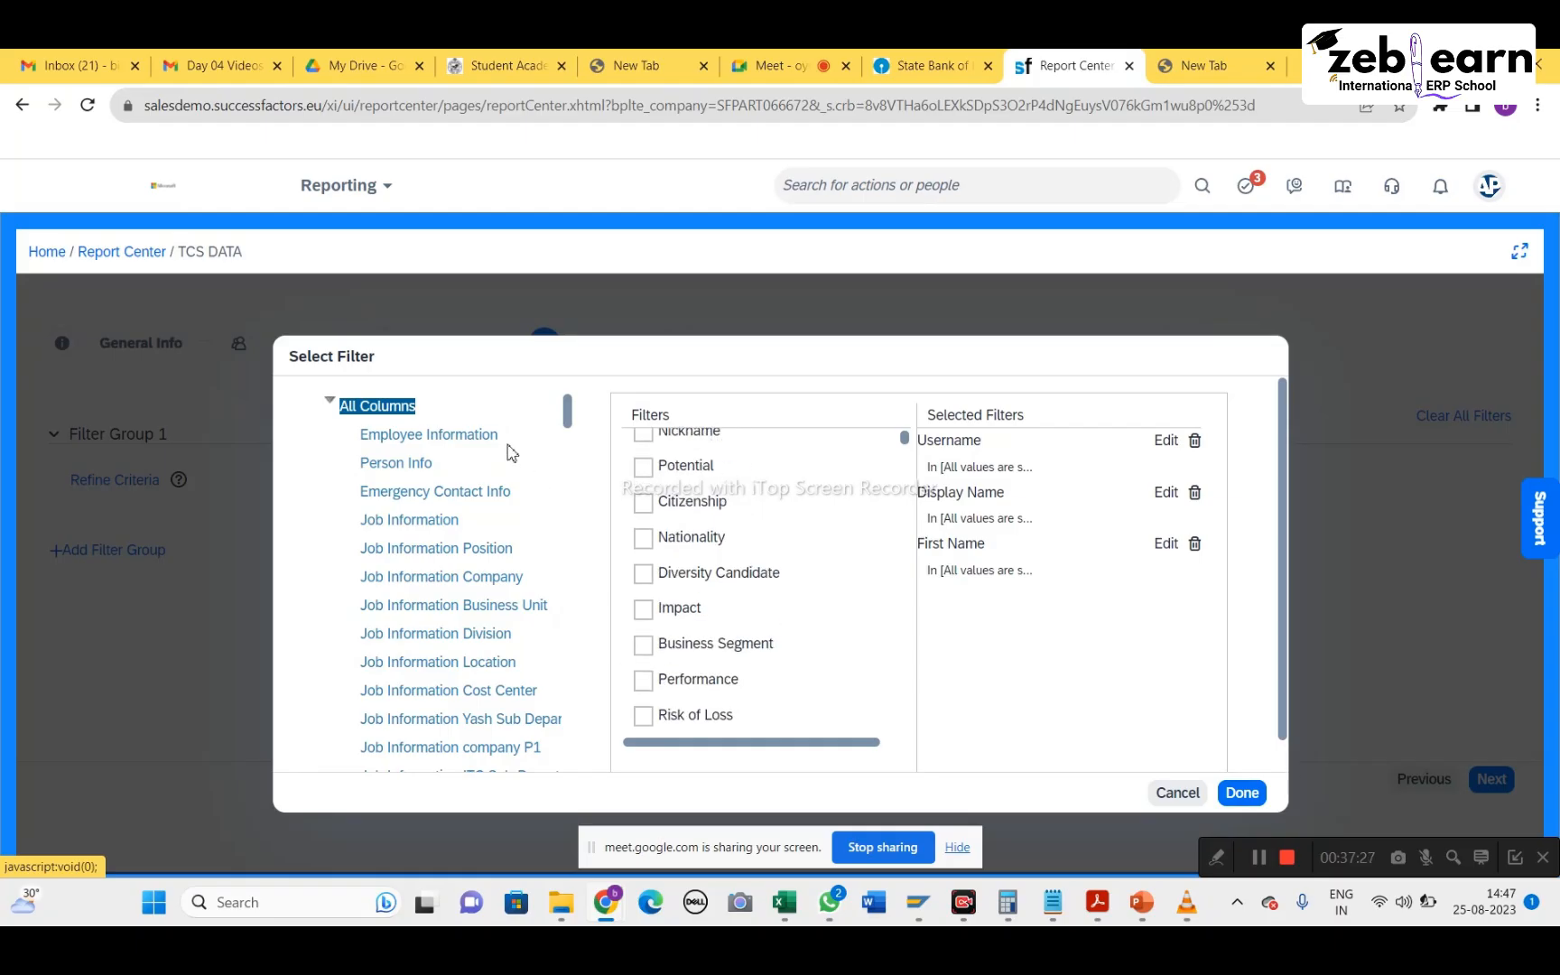
pyautogui.click(416, 466)
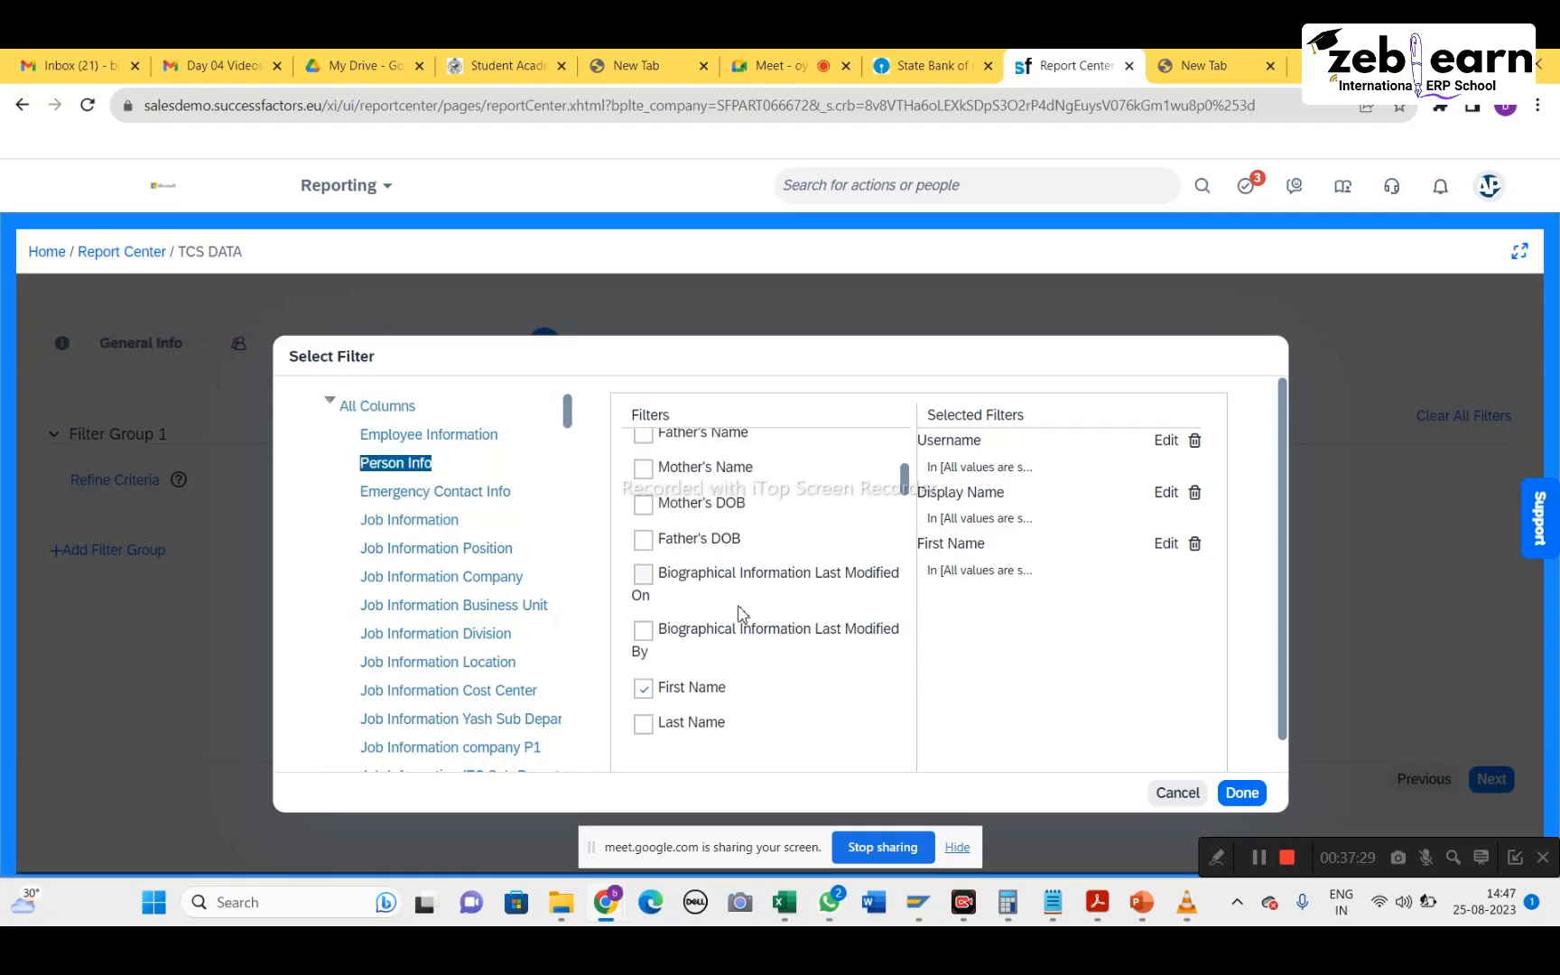
pyautogui.scroll(3, 739, 616)
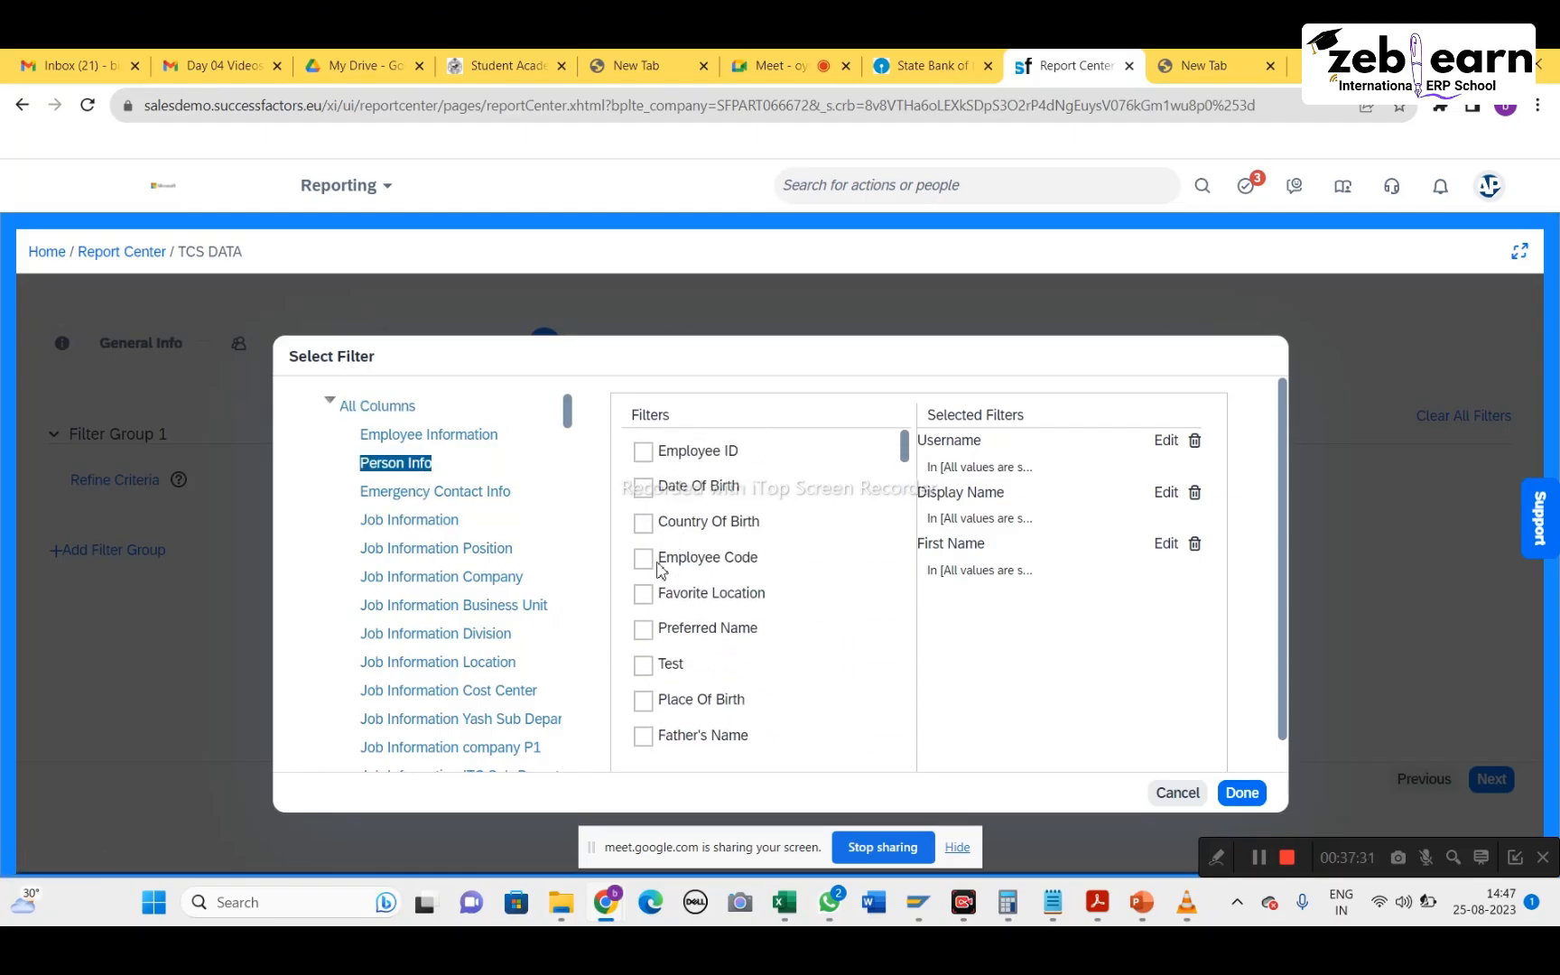
pyautogui.scroll(-2, 736, 651)
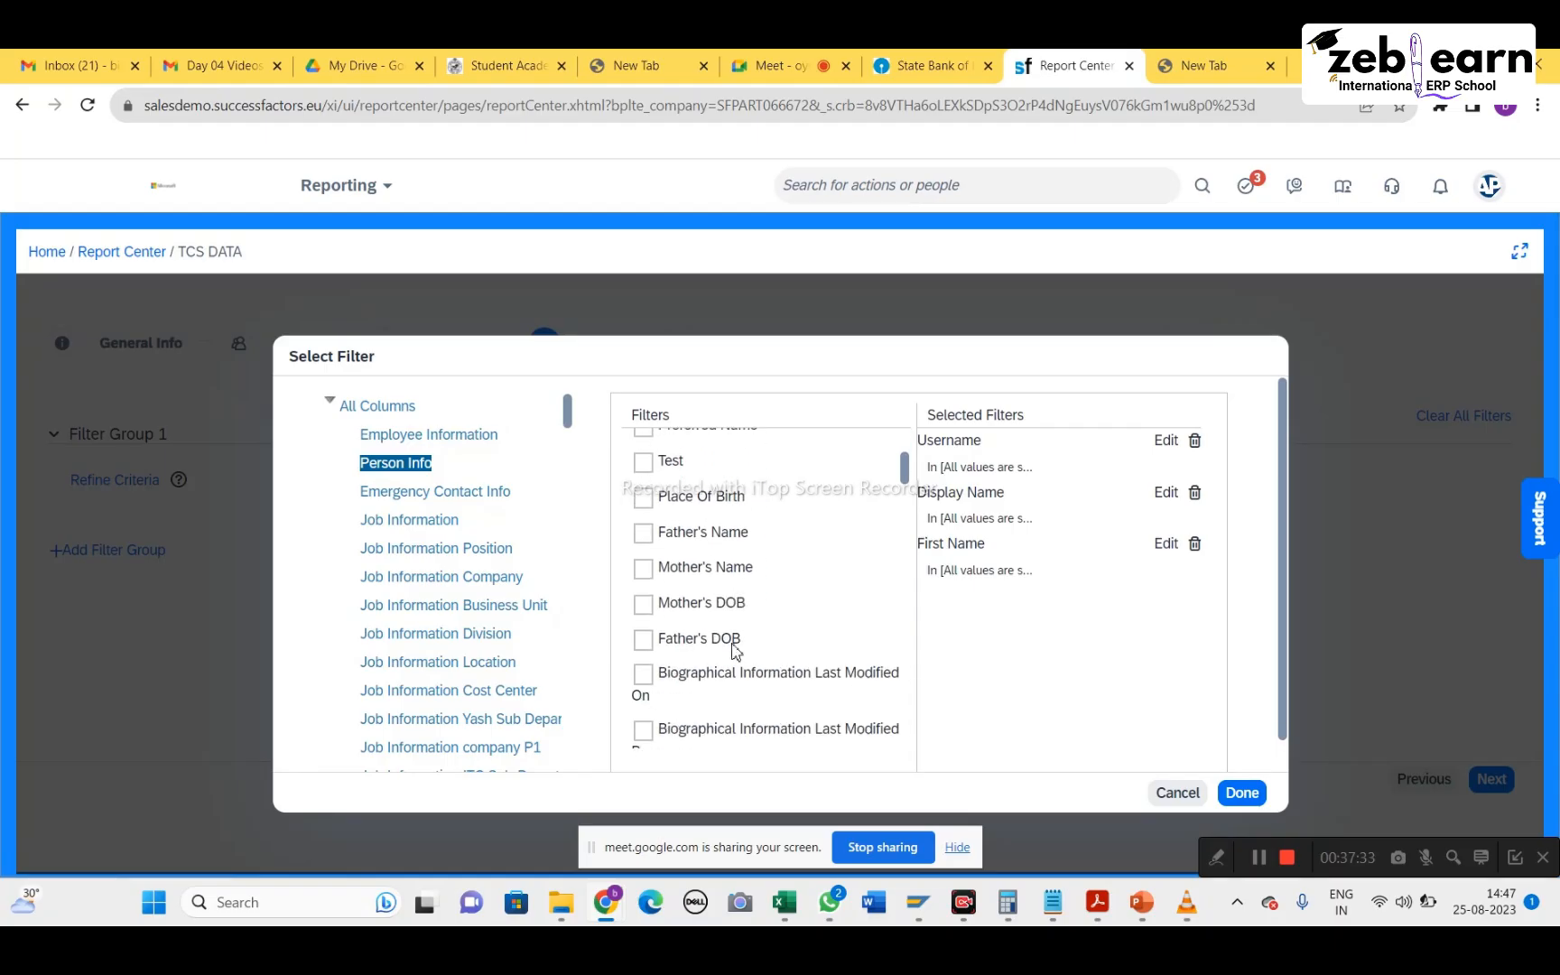
pyautogui.scroll(-1, 733, 650)
pyautogui.click(422, 439)
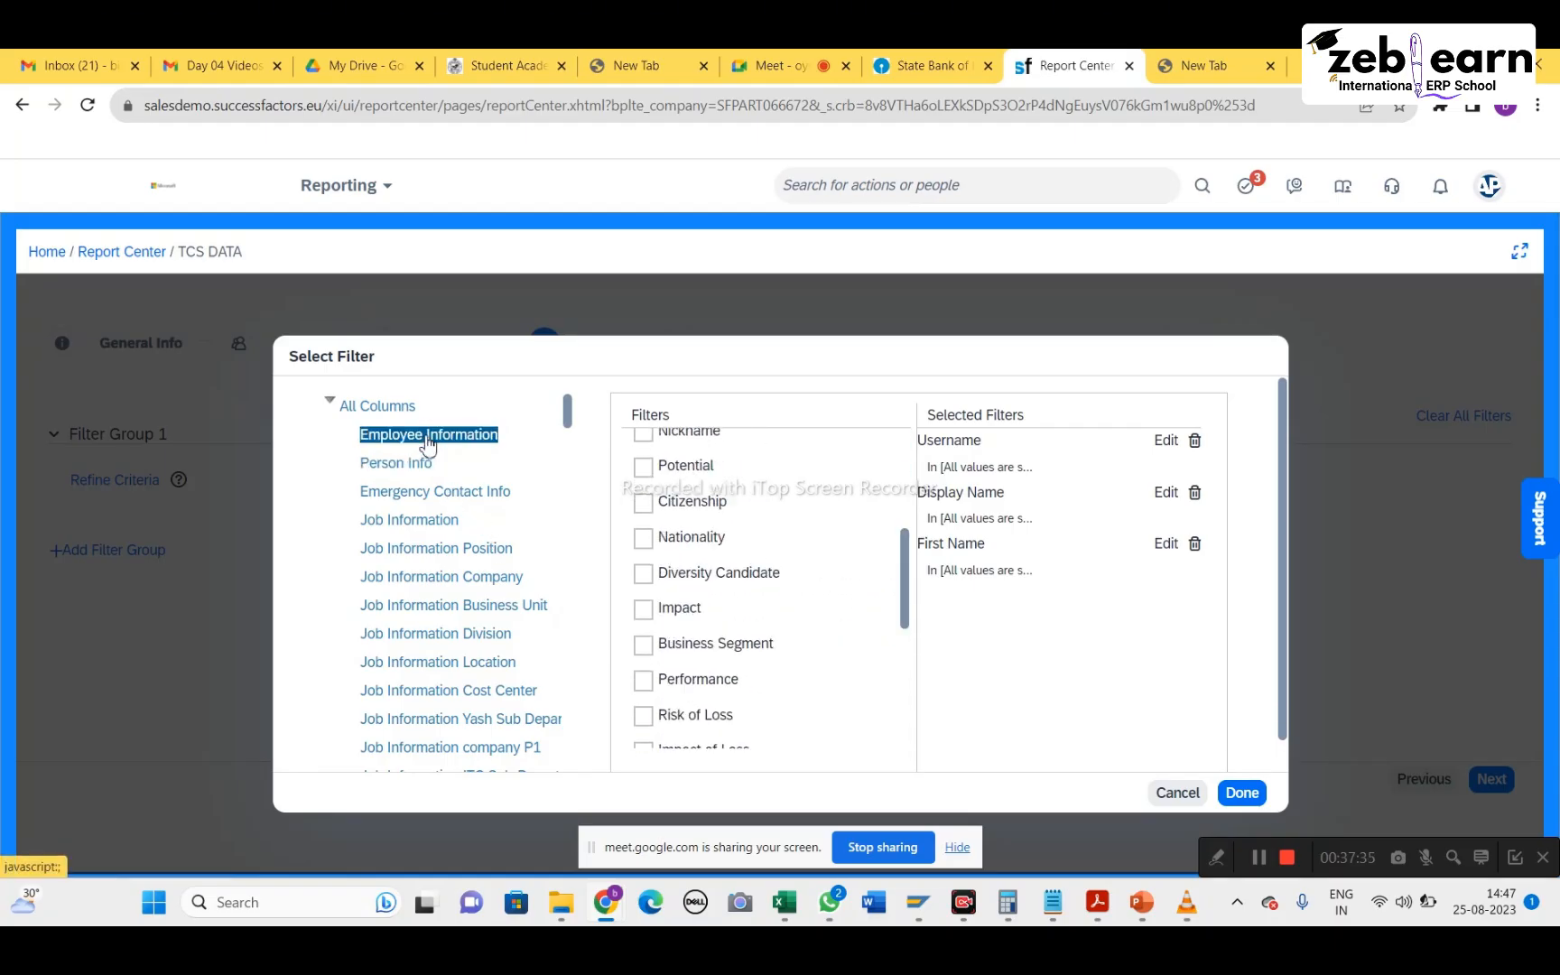
pyautogui.scroll(3, 639, 598)
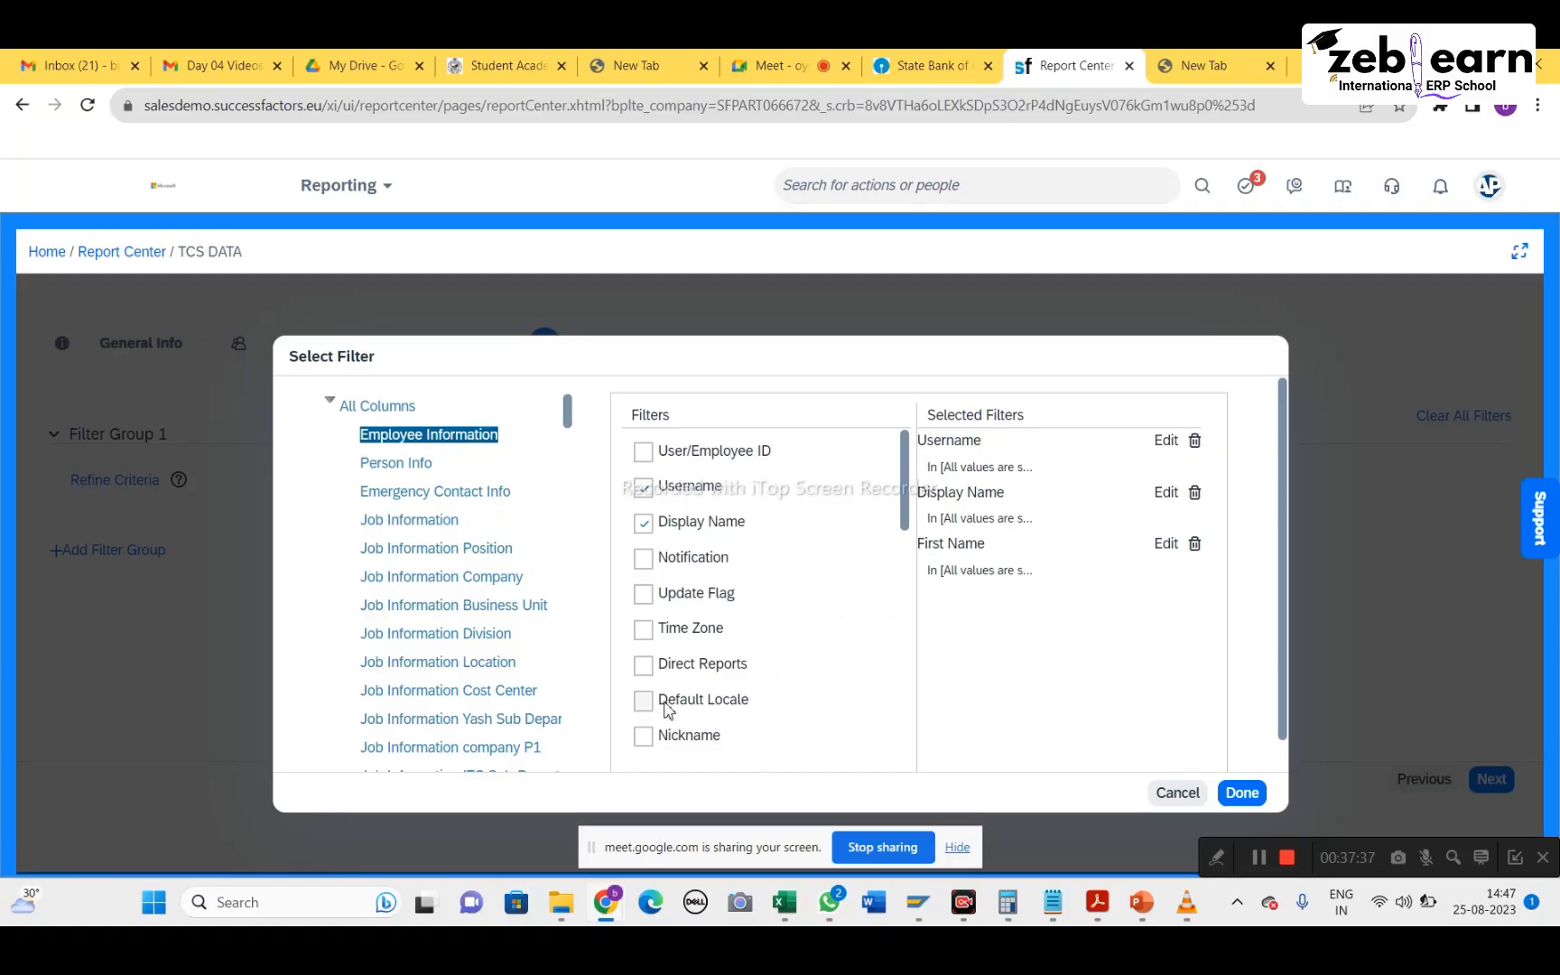
pyautogui.scroll(-3, 712, 659)
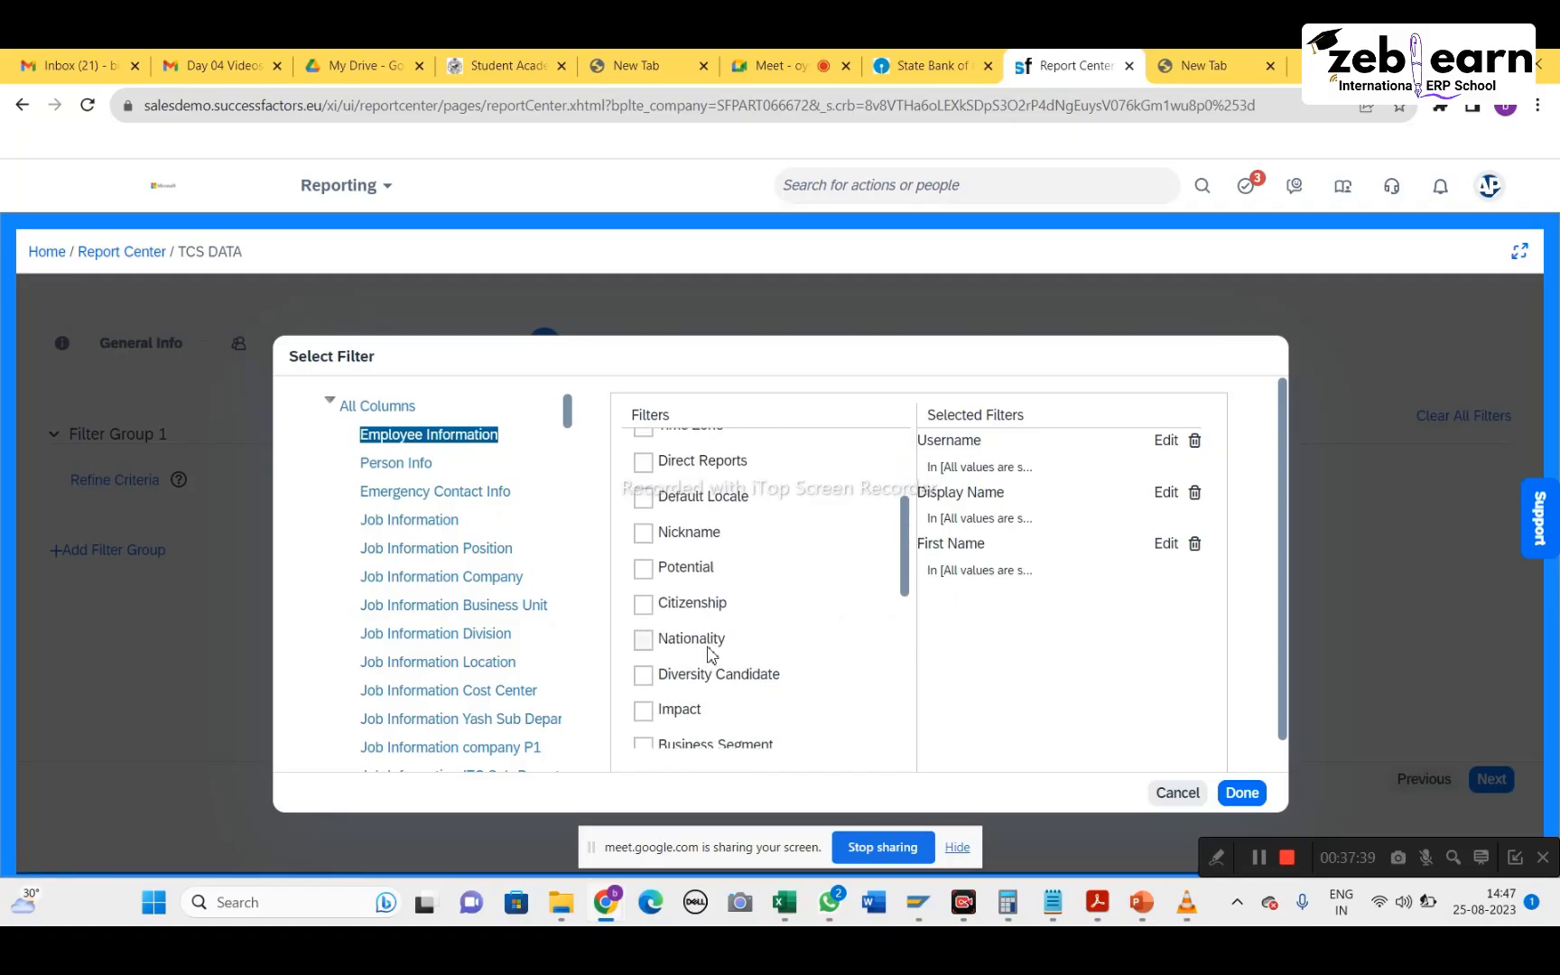
pyautogui.scroll(-1, 712, 655)
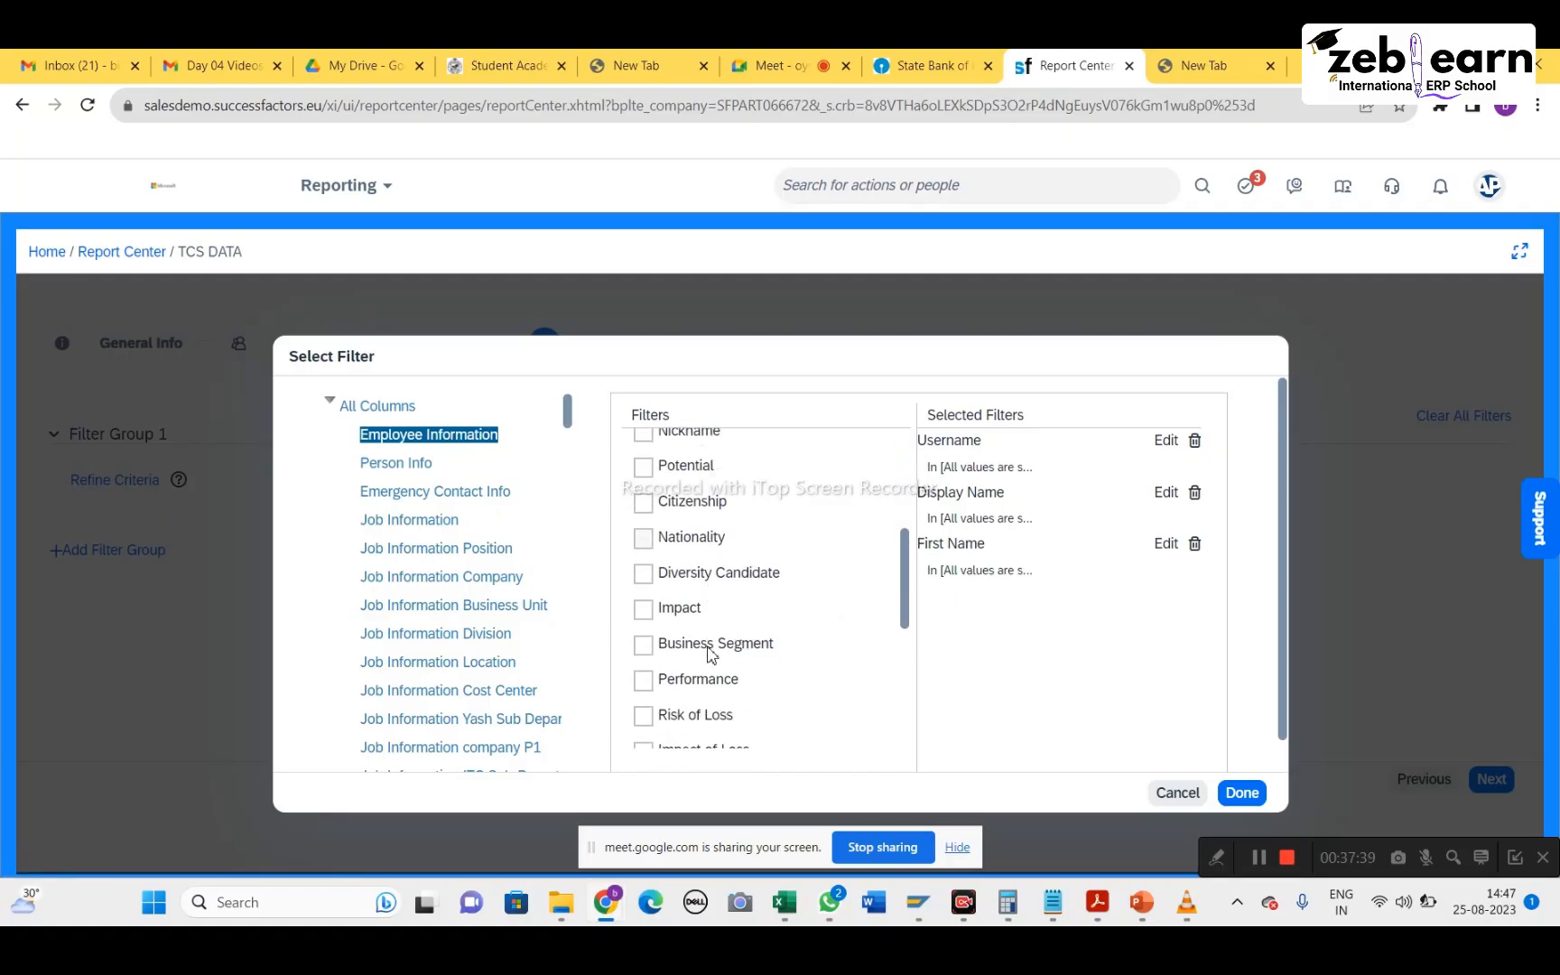
# Add a Last Name filter from Person Info with all values and apply the selected filters to Filter Group 1
pyautogui.click(420, 464)
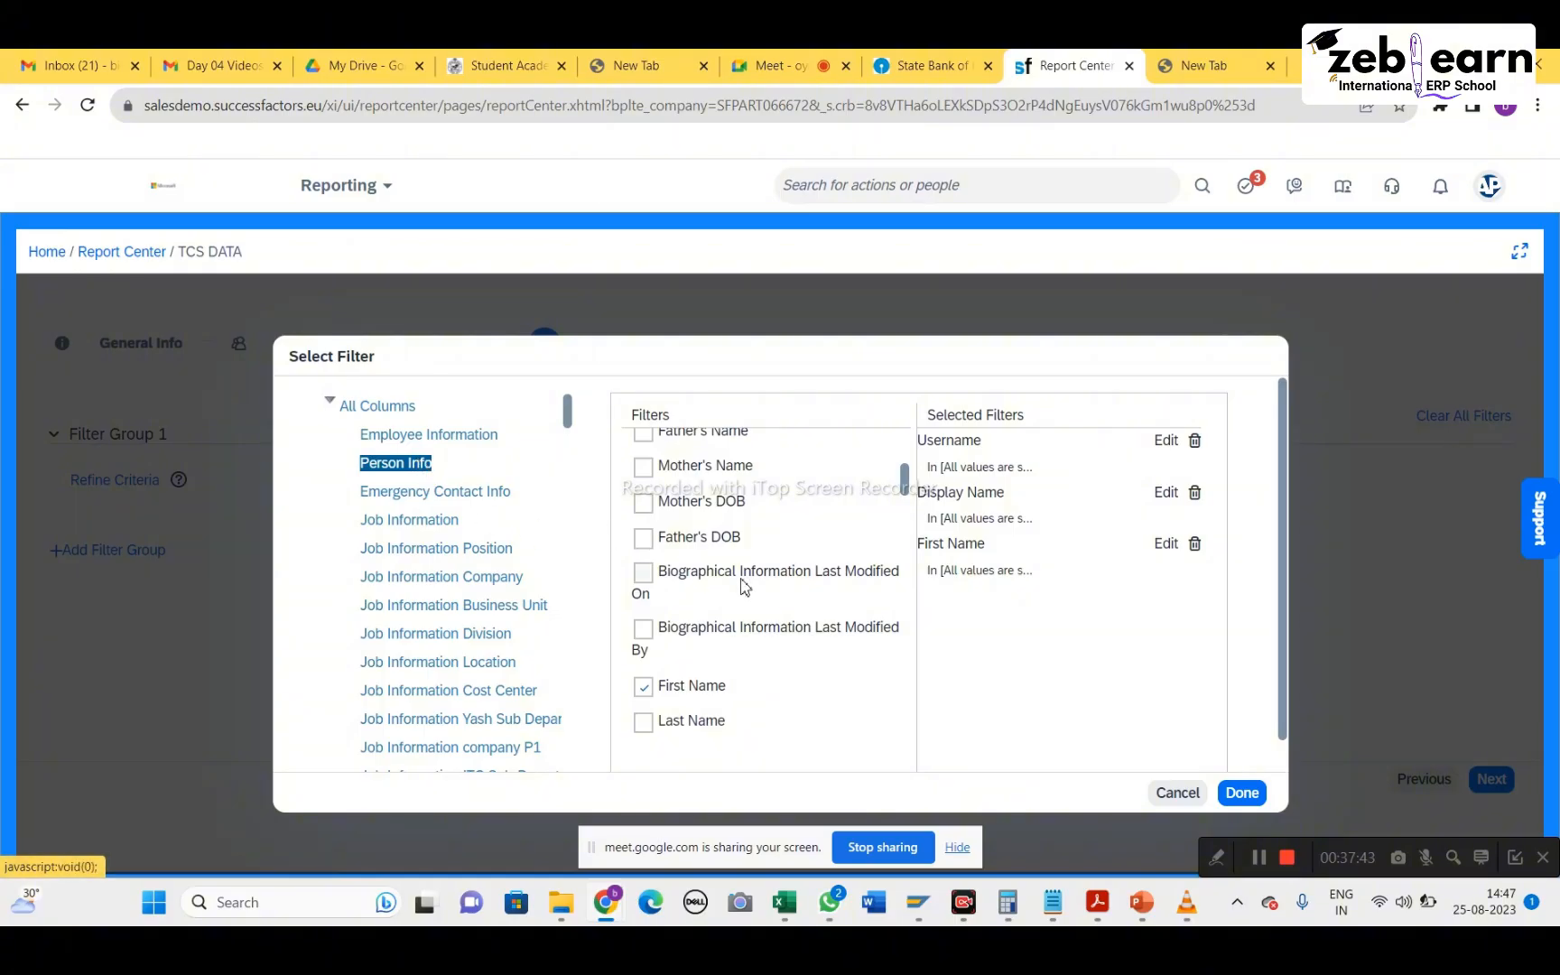
pyautogui.click(643, 721)
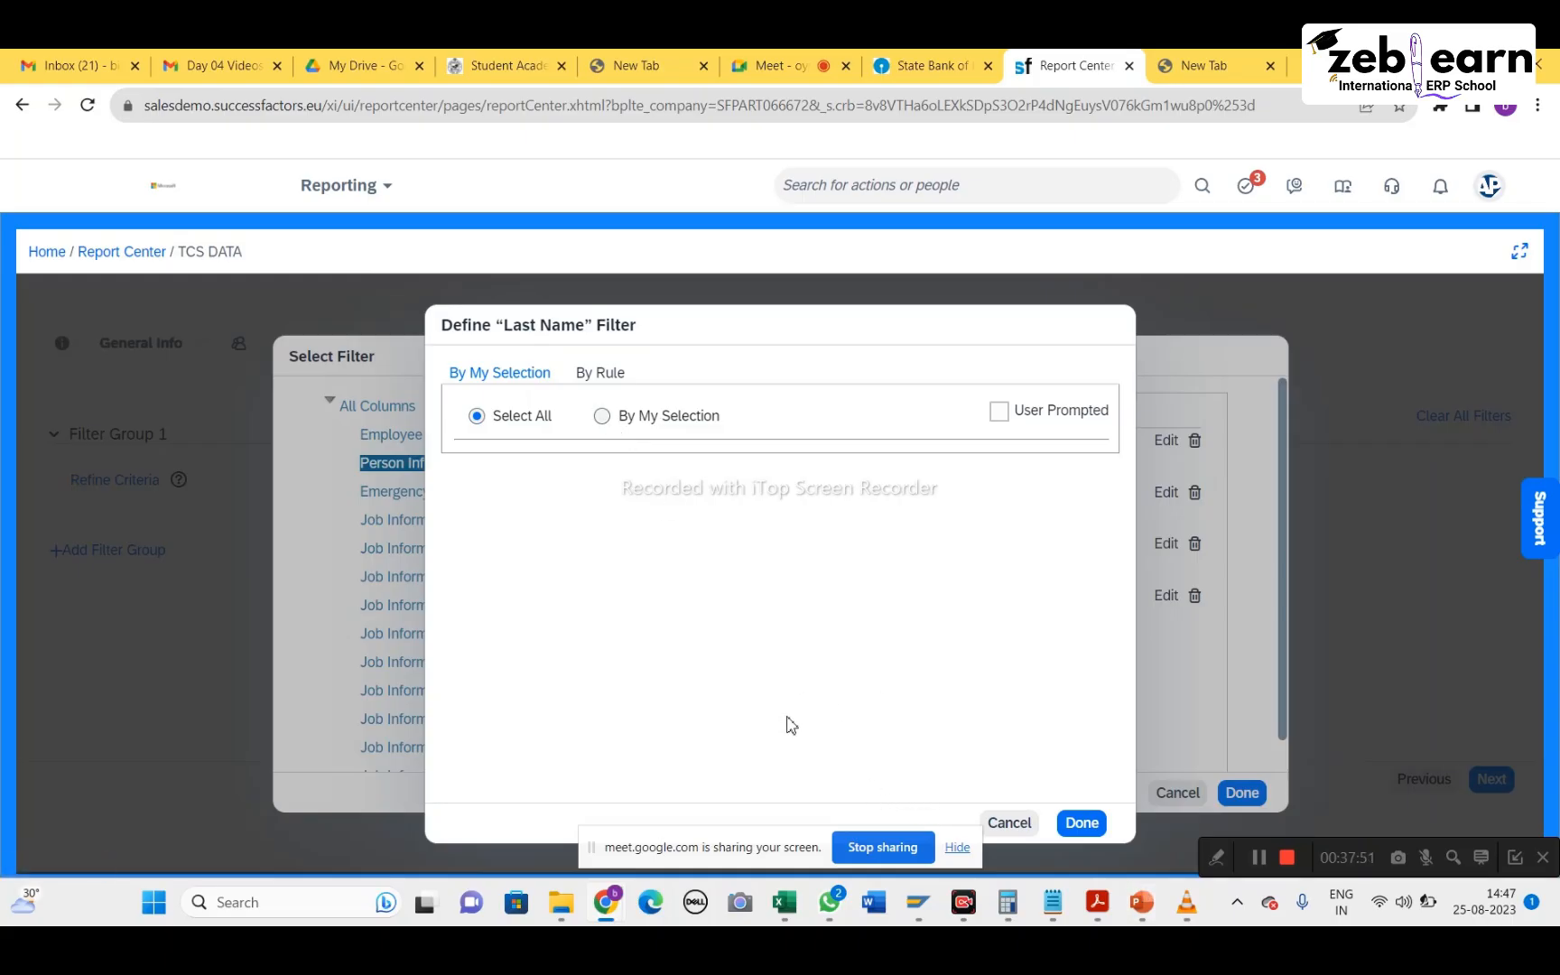
pyautogui.click(1077, 840)
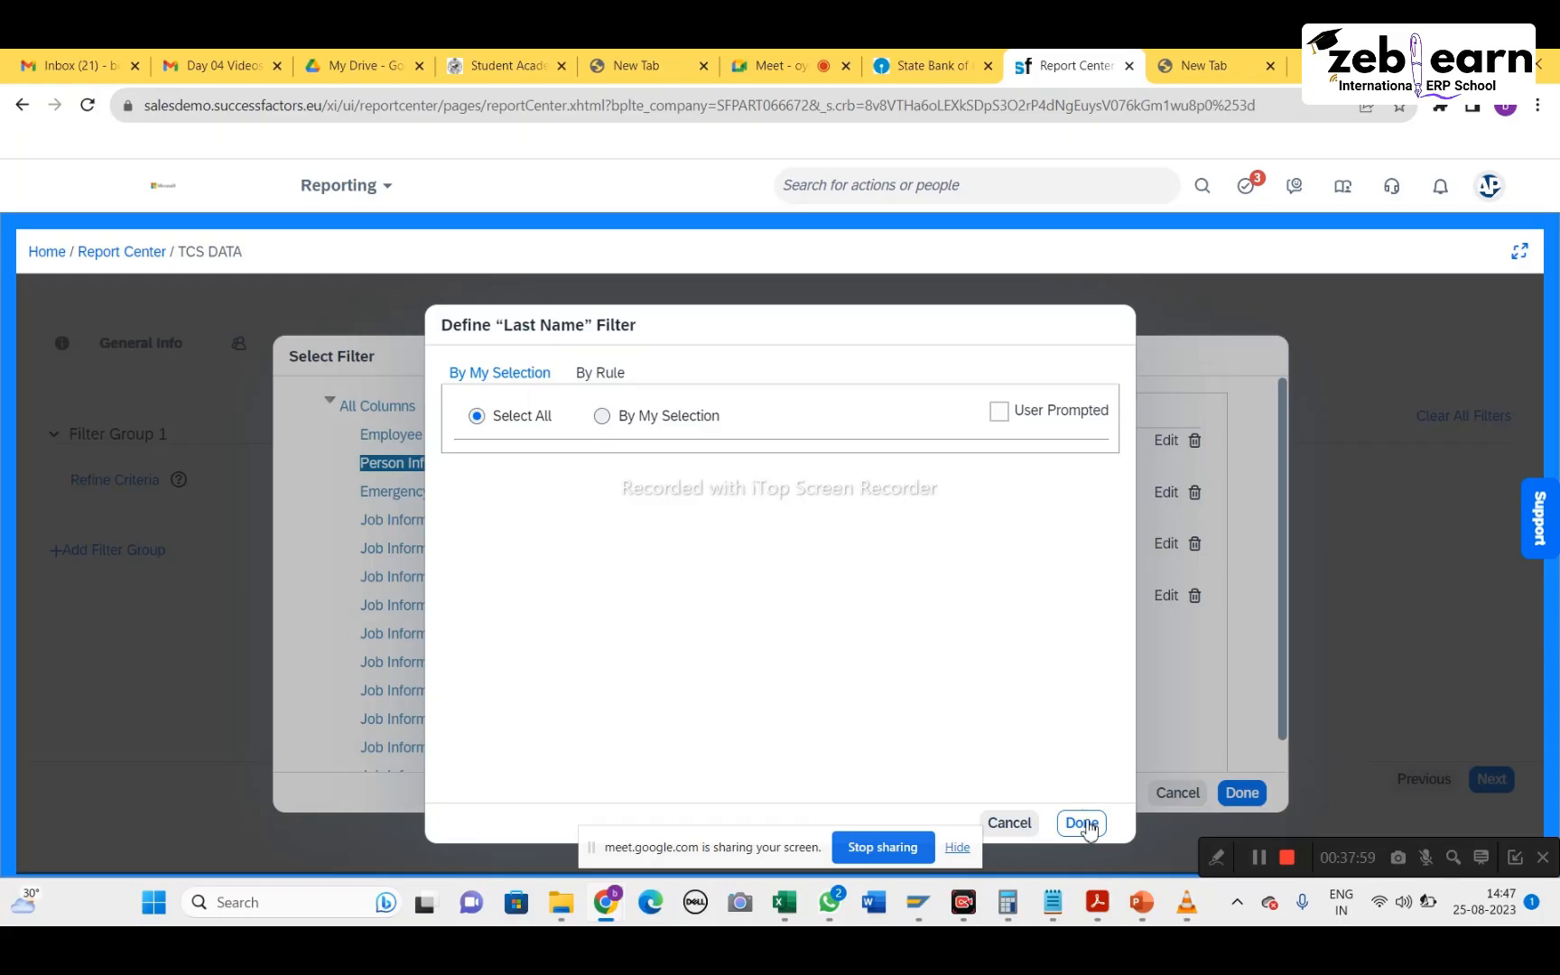
pyautogui.click(1089, 826)
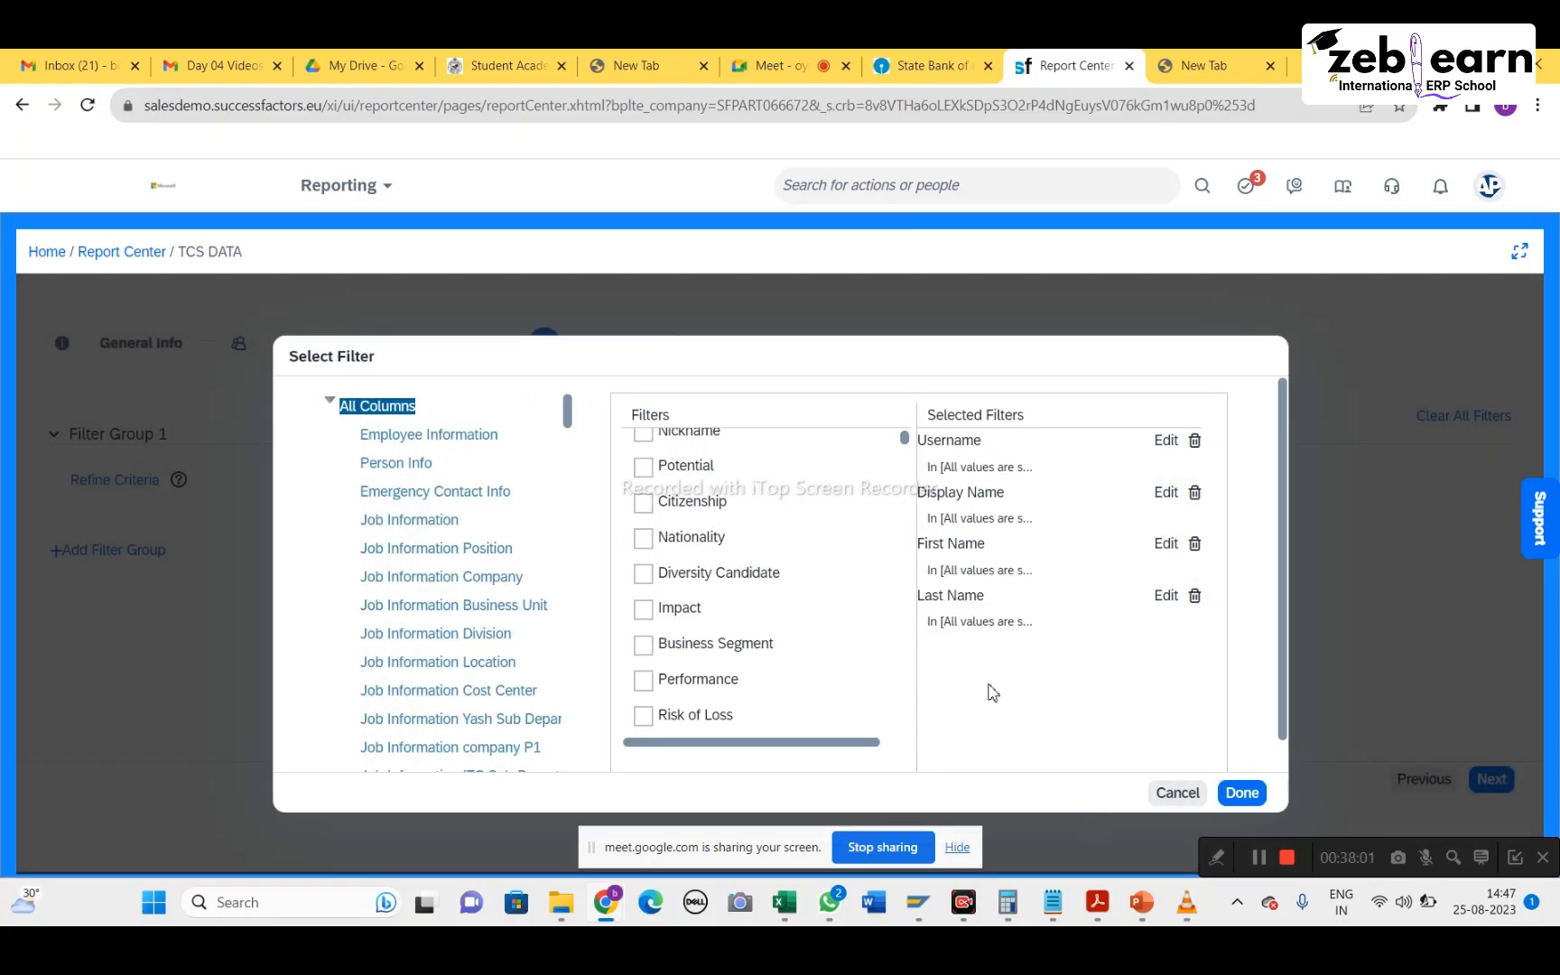
pyautogui.click(1246, 797)
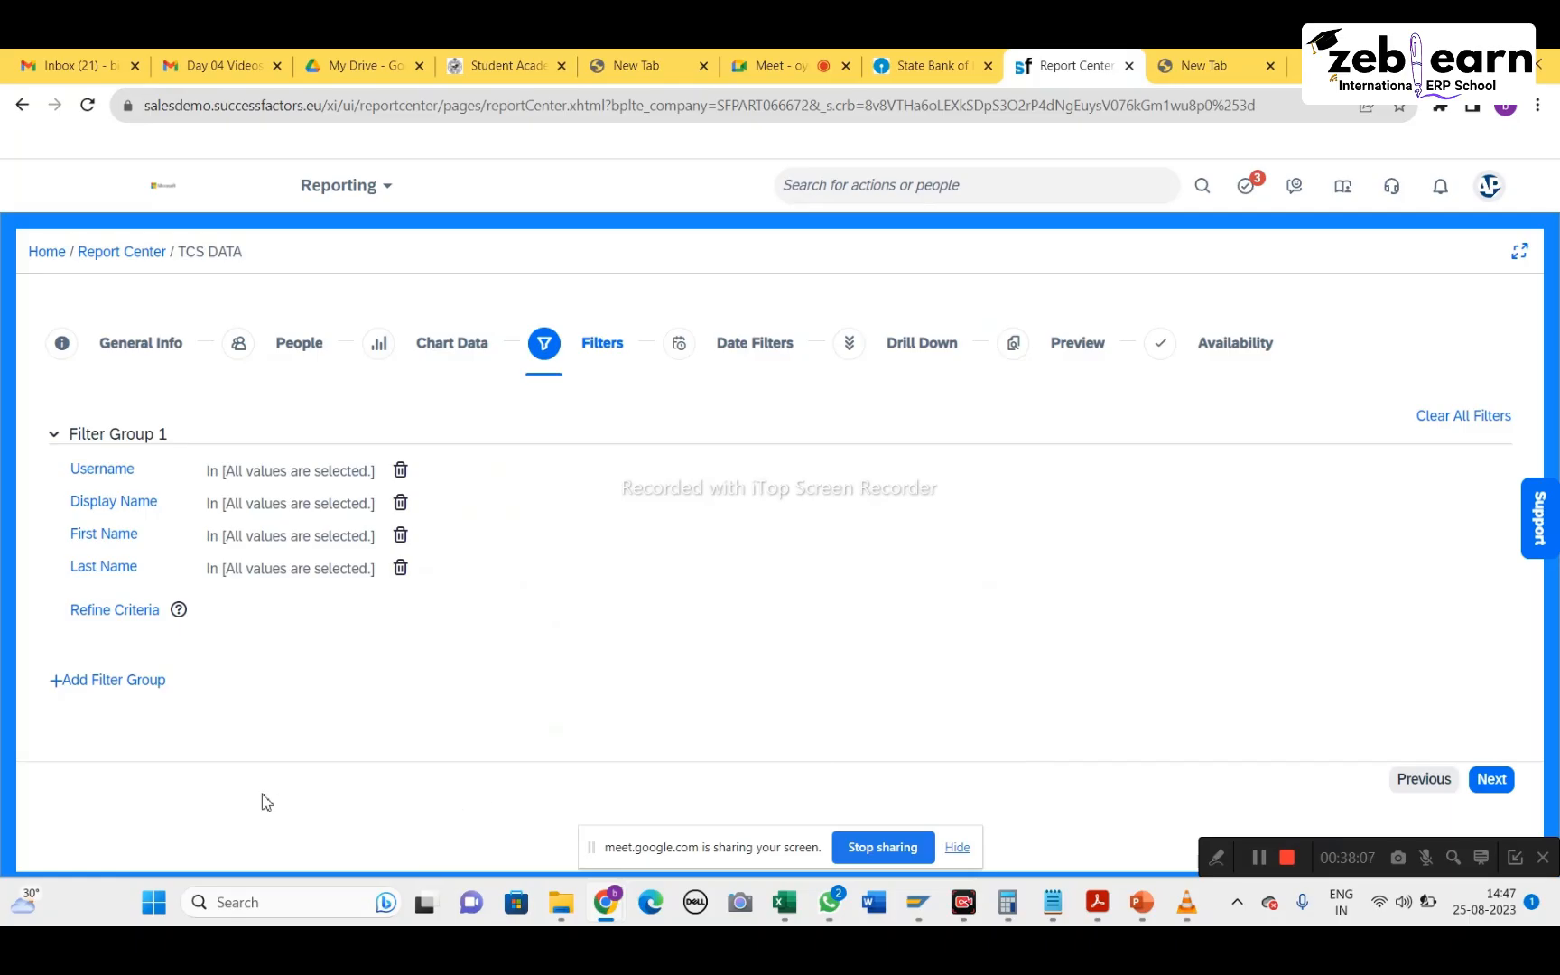
# Enable the date filter for the report and try to go on through Drill Down to the Preview
pyautogui.click(689, 355)
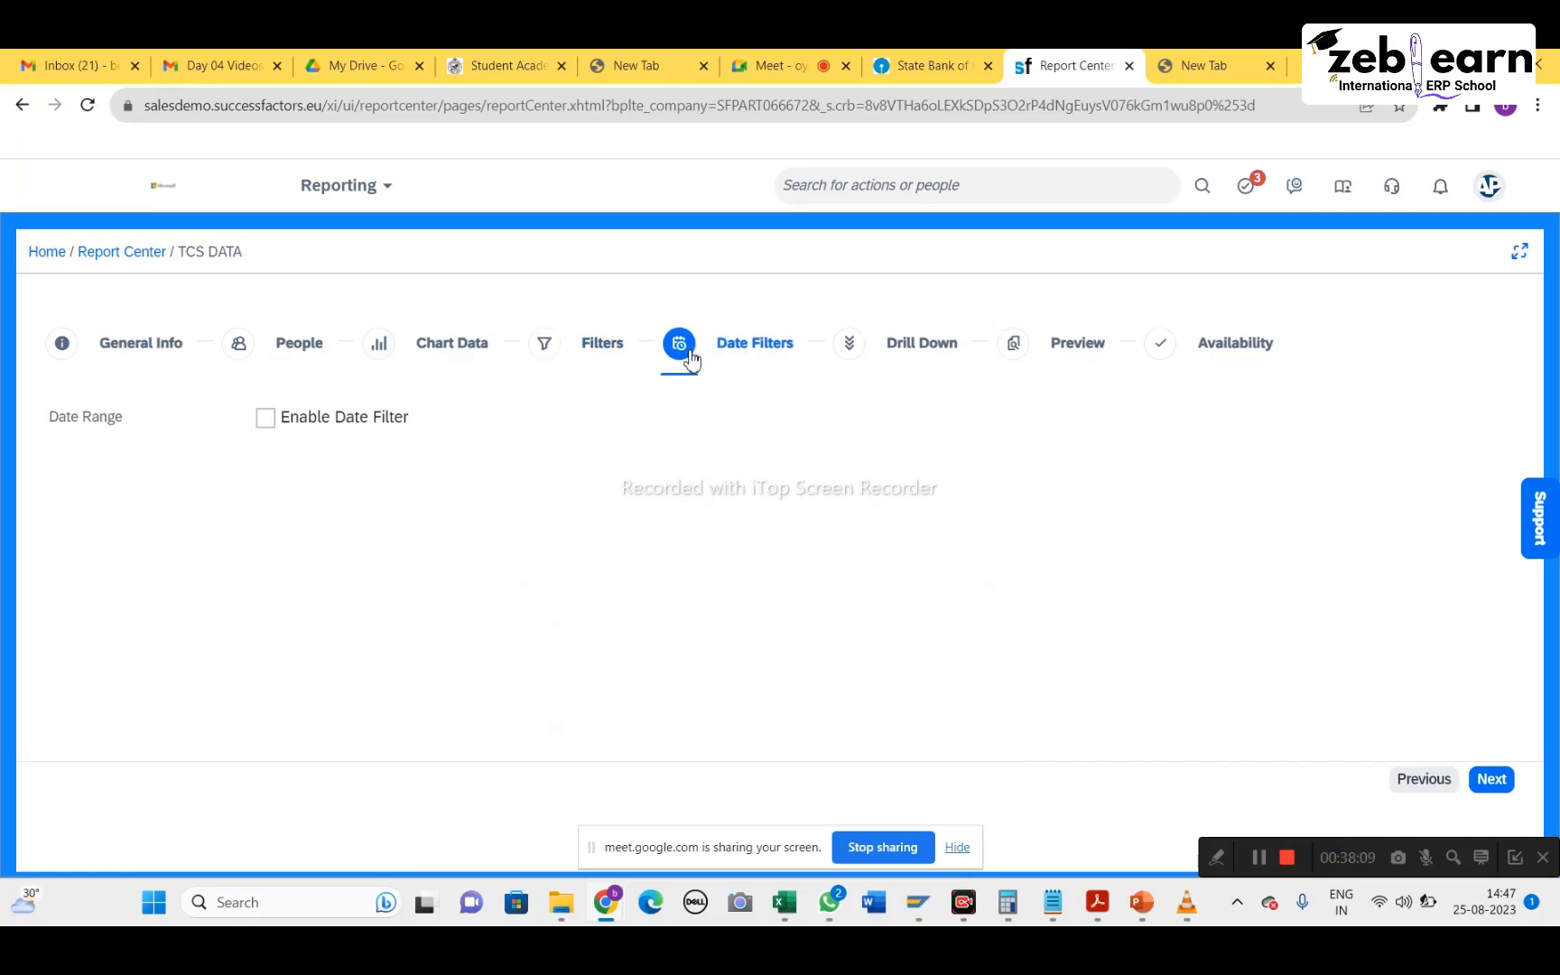
pyautogui.click(267, 418)
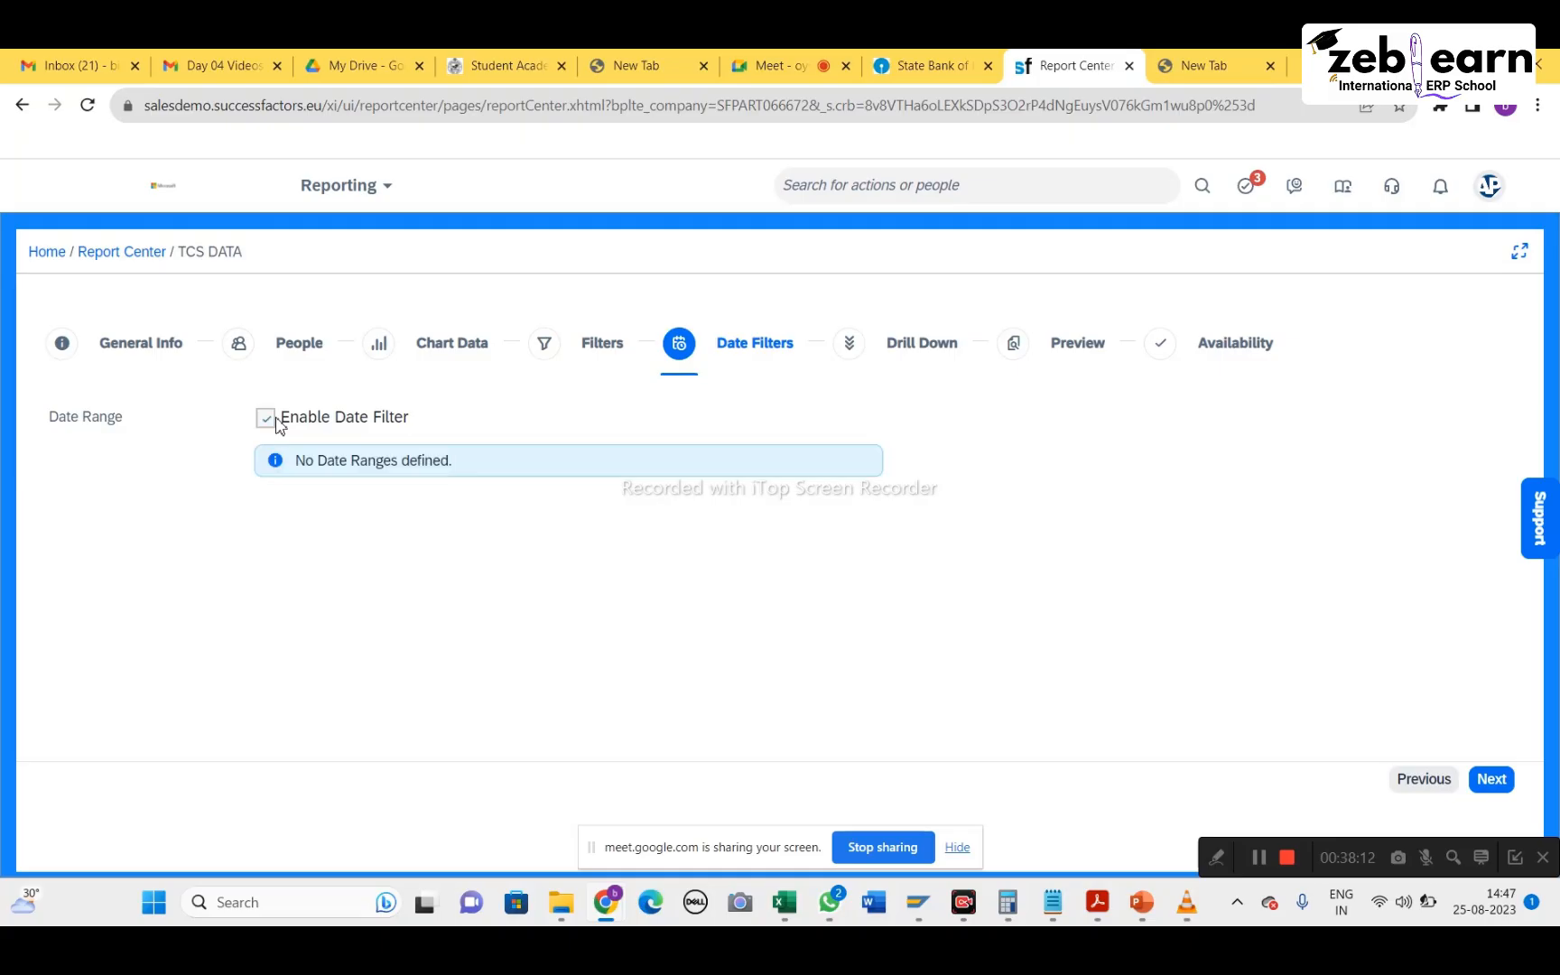
pyautogui.click(848, 347)
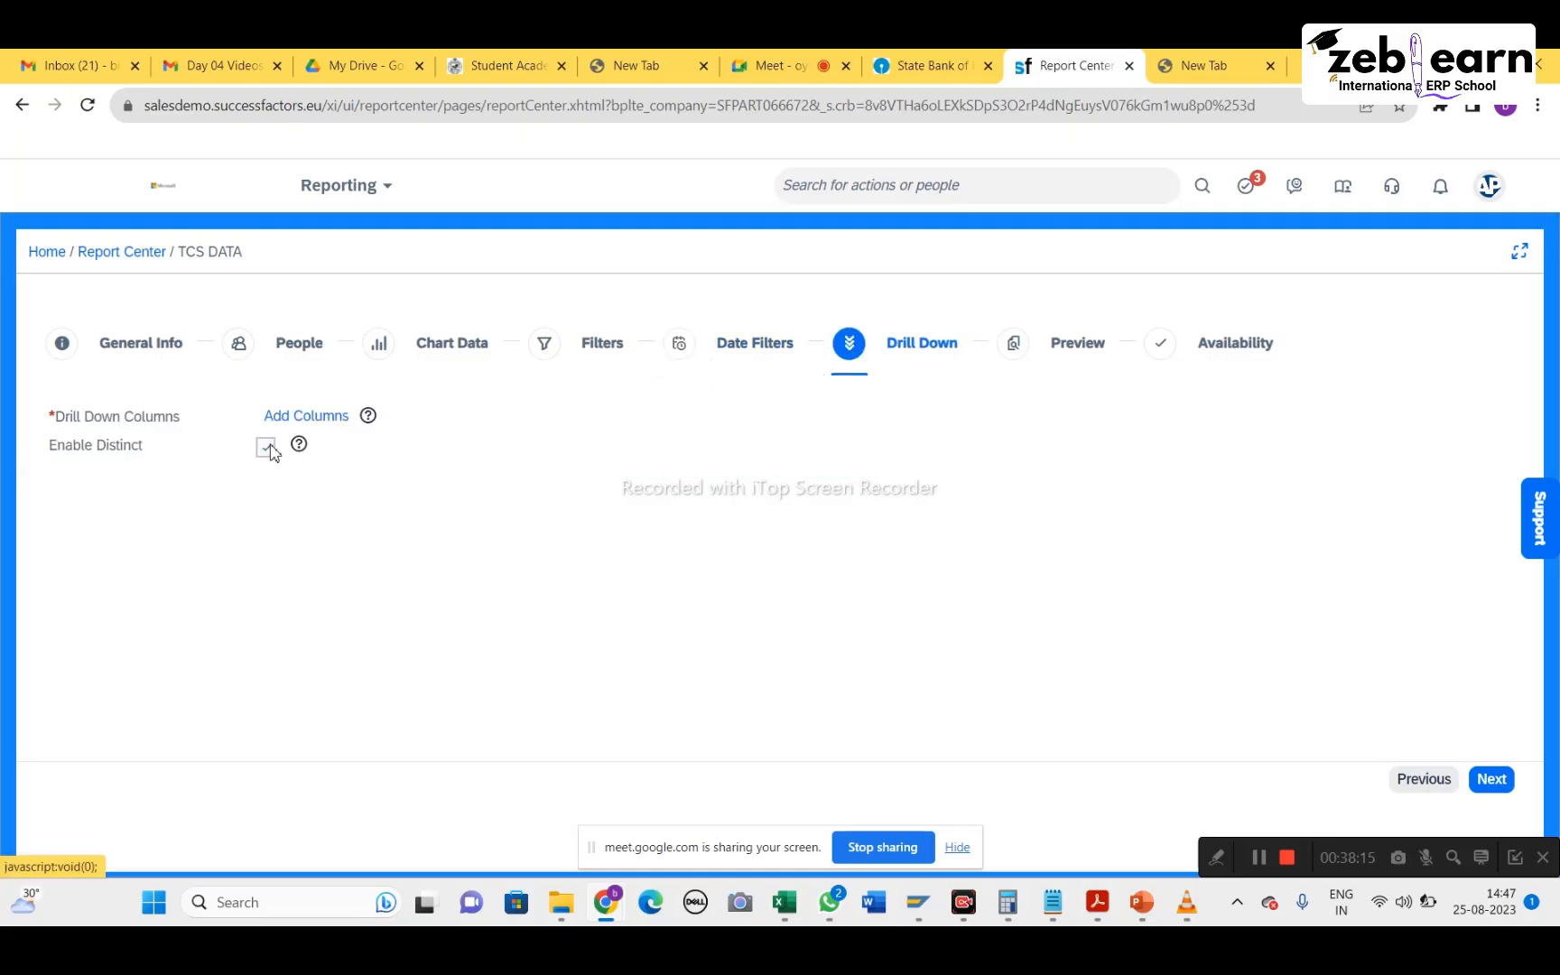
pyautogui.click(1009, 352)
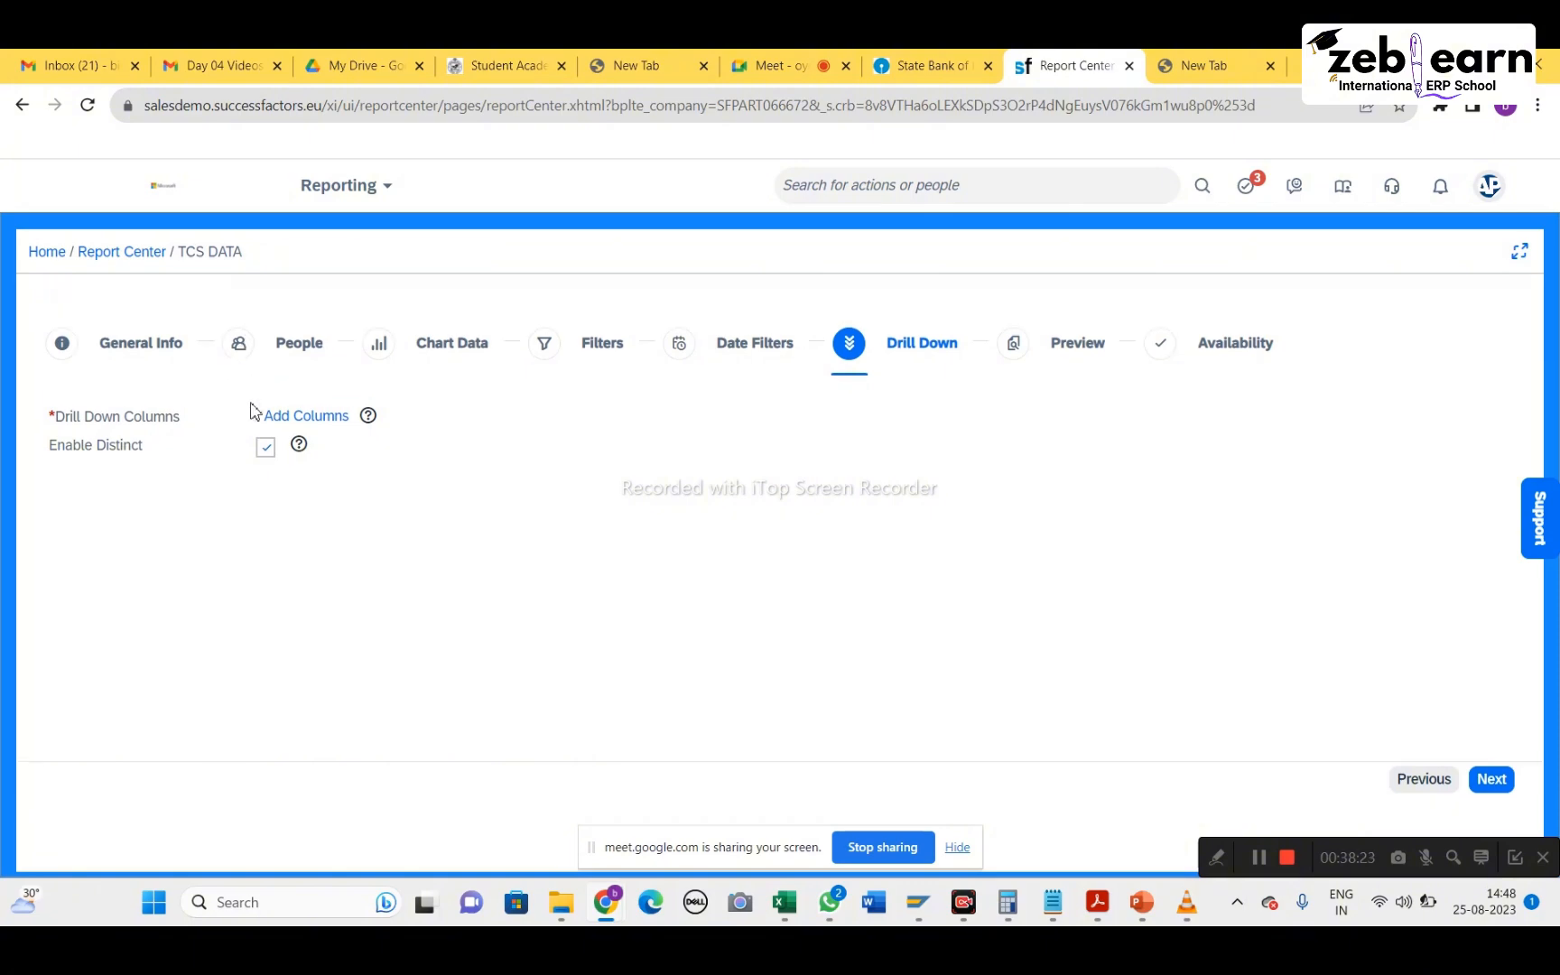
# Add User/Employee ID, Username and Display Name from Employee Information to the selected drill down columns
pyautogui.click(298, 421)
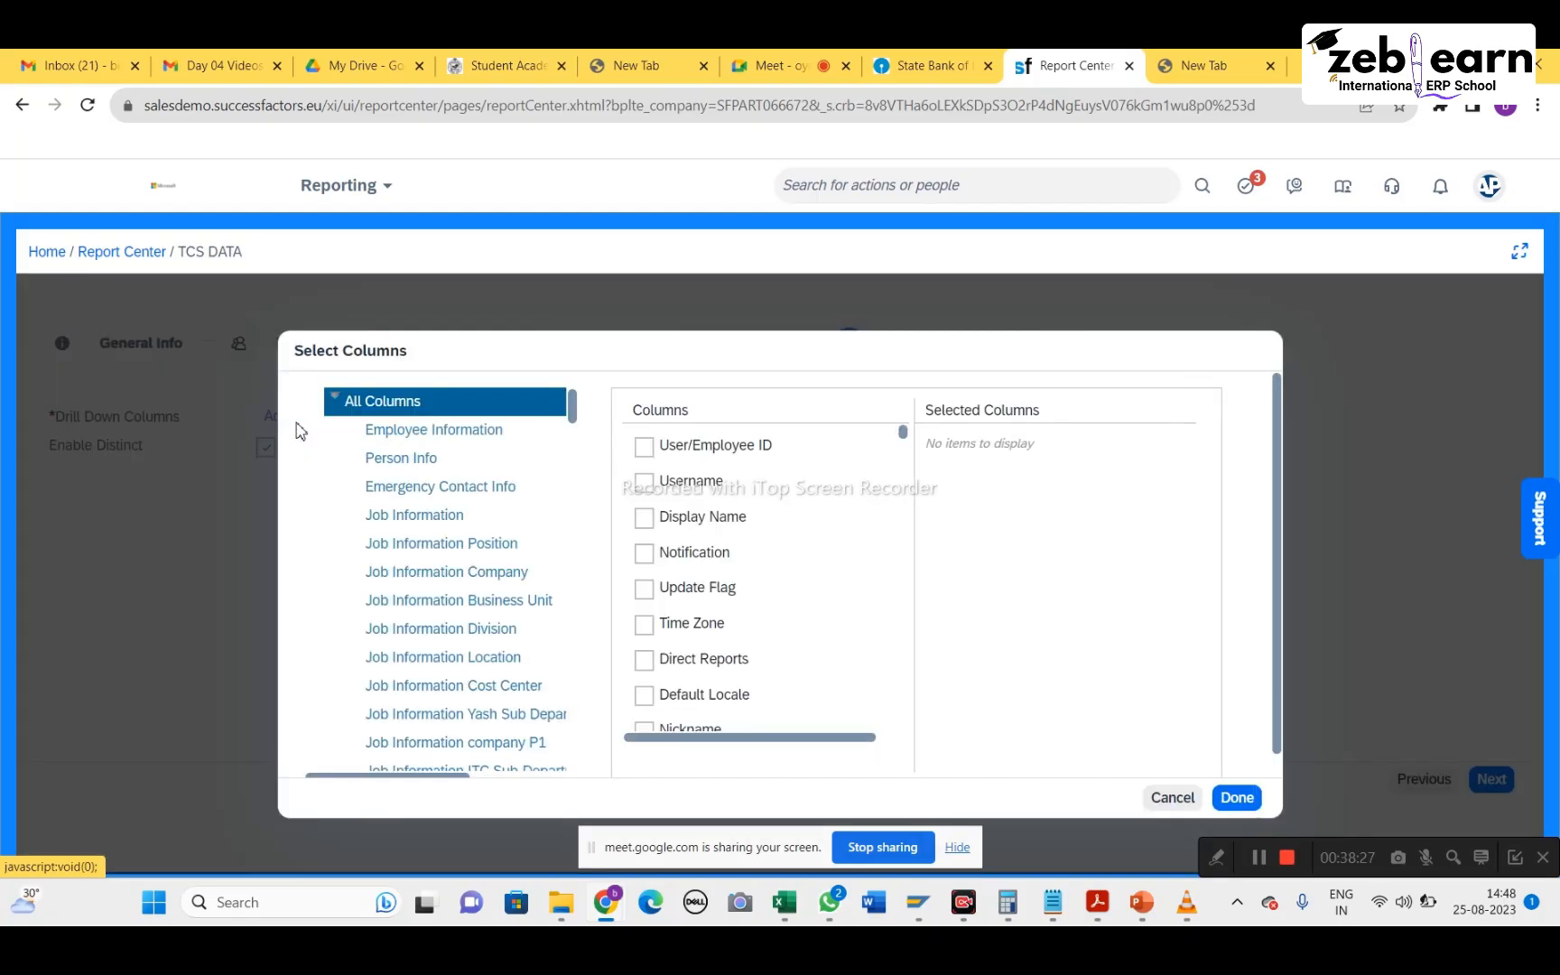
pyautogui.click(412, 432)
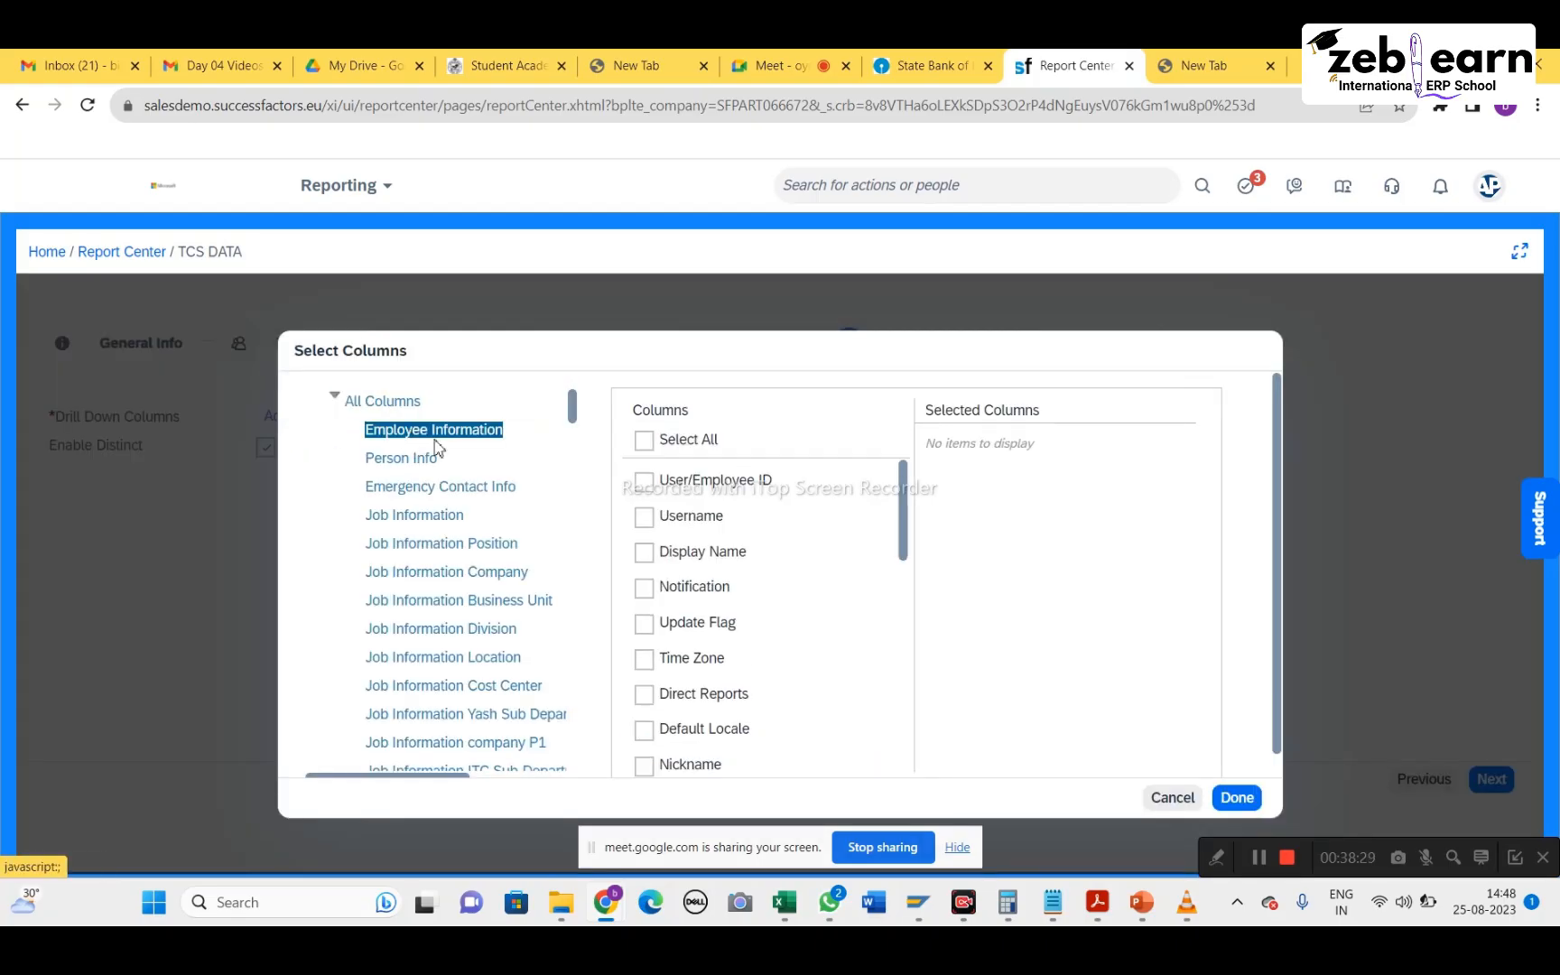
pyautogui.click(646, 482)
pyautogui.click(646, 517)
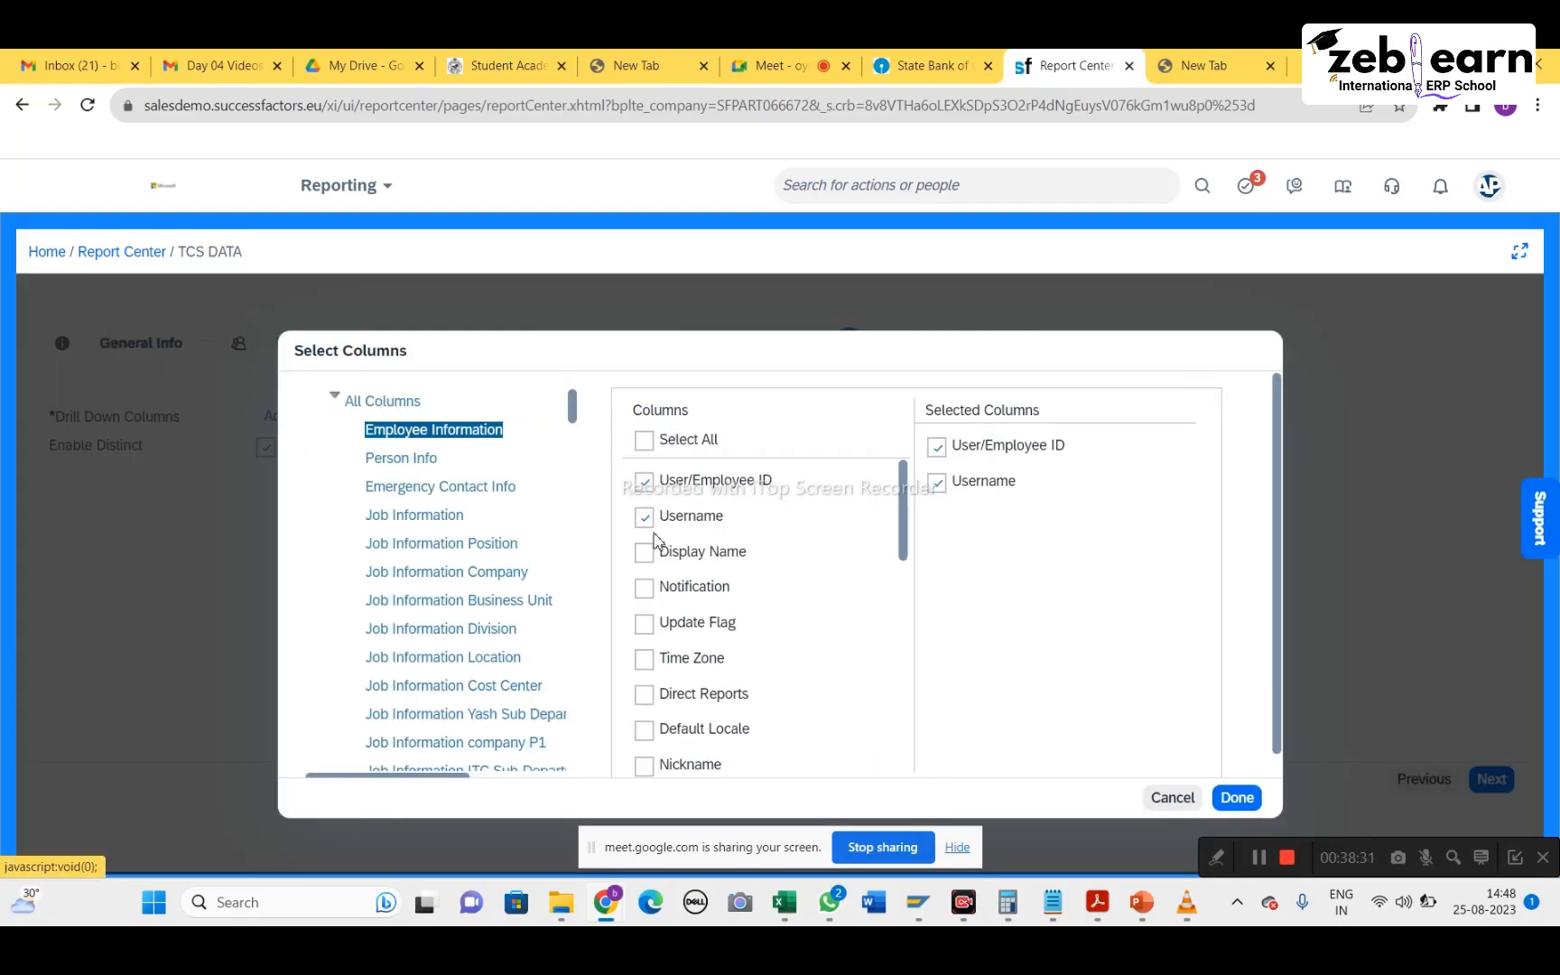
pyautogui.click(644, 553)
pyautogui.scroll(-3, 658, 673)
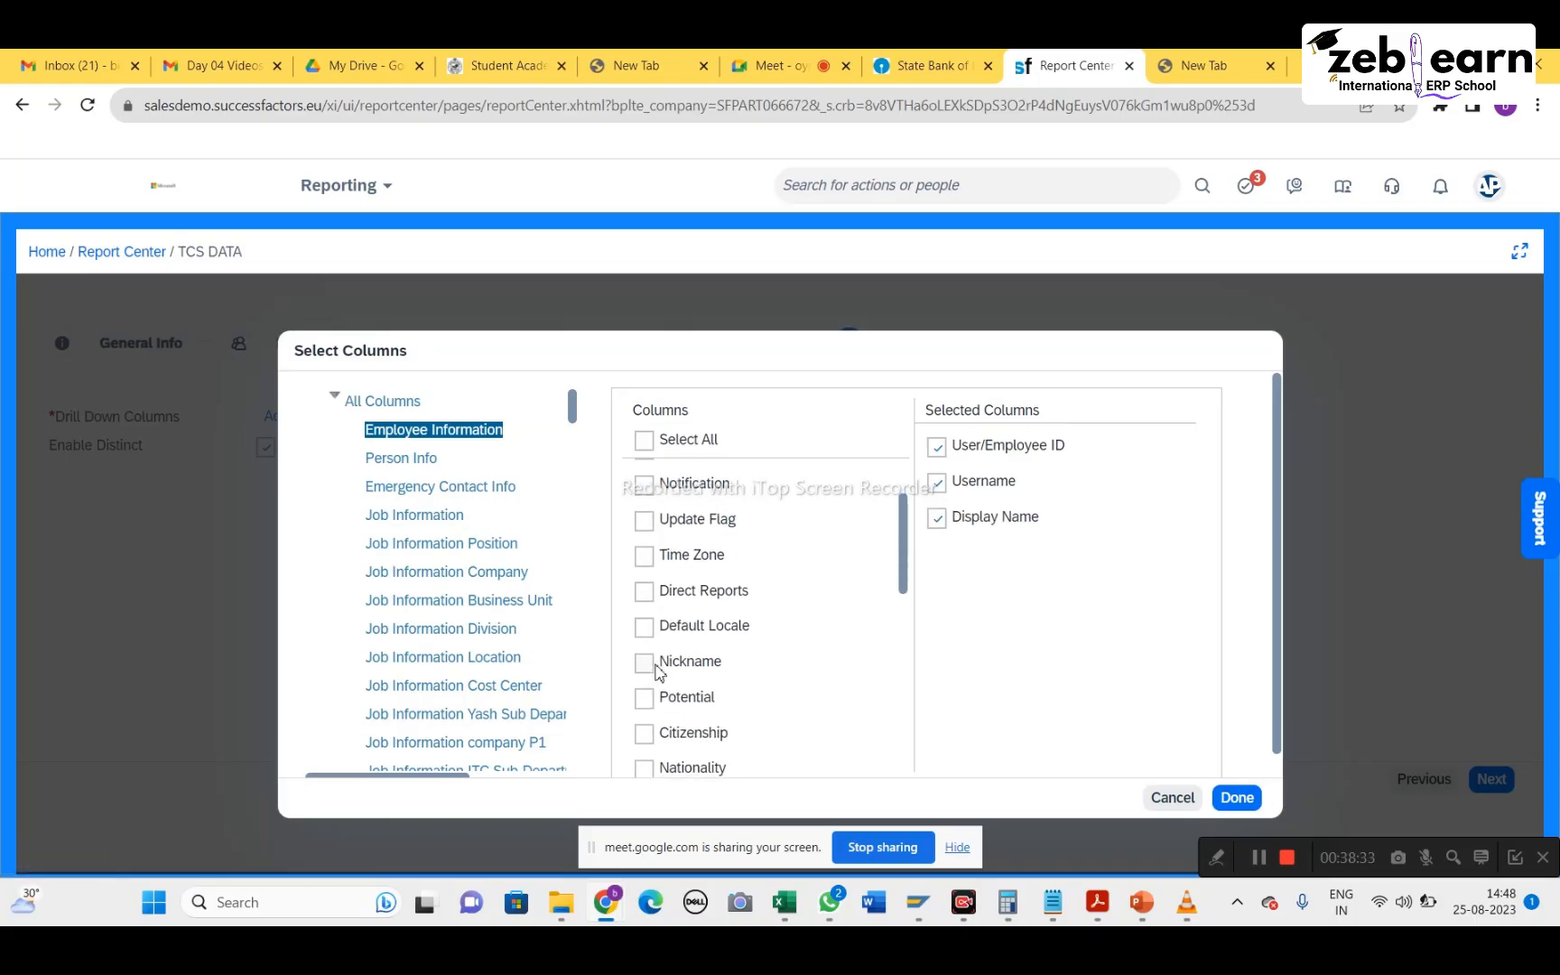
pyautogui.scroll(3, 657, 673)
pyautogui.scroll(-1, 686, 623)
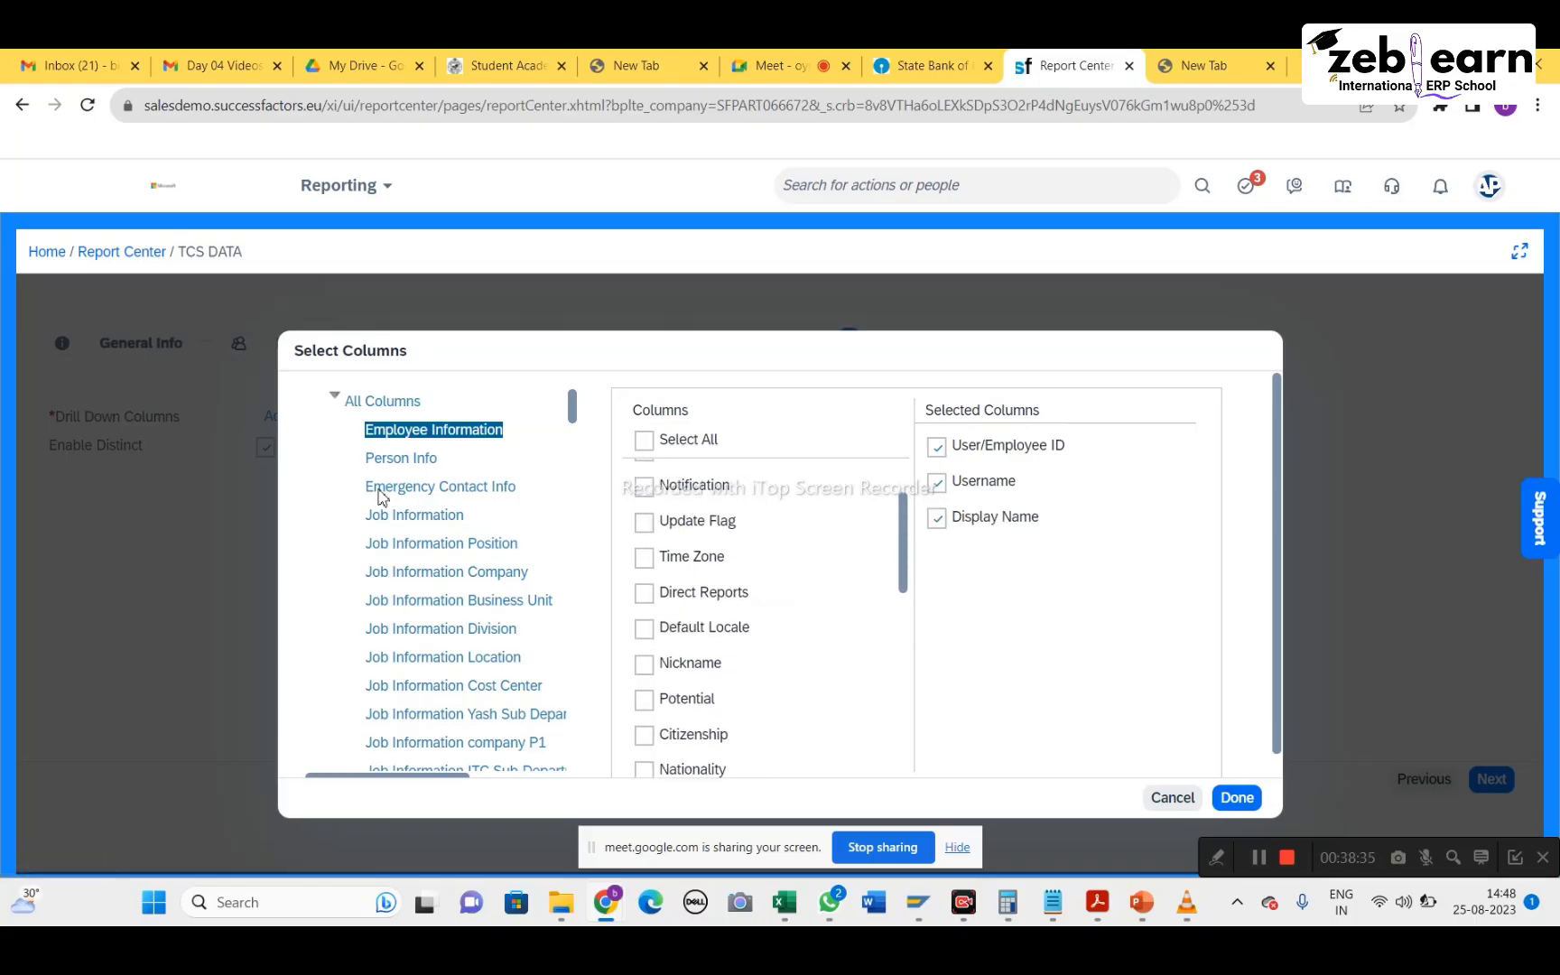
pyautogui.scroll(-5, 710, 715)
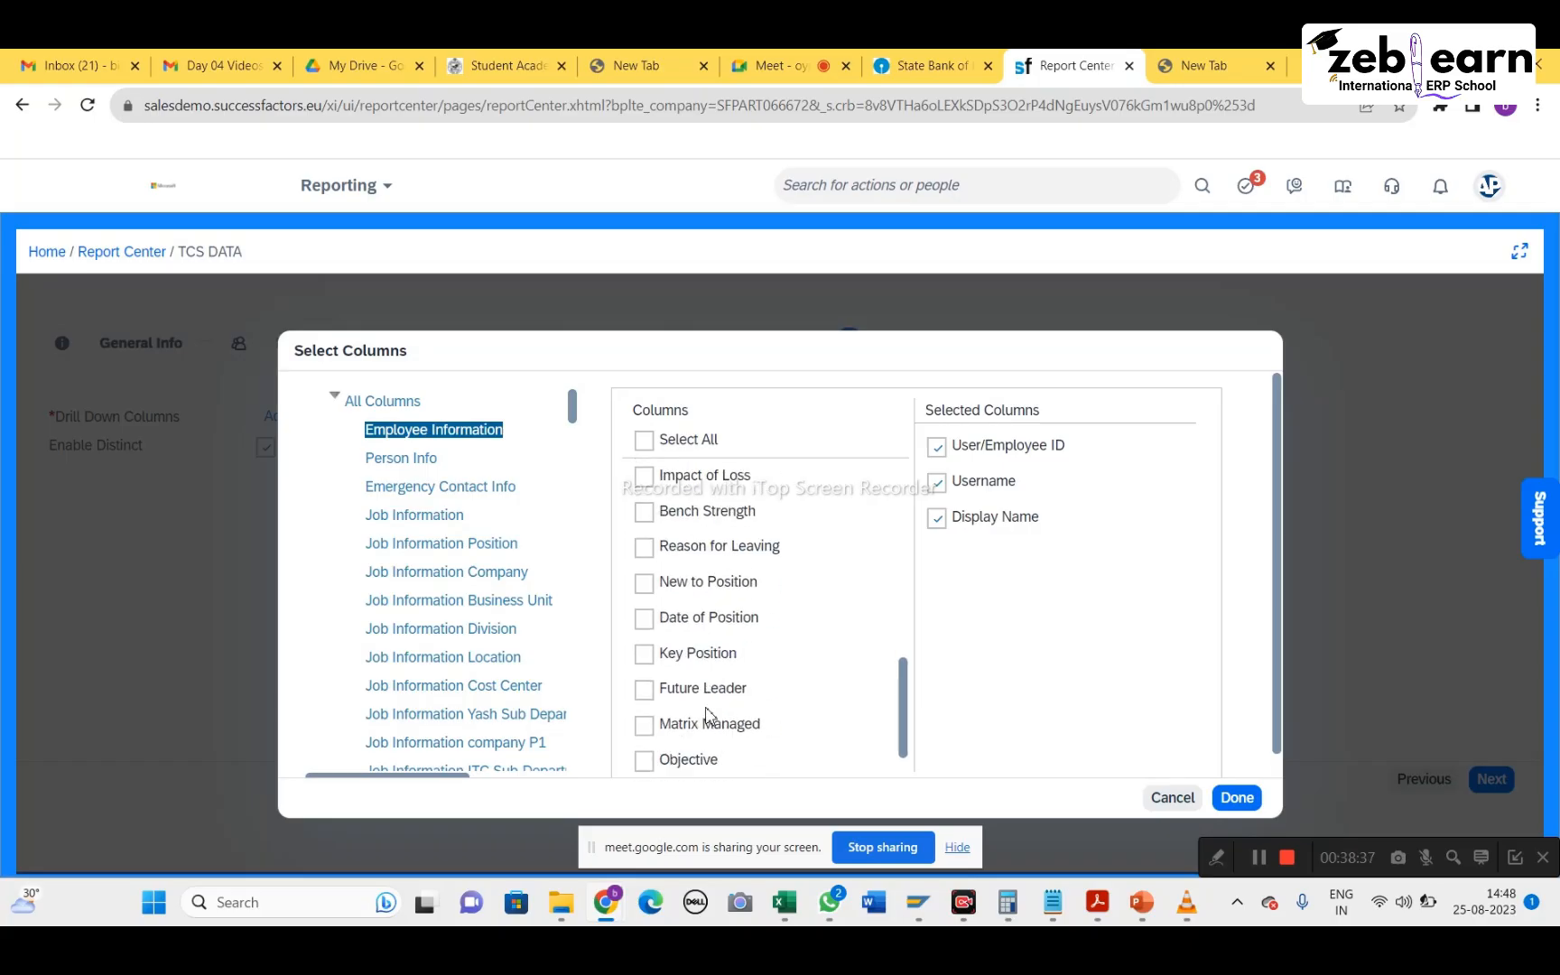
pyautogui.scroll(6, 710, 715)
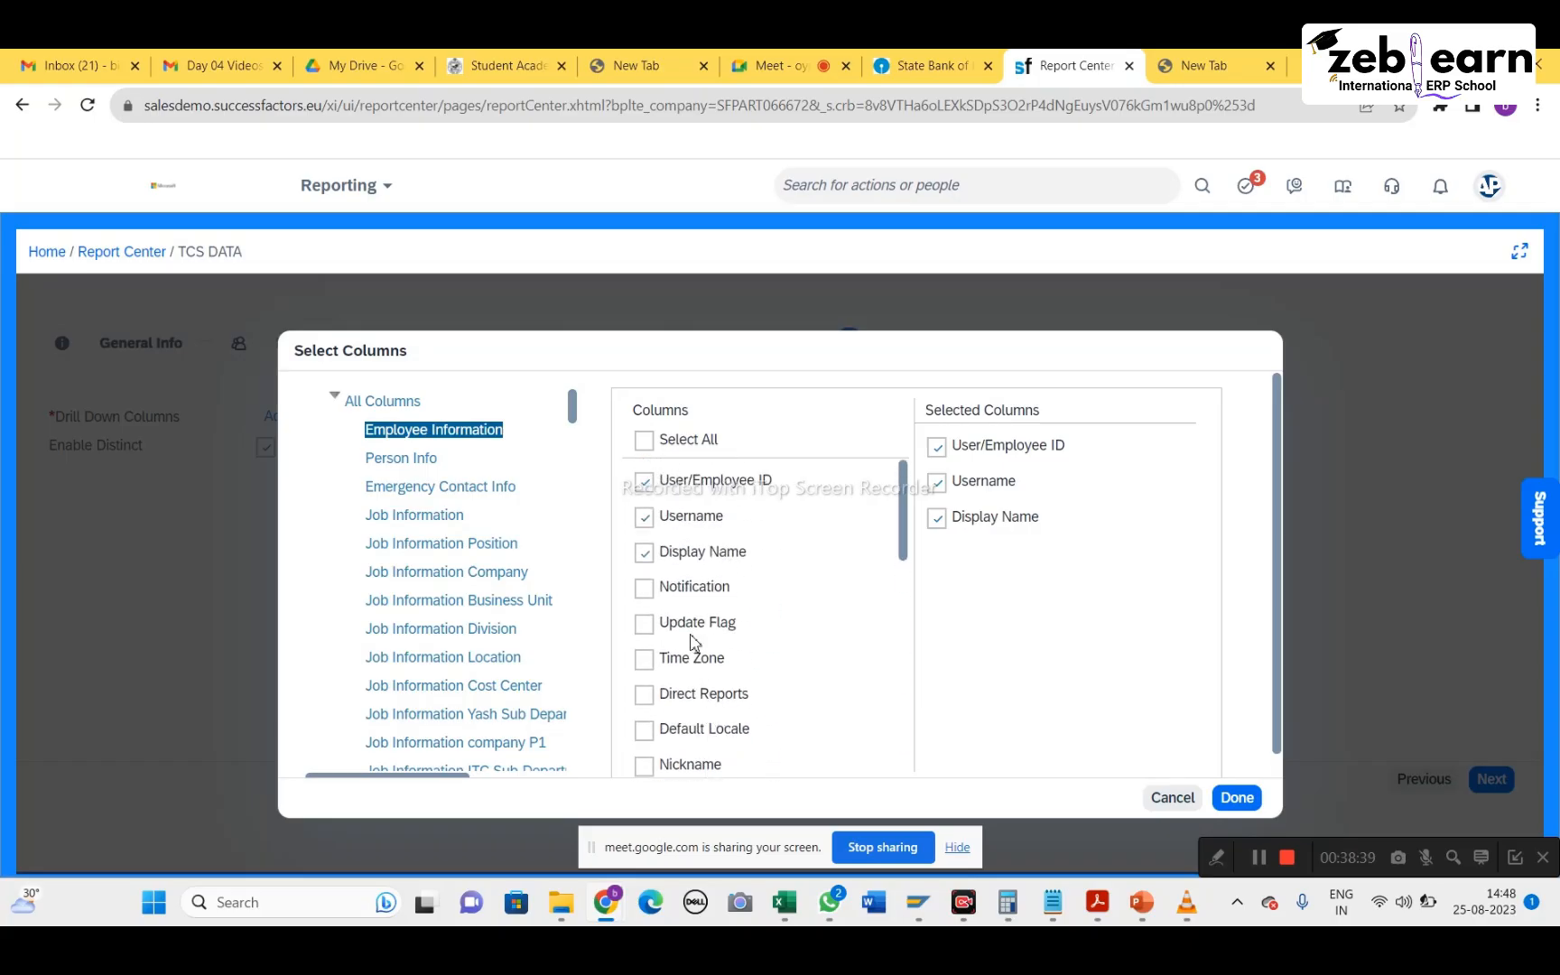
# Add Employee ID, Date Of Birth, First Name and Last Name from Person Info and apply the selected drill down columns
pyautogui.click(377, 463)
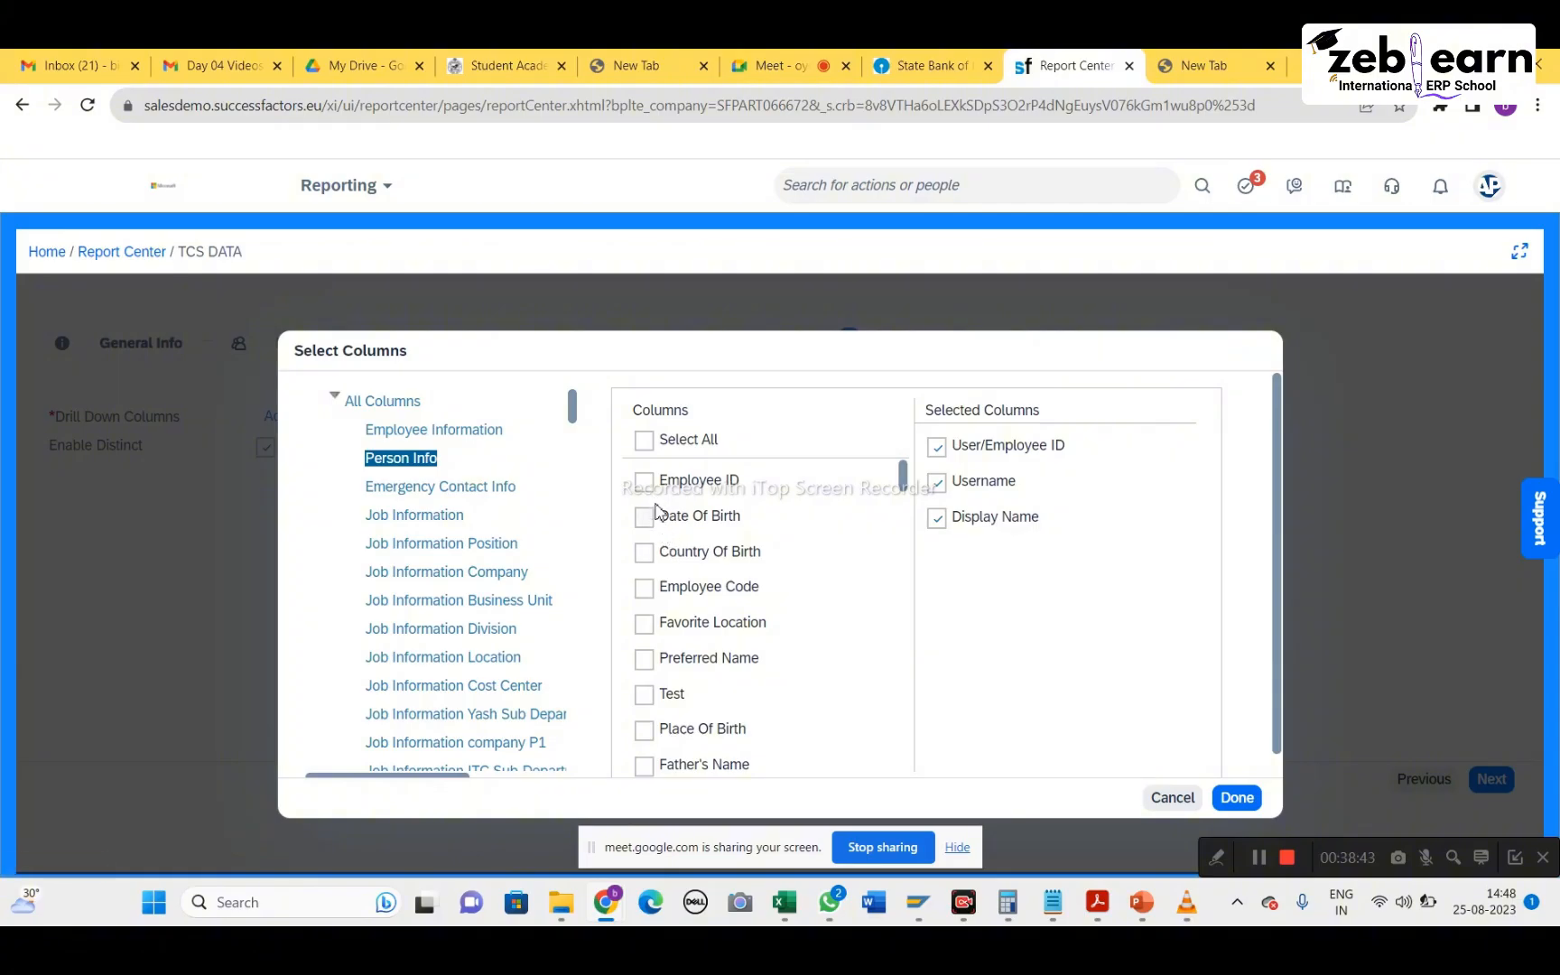
pyautogui.click(644, 479)
pyautogui.click(644, 516)
pyautogui.scroll(-3, 659, 551)
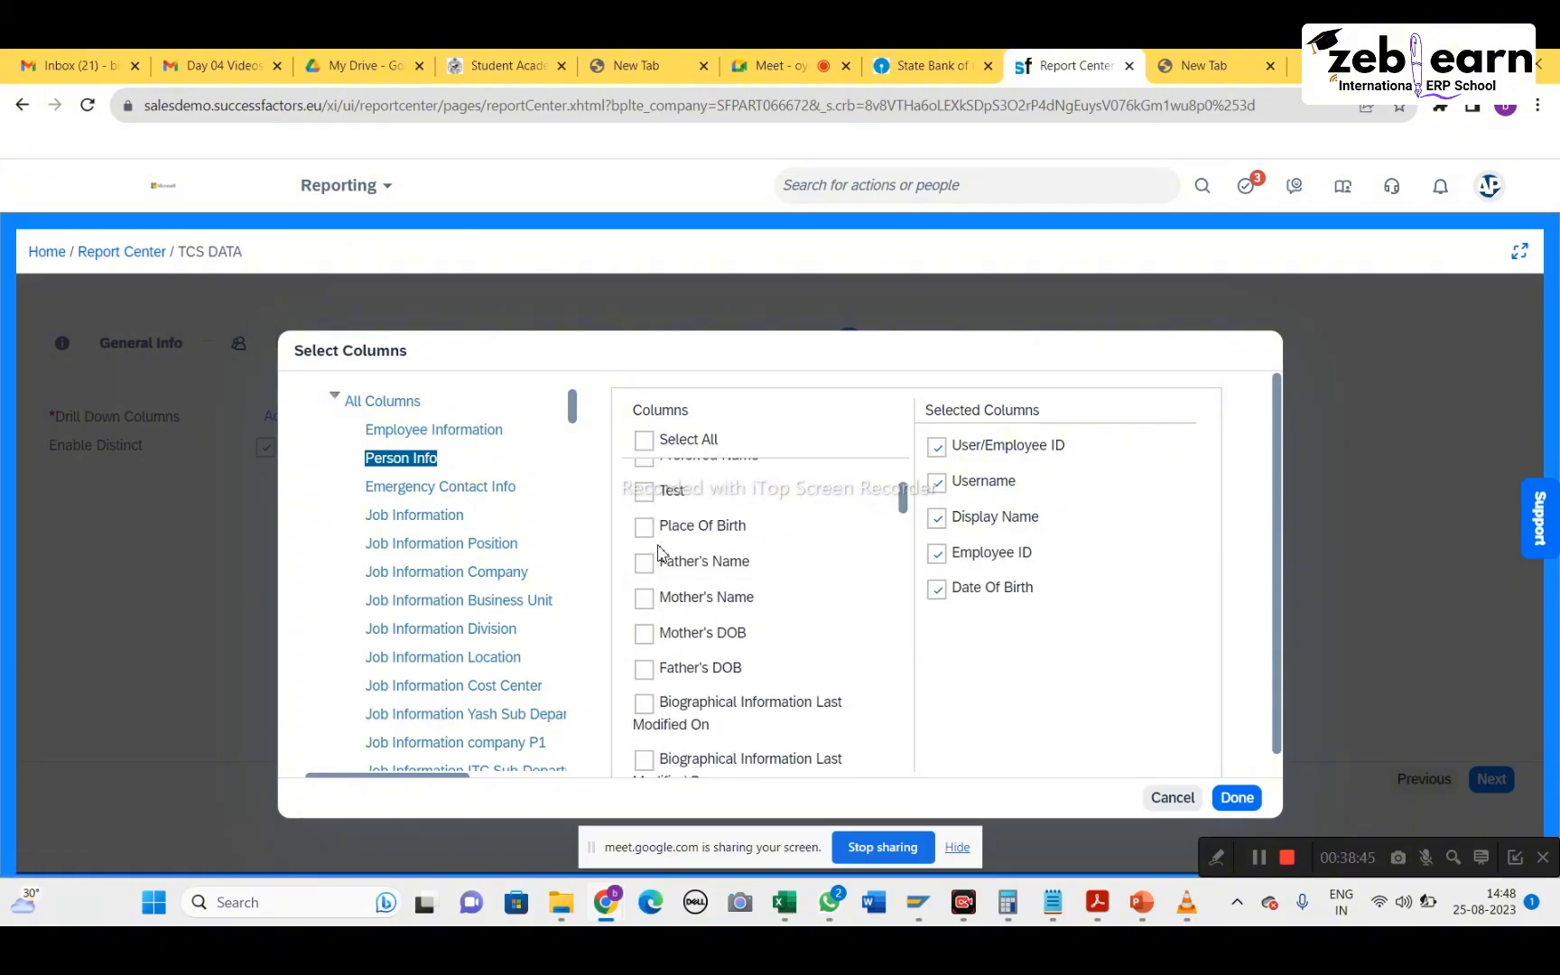
pyautogui.scroll(-3, 659, 551)
pyautogui.click(643, 615)
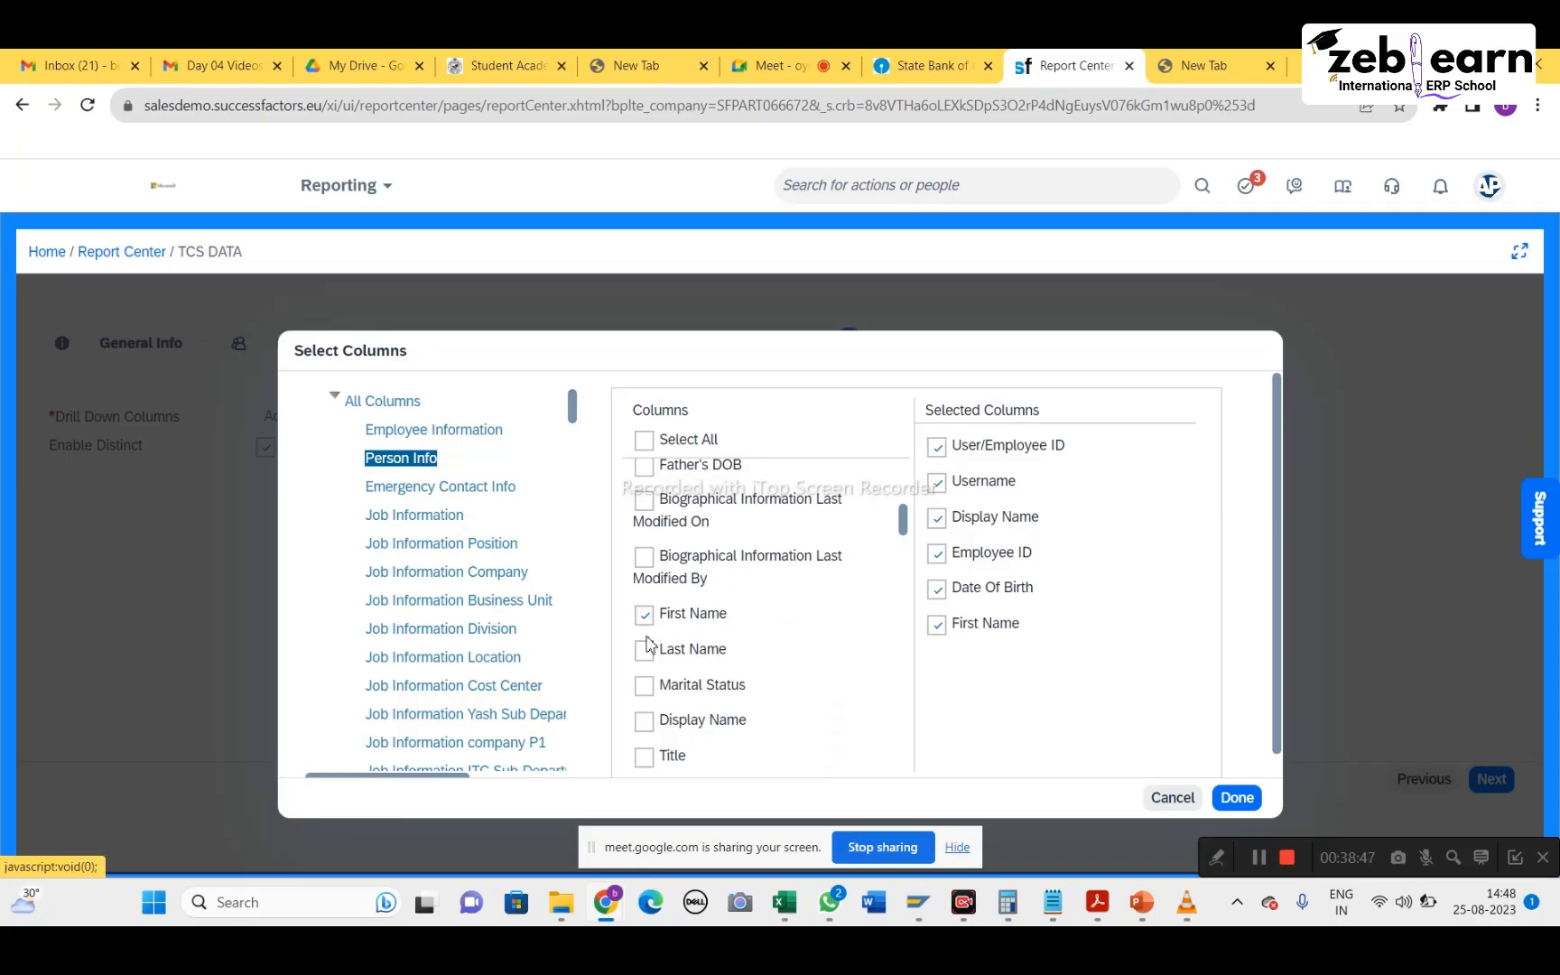
pyautogui.click(643, 648)
pyautogui.click(1237, 797)
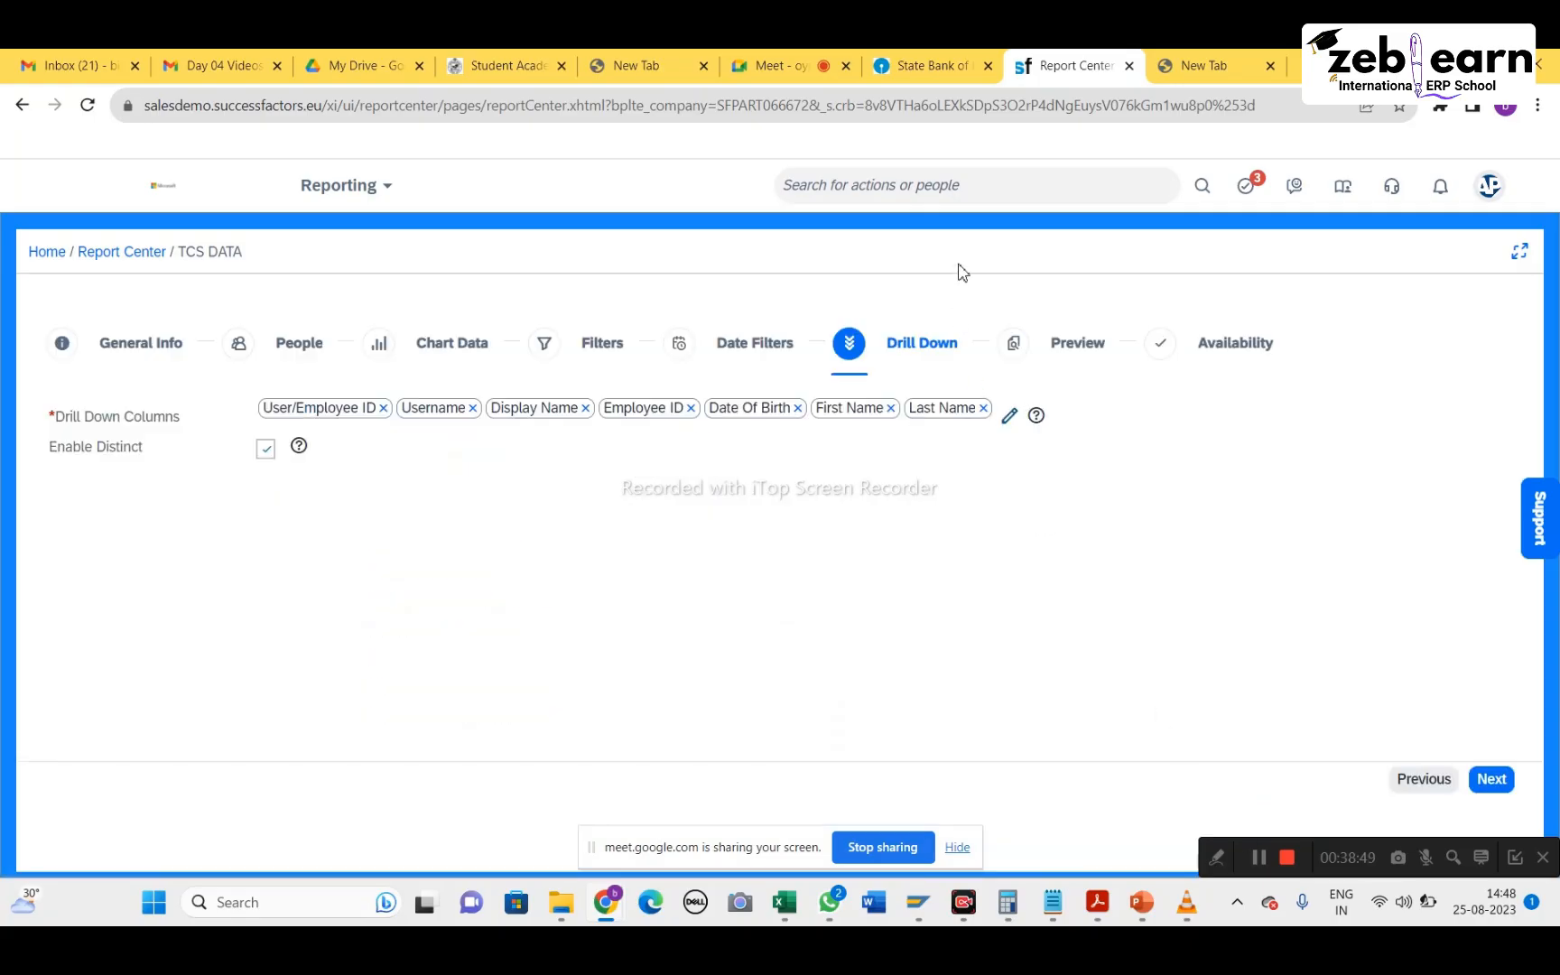
# Preview the TCS DATA pie chart, inspect one of its slices and return to the People settings
pyautogui.click(1014, 350)
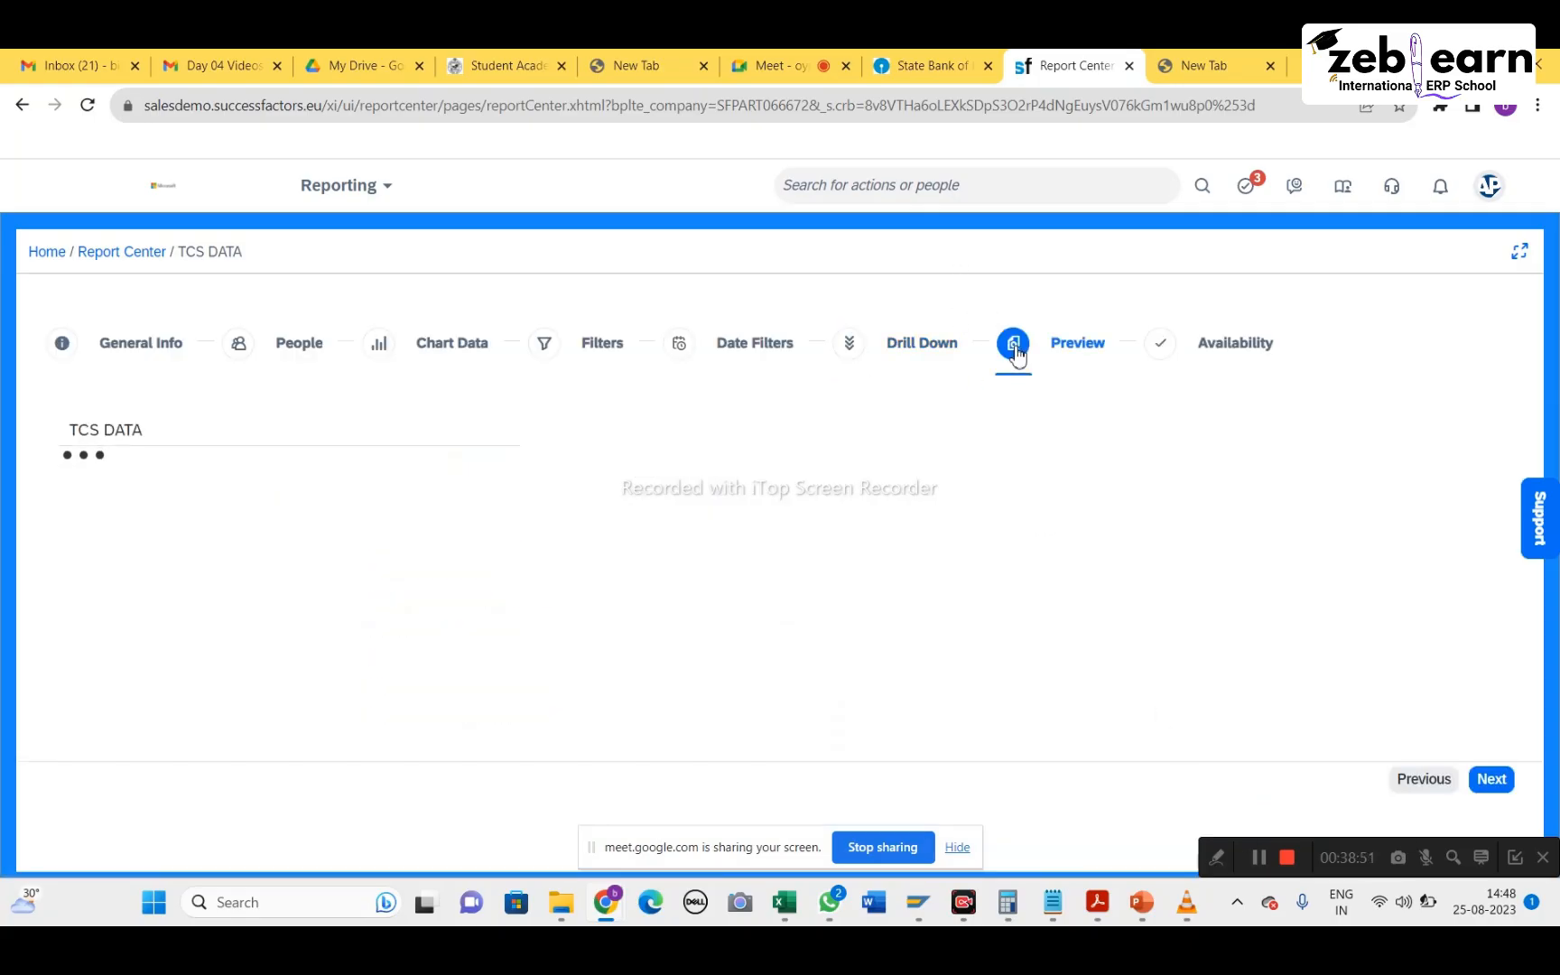
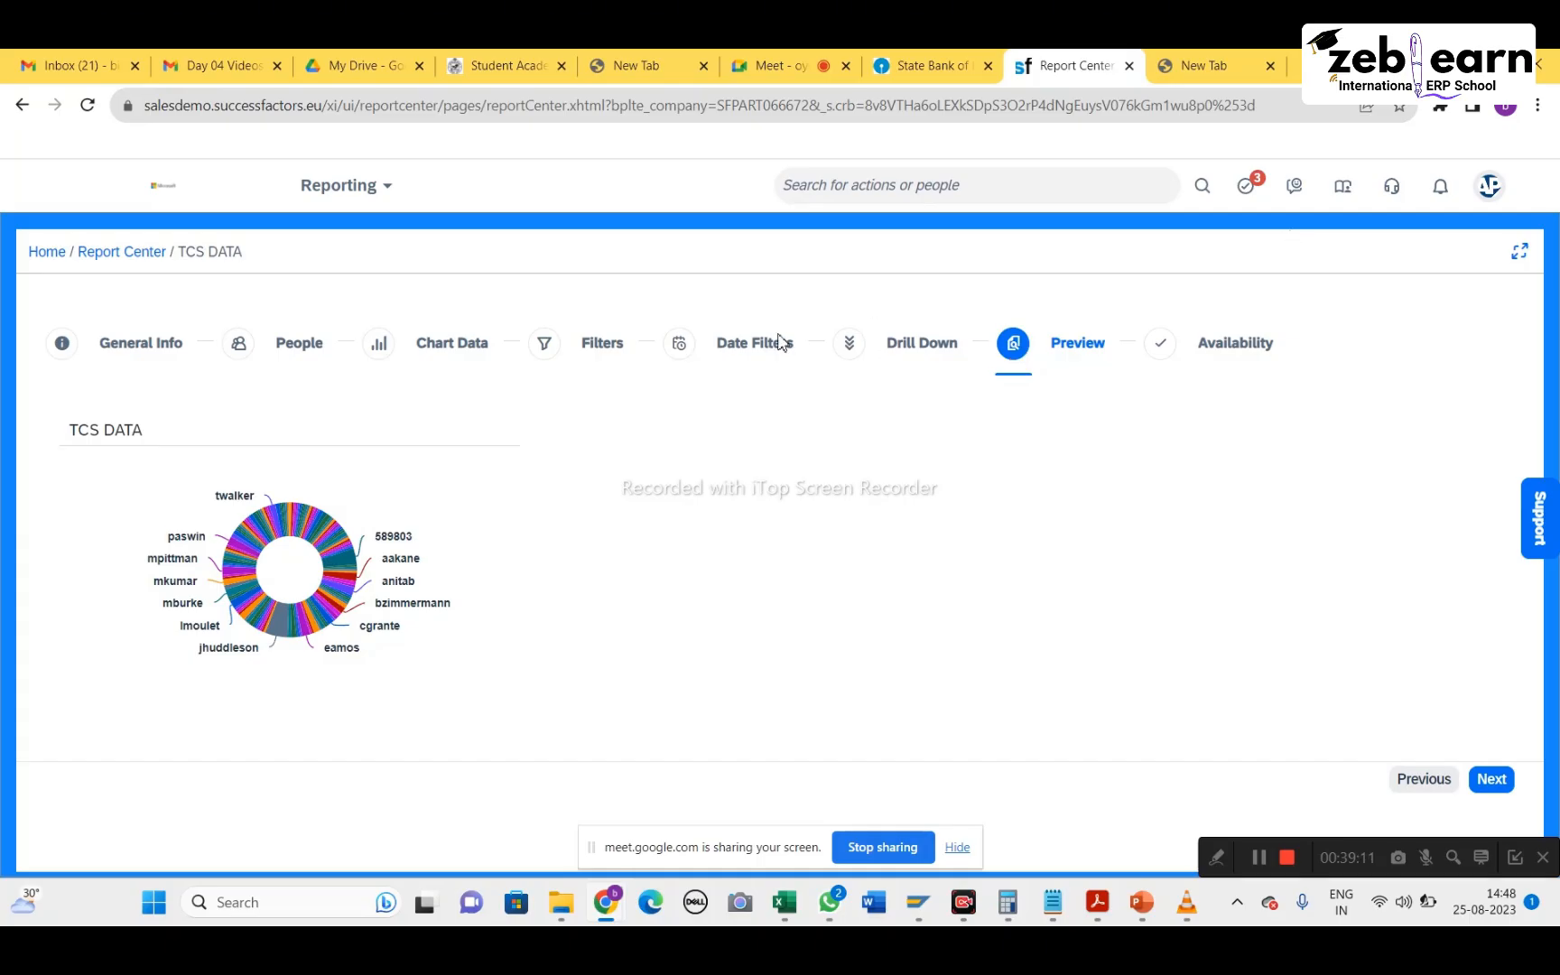
pyautogui.moveTo(321, 521)
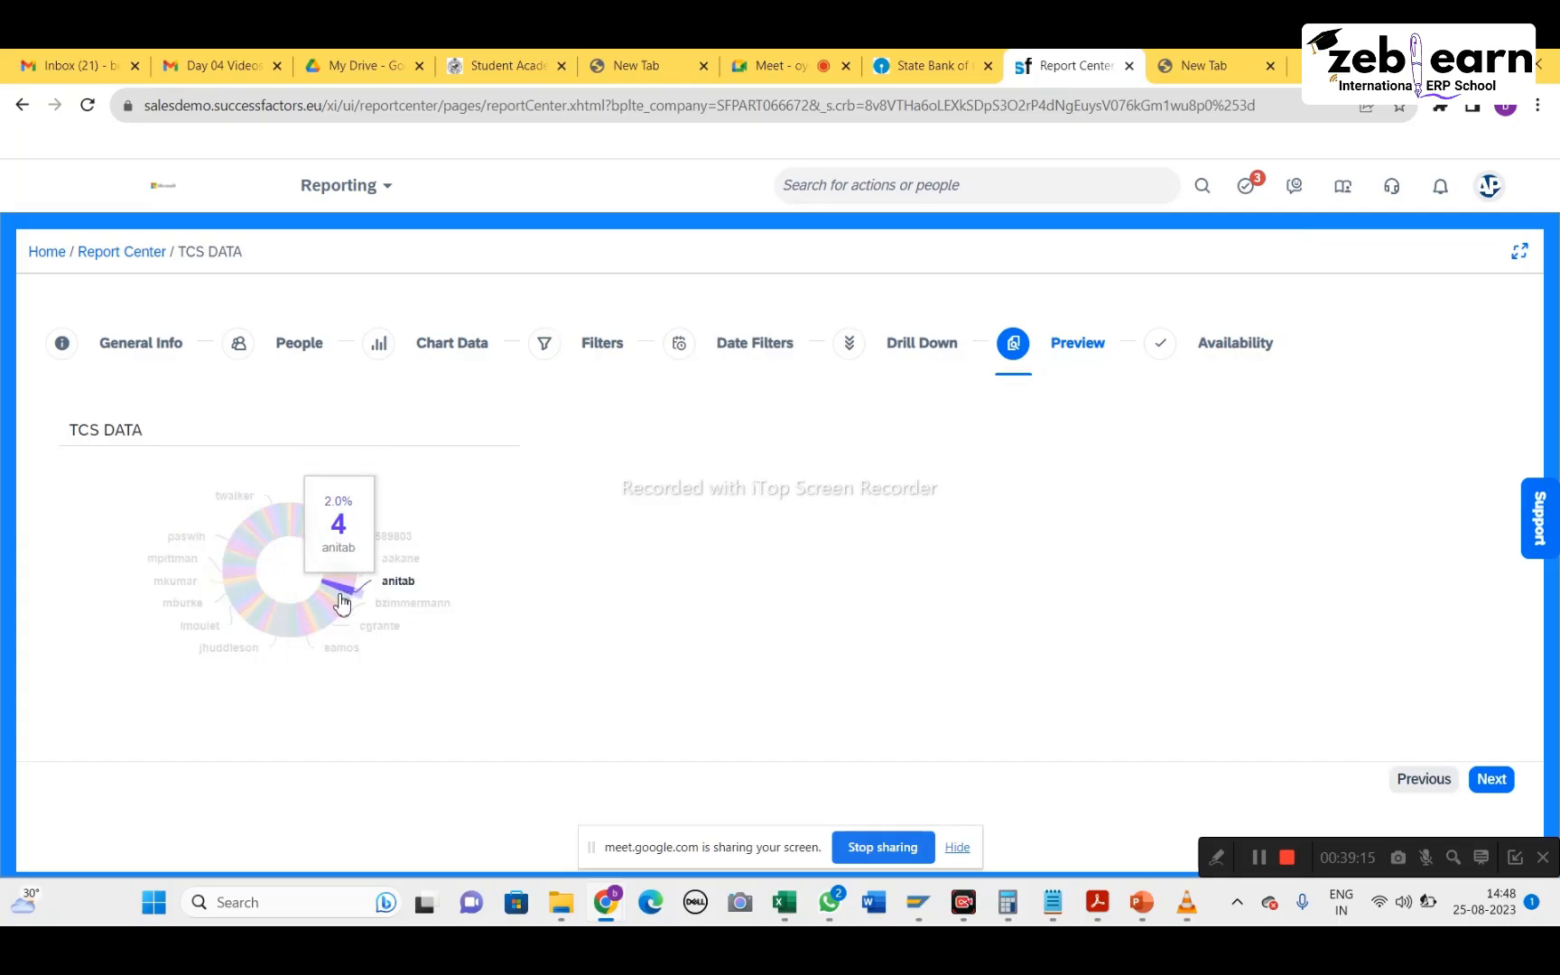
pyautogui.click(239, 346)
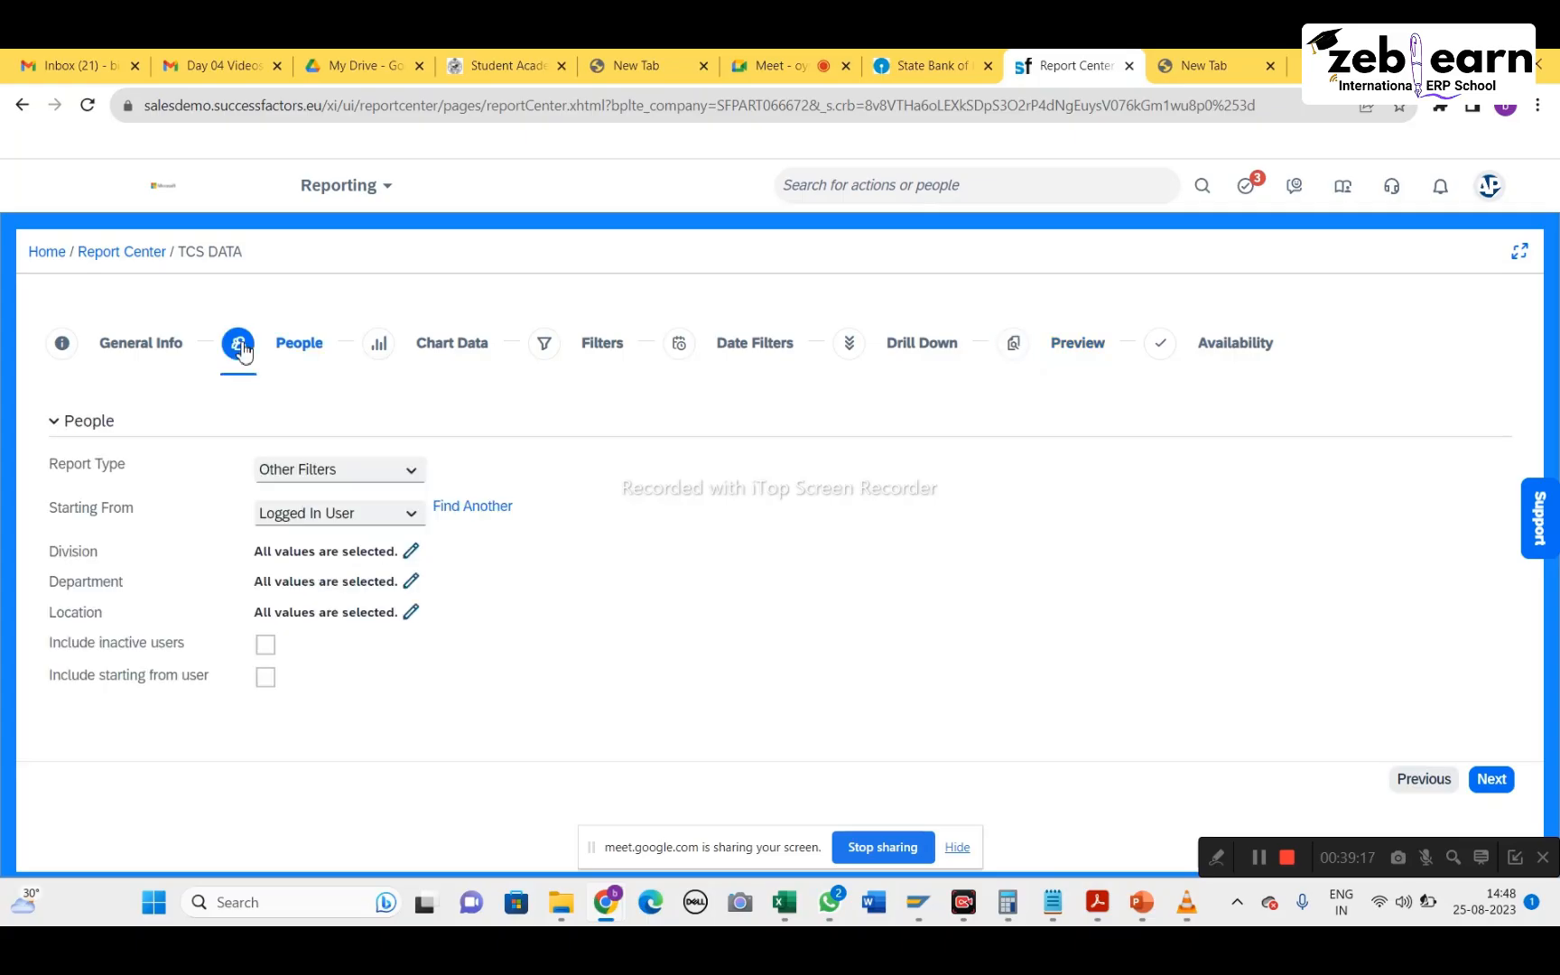
# Change the report's chart type to Line and preview the resulting chart
pyautogui.click(379, 344)
pyautogui.click(411, 421)
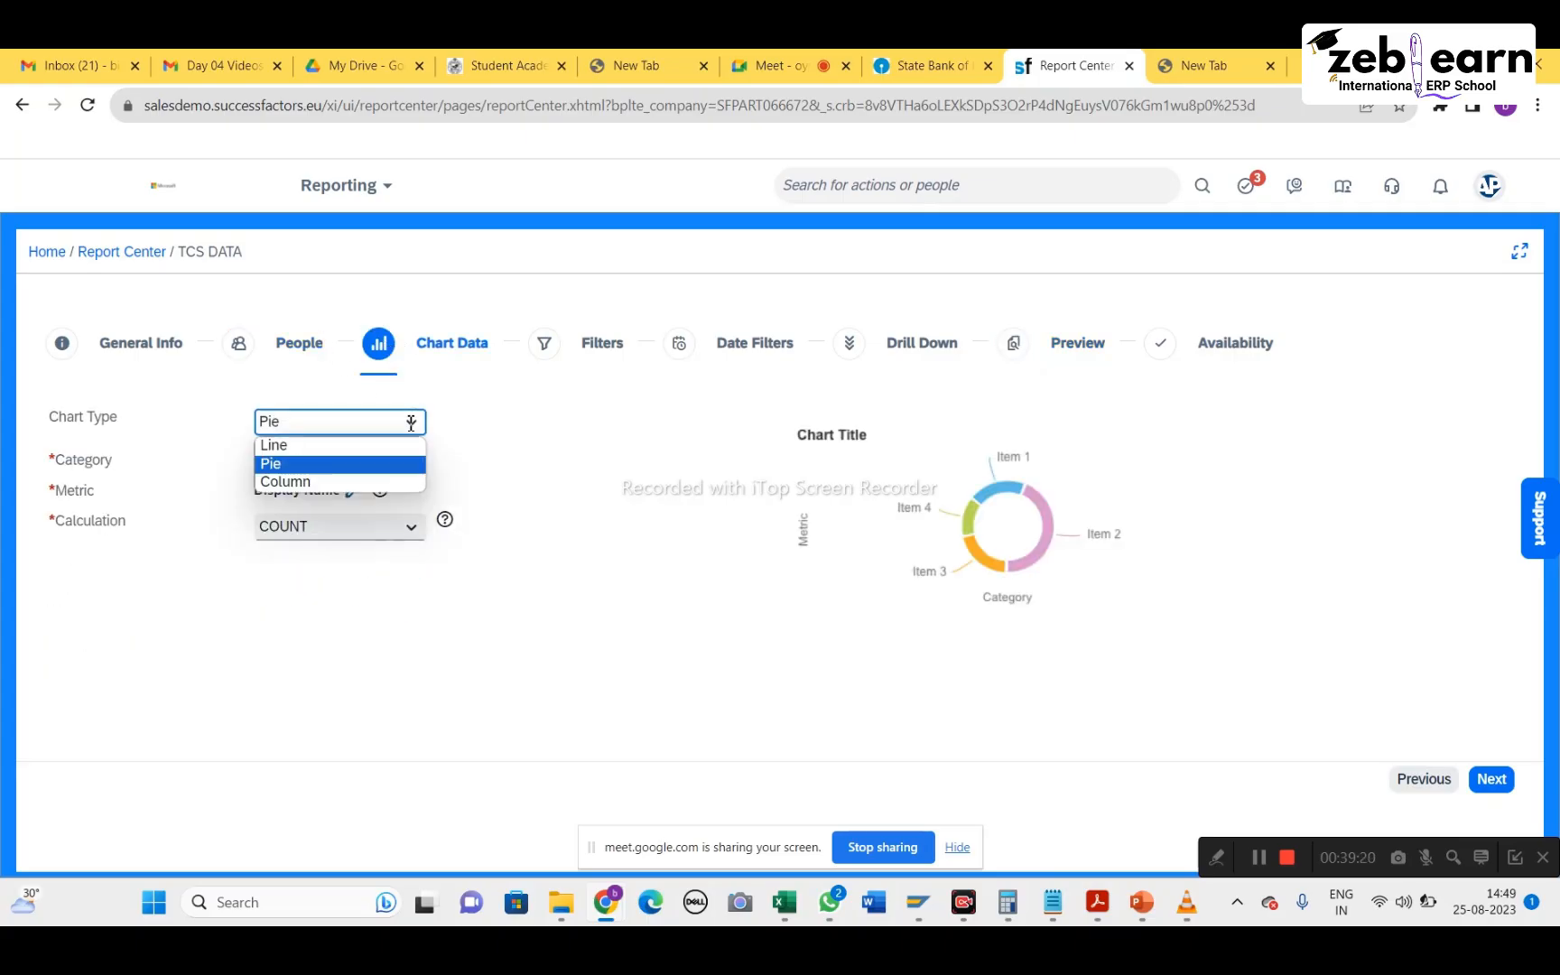
pyautogui.click(348, 445)
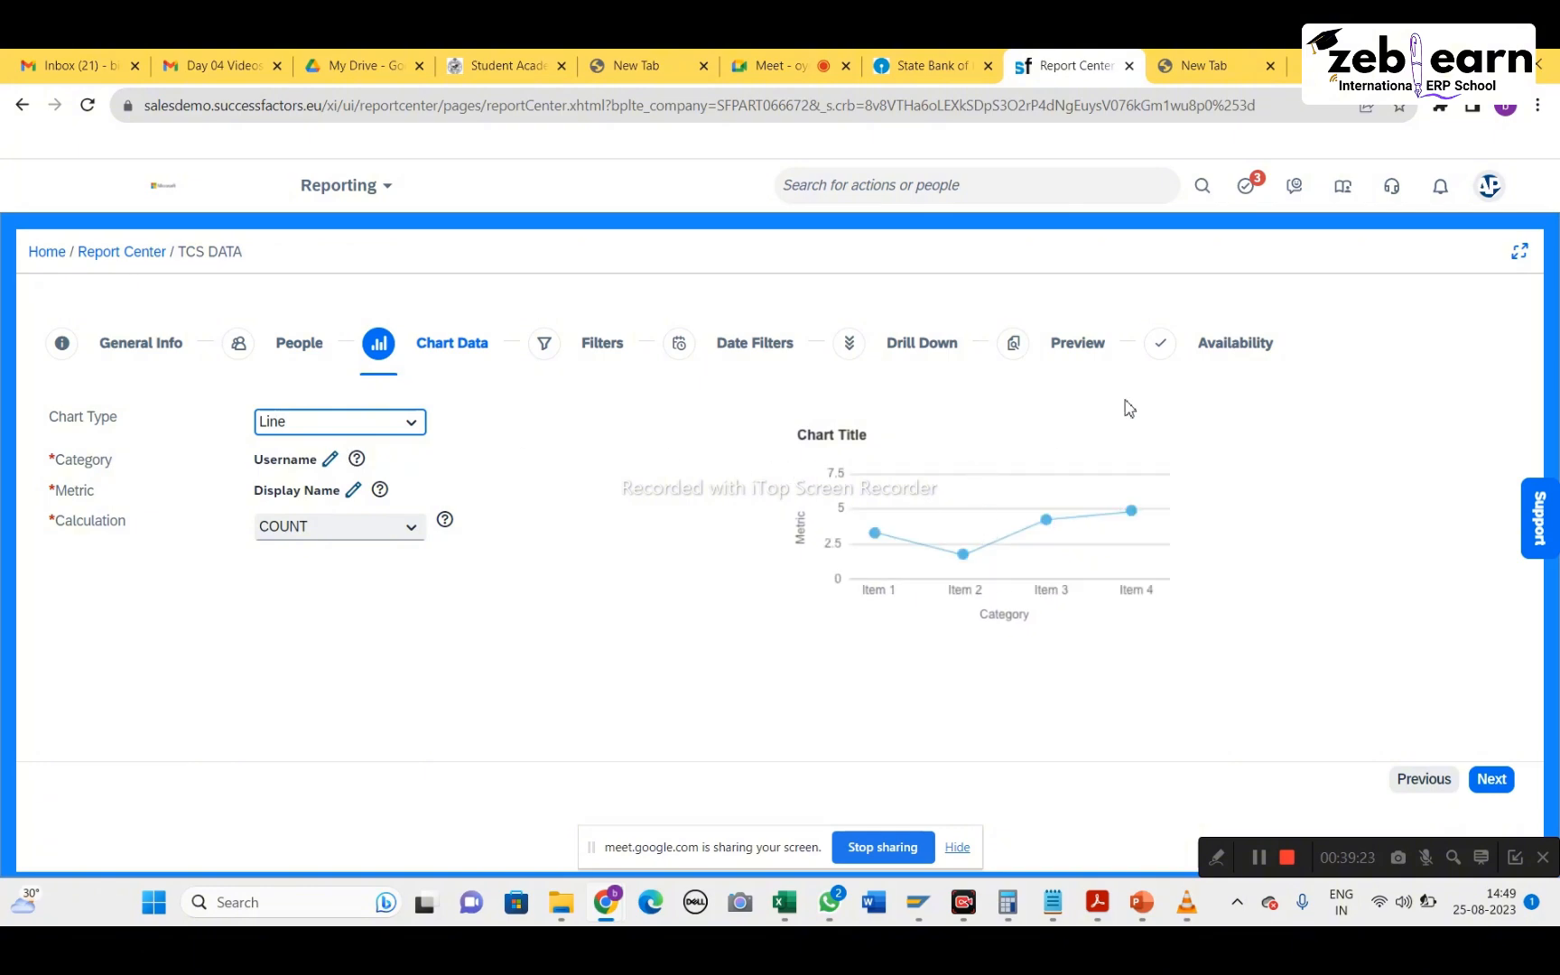
pyautogui.click(1014, 348)
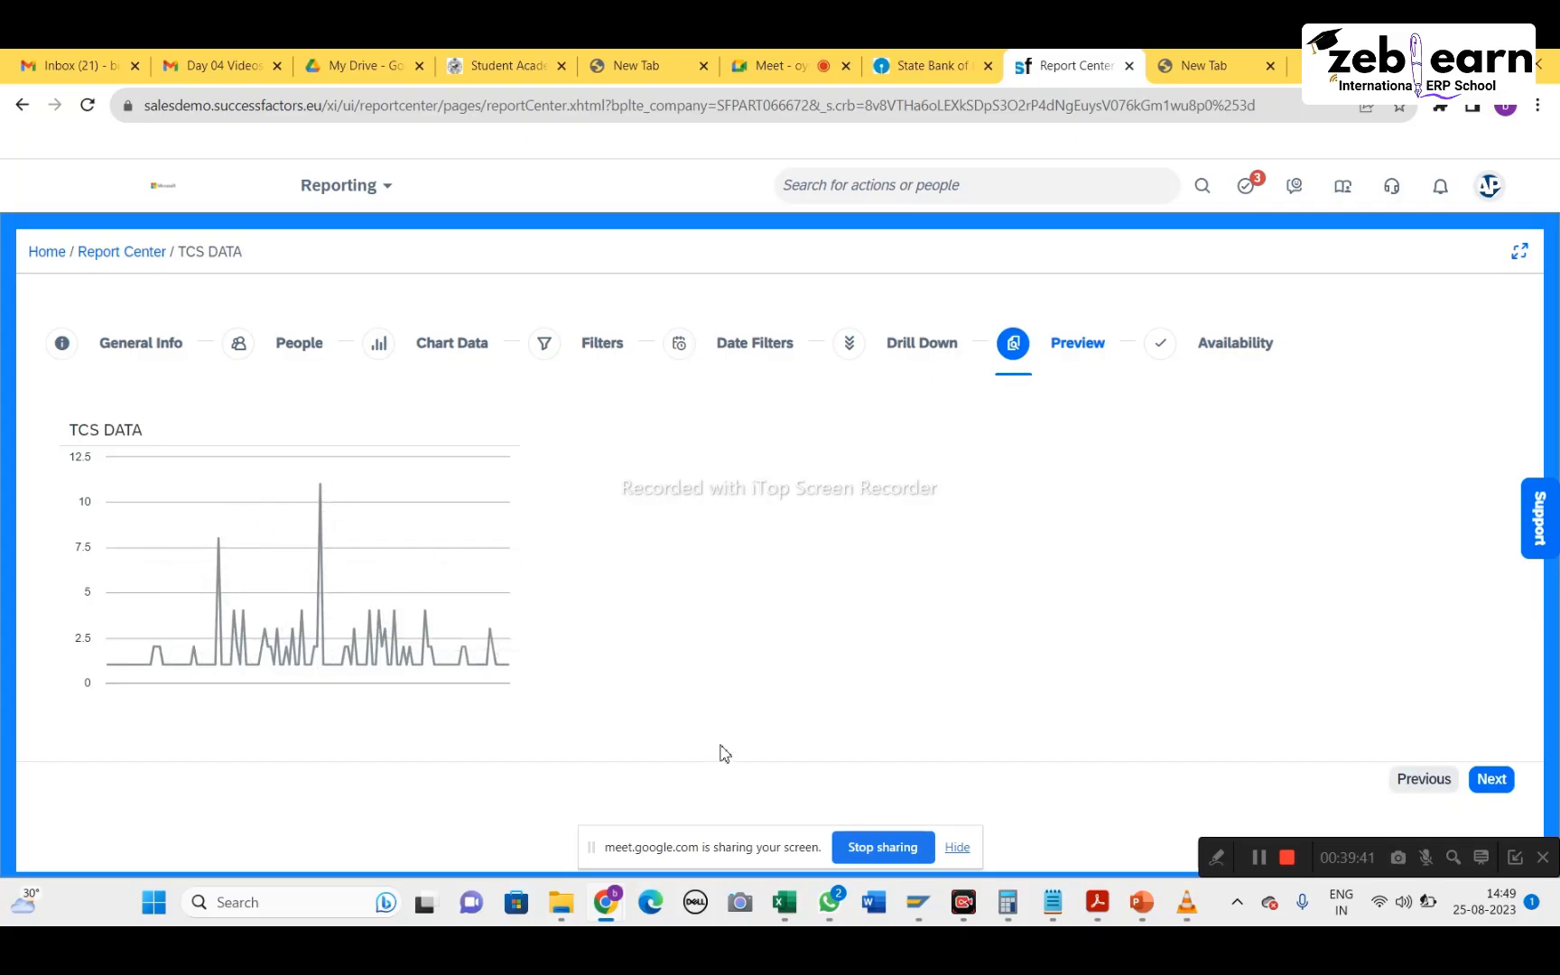
# Switch to the Google Meet call, mute the microphone and dismiss the microphone reminder
pyautogui.click(772, 65)
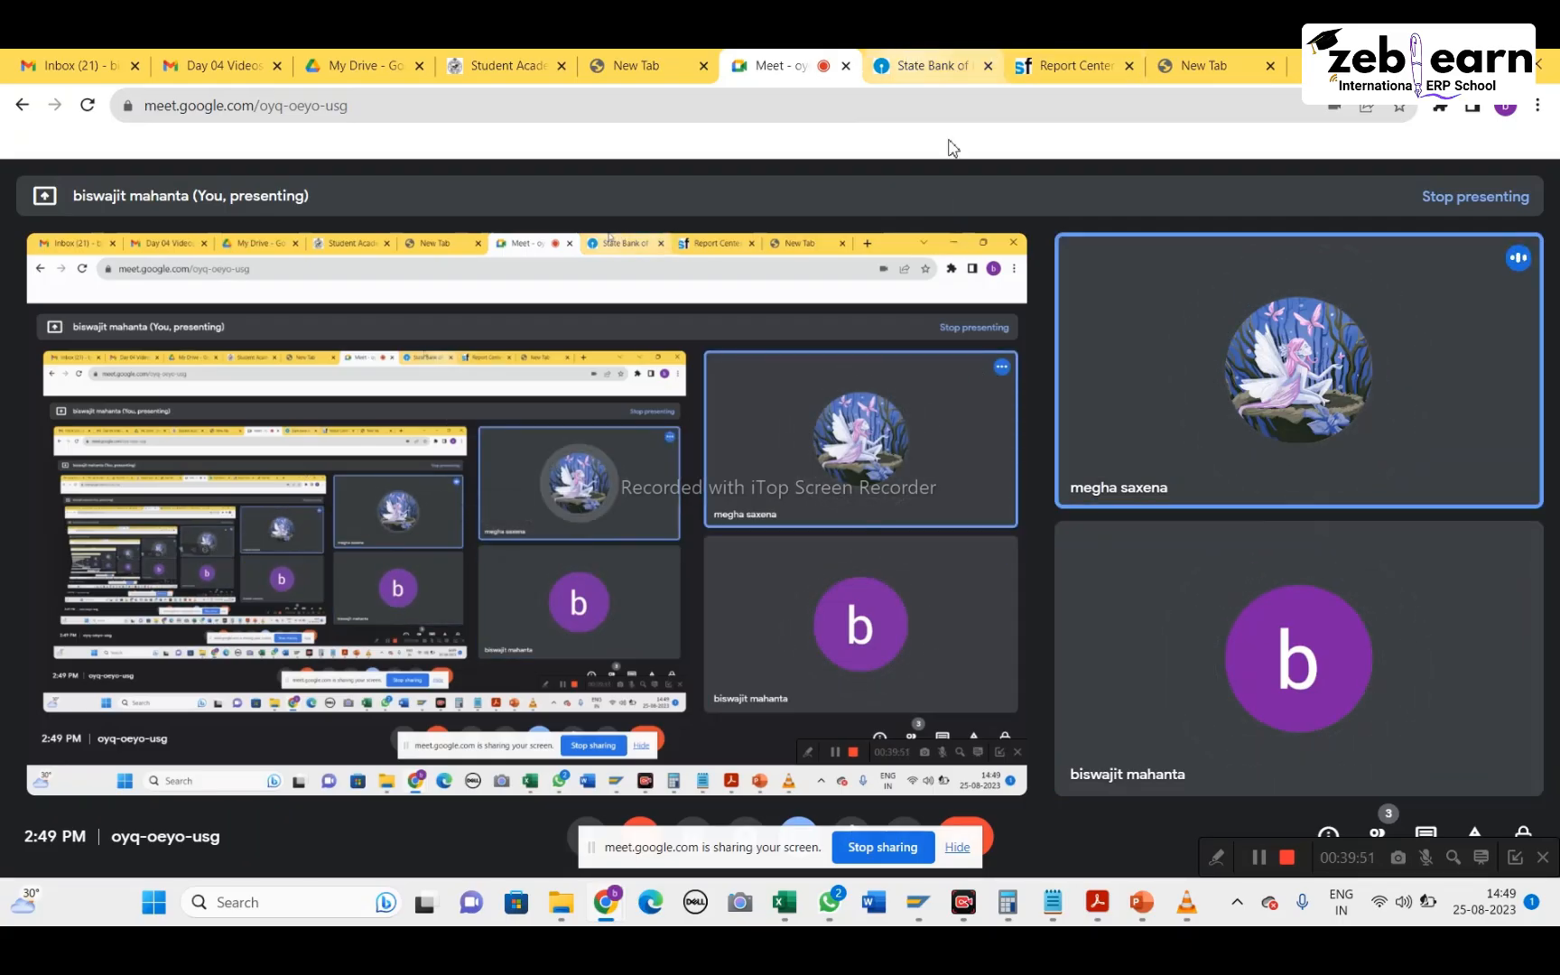
pyautogui.click(577, 838)
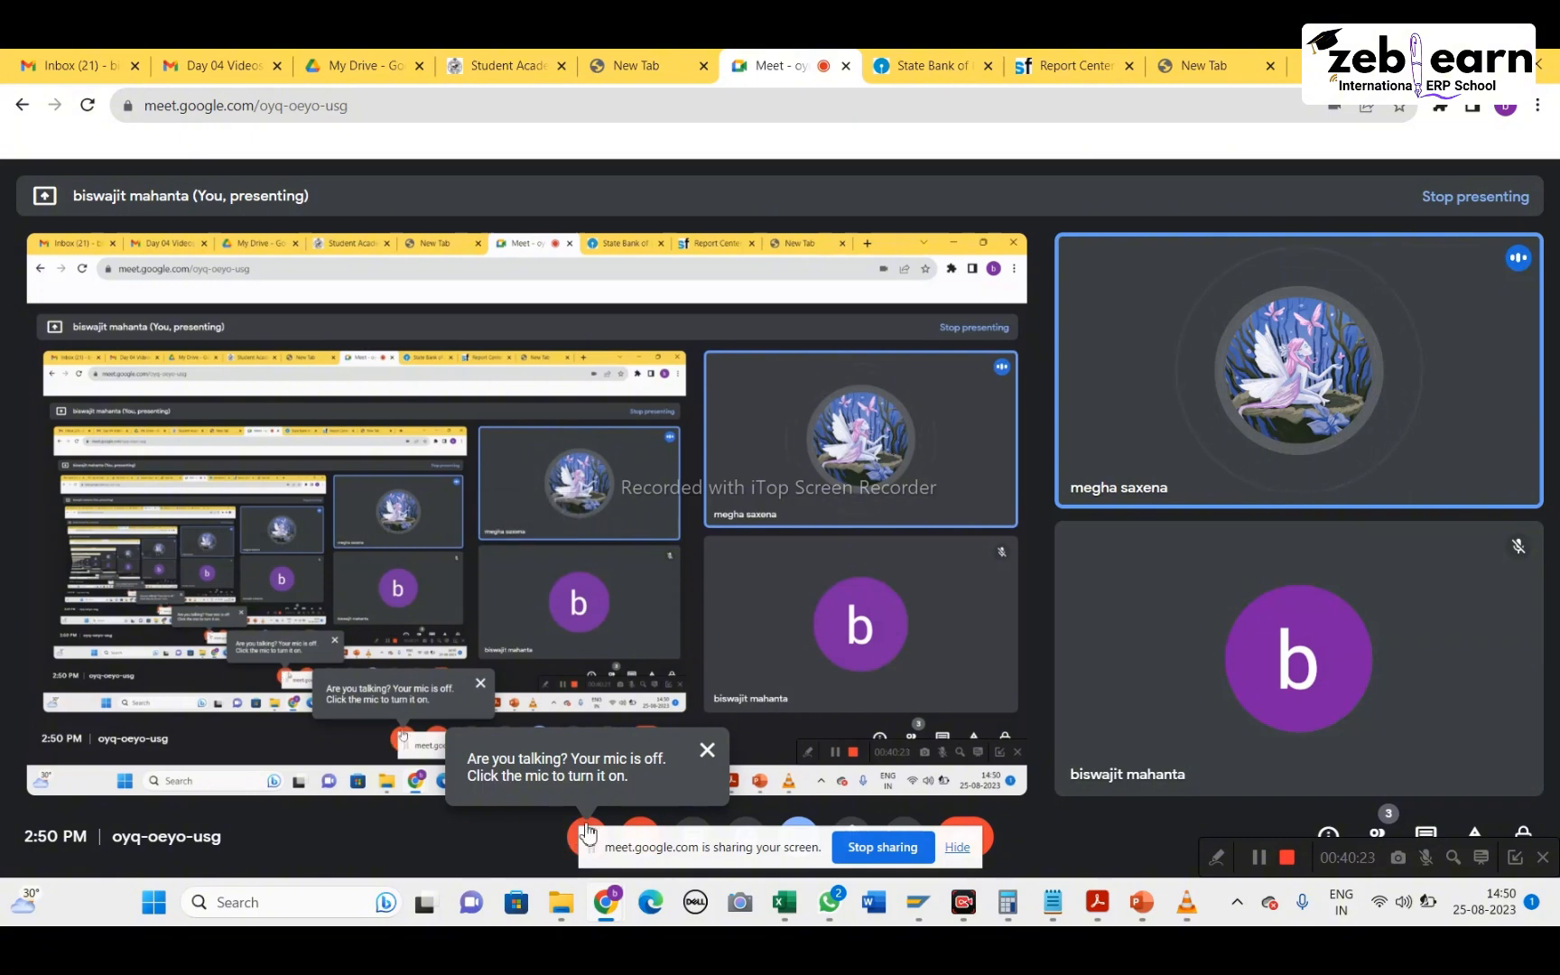
pyautogui.click(716, 759)
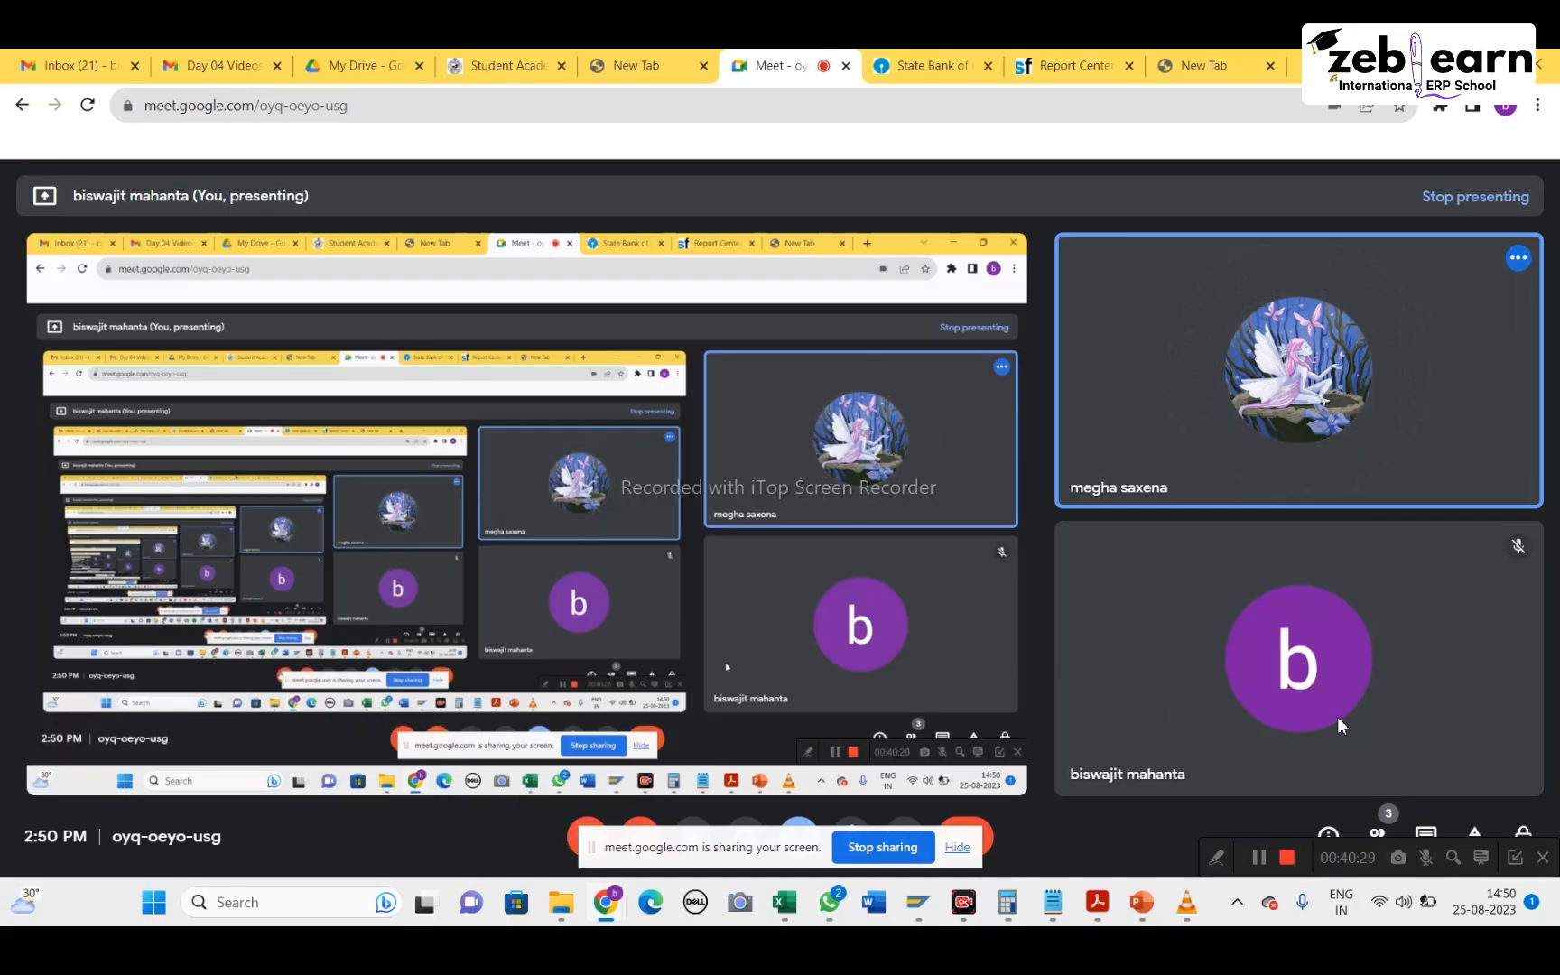
# Unmute the microphone and lower the participant's raised hand from the meeting queue
pyautogui.hotkey('ctrl', 'd')
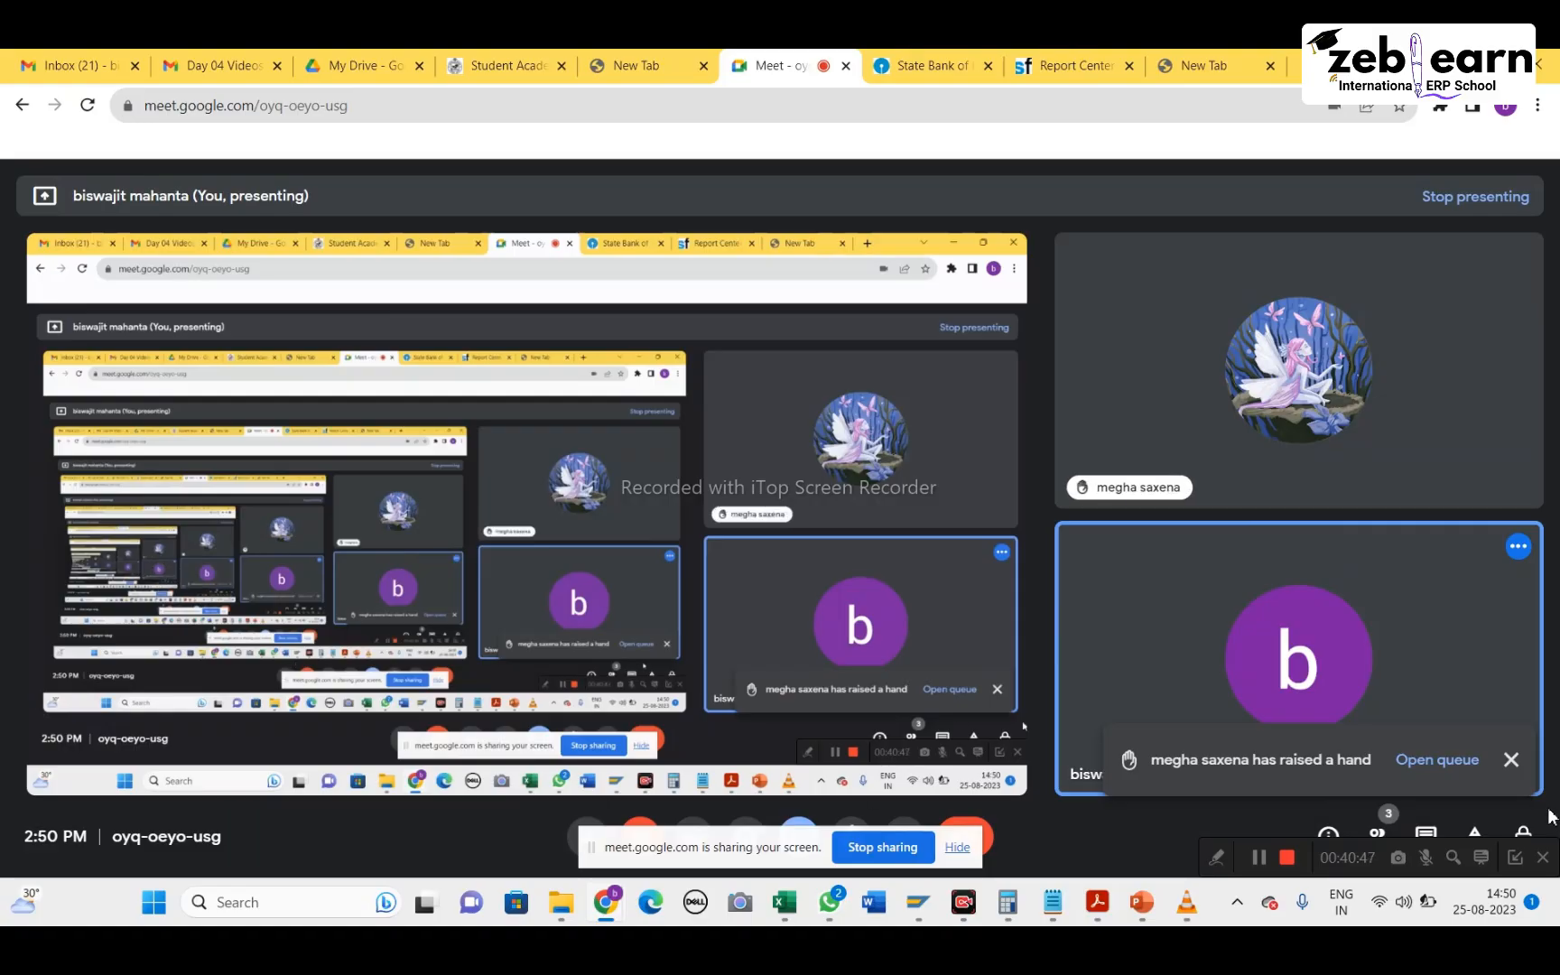
pyautogui.click(1436, 761)
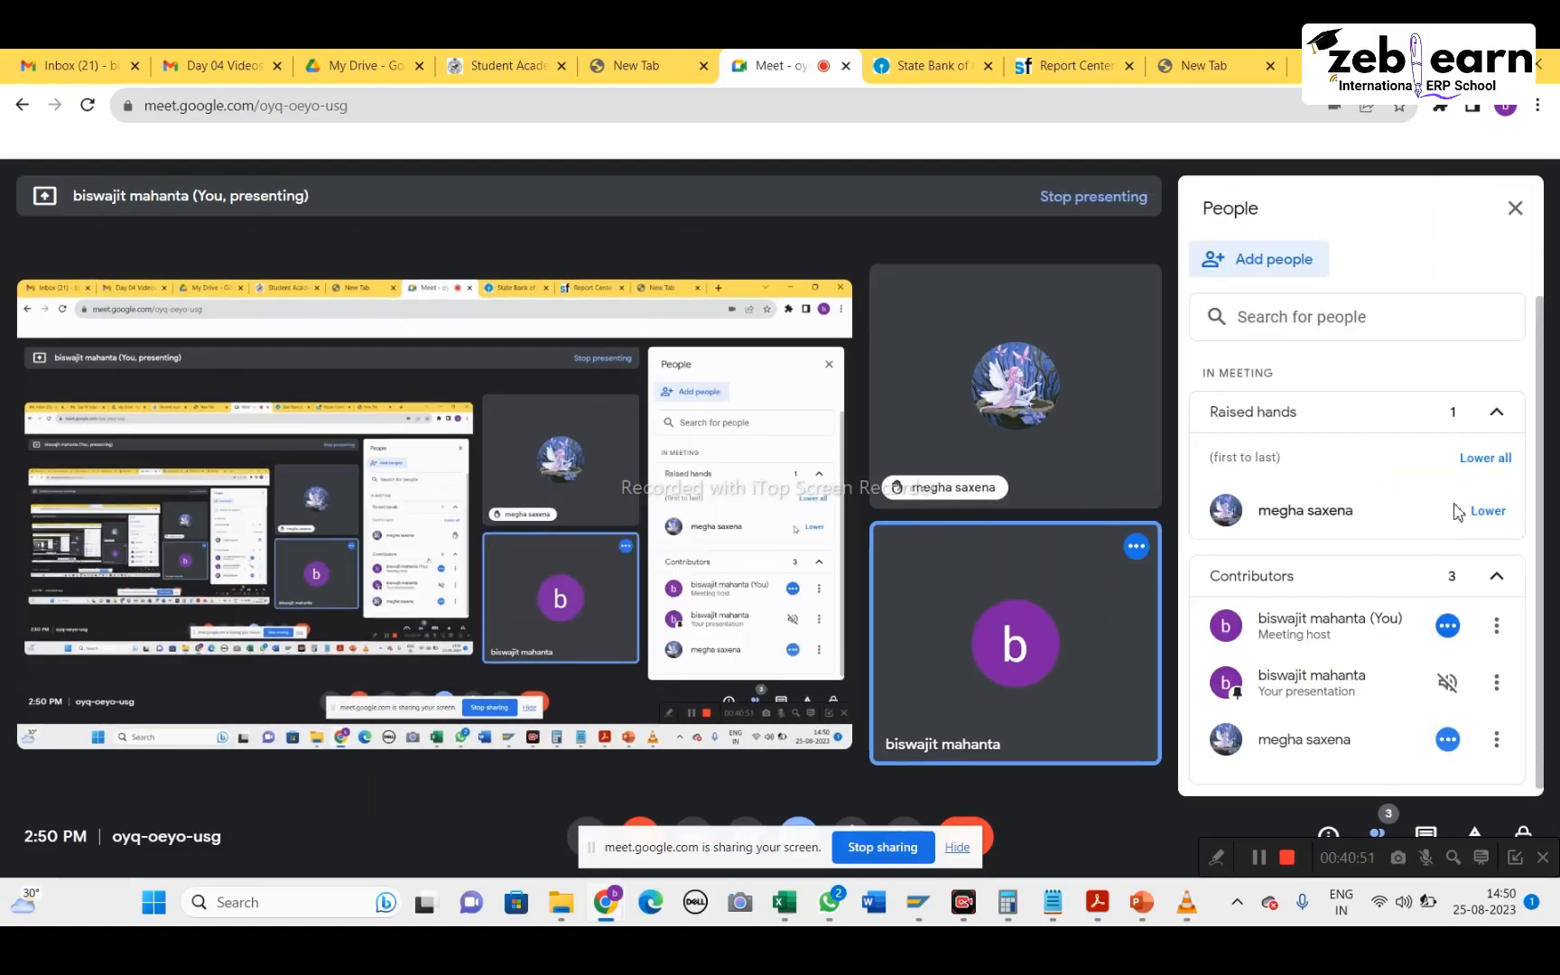
pyautogui.click(1487, 510)
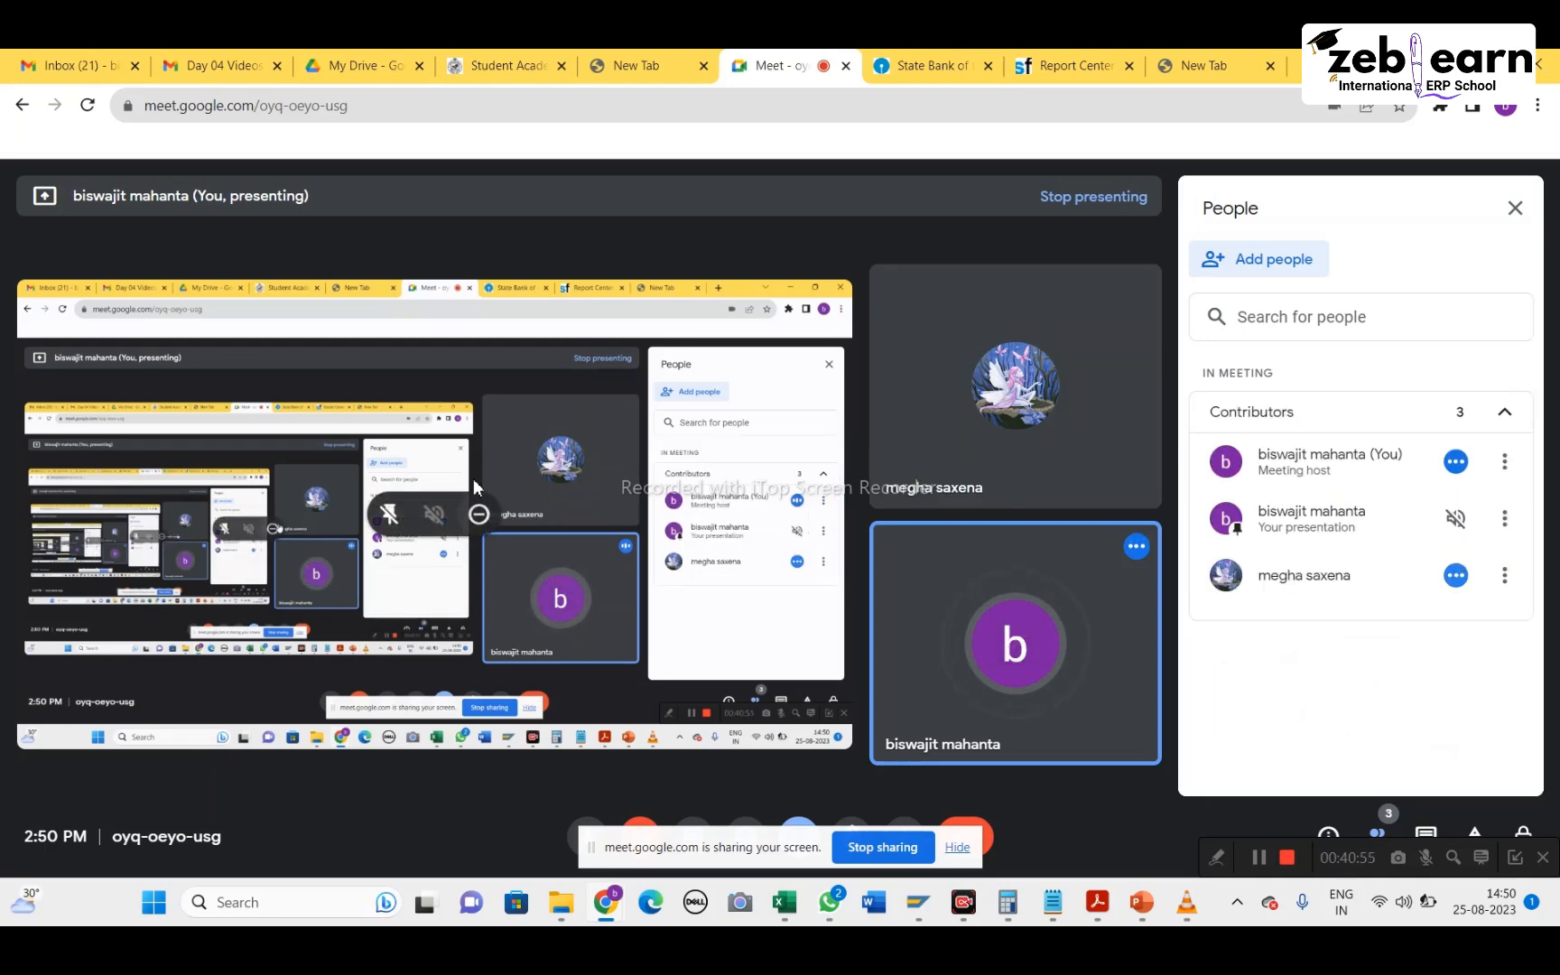
pyautogui.press('F11')
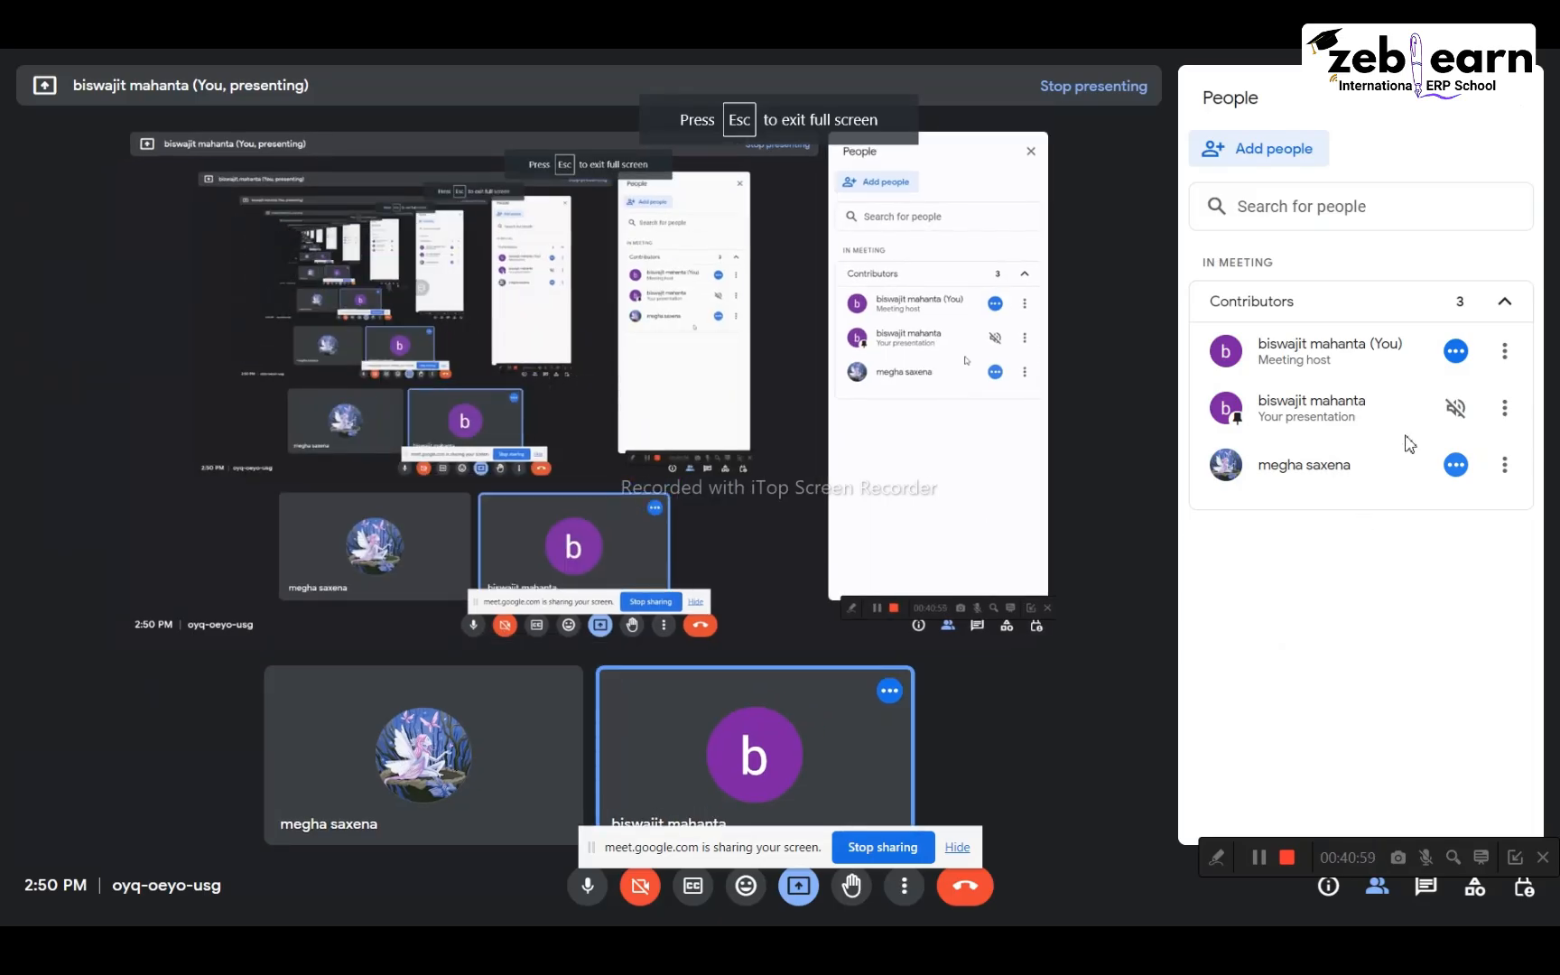
pyautogui.press('Escape')
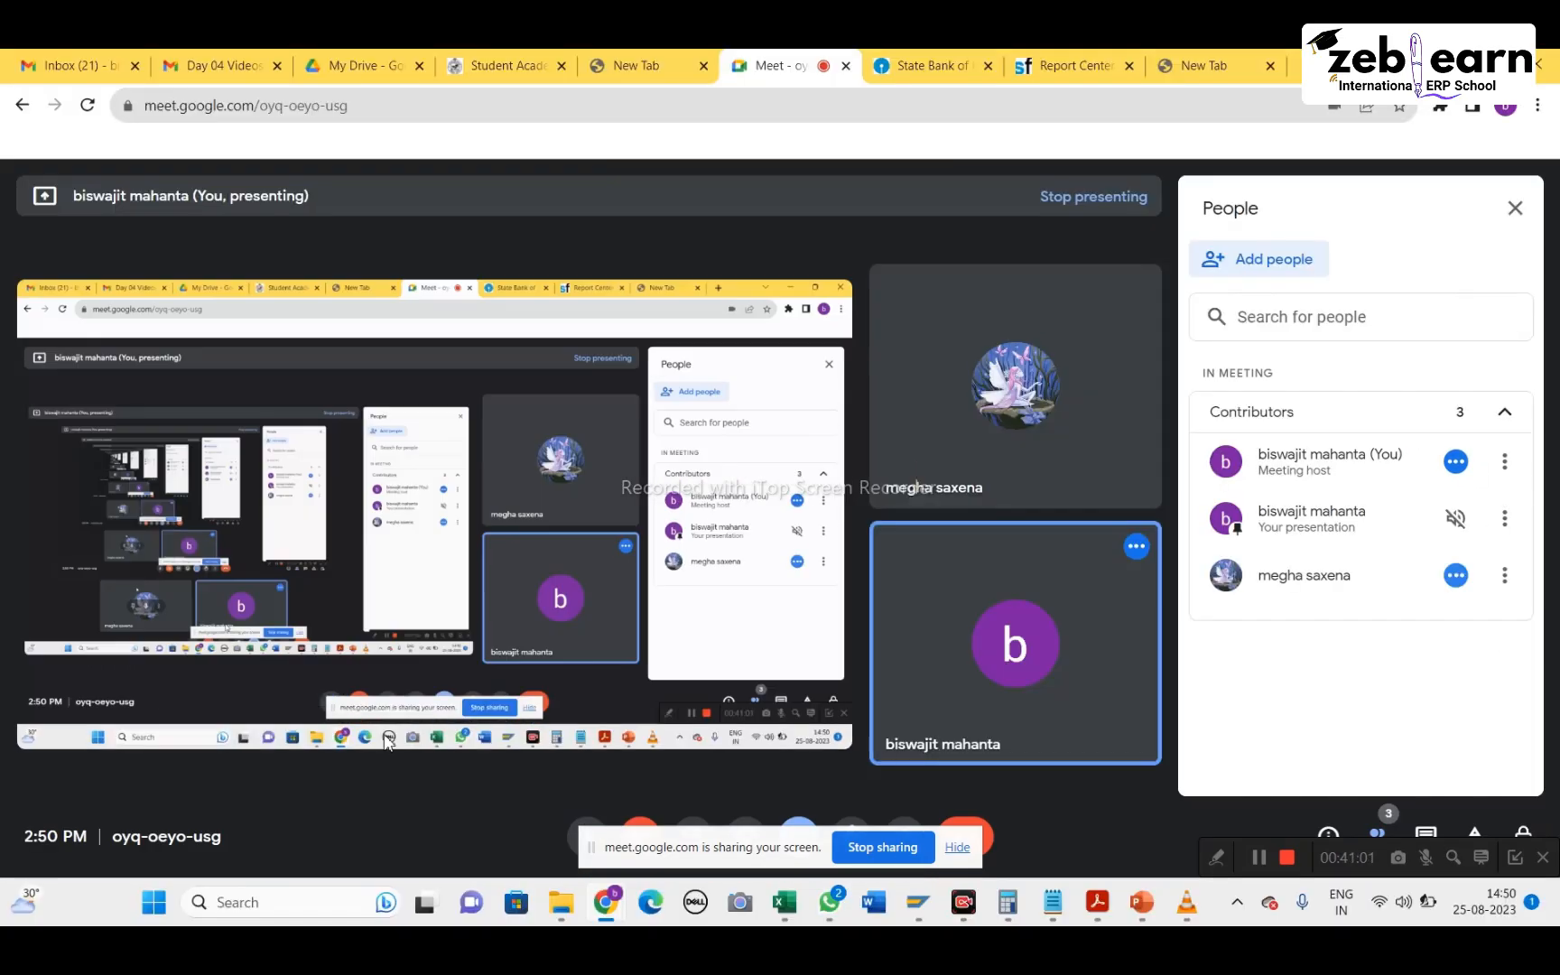
pyautogui.click(307, 903)
pyautogui.write('re')
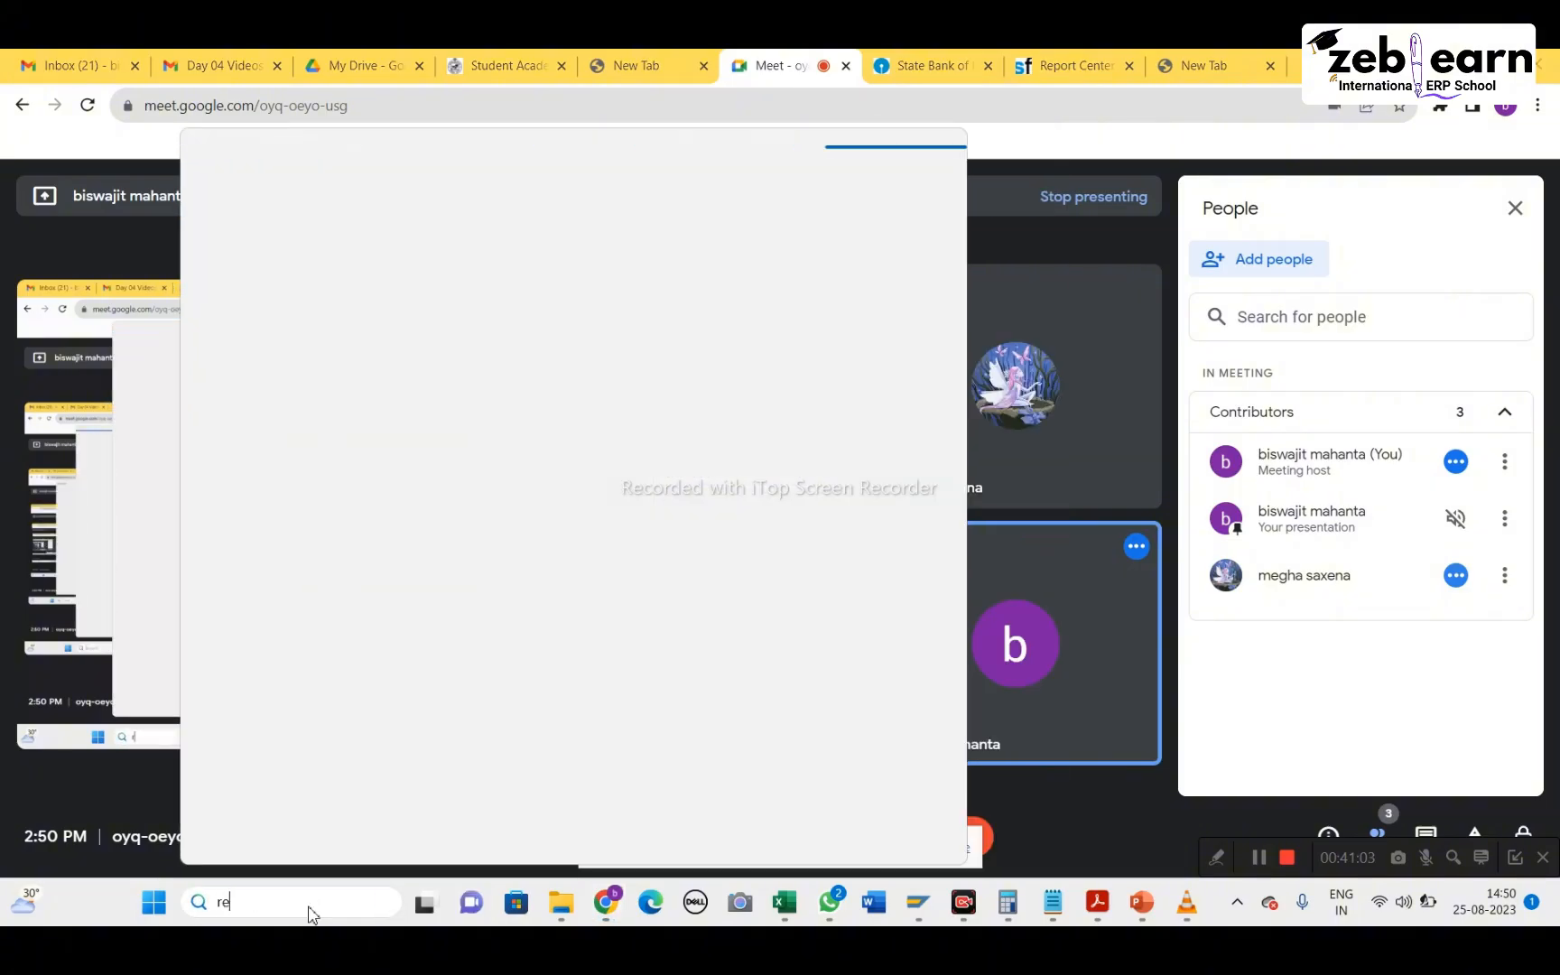
pyautogui.write('join')
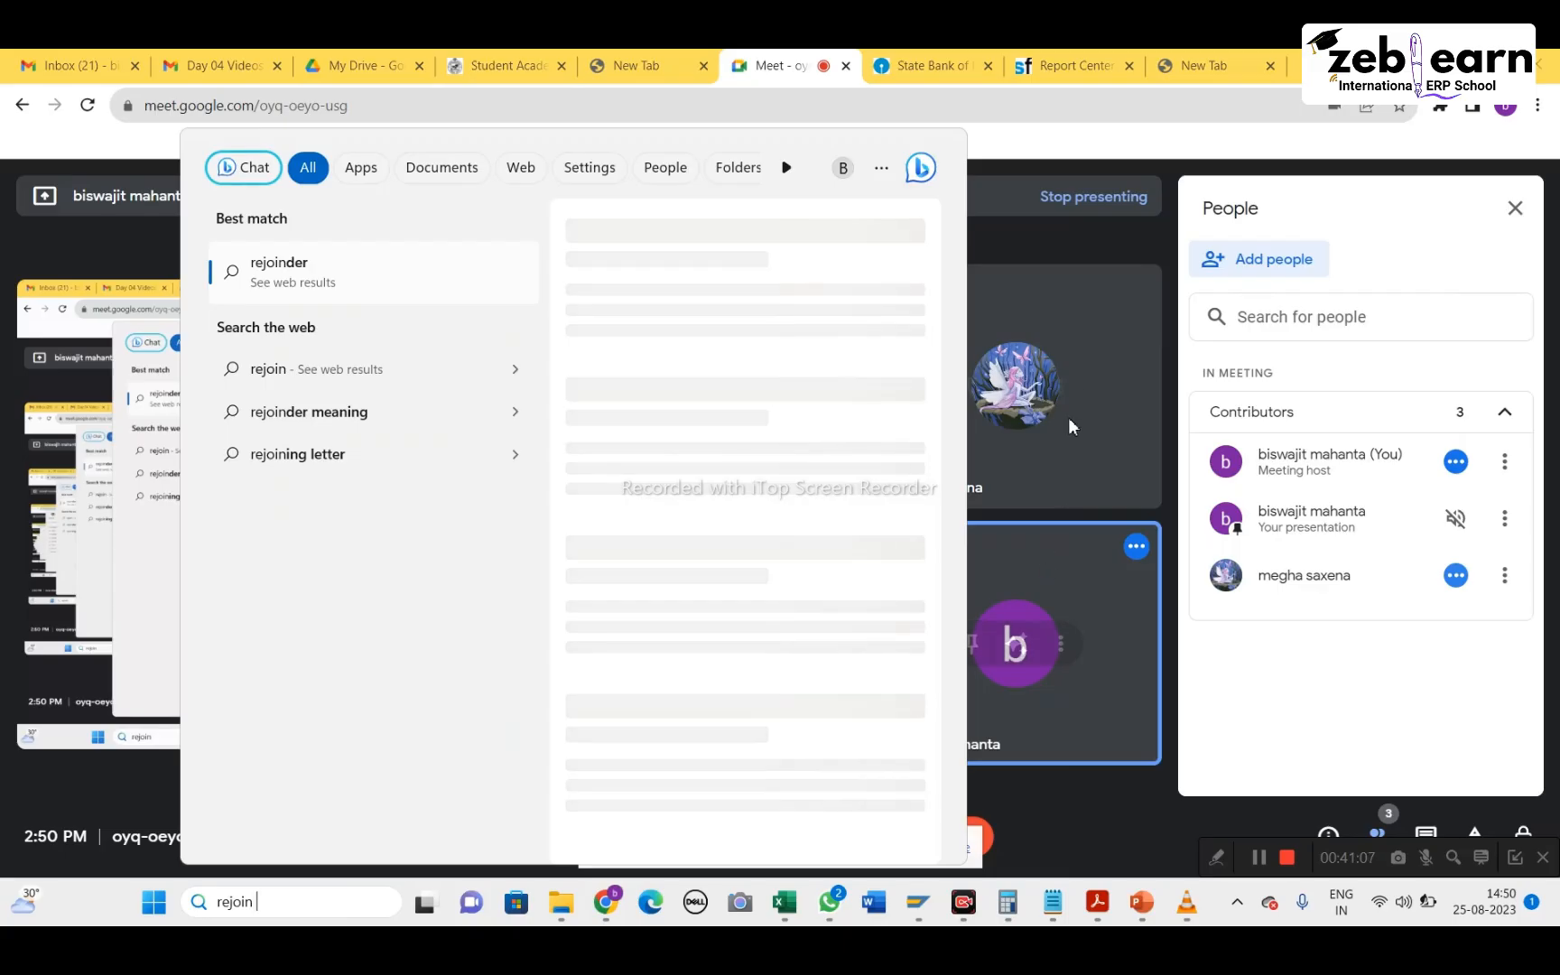
pyautogui.click(1071, 406)
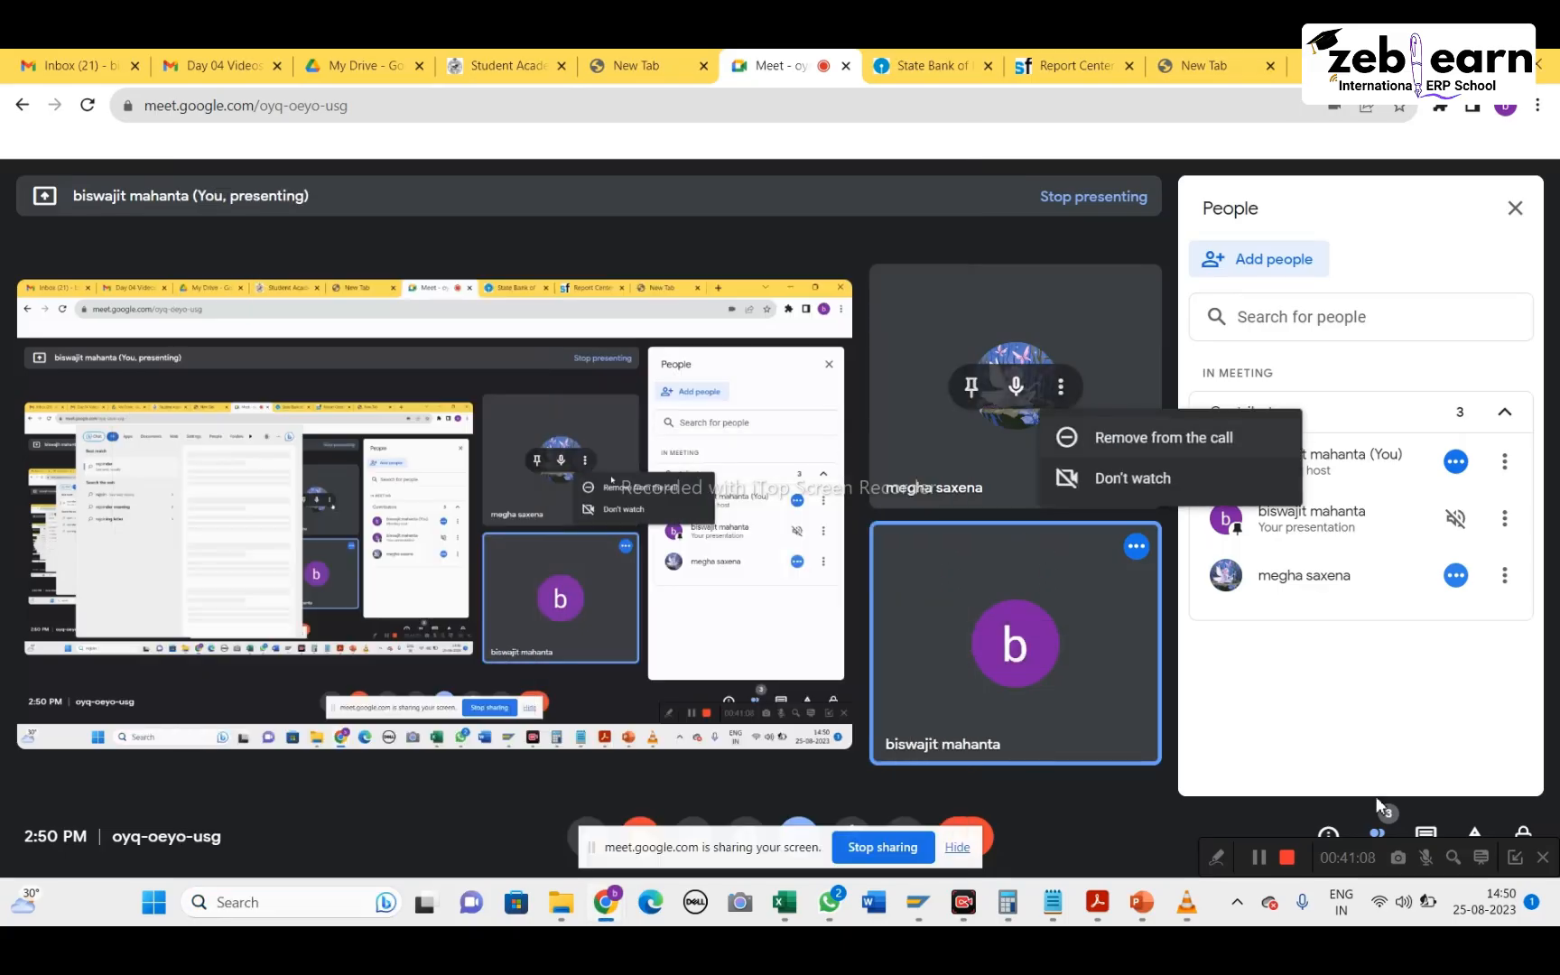
pyautogui.click(999, 433)
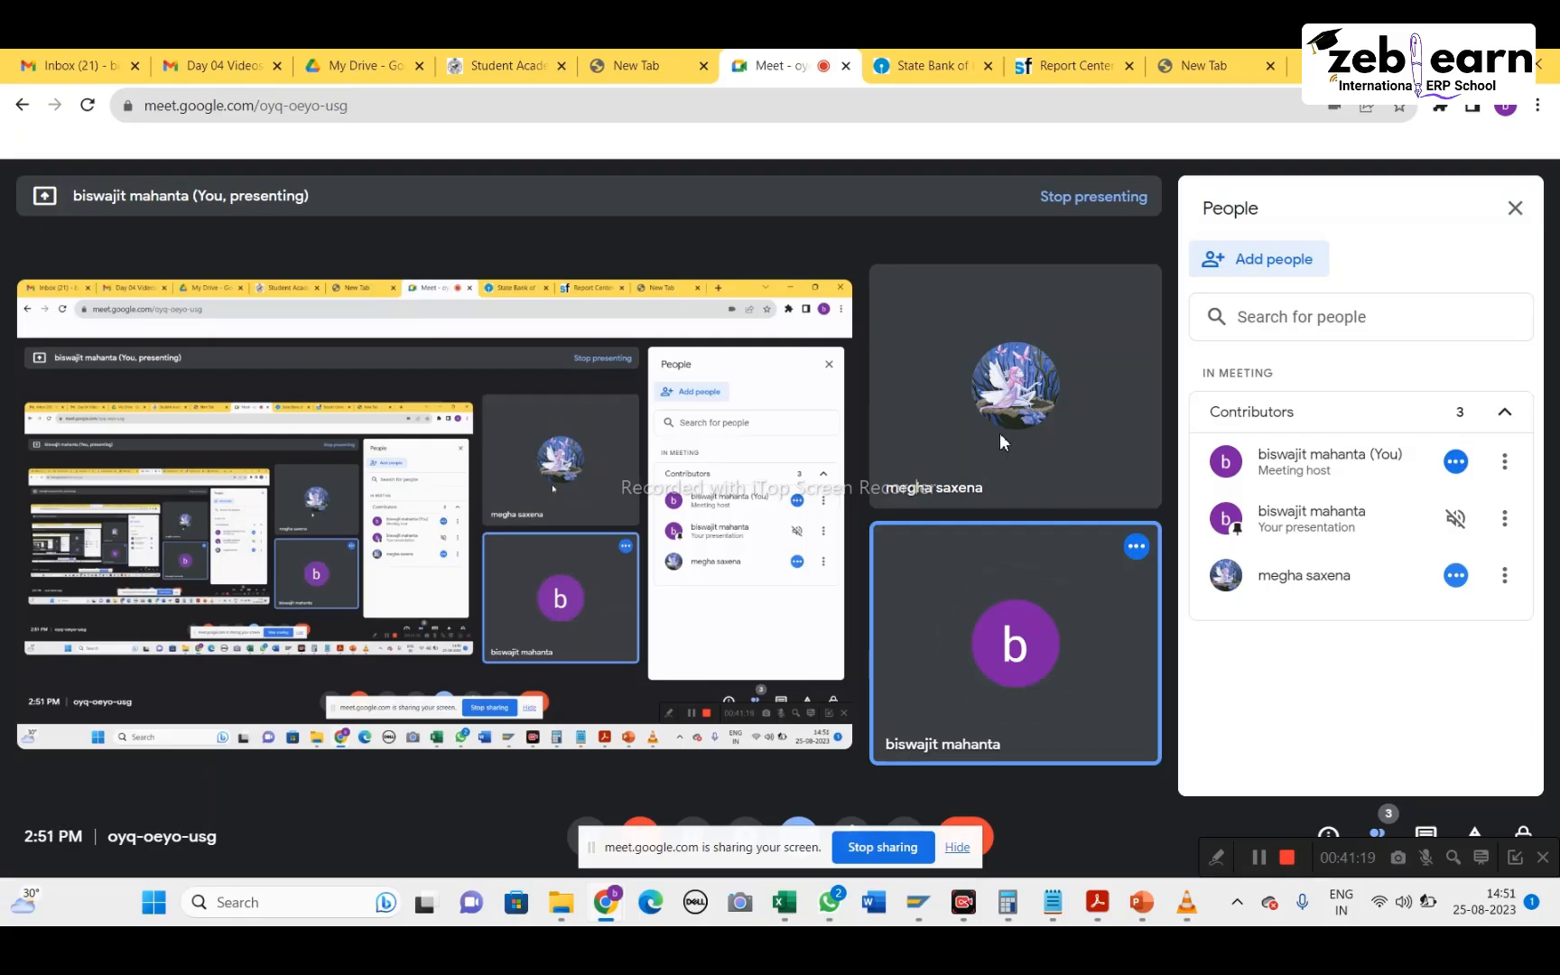
pyautogui.rightClick(998, 441)
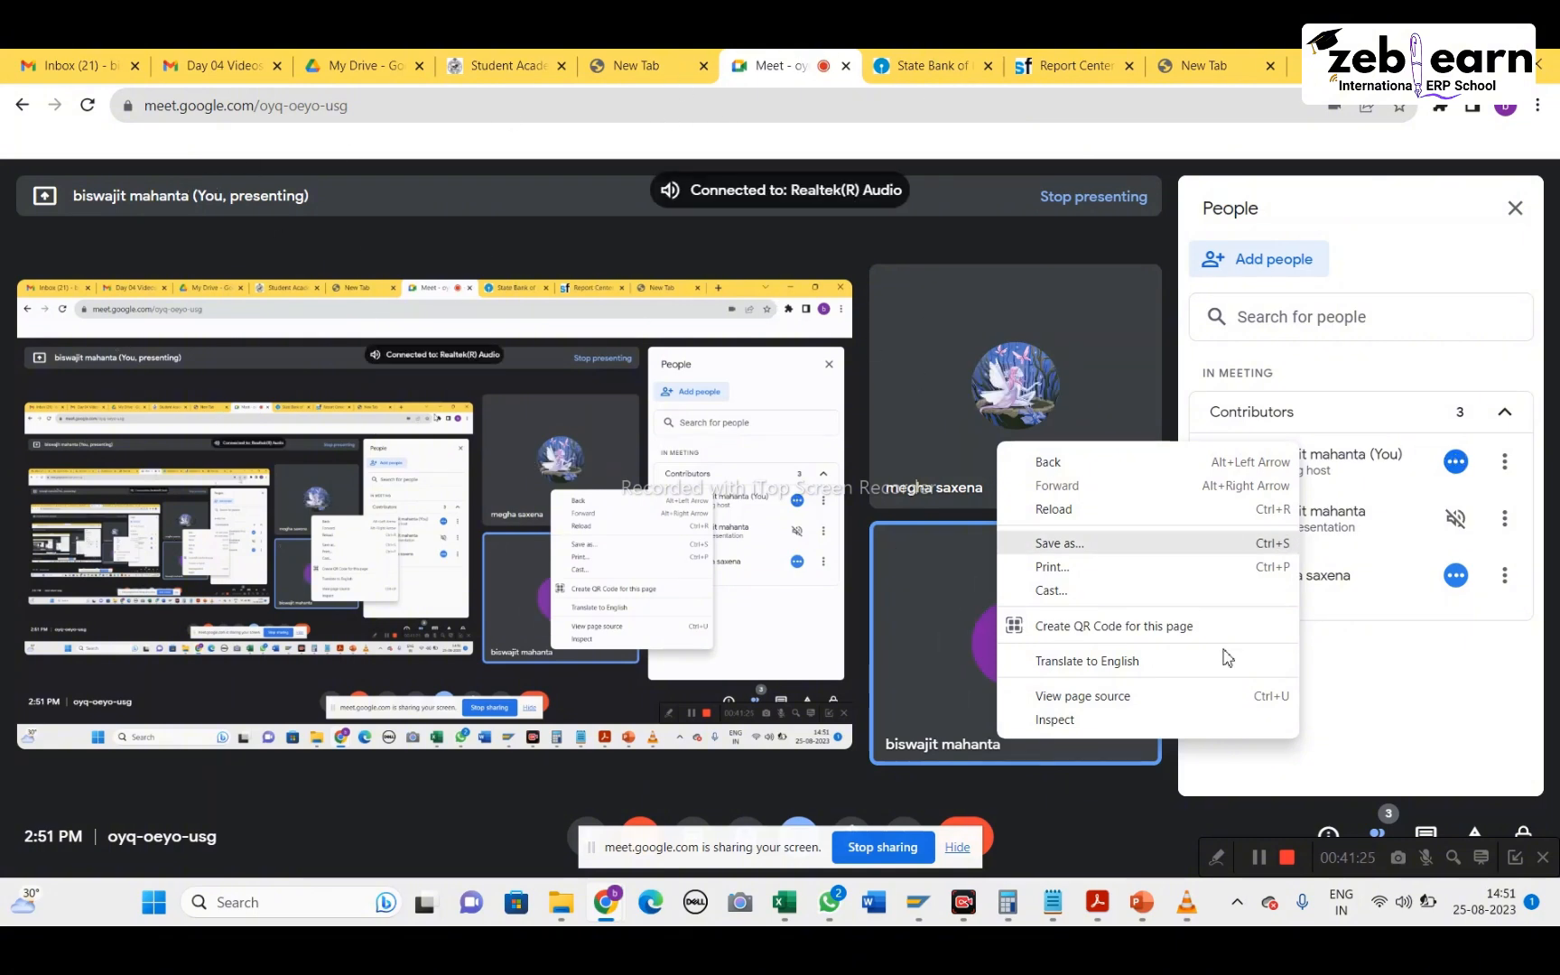
pyautogui.click(1416, 906)
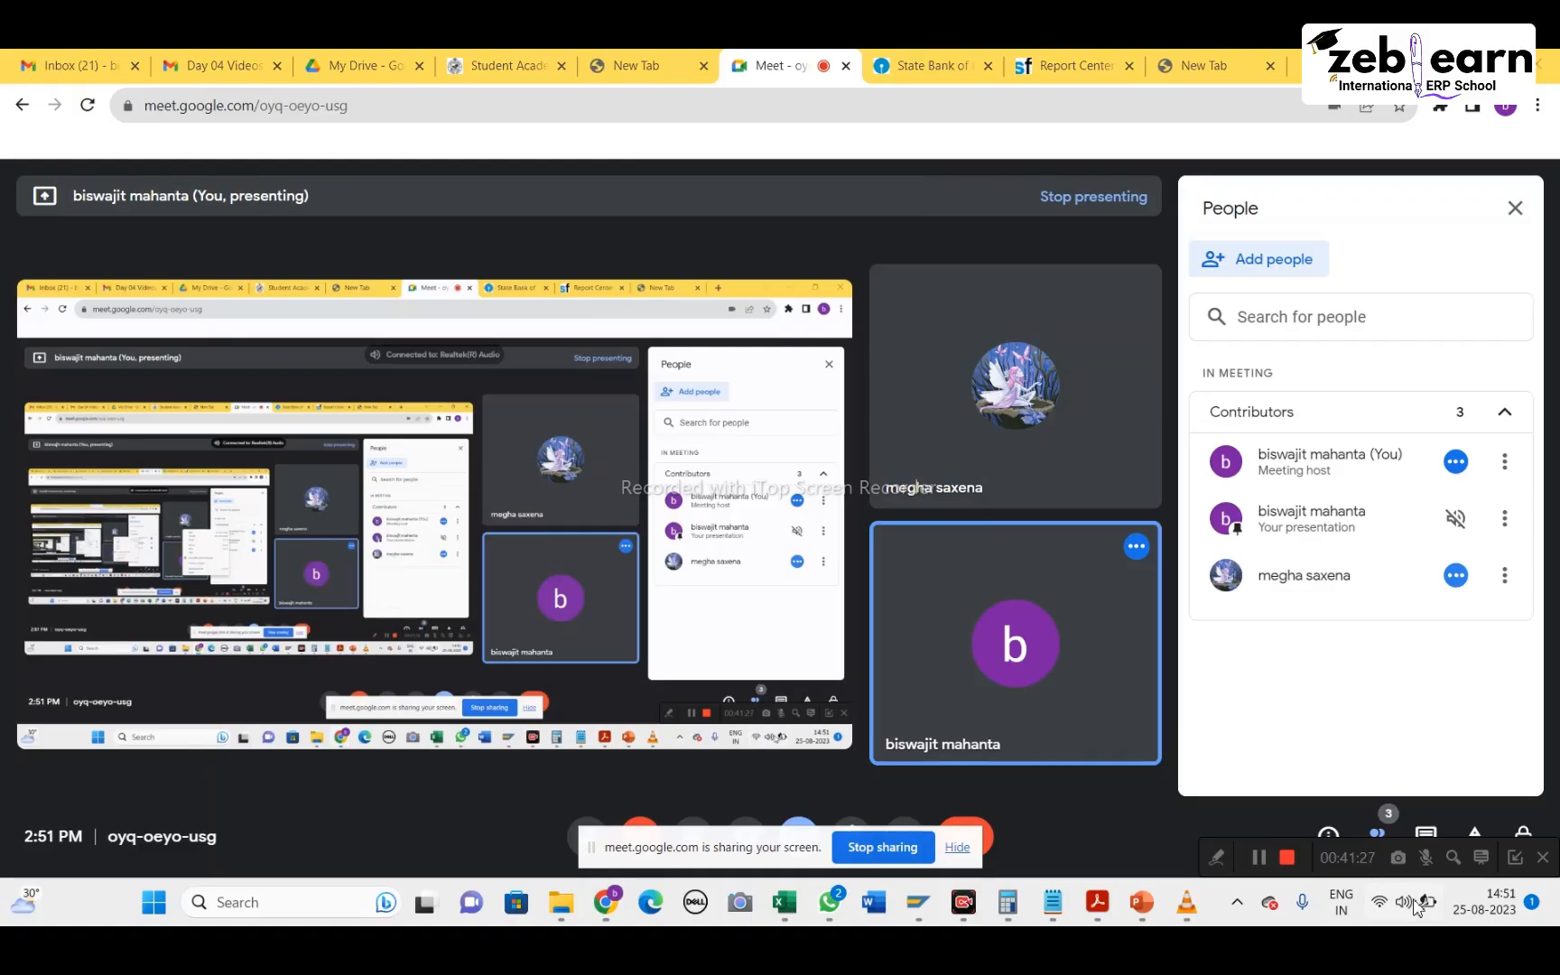
pyautogui.click(1418, 907)
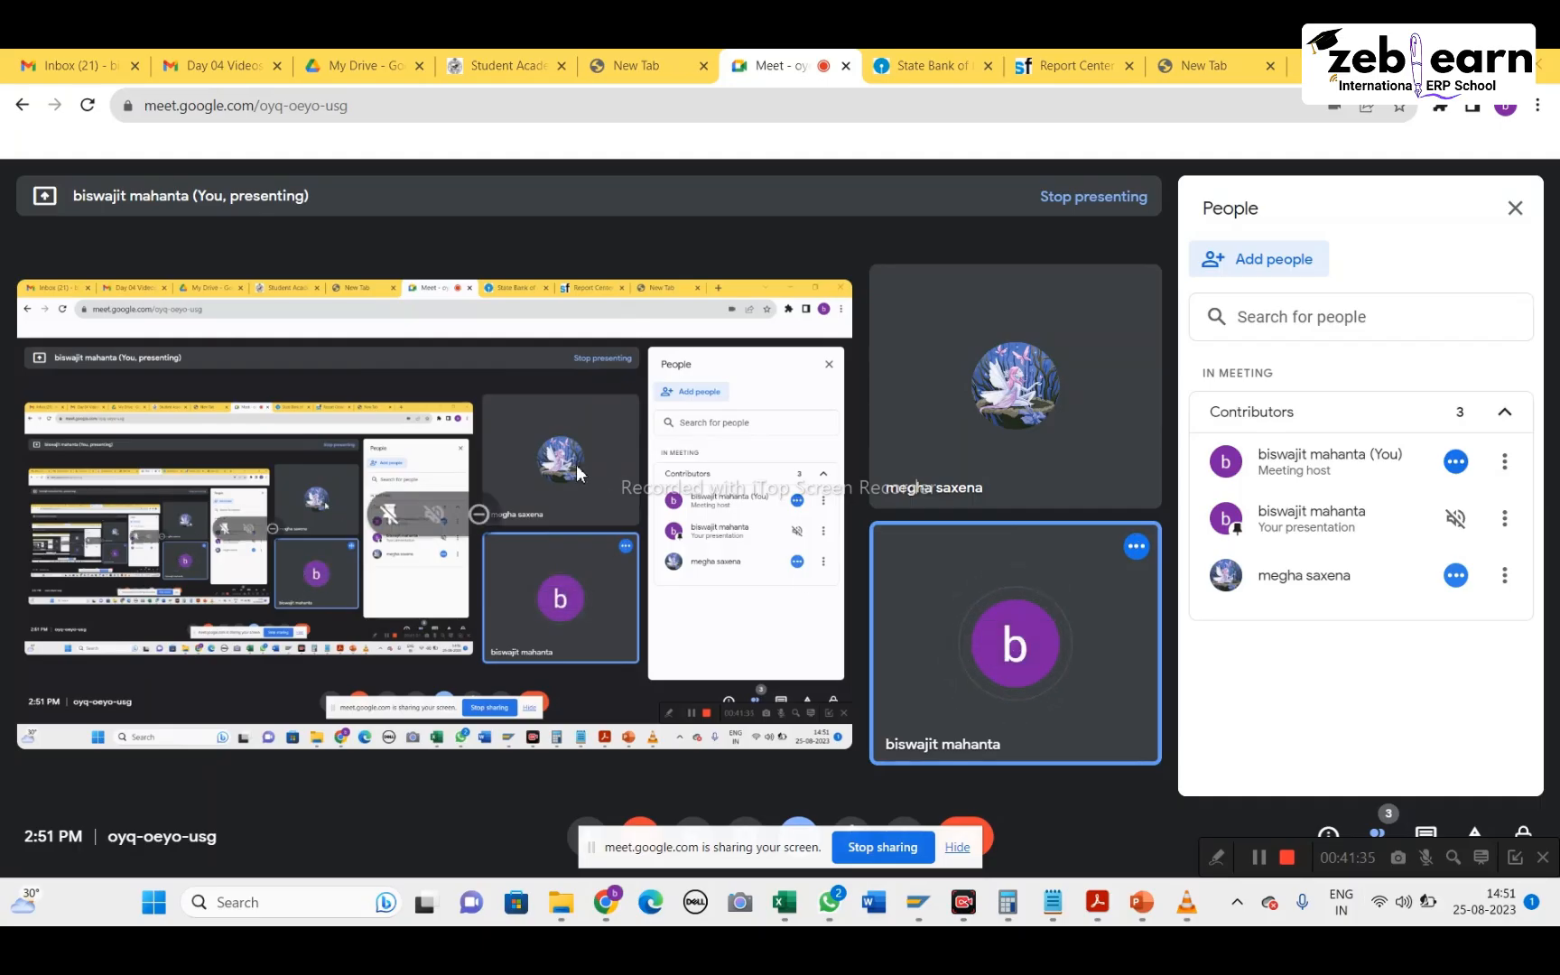
pyautogui.doubleClick(536, 507)
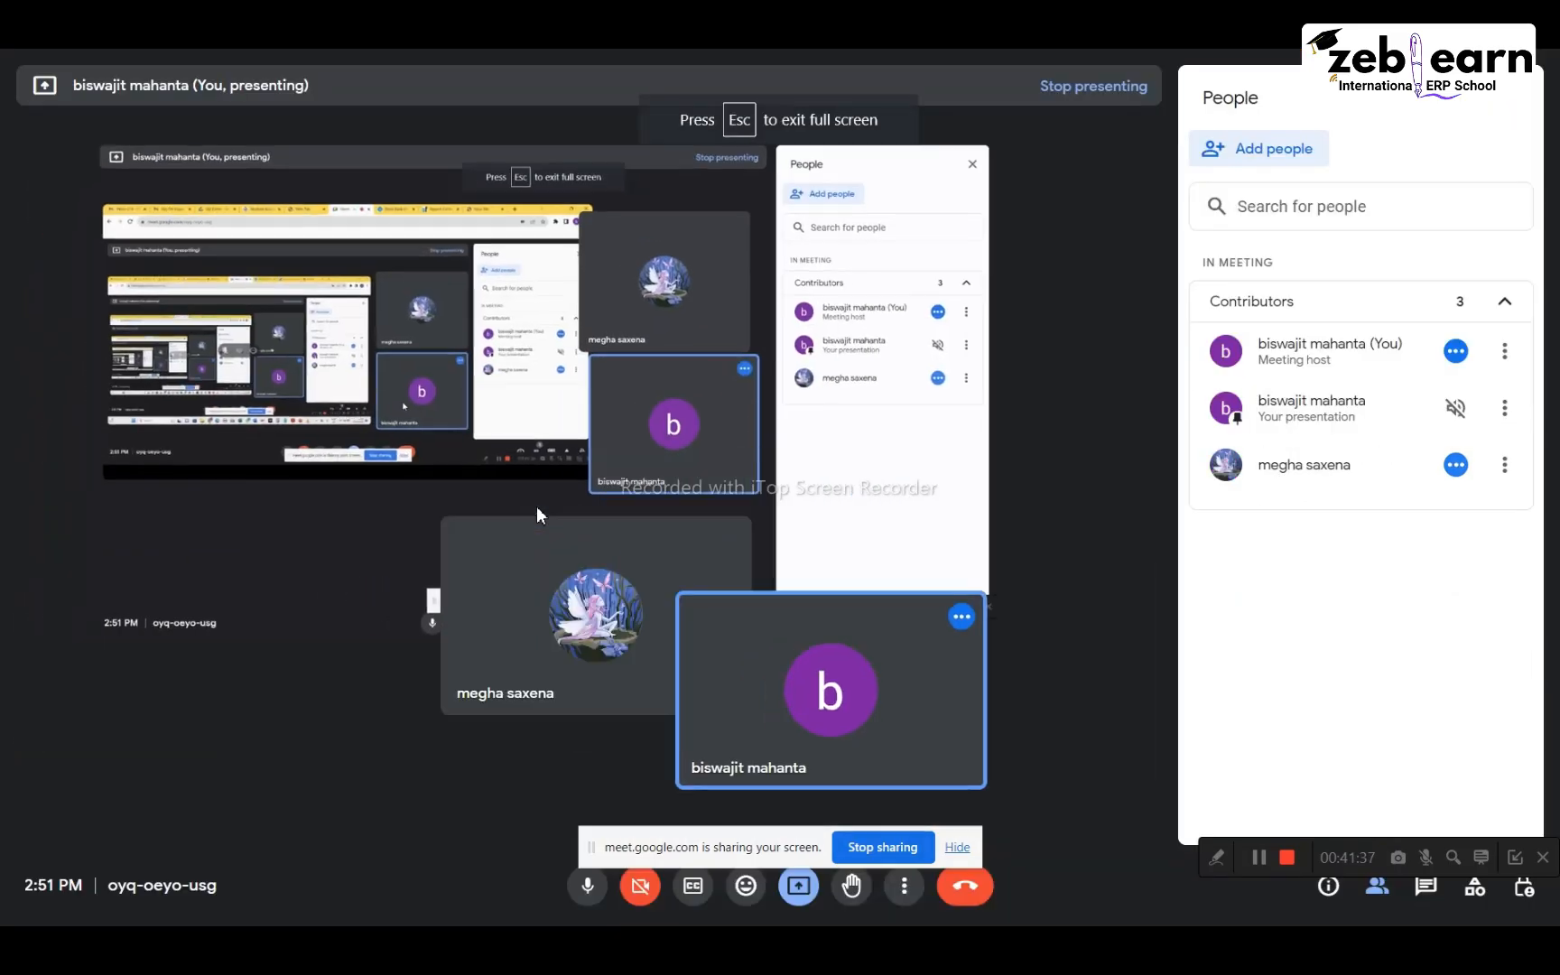
pyautogui.press('Escape')
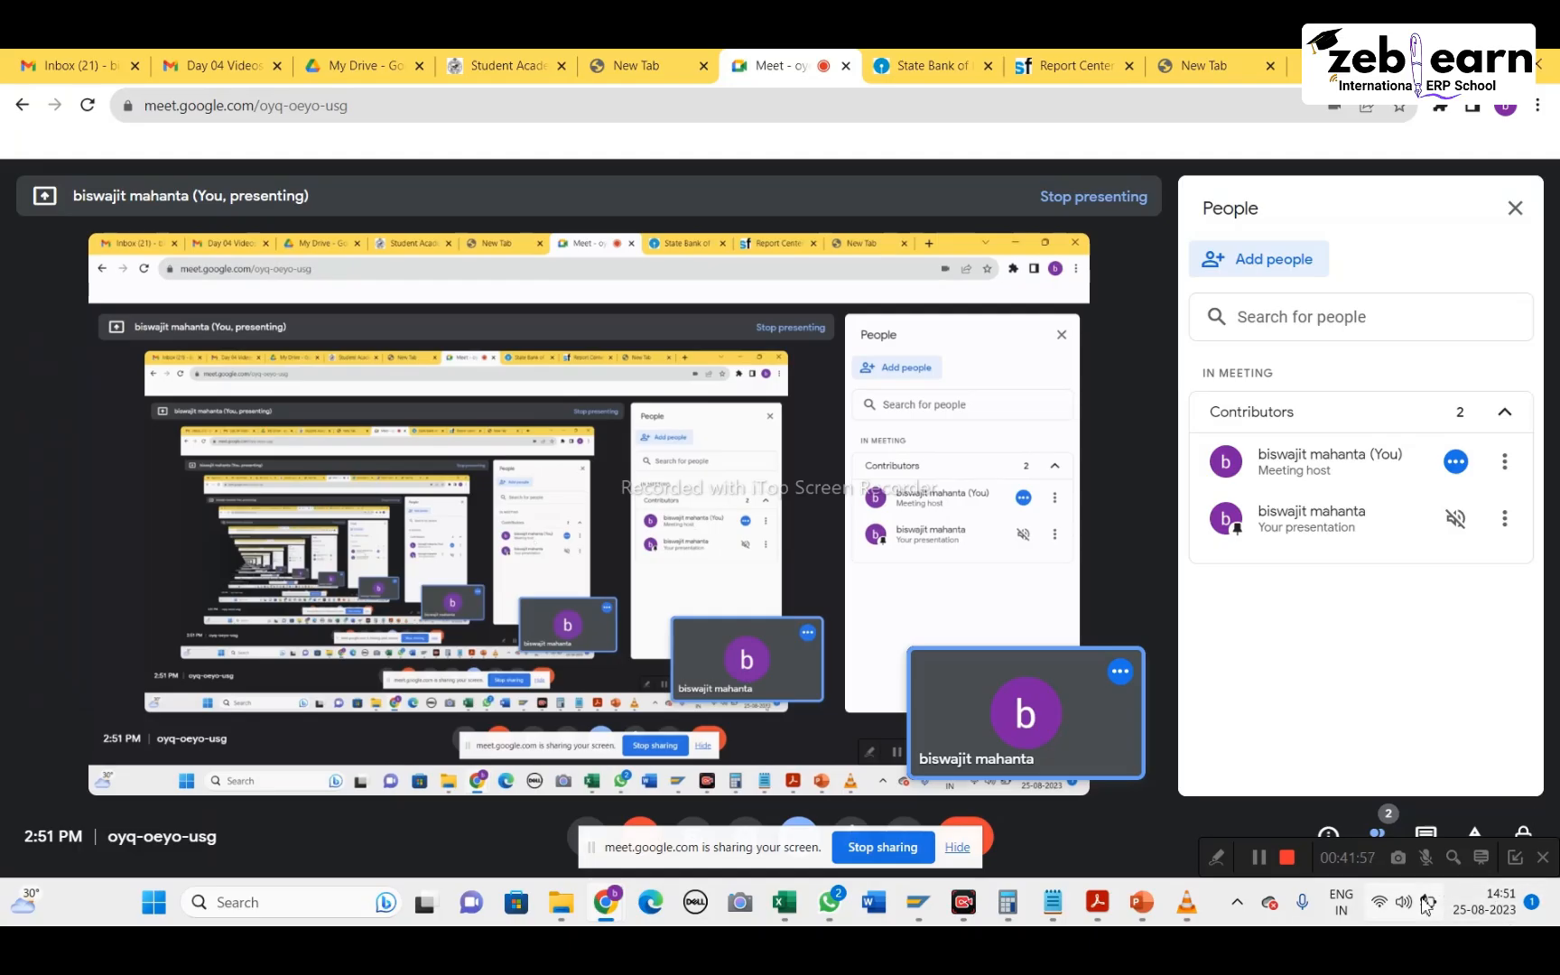
# Raise the computer's speaker volume to 100
pyautogui.click(1404, 907)
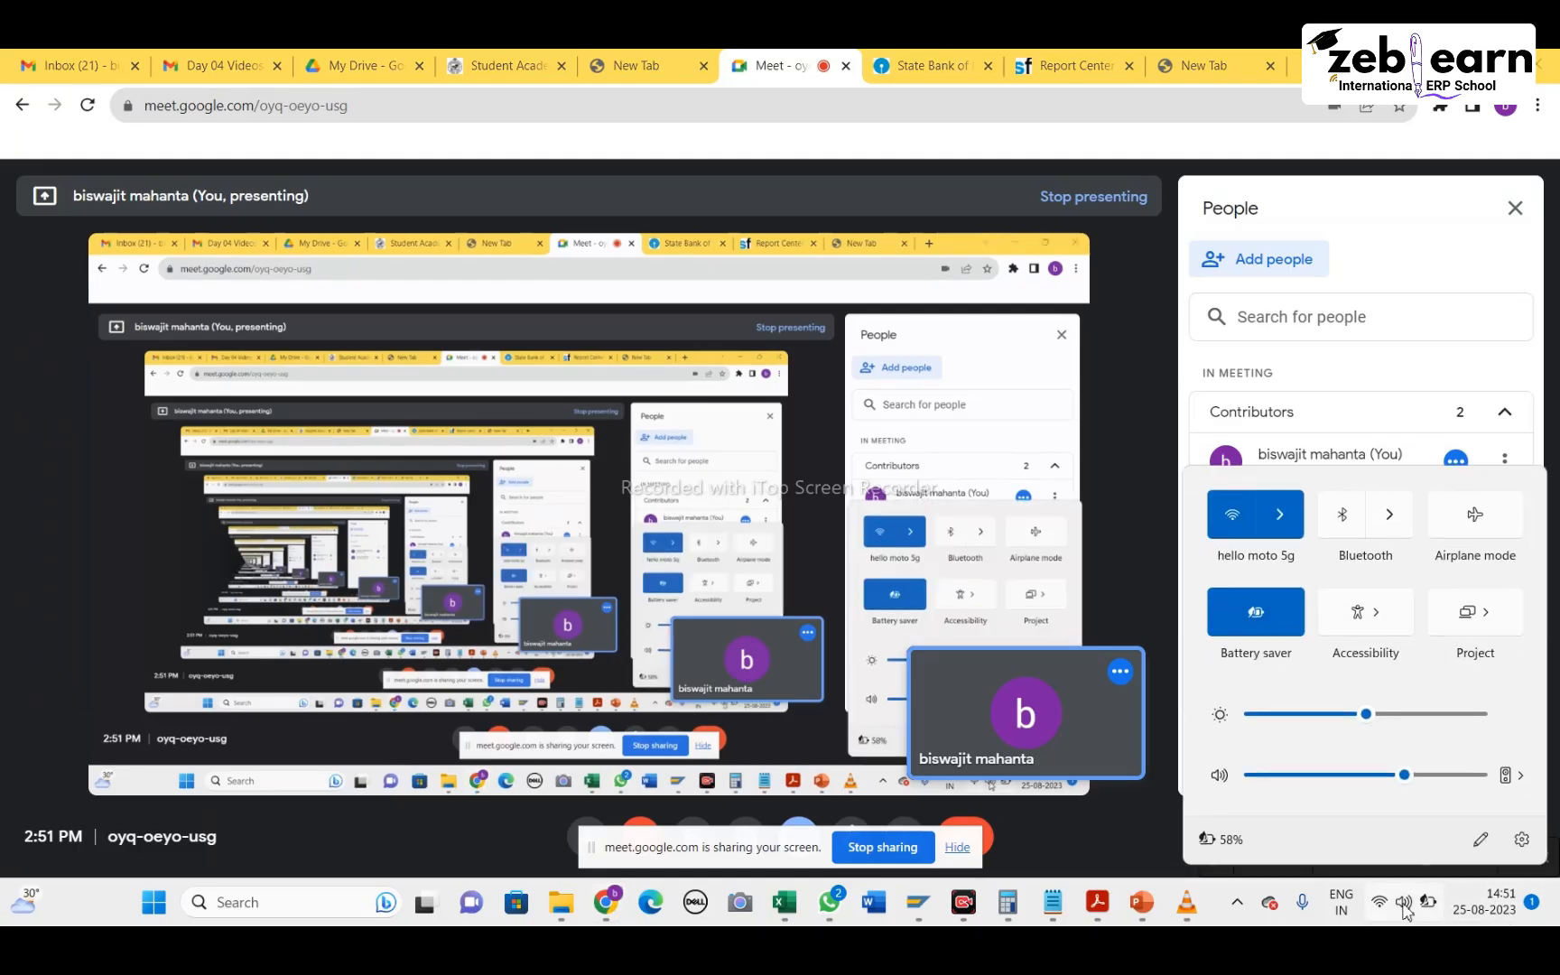
pyautogui.click(1404, 907)
pyautogui.click(1405, 906)
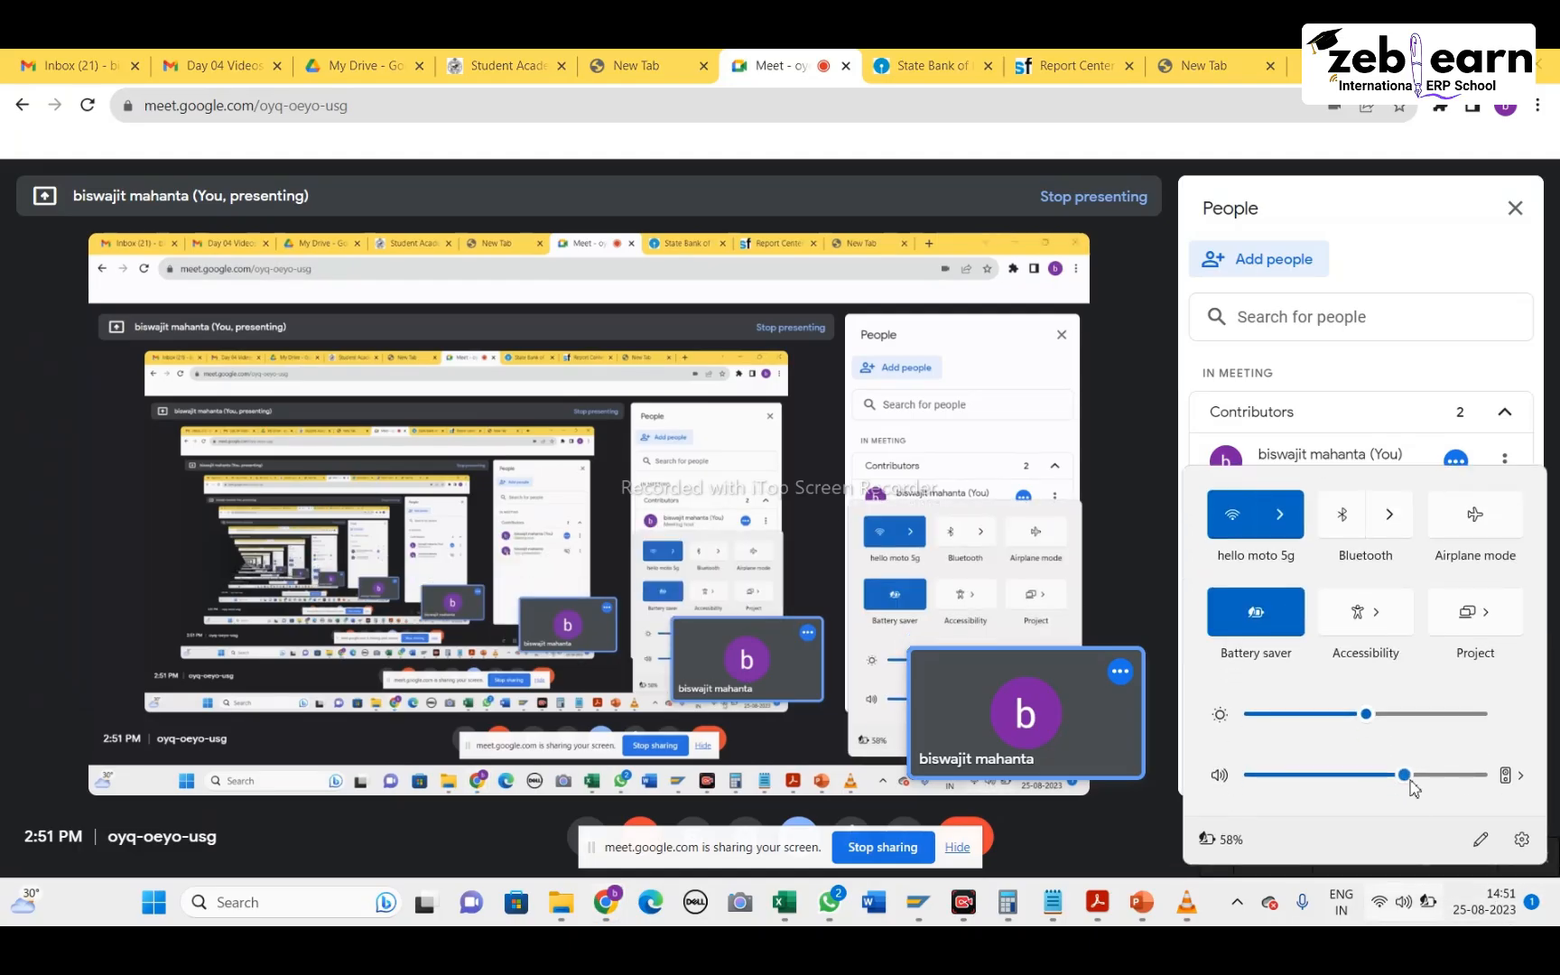
pyautogui.moveTo(1461, 778); pyautogui.dragTo(1482, 775)
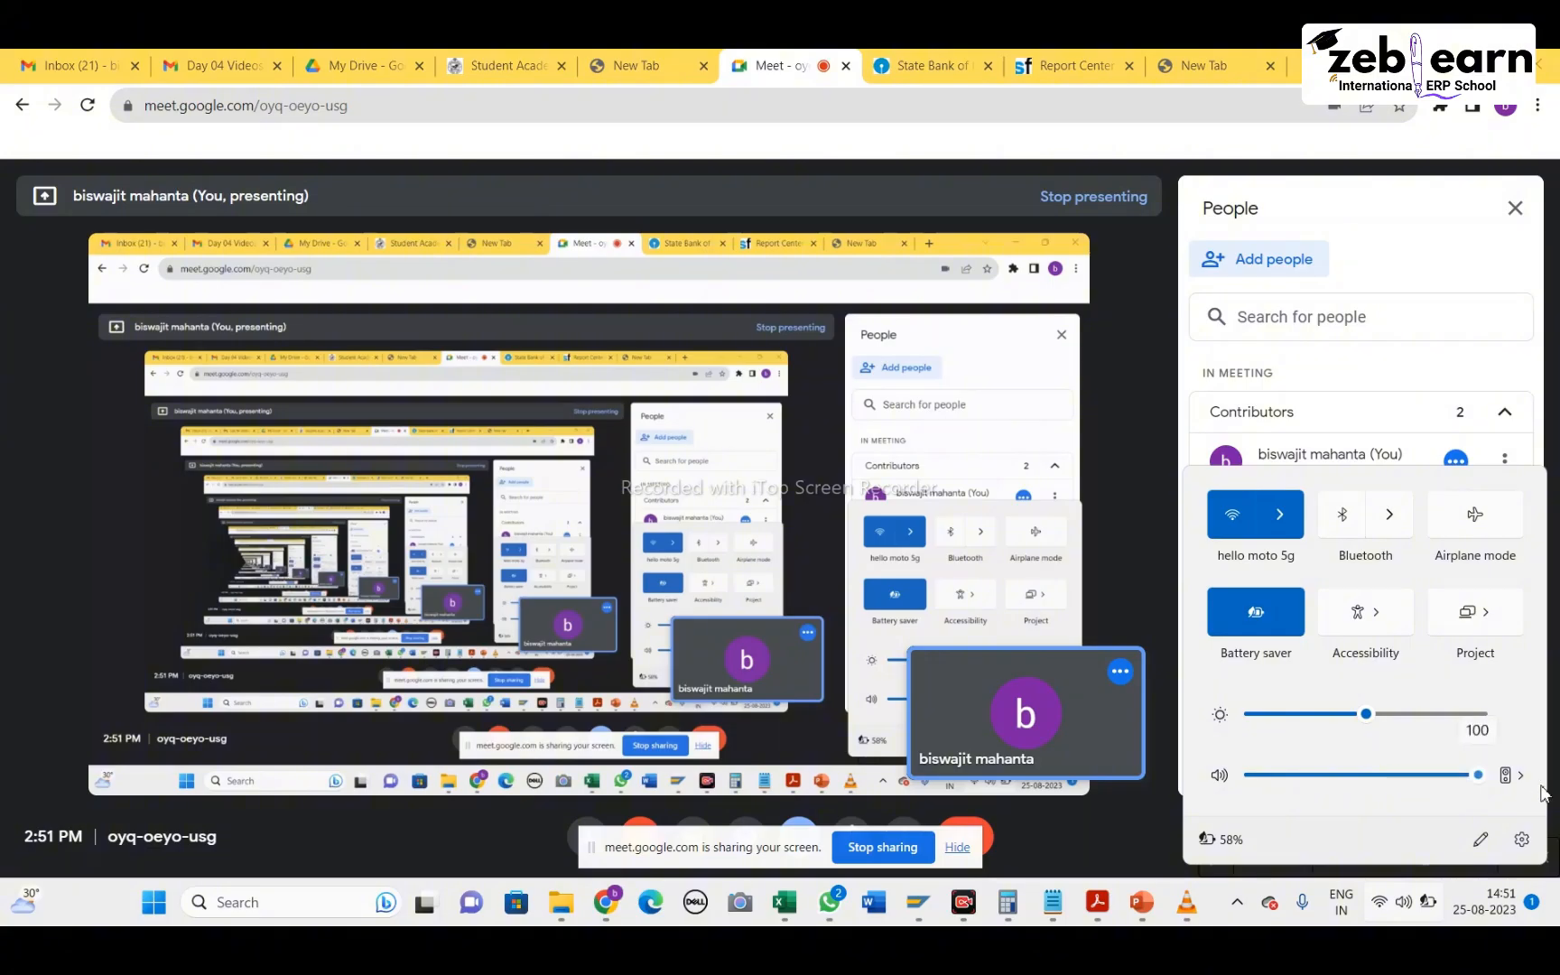
pyautogui.click(1381, 905)
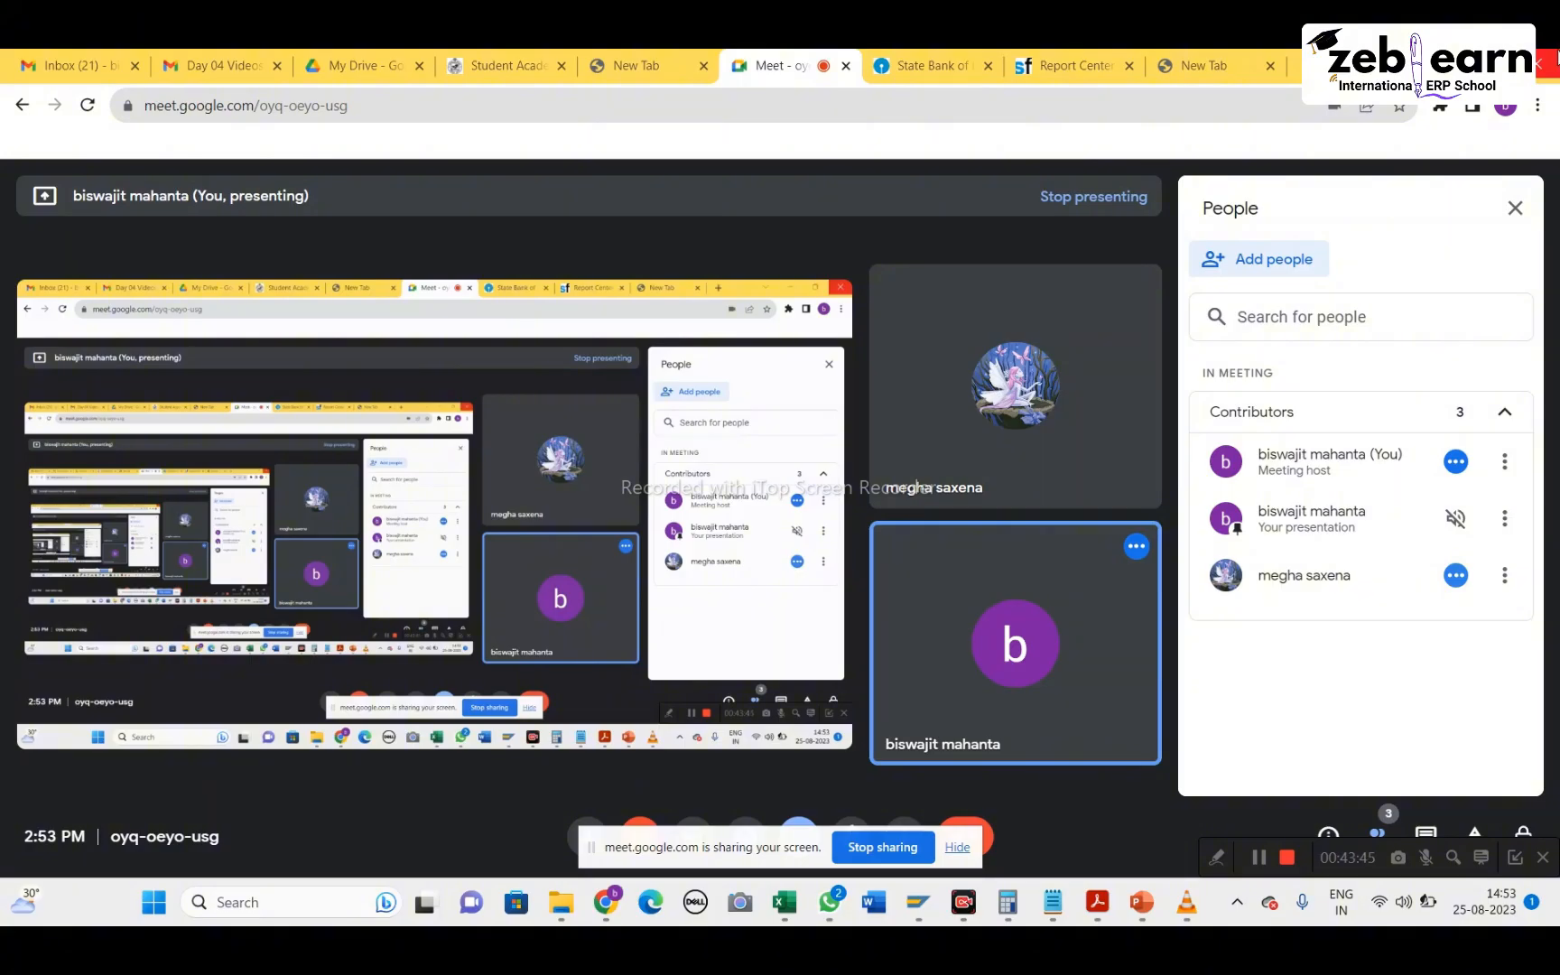
# Write "agaun join" in the Windows search as an on-screen note to the meeting participant
pyautogui.click(269, 905)
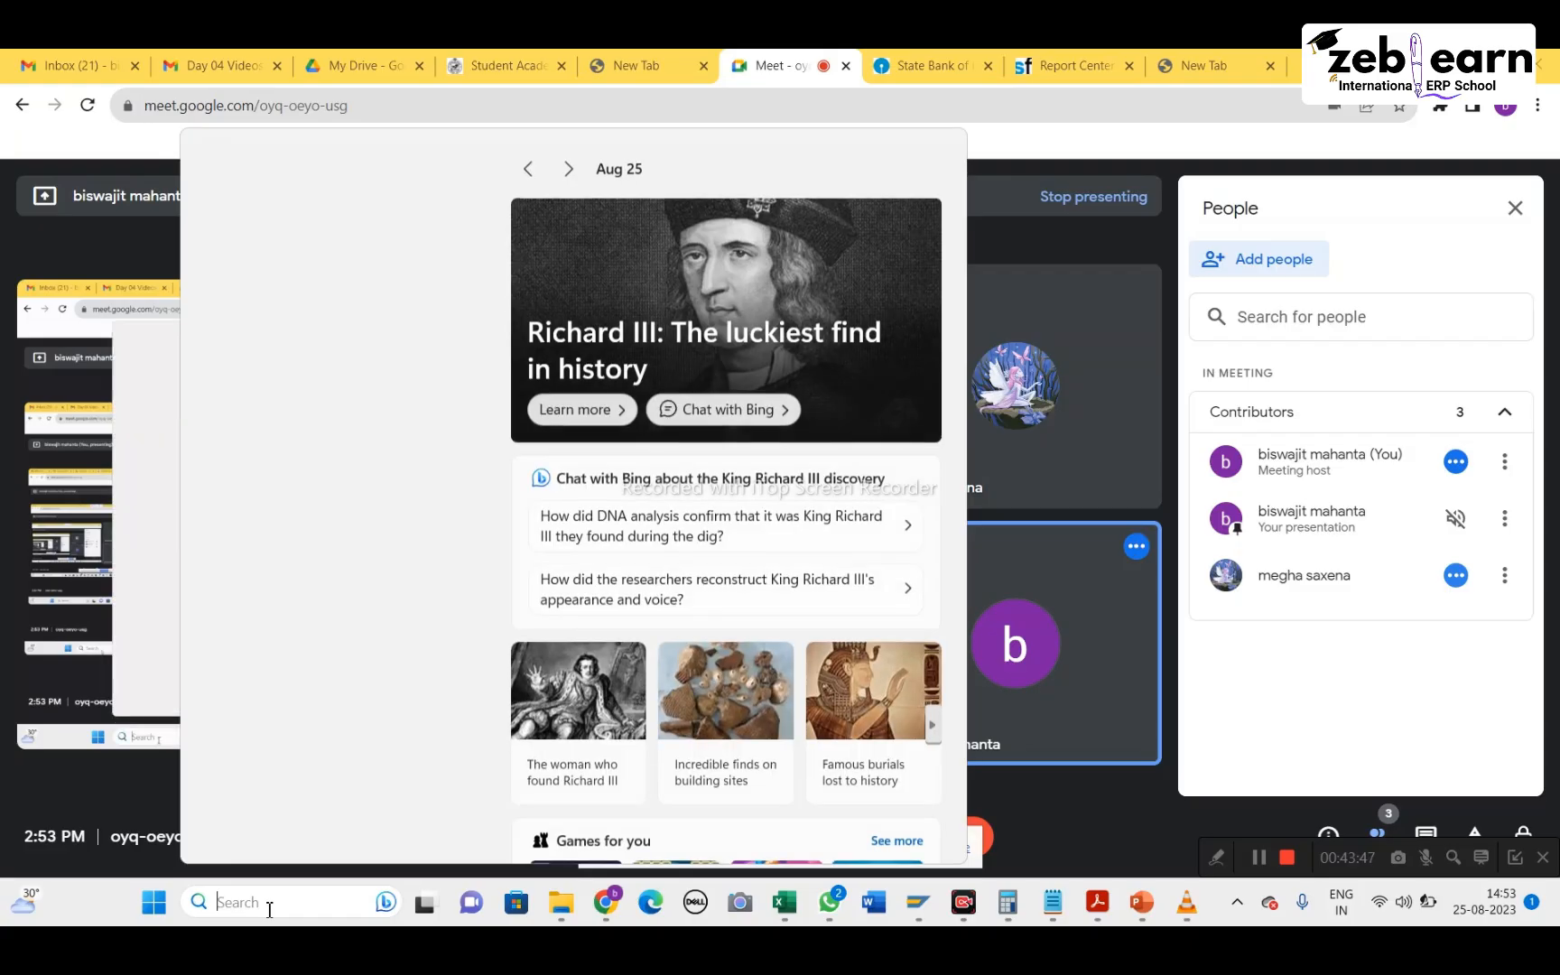
pyautogui.write('agaun j')
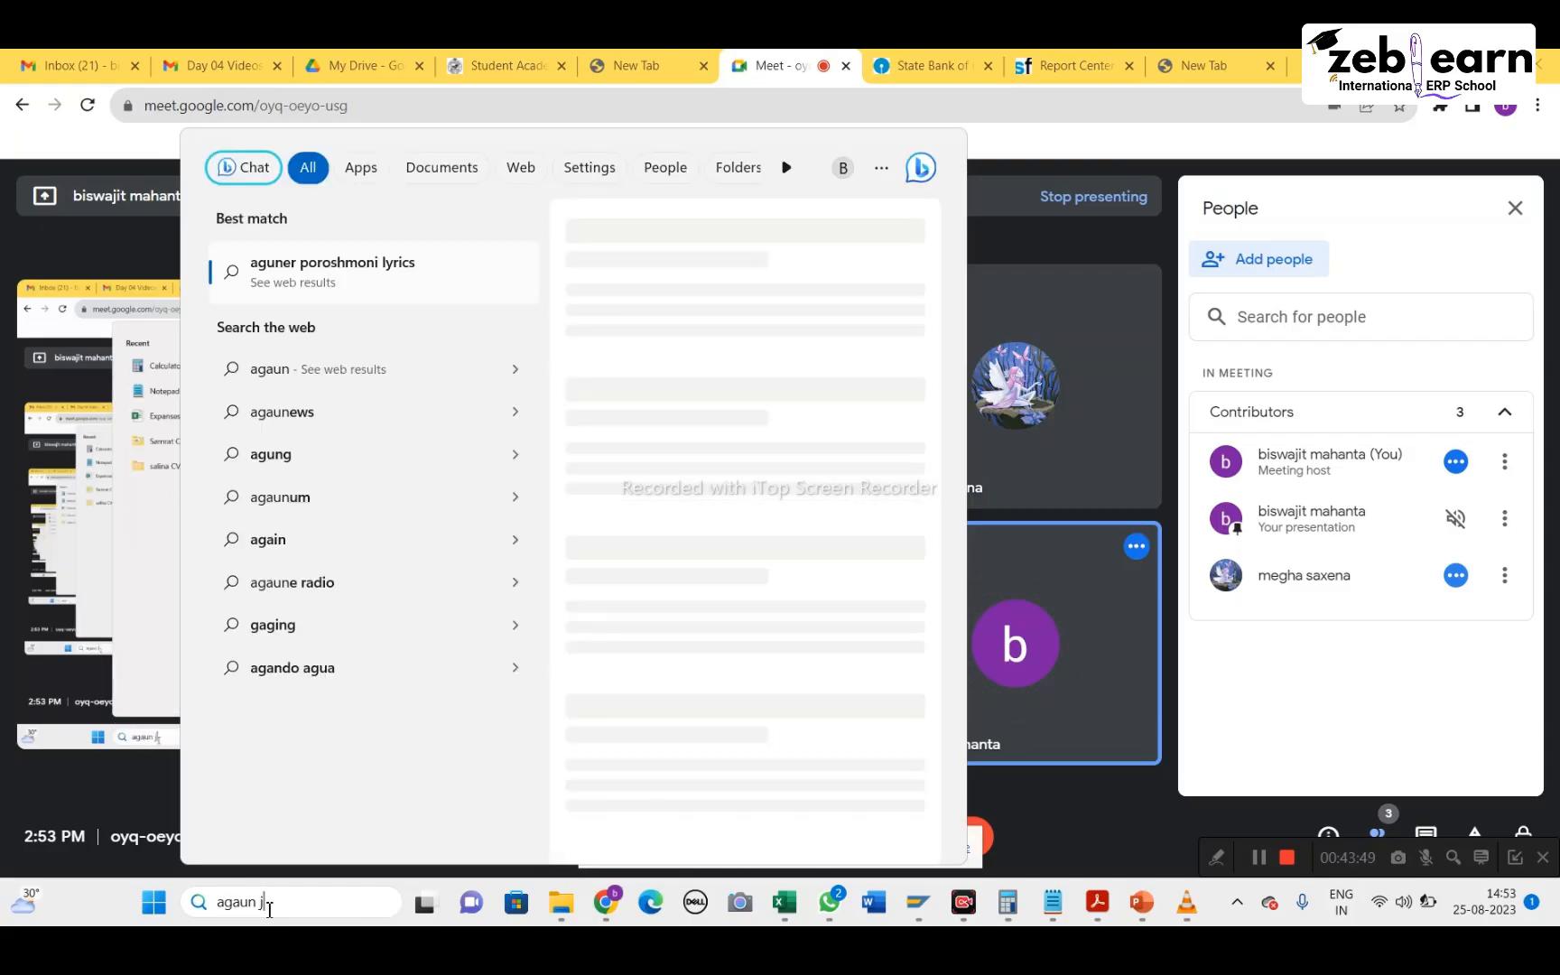
pyautogui.write('ein')
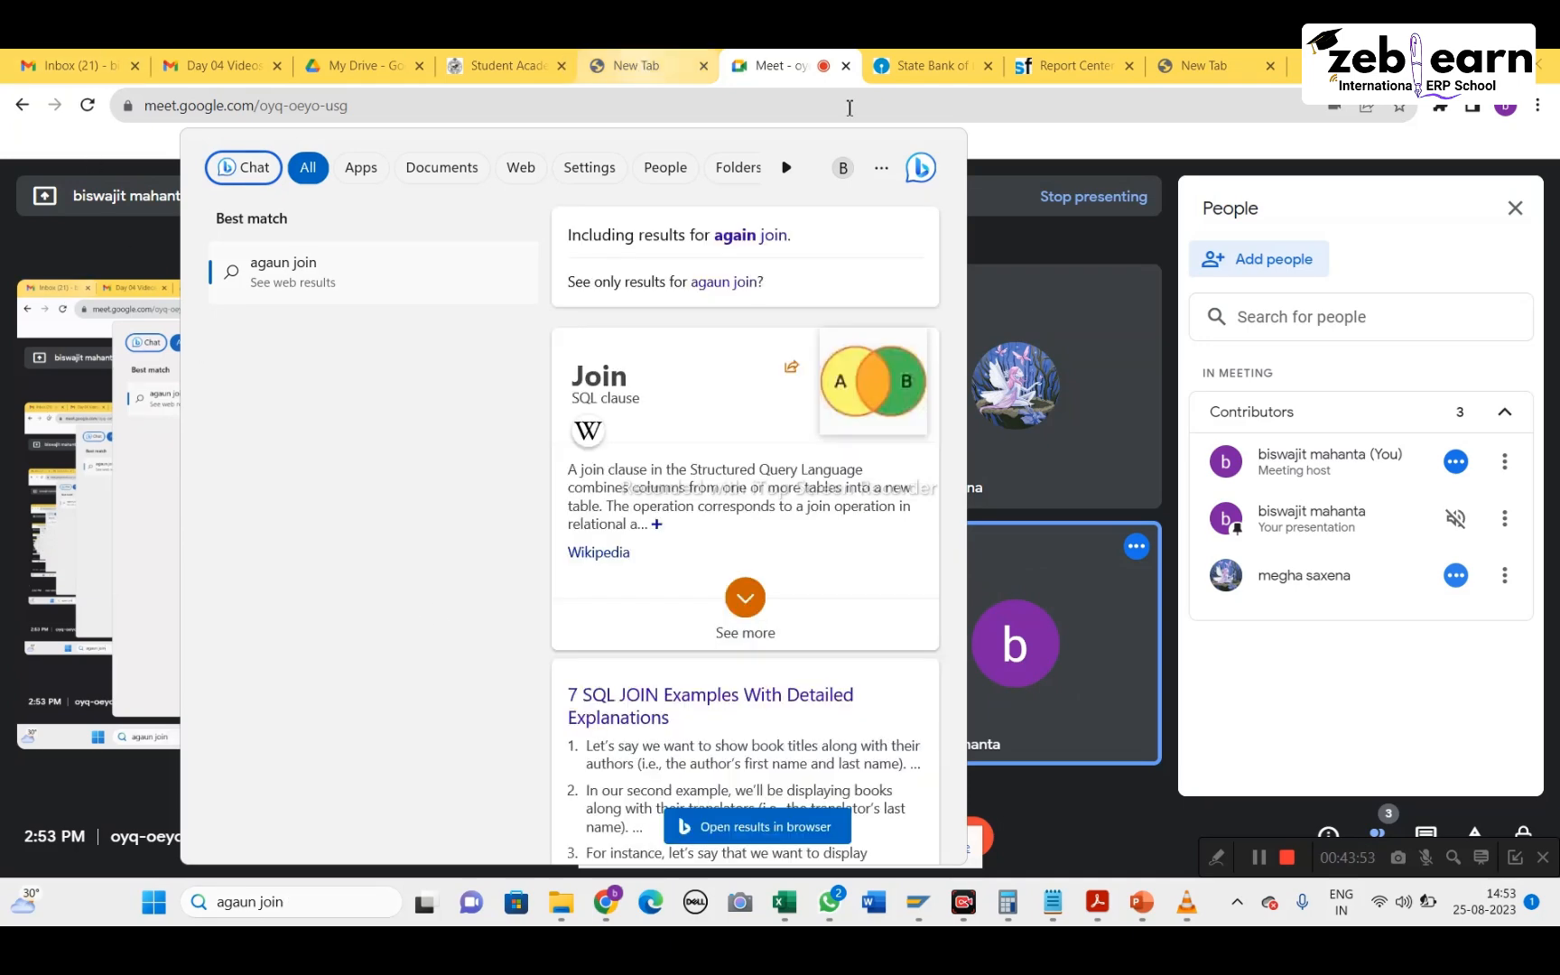
# Leave the current call by closing the Google Meet page and dismiss the widgets board
pyautogui.click(847, 66)
pyautogui.click(846, 66)
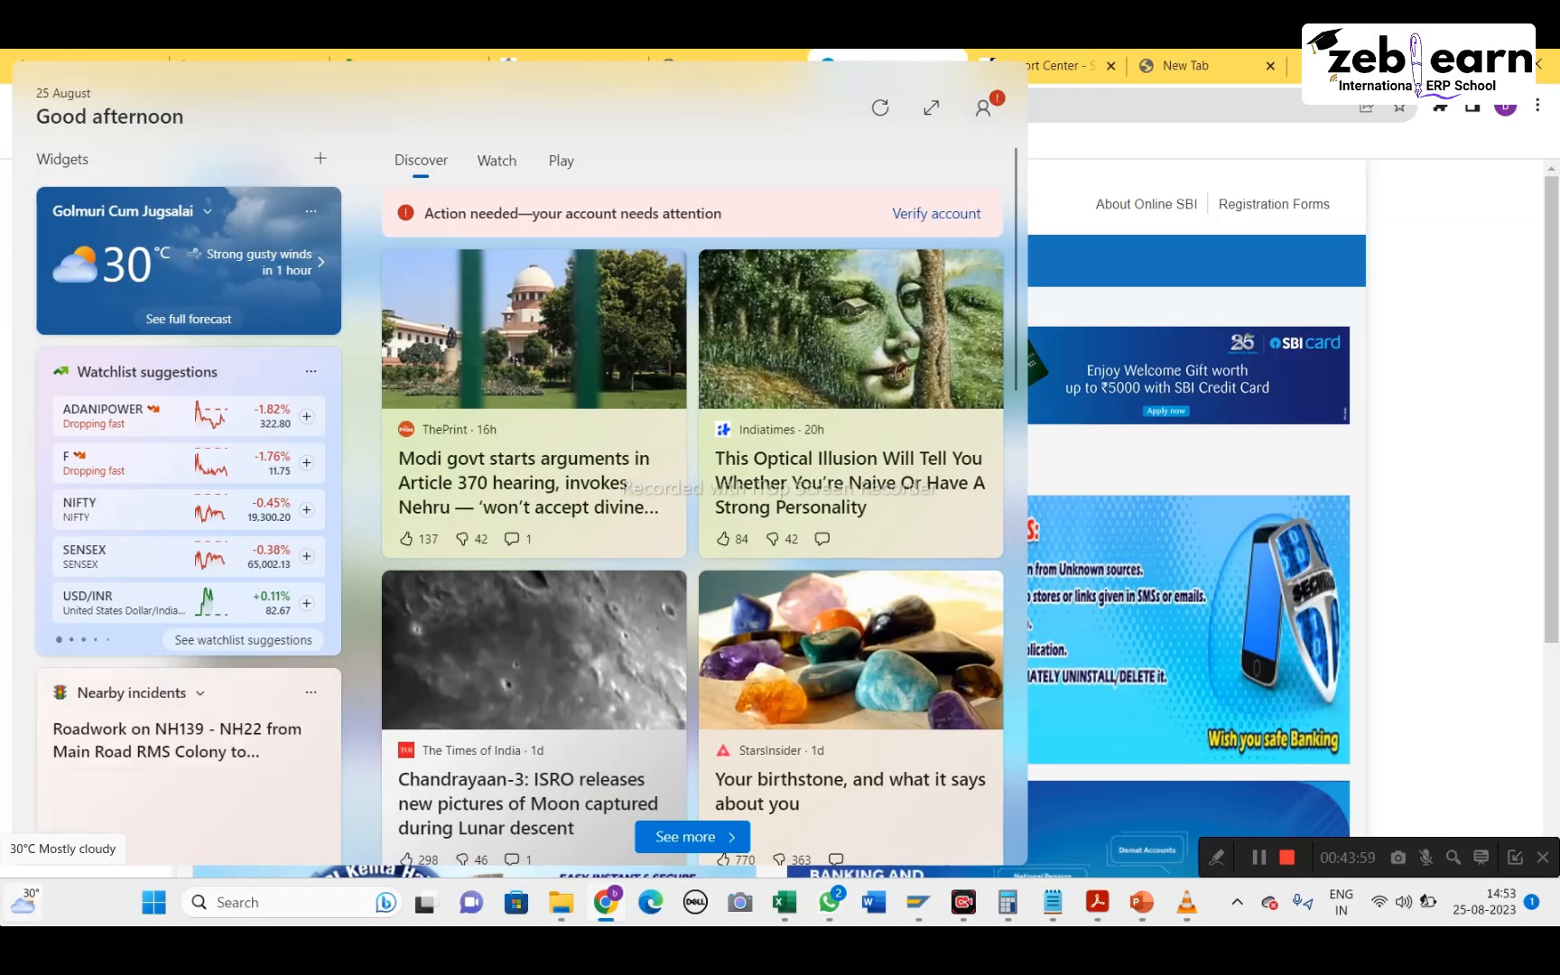
pyautogui.click(1105, 288)
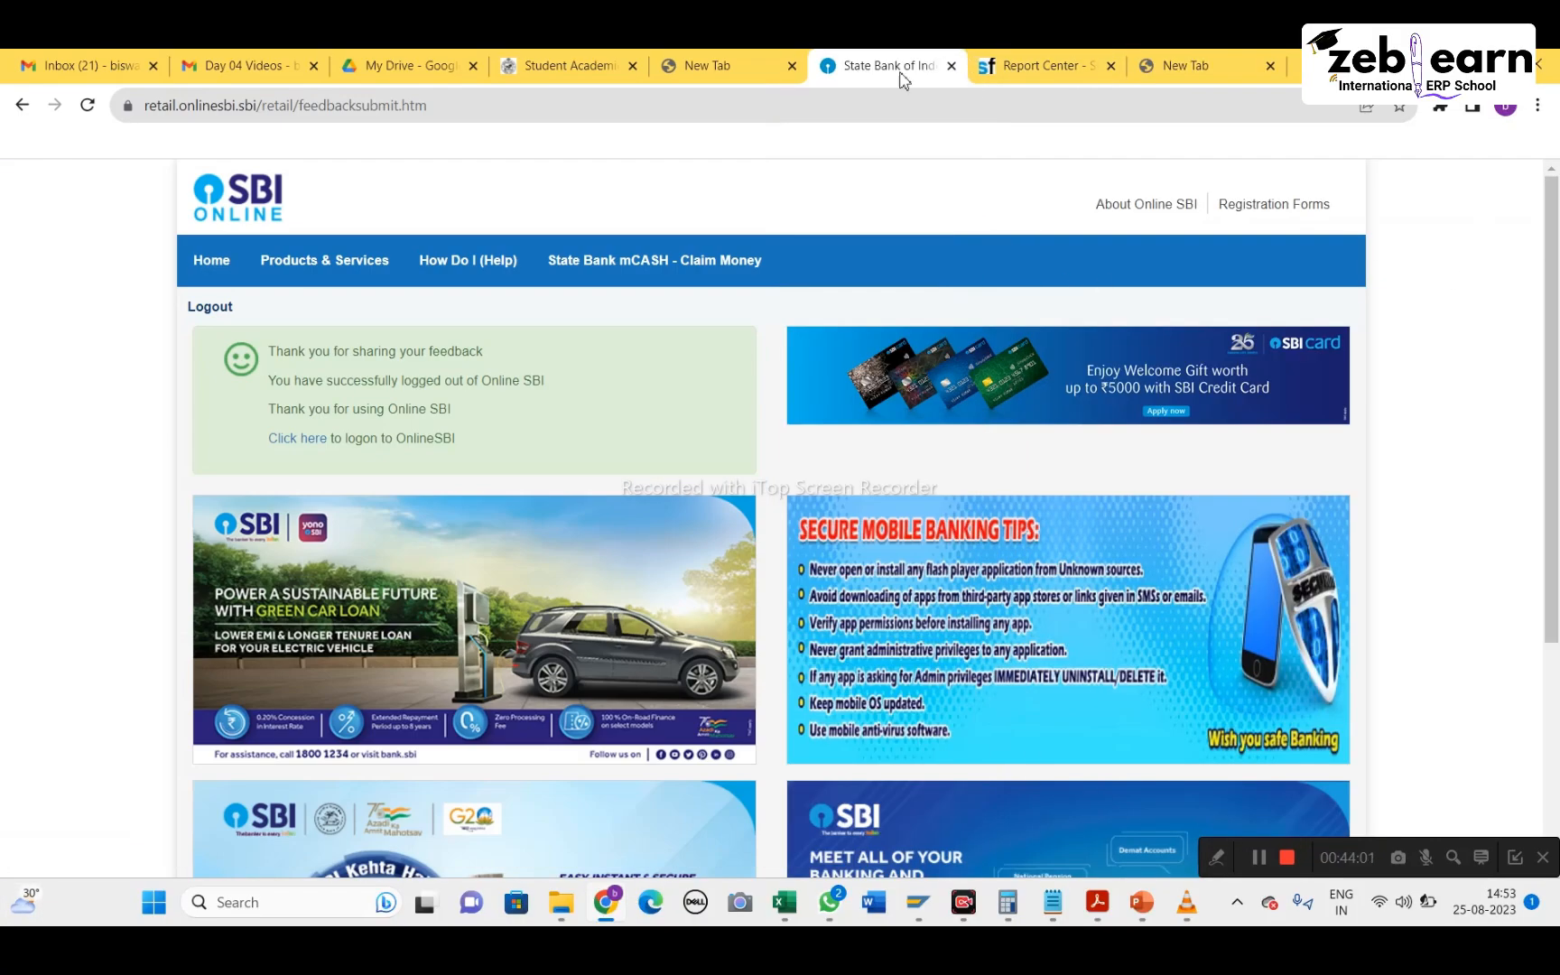
# Copy the Google Meet link from the student's WhatsApp chat and open it in the empty Chrome page
pyautogui.click(713, 65)
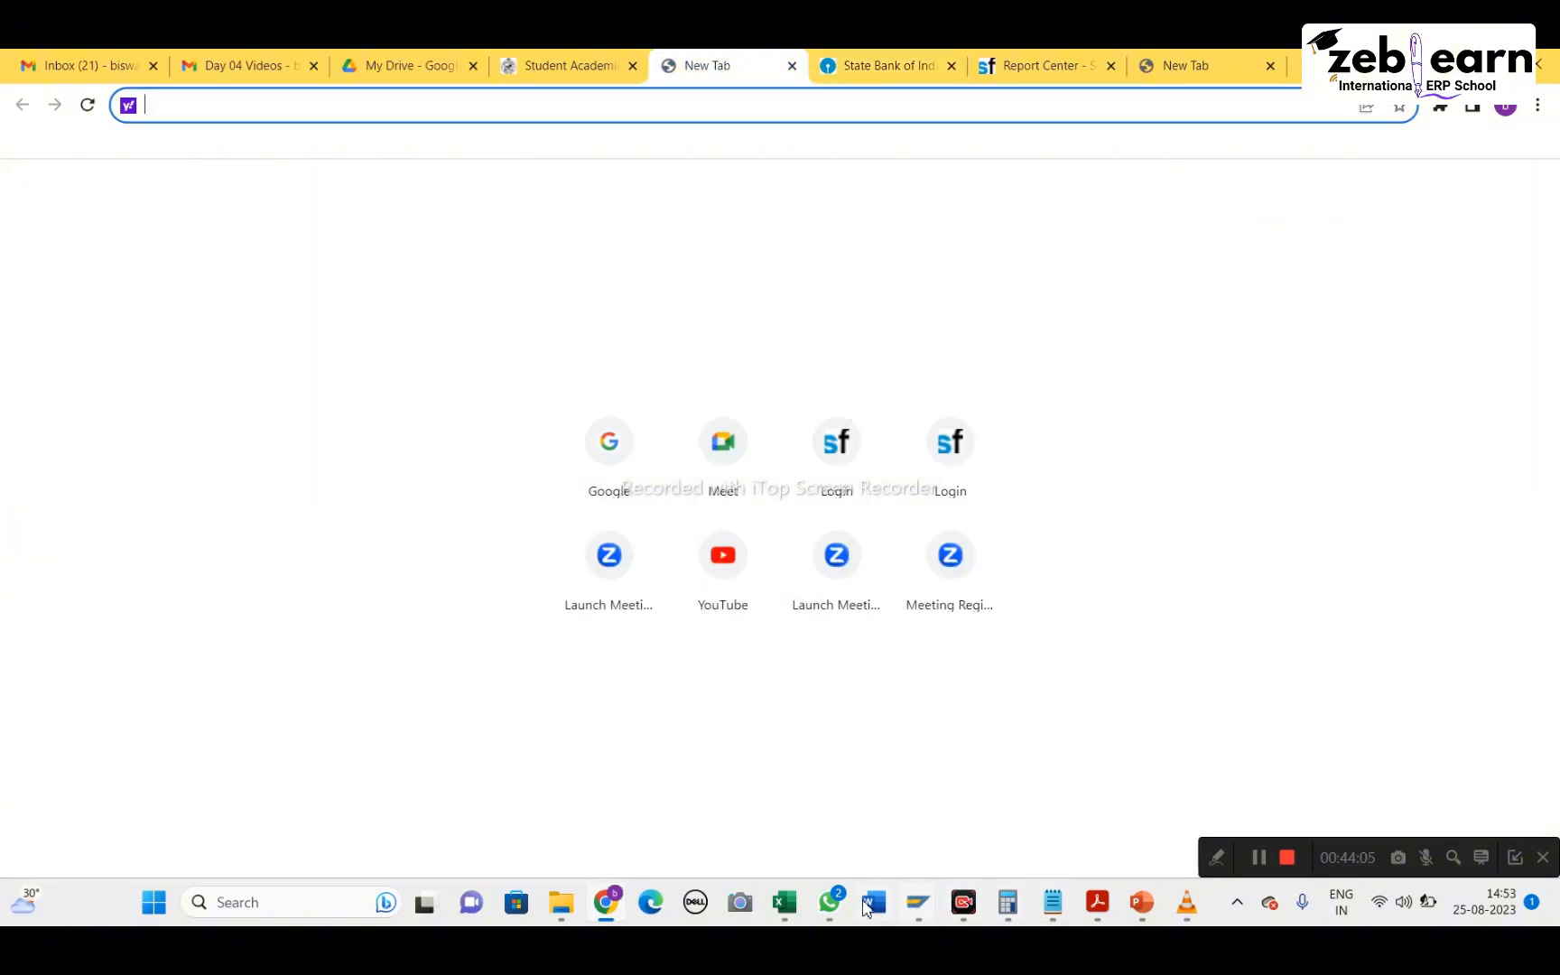
pyautogui.click(833, 903)
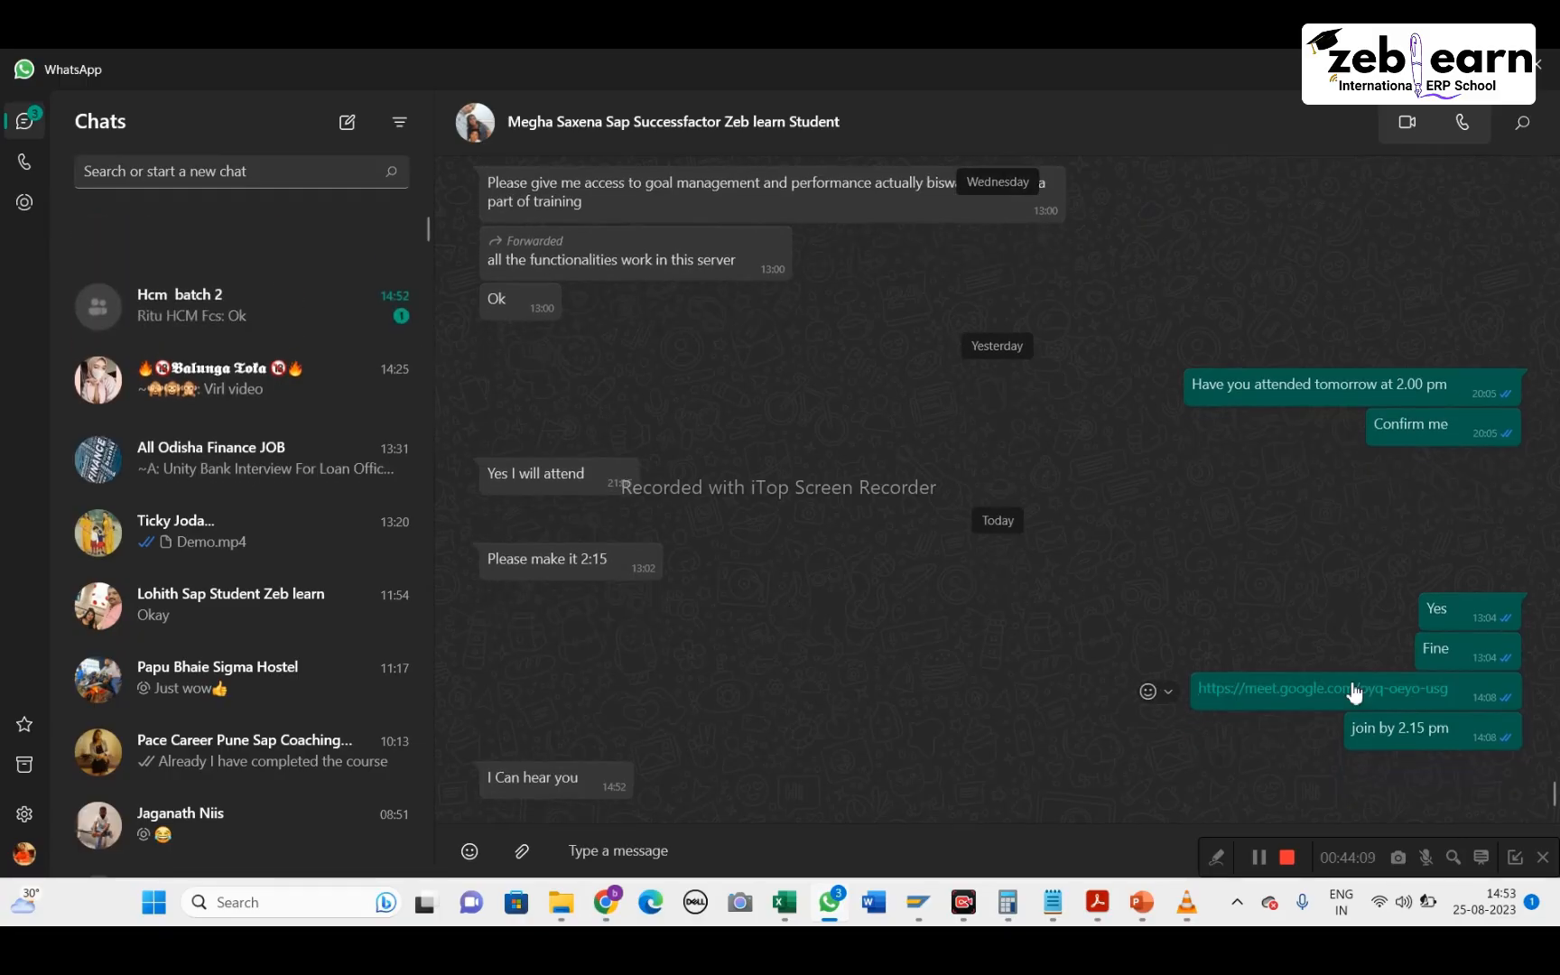
pyautogui.rightClick(1352, 687)
pyautogui.click(1159, 406)
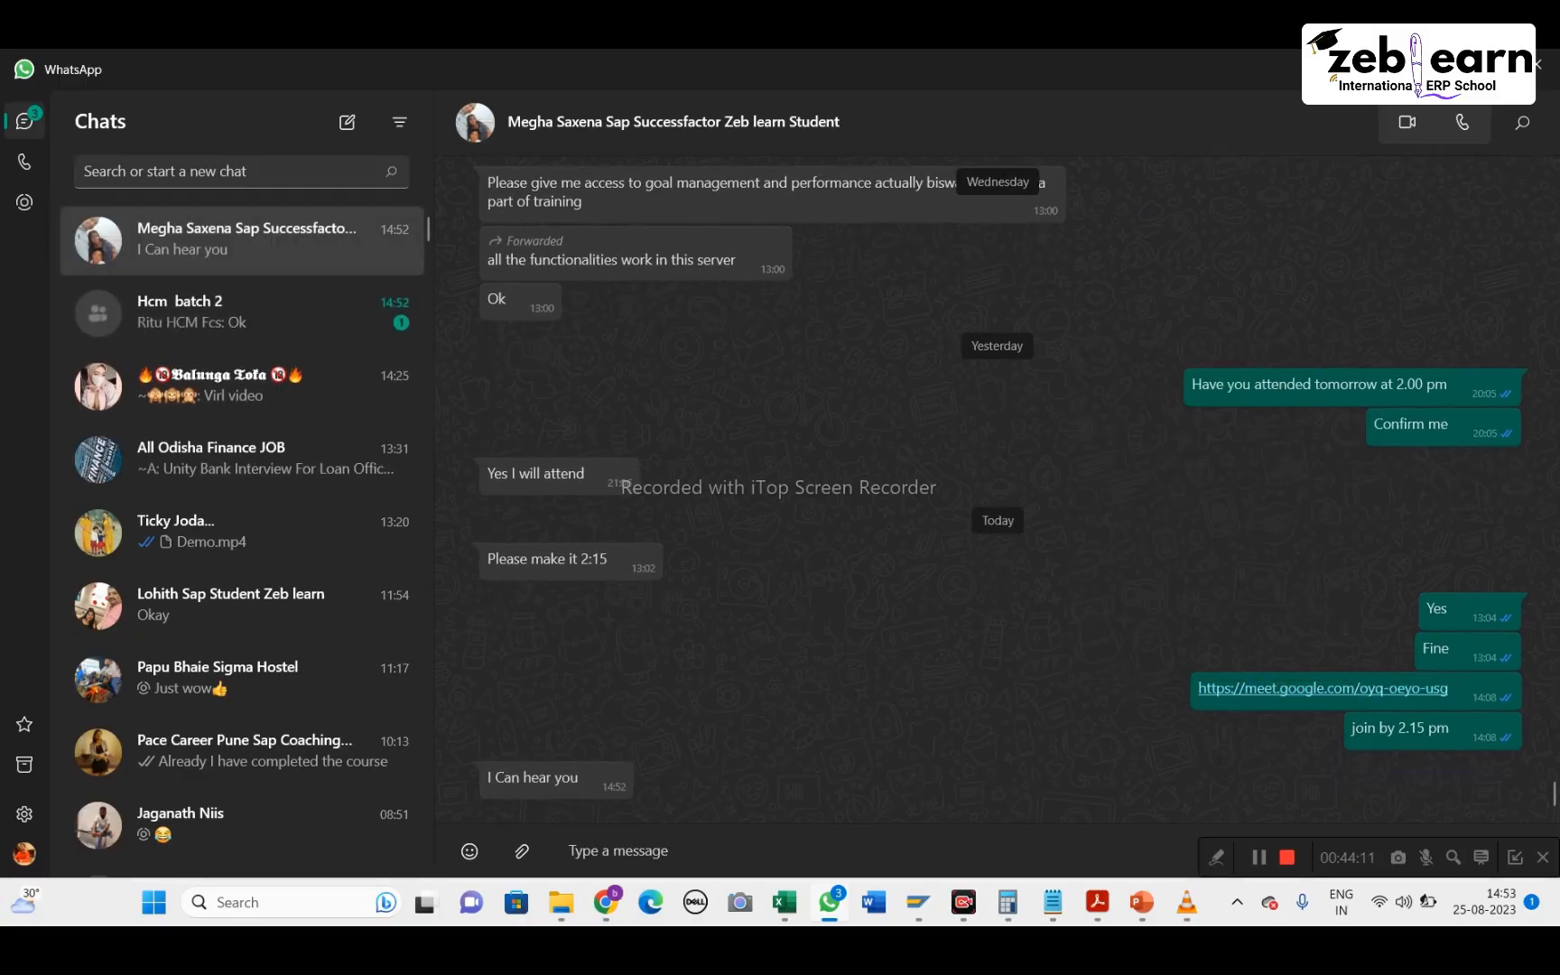
pyautogui.hotkey('alt', 'Tab')
pyautogui.hotkey('ctrl', 'v')
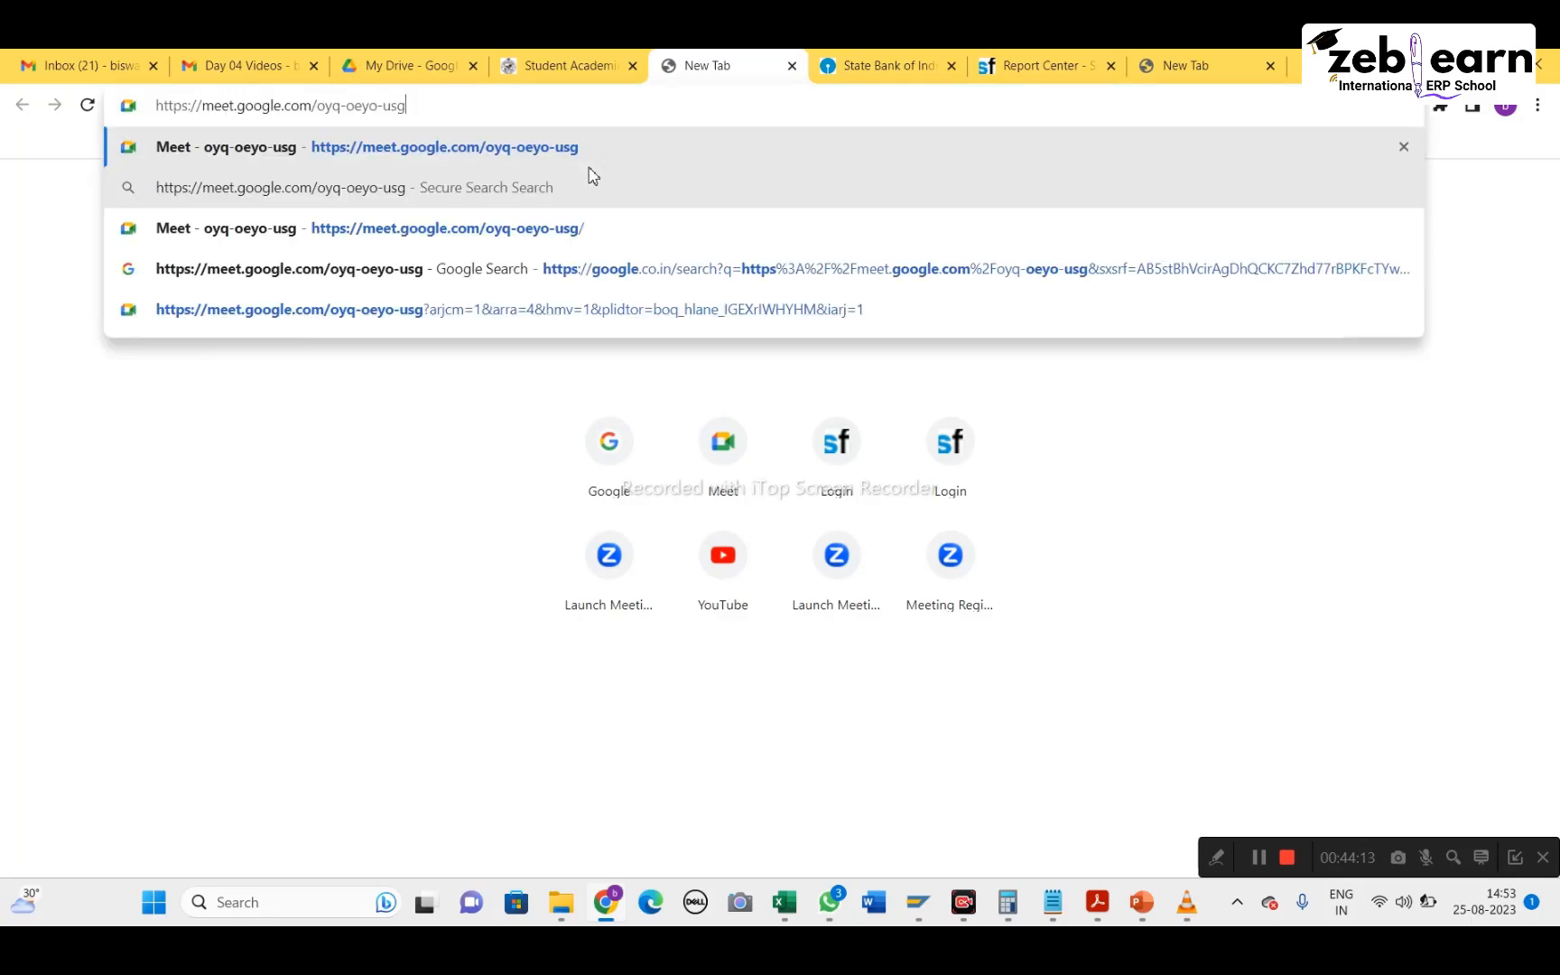
pyautogui.press('Return')
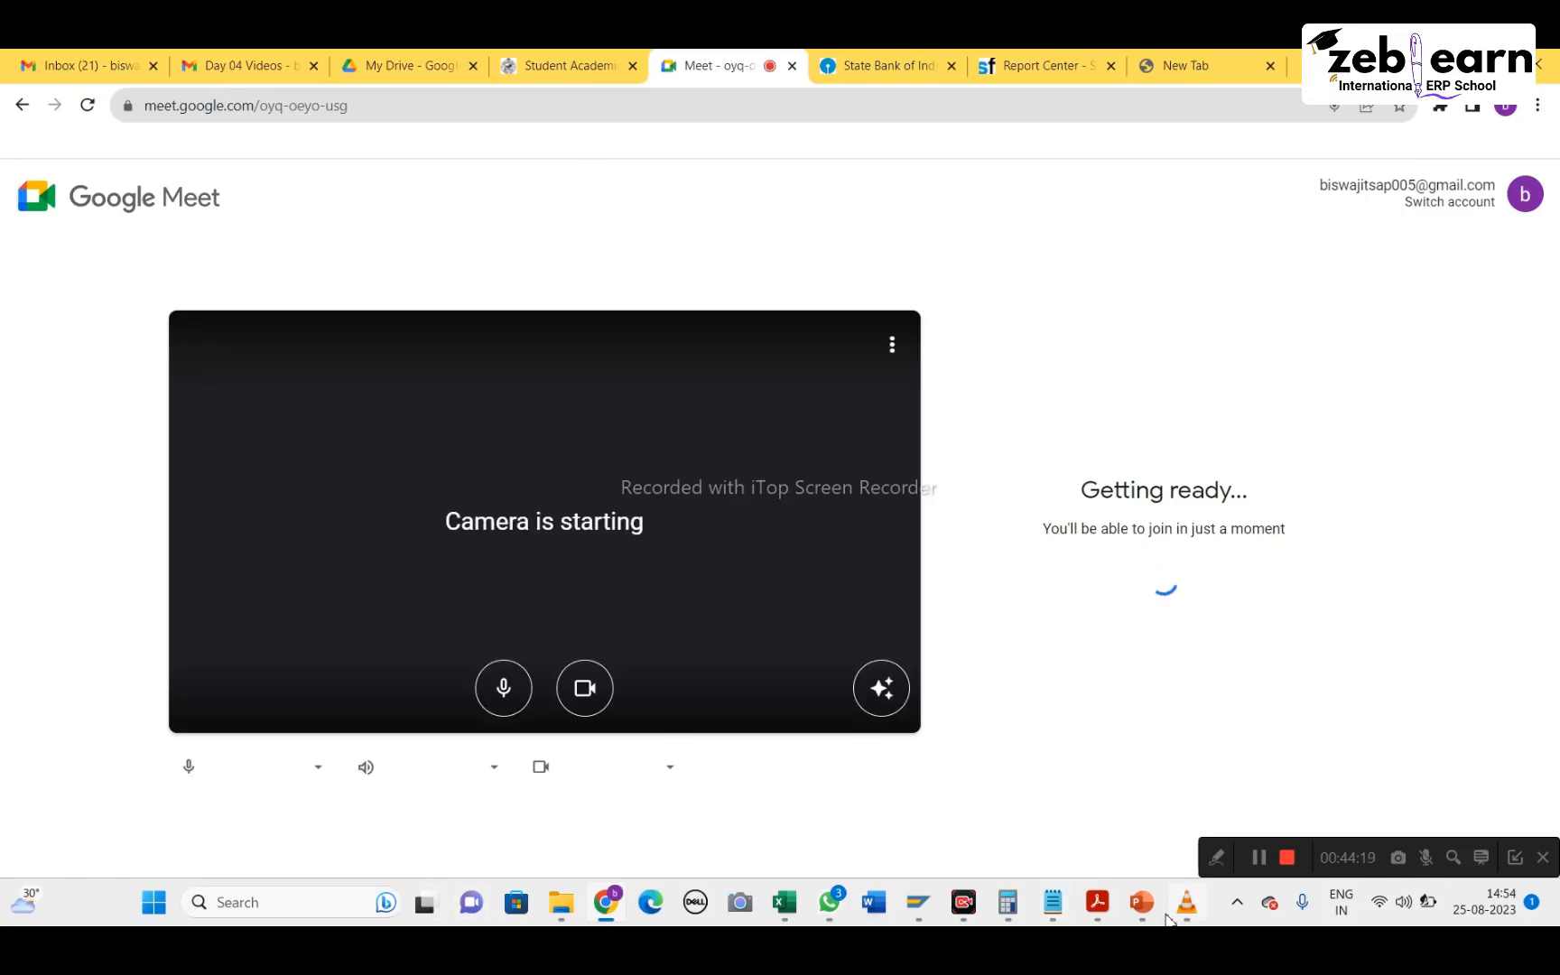
# Join the meeting with the camera turned off and show its list of participants
pyautogui.moveTo(1166, 921)
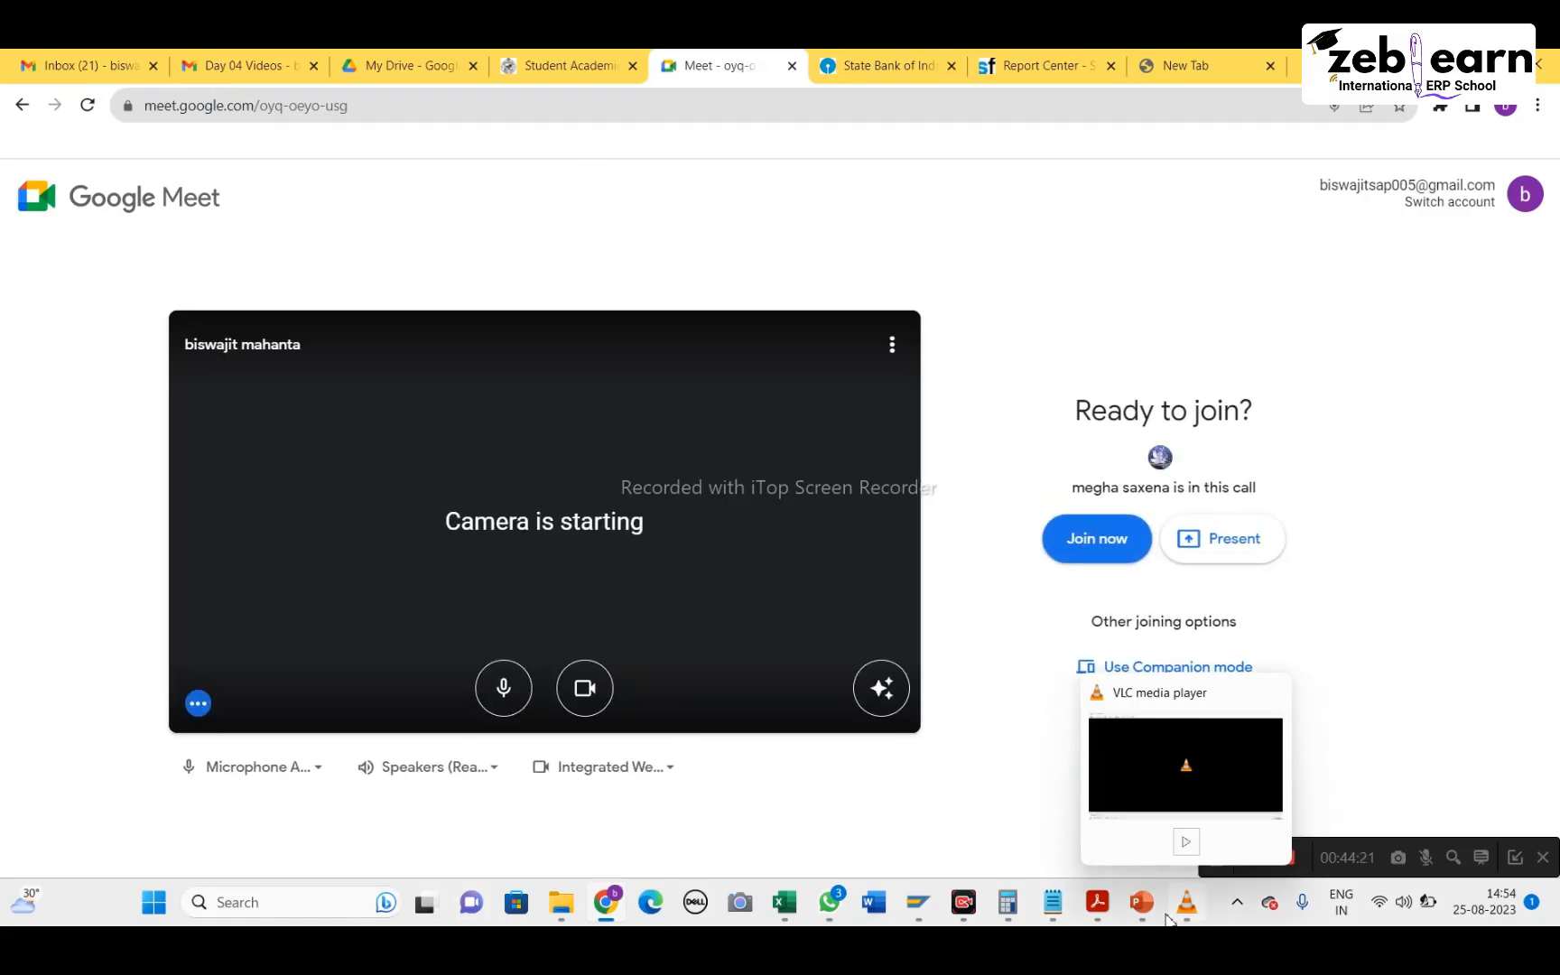
pyautogui.click(1095, 542)
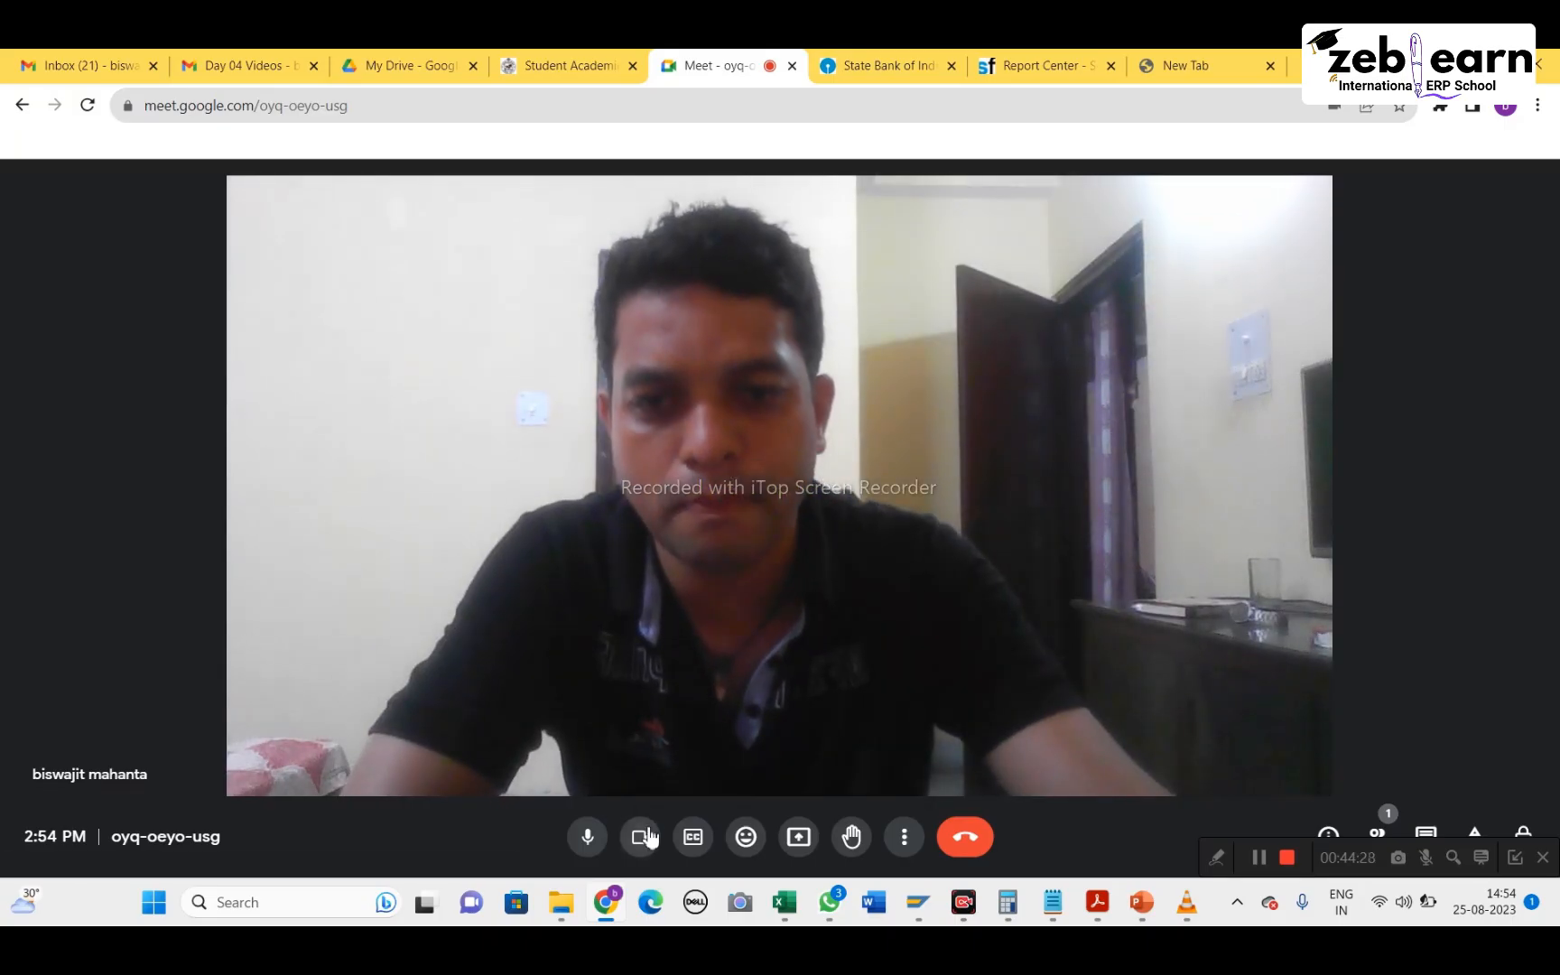
pyautogui.click(640, 836)
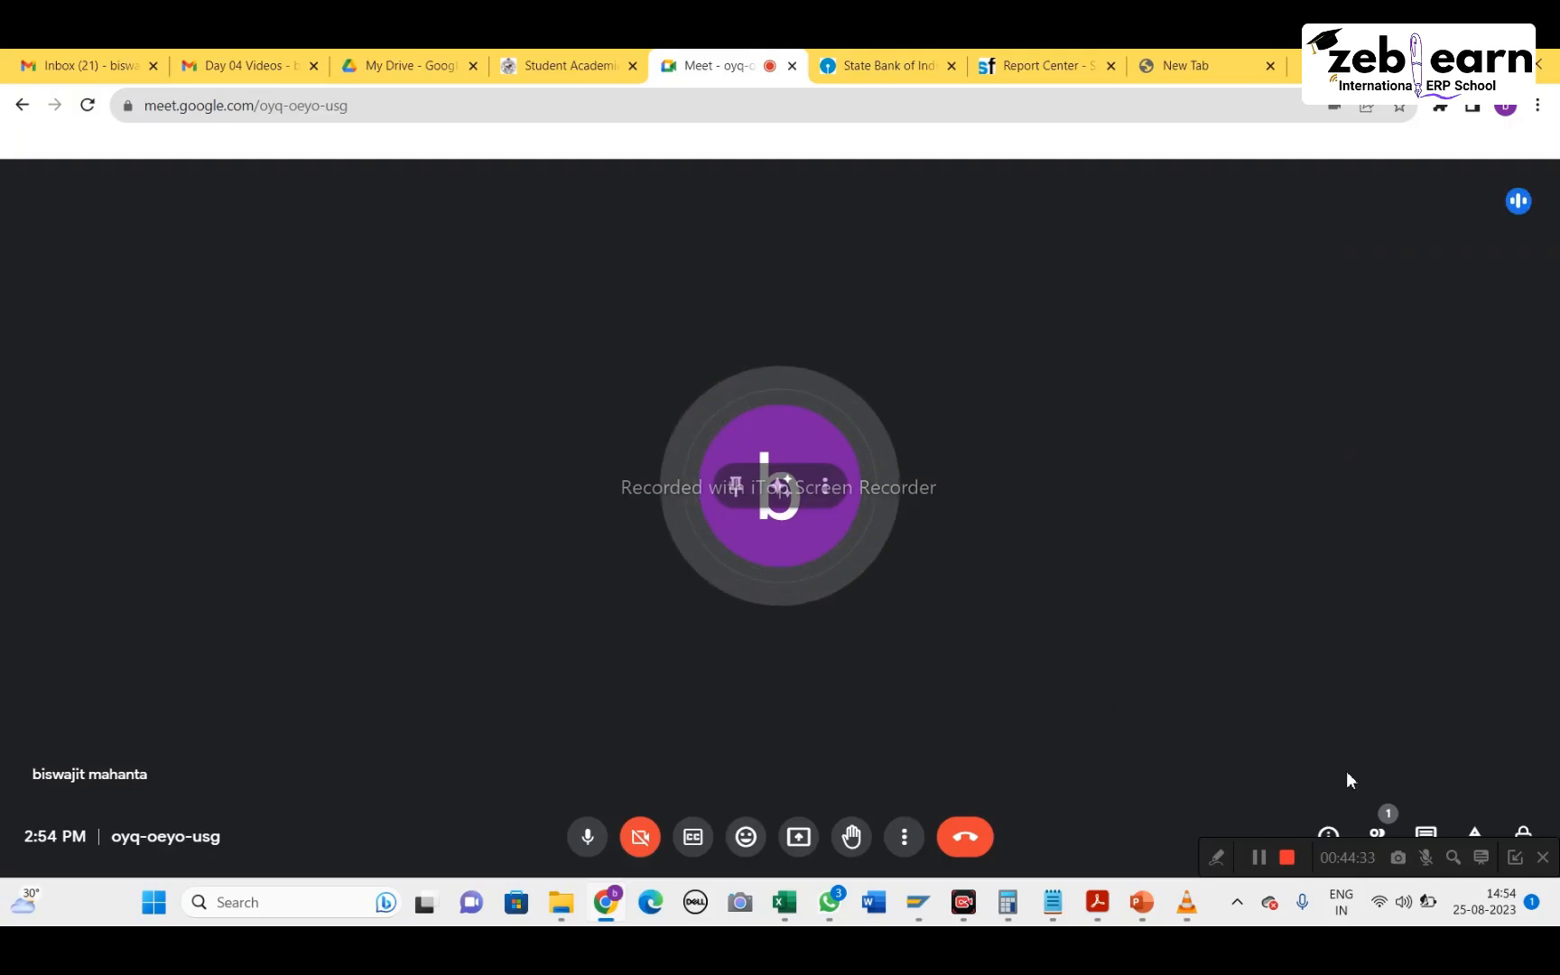
pyautogui.click(1377, 836)
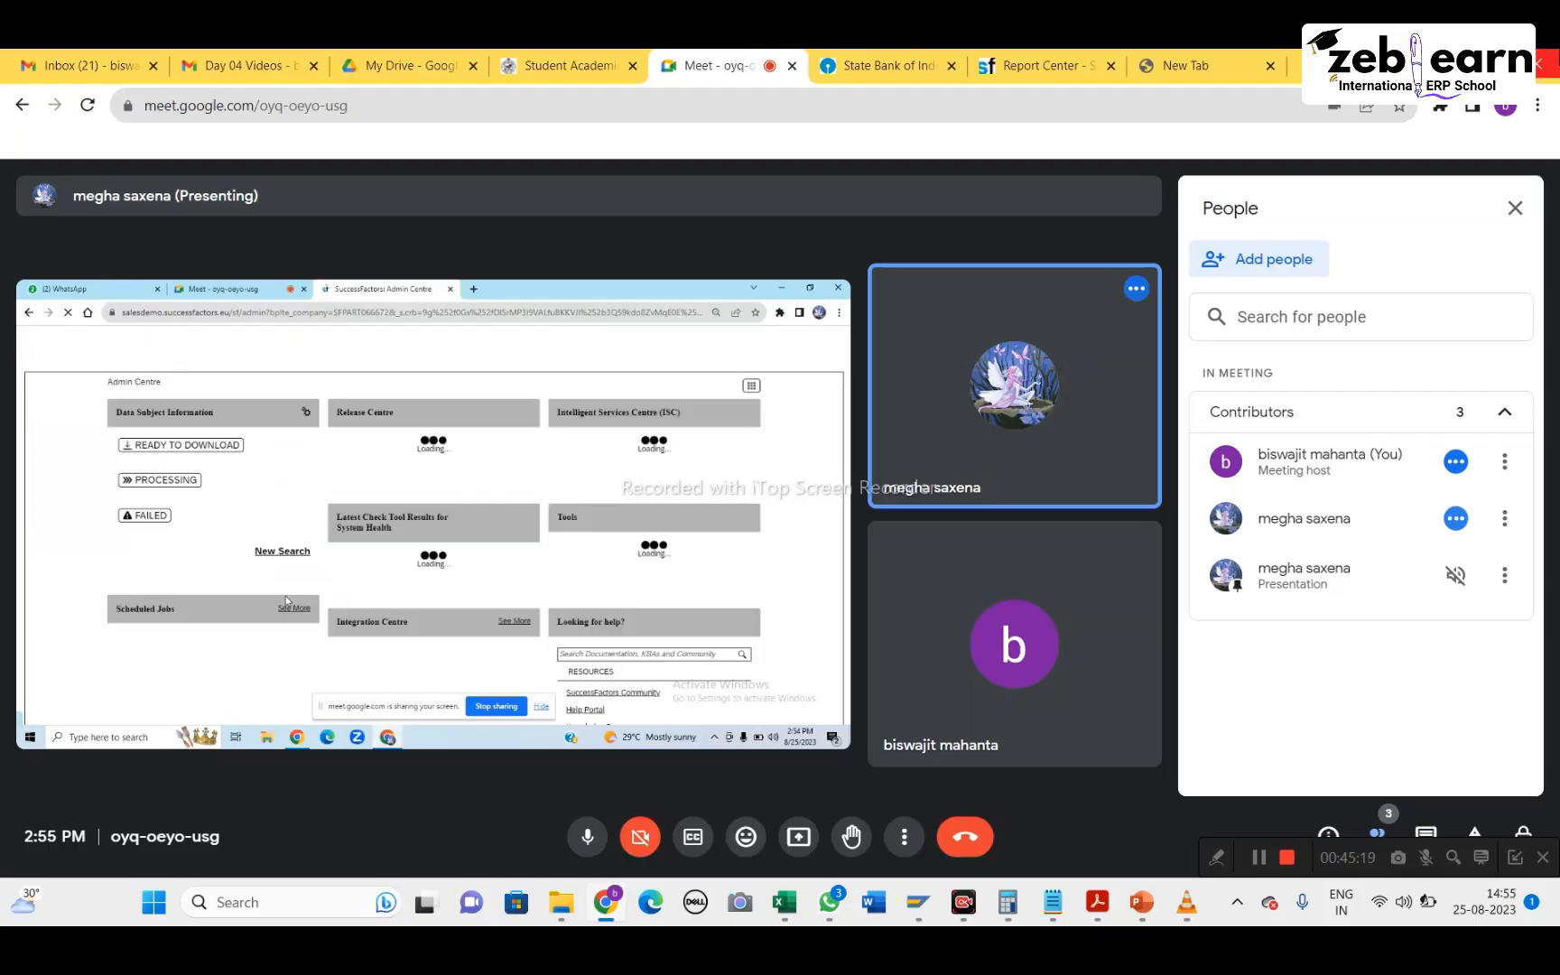
# Check the handwritten SuccessFactors PDF notes for the tile report's data domain and return to the meeting
pyautogui.press('F11')
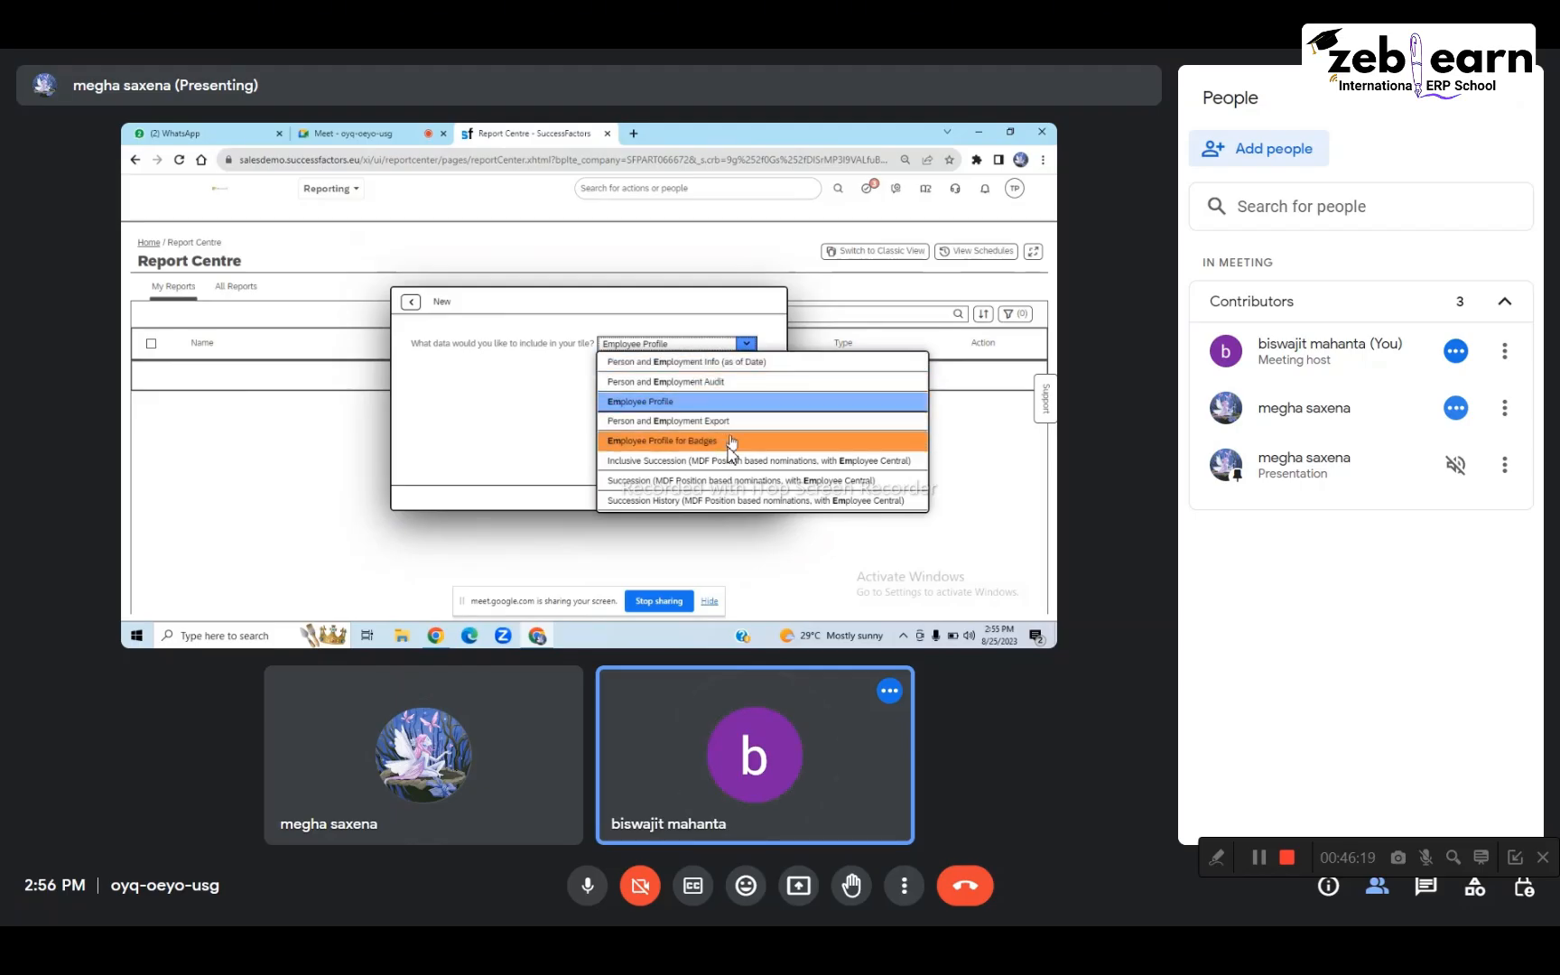
pyautogui.press('F11')
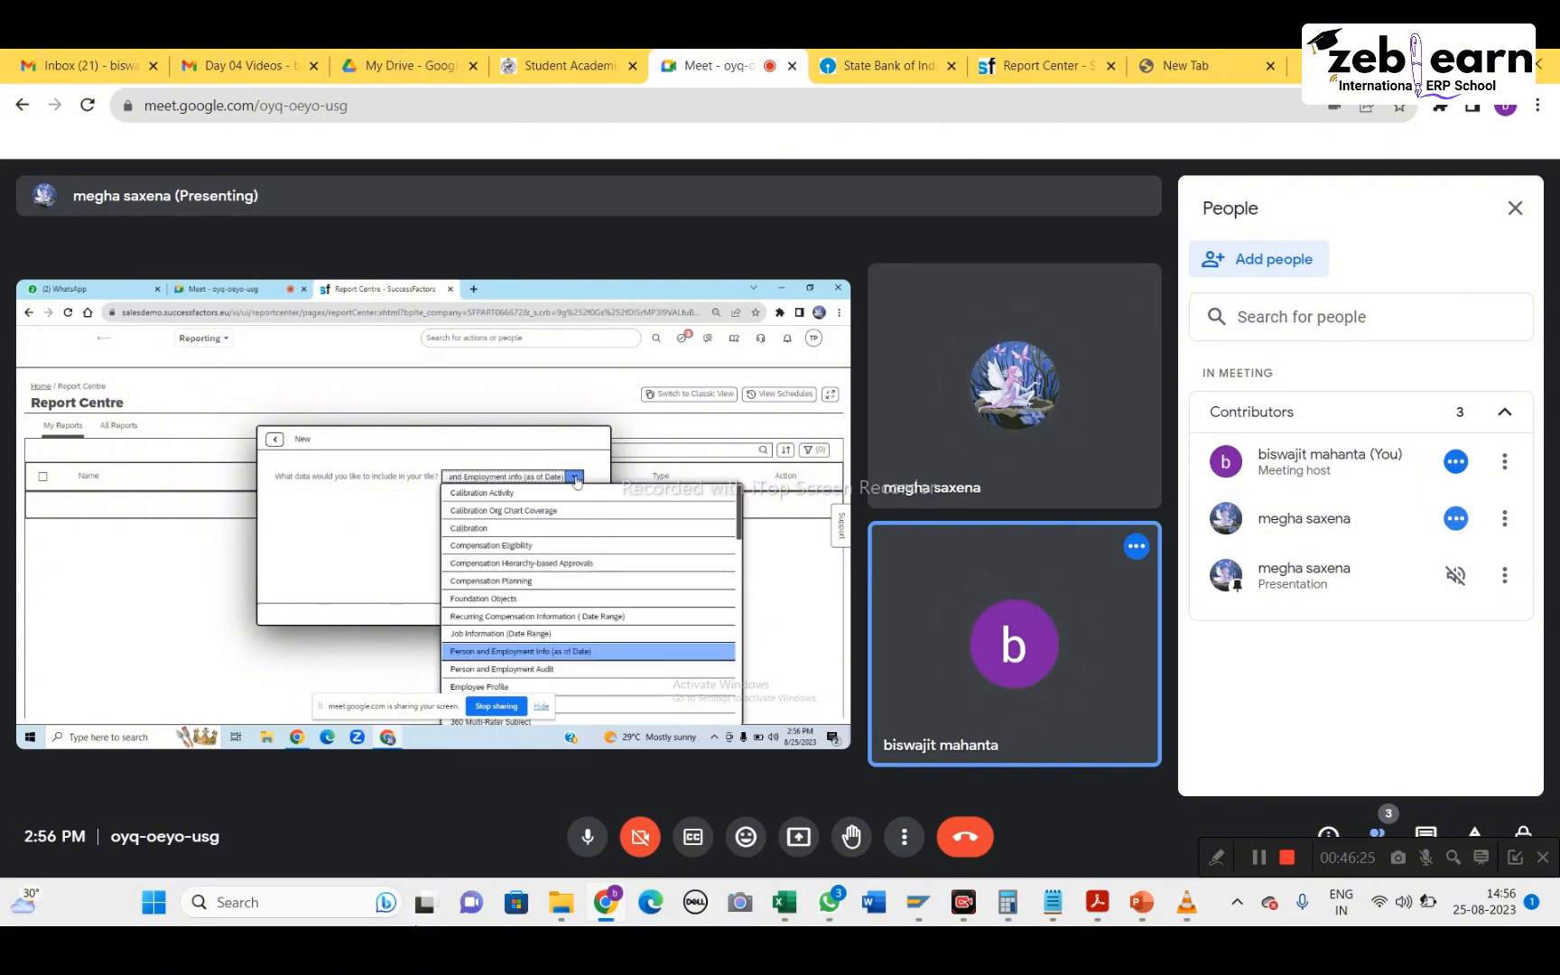
pyautogui.click(1097, 913)
pyautogui.scroll(10, 975, 708)
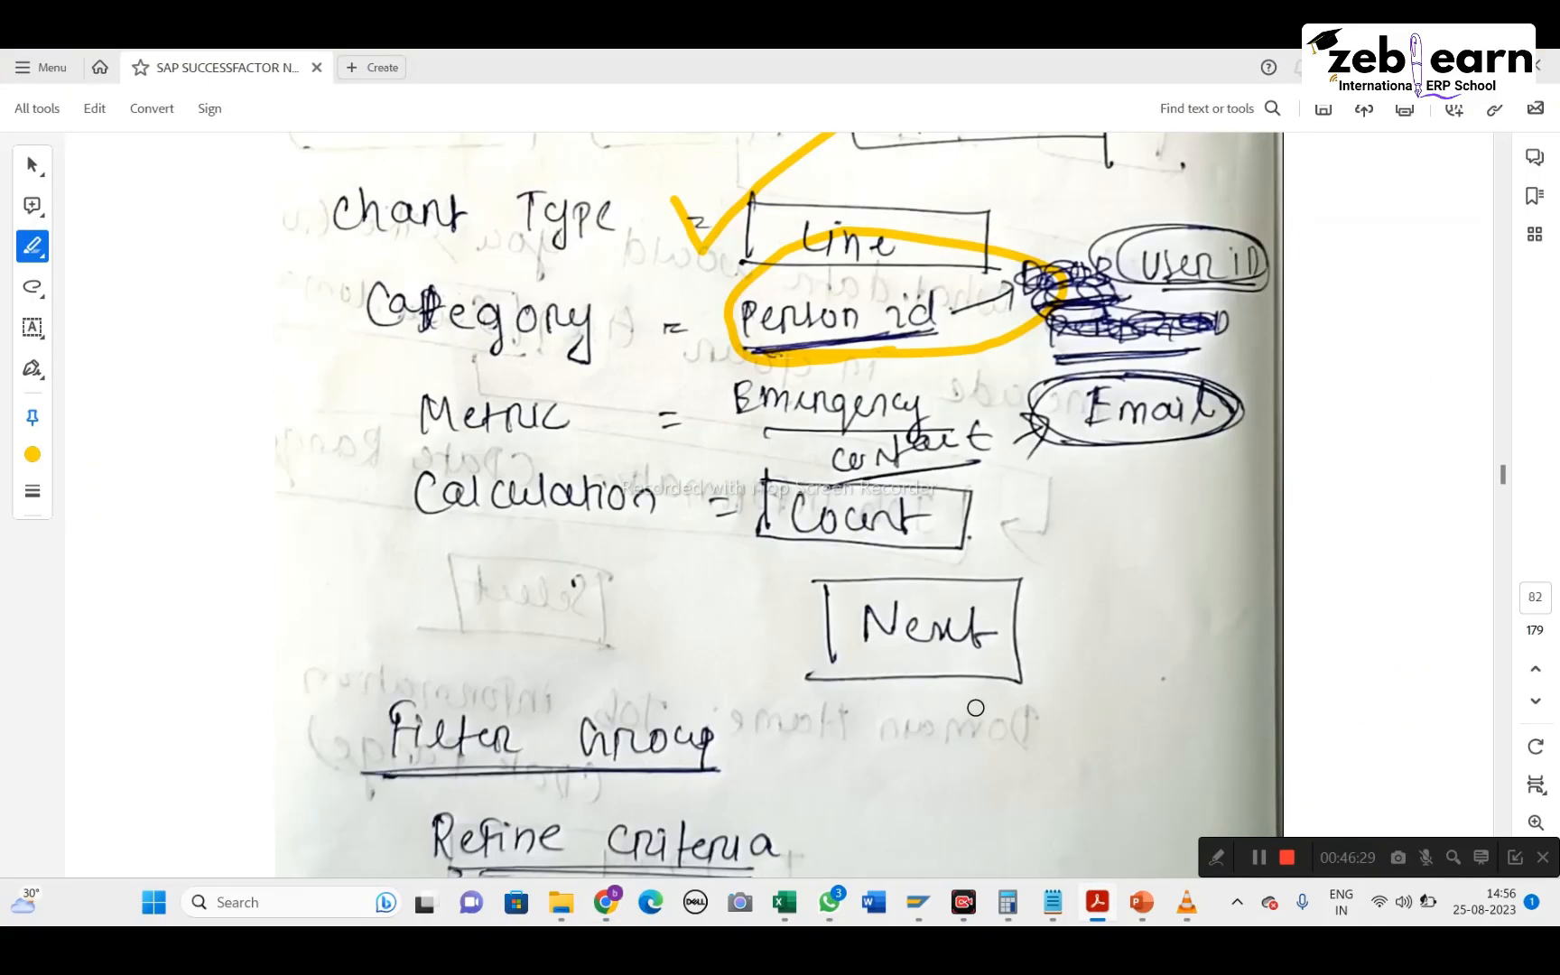
pyautogui.scroll(15, 975, 708)
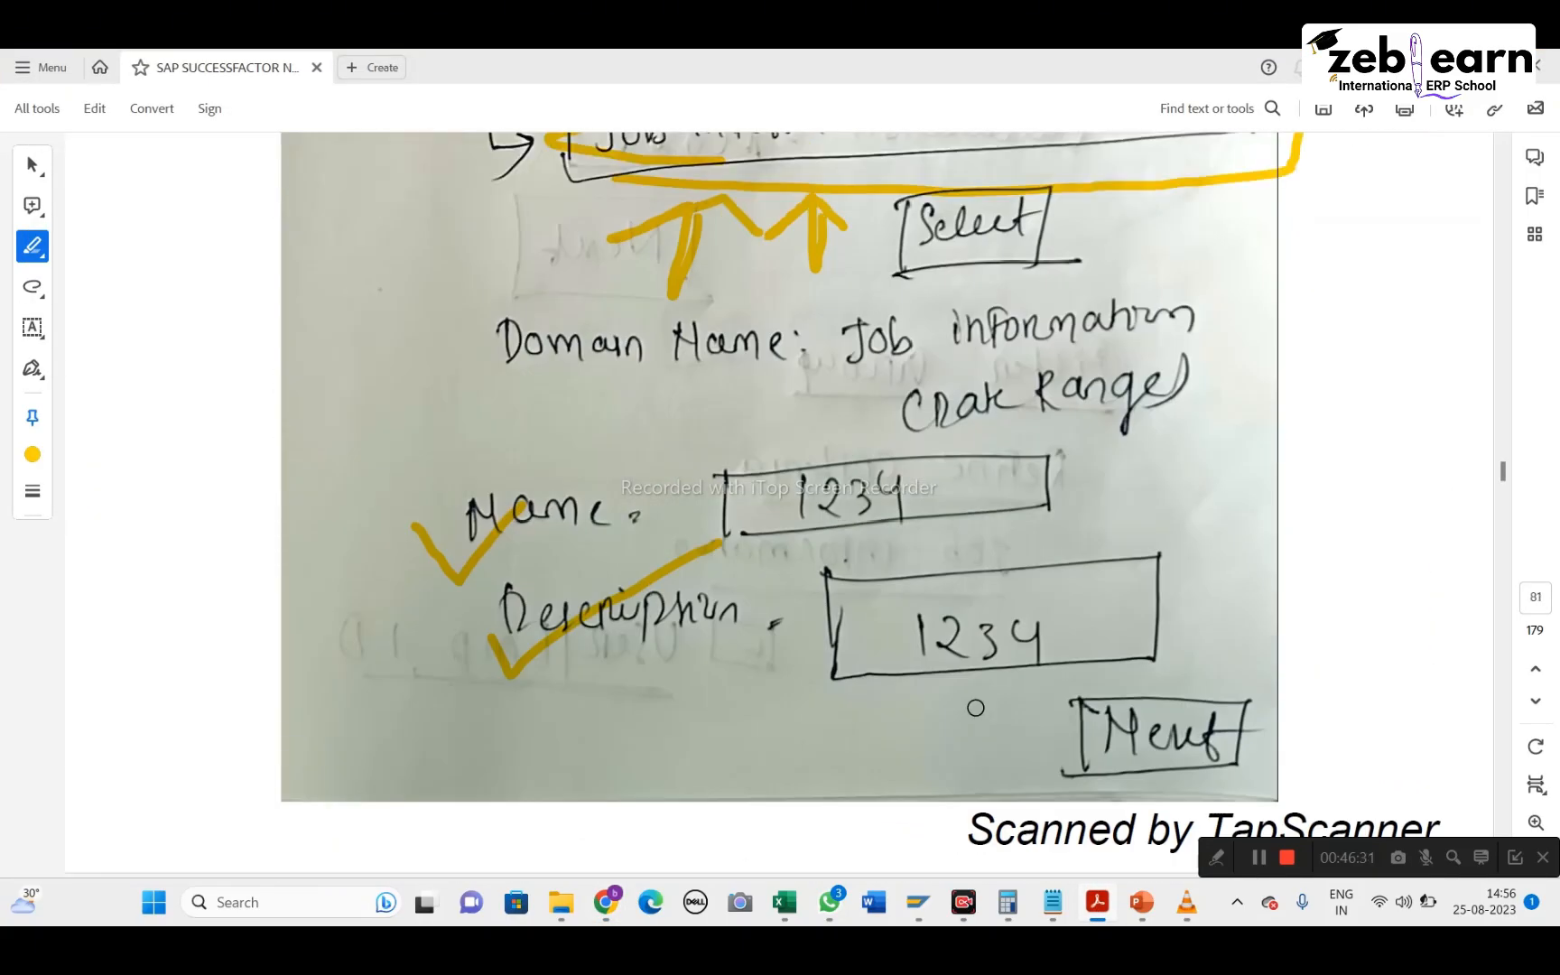
pyautogui.scroll(3, 975, 708)
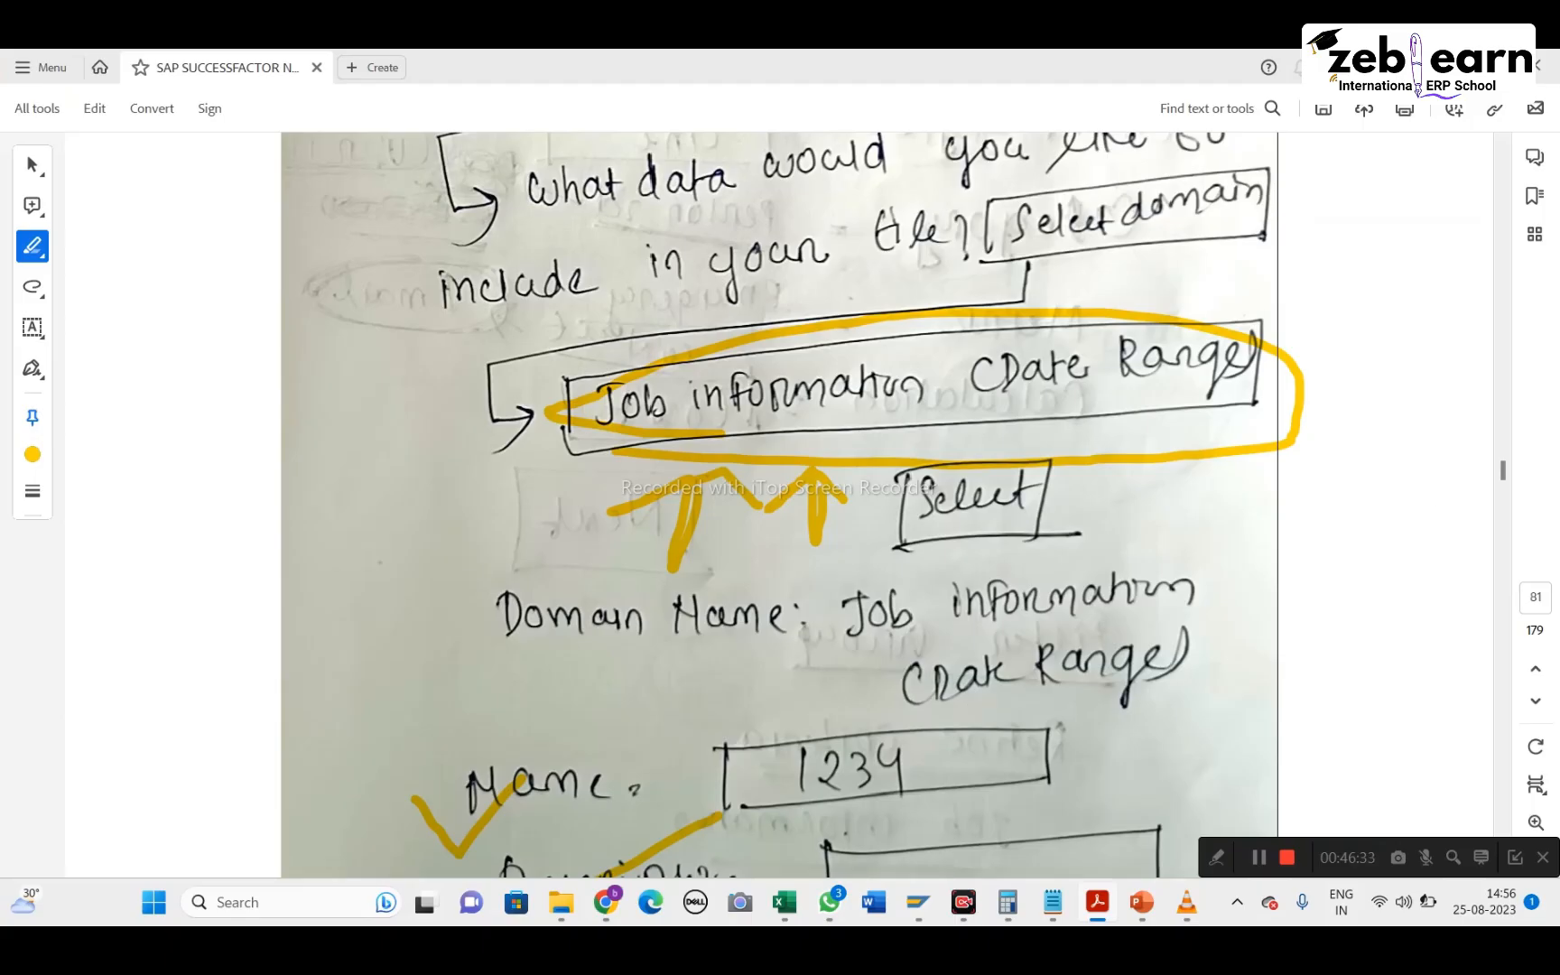
pyautogui.click(1442, 67)
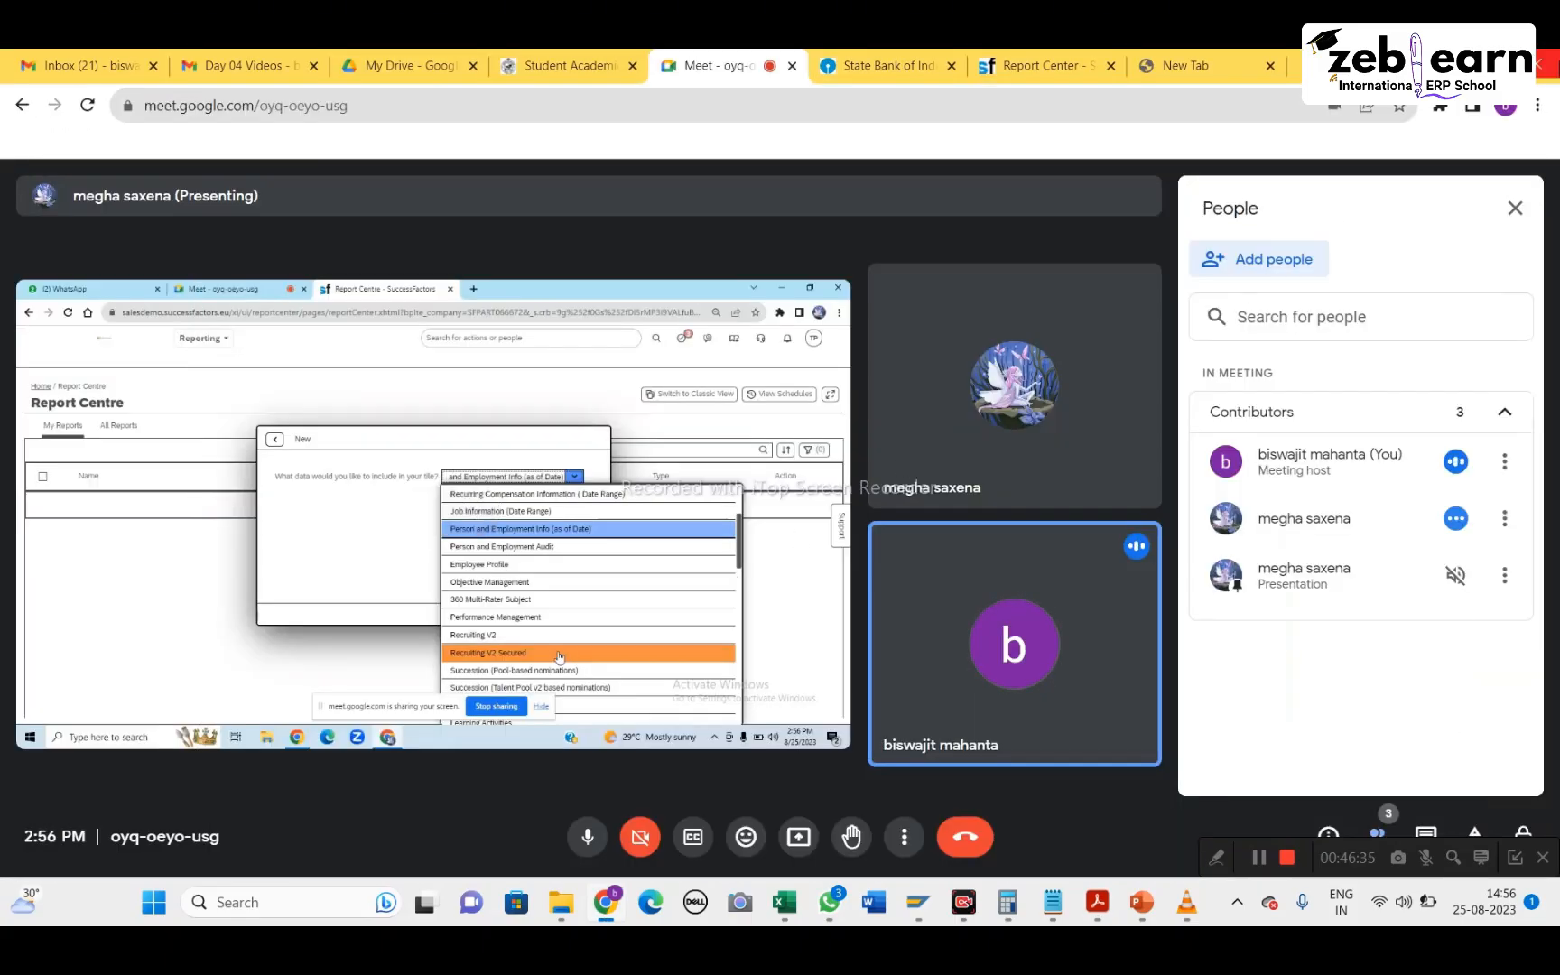
# Show the meeting in full screen and enter Spring works reports as the shared report's description
pyautogui.moveTo(1491, 65)
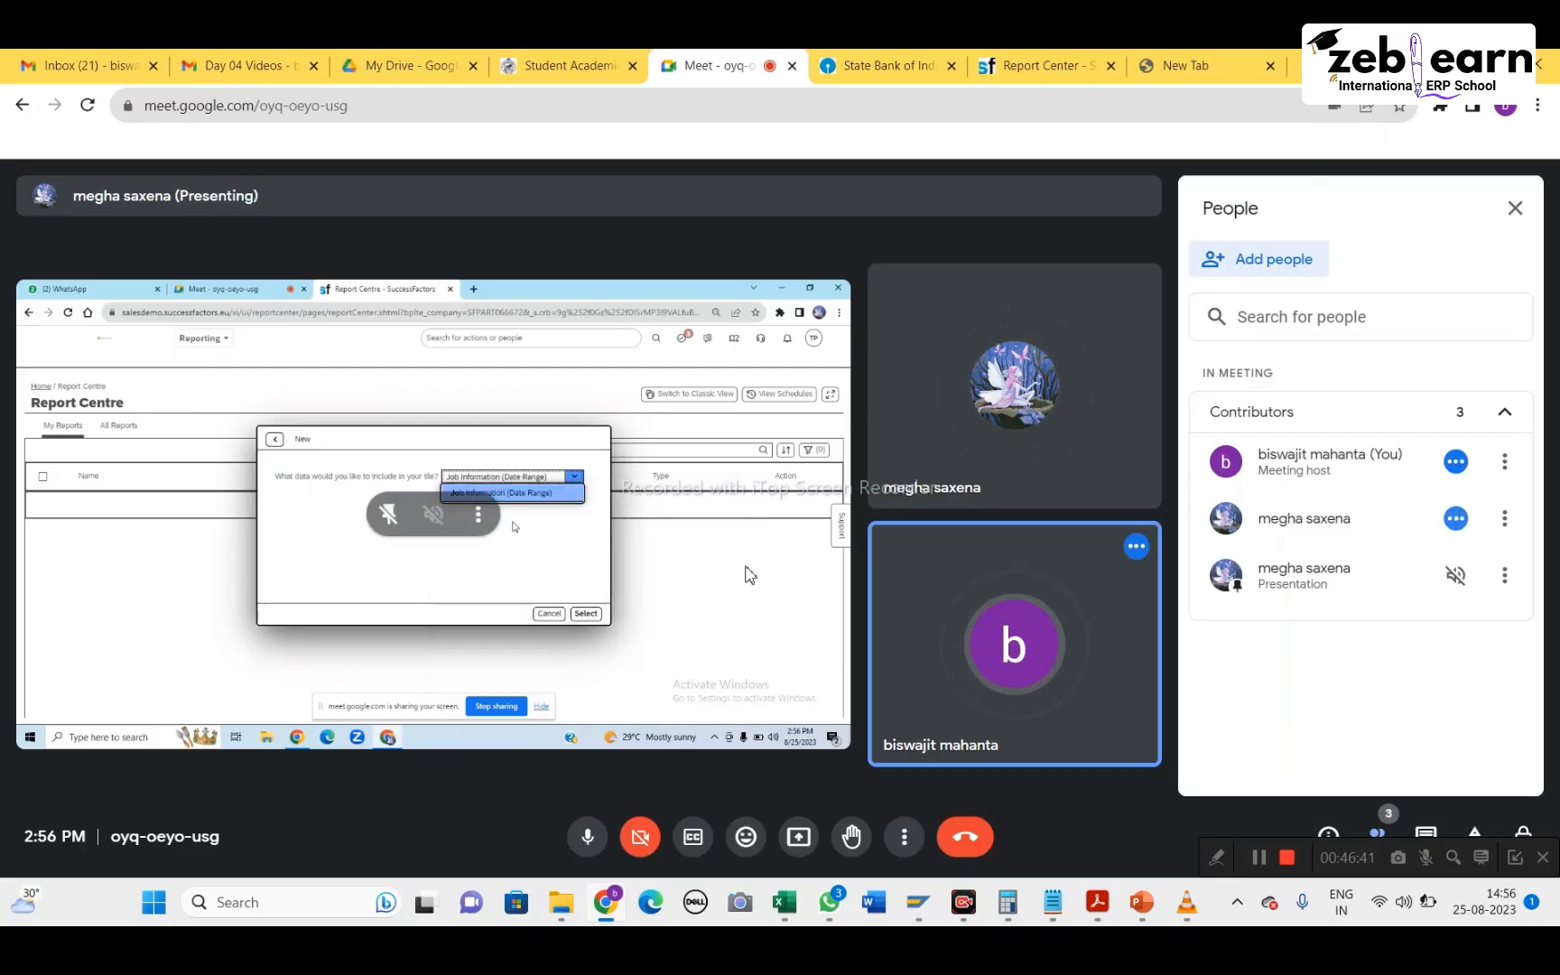
pyautogui.doubleClick(746, 567)
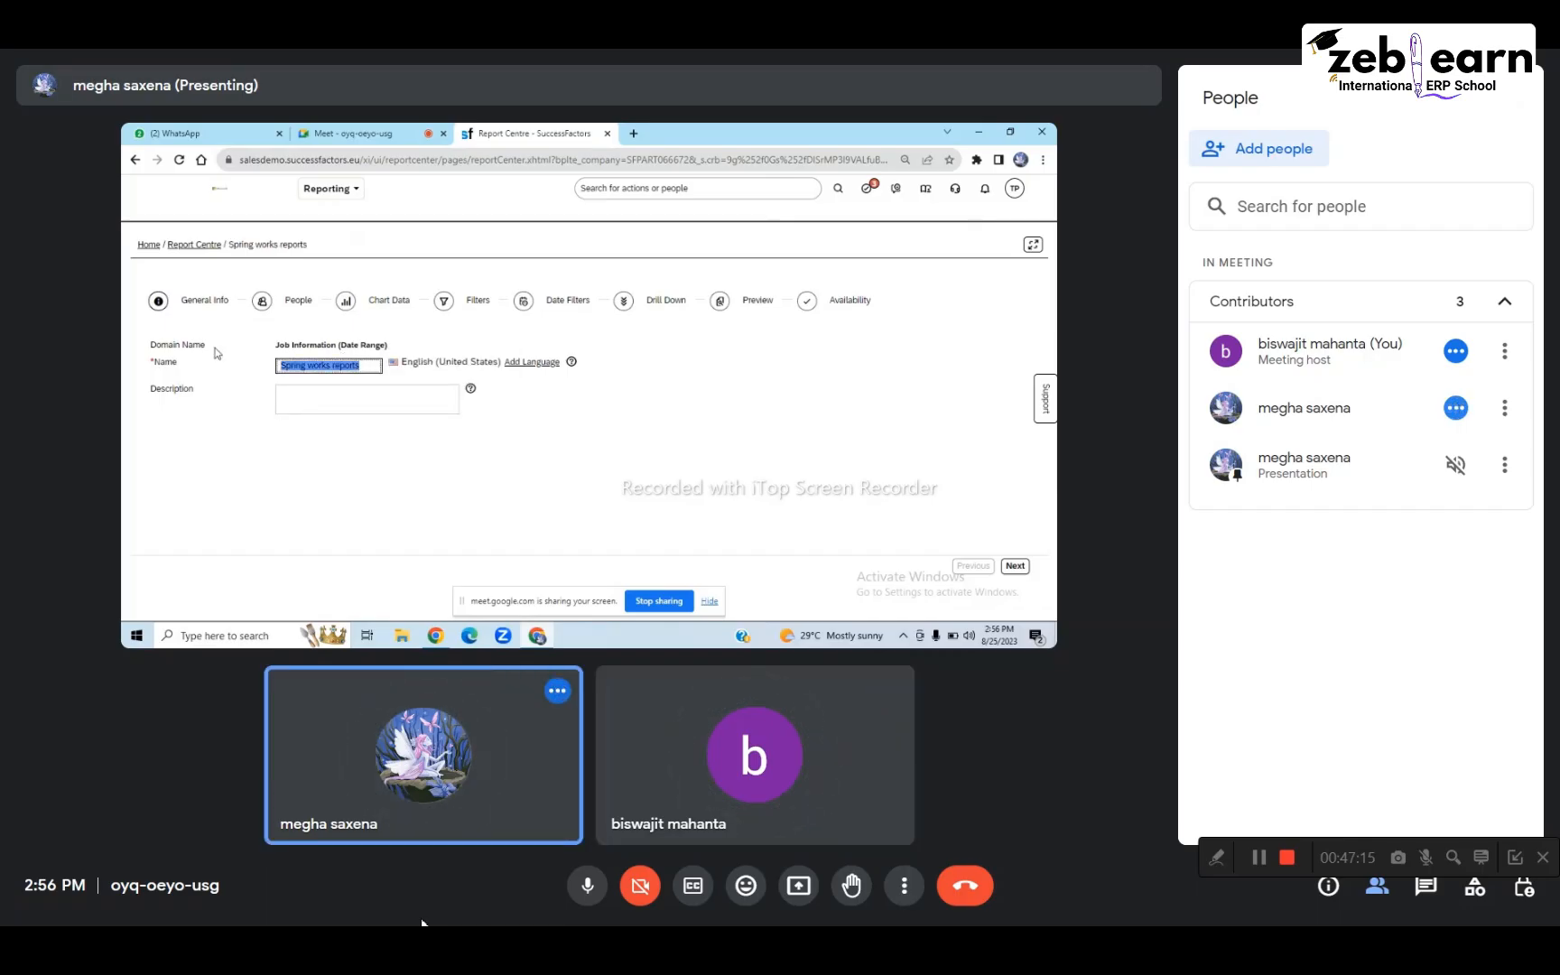
pyautogui.click(340, 406)
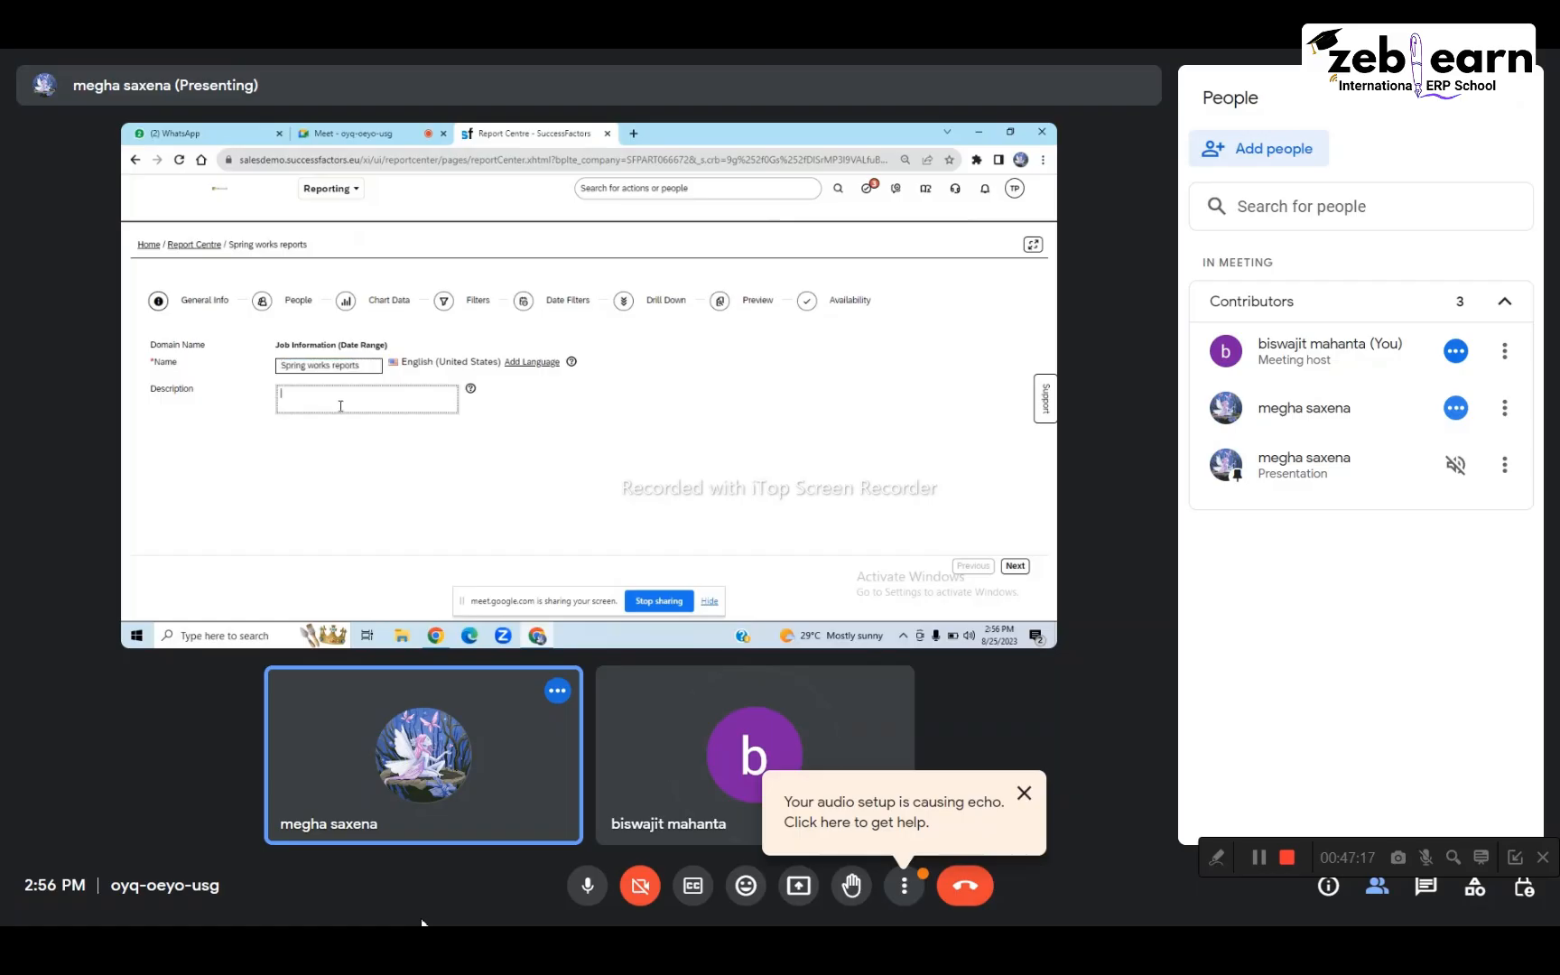
pyautogui.write('Spring works reports')
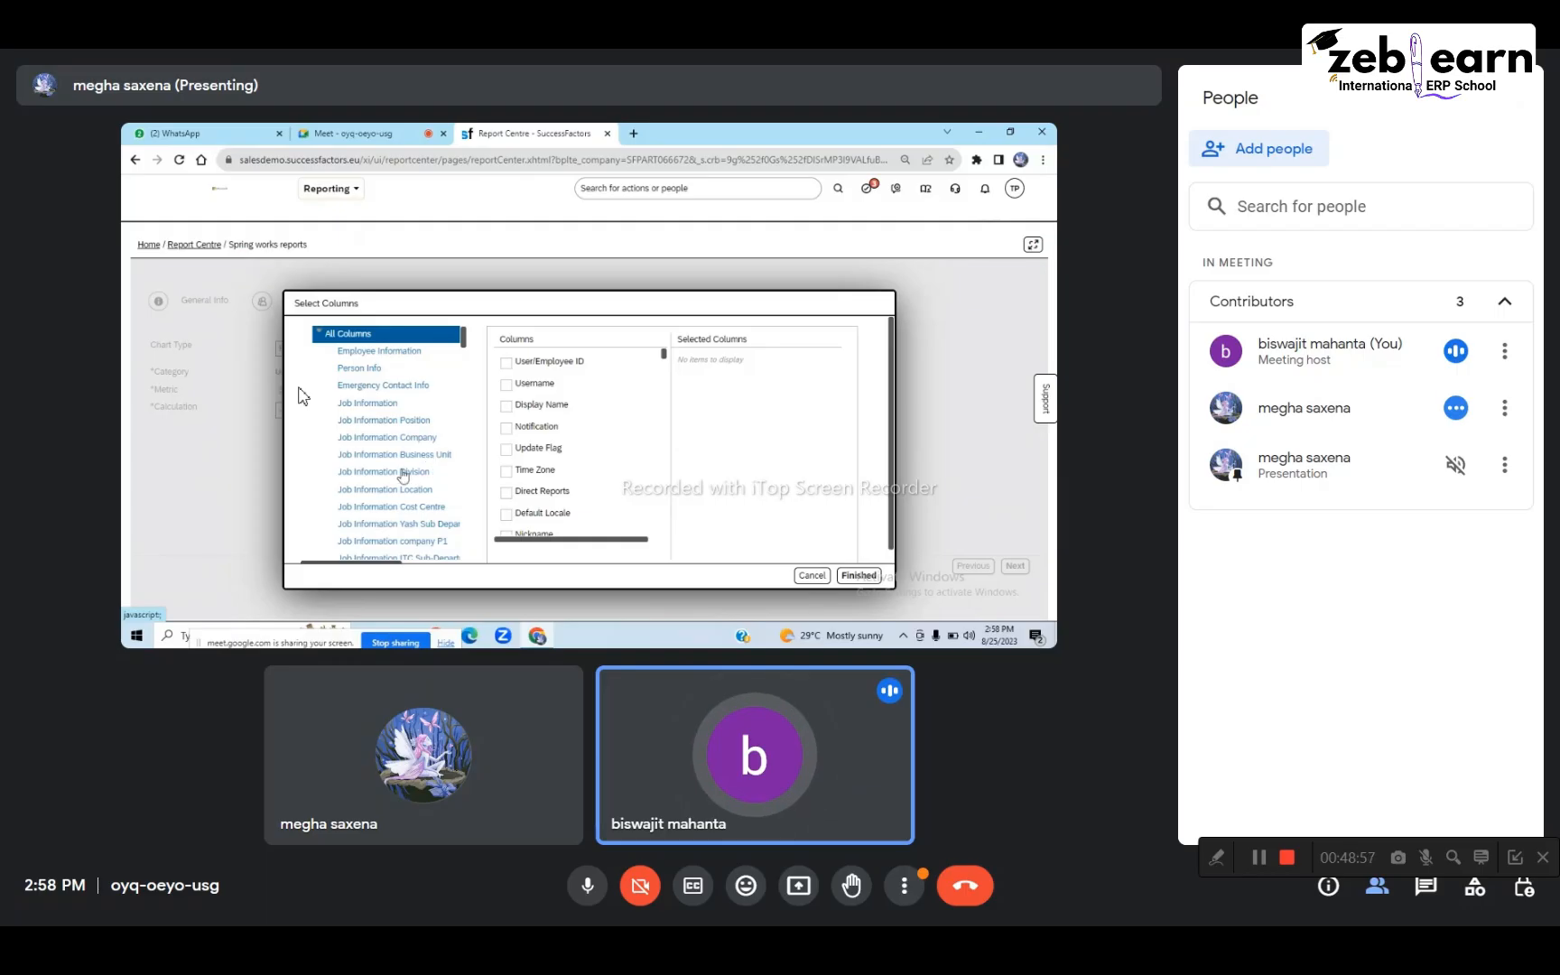
# Finish defining the User/Employee ID filter of Spring works reports with the Select All option
pyautogui.moveTo(442, 373)
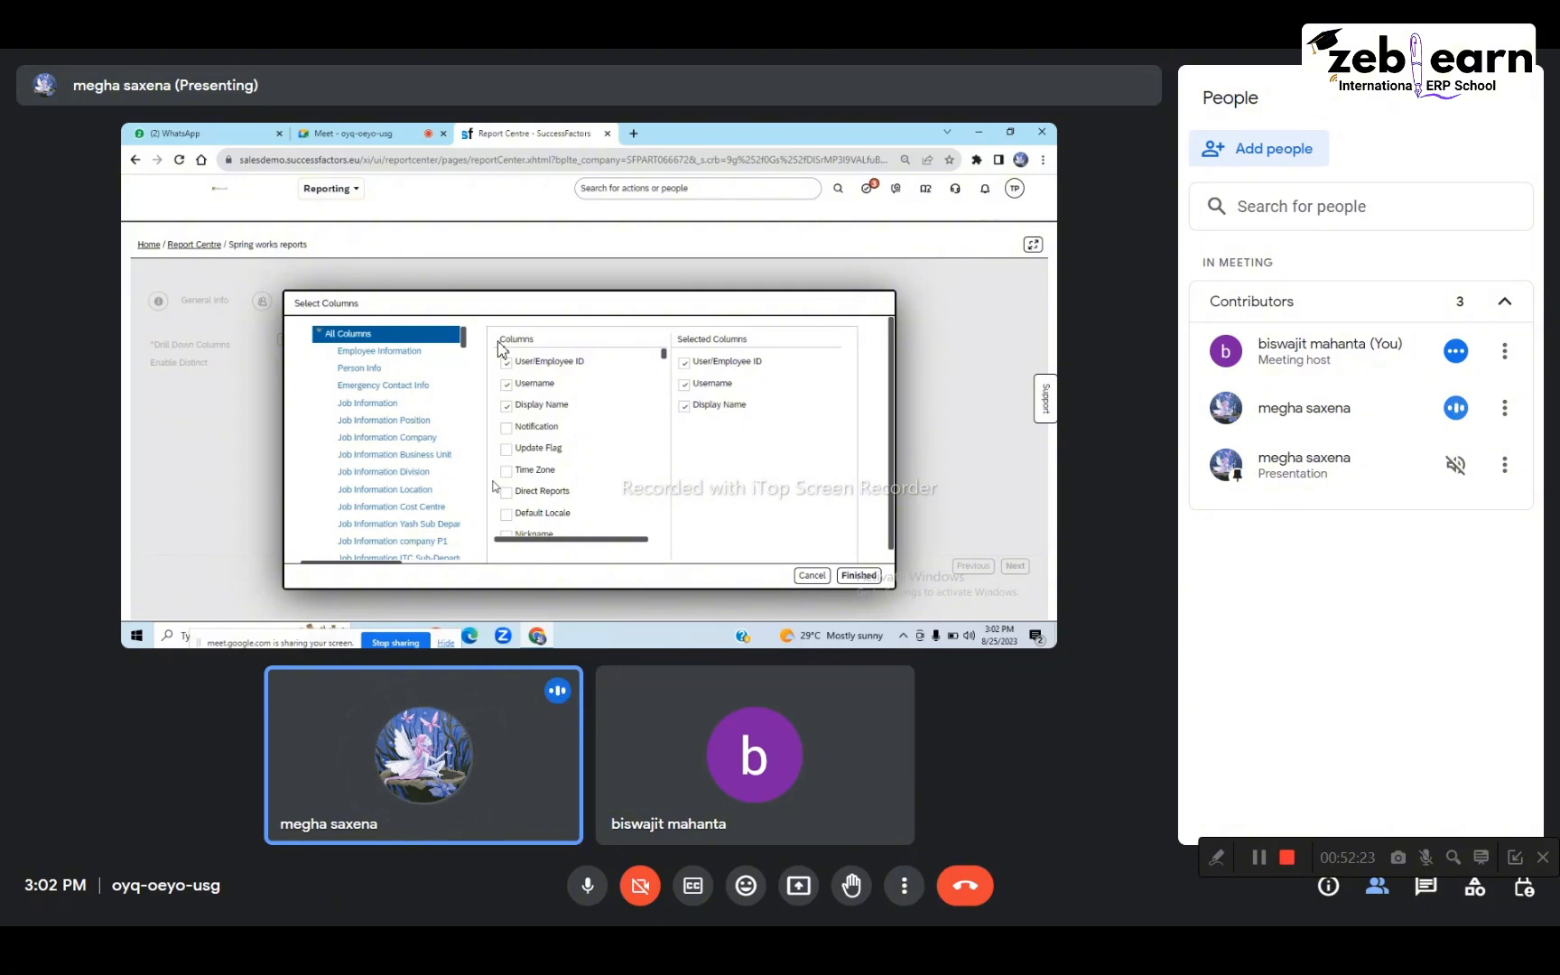
pyautogui.moveTo(658, 406)
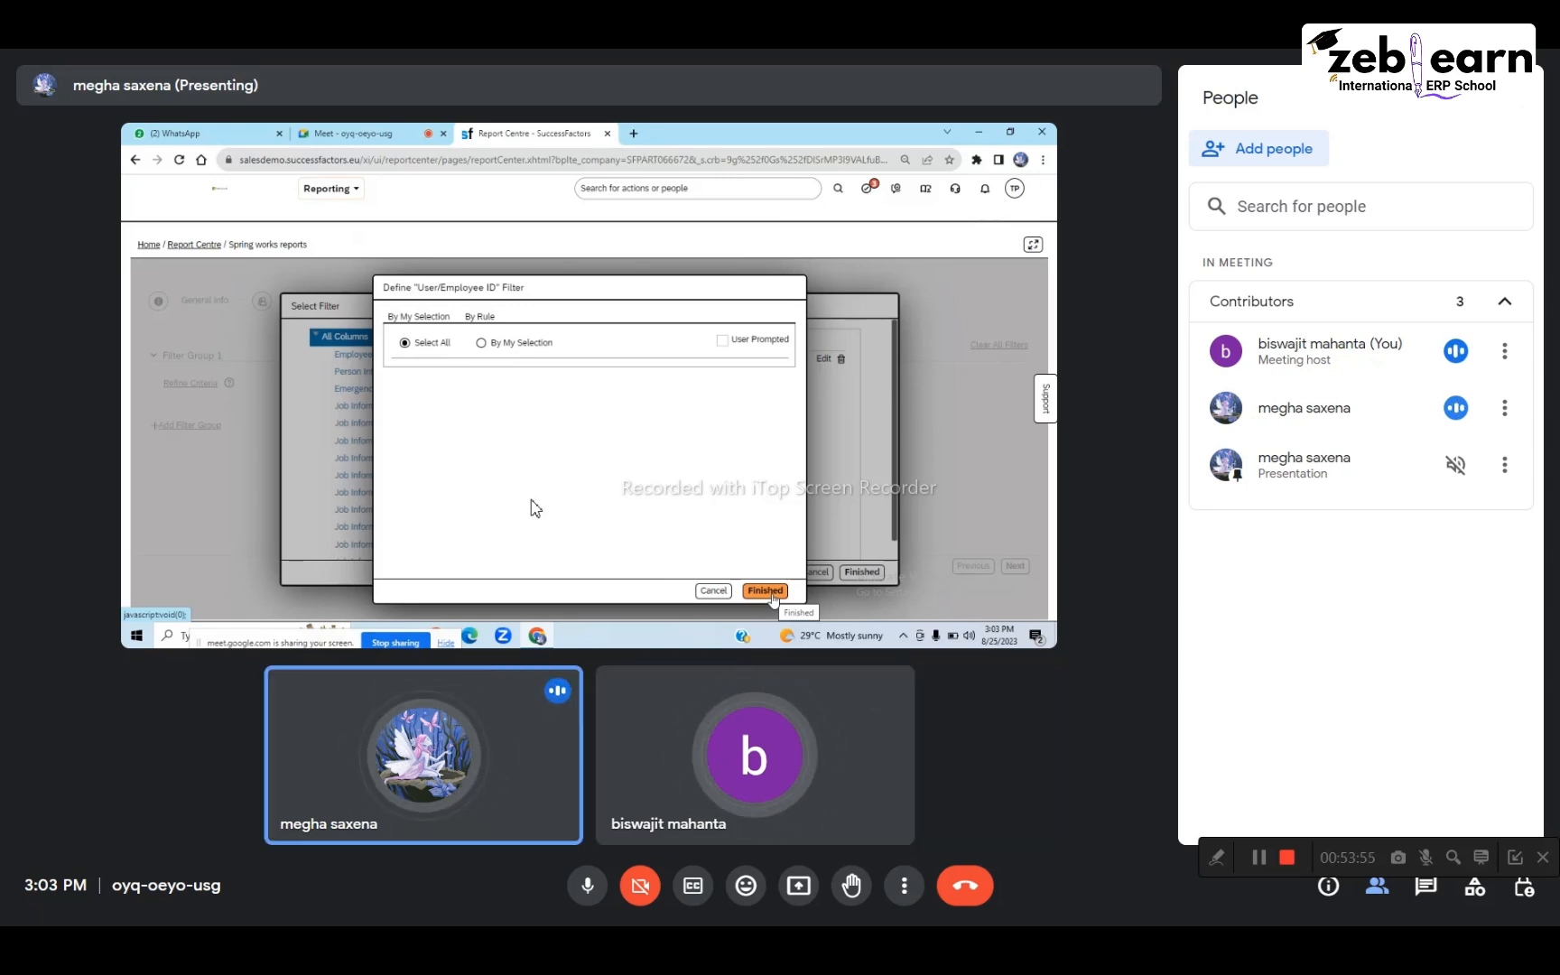
pyautogui.click(773, 595)
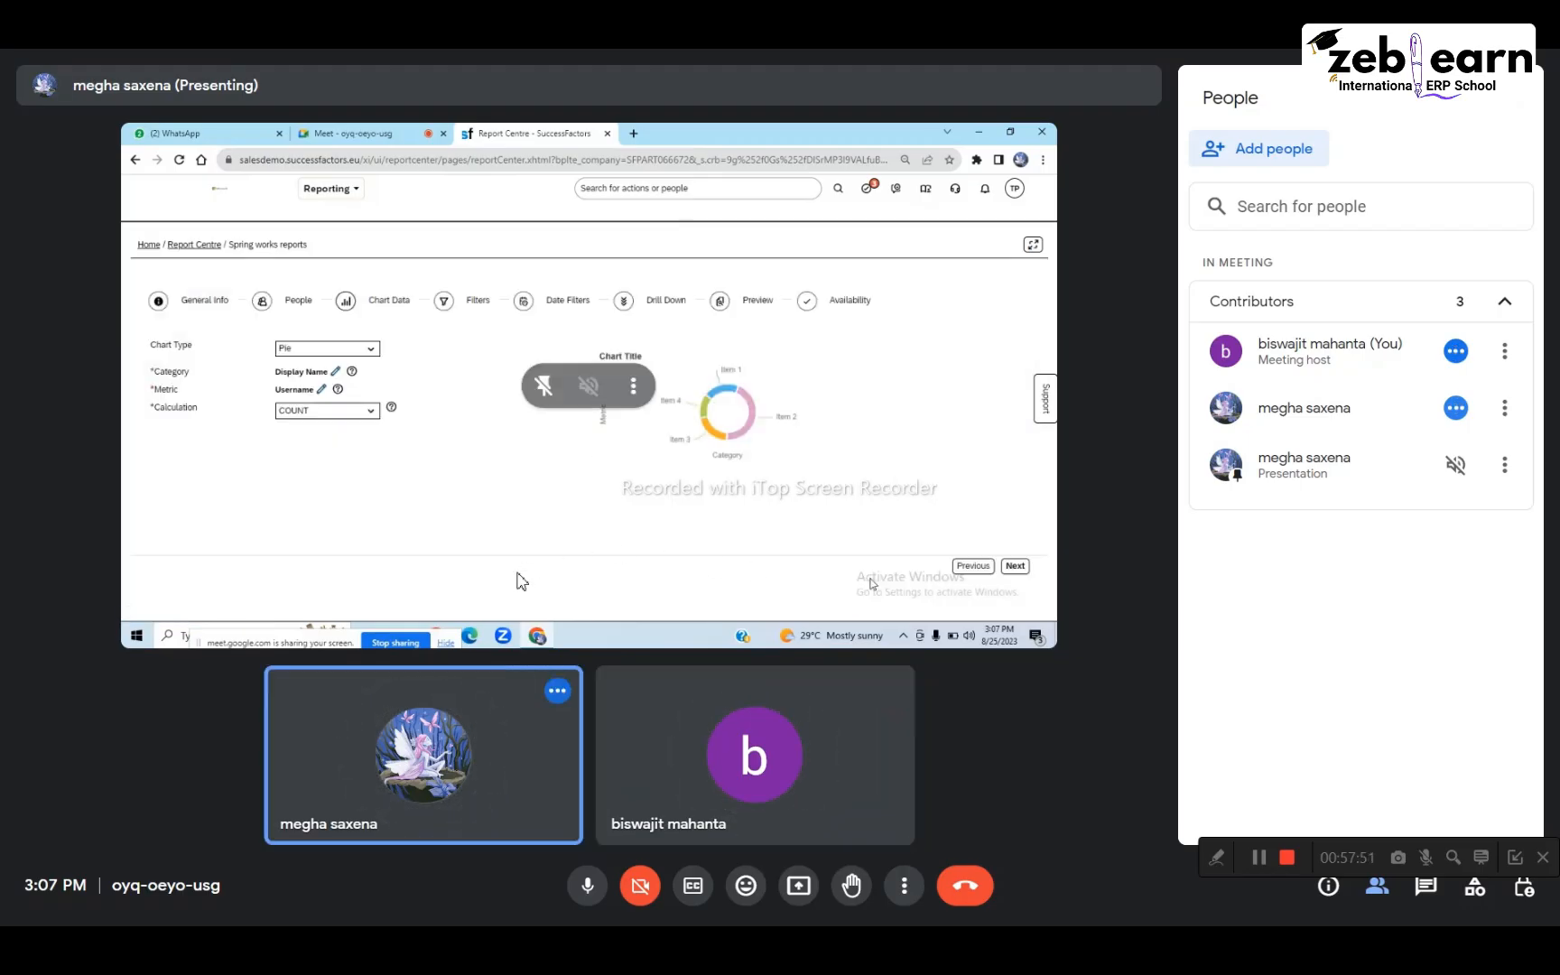
# Preview the Spring works reports tile and examine it in the full-screen meeting view
pyautogui.click(742, 309)
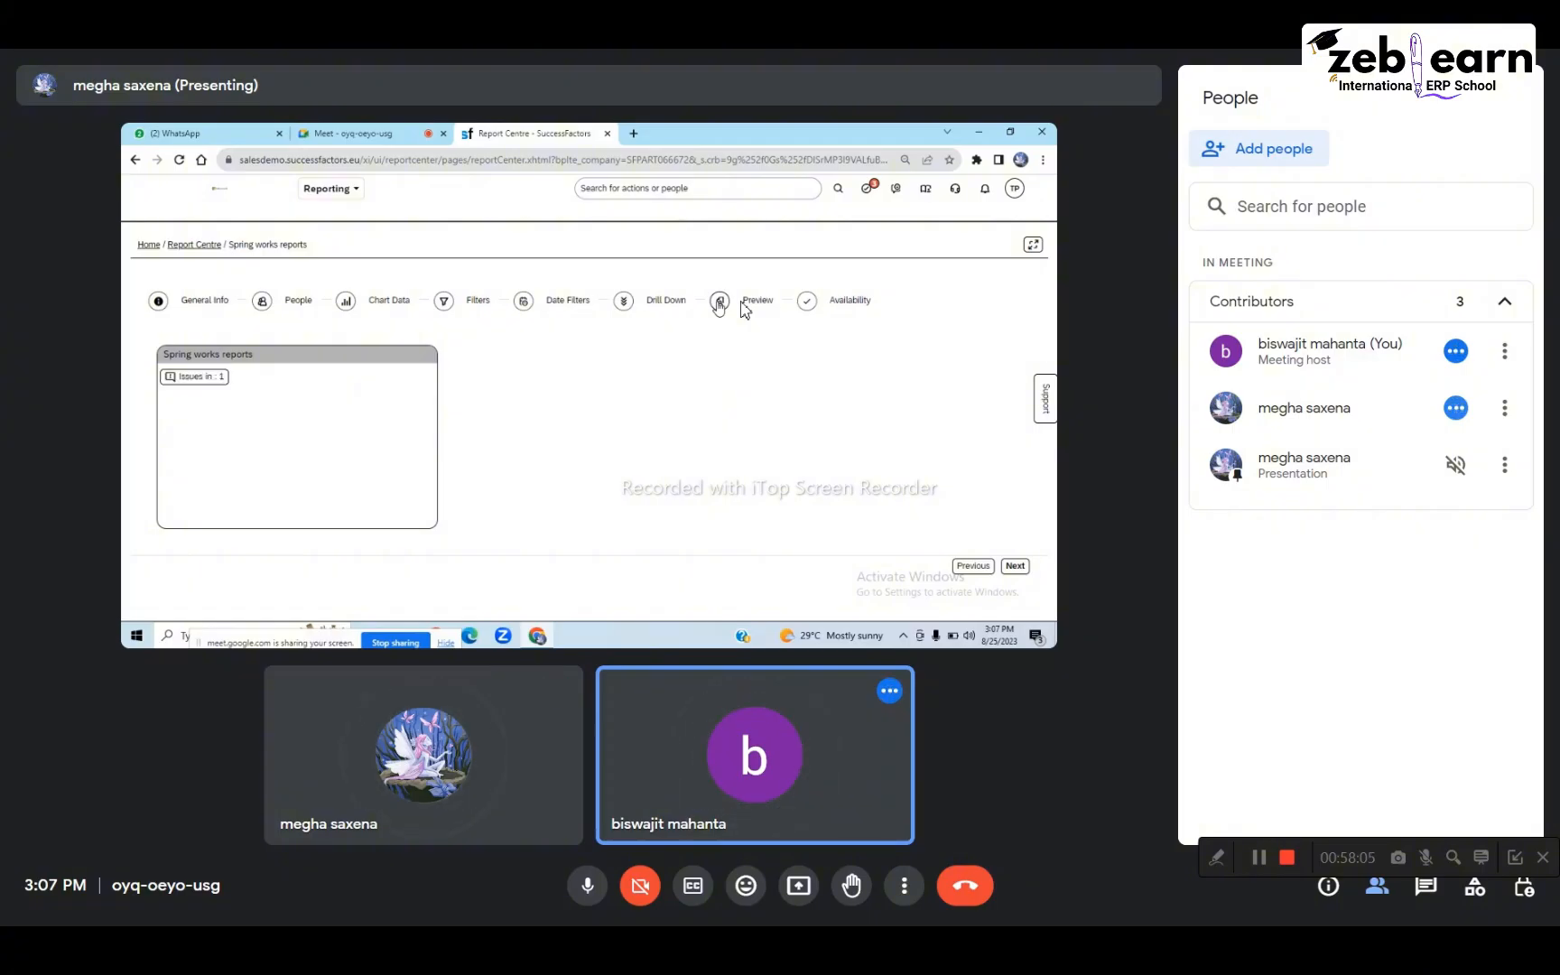
pyautogui.doubleClick(267, 315)
pyautogui.doubleClick(262, 435)
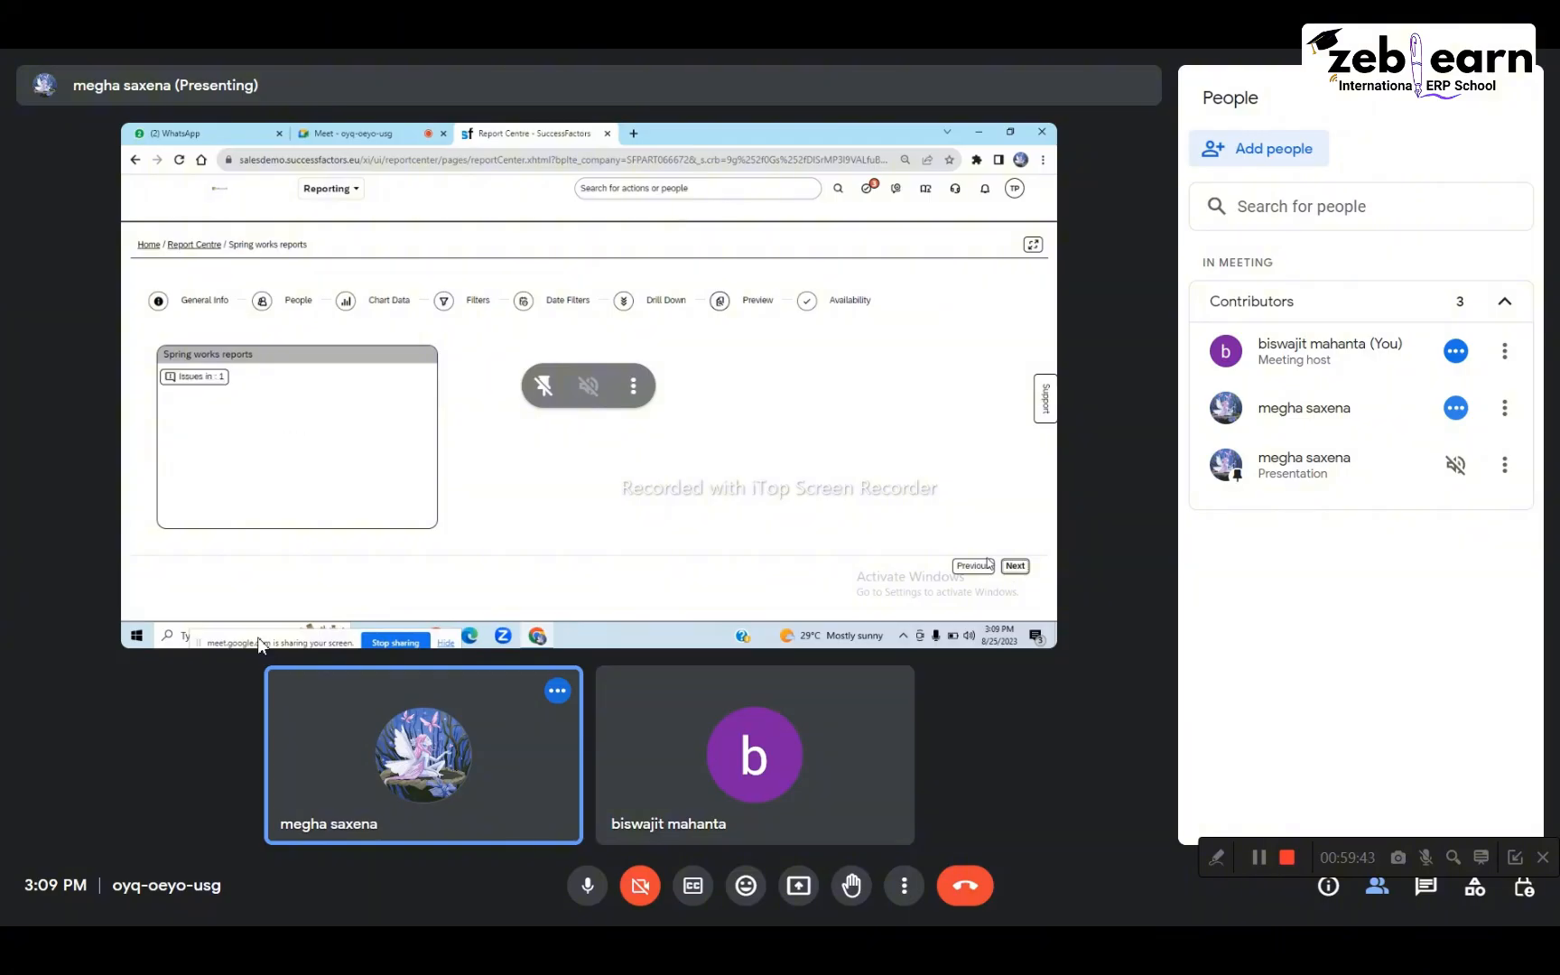
pyautogui.press('Escape')
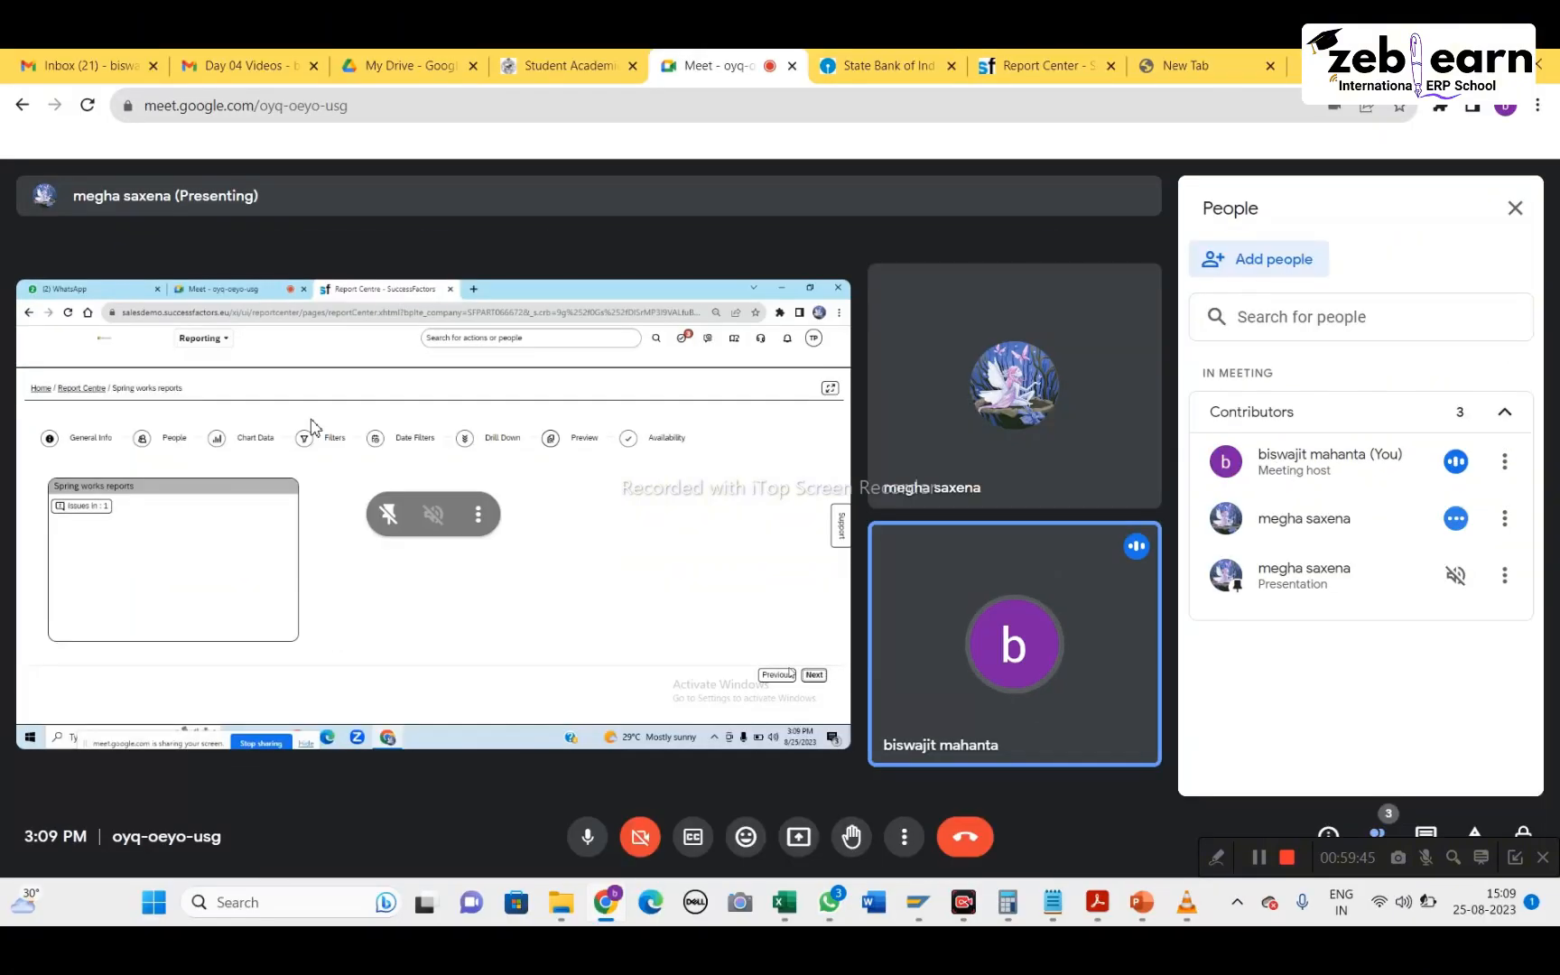
pyautogui.doubleClick(185, 498)
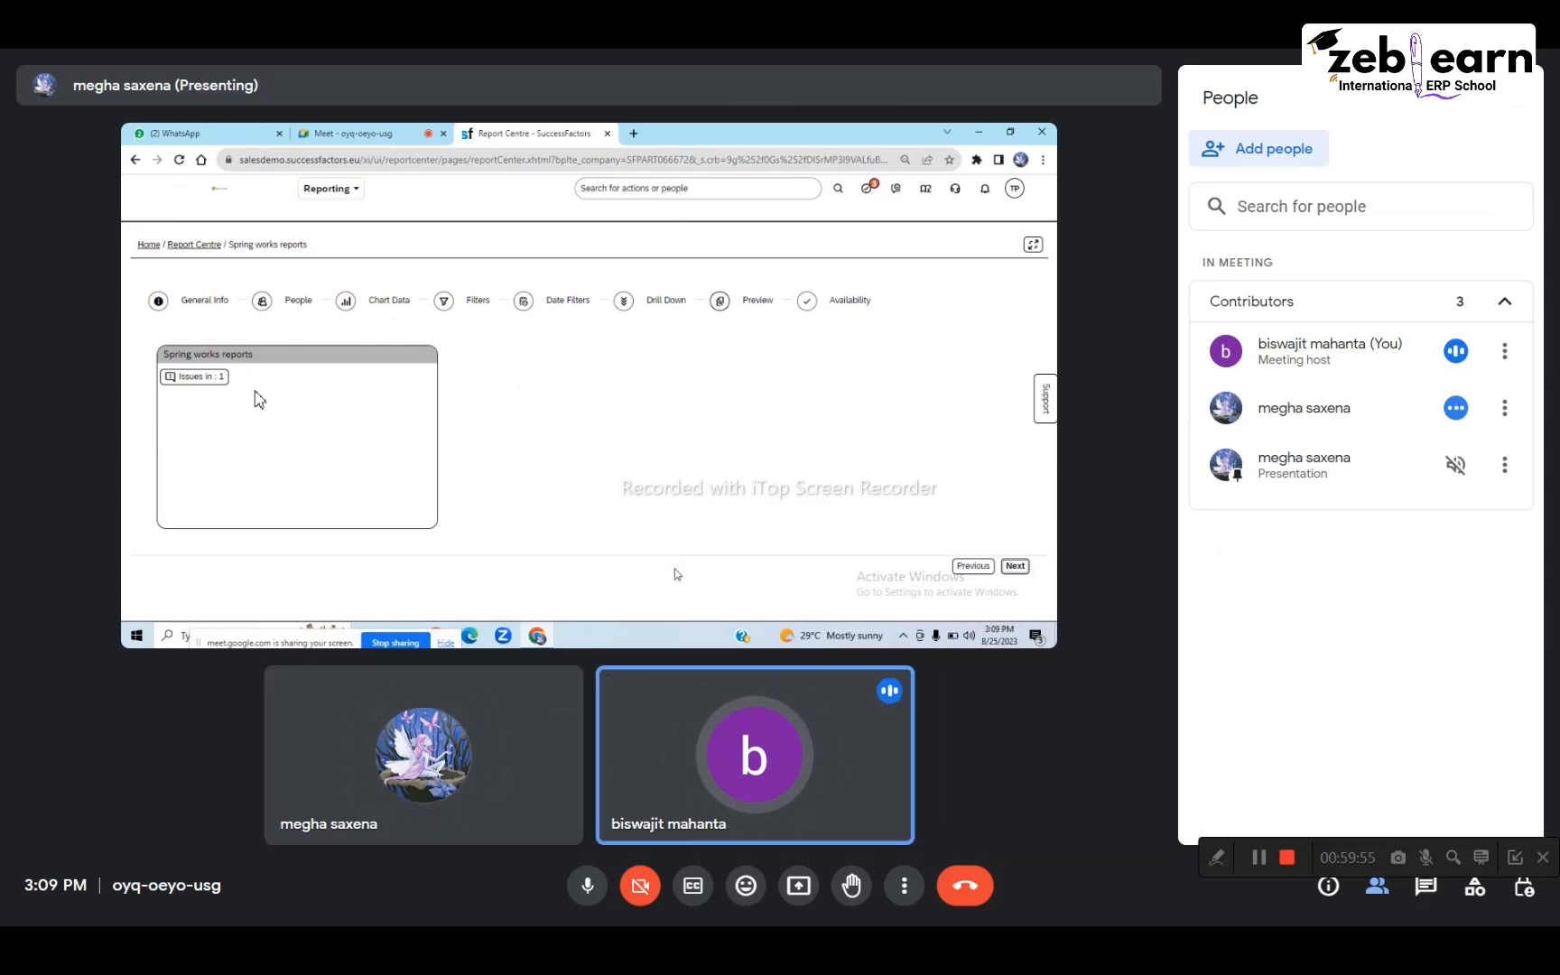
# Exit the full-screen meeting view and start taking over the presentation from the participant
pyautogui.press('Escape')
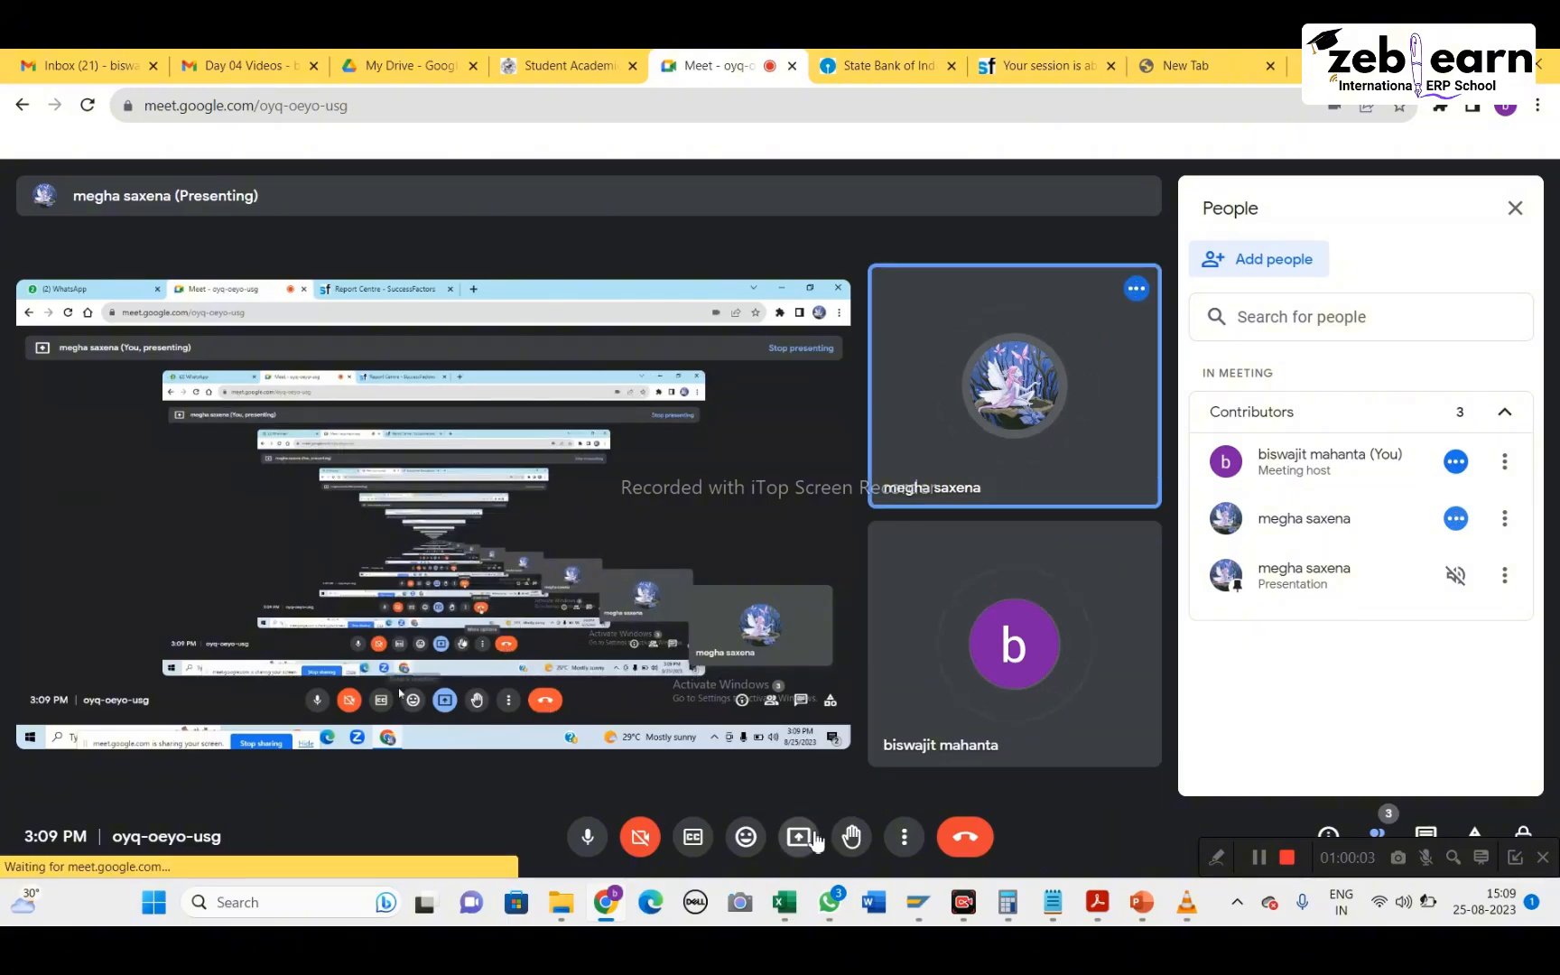
pyautogui.click(815, 839)
pyautogui.click(909, 559)
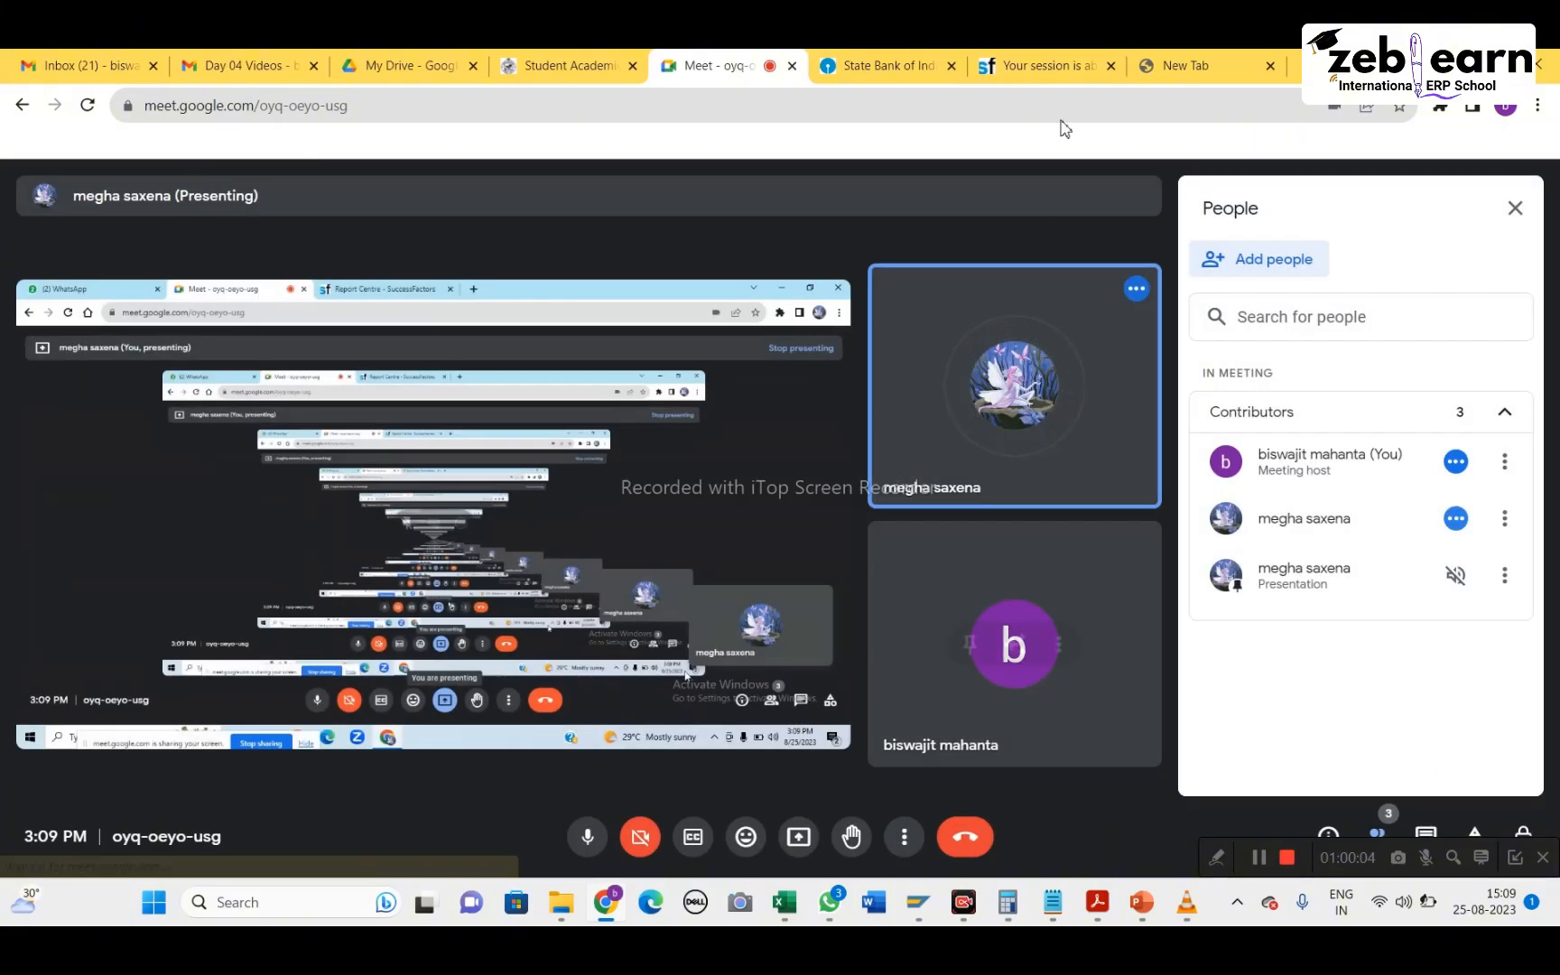
# Keep the SuccessFactors session active and open the TCS DATA report's General Info section
pyautogui.click(1008, 63)
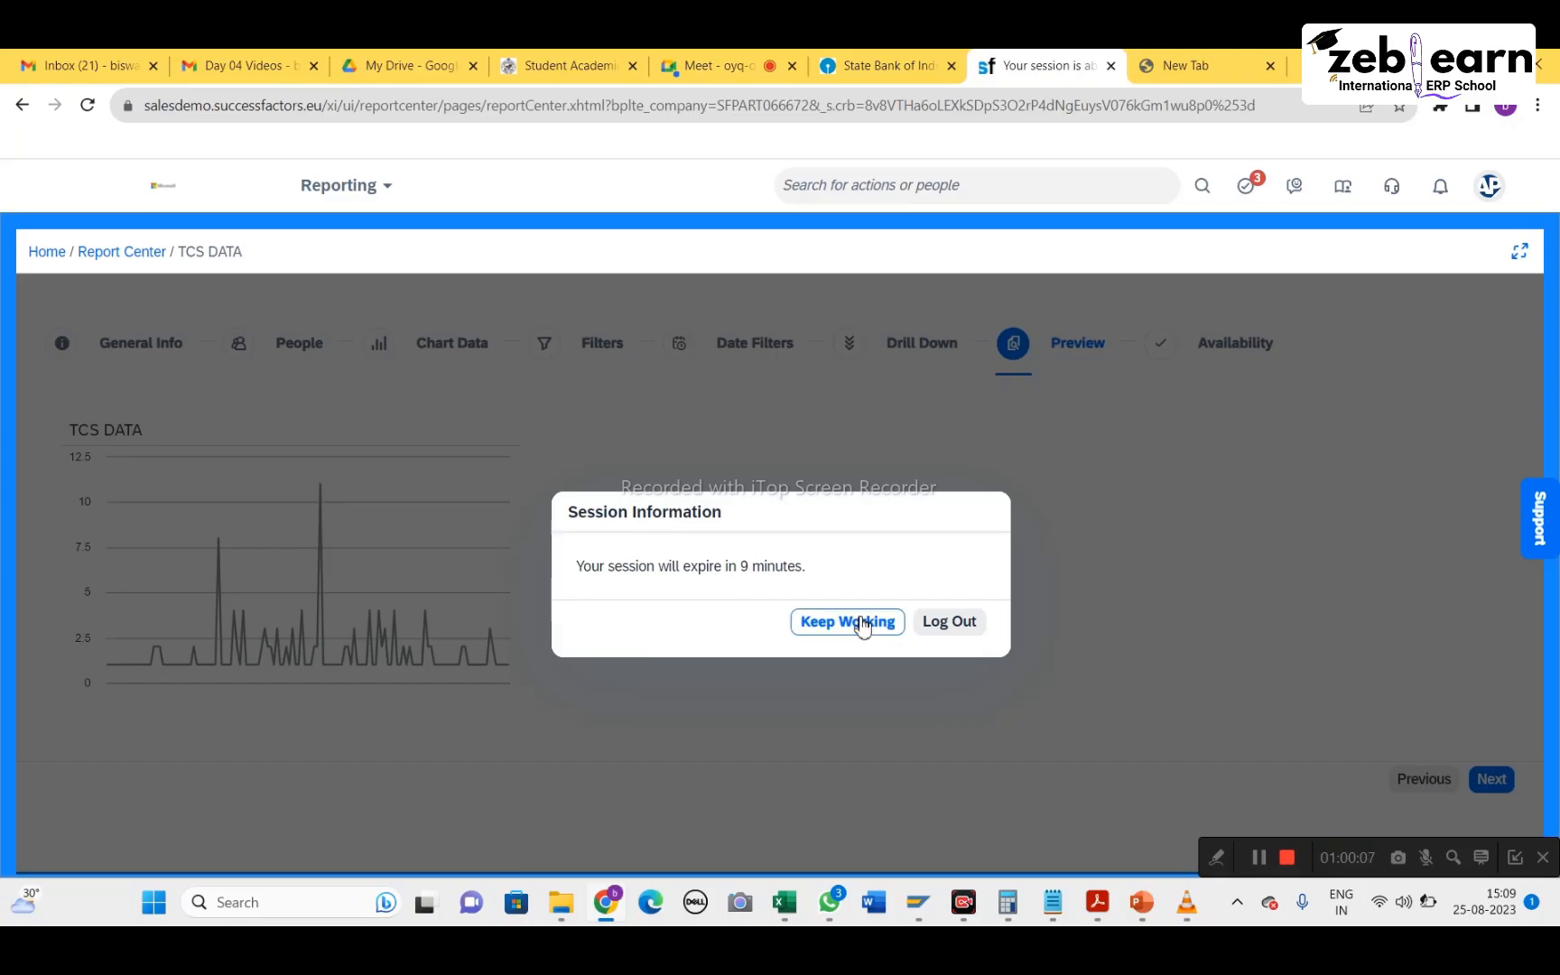
pyautogui.click(848, 622)
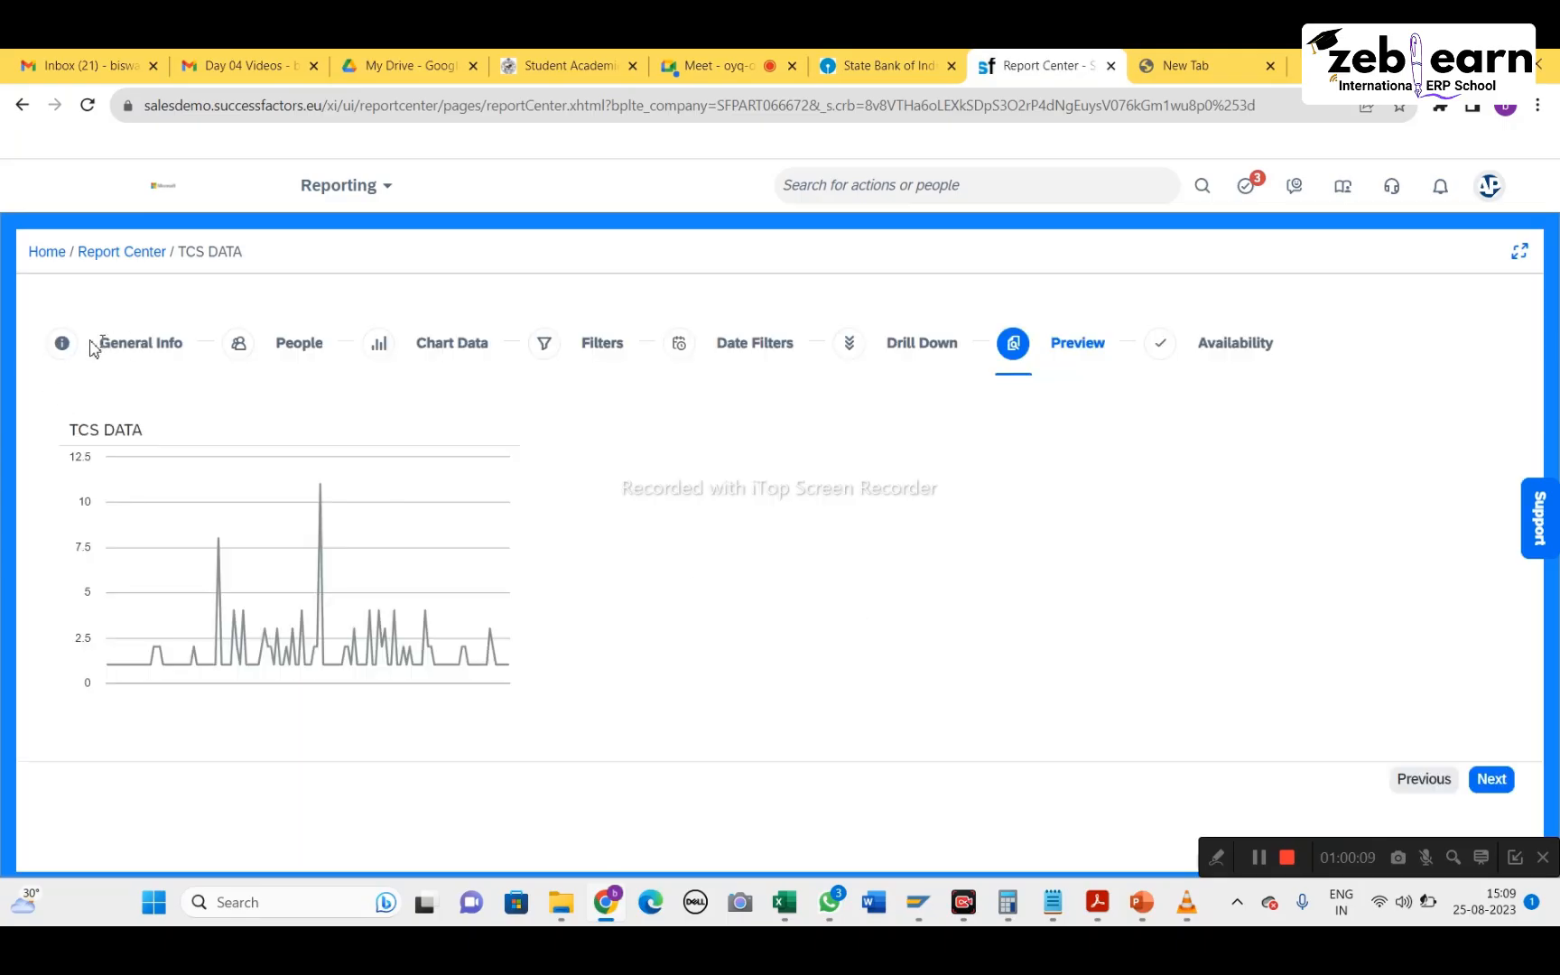
pyautogui.click(62, 347)
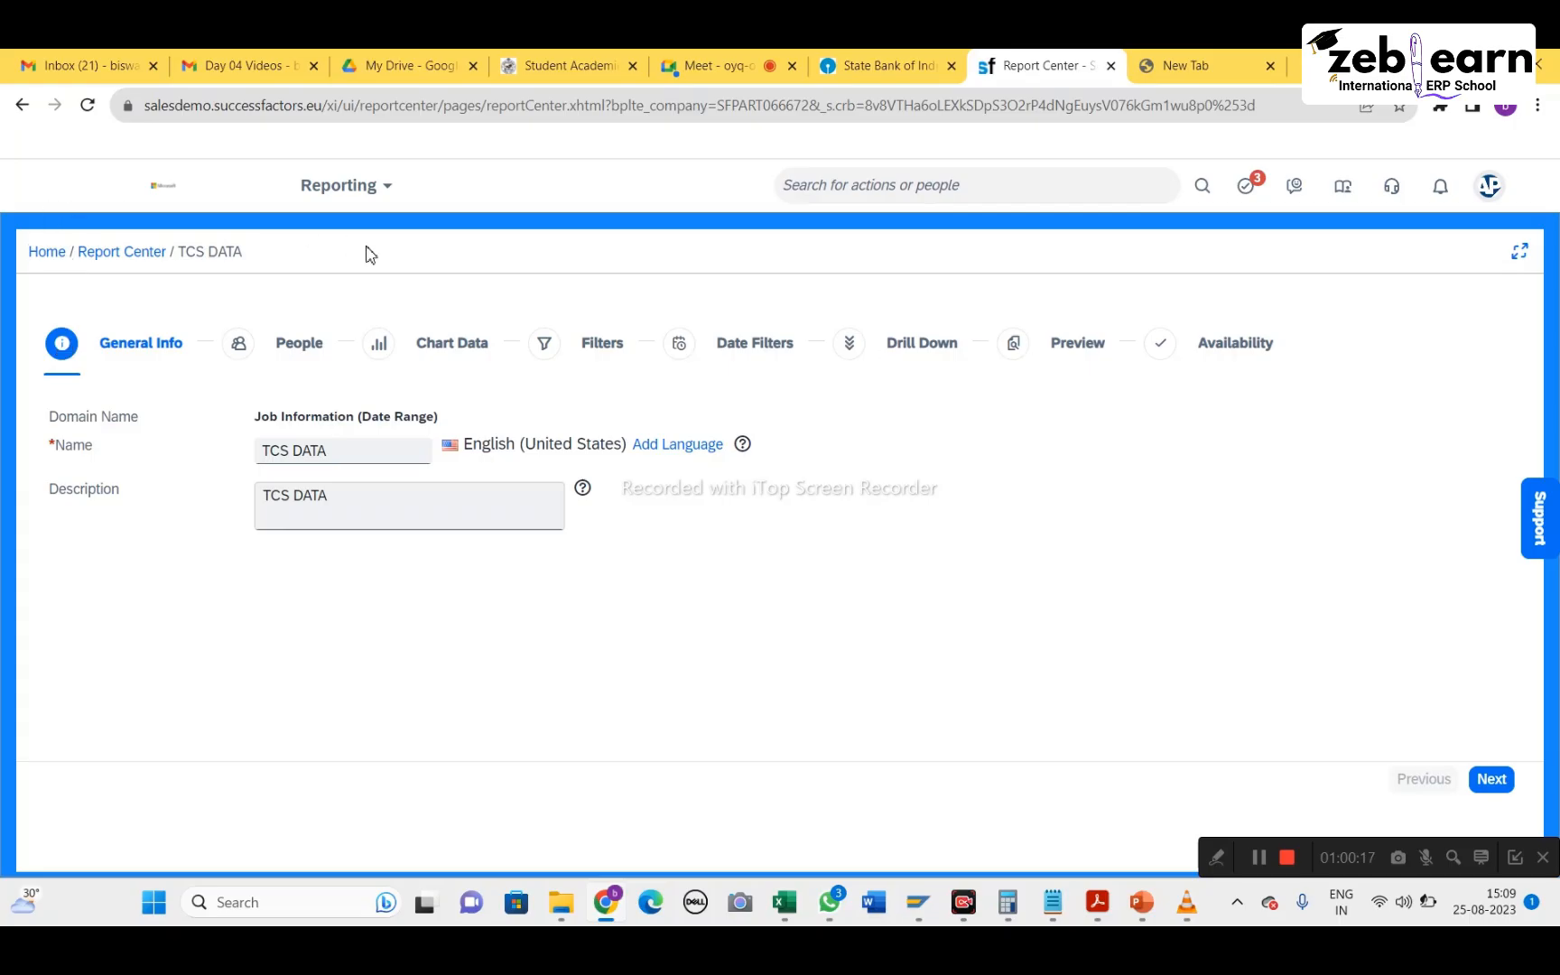
pyautogui.press('Tab')
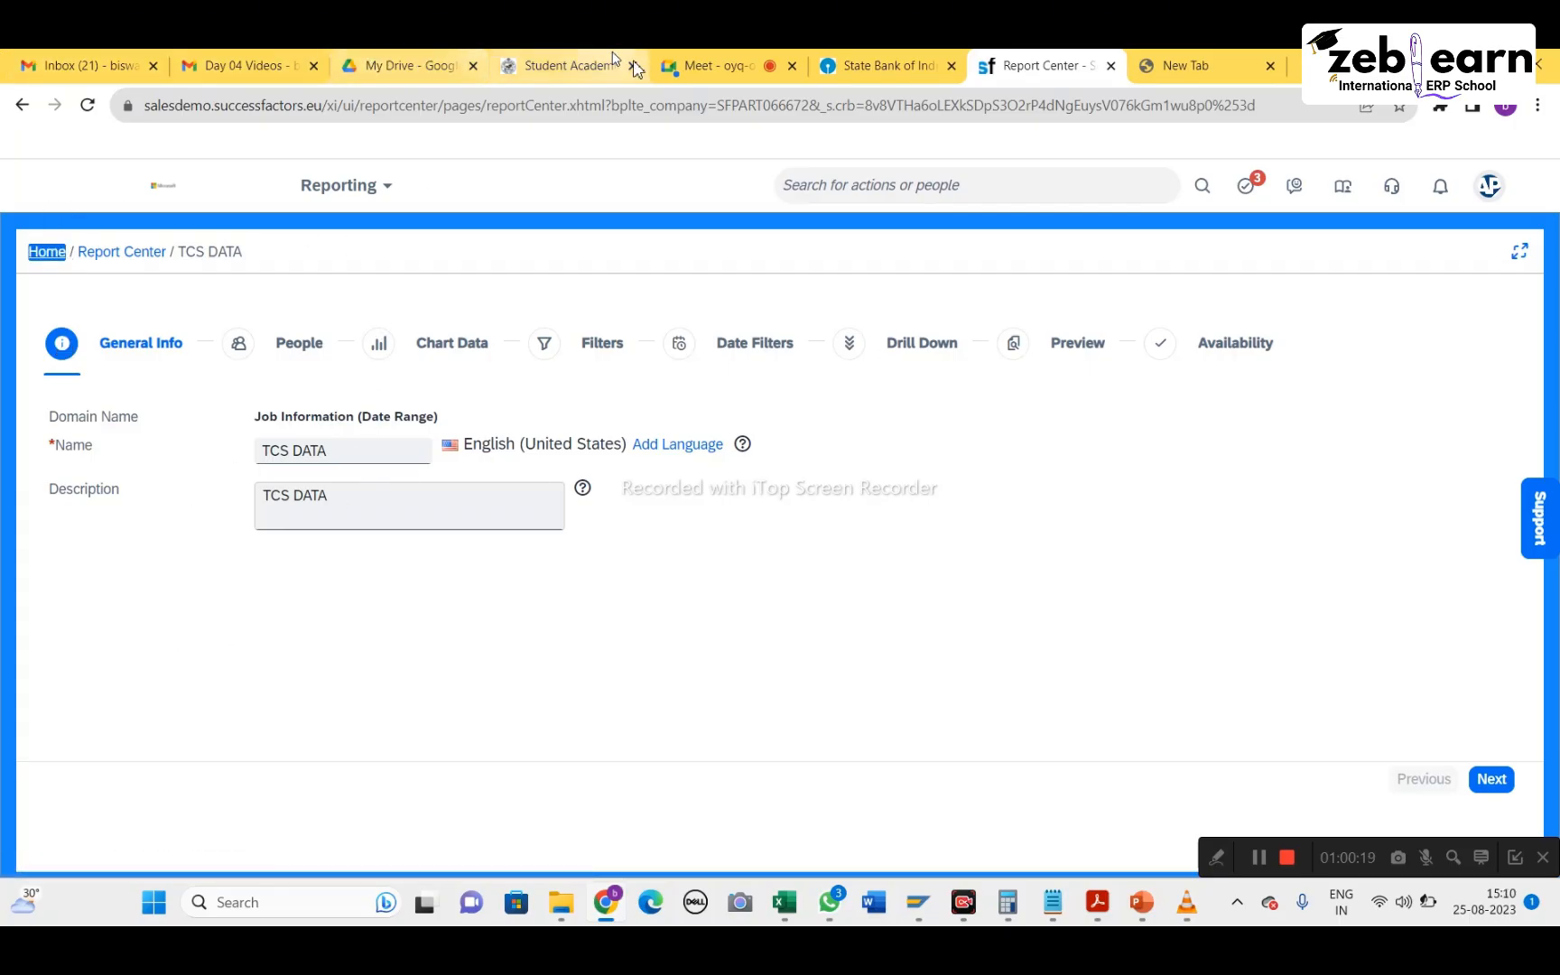
# Return to the Google Meet call and share the entire screen
pyautogui.click(758, 66)
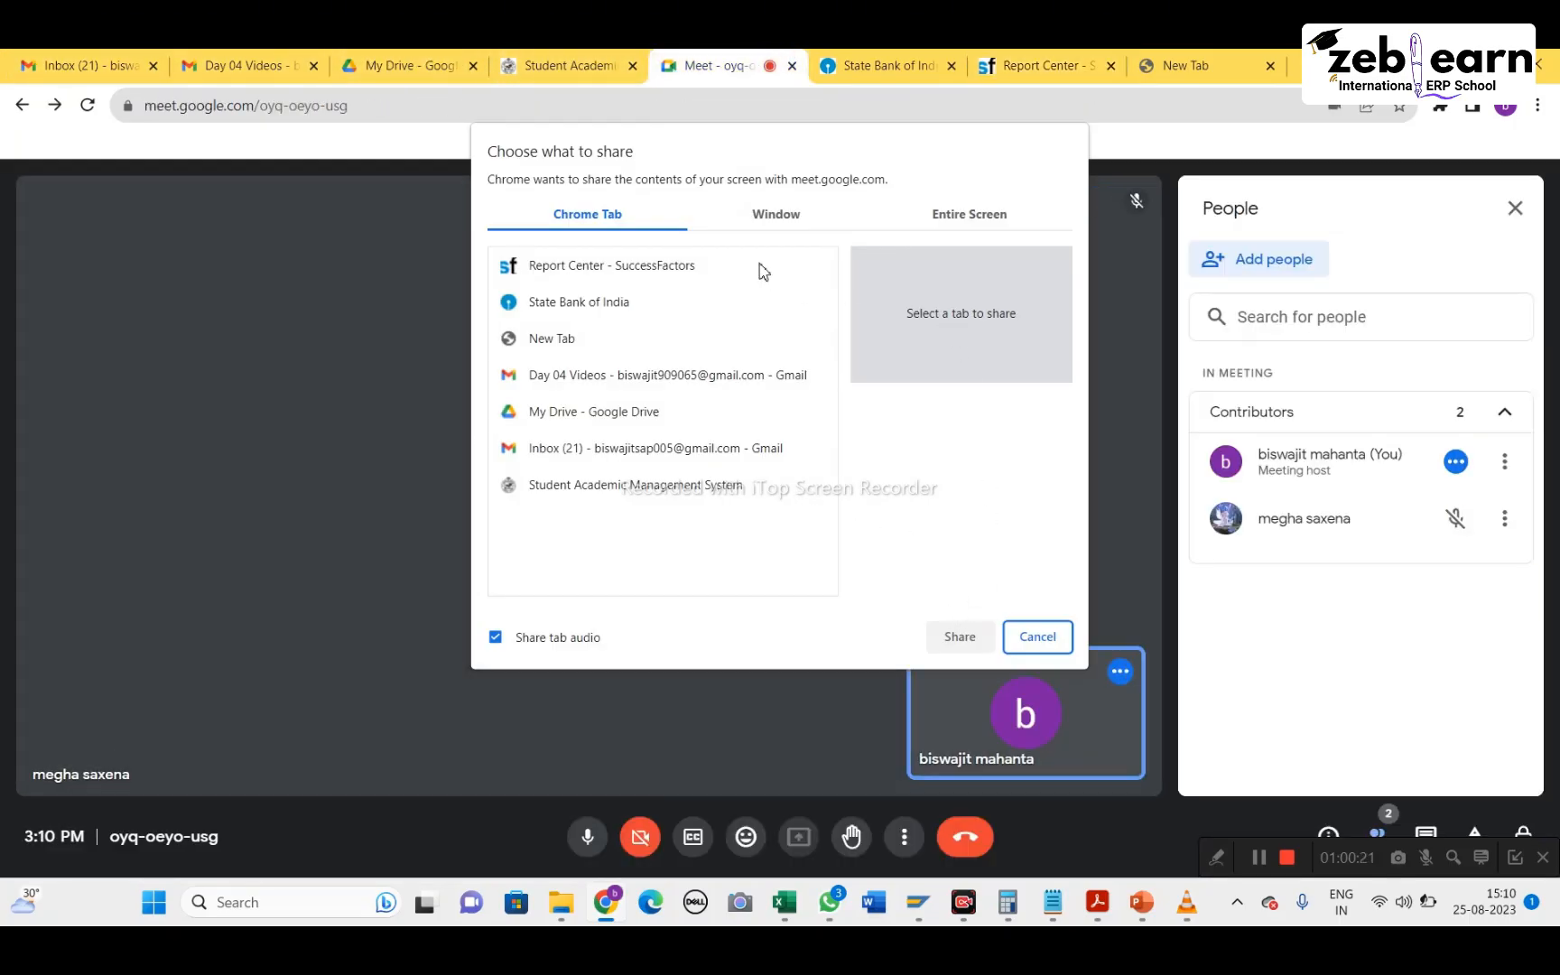
pyautogui.click(932, 221)
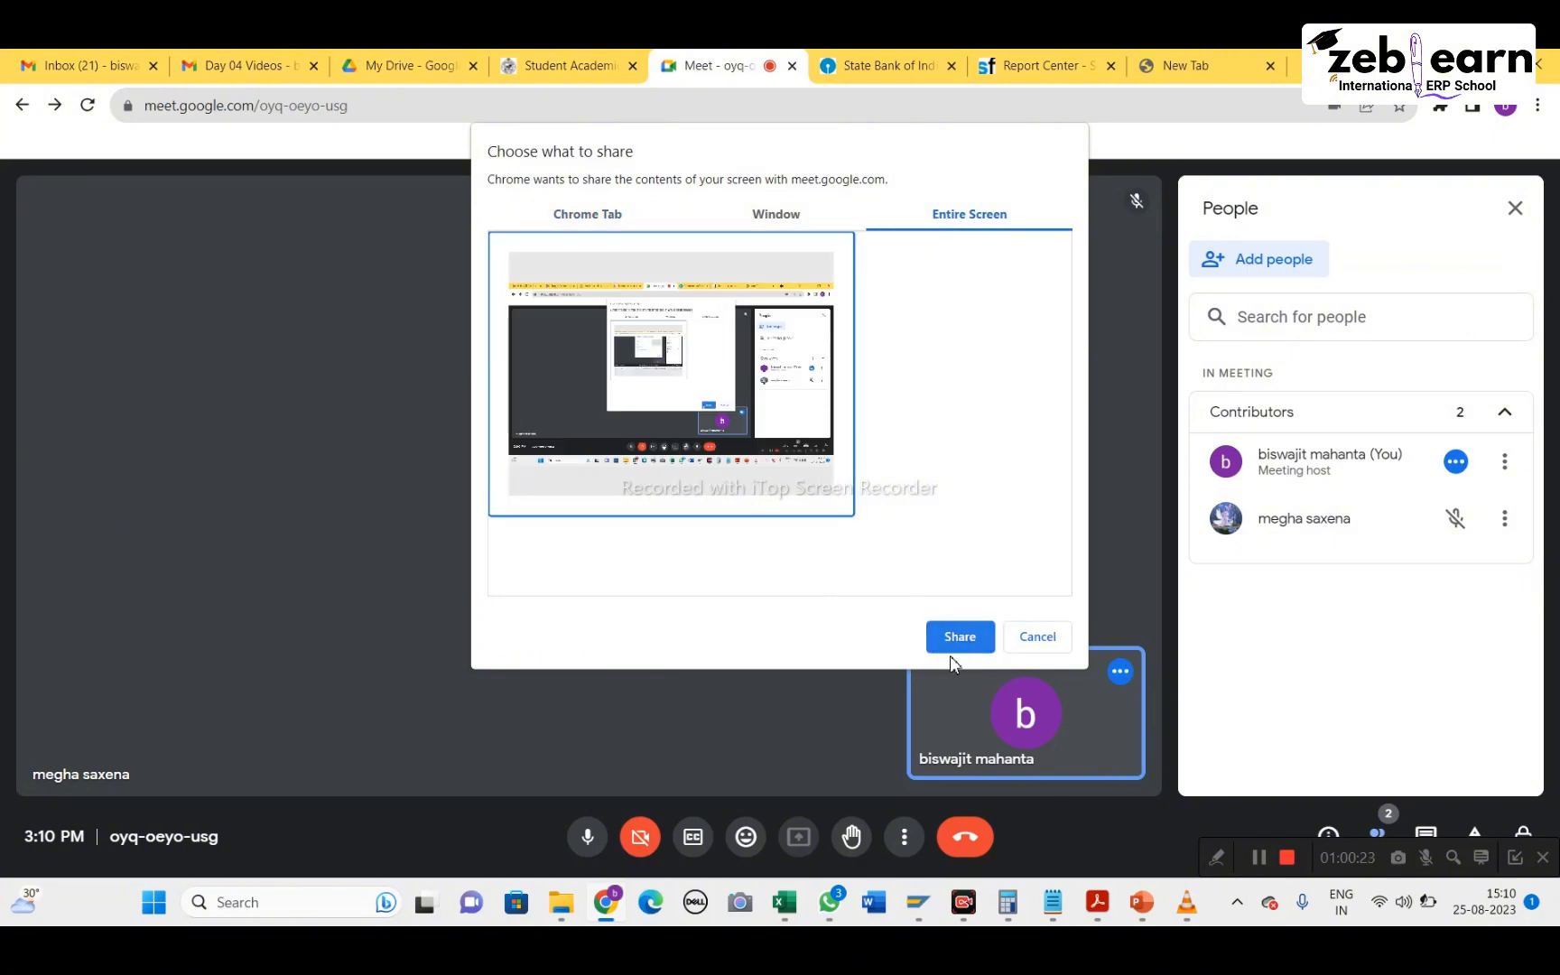
pyautogui.click(950, 641)
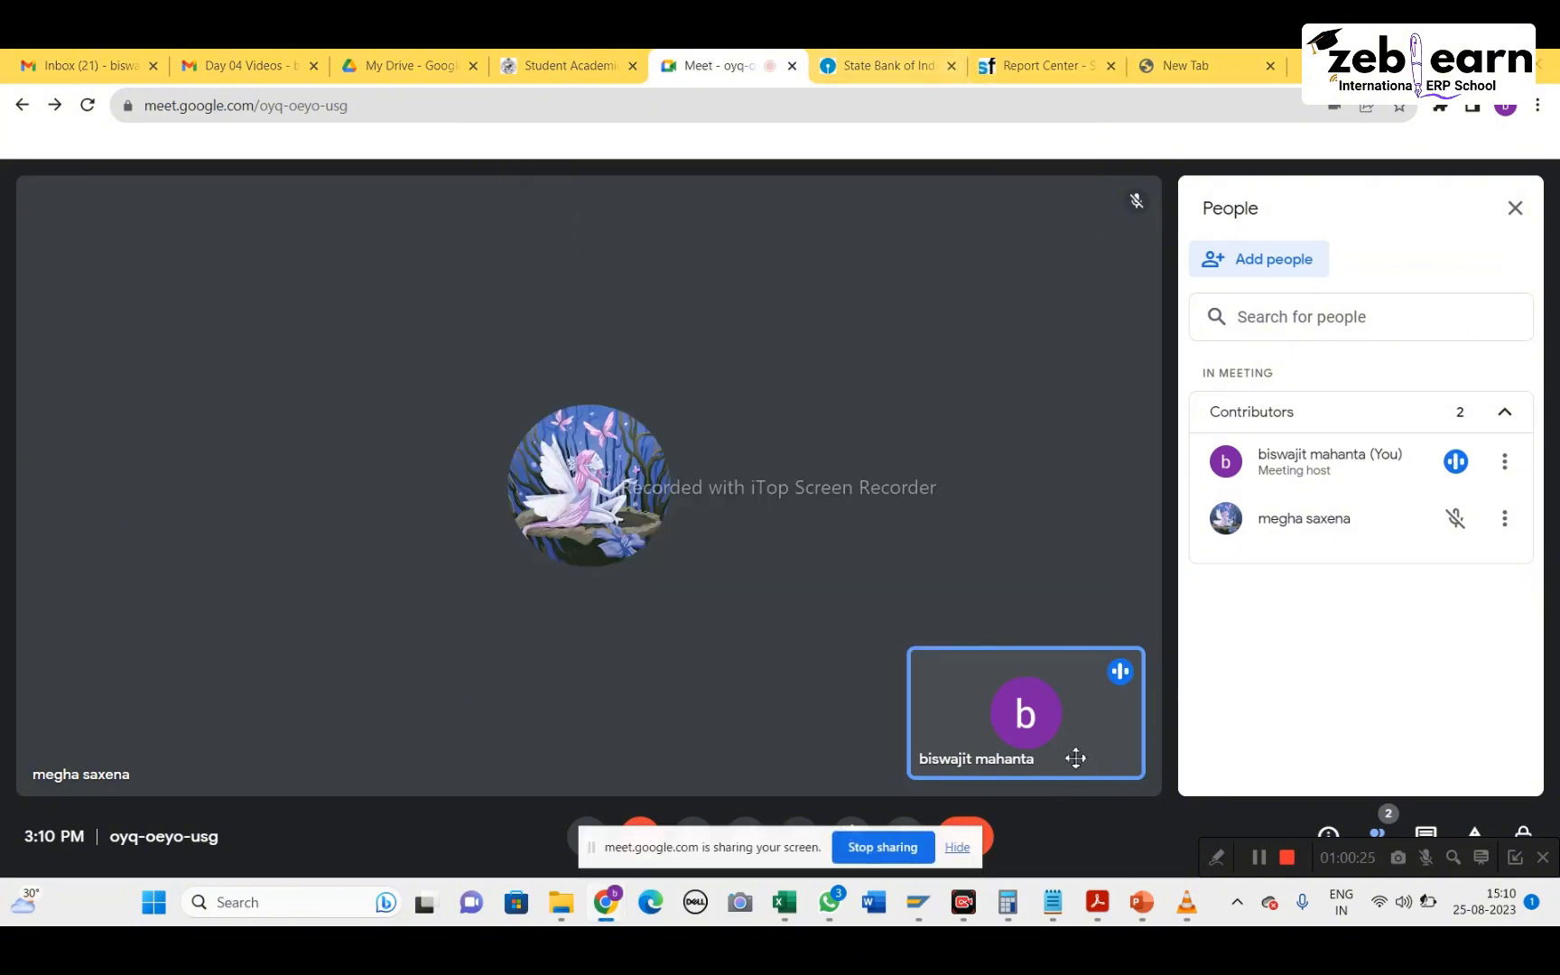
# Review the TCS DATA tile in SuccessFactors from General Info through People, Chart Data, Filters, Date Filters and Drill Down to Preview
pyautogui.click(1040, 70)
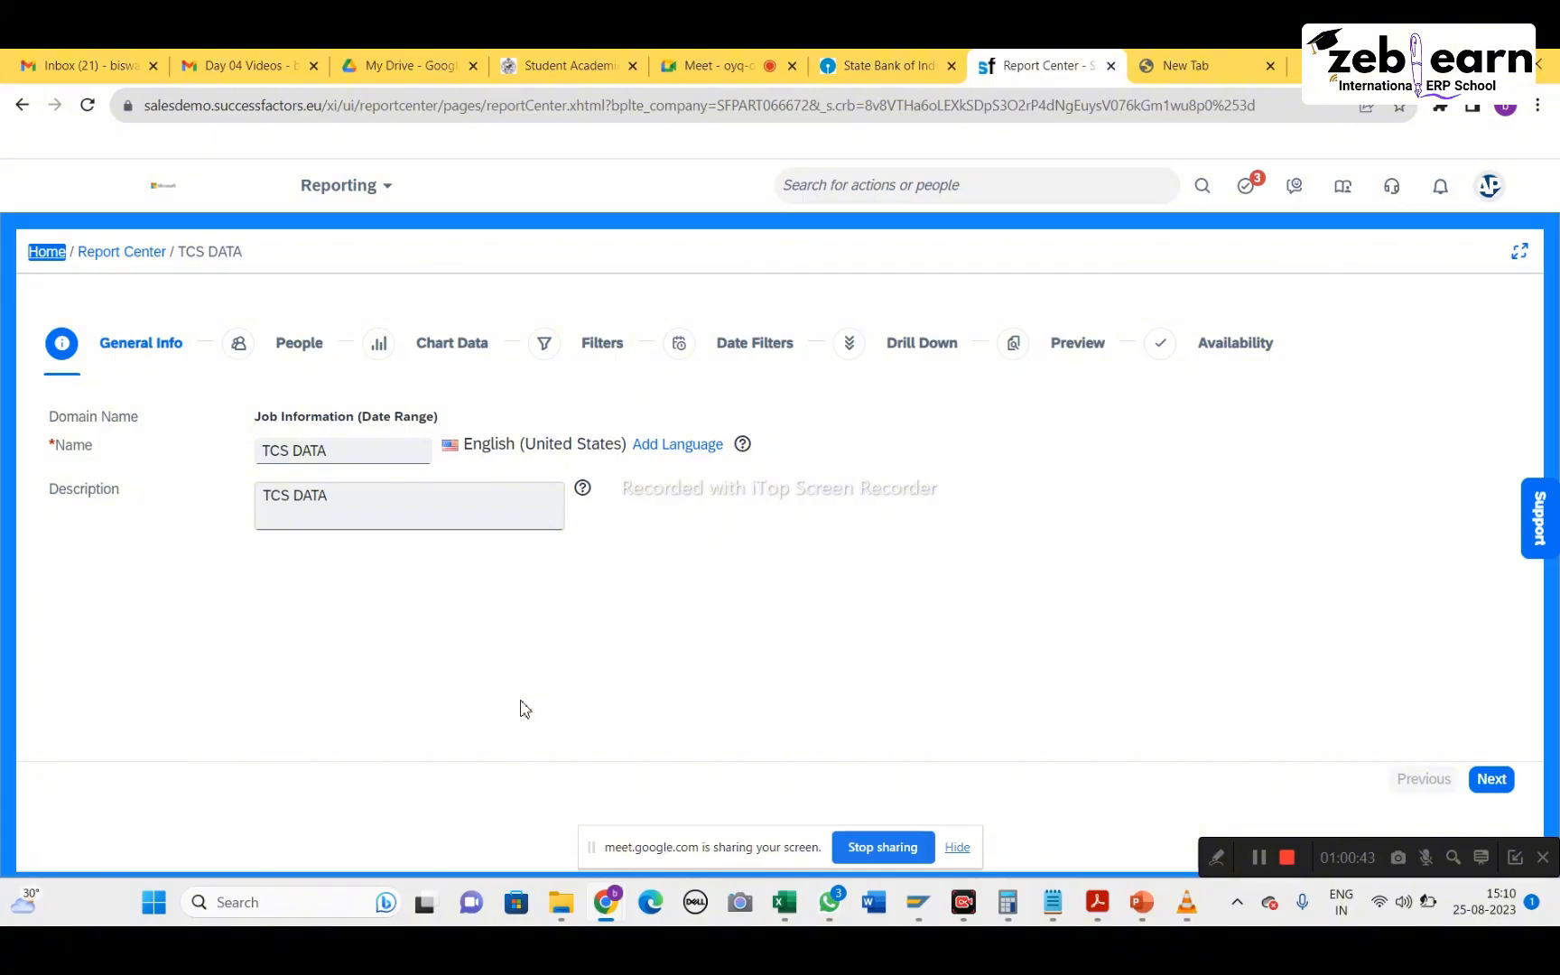
pyautogui.click(246, 348)
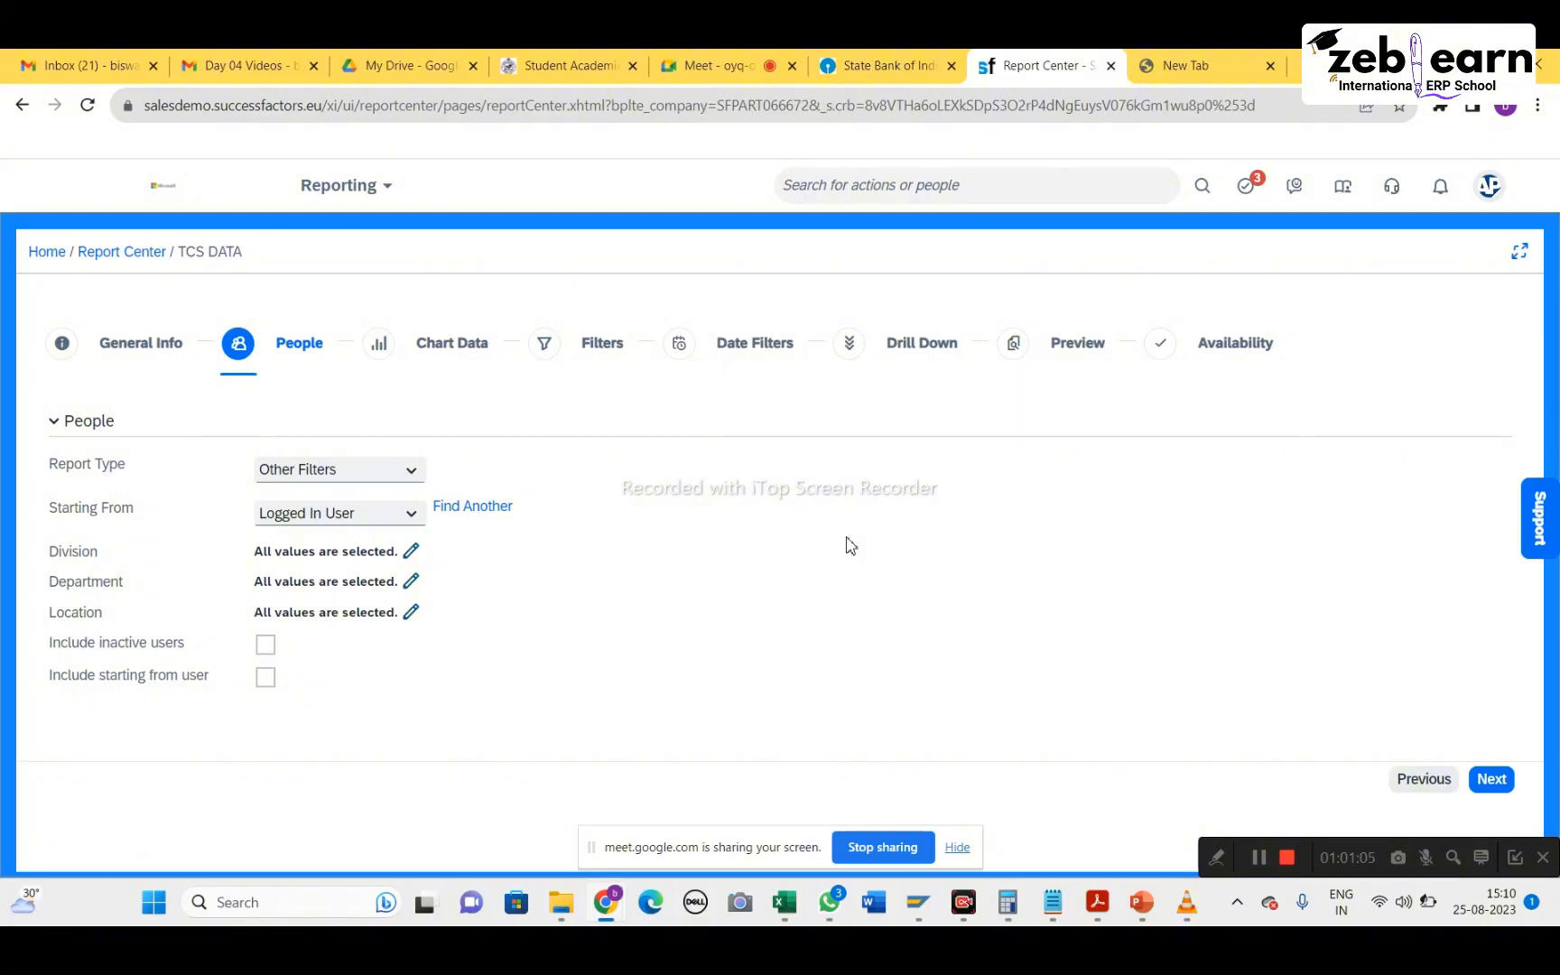
pyautogui.click(380, 346)
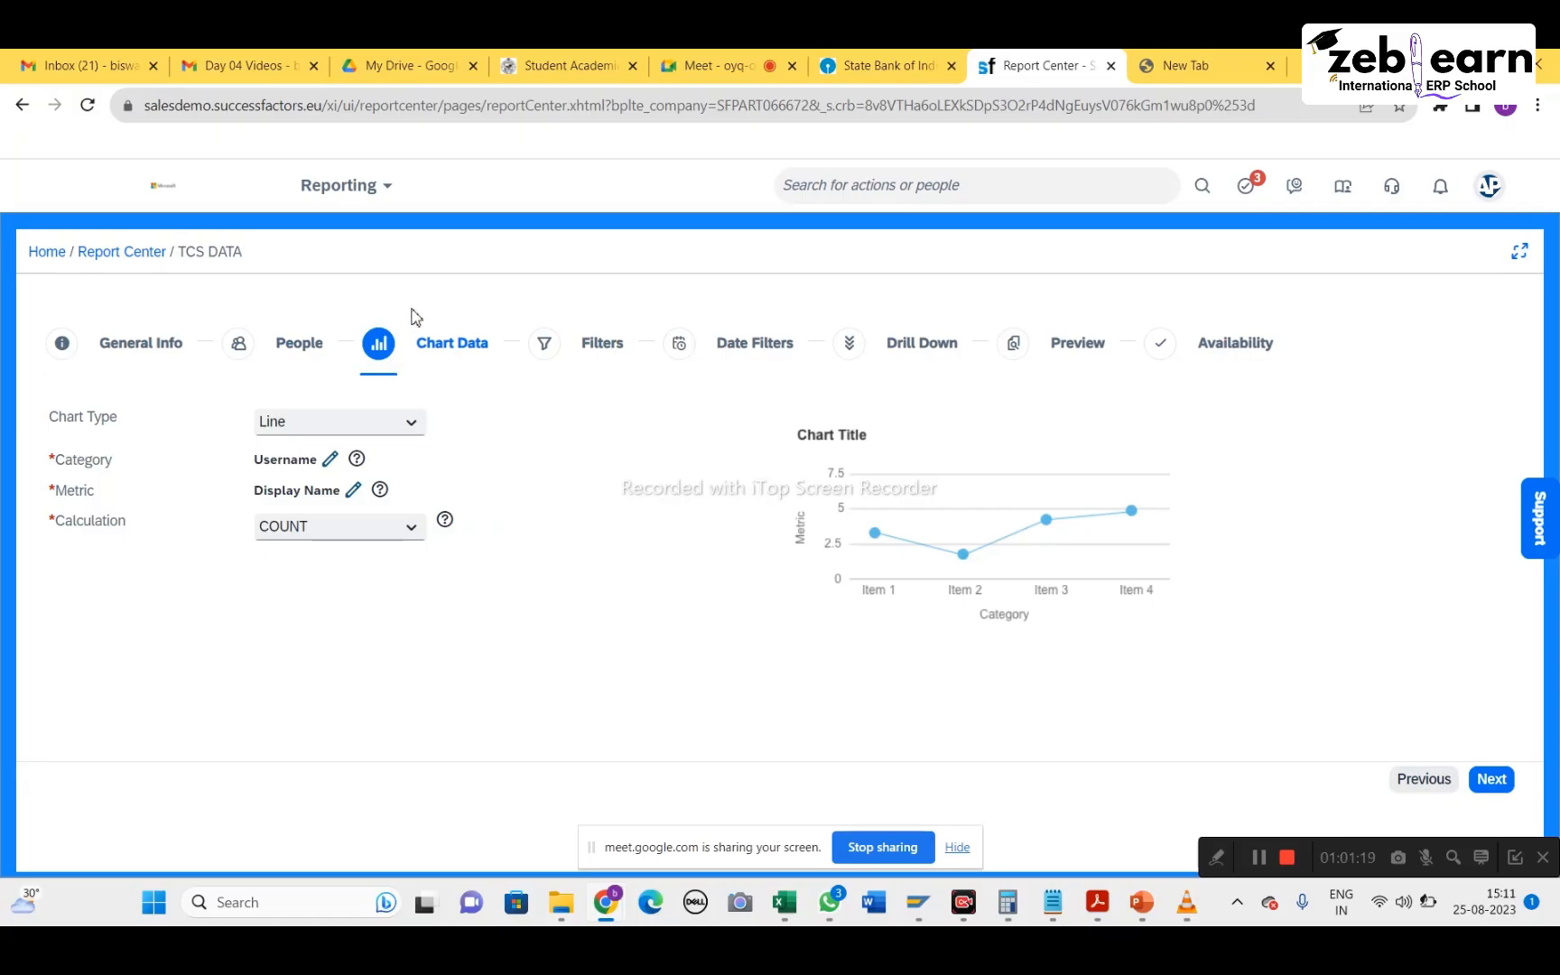
pyautogui.click(543, 345)
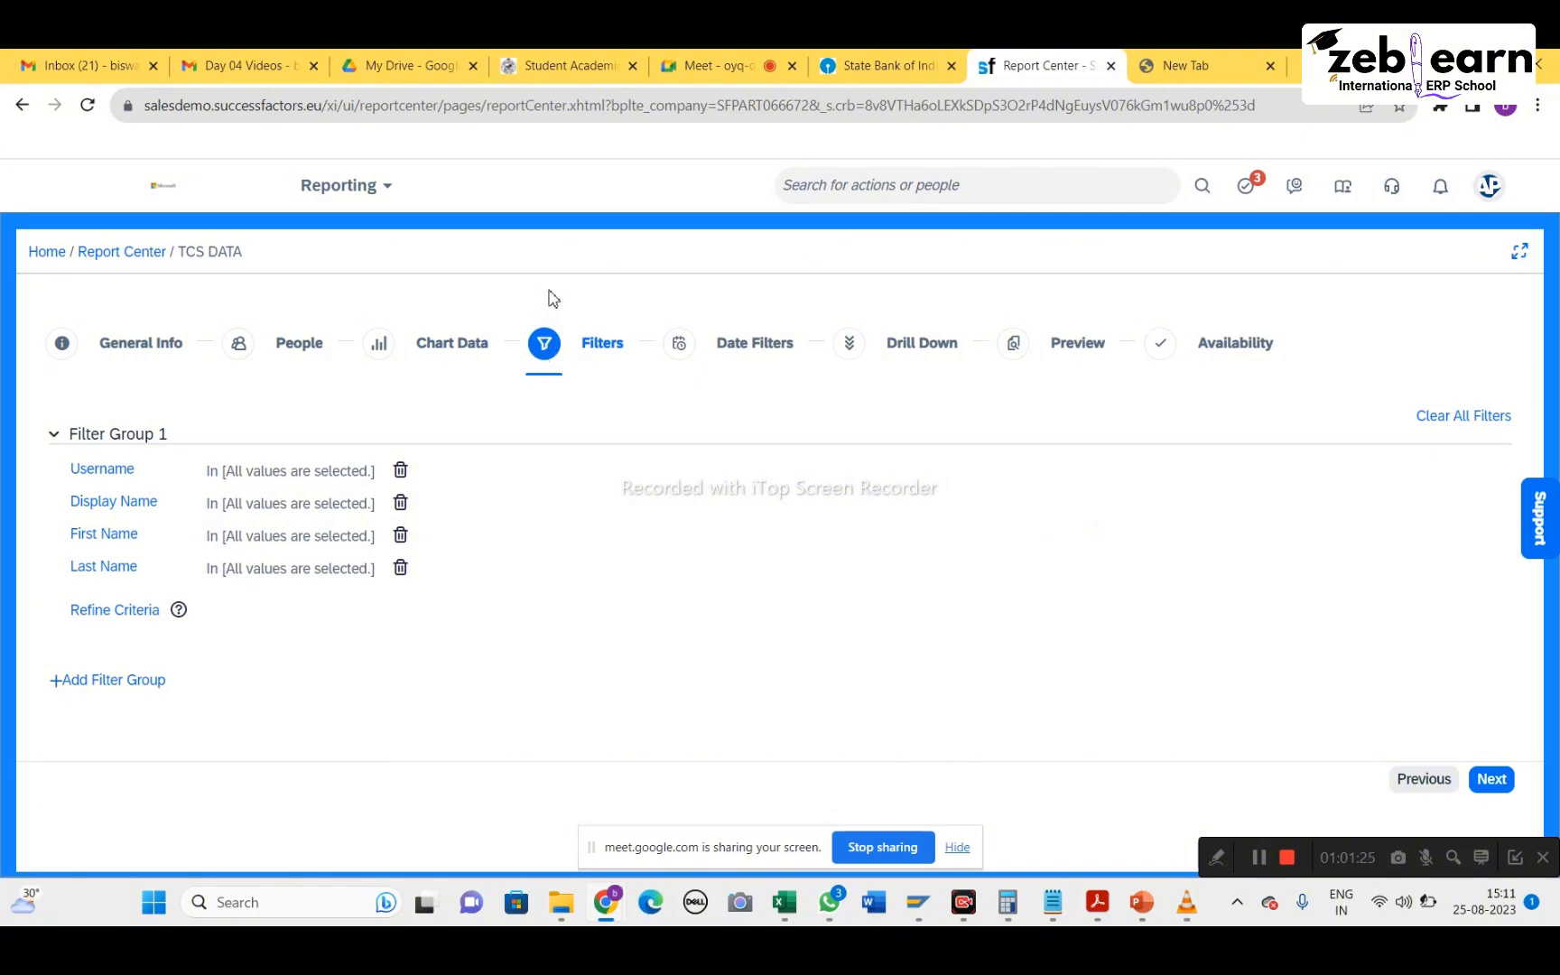
pyautogui.click(684, 354)
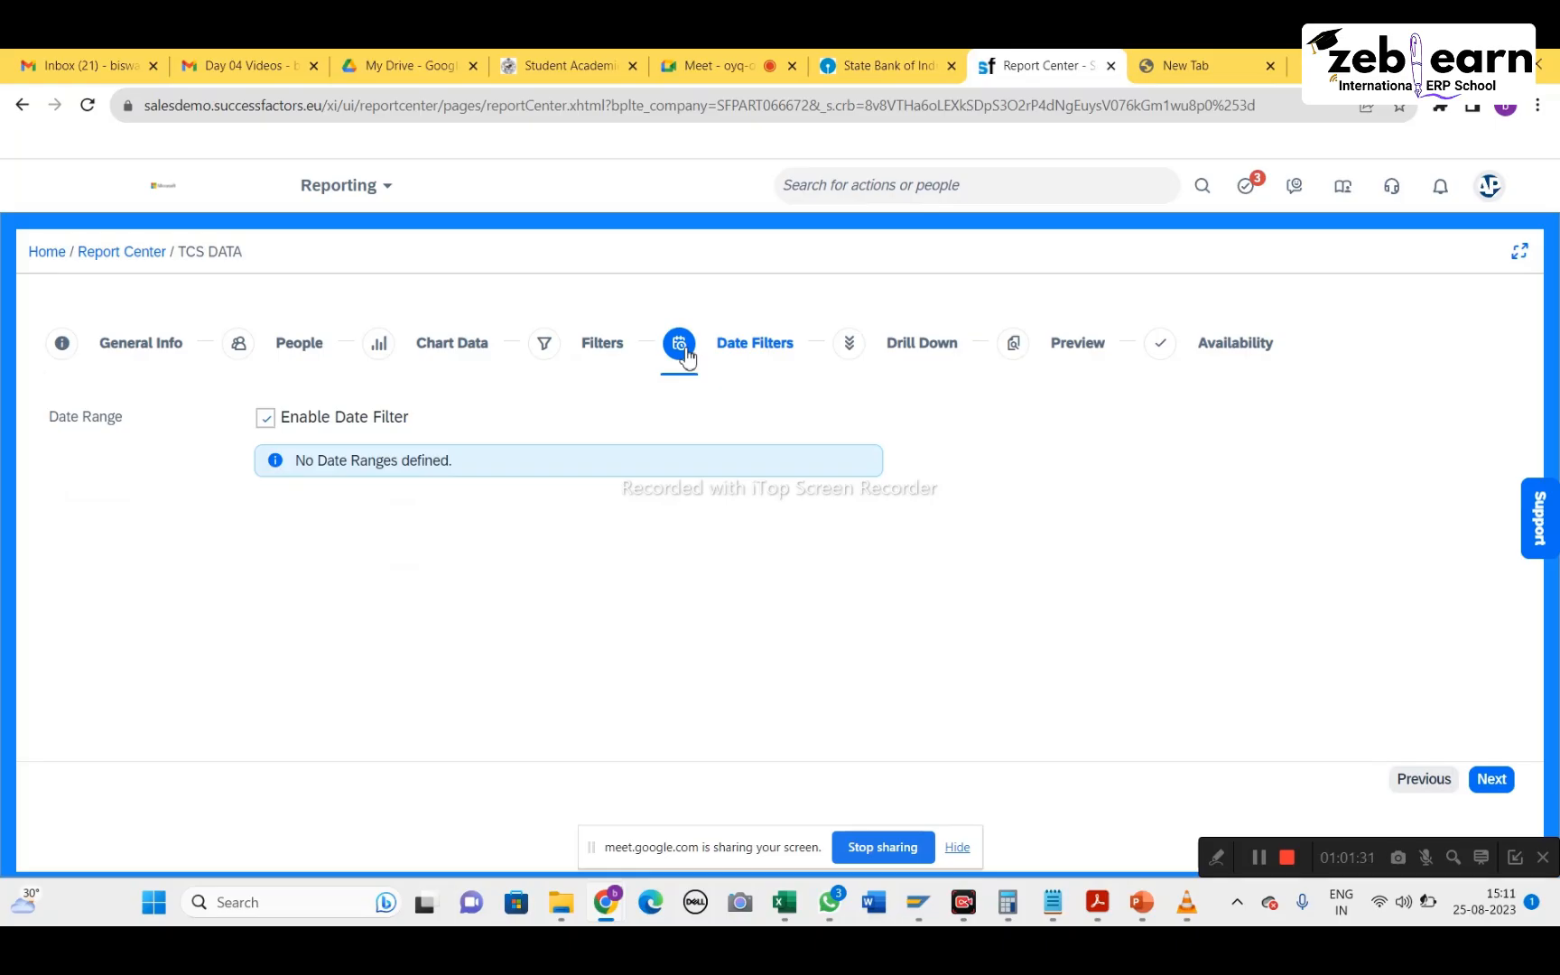
pyautogui.click(849, 352)
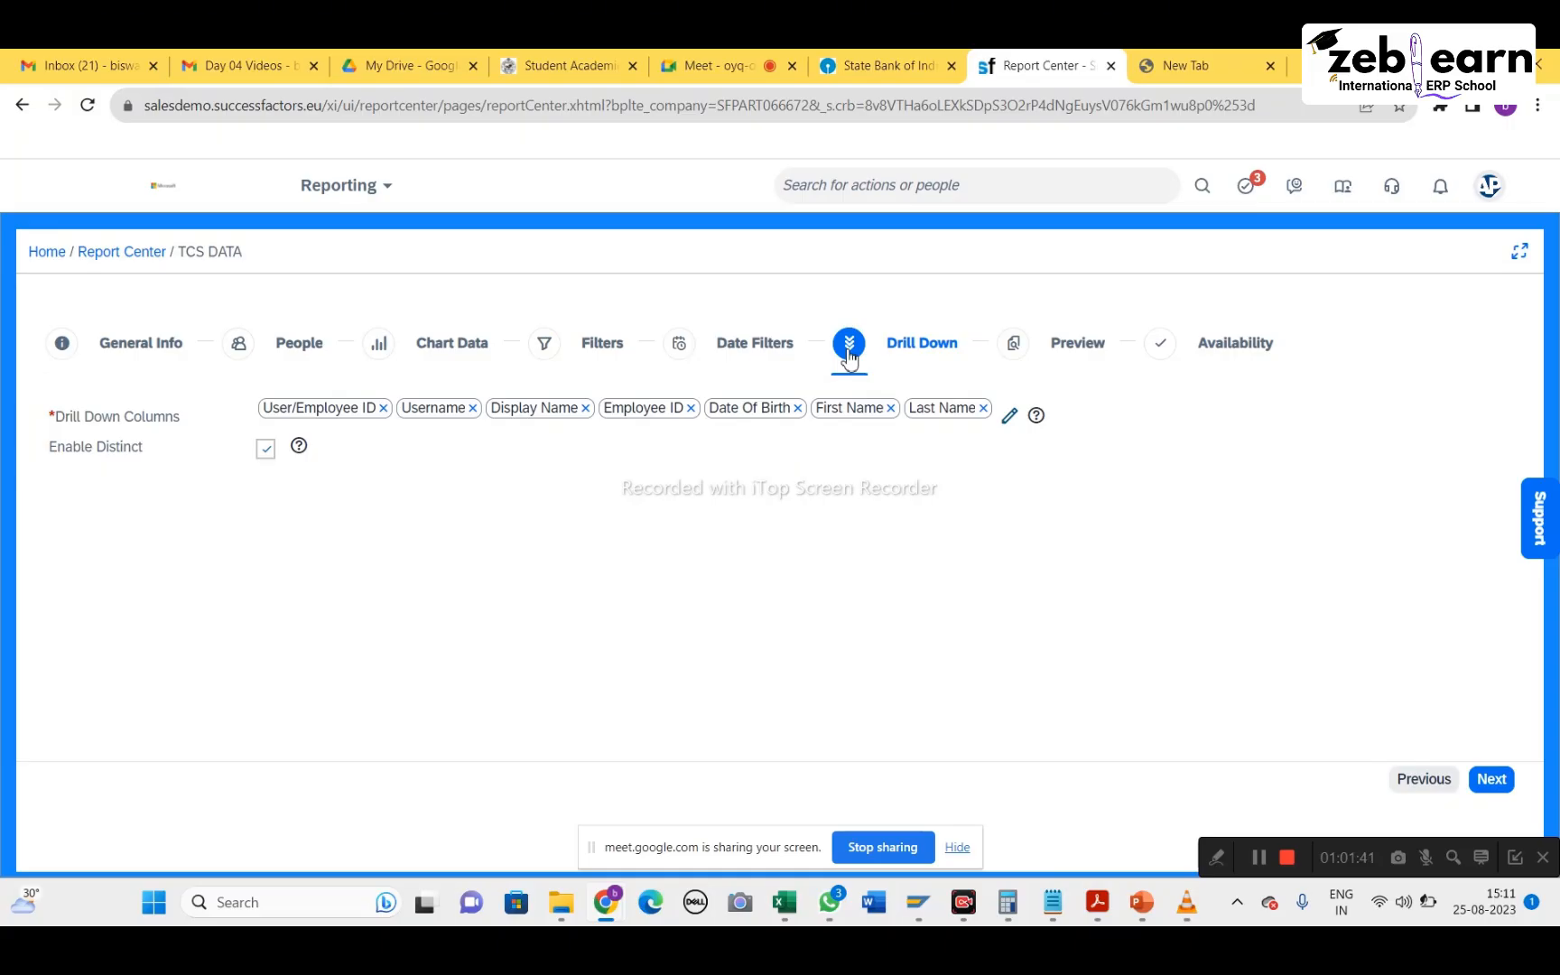
pyautogui.click(1017, 352)
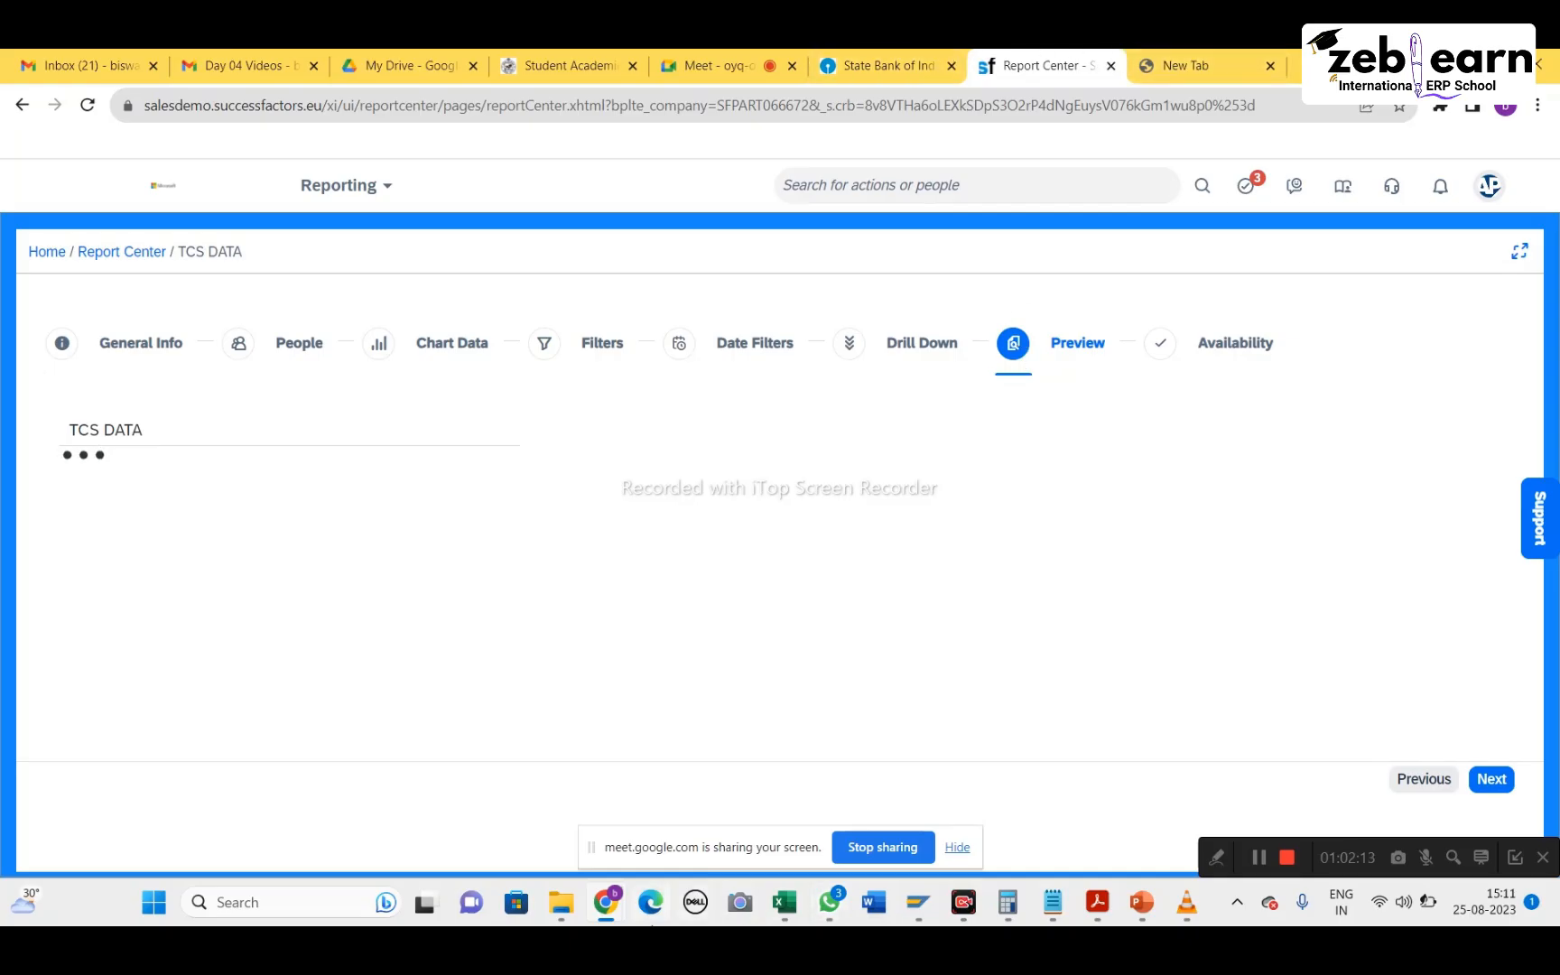
# View the participant's shared tile setup in the meeting and consult the PDF notes on the Job Information (Date Range) domain
pyautogui.click(713, 65)
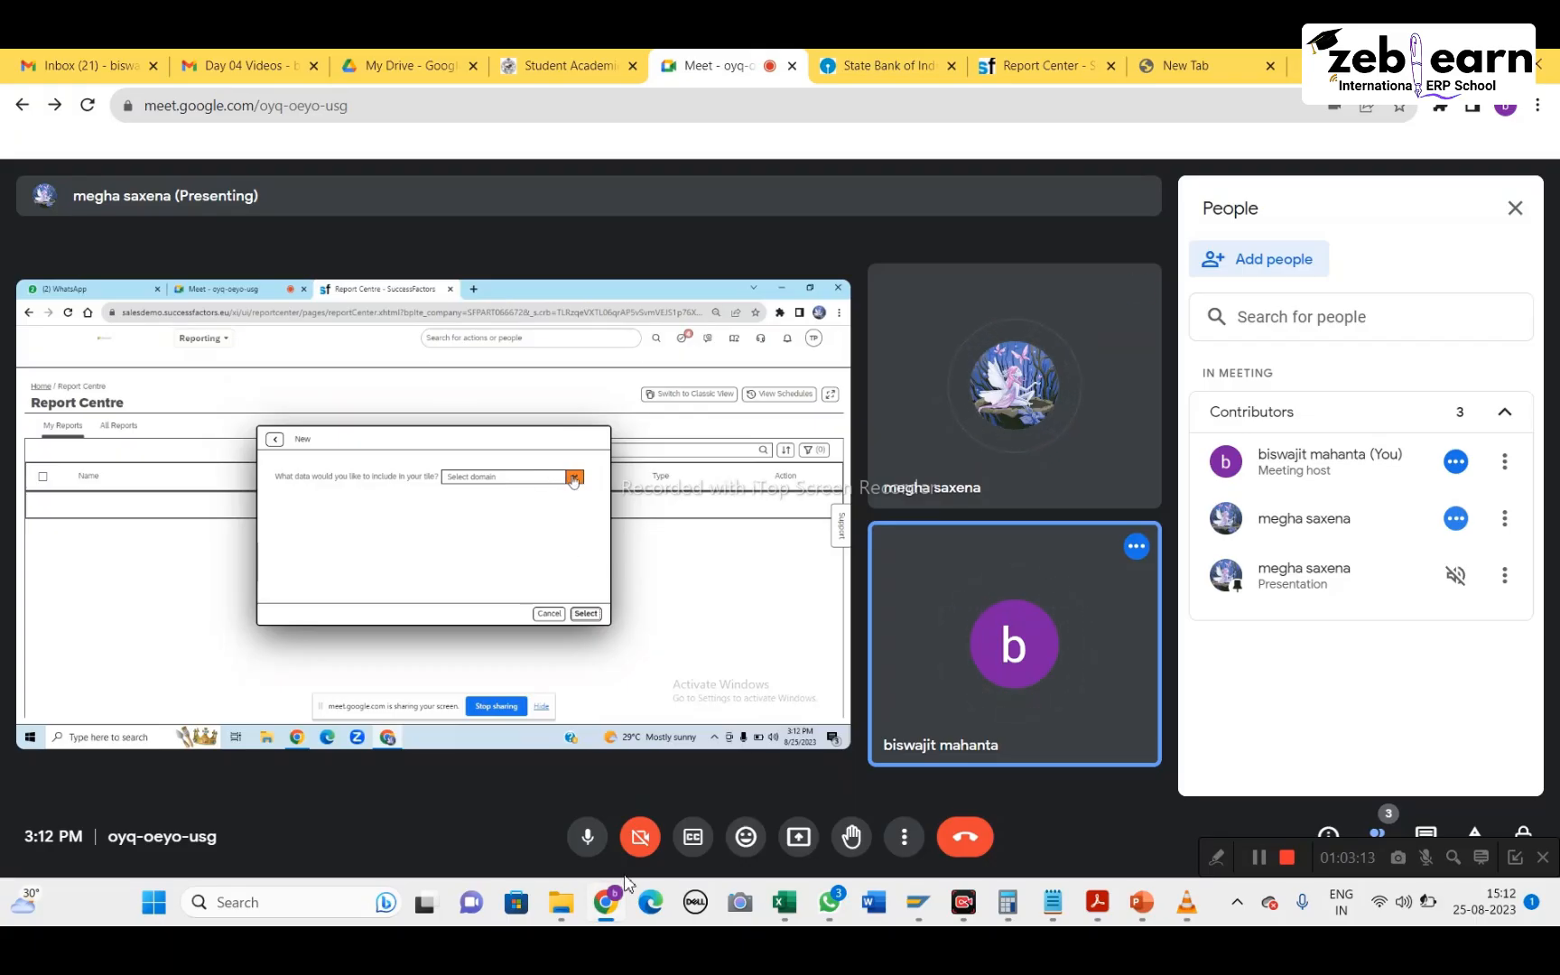
pyautogui.click(1093, 903)
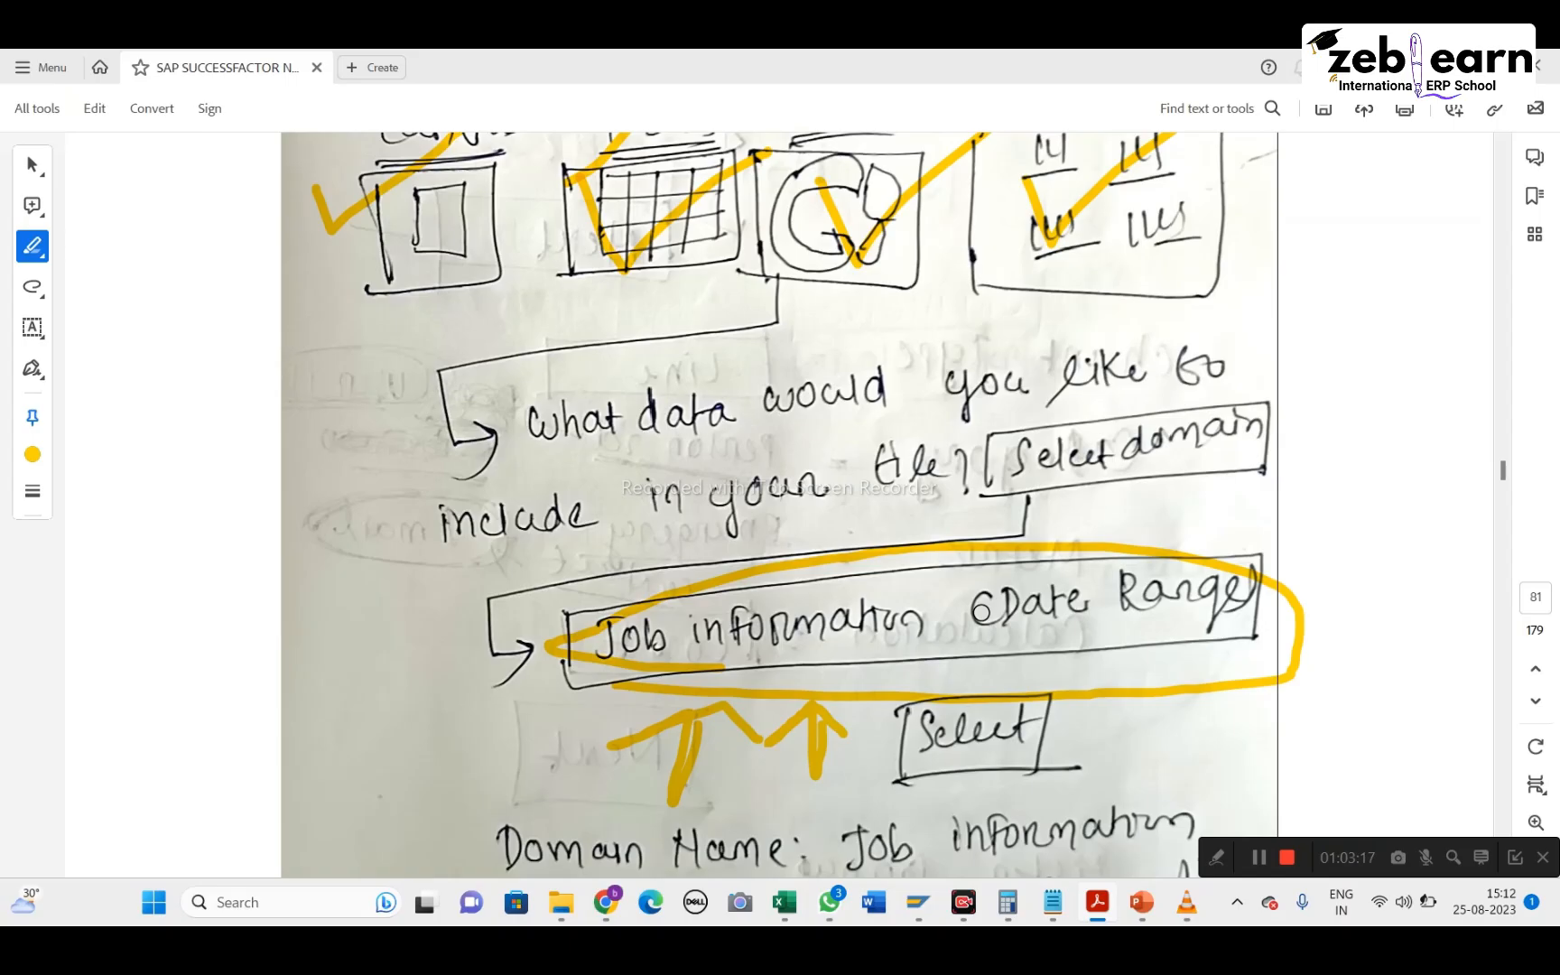
pyautogui.hotkey('alt', 'Tab')
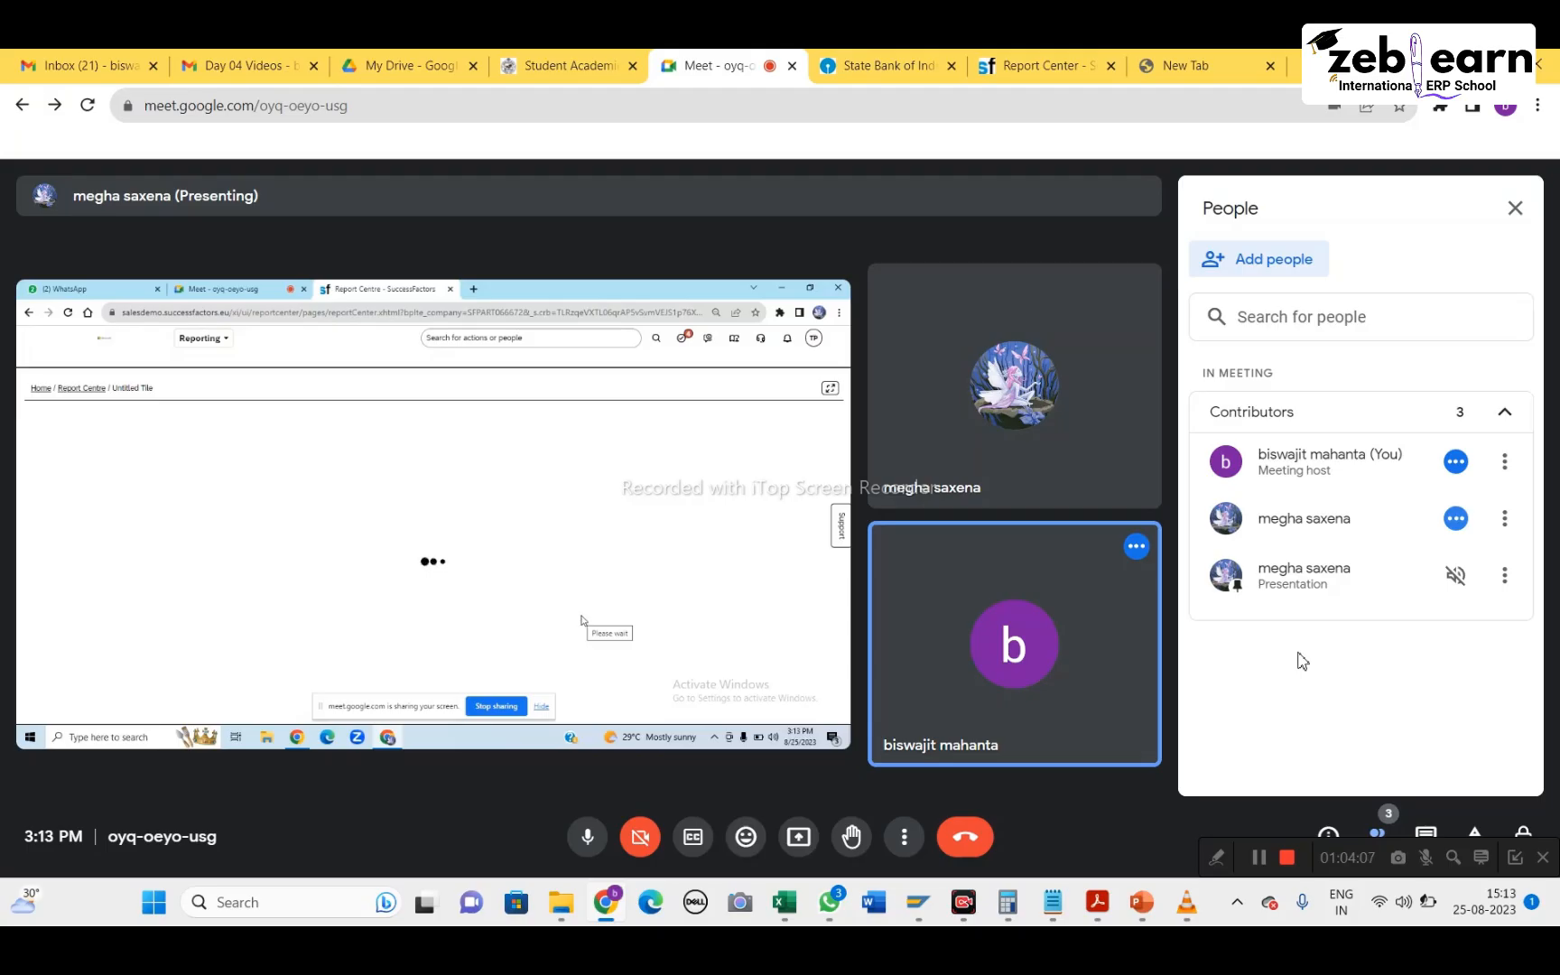
# Mute the microphone in the call and turn it back on
pyautogui.click(587, 837)
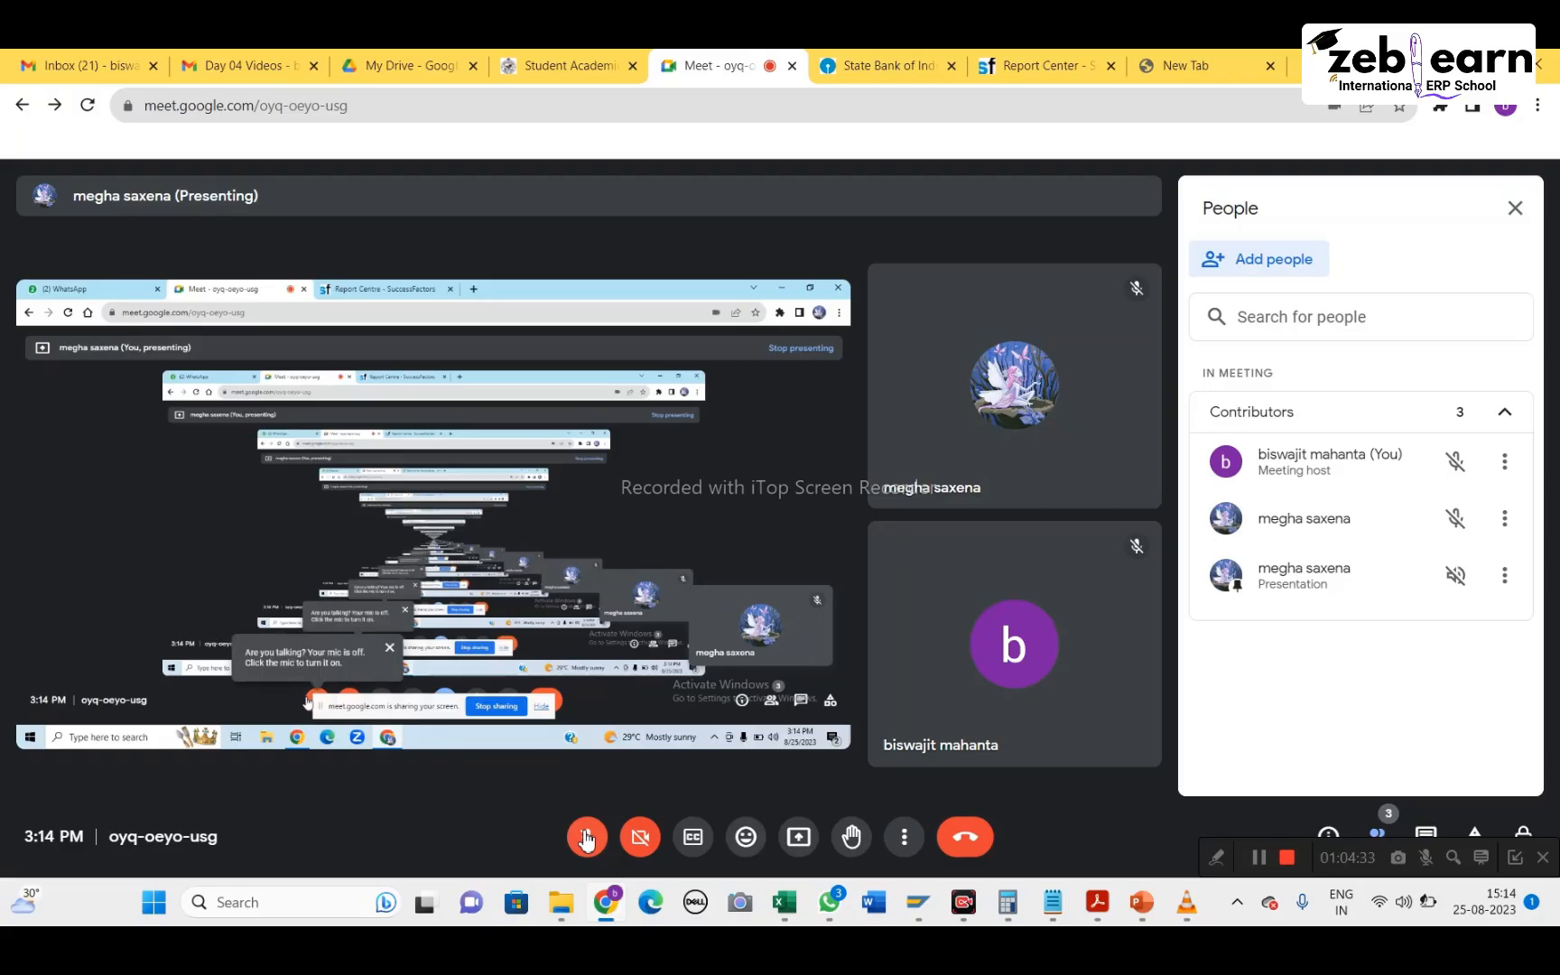
pyautogui.click(594, 833)
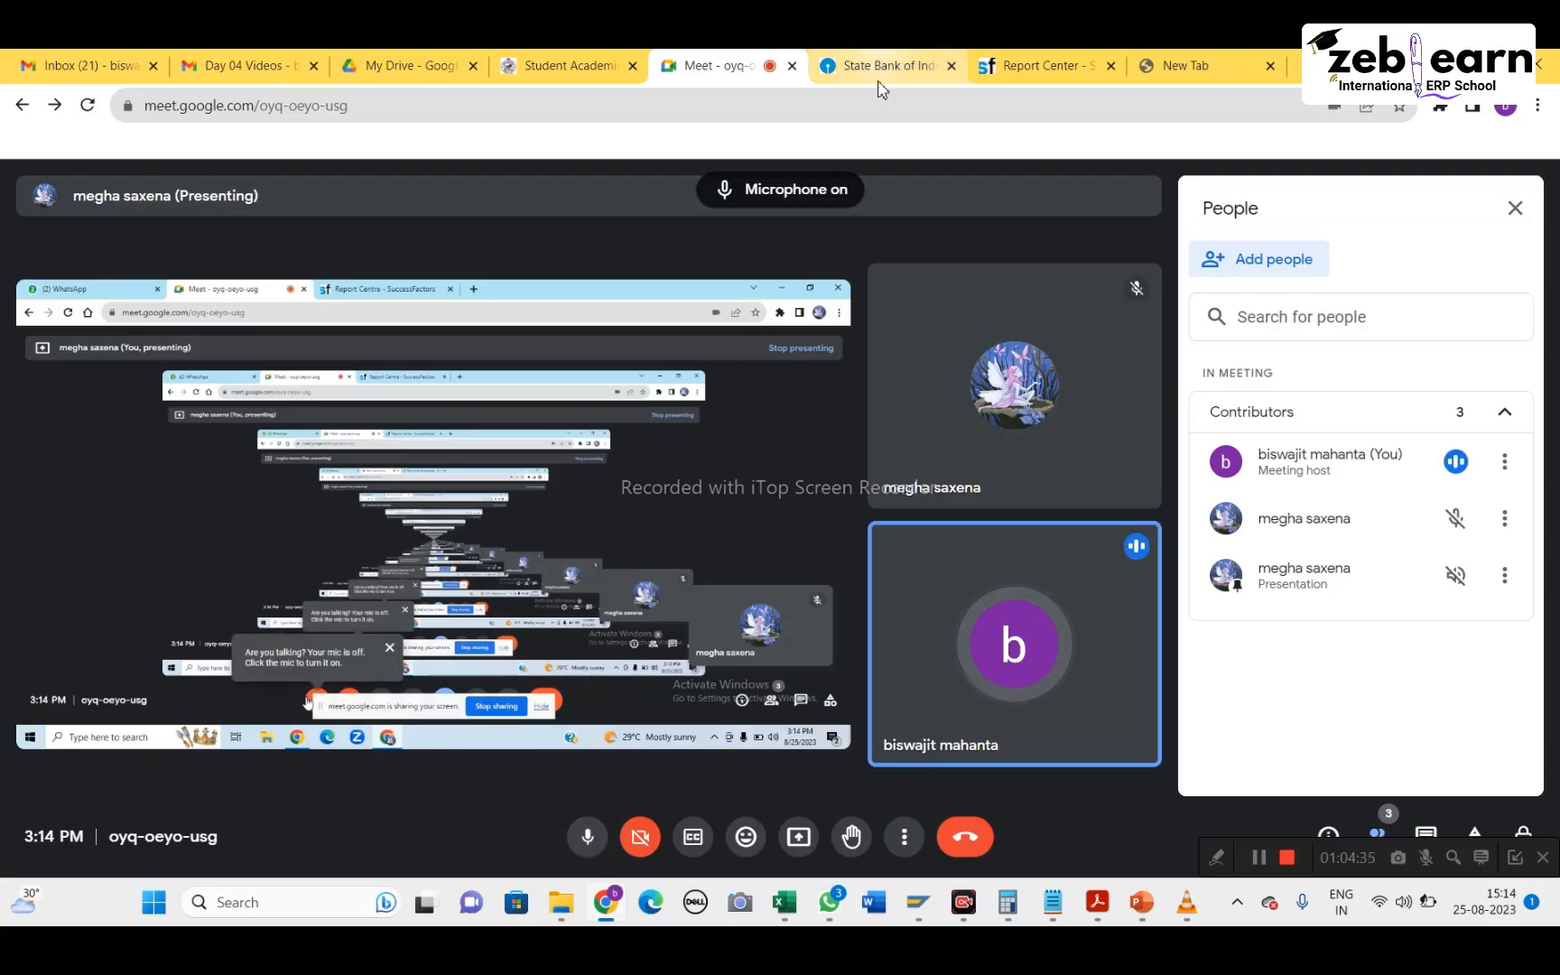
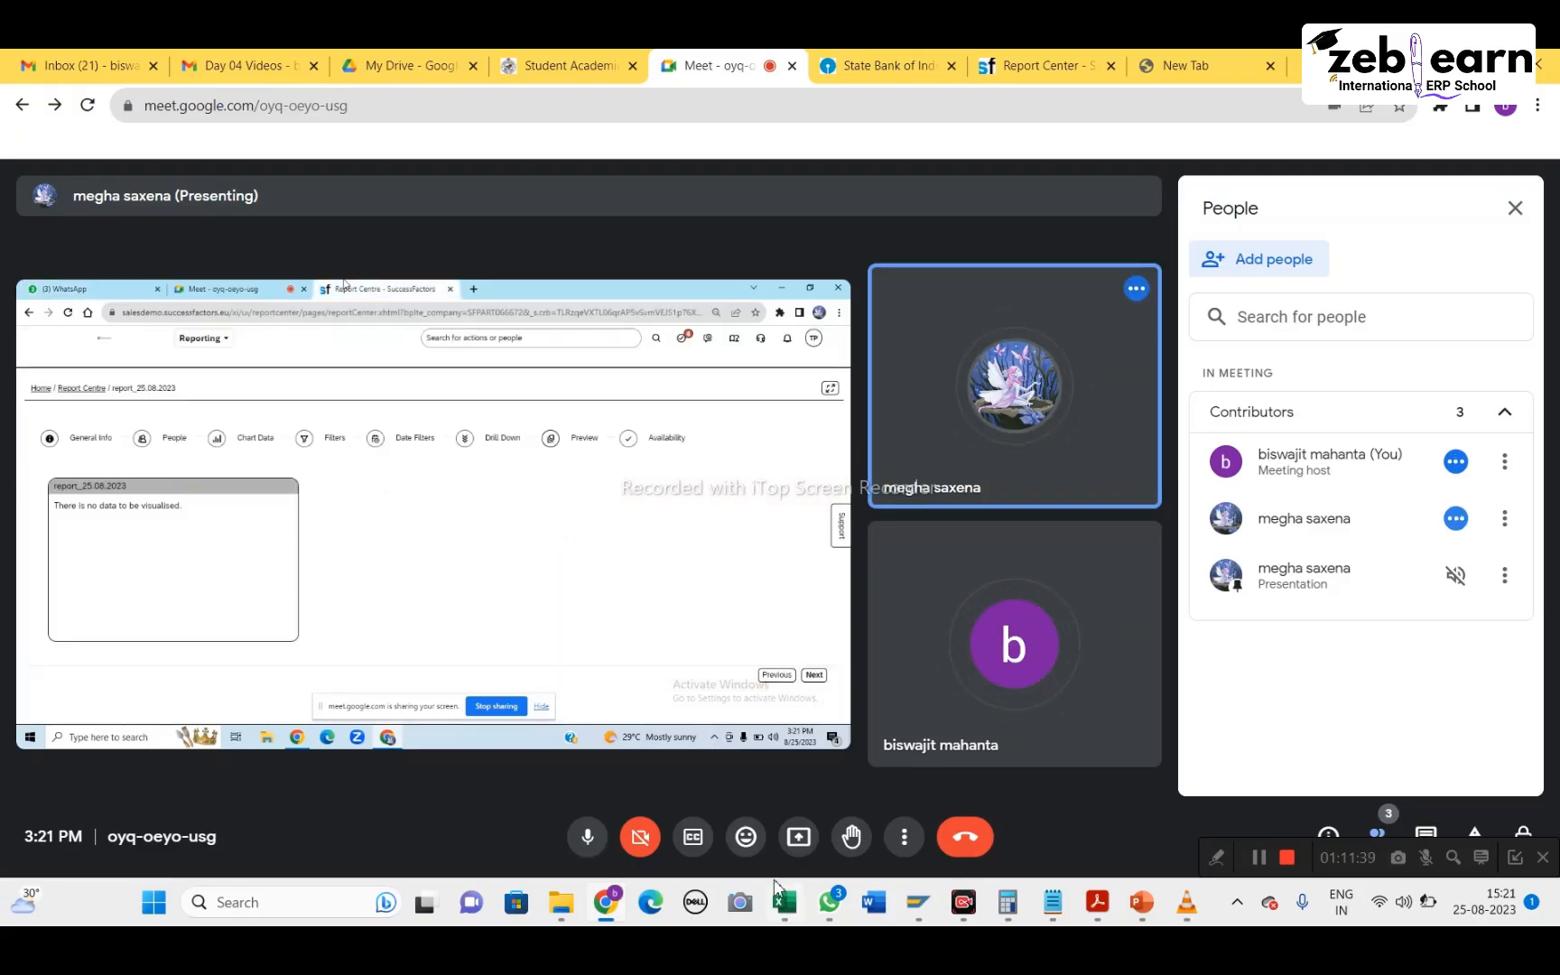
pyautogui.moveTo(775, 886)
pyautogui.moveTo(934, 532)
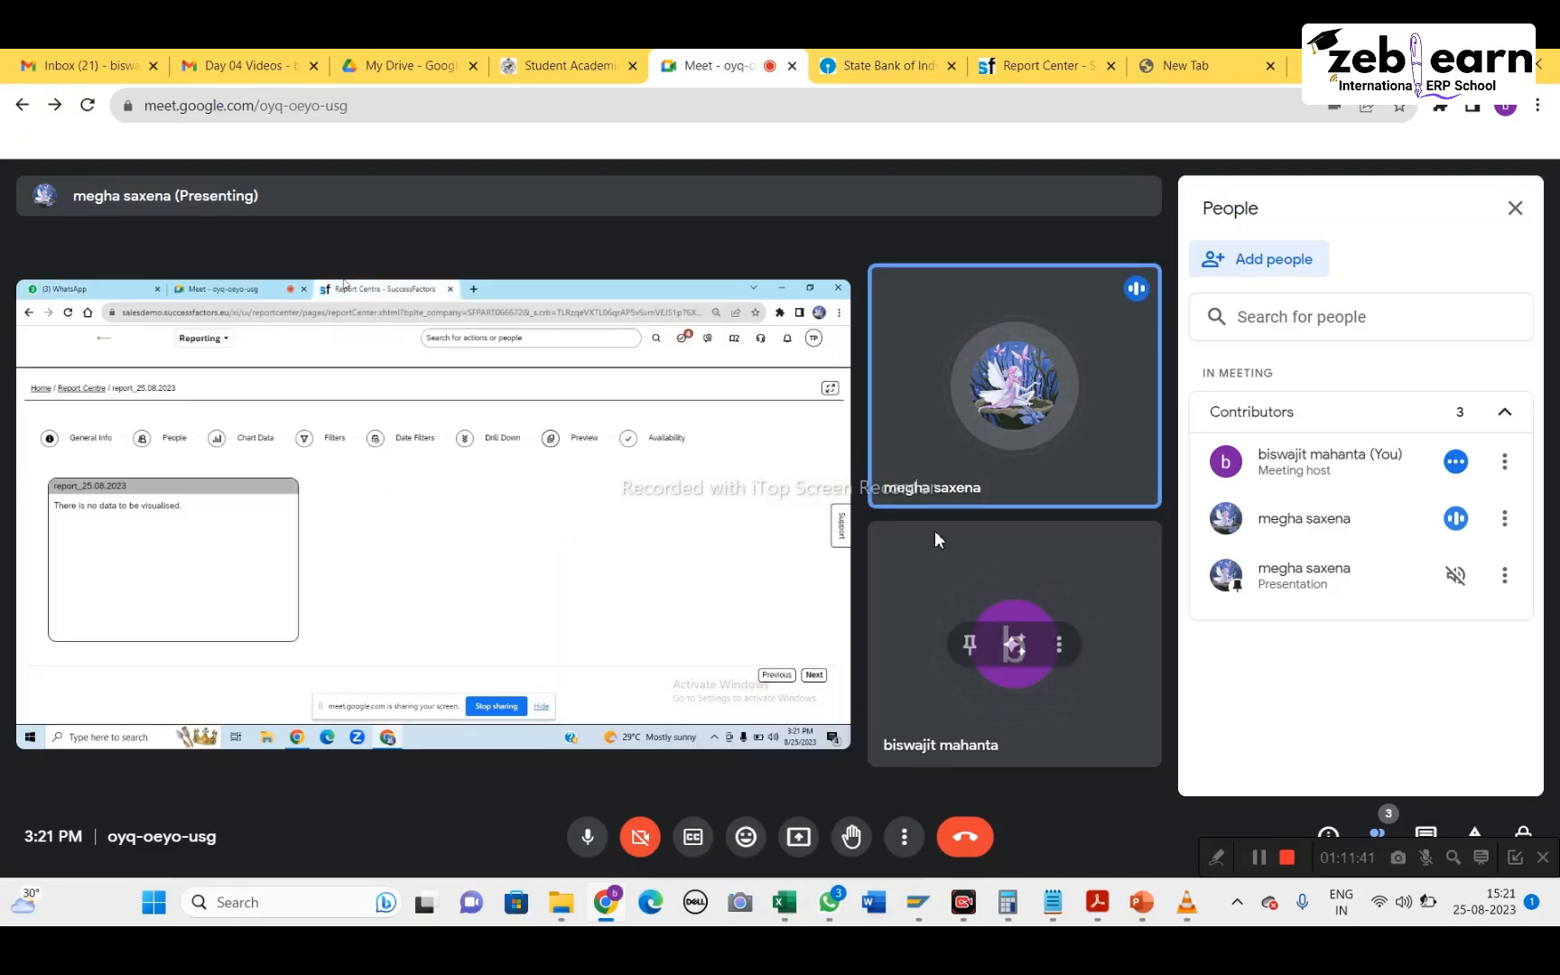